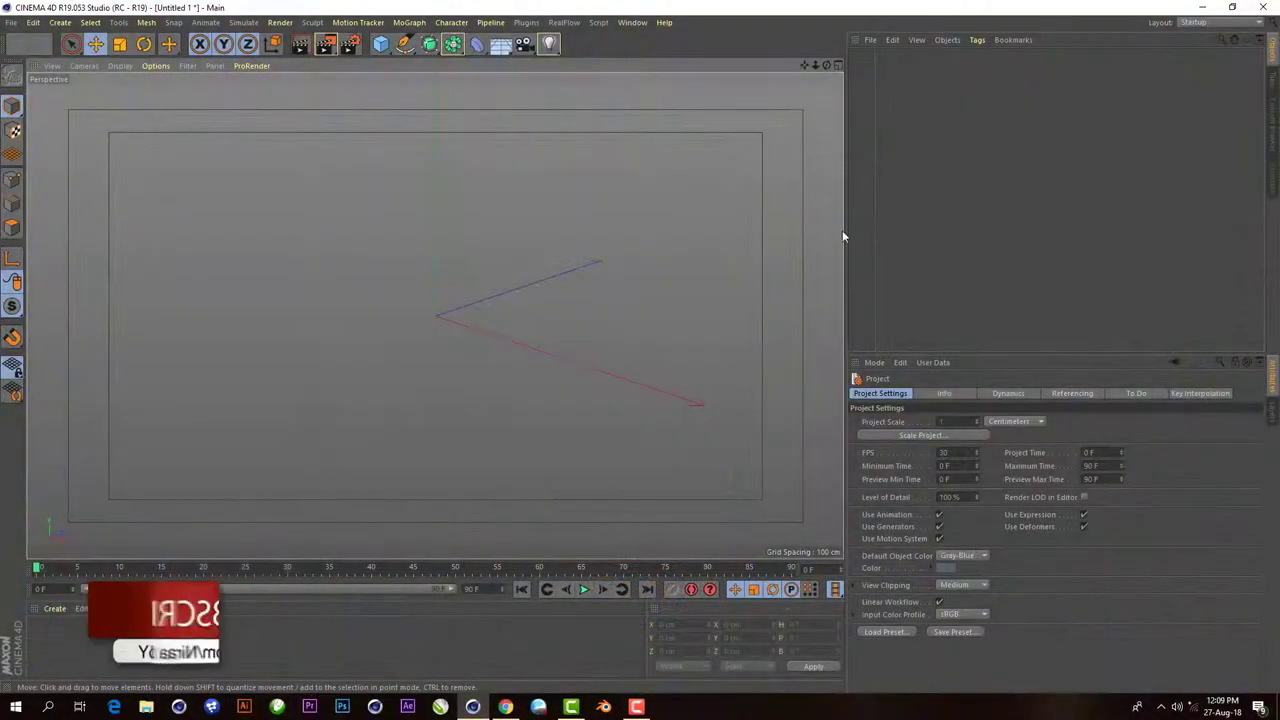
- Maximize the Front viewport and open its viewport settings on the Back tab with Shift+V
{"action": "left_click", "coordinate": [874, 362]}
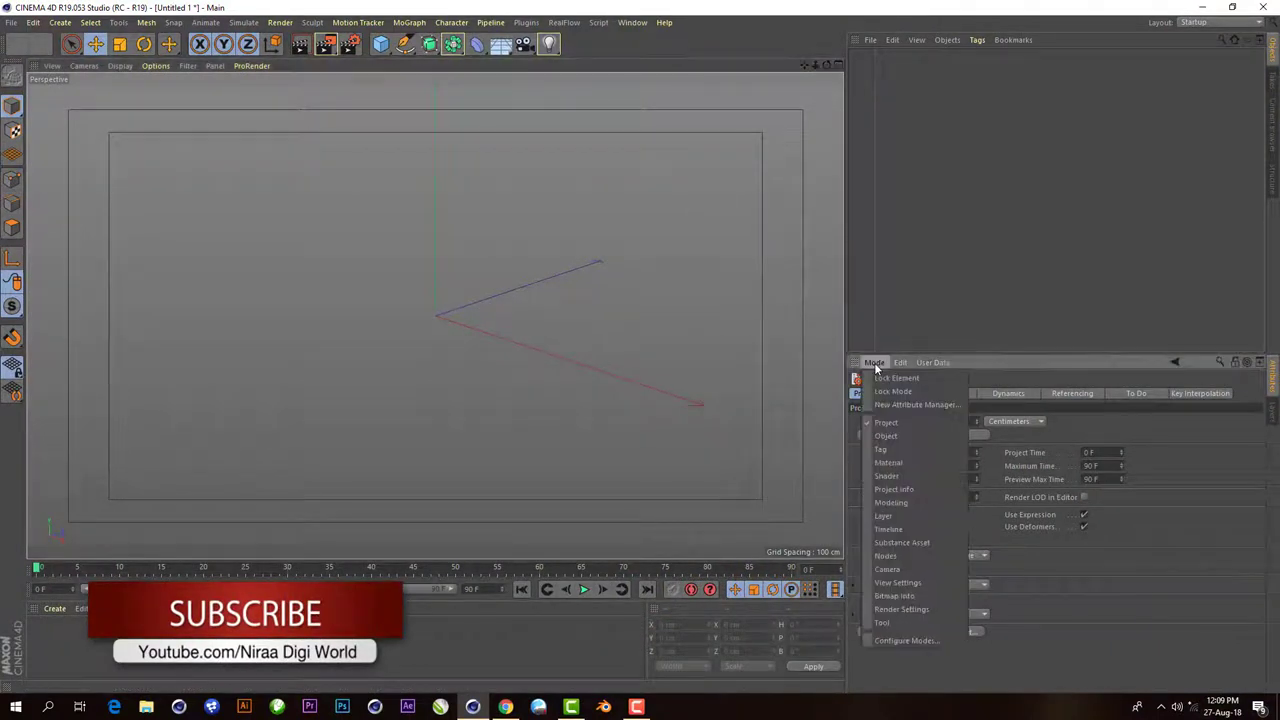
{"action": "left_click", "coordinate": [919, 581]}
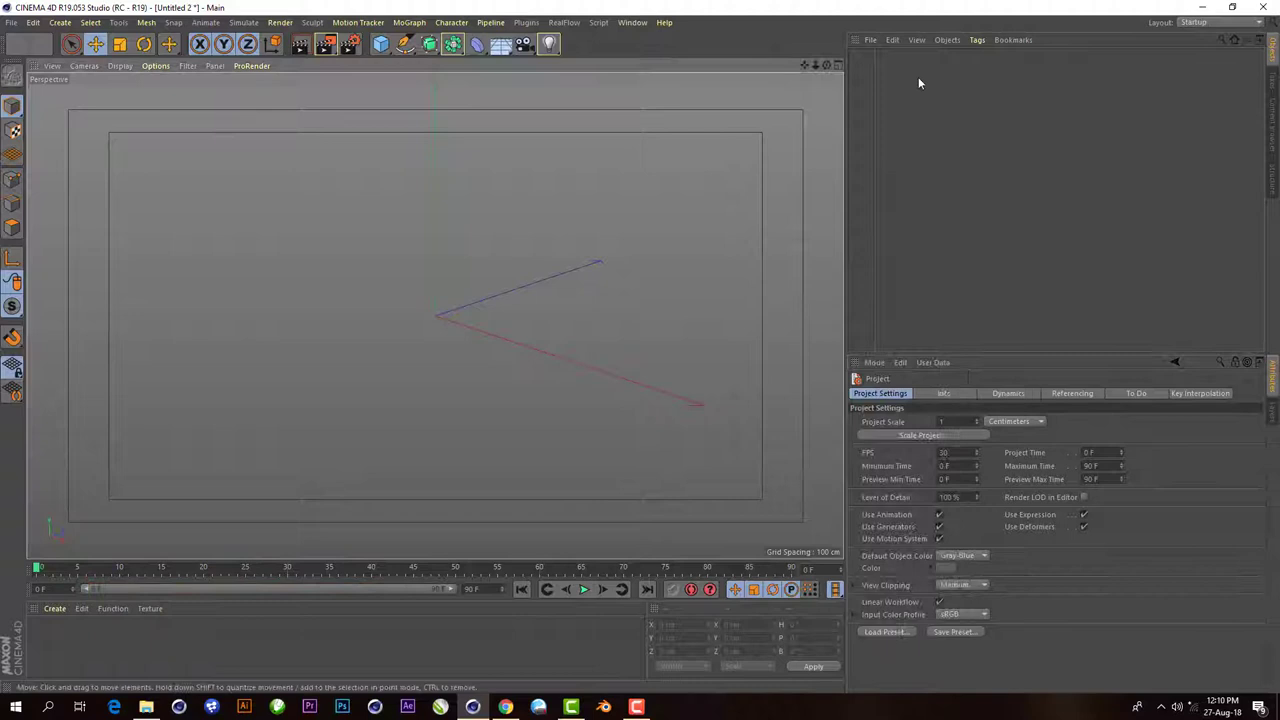
{"action": "left_click", "coordinate": [838, 64]}
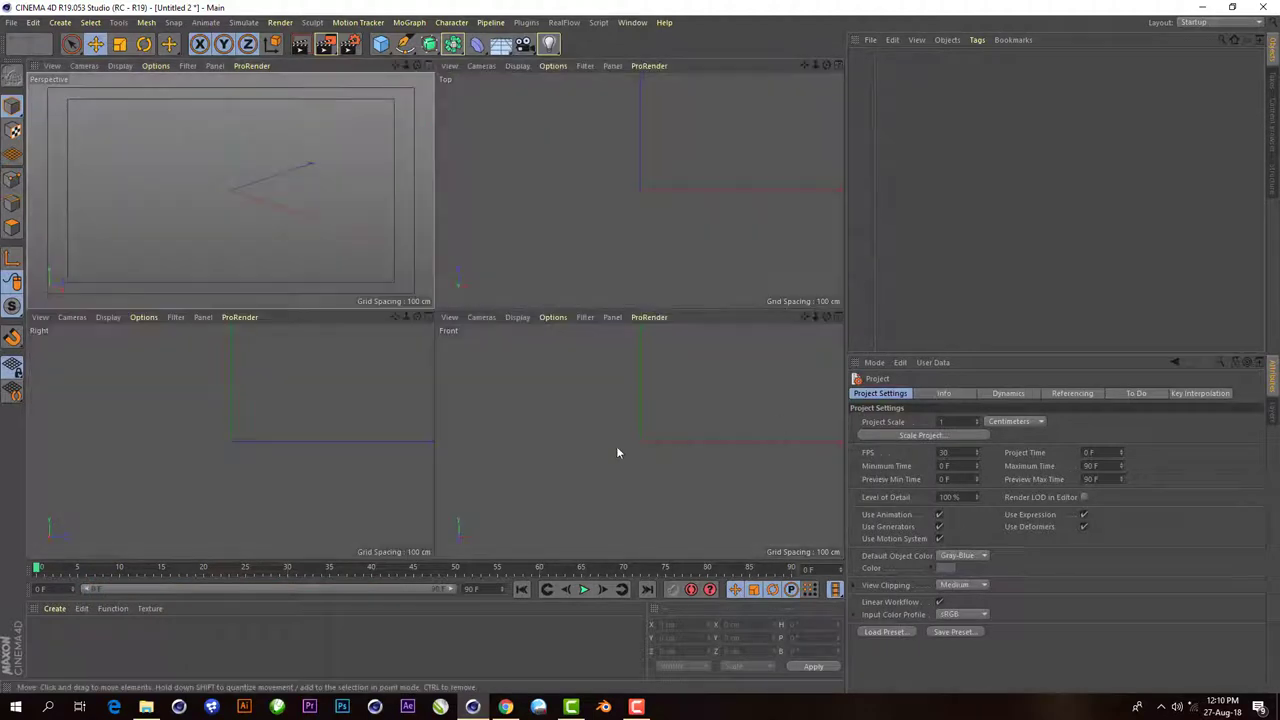
{"action": "left_click", "coordinate": [838, 317]}
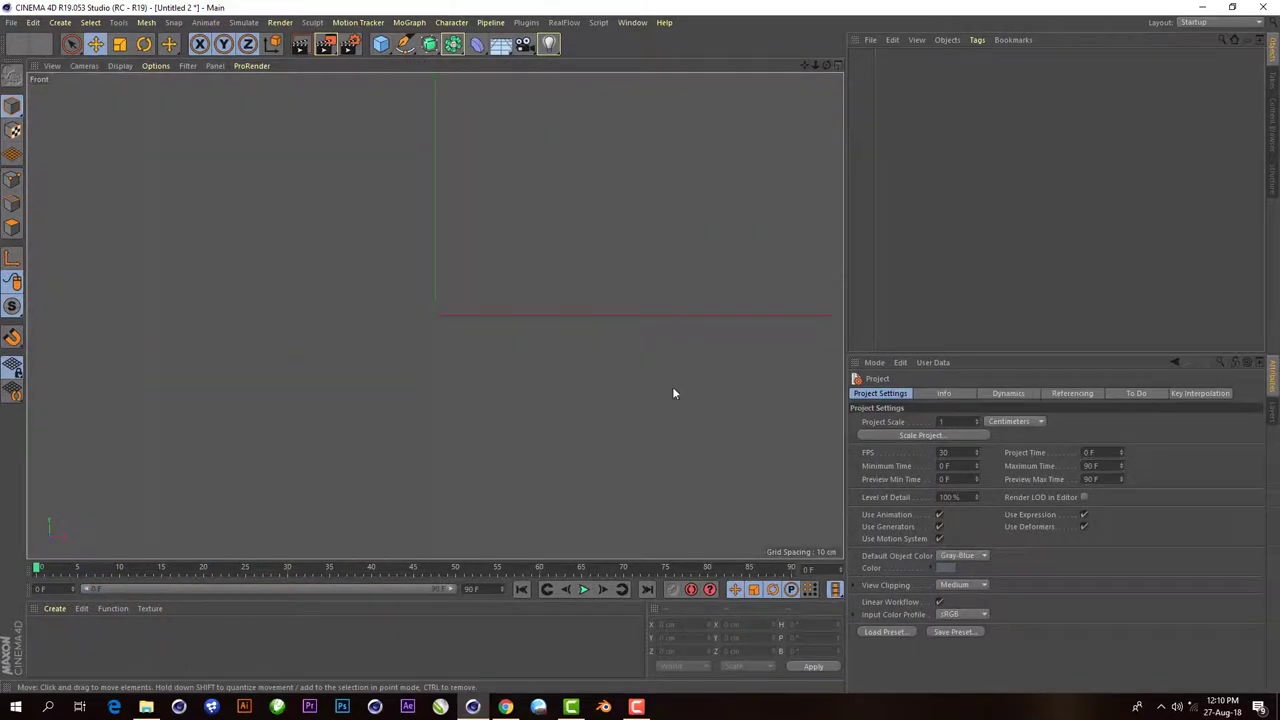
{"action": "key", "text": "shift+v"}
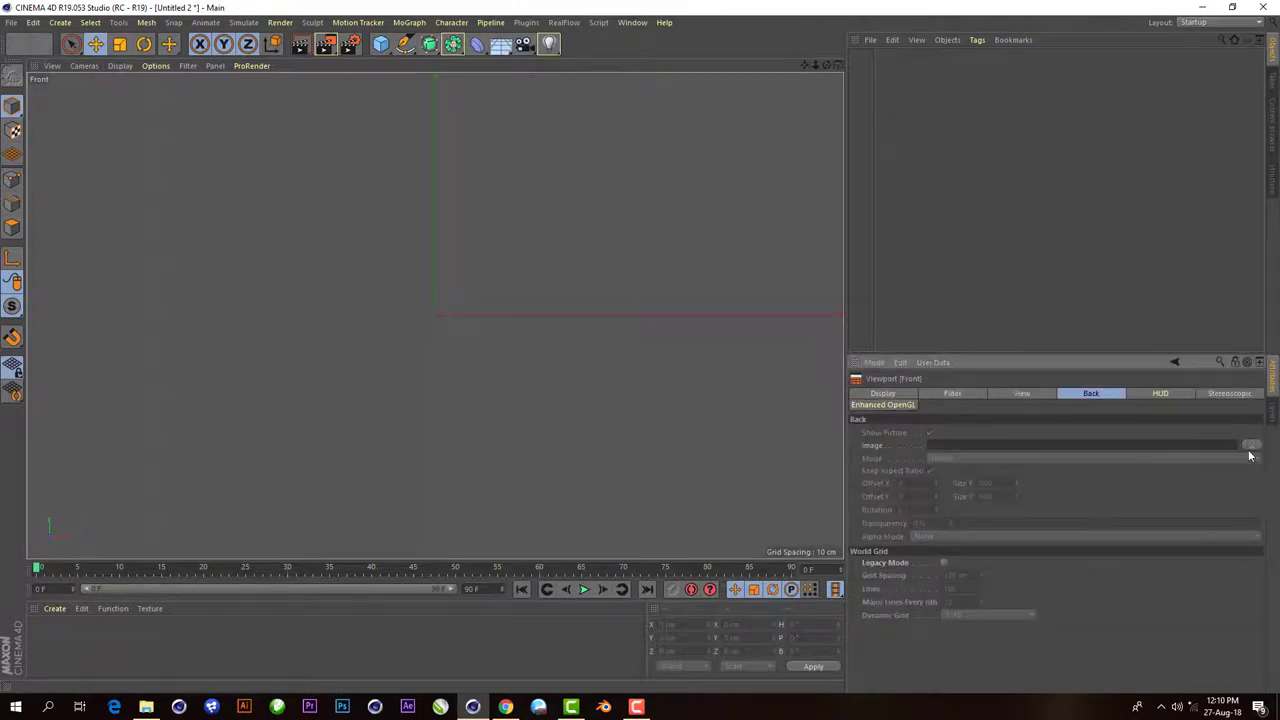
- Load the jug photo as the Front view's background image
{"action": "left_click", "coordinate": [1250, 446]}
{"action": "left_click", "coordinate": [304, 125]}
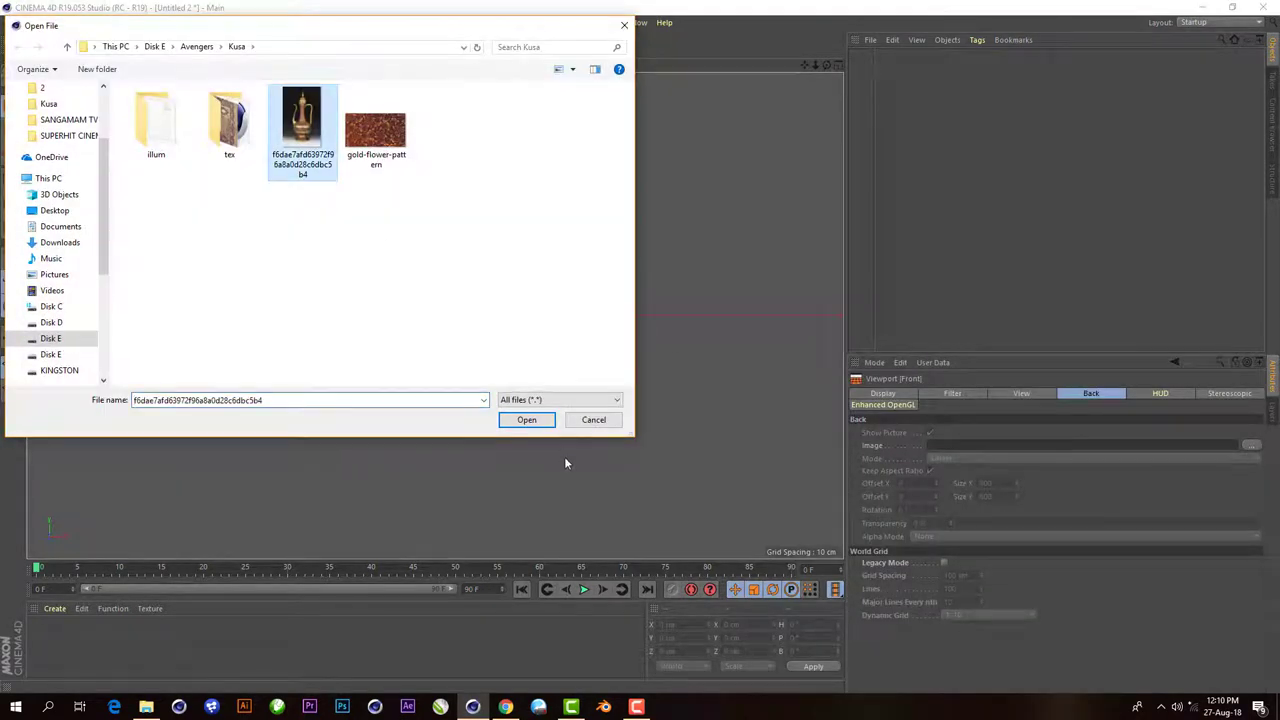
{"action": "left_click", "coordinate": [527, 419]}
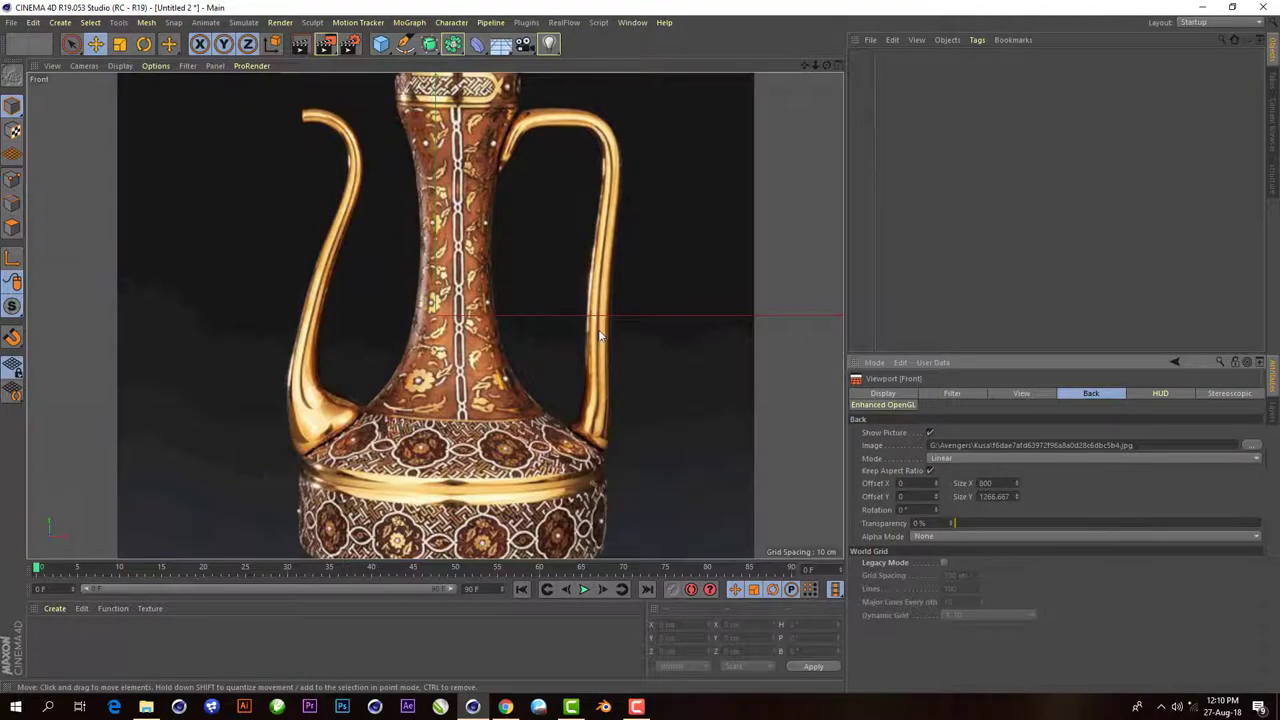
{"action": "scroll", "coordinate": [600, 336], "scroll_direction": "down", "scroll_amount": 3}
- Resize the backdrop to 481 wide and offset it to X -19, Y 327, aligning the finial with the axis
{"action": "left_click_drag", "start_coordinate": [1016, 497], "coordinate": [1016, 560]}
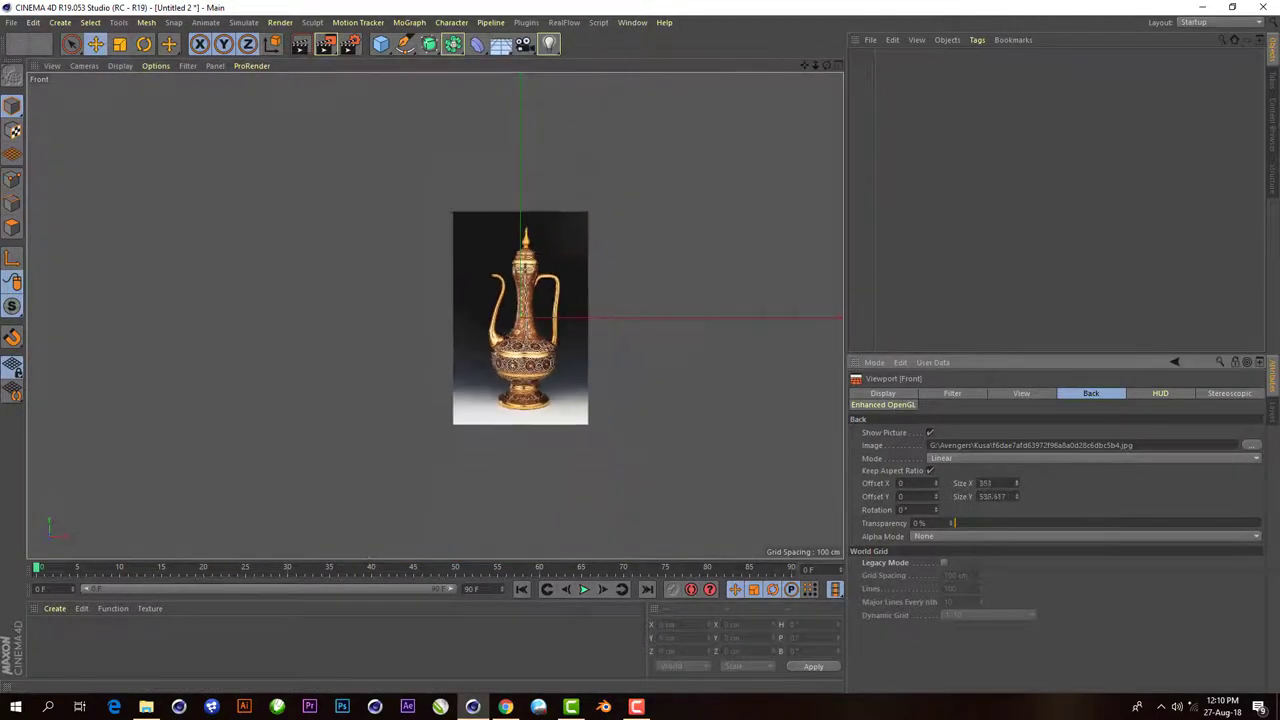
{"action": "left_click_drag", "start_coordinate": [1016, 484], "coordinate": [936, 488]}
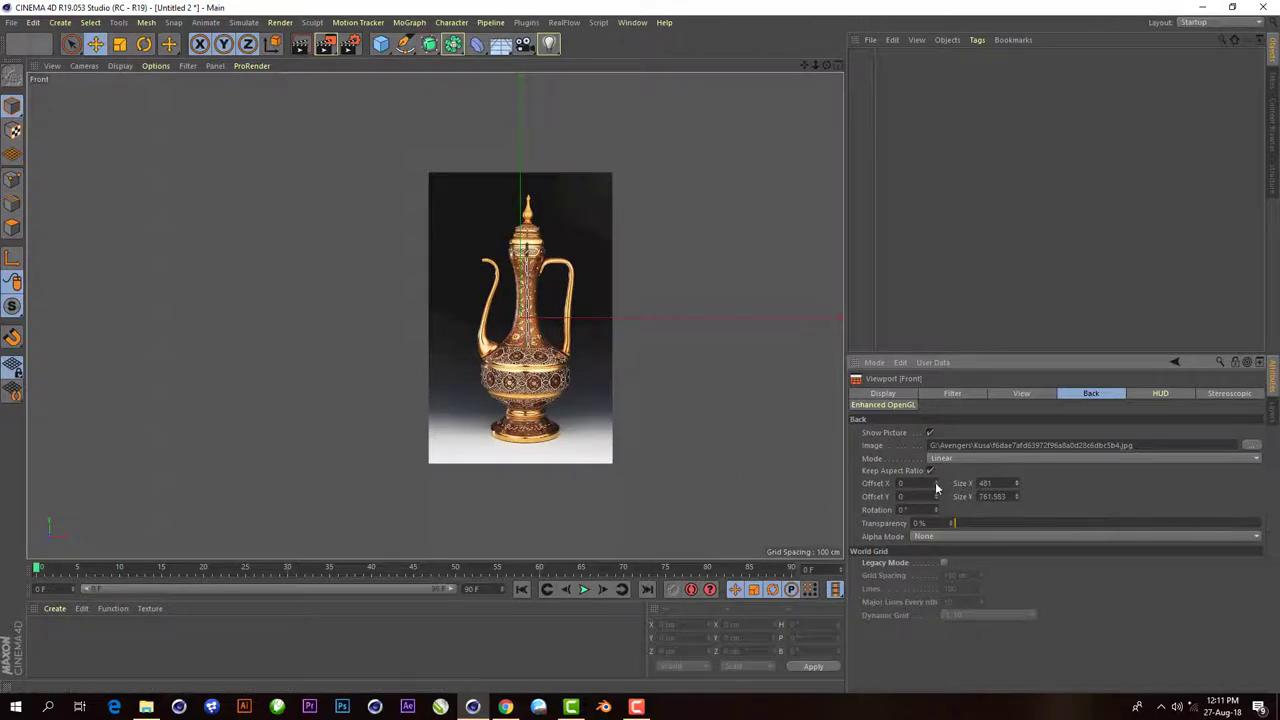
{"action": "scroll", "coordinate": [524, 311], "scroll_direction": "up", "scroll_amount": 3}
{"action": "scroll", "coordinate": [524, 311], "scroll_direction": "up", "scroll_amount": 1}
{"action": "mouse_move", "coordinate": [936, 483]}
{"action": "left_mouse_down"}
{"action": "mouse_move", "coordinate": [903, 483]}
{"action": "mouse_move", "coordinate": [1108, 524]}
{"action": "left_mouse_up"}
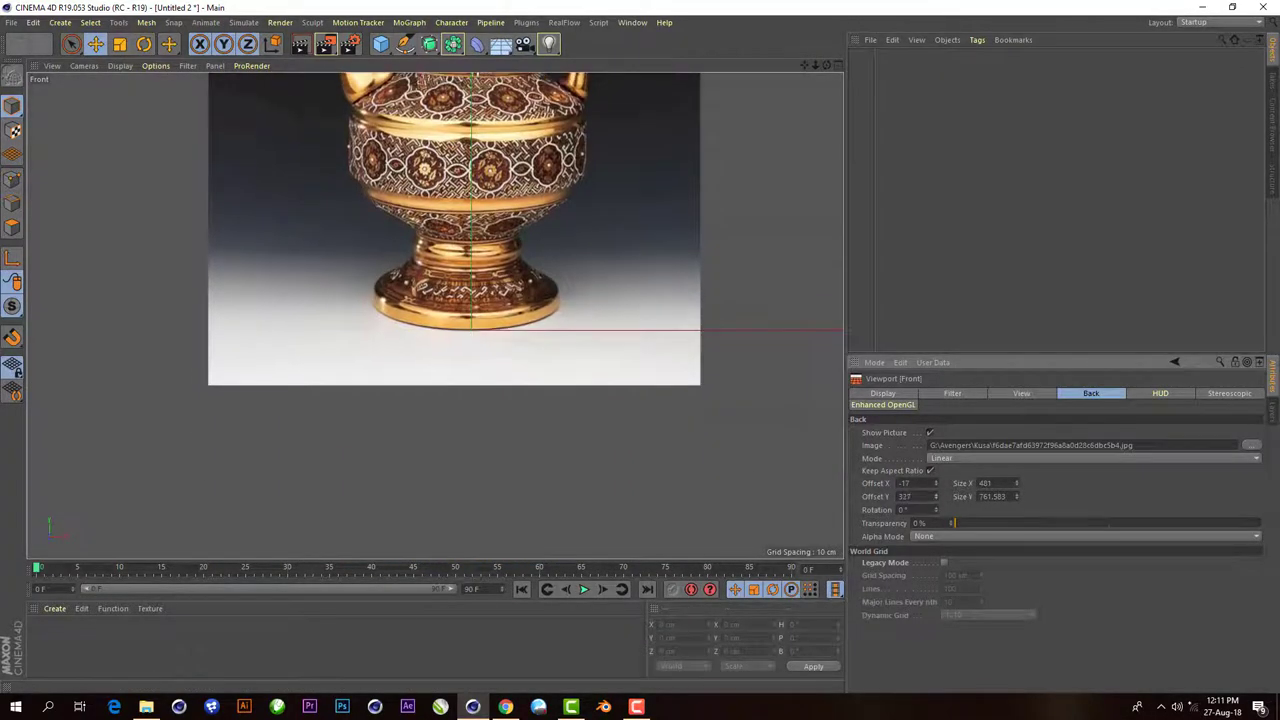
{"action": "scroll", "coordinate": [582, 423], "scroll_direction": "down", "scroll_amount": 5}
{"action": "scroll", "coordinate": [588, 216], "scroll_direction": "up", "scroll_amount": 1}
{"action": "scroll", "coordinate": [508, 194], "scroll_direction": "up", "scroll_amount": 3}
{"action": "scroll", "coordinate": [516, 190], "scroll_direction": "up", "scroll_amount": 3}
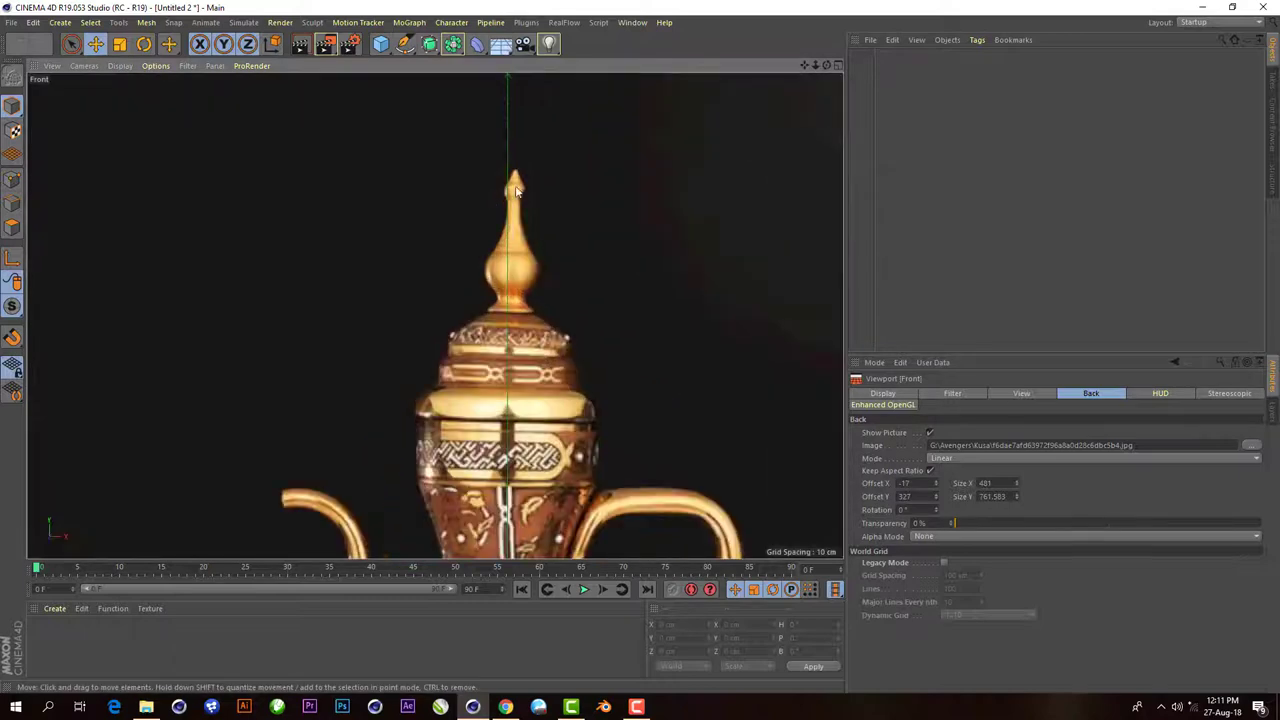
{"action": "scroll", "coordinate": [516, 190], "scroll_direction": "up", "scroll_amount": 2}
{"action": "left_click_drag", "start_coordinate": [936, 483], "coordinate": [937, 483]}
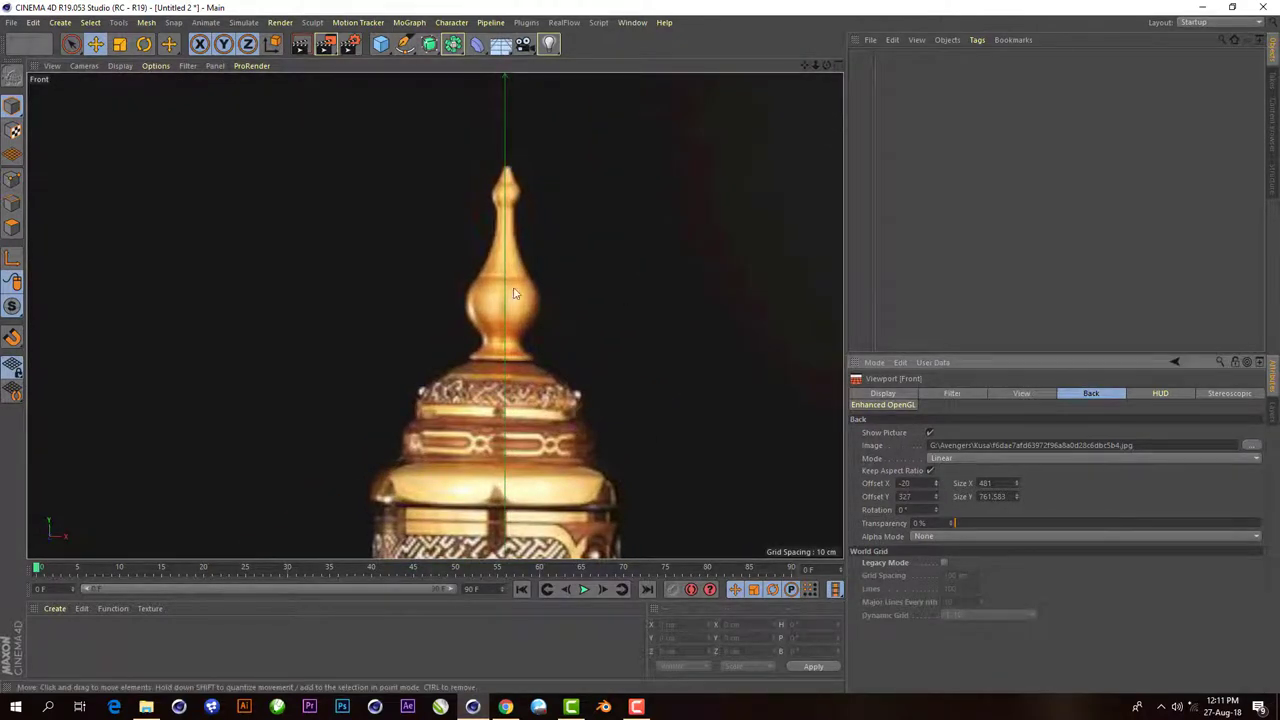
{"action": "left_click_drag", "start_coordinate": [937, 490], "coordinate": [936, 486]}
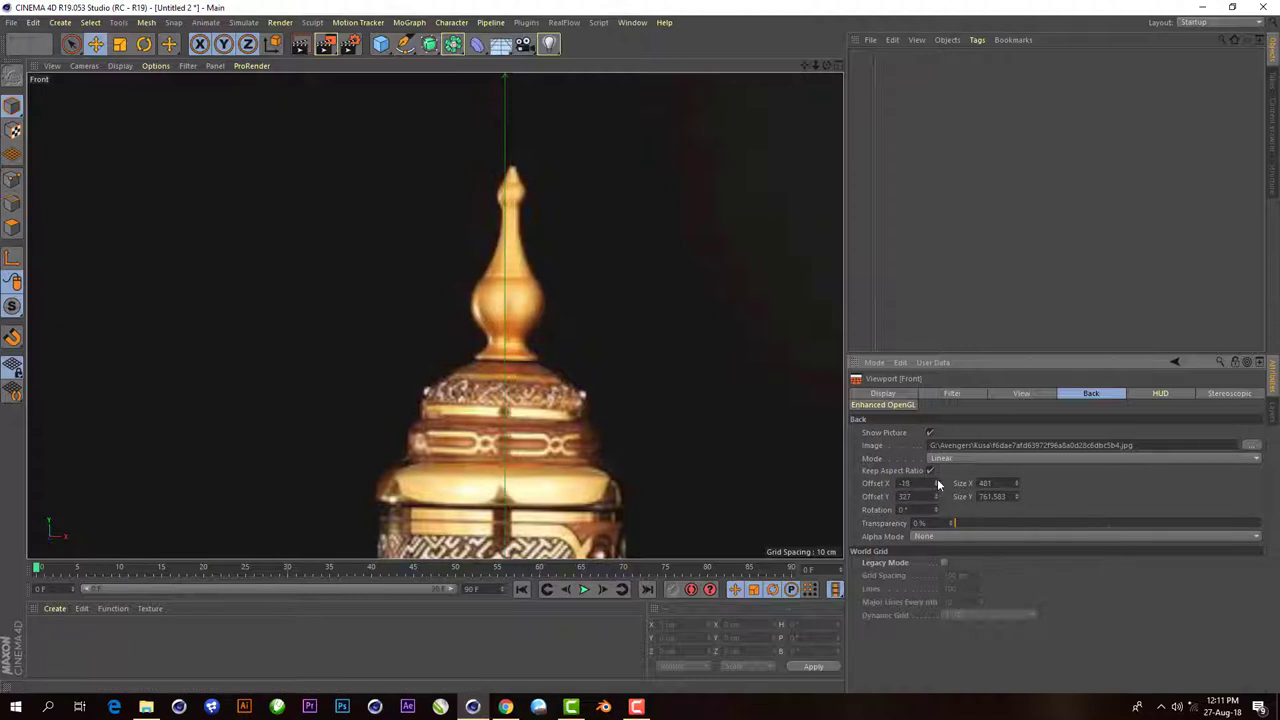
{"action": "scroll", "coordinate": [508, 178], "scroll_direction": "down", "scroll_amount": 5}
{"action": "scroll", "coordinate": [508, 178], "scroll_direction": "up", "scroll_amount": 2}
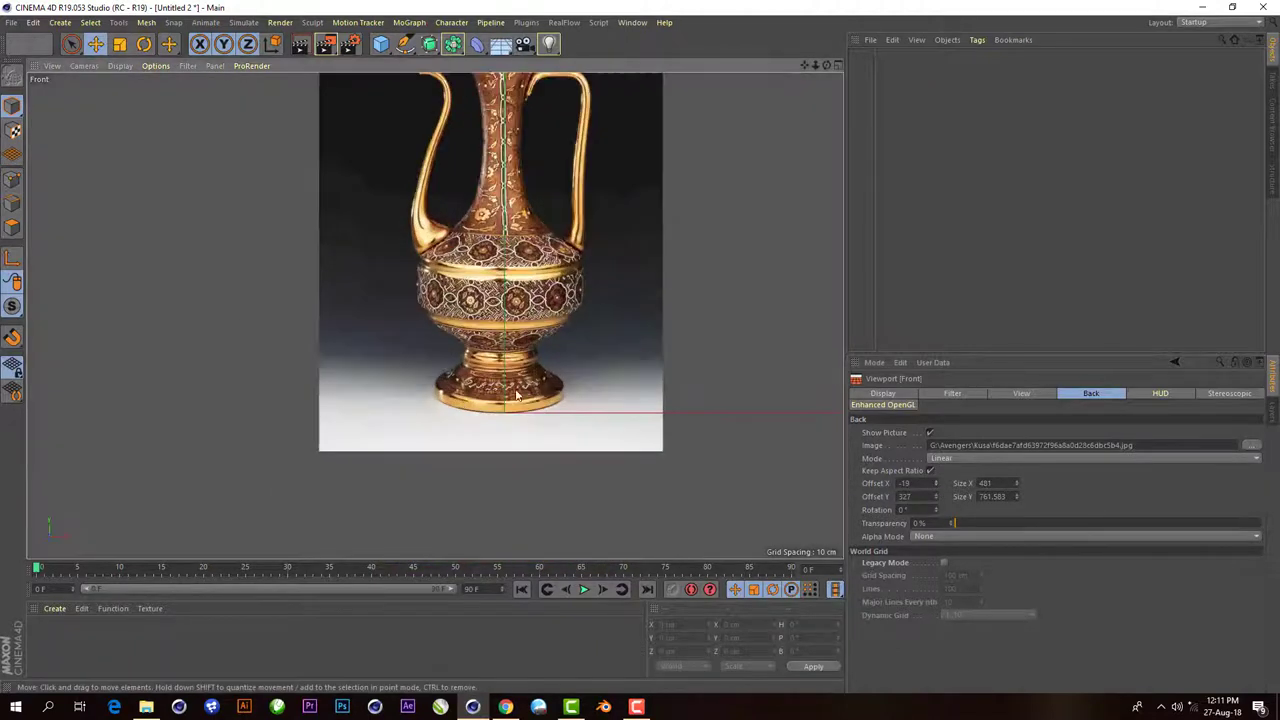
- Fade the background image to 70% transparency
{"action": "left_click_drag", "start_coordinate": [953, 523], "coordinate": [1165, 526]}
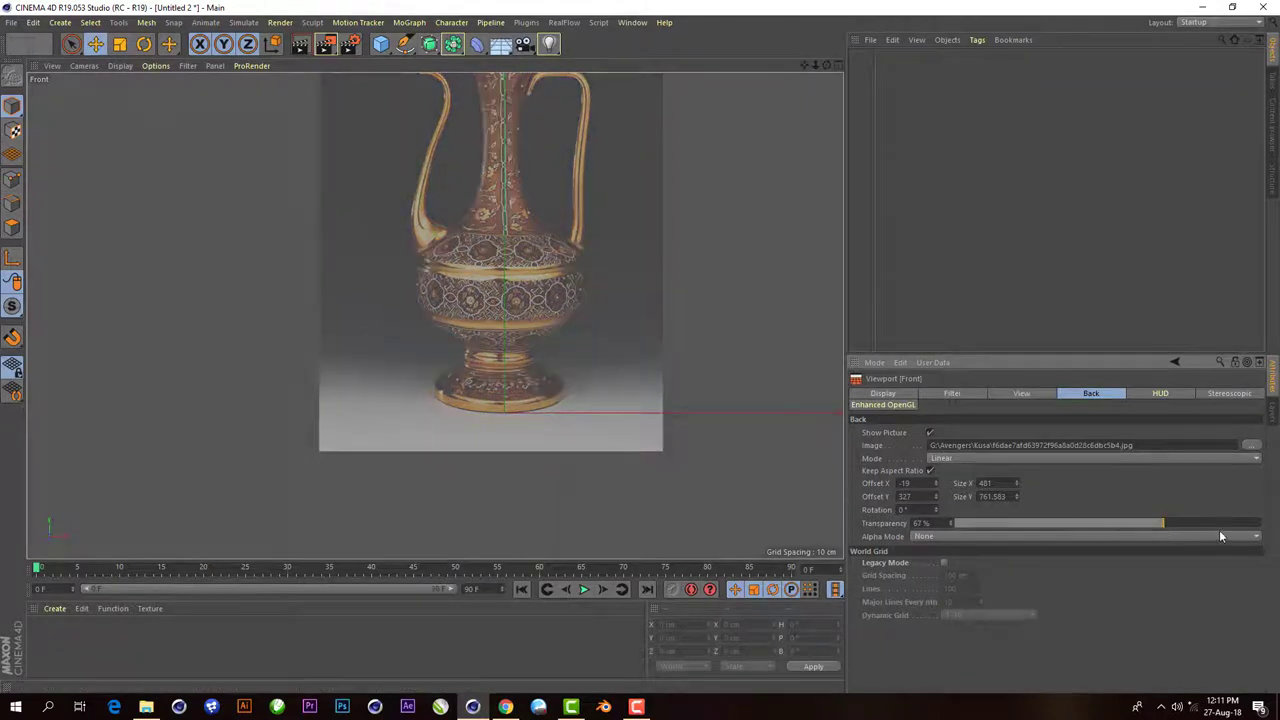
{"action": "left_click_drag", "start_coordinate": [1165, 526], "coordinate": [1181, 520]}
{"action": "left_click", "coordinate": [1172, 521]}
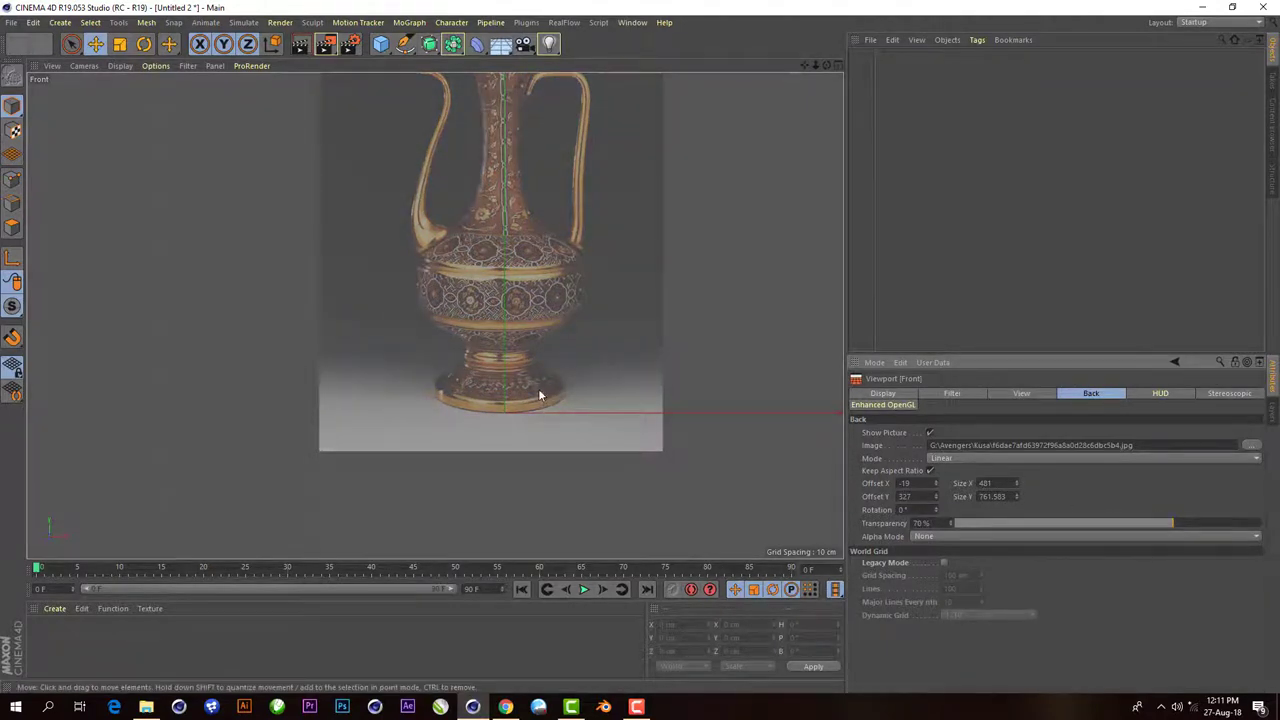
{"action": "scroll", "coordinate": [541, 398], "scroll_direction": "up", "scroll_amount": 2}
{"action": "scroll", "coordinate": [541, 398], "scroll_direction": "up", "scroll_amount": 2}
{"action": "scroll", "coordinate": [541, 393], "scroll_direction": "up", "scroll_amount": 2}
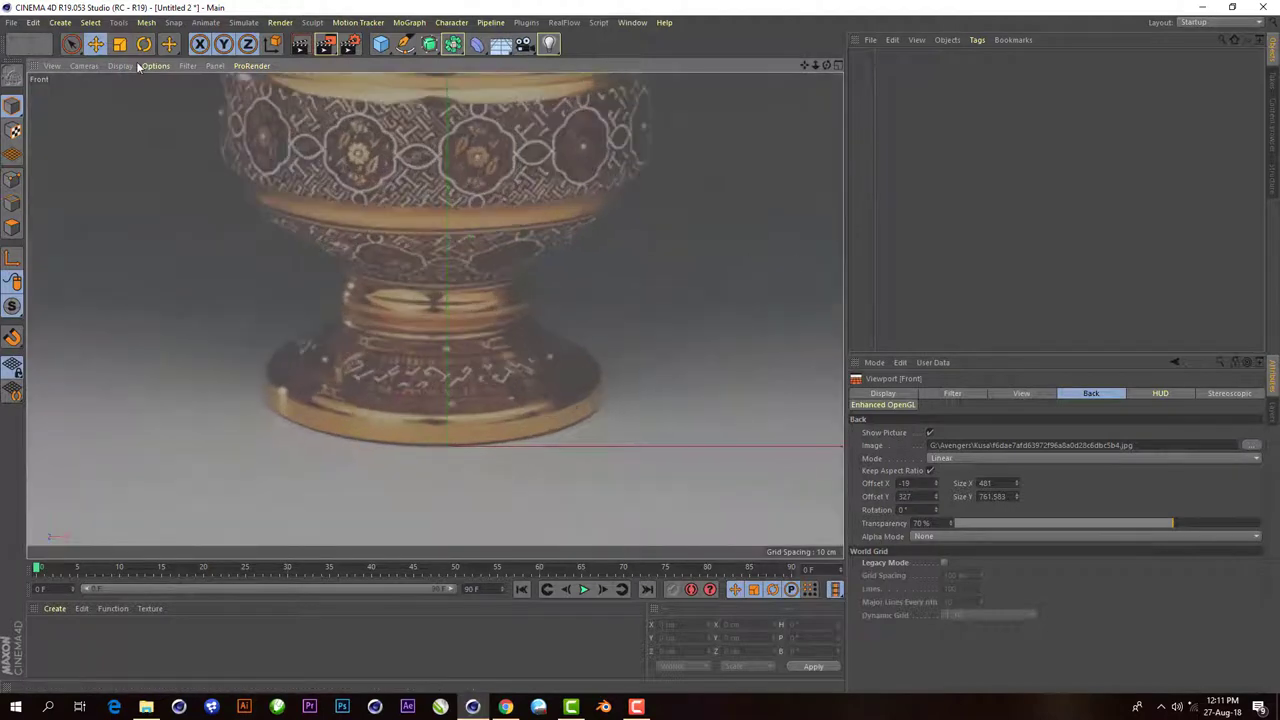
- Start a Bezier spline with the Pen tool, placing points at the base centre and along the base
{"action": "left_click", "coordinate": [406, 45]}
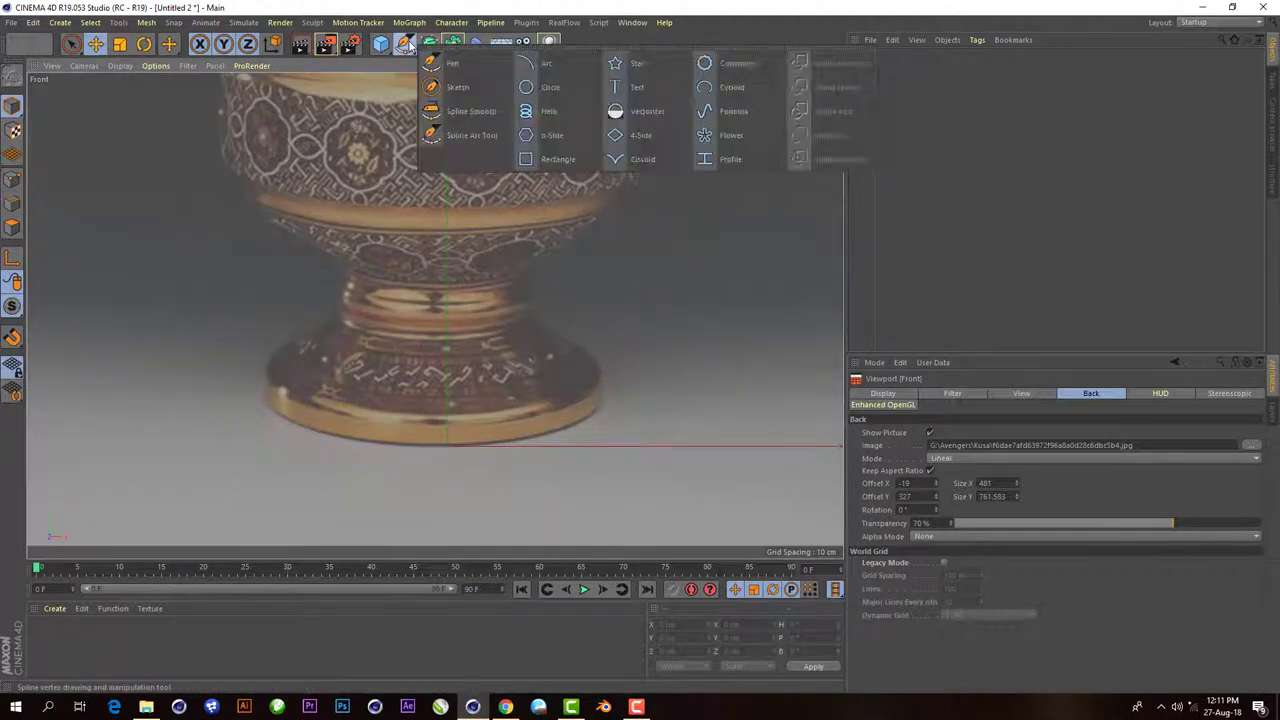
{"action": "left_click", "coordinate": [450, 64]}
{"action": "scroll", "coordinate": [449, 424], "scroll_direction": "up", "scroll_amount": 2}
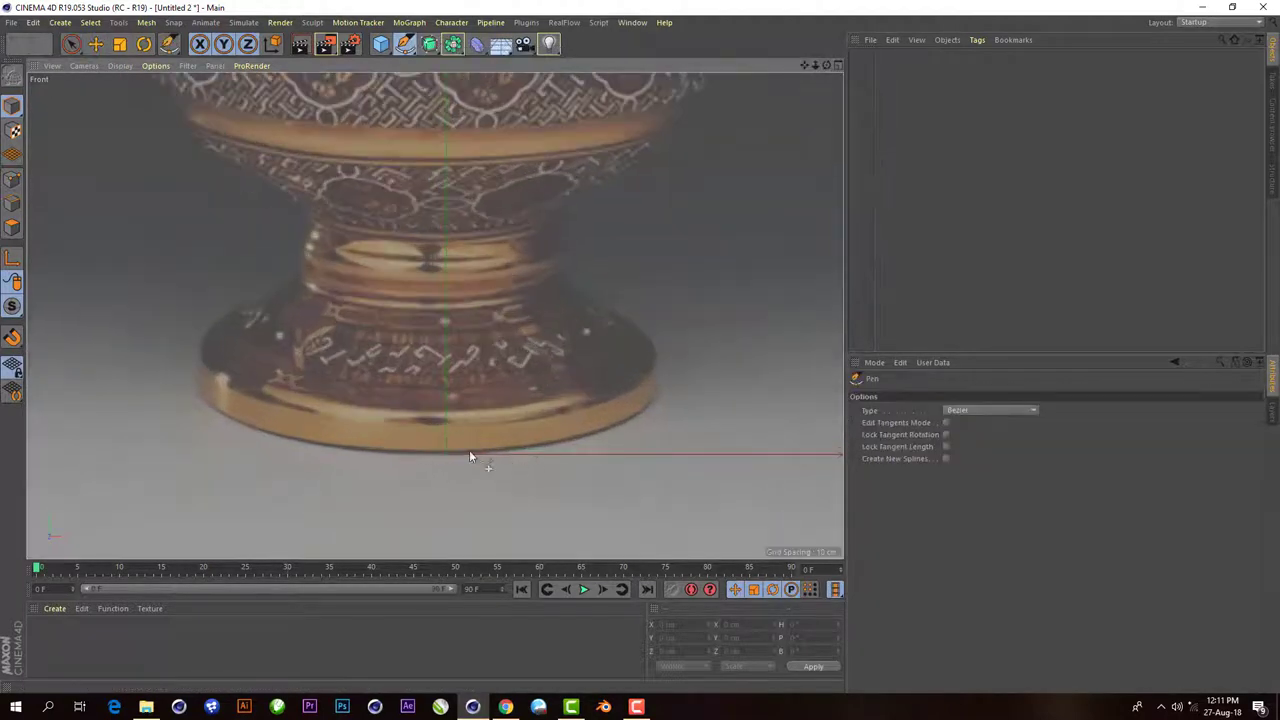
{"action": "left_click", "coordinate": [446, 453]}
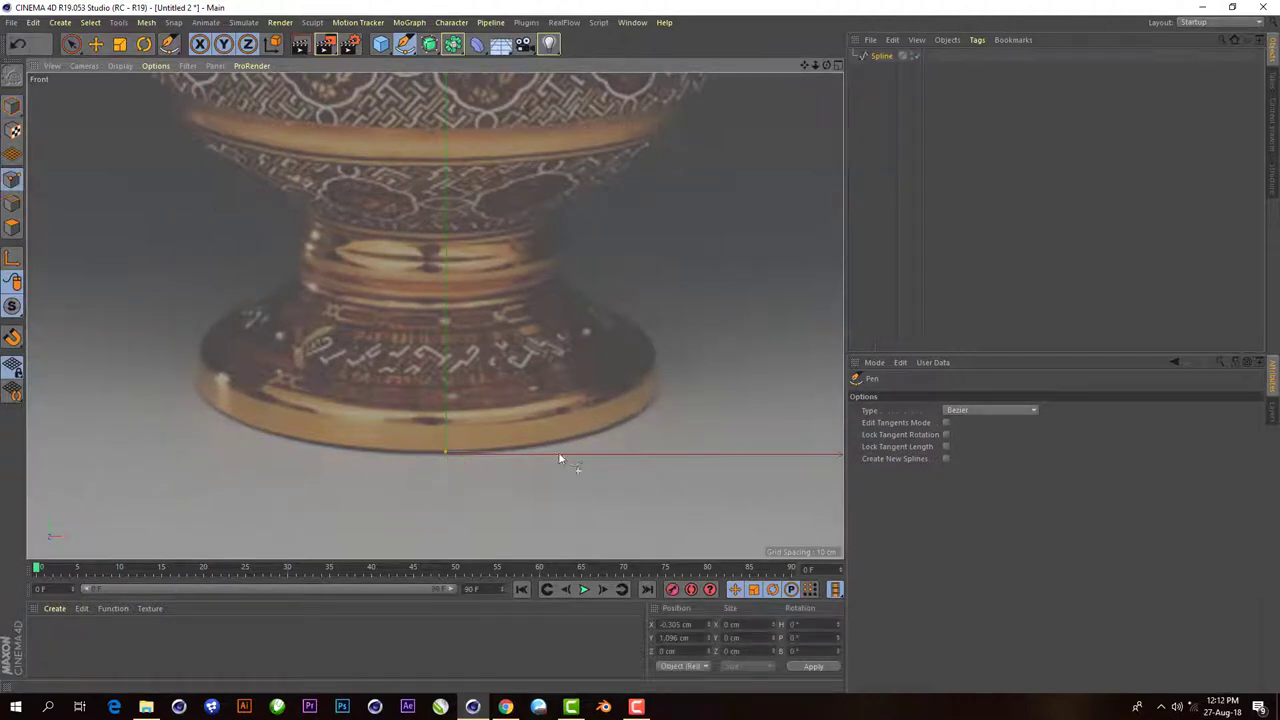
{"action": "left_click", "coordinate": [648, 446]}
- Add curved points around the foot's outer edge and up into the lower body
{"action": "scroll", "coordinate": [655, 381], "scroll_direction": "up", "scroll_amount": 1}
{"action": "left_click_drag", "start_coordinate": [664, 388], "coordinate": [658, 361]}
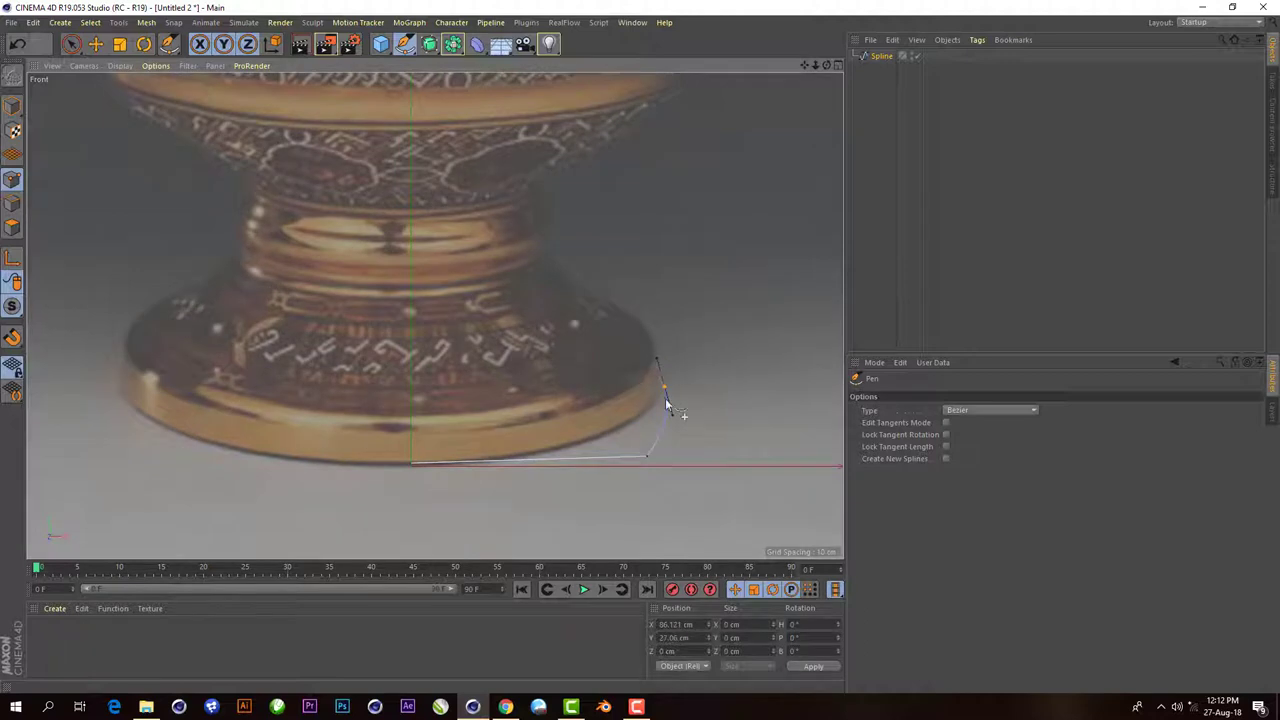
{"action": "scroll", "coordinate": [661, 375], "scroll_direction": "up", "scroll_amount": 1}
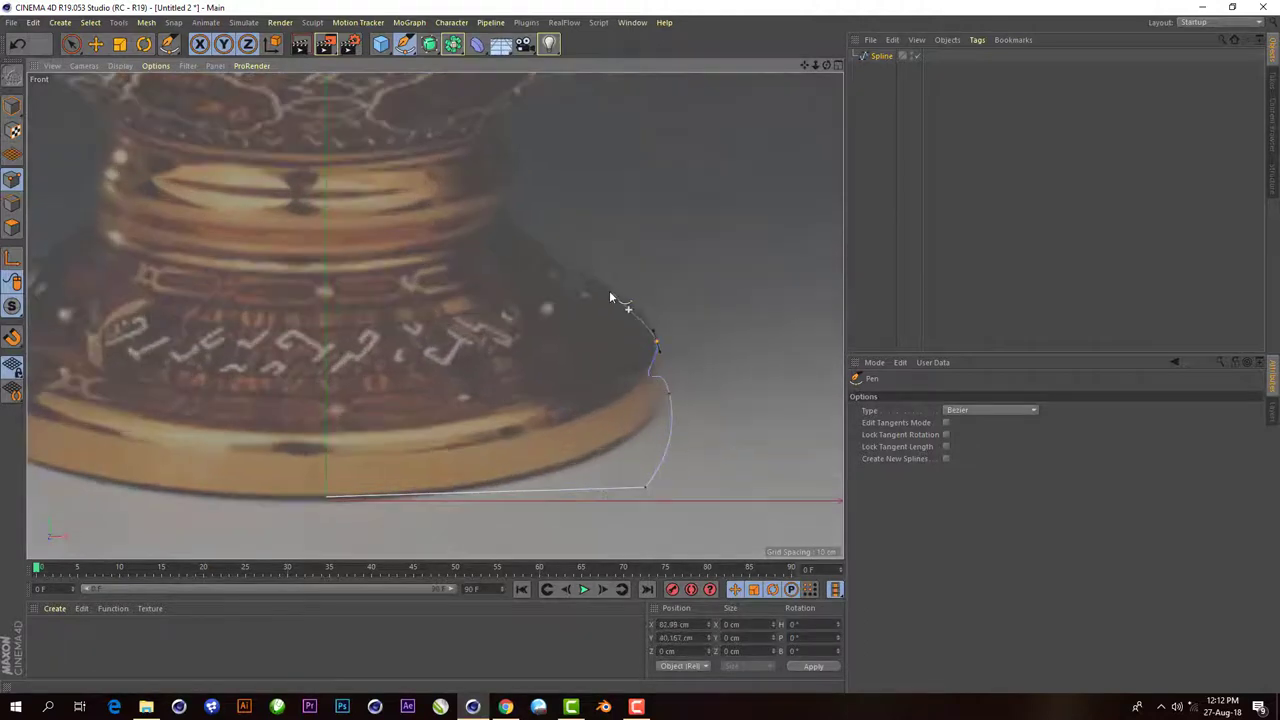
{"action": "left_click_drag", "start_coordinate": [593, 267], "coordinate": [598, 270]}
{"action": "scroll", "coordinate": [525, 211], "scroll_direction": "up", "scroll_amount": 1}
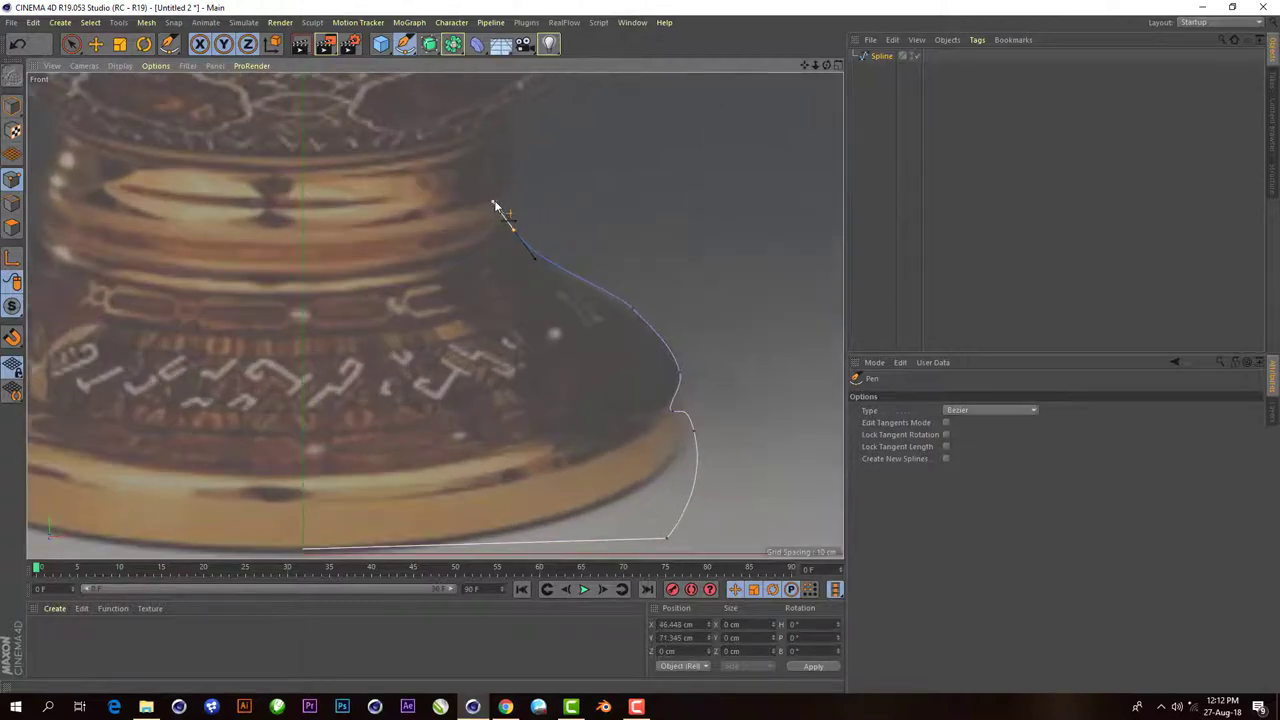
{"action": "scroll", "coordinate": [514, 150], "scroll_direction": "down", "scroll_amount": 1}
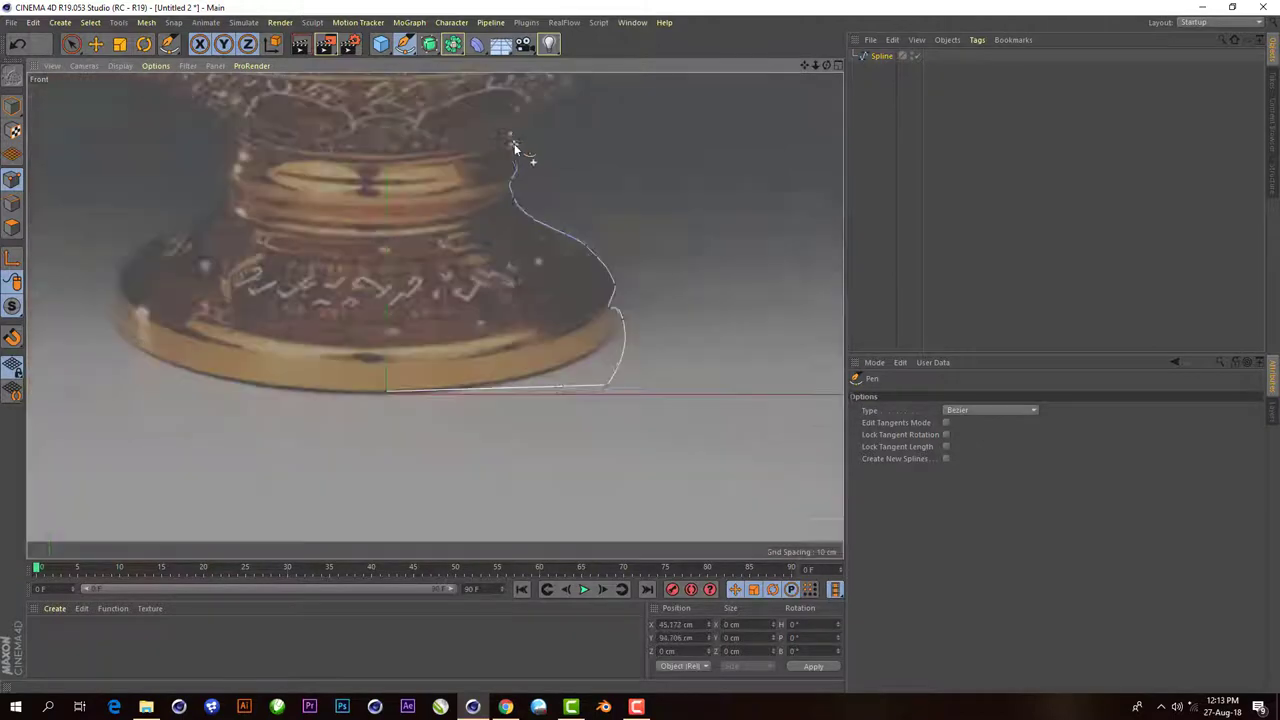
{"action": "scroll", "coordinate": [518, 155], "scroll_direction": "up", "scroll_amount": 2}
{"action": "scroll", "coordinate": [527, 181], "scroll_direction": "up", "scroll_amount": 1}
{"action": "scroll", "coordinate": [580, 172], "scroll_direction": "down", "scroll_amount": 1}
{"action": "scroll", "coordinate": [590, 180], "scroll_direction": "up", "scroll_amount": 1}
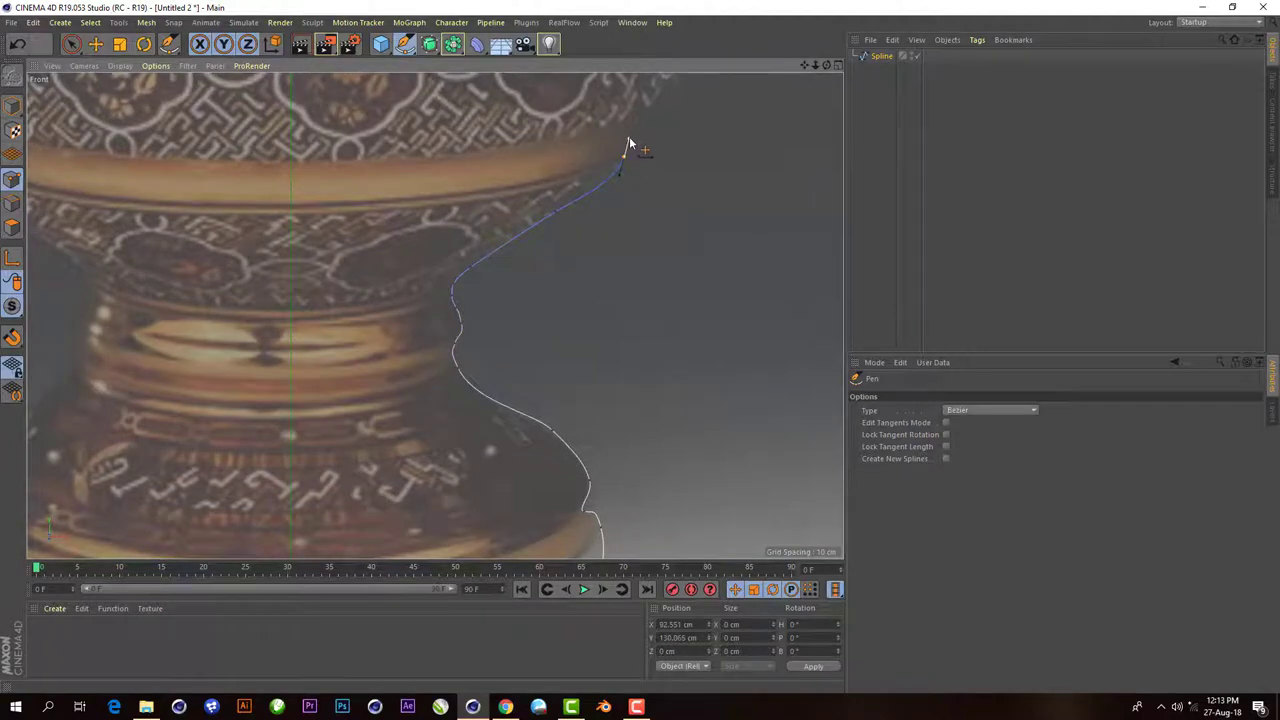
{"action": "scroll", "coordinate": [628, 146], "scroll_direction": "up", "scroll_amount": 2}
{"action": "left_click_drag", "start_coordinate": [624, 148], "coordinate": [616, 165]}
{"action": "scroll", "coordinate": [612, 179], "scroll_direction": "down", "scroll_amount": 3}
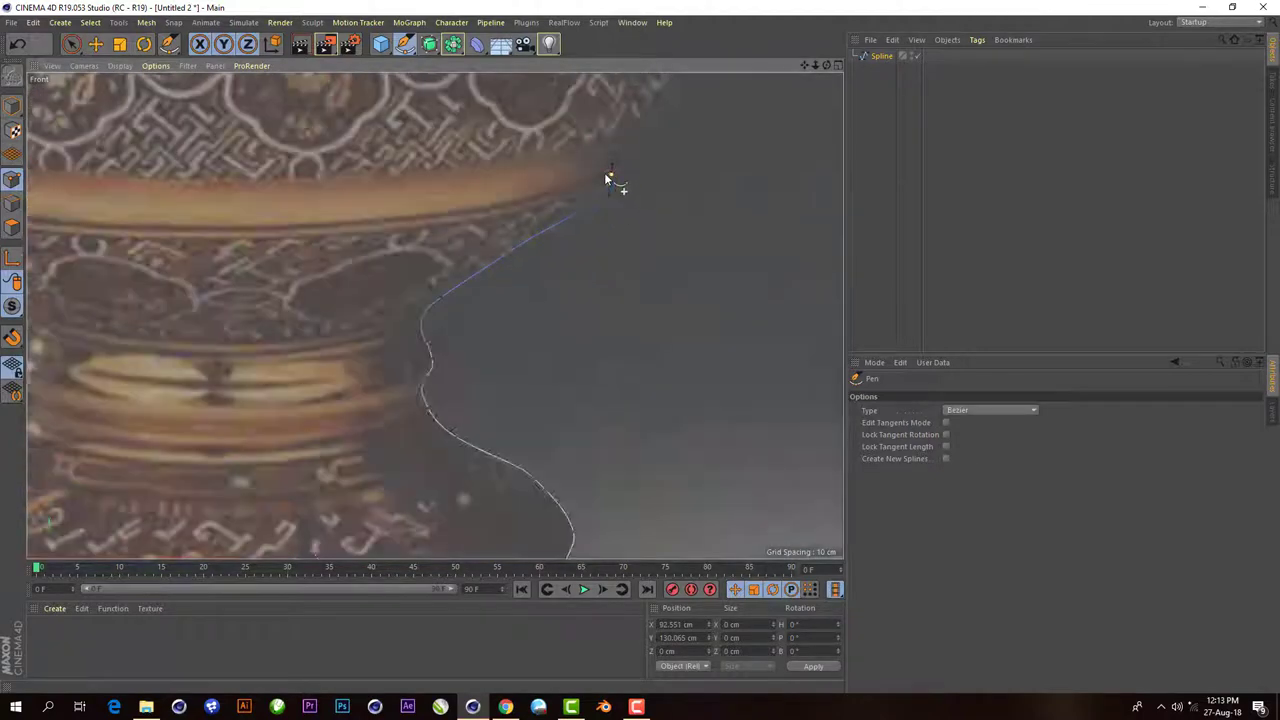
{"action": "scroll", "coordinate": [608, 178], "scroll_direction": "up", "scroll_amount": 2}
{"action": "scroll", "coordinate": [605, 174], "scroll_direction": "down", "scroll_amount": 1}
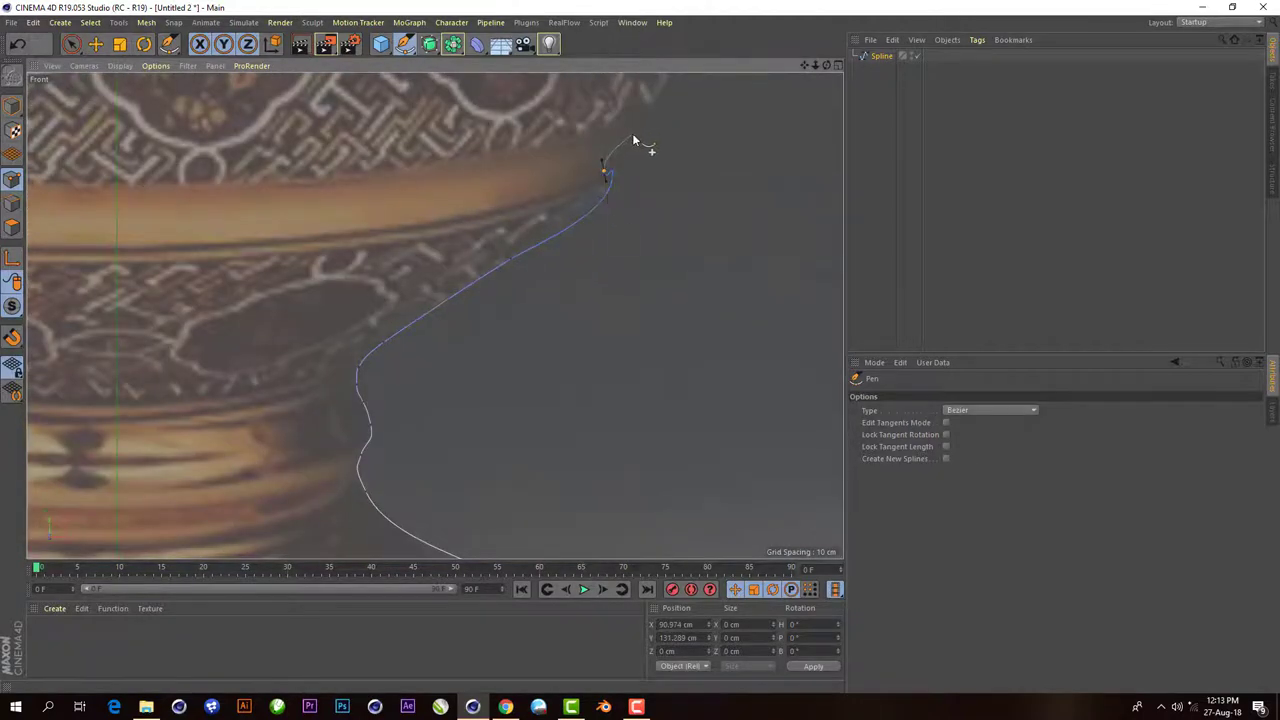
{"action": "scroll", "coordinate": [635, 180], "scroll_direction": "up", "scroll_amount": 2}
{"action": "scroll", "coordinate": [620, 198], "scroll_direction": "down", "scroll_amount": 3}
{"action": "scroll", "coordinate": [713, 186], "scroll_direction": "up", "scroll_amount": 2}
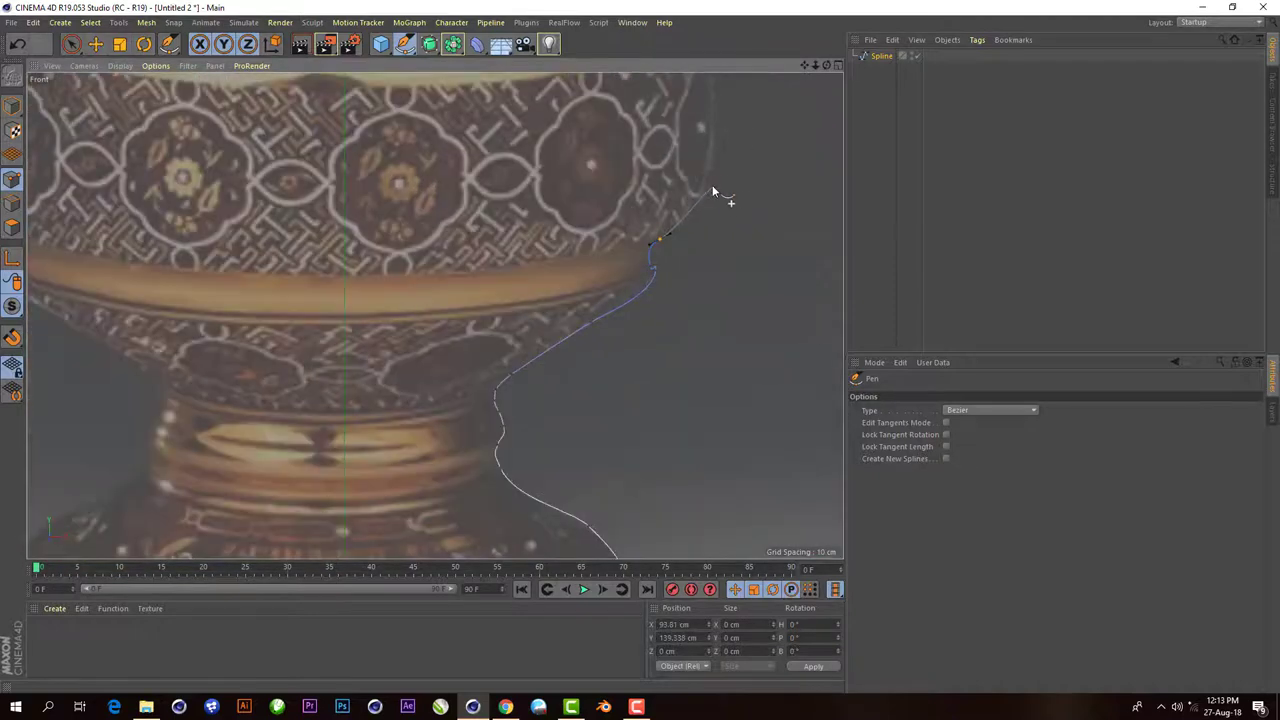
{"action": "scroll", "coordinate": [718, 155], "scroll_direction": "down", "scroll_amount": 2}
- Add a curved spline point along the jug's neck
{"action": "scroll", "coordinate": [718, 180], "scroll_direction": "up", "scroll_amount": 2}
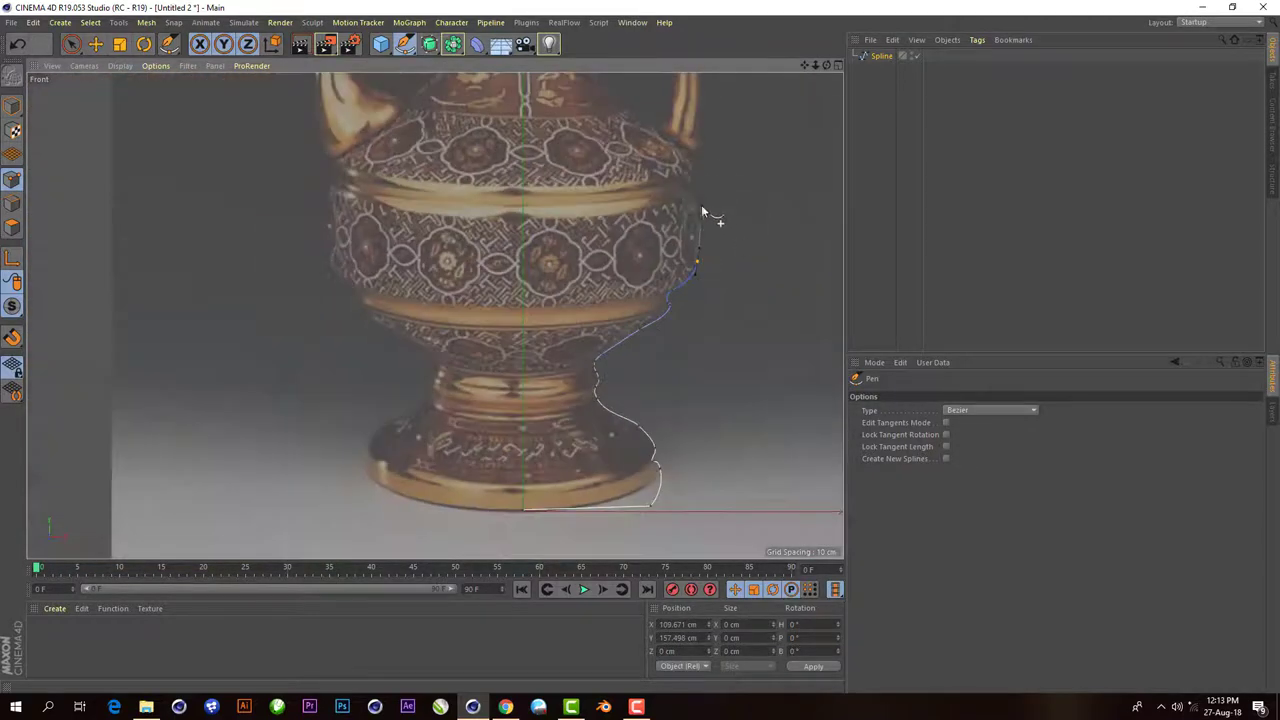
{"action": "scroll", "coordinate": [694, 264], "scroll_direction": "up", "scroll_amount": 2}
{"action": "scroll", "coordinate": [690, 263], "scroll_direction": "up", "scroll_amount": 1}
{"action": "scroll", "coordinate": [680, 188], "scroll_direction": "down", "scroll_amount": 2}
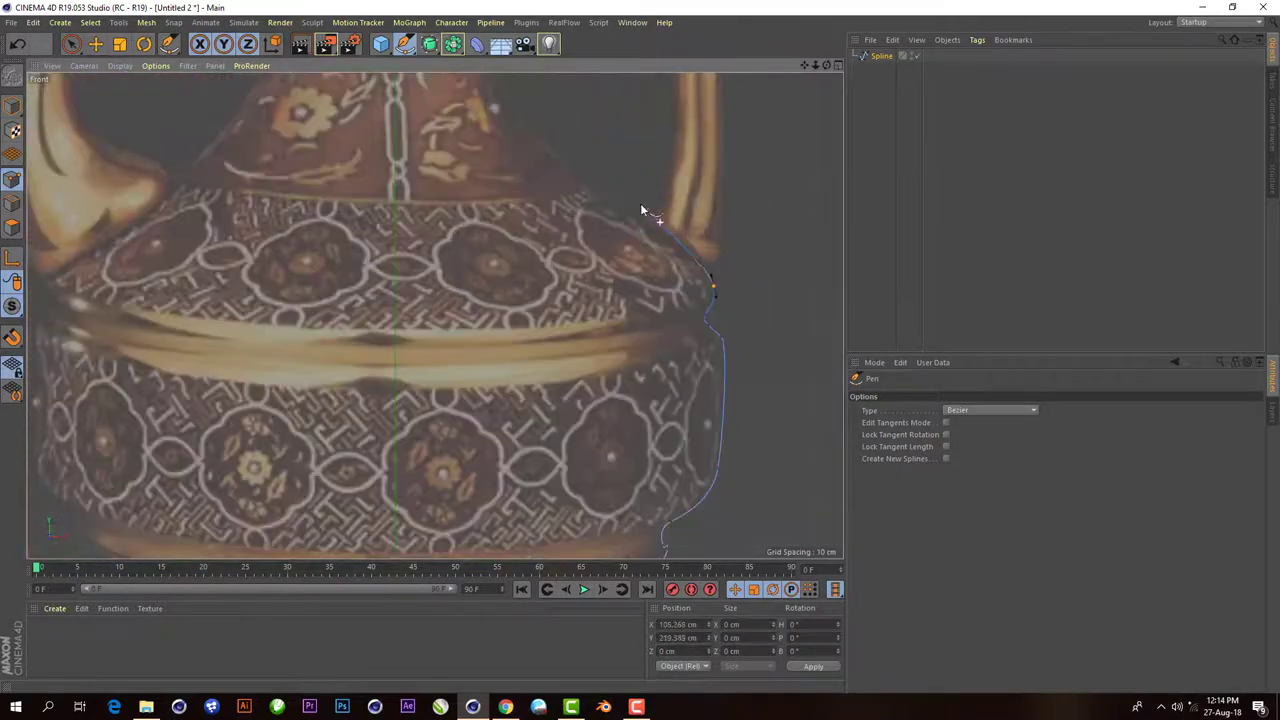
{"action": "scroll", "coordinate": [650, 212], "scroll_direction": "down", "scroll_amount": 2}
{"action": "scroll", "coordinate": [571, 223], "scroll_direction": "down", "scroll_amount": 2}
{"action": "scroll", "coordinate": [646, 157], "scroll_direction": "up", "scroll_amount": 1}
{"action": "scroll", "coordinate": [608, 226], "scroll_direction": "up", "scroll_amount": 2}
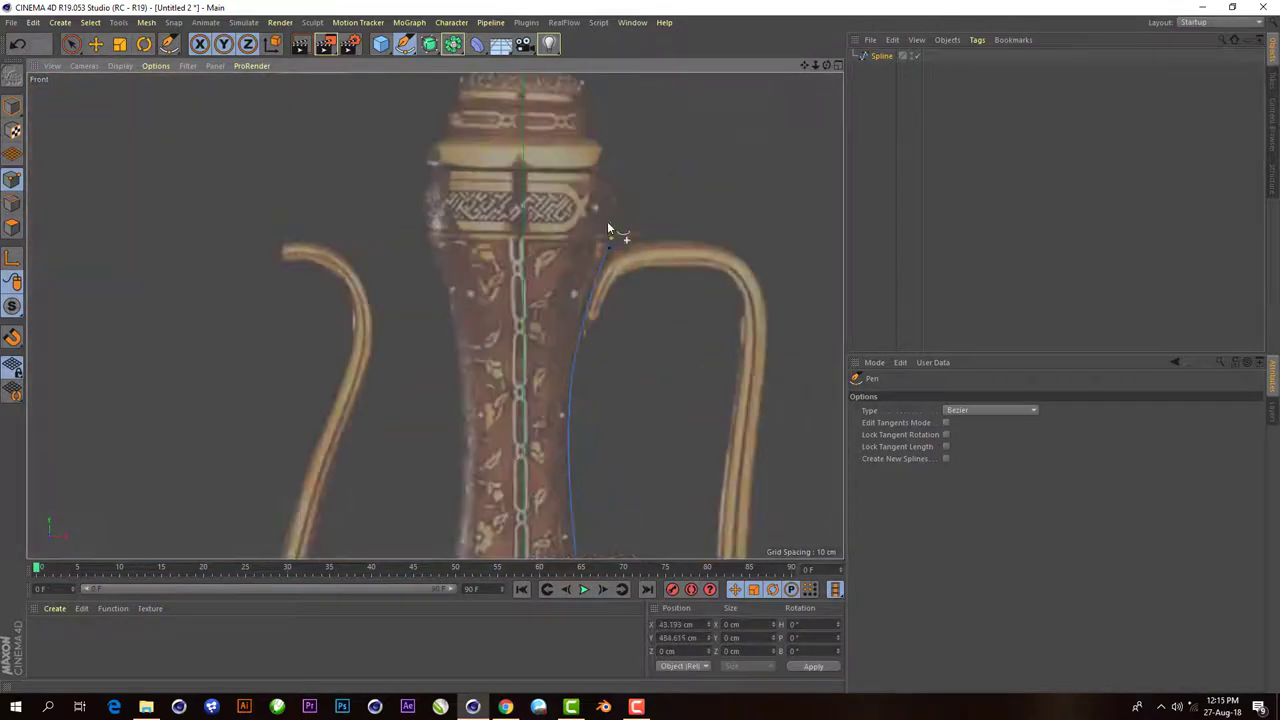
{"action": "scroll", "coordinate": [606, 284], "scroll_direction": "up", "scroll_amount": 2}
{"action": "scroll", "coordinate": [603, 257], "scroll_direction": "up", "scroll_amount": 2}
{"action": "scroll", "coordinate": [650, 244], "scroll_direction": "down", "scroll_amount": 2}
{"action": "scroll", "coordinate": [649, 240], "scroll_direction": "up", "scroll_amount": 2}
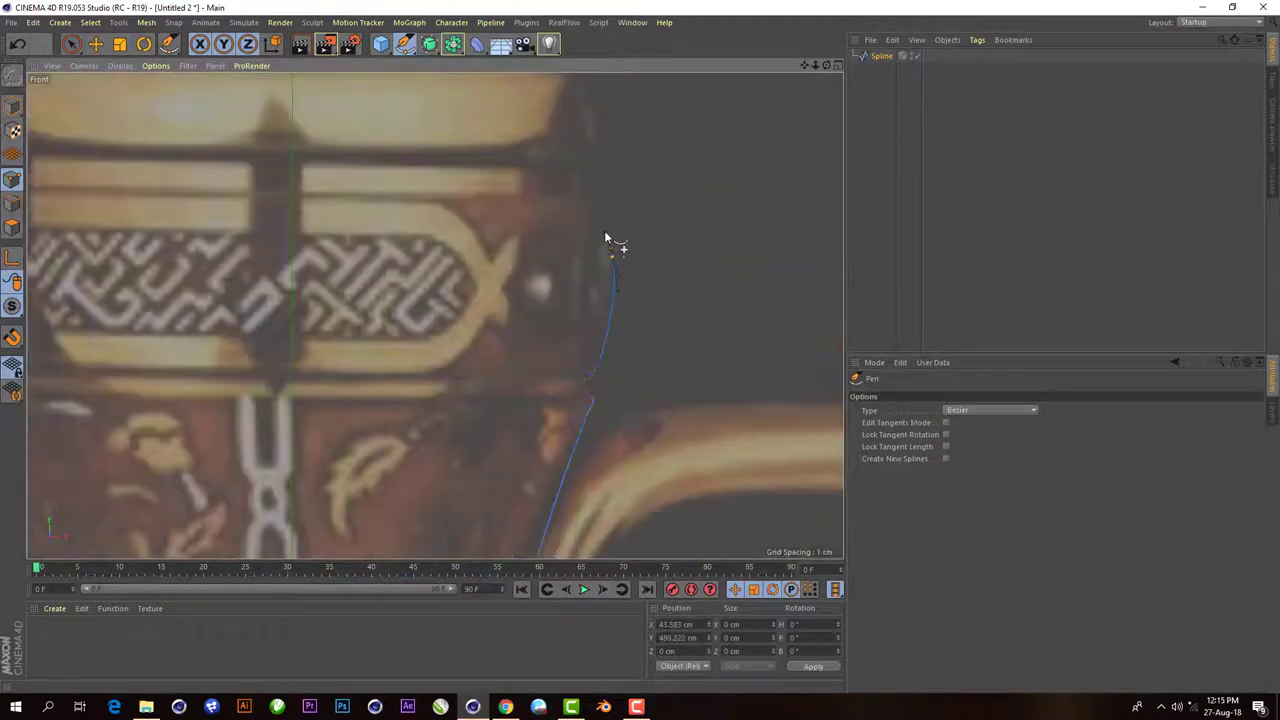
{"action": "scroll", "coordinate": [578, 202], "scroll_direction": "up", "scroll_amount": 2}
{"action": "scroll", "coordinate": [622, 173], "scroll_direction": "down", "scroll_amount": 3}
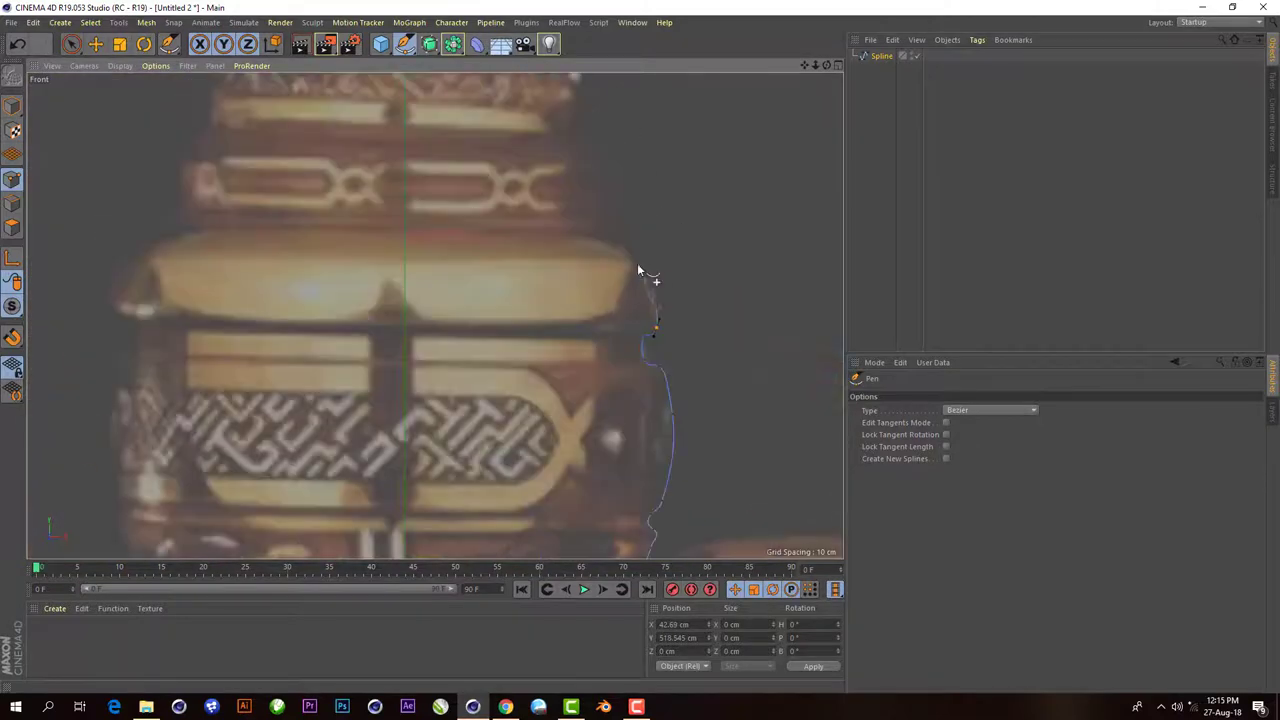
{"action": "scroll", "coordinate": [590, 224], "scroll_direction": "down", "scroll_amount": 2}
{"action": "scroll", "coordinate": [584, 161], "scroll_direction": "up", "scroll_amount": 2}
{"action": "scroll", "coordinate": [615, 183], "scroll_direction": "up", "scroll_amount": 2}
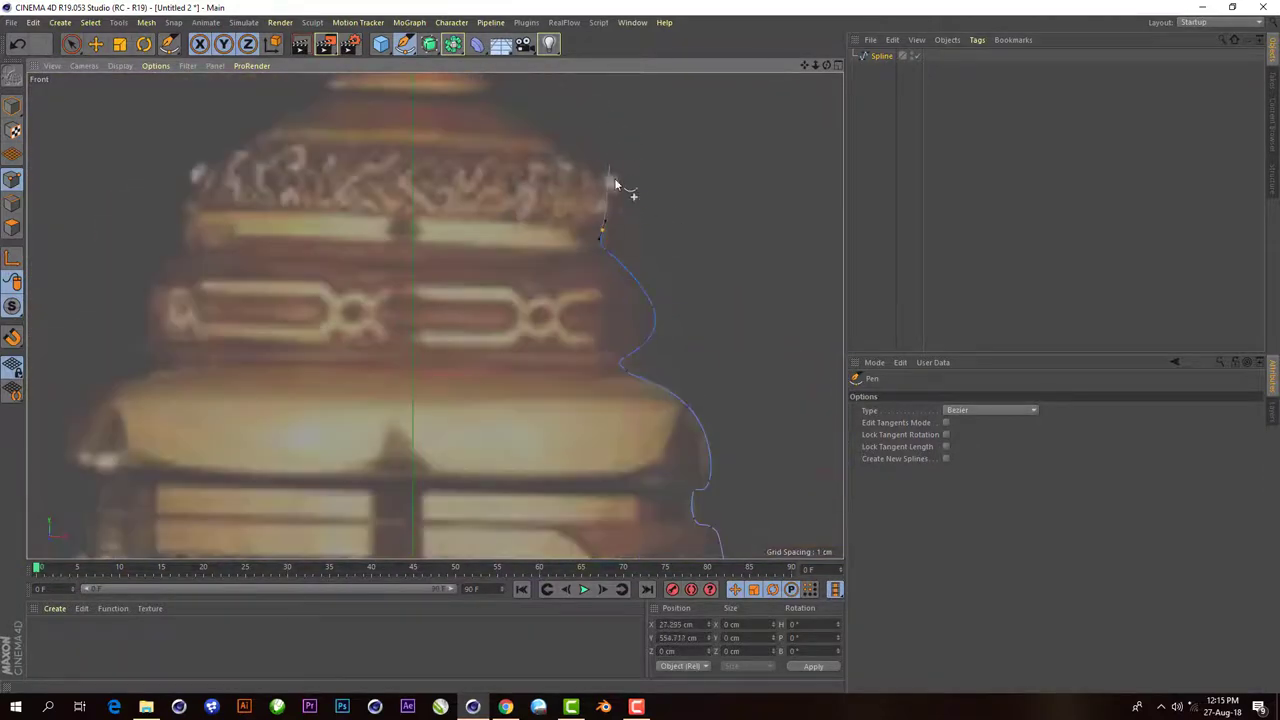
{"action": "scroll", "coordinate": [560, 175], "scroll_direction": "up", "scroll_amount": 2}
{"action": "scroll", "coordinate": [604, 218], "scroll_direction": "down", "scroll_amount": 3}
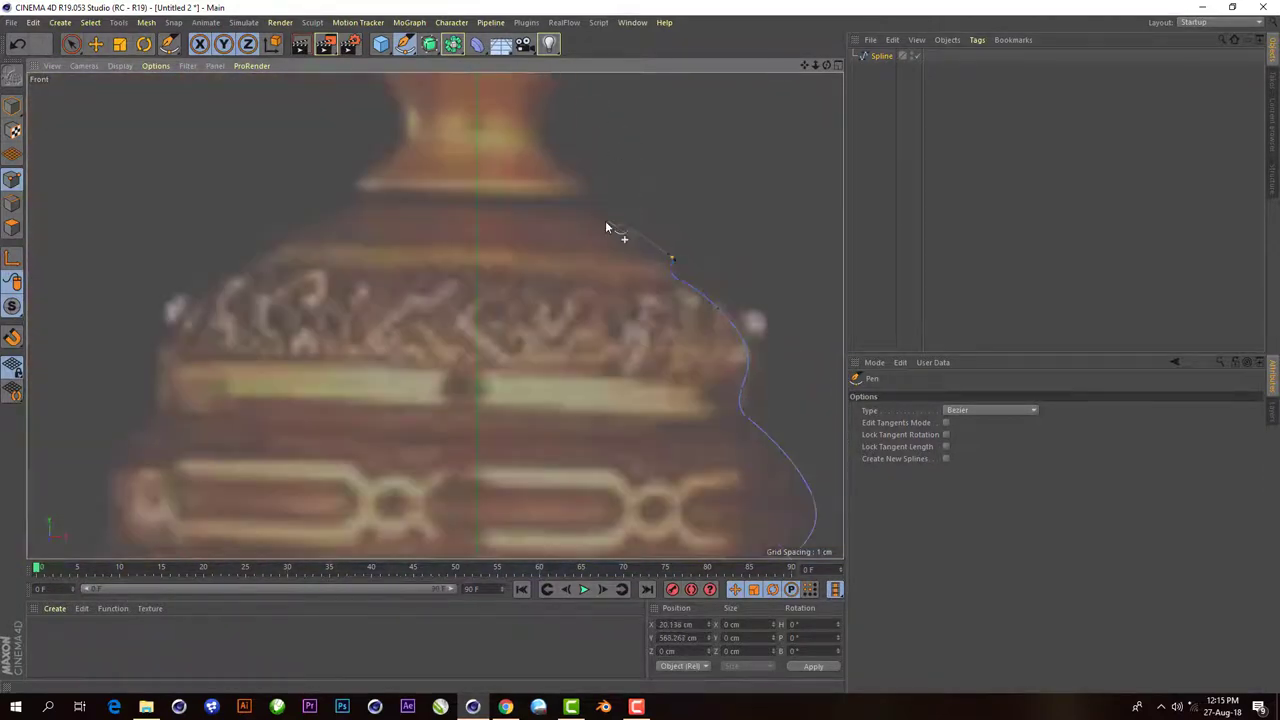
{"action": "scroll", "coordinate": [600, 212], "scroll_direction": "up", "scroll_amount": 2}
{"action": "scroll", "coordinate": [620, 230], "scroll_direction": "up", "scroll_amount": 2}
{"action": "scroll", "coordinate": [591, 218], "scroll_direction": "down", "scroll_amount": 3}
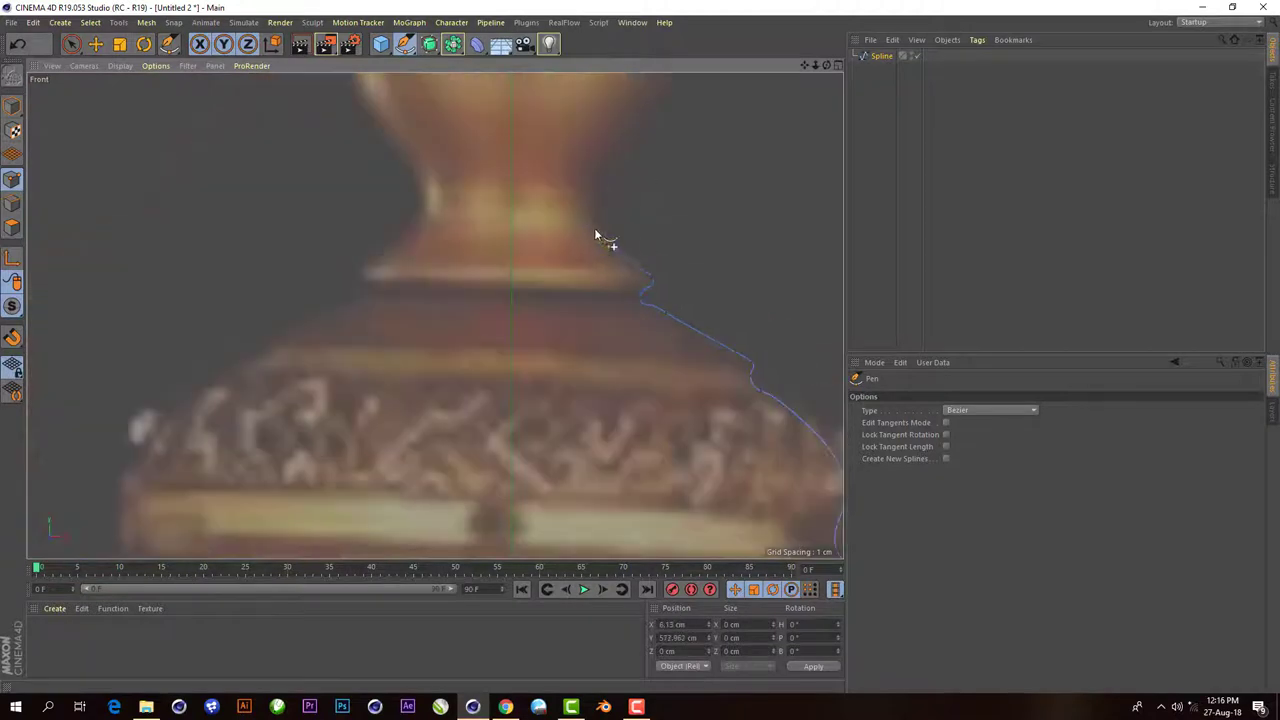
{"action": "scroll", "coordinate": [595, 233], "scroll_direction": "down", "scroll_amount": 3}
{"action": "left_click_drag", "start_coordinate": [654, 260], "coordinate": [643, 206]}
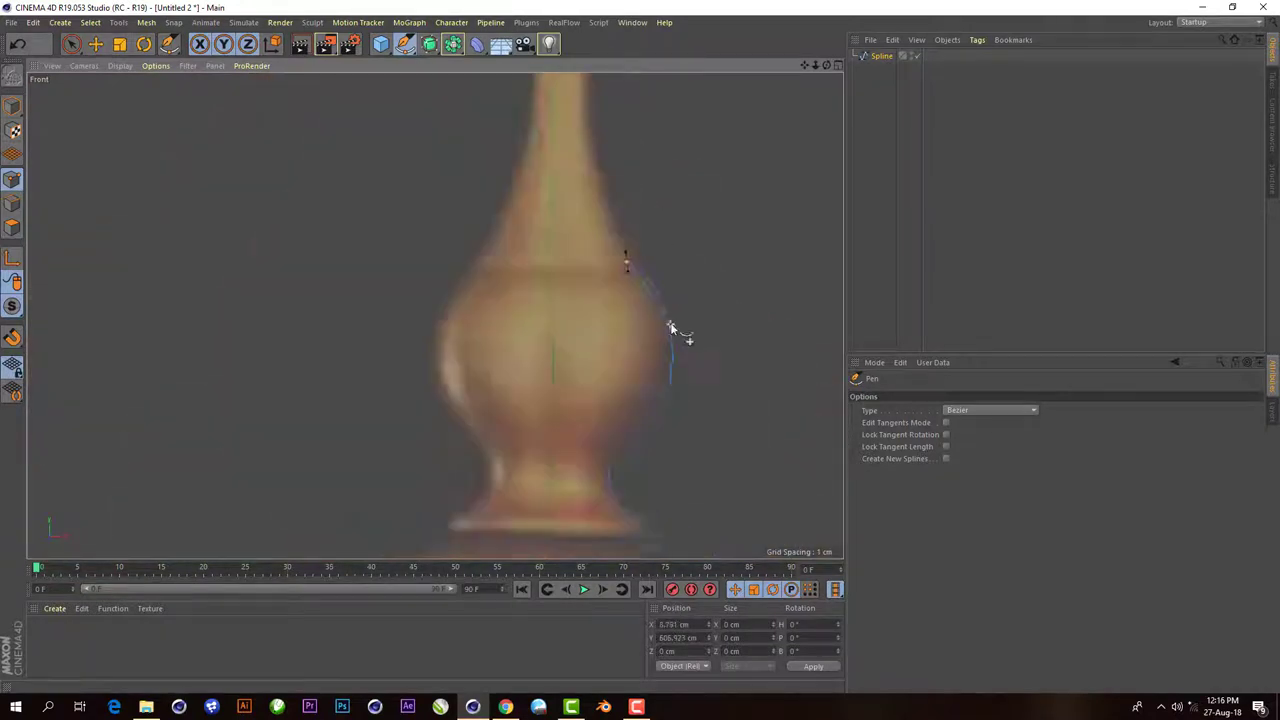
- Add the final curved point at the finial tip on the vertical axis
{"action": "scroll", "coordinate": [643, 149], "scroll_direction": "down", "scroll_amount": 2}
{"action": "scroll", "coordinate": [598, 235], "scroll_direction": "up", "scroll_amount": 4}
{"action": "scroll", "coordinate": [665, 295], "scroll_direction": "down", "scroll_amount": 2}
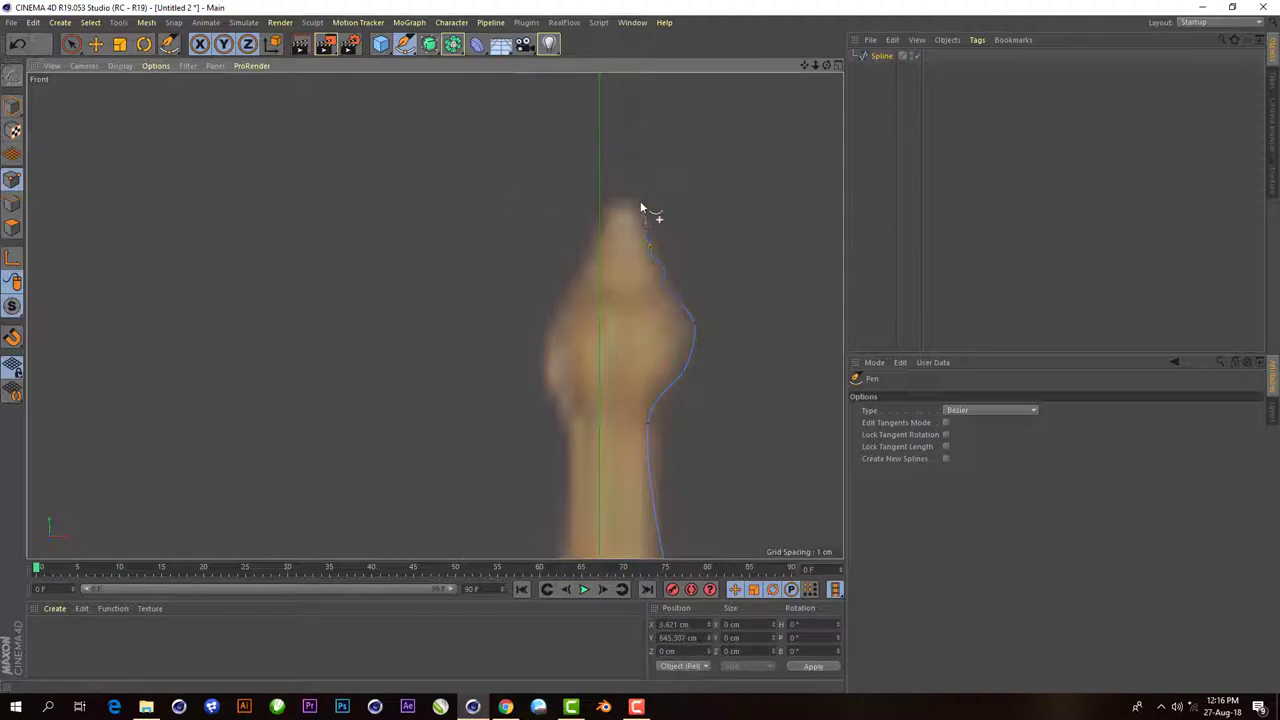
{"action": "left_click_drag", "start_coordinate": [627, 195], "coordinate": [607, 192]}
- Finish the spline with the Move tool and orbit the maximized Perspective view to see it upright
{"action": "left_click", "coordinate": [95, 44]}
{"action": "scroll", "coordinate": [591, 260], "scroll_direction": "down", "scroll_amount": 2}
{"action": "scroll", "coordinate": [629, 209], "scroll_direction": "down", "scroll_amount": 3}
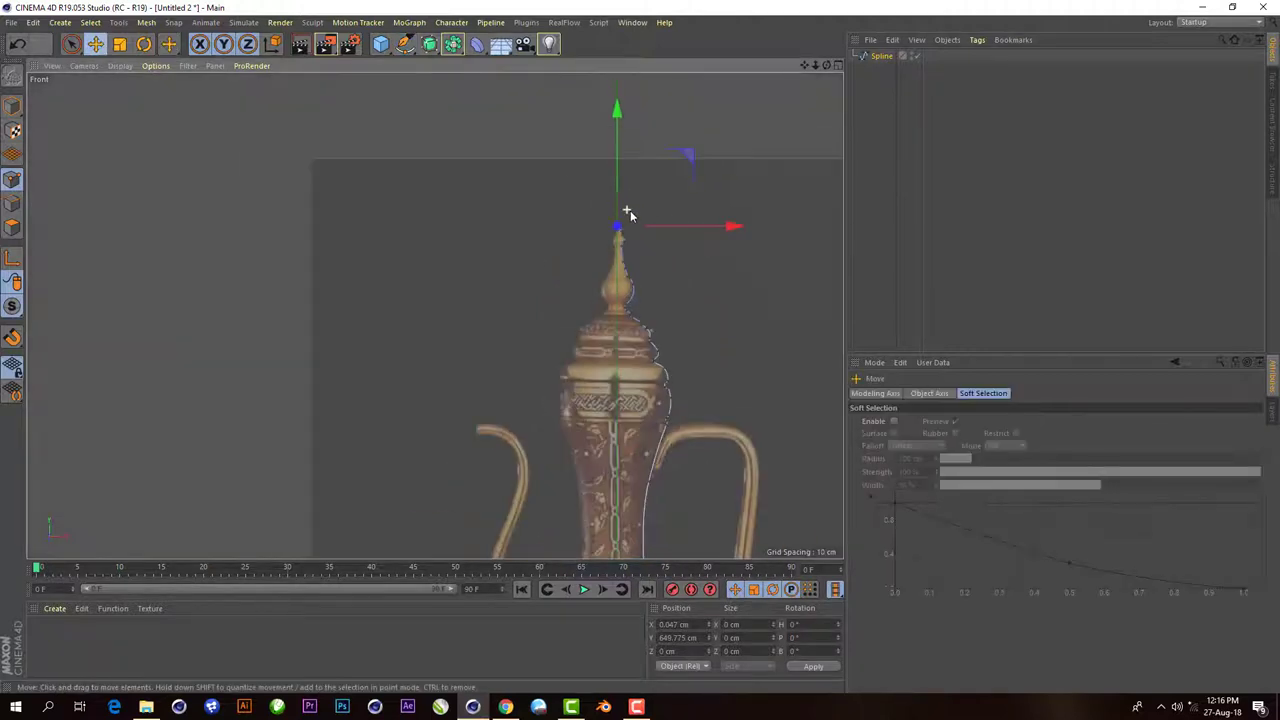
{"action": "scroll", "coordinate": [594, 203], "scroll_direction": "down", "scroll_amount": 2}
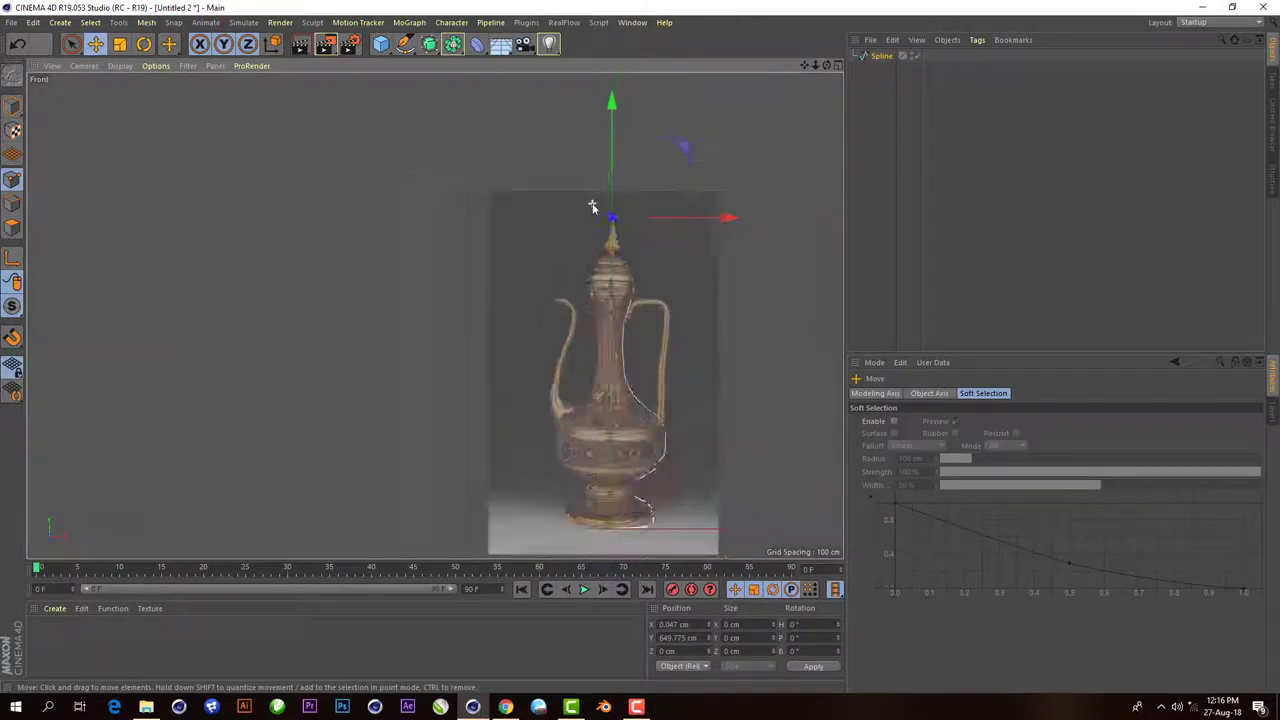
{"action": "left_click", "coordinate": [838, 65]}
{"action": "left_click", "coordinate": [420, 66]}
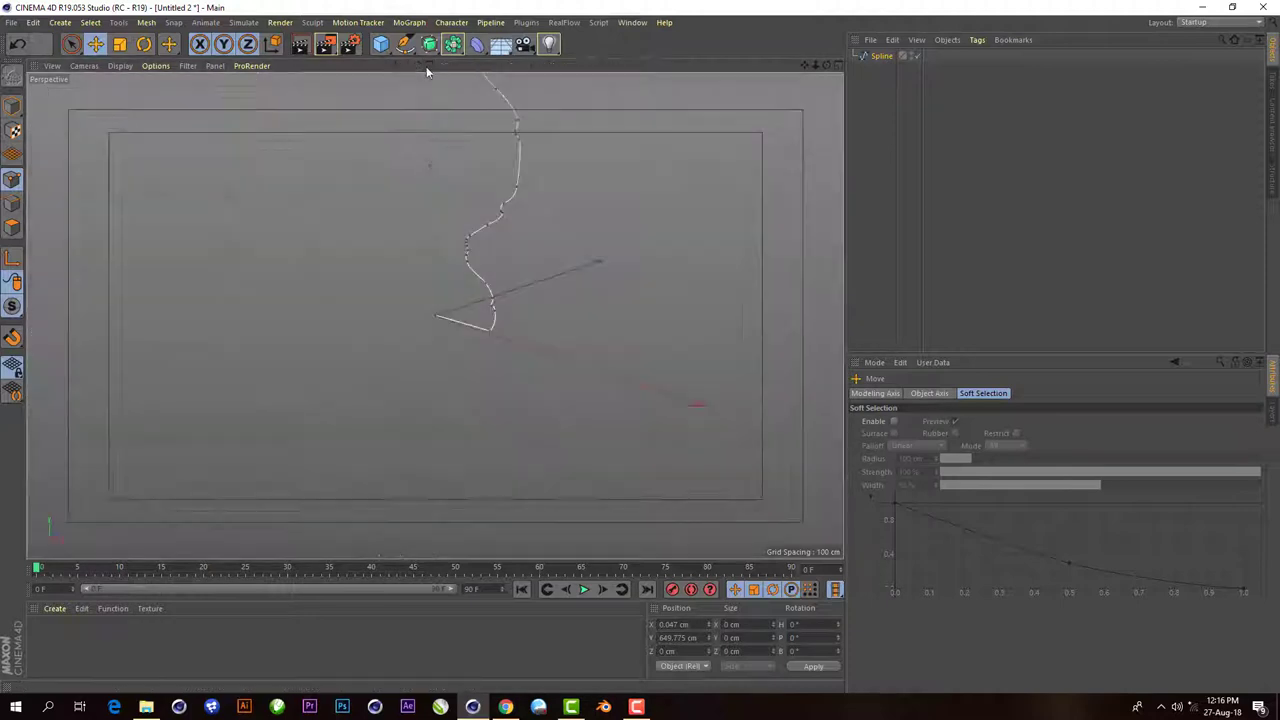
{"action": "mouse_move", "coordinate": [565, 378]}
{"action": "left_mouse_down", "text": "alt"}
{"action": "mouse_move", "coordinate": [571, 257]}
{"action": "mouse_move", "coordinate": [553, 253]}
{"action": "left_mouse_up", "text": "alt"}
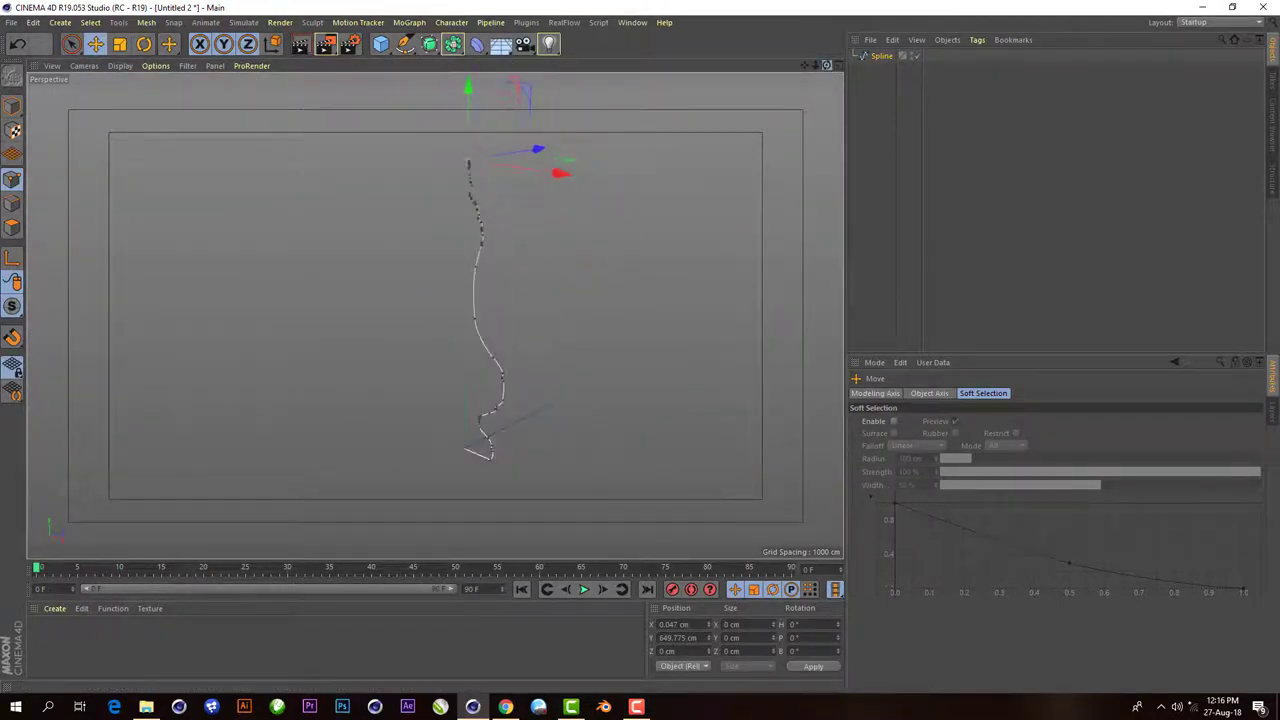
{"action": "left_click_drag", "start_coordinate": [826, 65], "coordinate": [427, 106]}
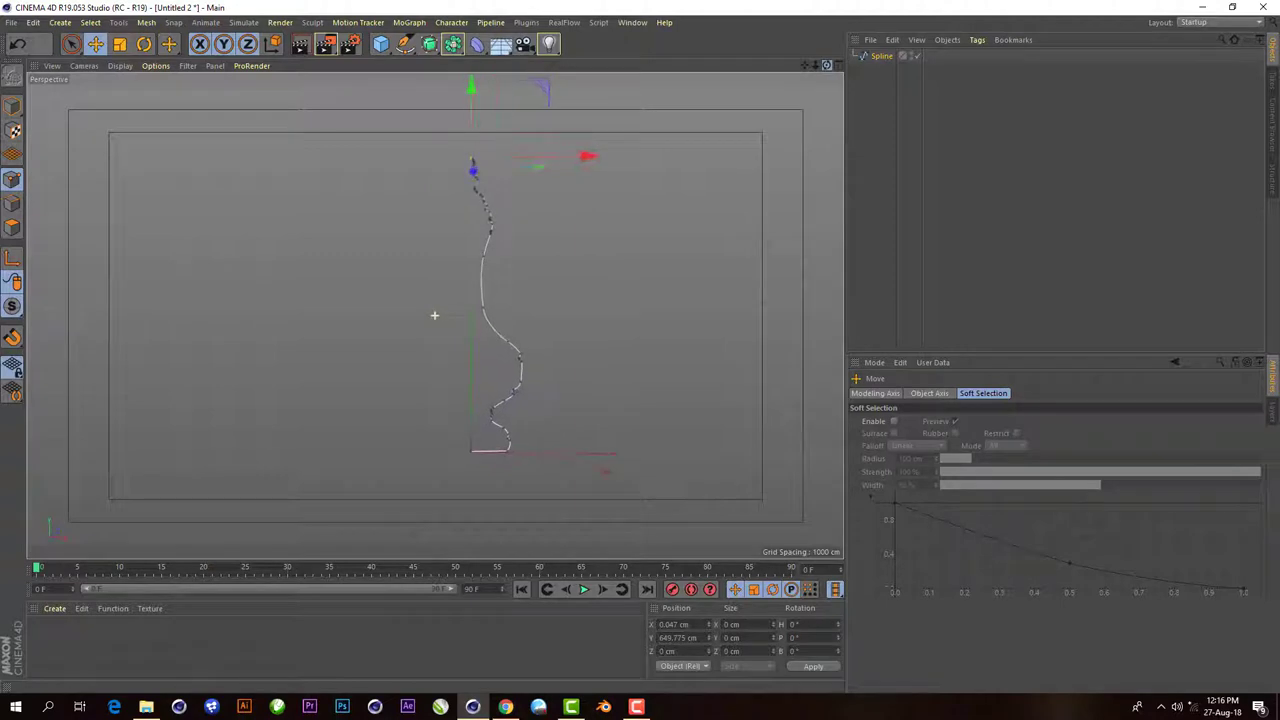
- Add a Lathe generator and put the profile spline inside it
{"action": "left_click", "coordinate": [429, 44]}
{"action": "left_click", "coordinate": [509, 91]}
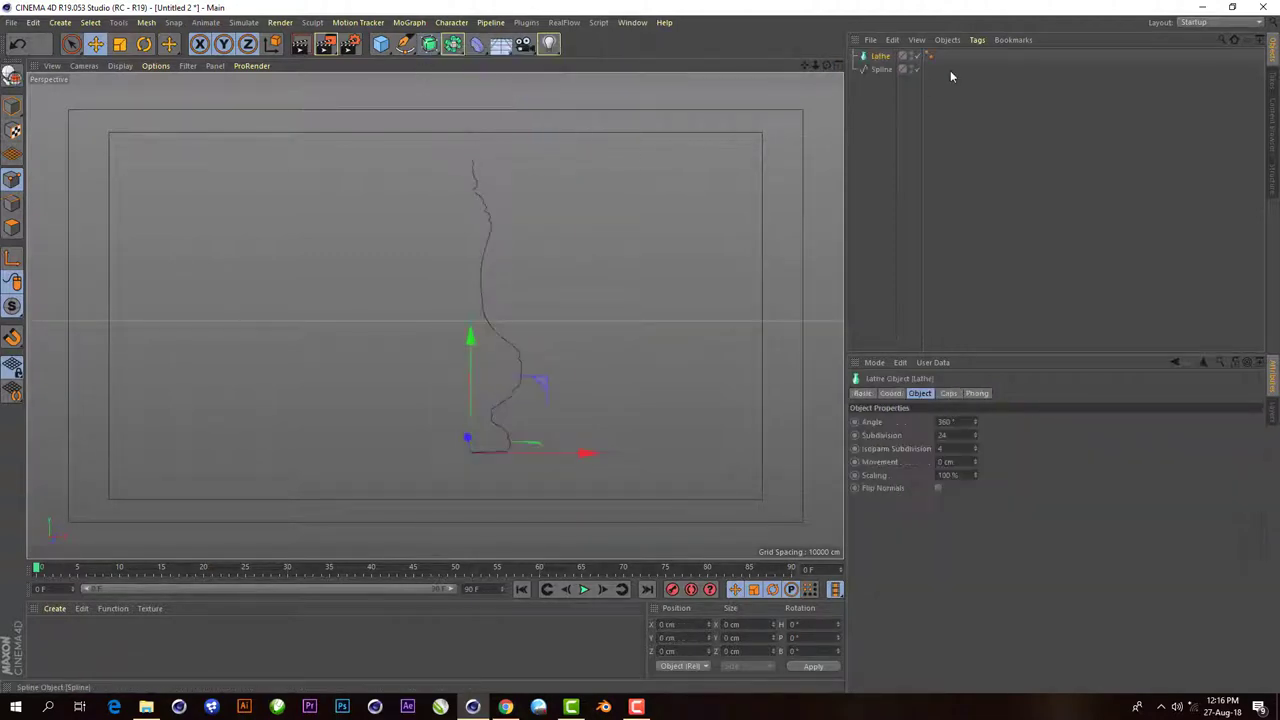
{"action": "left_click_drag", "start_coordinate": [885, 68], "coordinate": [887, 60]}
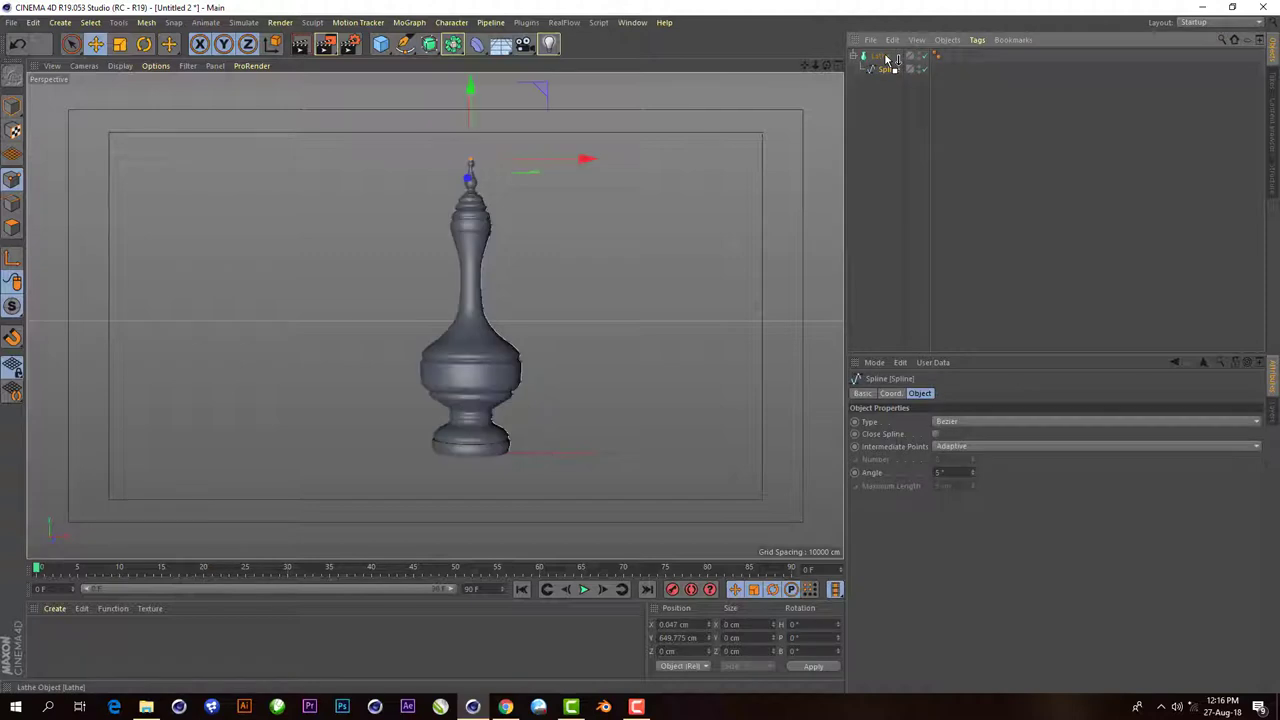
{"action": "left_click", "coordinate": [884, 57]}
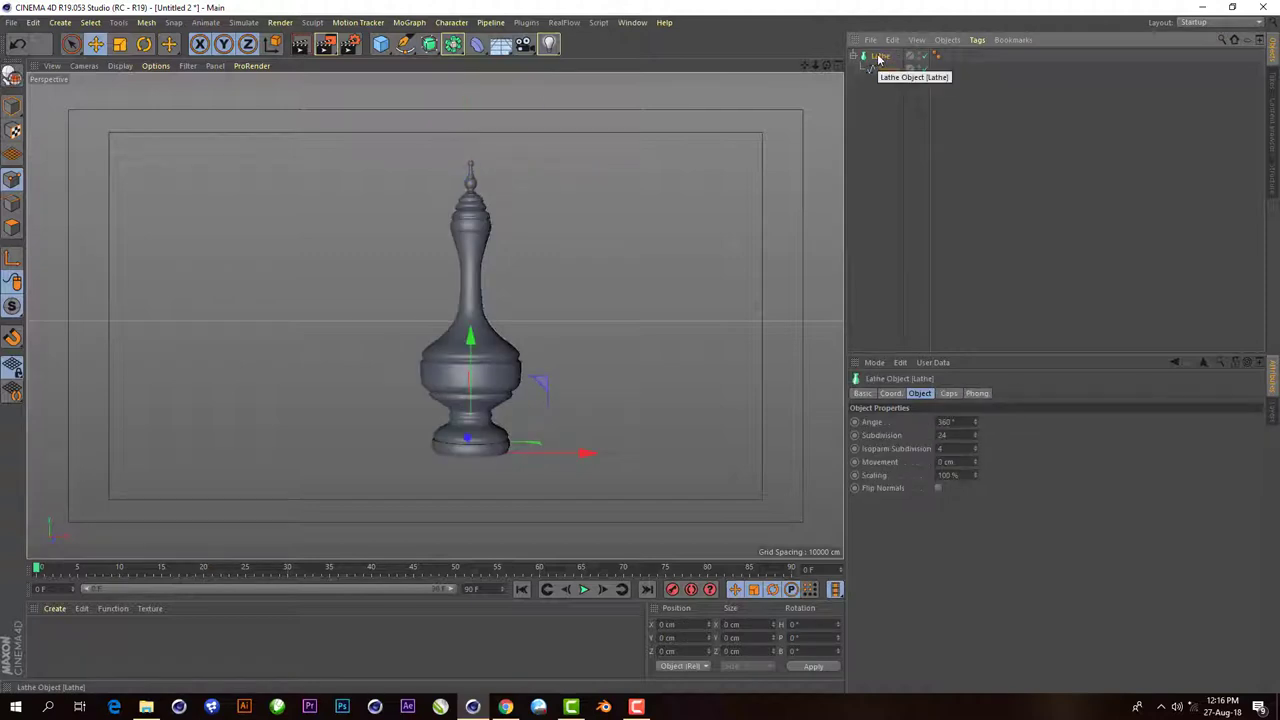
- Raise the Lathe's Subdivision above 24 and inspect the solid jug in the Perspective view
{"action": "scroll", "coordinate": [497, 150], "scroll_direction": "up", "scroll_amount": 2}
{"action": "scroll", "coordinate": [483, 178], "scroll_direction": "up", "scroll_amount": 2}
{"action": "scroll", "coordinate": [483, 180], "scroll_direction": "up", "scroll_amount": 2}
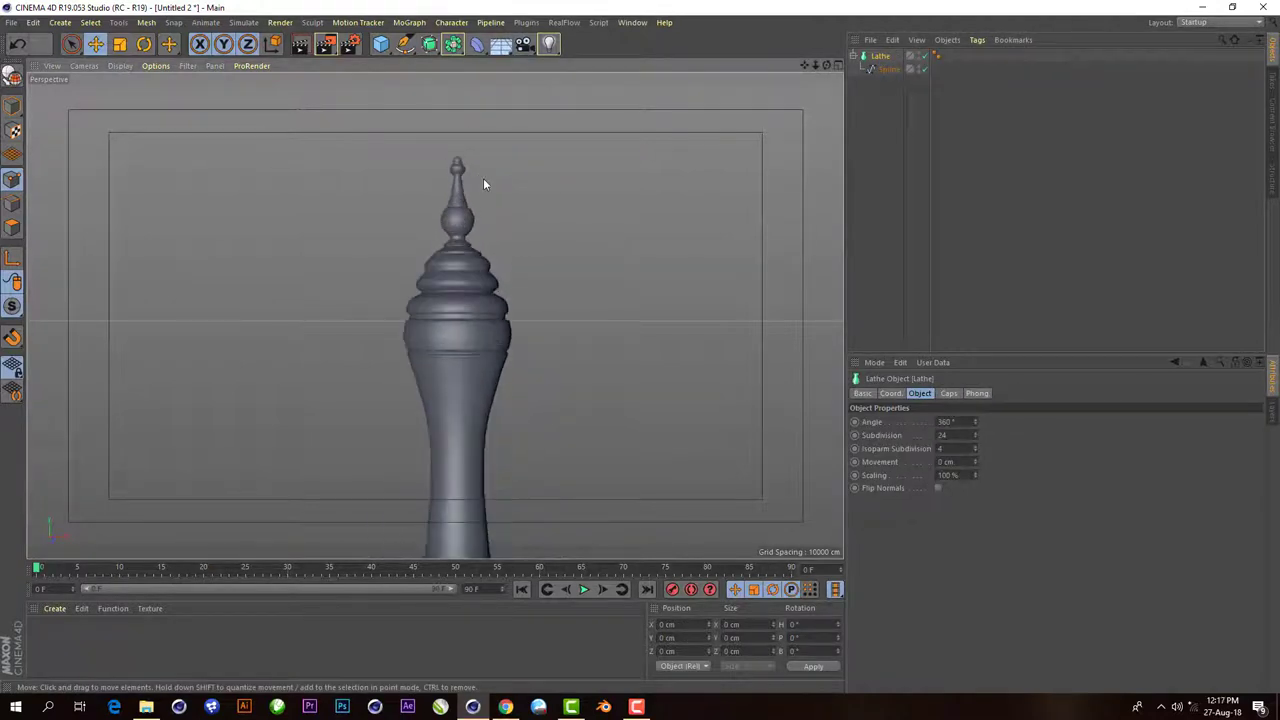
{"action": "scroll", "coordinate": [483, 178], "scroll_direction": "down", "scroll_amount": 3}
{"action": "scroll", "coordinate": [478, 180], "scroll_direction": "down", "scroll_amount": 1}
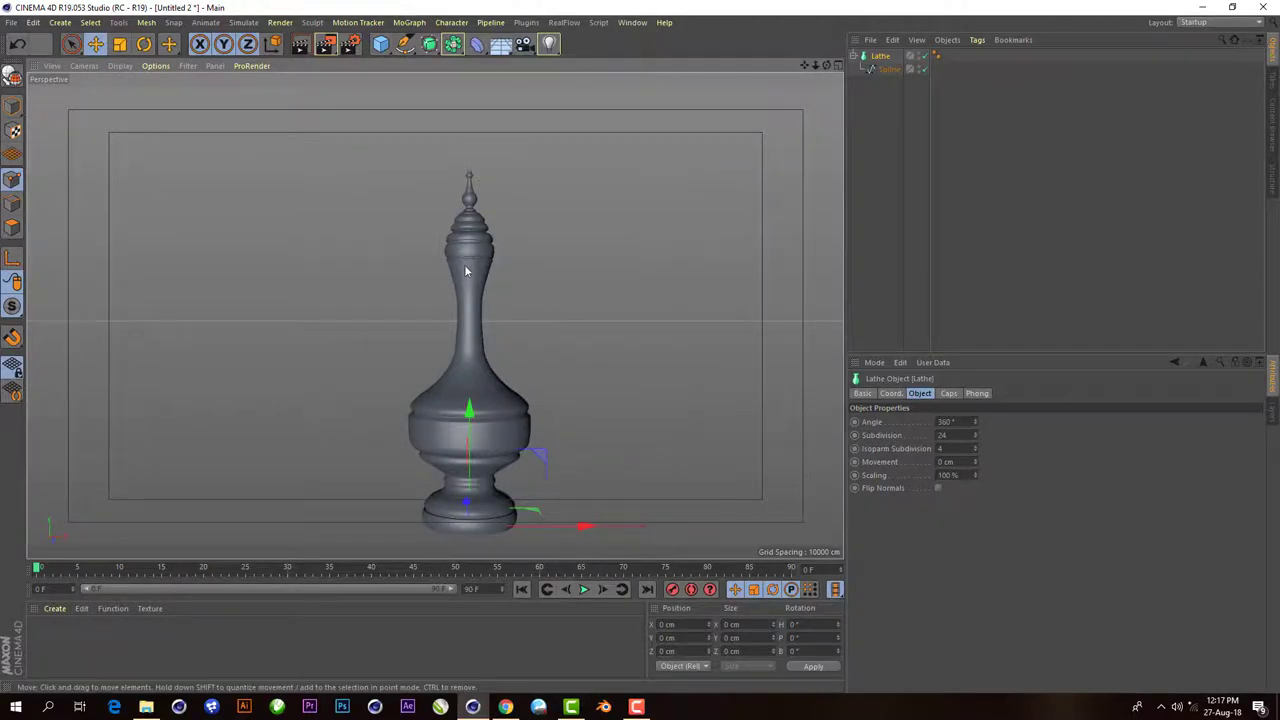
{"action": "scroll", "coordinate": [464, 263], "scroll_direction": "down", "scroll_amount": 1}
{"action": "left_click", "coordinate": [838, 66]}
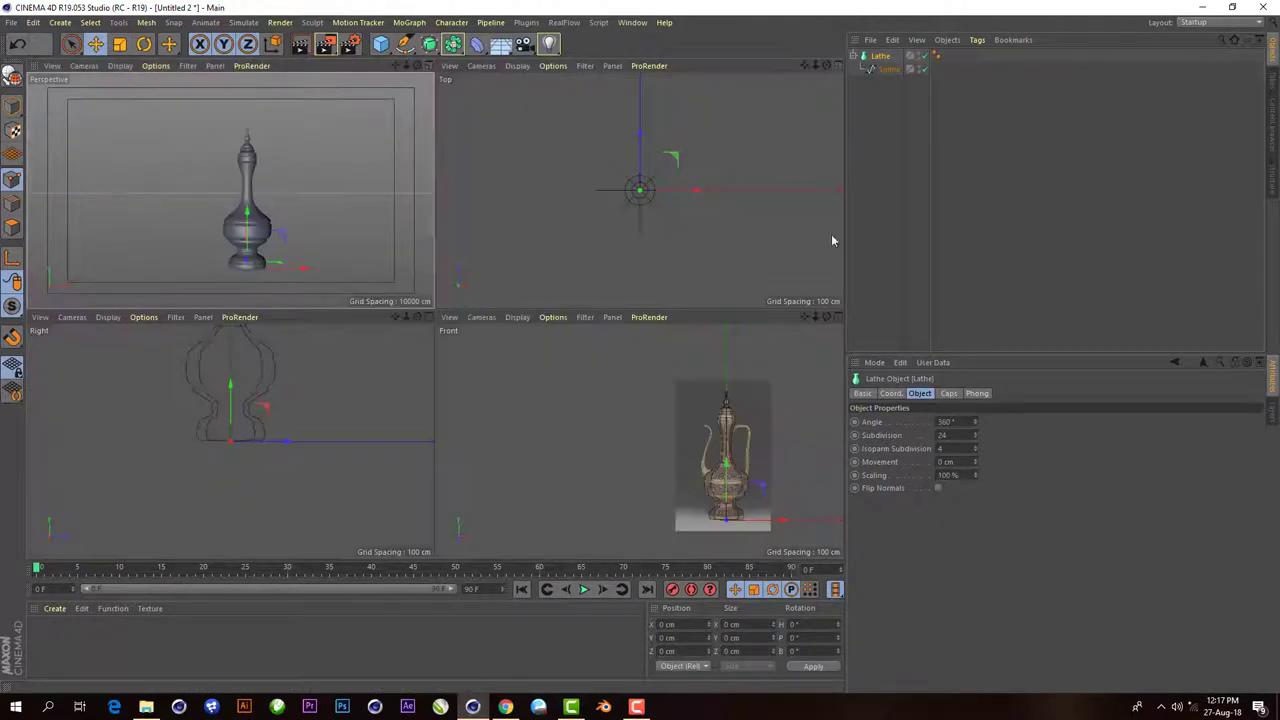
{"action": "scroll", "coordinate": [800, 420], "scroll_direction": "up", "scroll_amount": 2}
{"action": "scroll", "coordinate": [671, 363], "scroll_direction": "up", "scroll_amount": 2}
{"action": "scroll", "coordinate": [641, 375], "scroll_direction": "up", "scroll_amount": 2}
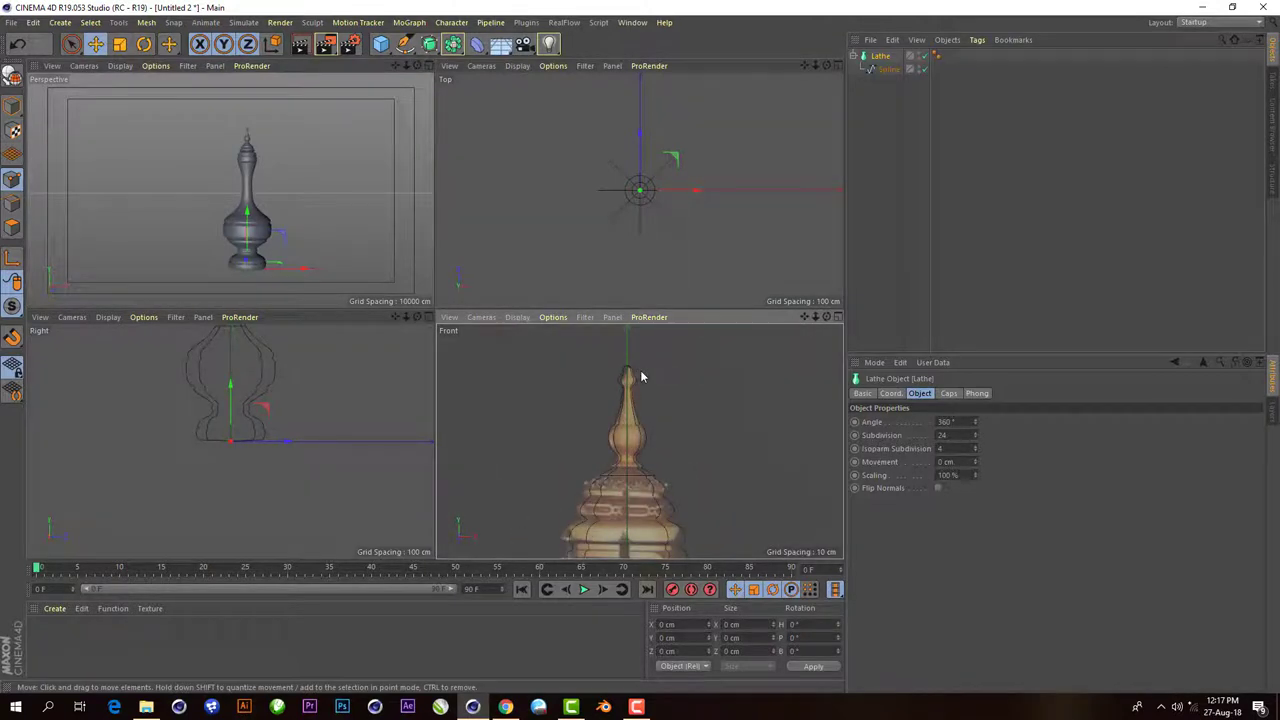
{"action": "scroll", "coordinate": [640, 372], "scroll_direction": "down", "scroll_amount": 2}
{"action": "scroll", "coordinate": [663, 405], "scroll_direction": "down", "scroll_amount": 3}
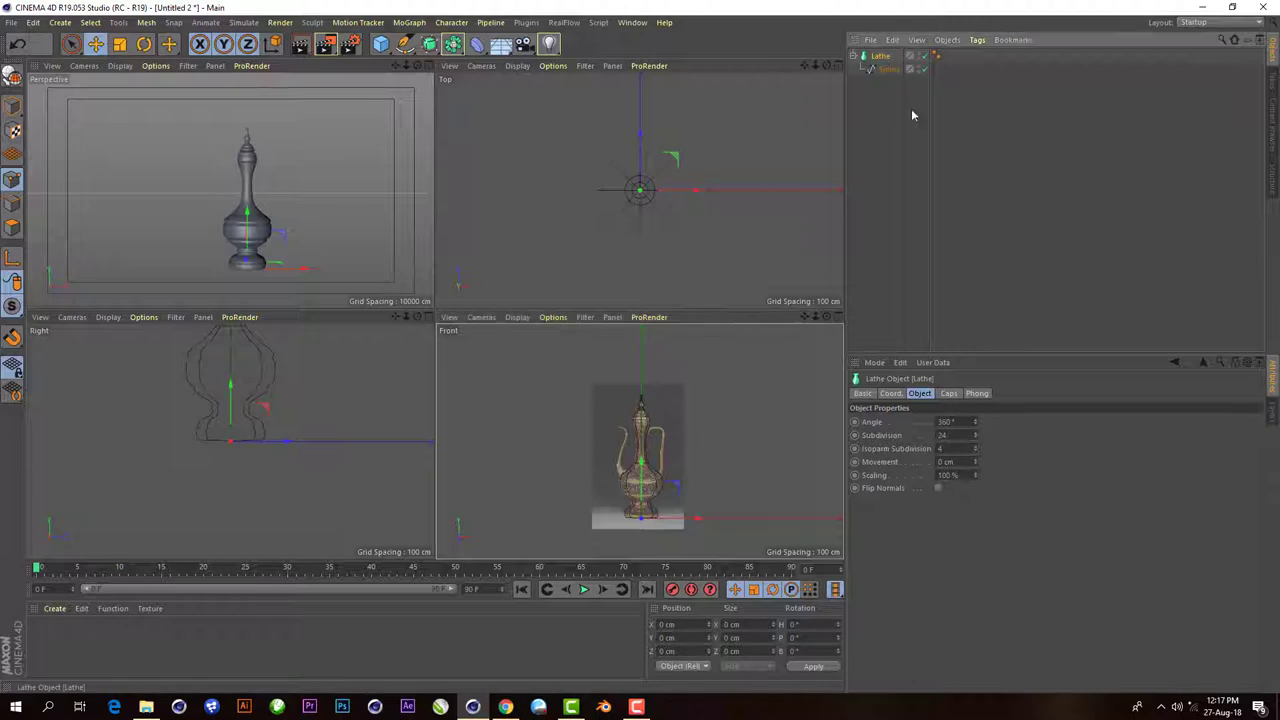
{"action": "left_click", "coordinate": [427, 66]}
{"action": "scroll", "coordinate": [448, 315], "scroll_direction": "up", "scroll_amount": 1}
{"action": "scroll", "coordinate": [472, 375], "scroll_direction": "up", "scroll_amount": 2}
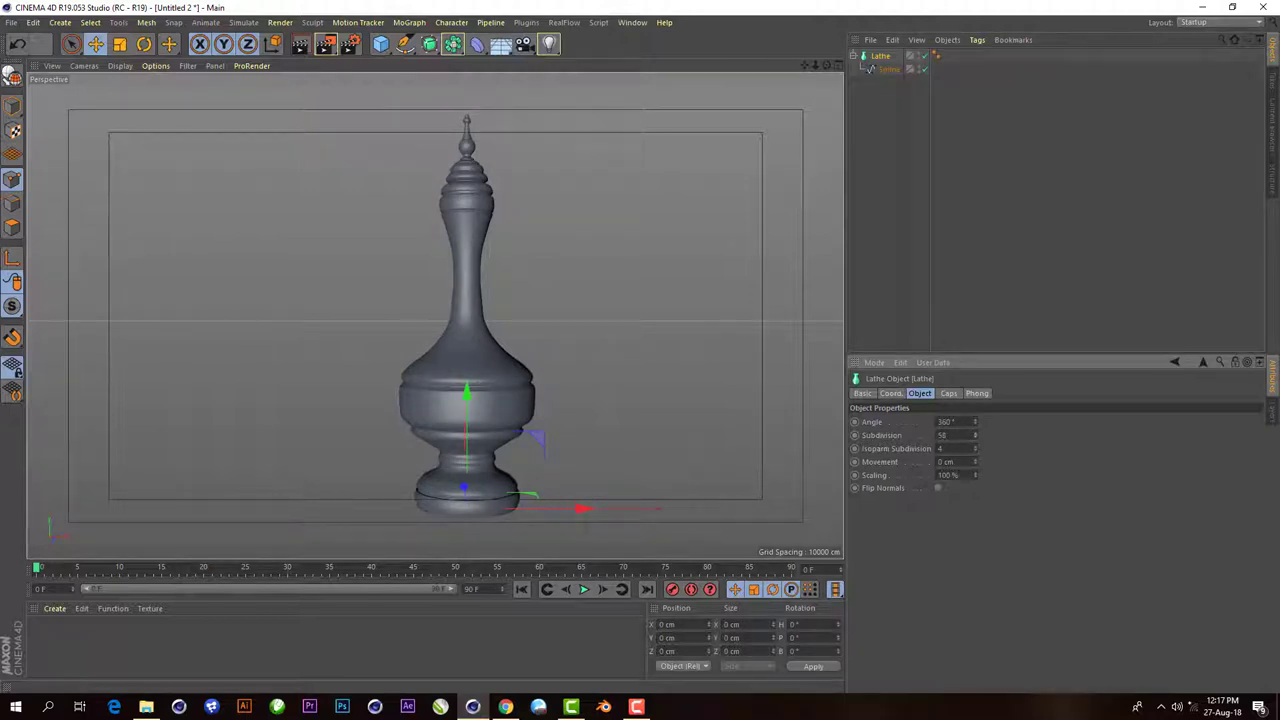
- Maximize the Front view and disable the Lathe to compare the profile spline with the reference
{"action": "left_click", "coordinate": [838, 68]}
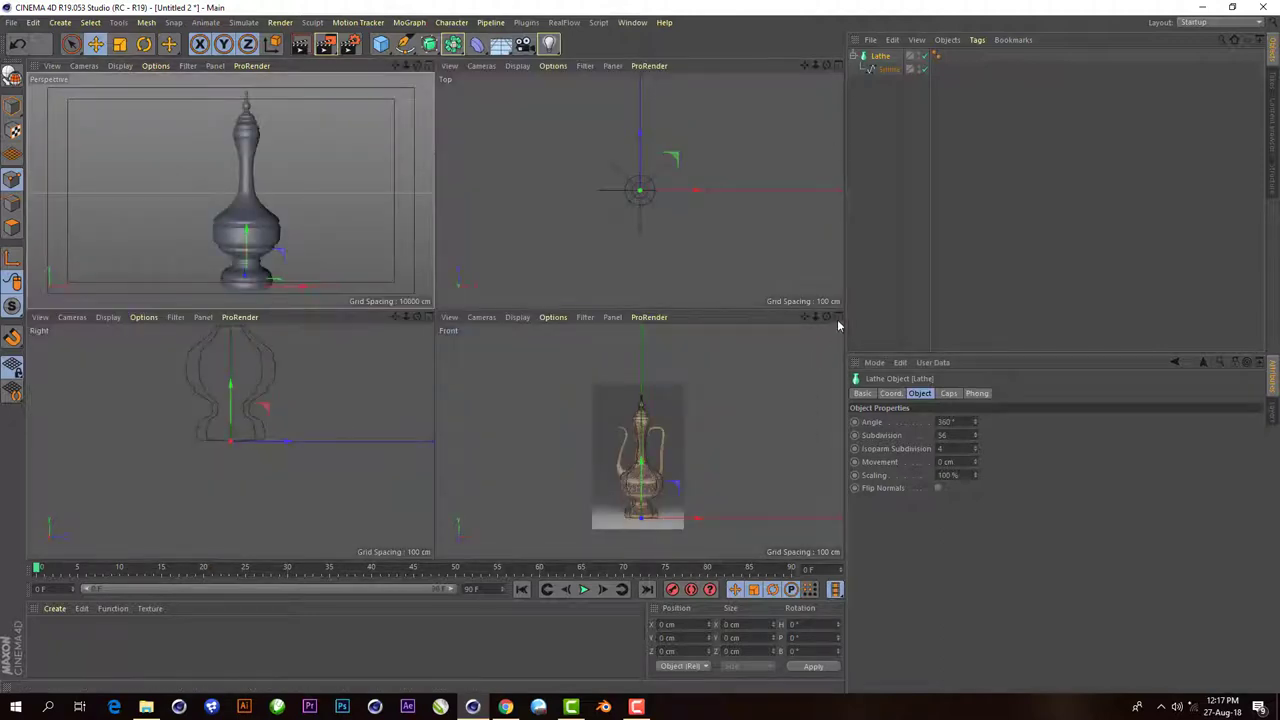
{"action": "middle_click", "coordinate": [613, 449]}
{"action": "scroll", "coordinate": [600, 435], "scroll_direction": "up", "scroll_amount": 2}
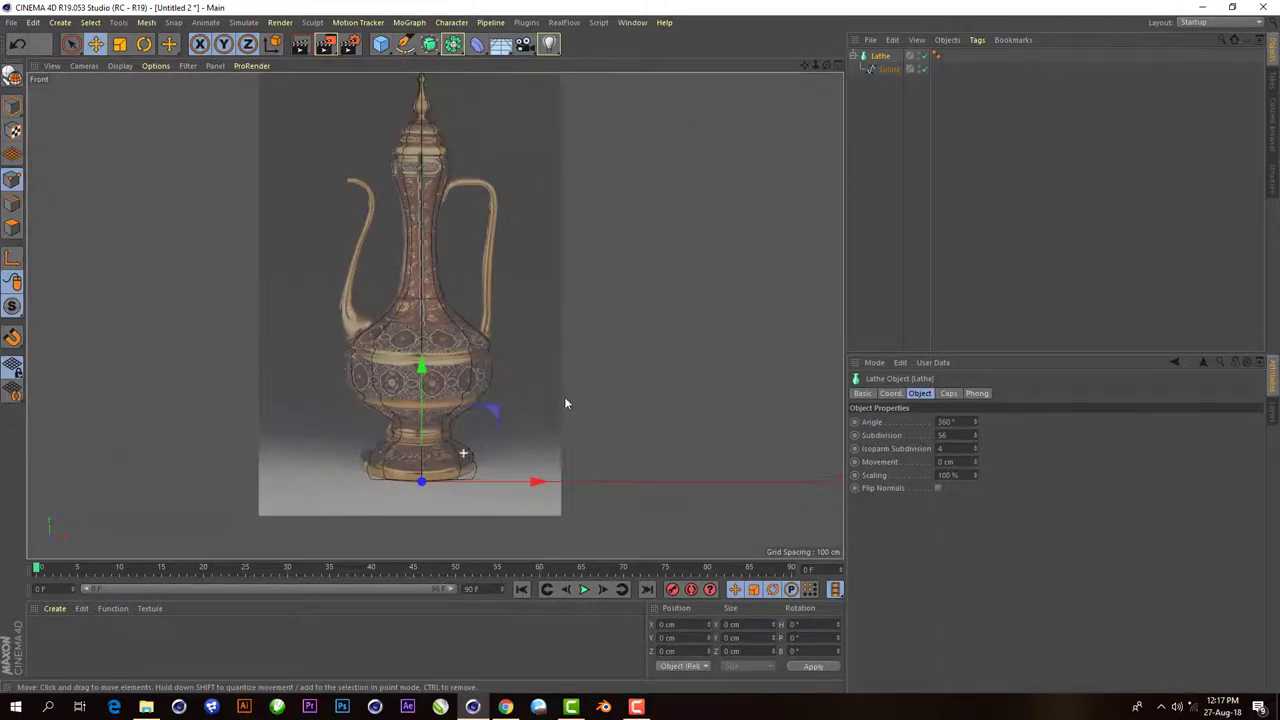
{"action": "left_click", "coordinate": [882, 70]}
{"action": "left_click", "coordinate": [922, 56]}
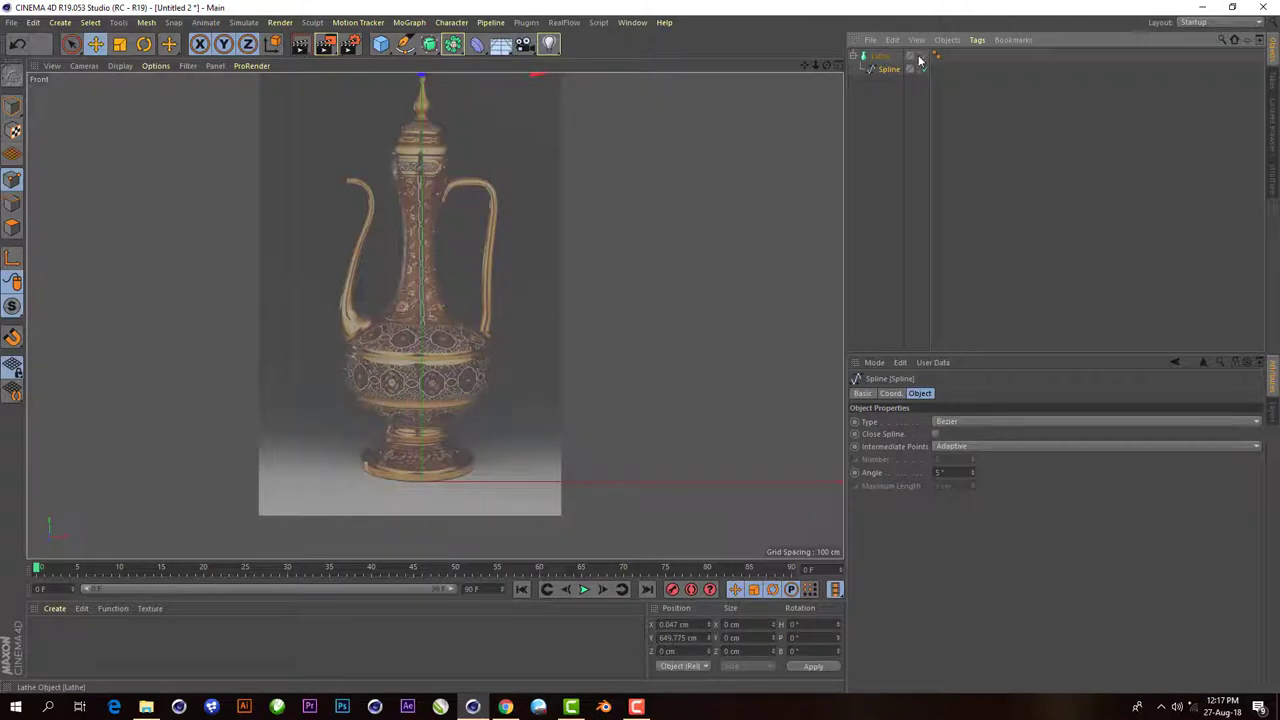
{"action": "left_click", "coordinate": [920, 56]}
{"action": "left_click", "coordinate": [922, 56]}
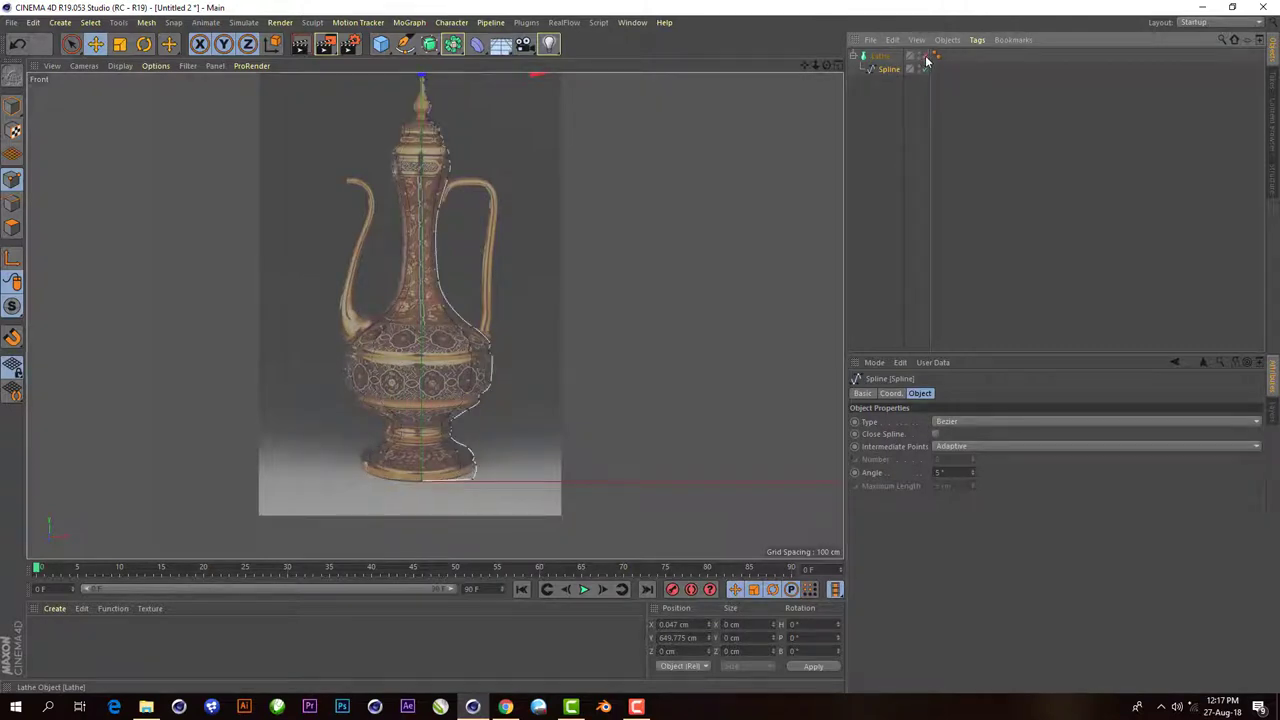
{"action": "scroll", "coordinate": [437, 490], "scroll_direction": "up", "scroll_amount": 3}
{"action": "scroll", "coordinate": [437, 490], "scroll_direction": "up", "scroll_amount": 2}
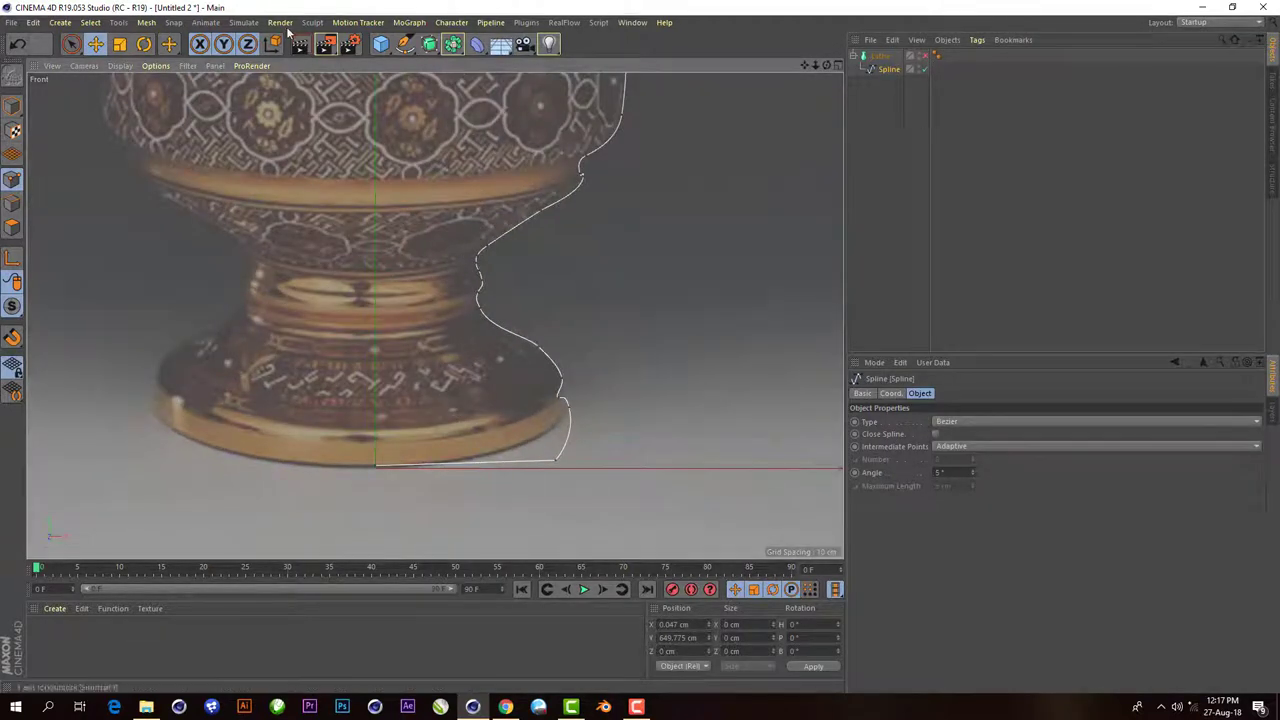
- Select the spline's bottom point with Live Selection, re-enable the Lathe, and return to four views
{"action": "left_click", "coordinate": [71, 44]}
{"action": "left_click", "coordinate": [555, 462]}
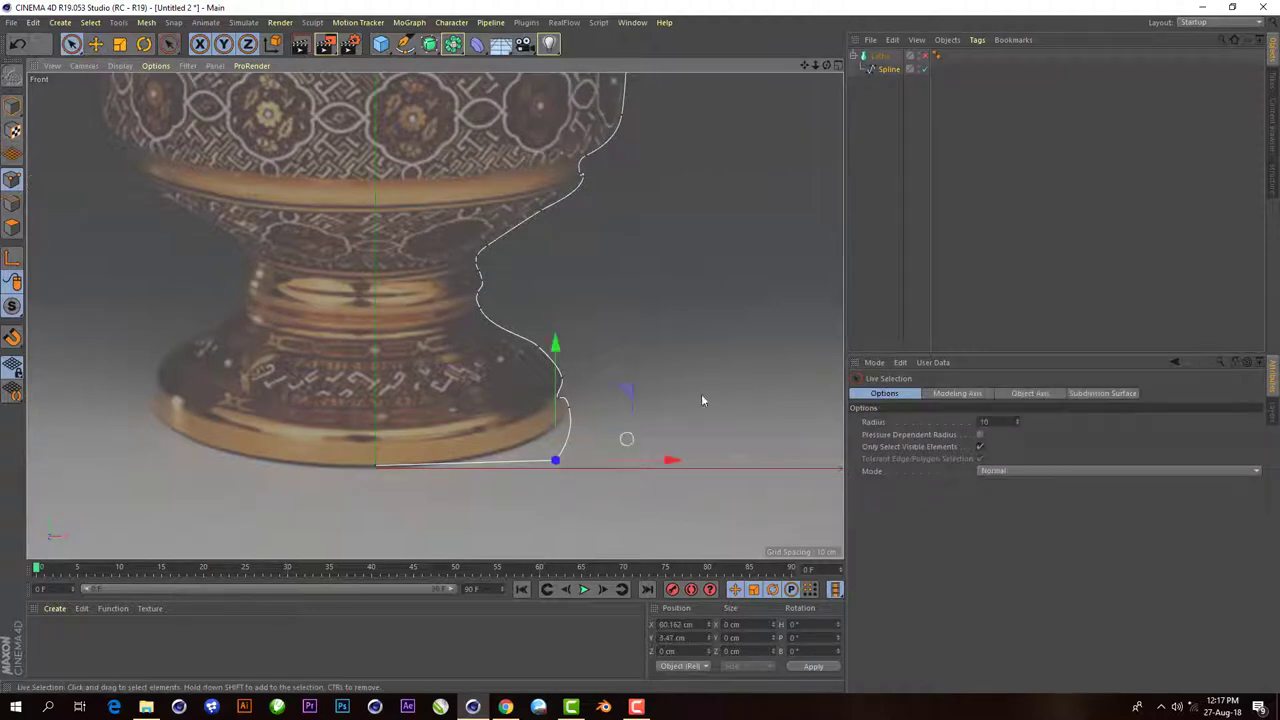
{"action": "left_click", "coordinate": [838, 65]}
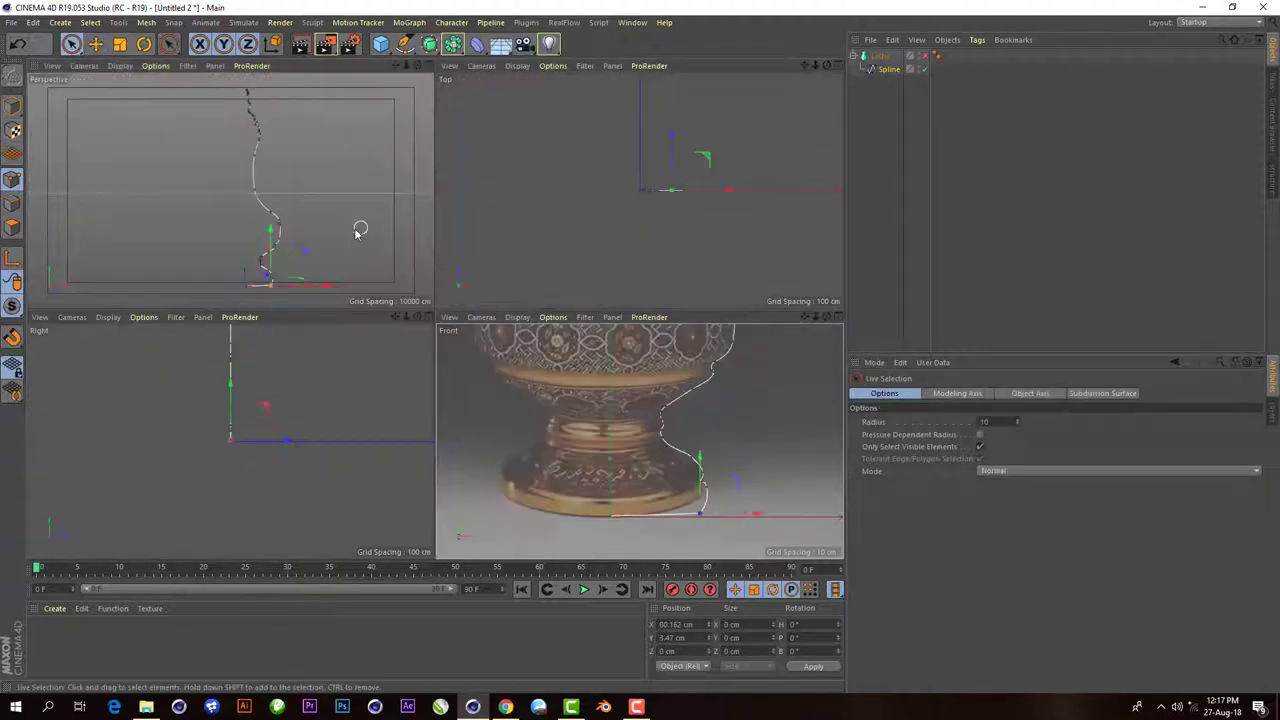
{"action": "left_click", "coordinate": [426, 67]}
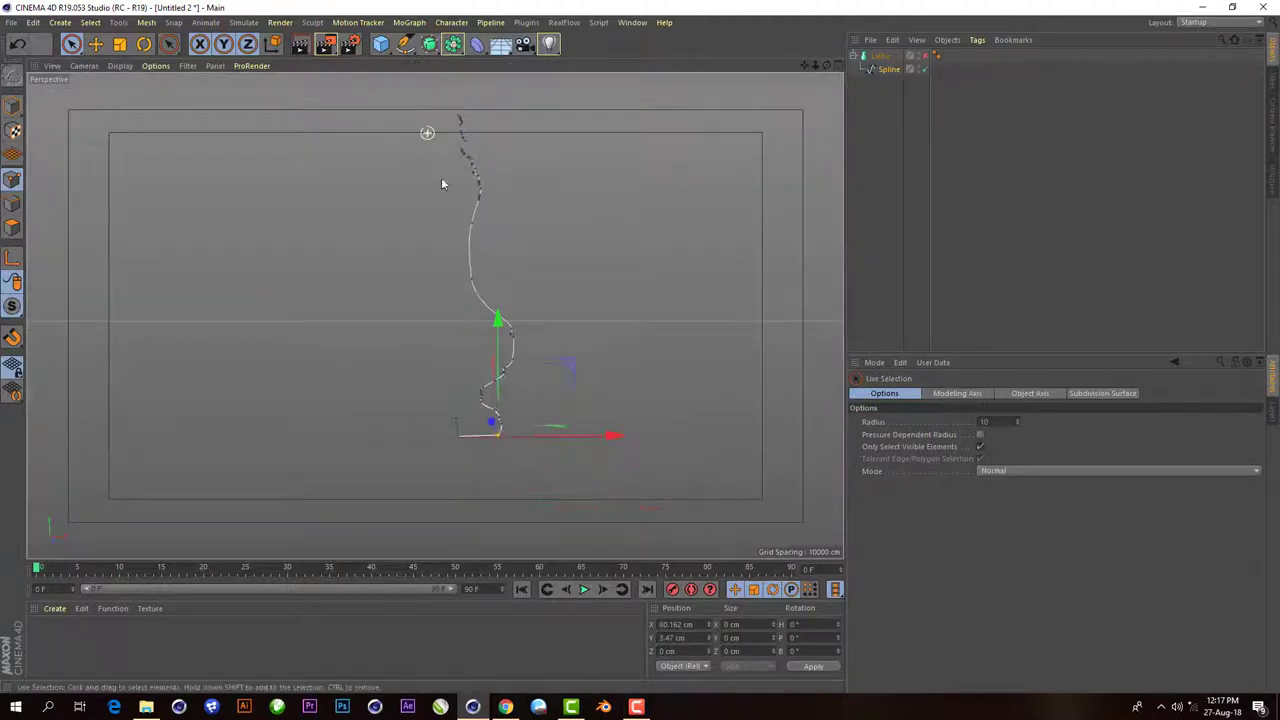
{"action": "left_click", "coordinate": [924, 56]}
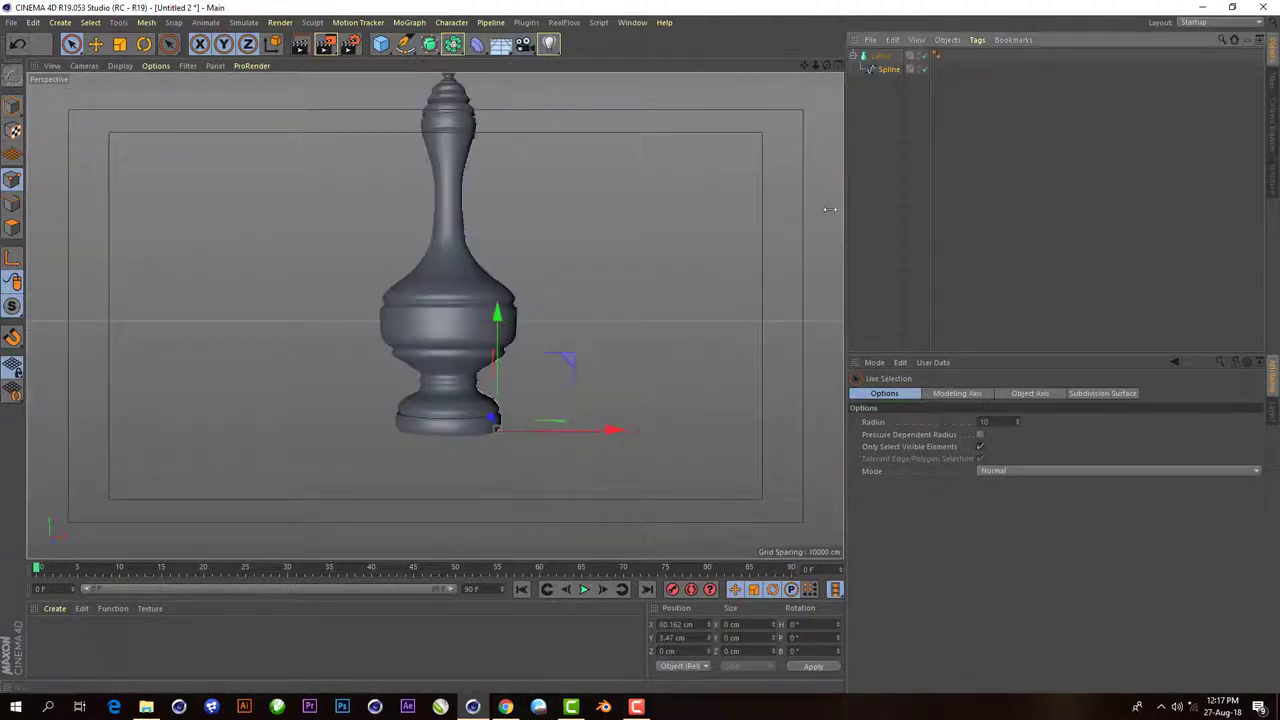
{"action": "scroll", "coordinate": [457, 443], "scroll_direction": "up", "scroll_amount": 2}
{"action": "scroll", "coordinate": [557, 397], "scroll_direction": "up", "scroll_amount": 3}
{"action": "left_click", "coordinate": [838, 65]}
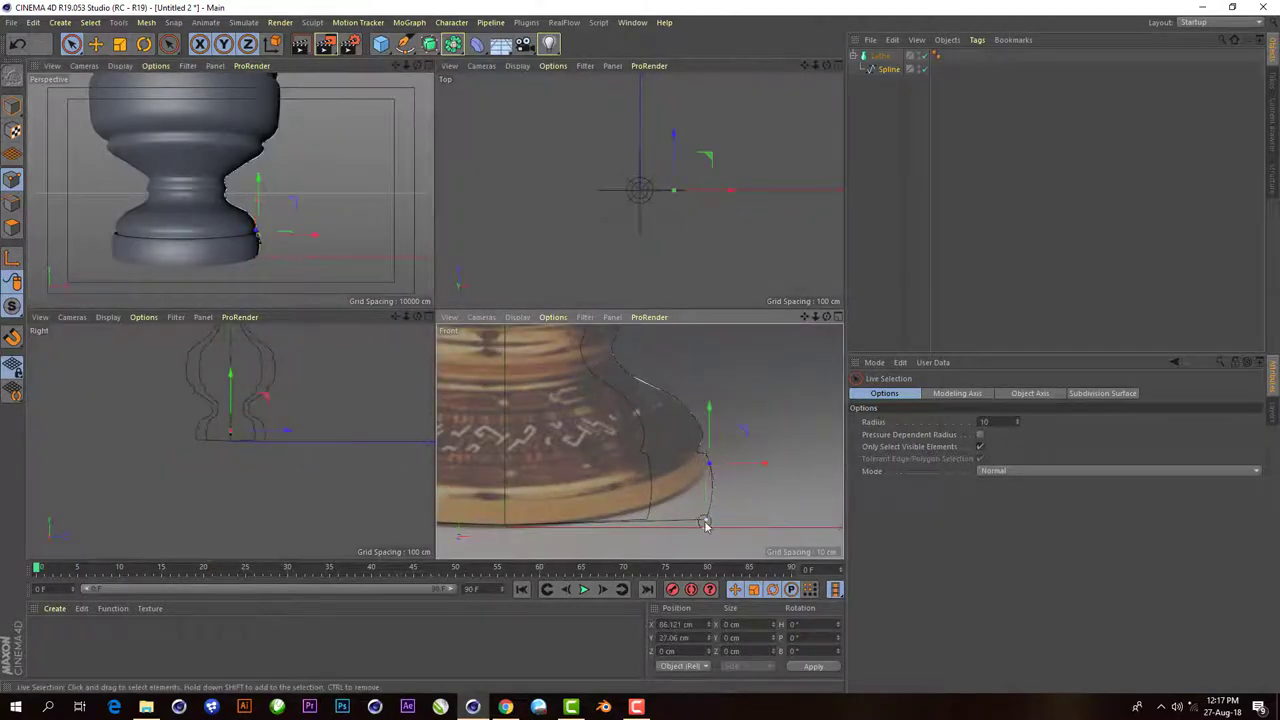
- Select the spline points at the ewer's base and shift one point slightly left toward the outline
{"action": "scroll", "coordinate": [705, 510], "scroll_direction": "down", "scroll_amount": 2}
{"action": "left_click_drag", "start_coordinate": [560, 502], "coordinate": [710, 502]}
{"action": "scroll", "coordinate": [740, 490], "scroll_direction": "up", "scroll_amount": 2}
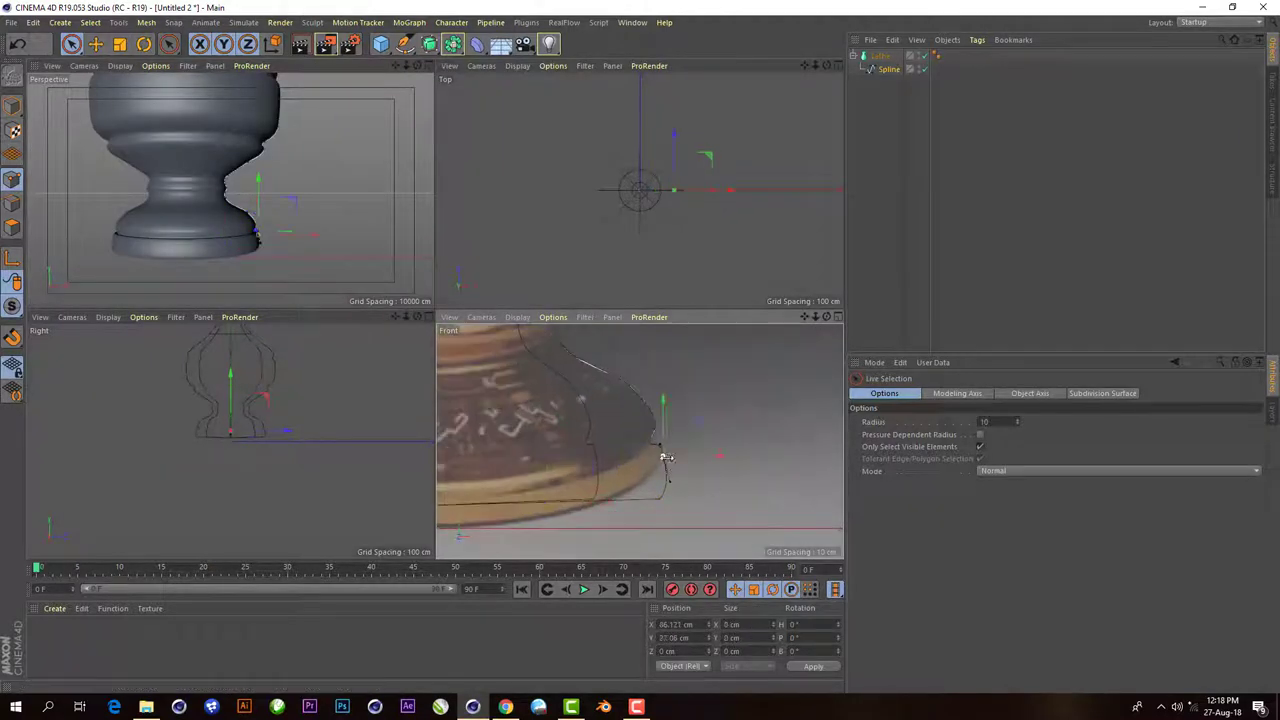
{"action": "scroll", "coordinate": [663, 457], "scroll_direction": "up", "scroll_amount": 2}
{"action": "left_click", "coordinate": [671, 445]}
{"action": "key", "text": "e"}
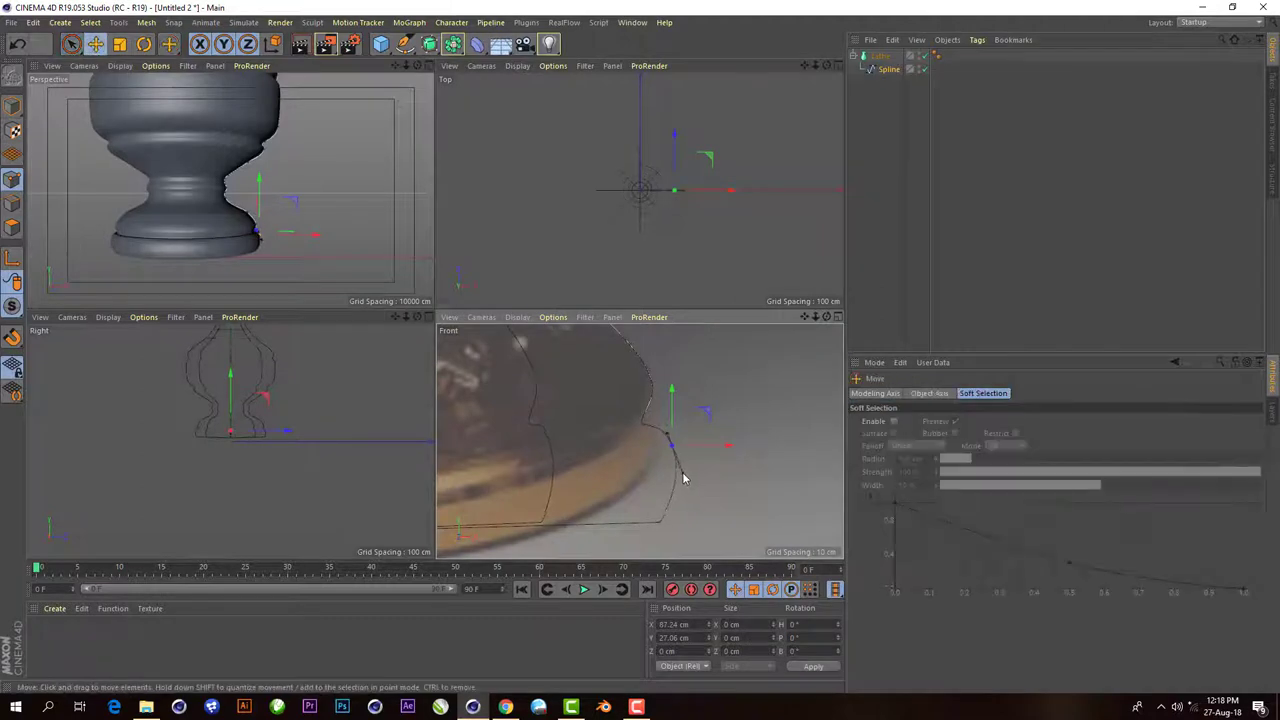
{"action": "left_click_drag", "start_coordinate": [727, 446], "coordinate": [721, 446]}
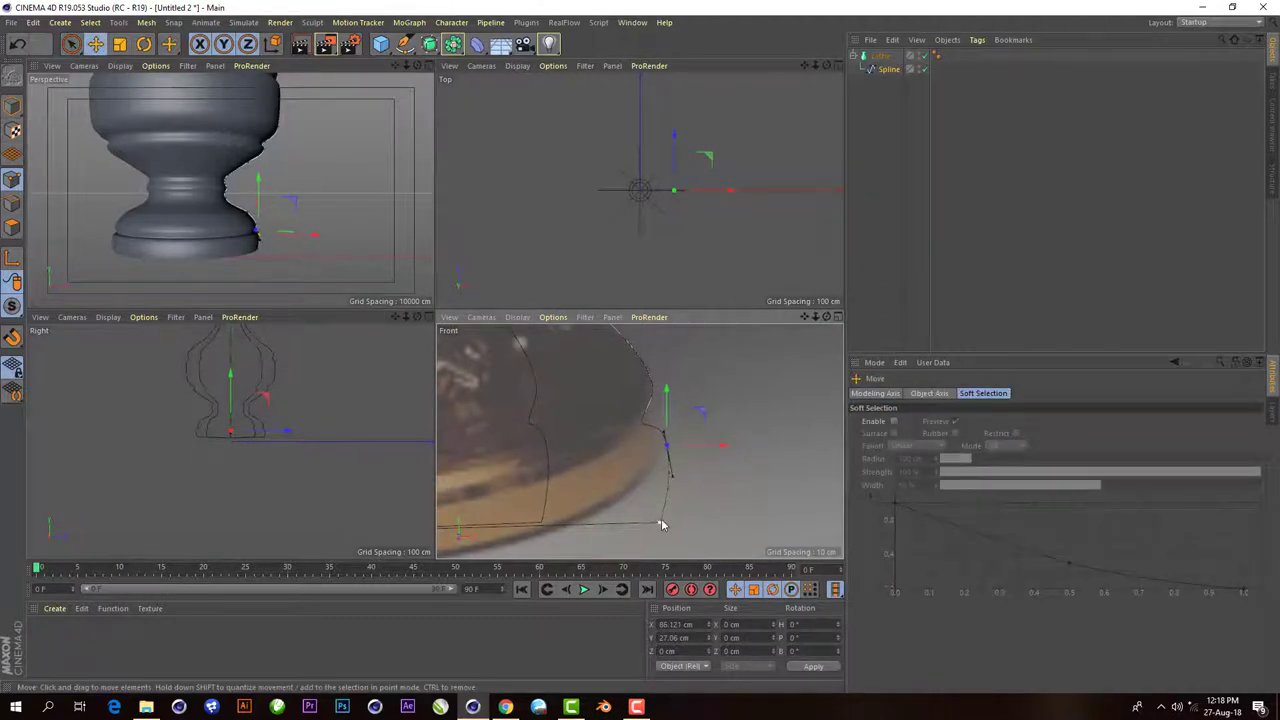
- Nudge further base-curve points so they follow the reference outline
{"action": "scroll", "coordinate": [663, 443], "scroll_direction": "up", "scroll_amount": 5}
{"action": "left_click", "coordinate": [655, 430]}
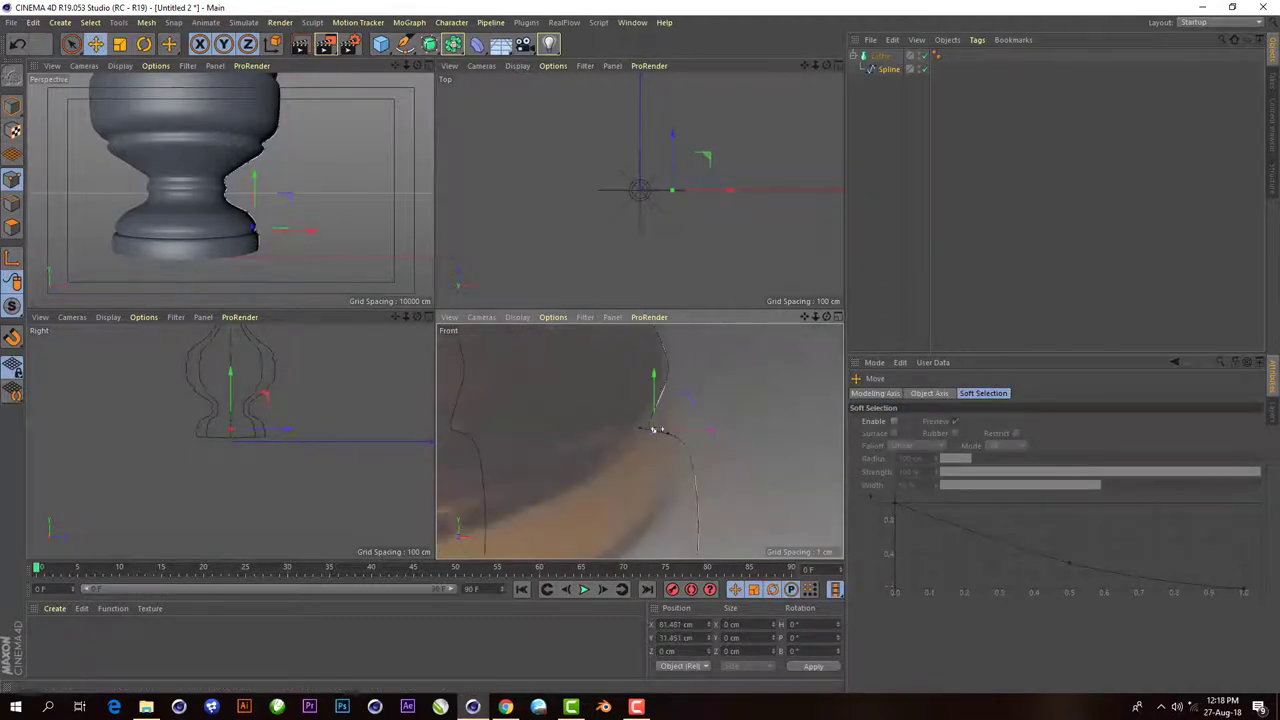
{"action": "scroll", "coordinate": [718, 455], "scroll_direction": "down", "scroll_amount": 4}
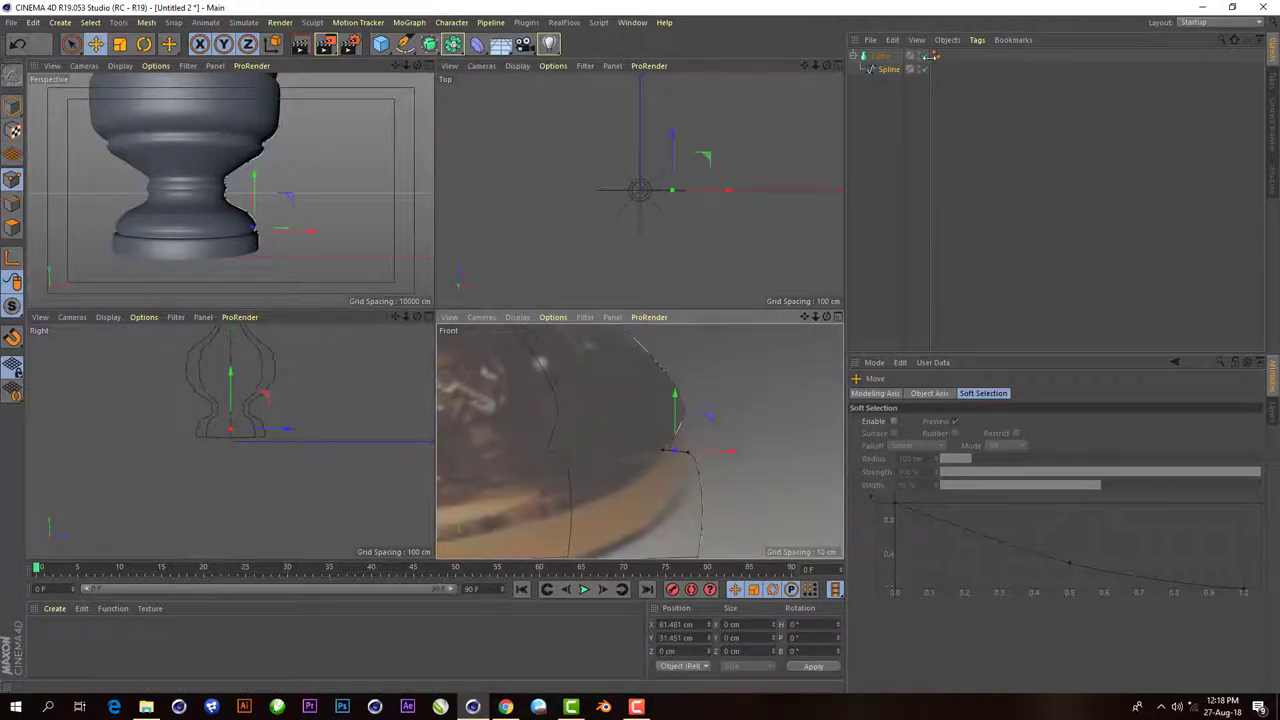
{"action": "left_click", "coordinate": [695, 447]}
{"action": "left_click_drag", "start_coordinate": [697, 461], "coordinate": [703, 455]}
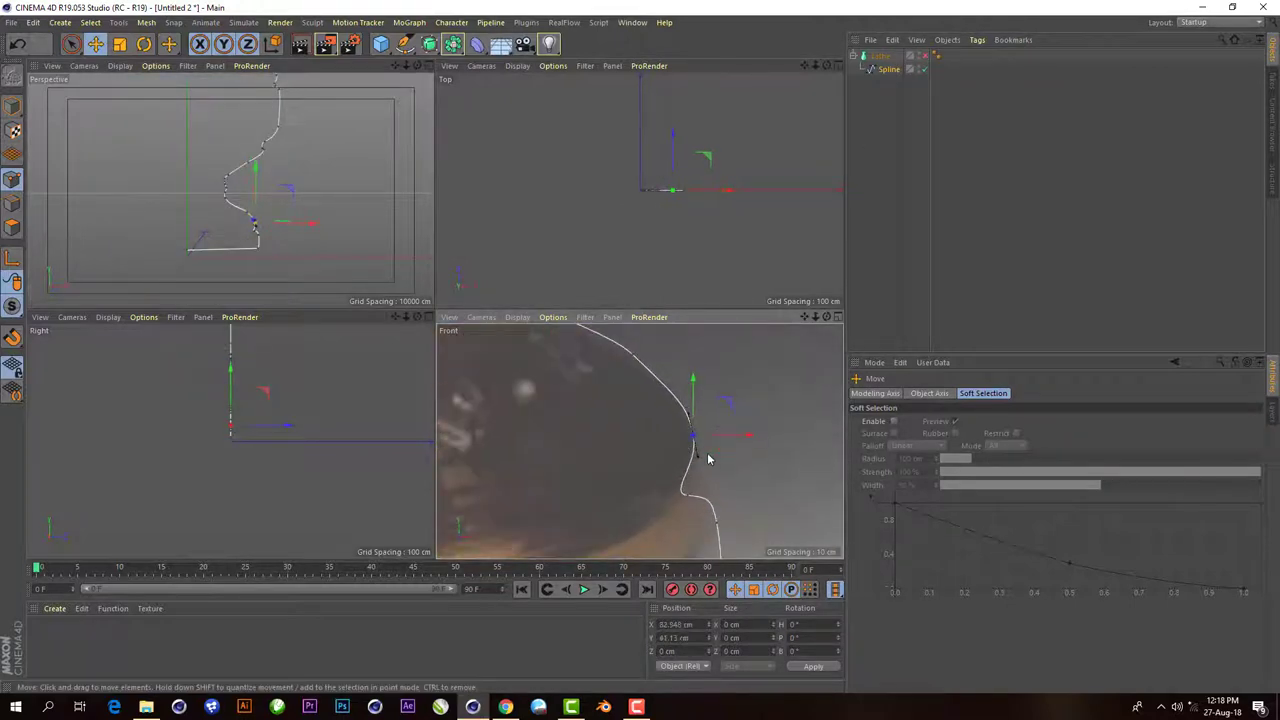
{"action": "scroll", "coordinate": [676, 399], "scroll_direction": "down", "scroll_amount": 1}
{"action": "left_click", "coordinate": [664, 412]}
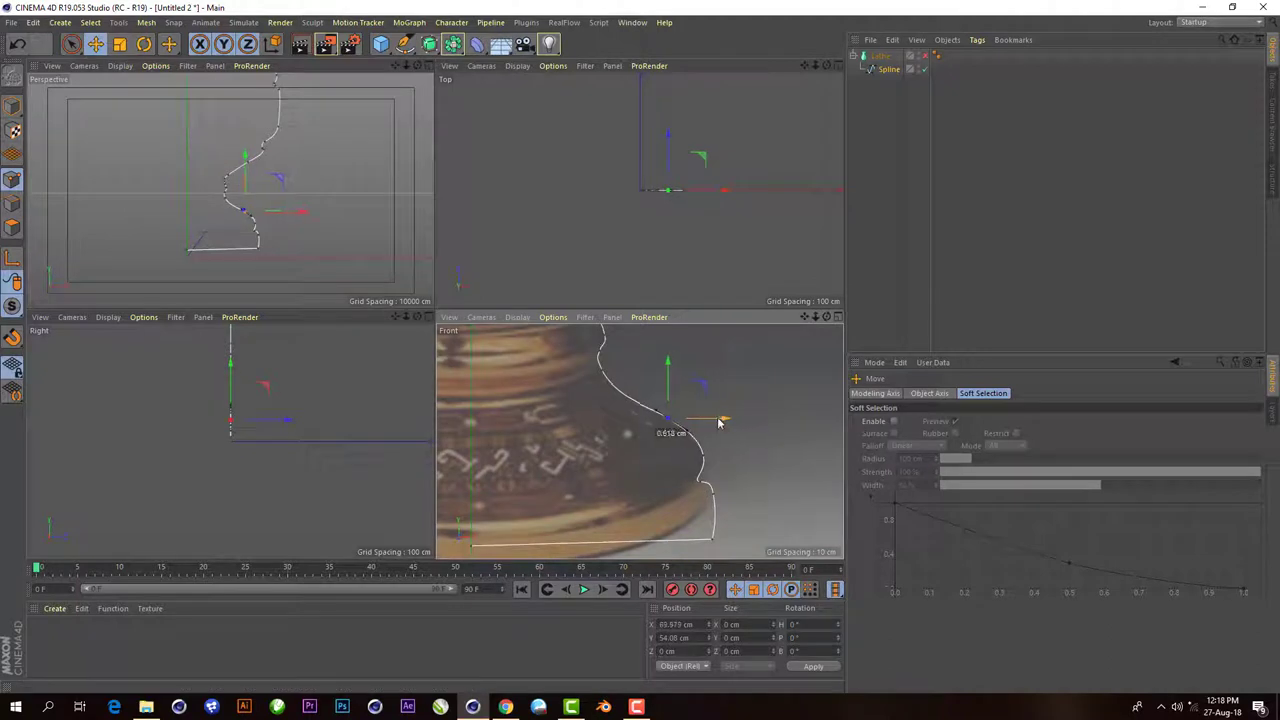
{"action": "left_click_drag", "start_coordinate": [716, 414], "coordinate": [724, 420]}
- Undo the bad last point move and show the lathed surface to check the foot
{"action": "key", "text": "ctrl+z"}
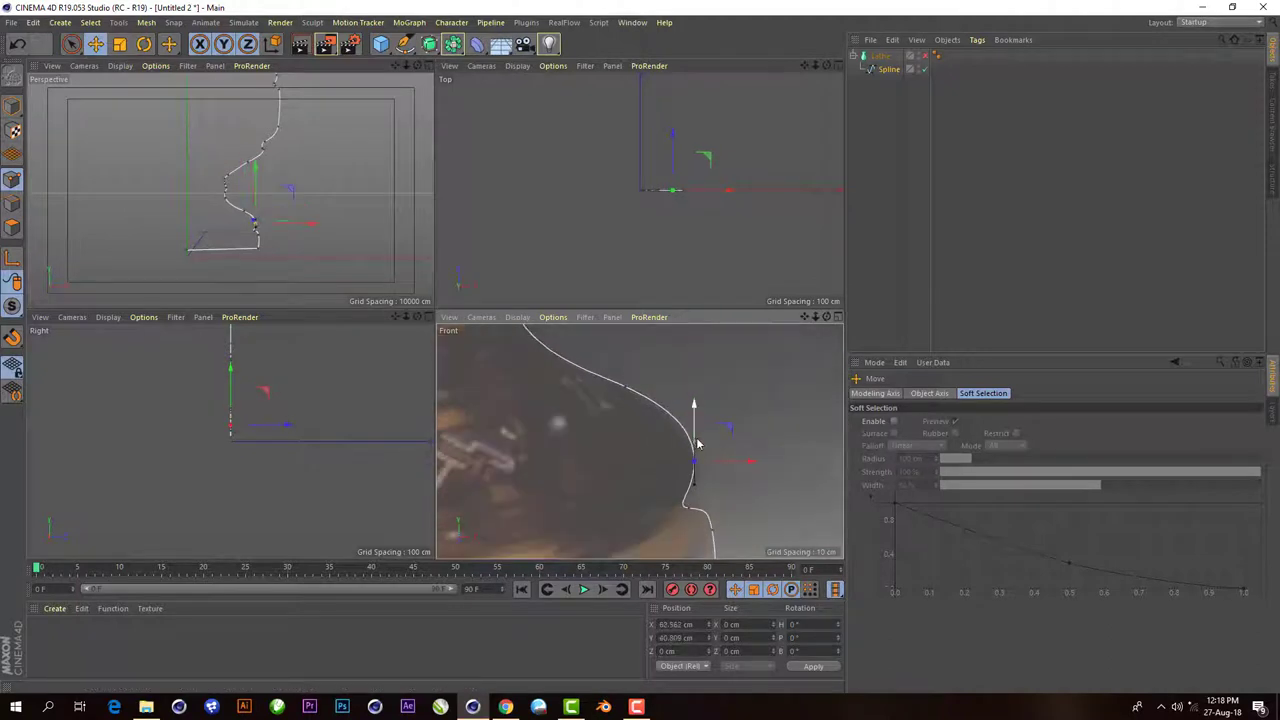
{"action": "left_click", "coordinate": [883, 134]}
{"action": "scroll", "coordinate": [680, 491], "scroll_direction": "up", "scroll_amount": 2}
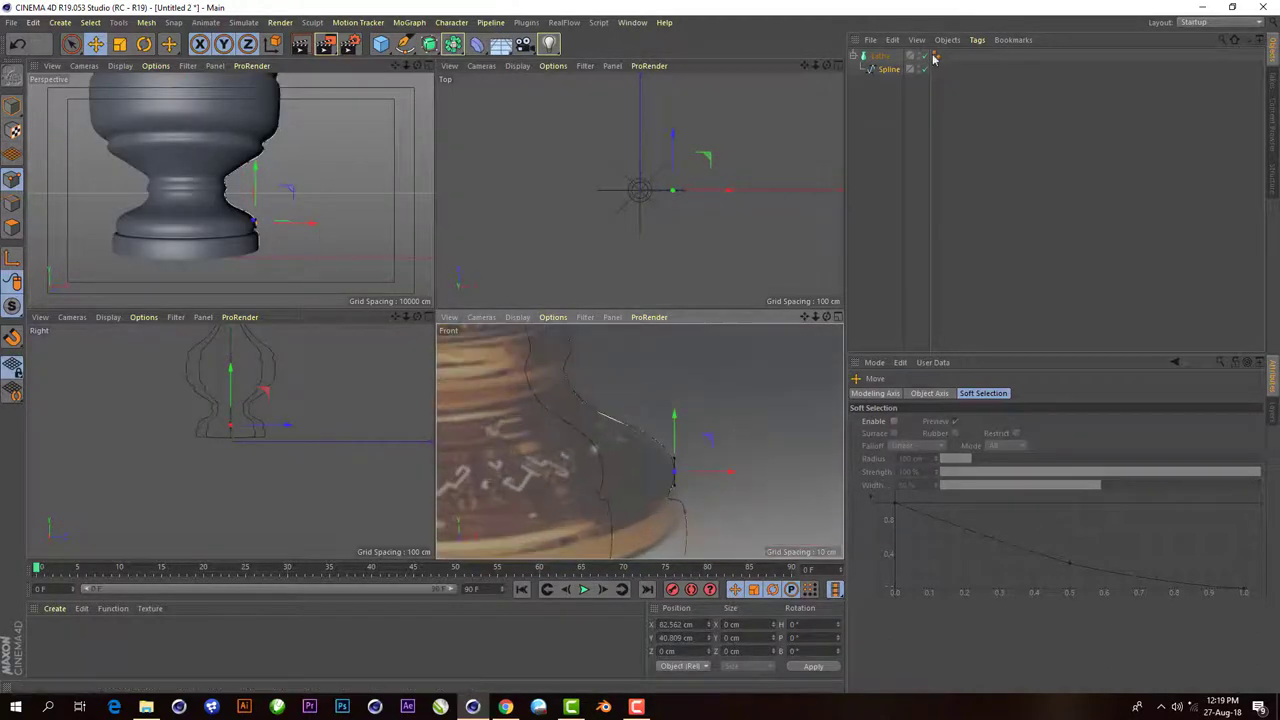
{"action": "right_click", "coordinate": [688, 413]}
- Drag the waist points upward to reshape the lower profile curve
{"action": "key", "text": "Escape"}
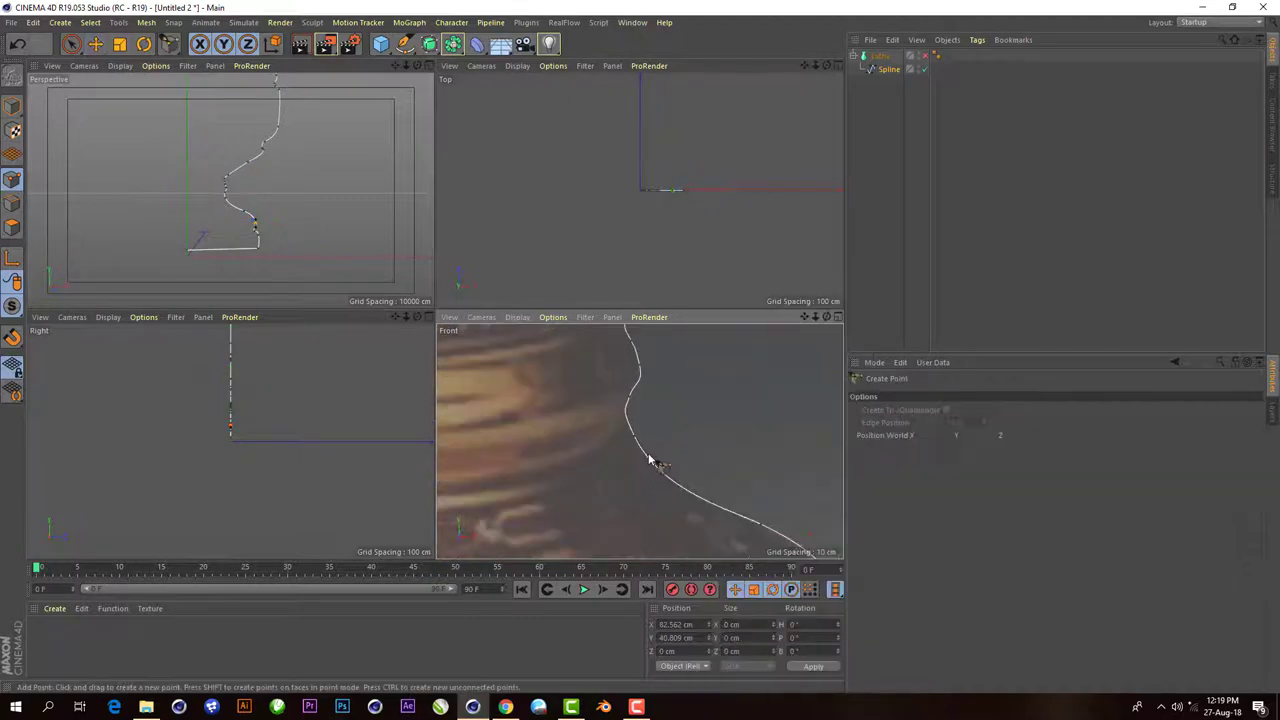
{"action": "key", "text": "9"}
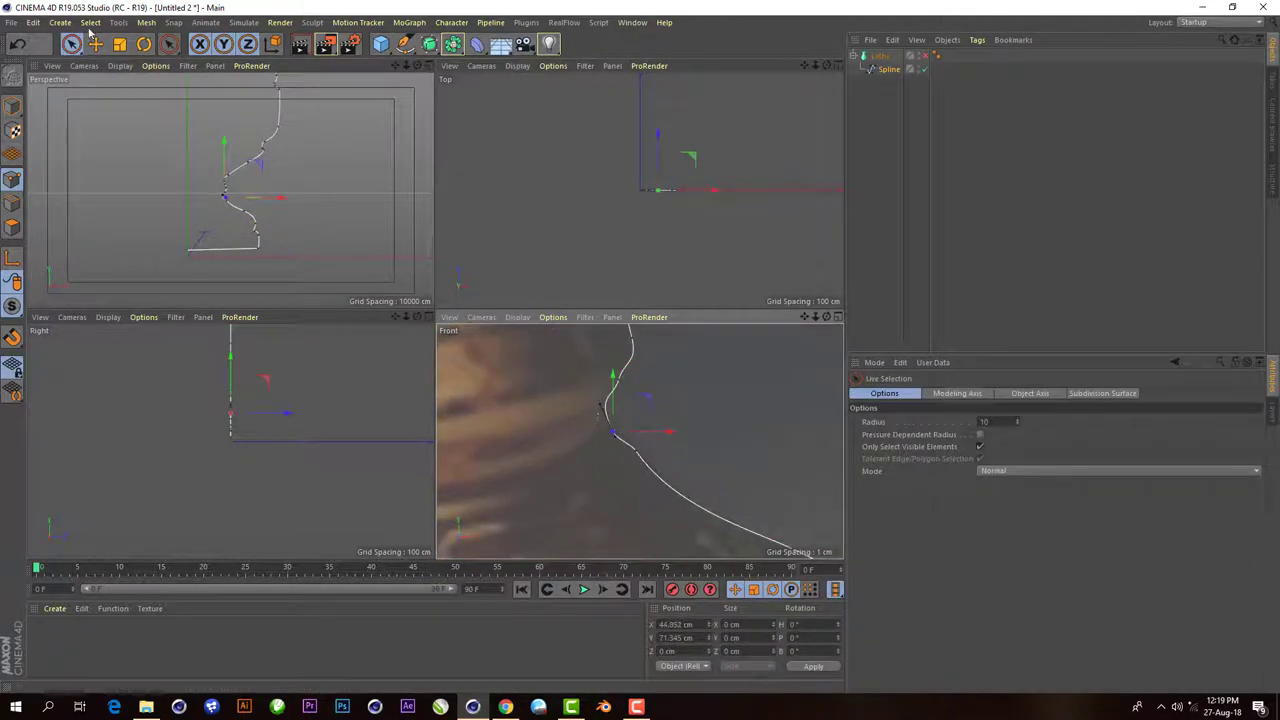
{"action": "left_click", "coordinate": [95, 43]}
{"action": "mouse_move", "coordinate": [657, 425]}
{"action": "left_mouse_down"}
{"action": "mouse_move", "coordinate": [612, 398]}
{"action": "mouse_move", "coordinate": [677, 397]}
{"action": "left_mouse_up"}
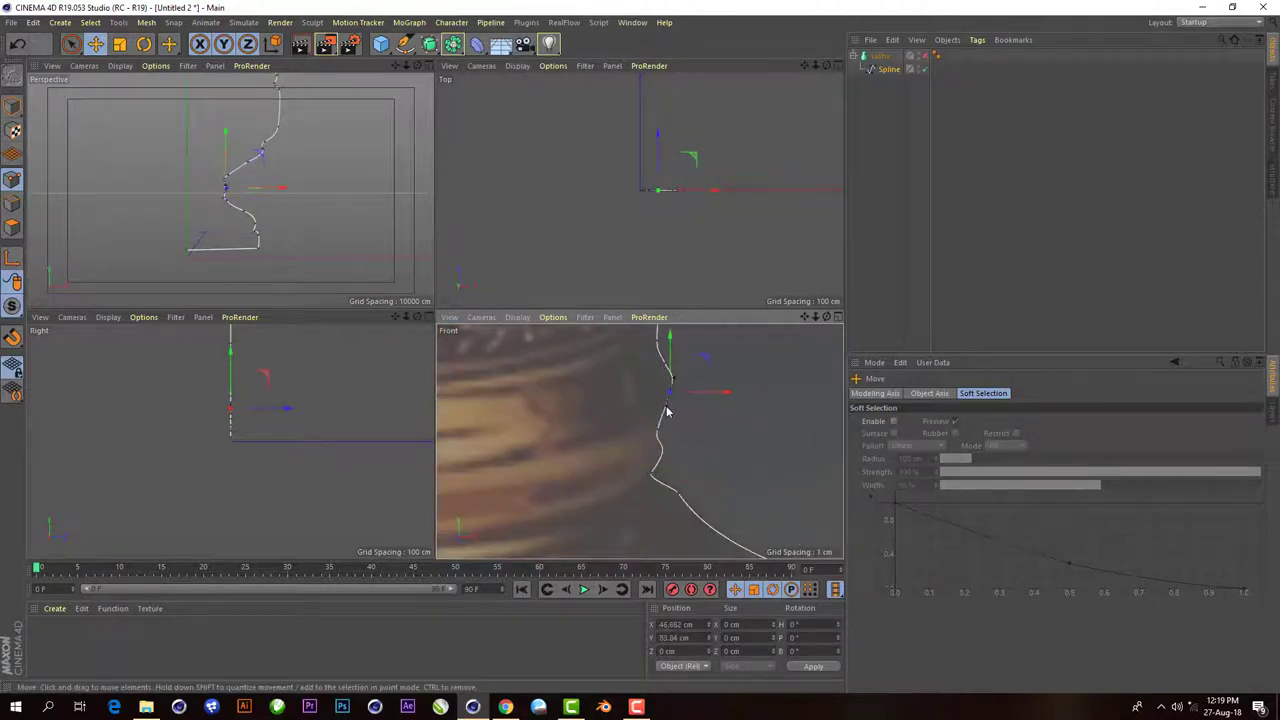
{"action": "mouse_move", "coordinate": [670, 412]}
{"action": "left_mouse_down"}
{"action": "mouse_move", "coordinate": [672, 398]}
{"action": "mouse_move", "coordinate": [692, 407]}
{"action": "left_mouse_up"}
- Lower a point on the upper shoulder curve to match the reference
{"action": "left_click", "coordinate": [692, 400]}
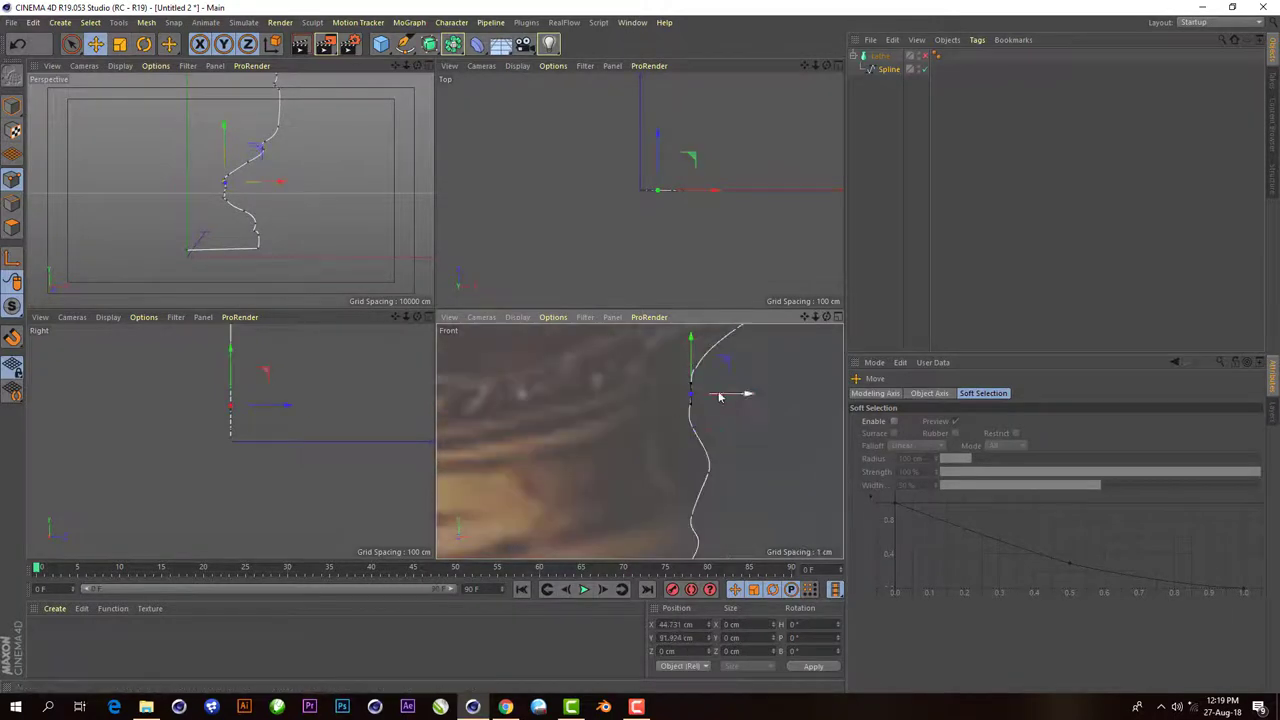
{"action": "scroll", "coordinate": [686, 443], "scroll_direction": "down", "scroll_amount": 2}
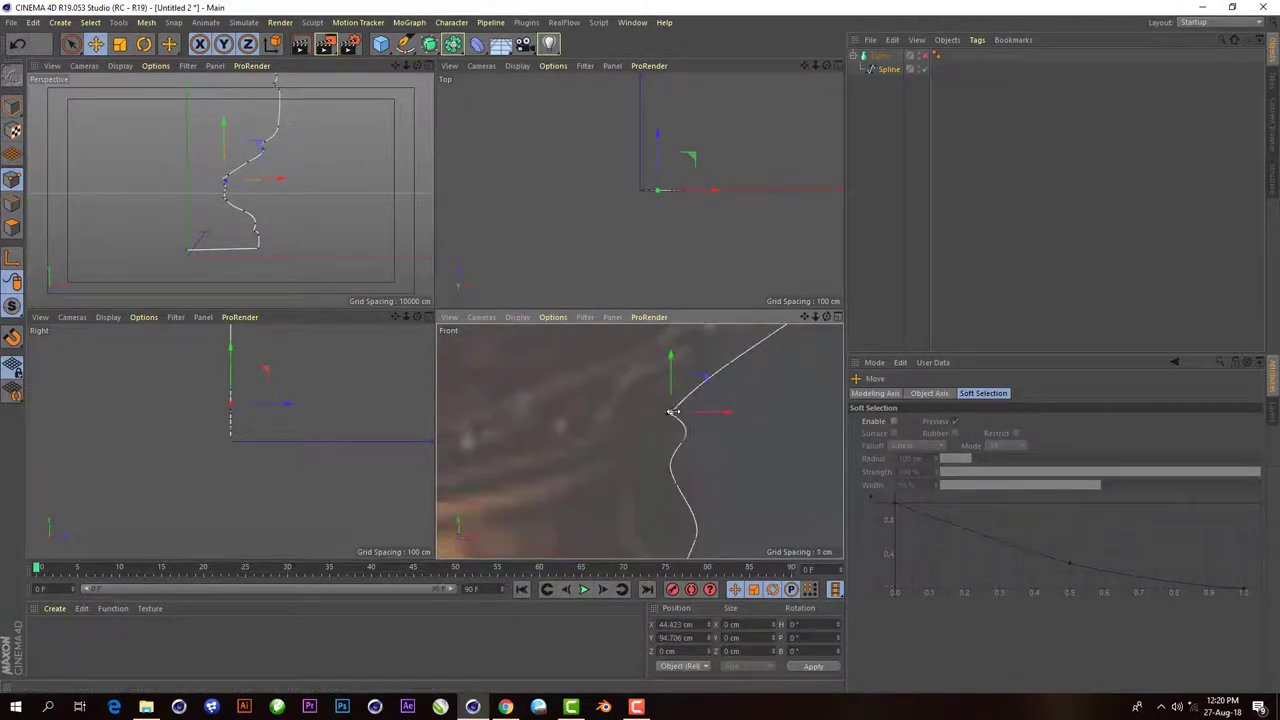
{"action": "scroll", "coordinate": [728, 435], "scroll_direction": "down", "scroll_amount": 2}
{"action": "scroll", "coordinate": [728, 435], "scroll_direction": "up", "scroll_amount": 2}
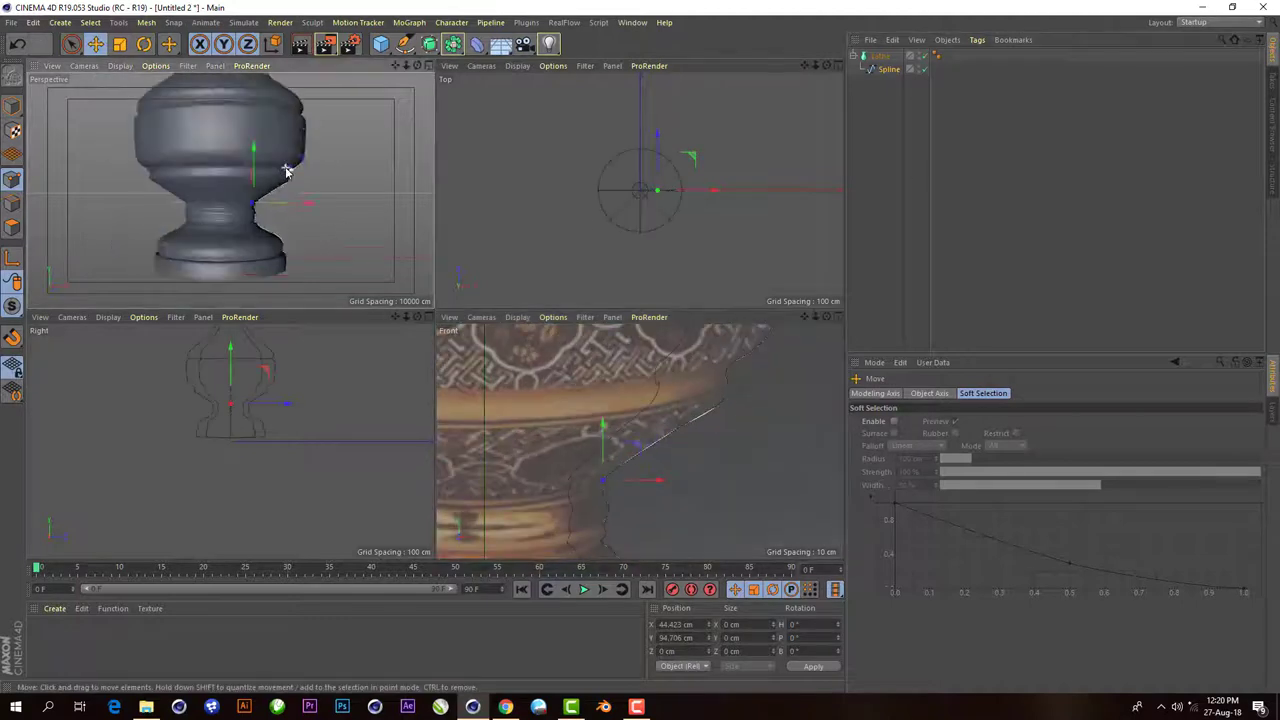
{"action": "scroll", "coordinate": [166, 220], "scroll_direction": "up", "scroll_amount": 3}
{"action": "scroll", "coordinate": [166, 220], "scroll_direction": "down", "scroll_amount": 3}
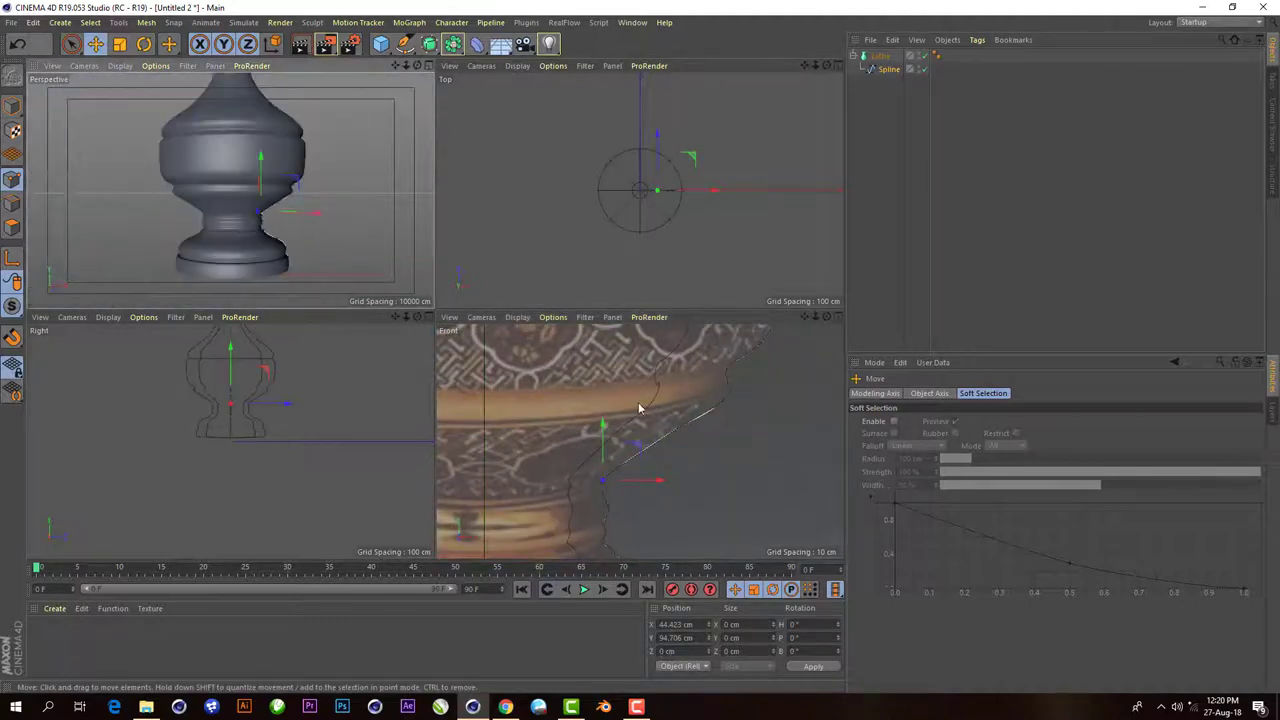
{"action": "left_click", "coordinate": [683, 430]}
{"action": "scroll", "coordinate": [714, 431], "scroll_direction": "up", "scroll_amount": 3}
{"action": "left_click", "coordinate": [703, 405]}
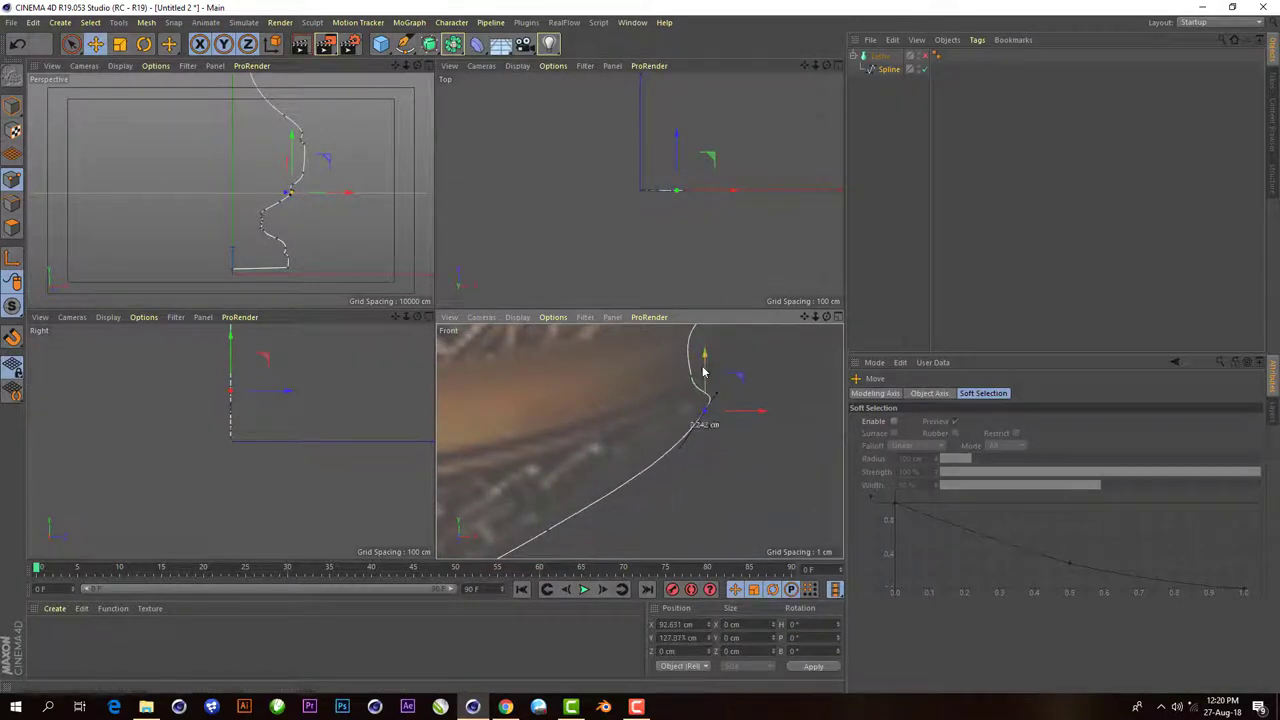
{"action": "left_click_drag", "start_coordinate": [703, 372], "coordinate": [679, 463]}
- Preview the lathed shape, then pick points on the lower bend for editing
{"action": "left_click", "coordinate": [924, 55]}
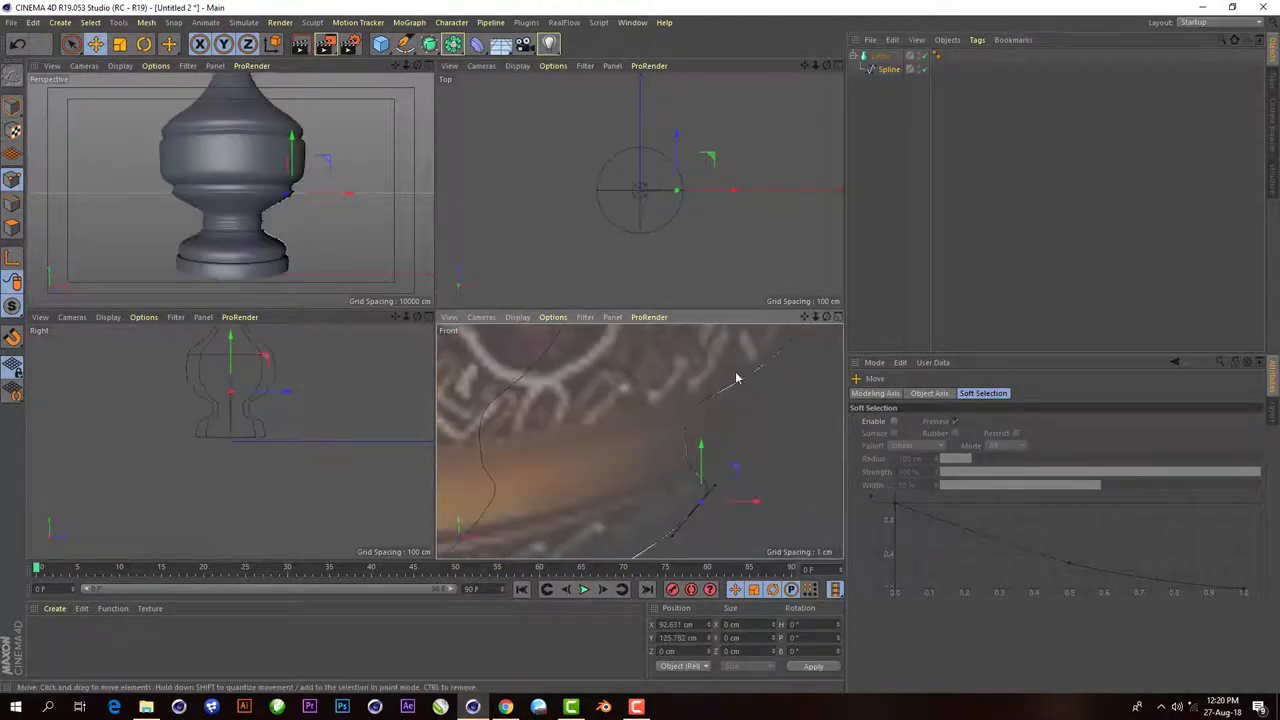
{"action": "left_click", "coordinate": [924, 55]}
{"action": "left_click", "coordinate": [688, 460]}
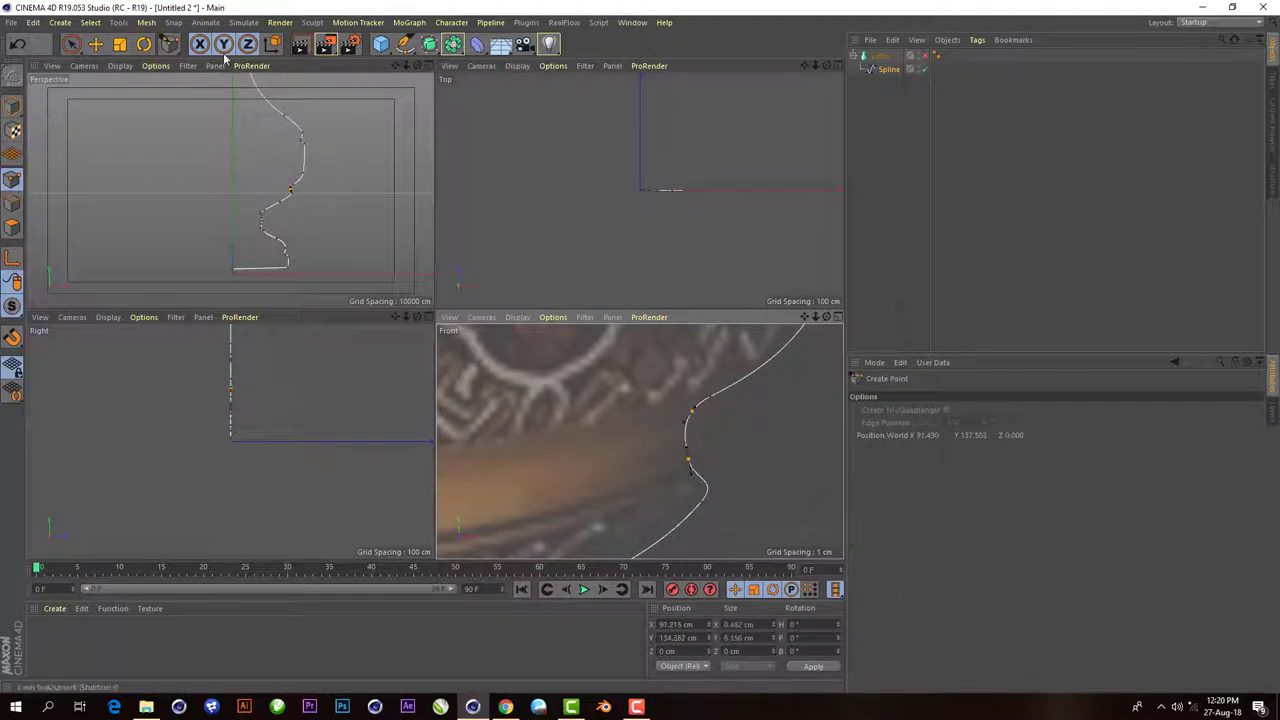
{"action": "key", "text": "9"}
{"action": "left_click", "coordinate": [669, 476]}
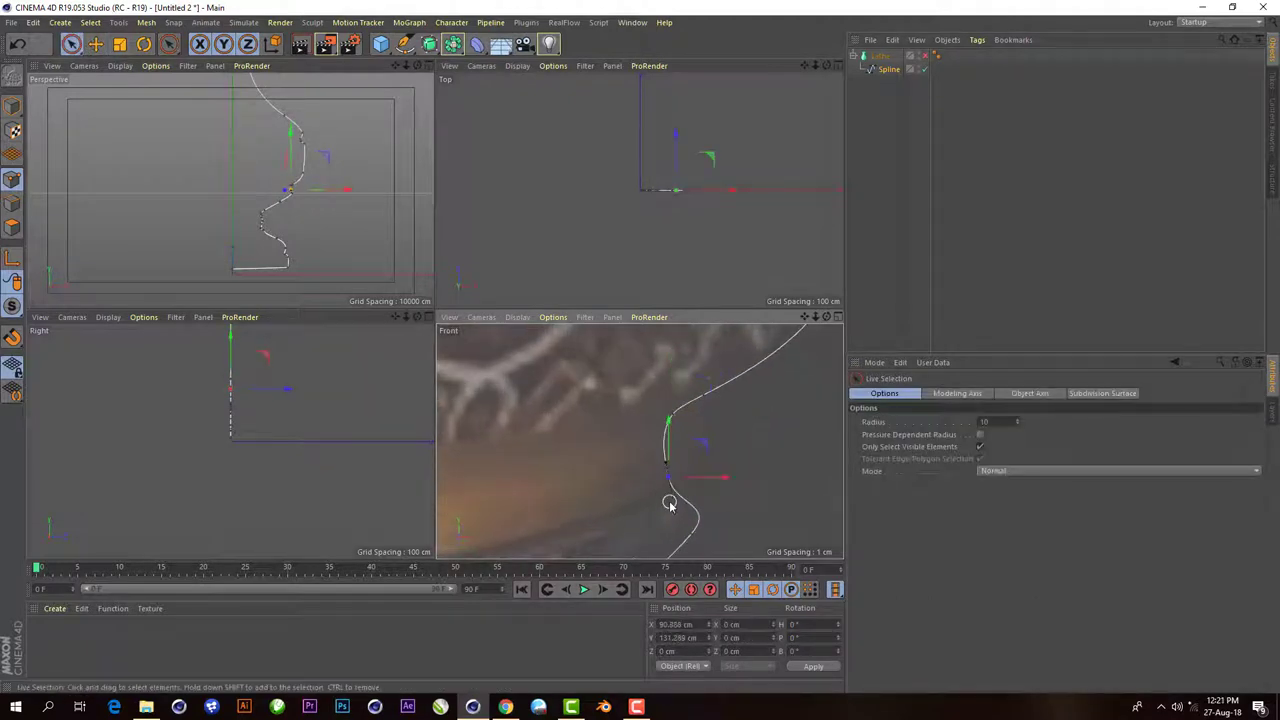
{"action": "key", "text": "e"}
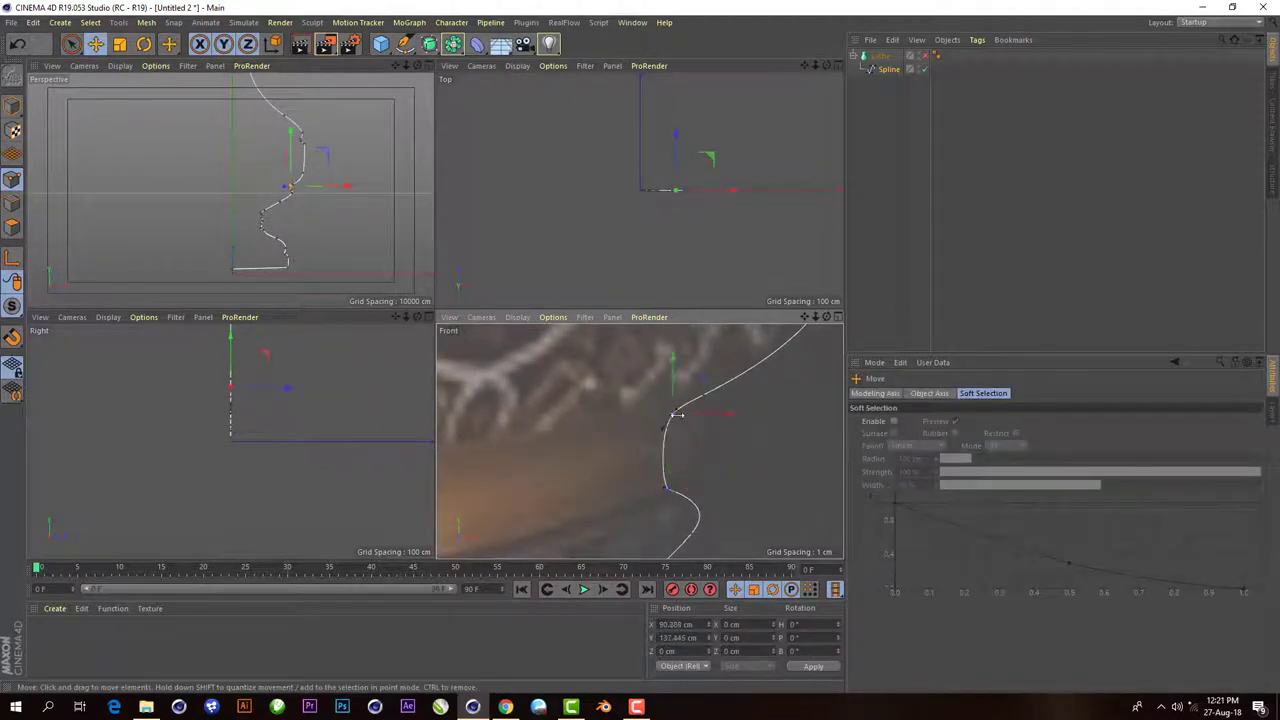
{"action": "scroll", "coordinate": [710, 450], "scroll_direction": "down", "scroll_amount": 3}
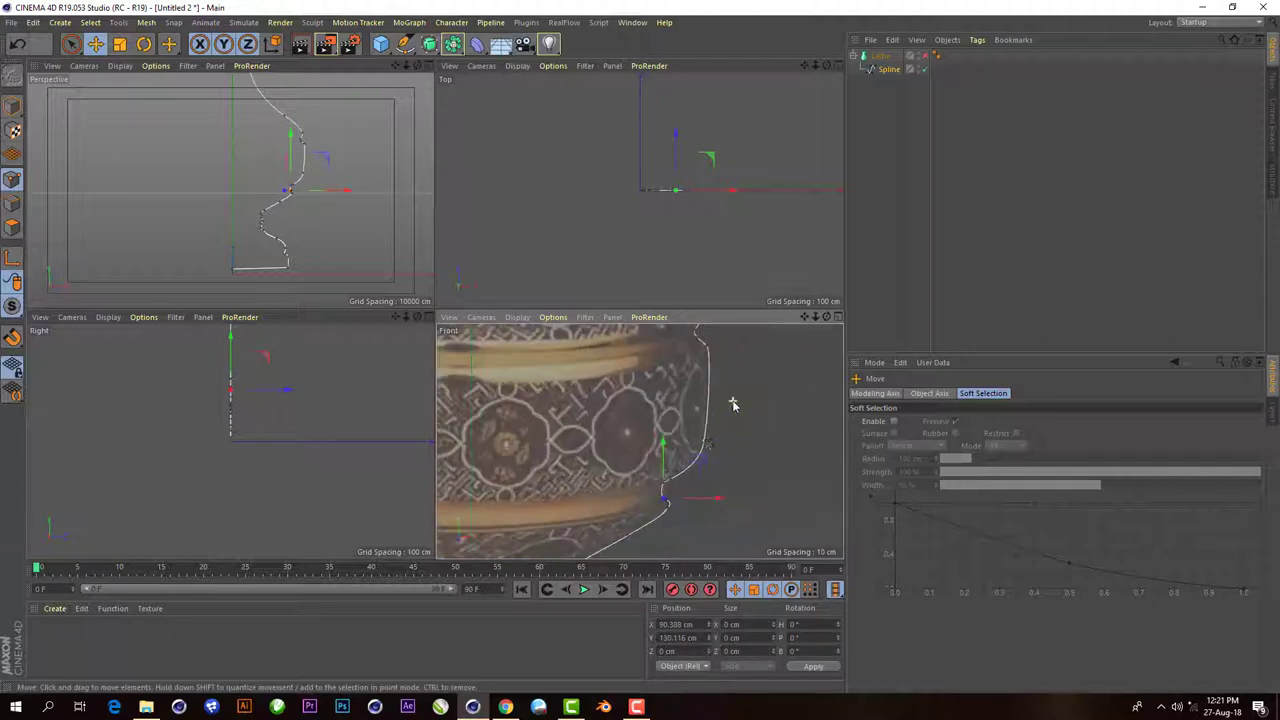
{"action": "left_click", "coordinate": [709, 434]}
{"action": "scroll", "coordinate": [687, 420], "scroll_direction": "up", "scroll_amount": 3}
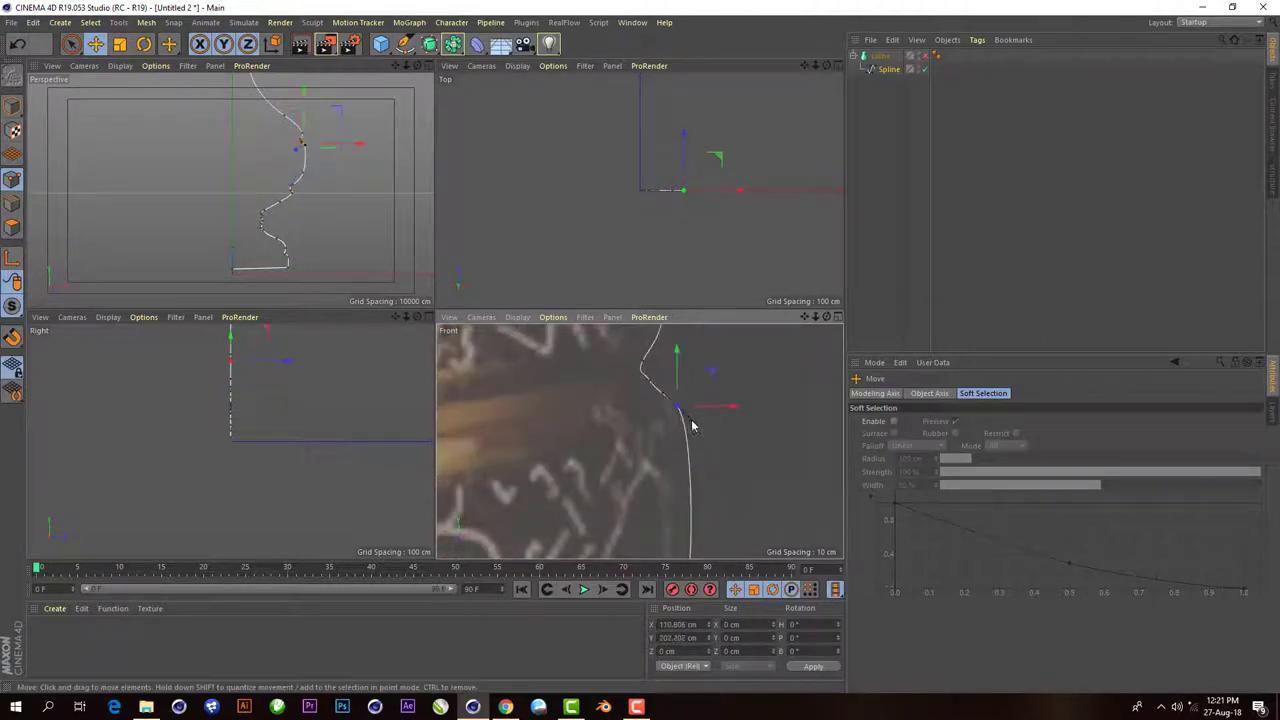
{"action": "scroll", "coordinate": [717, 435], "scroll_direction": "up", "scroll_amount": 3}
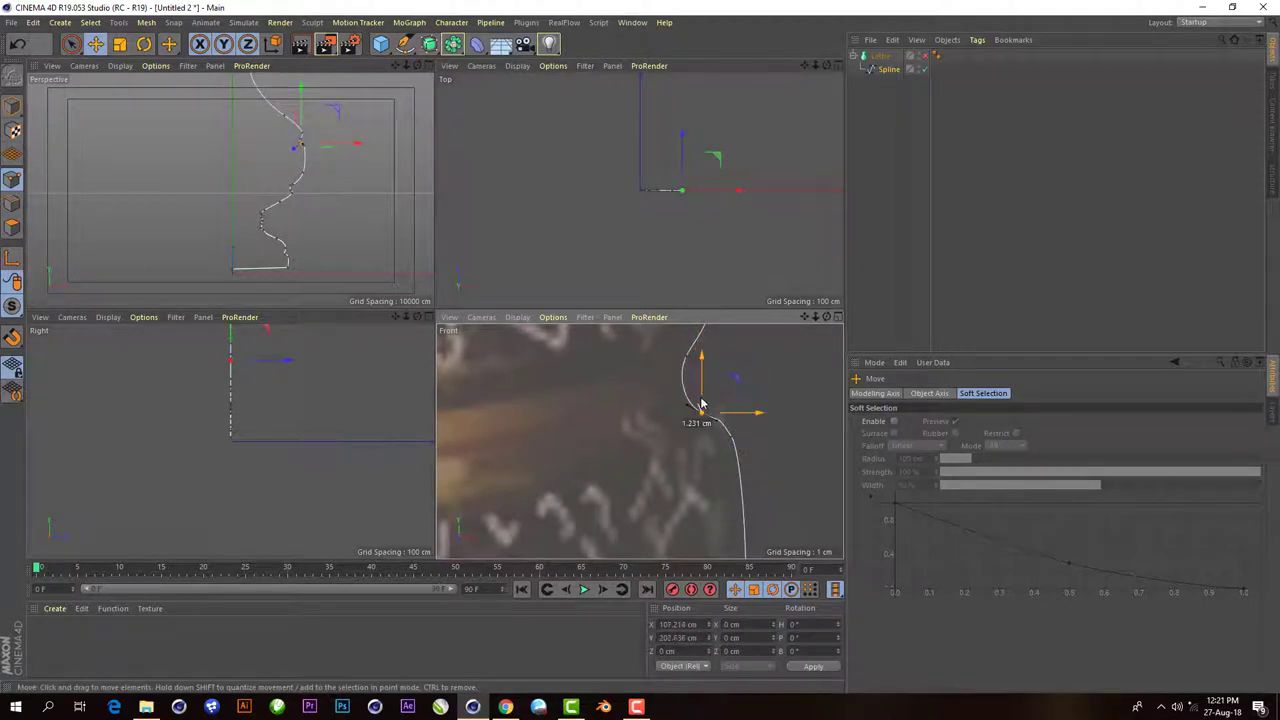
{"action": "scroll", "coordinate": [688, 406], "scroll_direction": "down", "scroll_amount": 3}
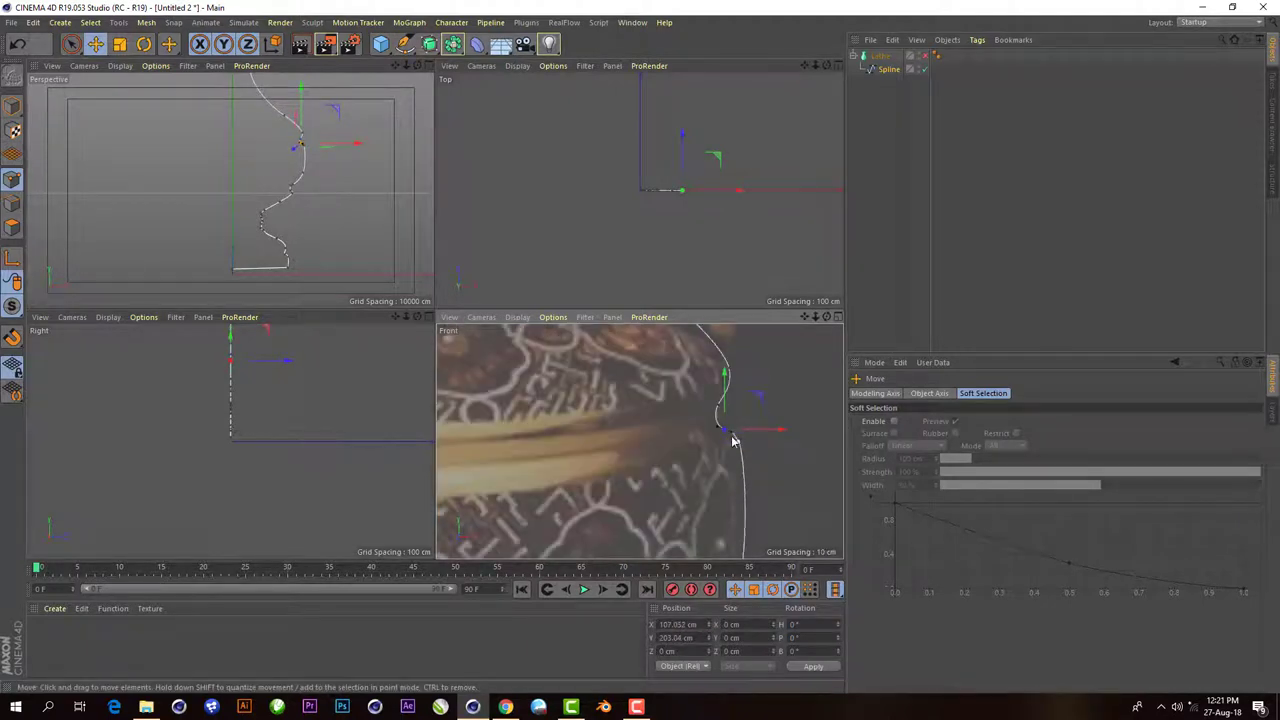
{"action": "scroll", "coordinate": [243, 128], "scroll_direction": "up", "scroll_amount": 3}
- Add a new point on the belly, apply Soft Interpolation, and lower it to shape the bulge
{"action": "right_click", "coordinate": [760, 420]}
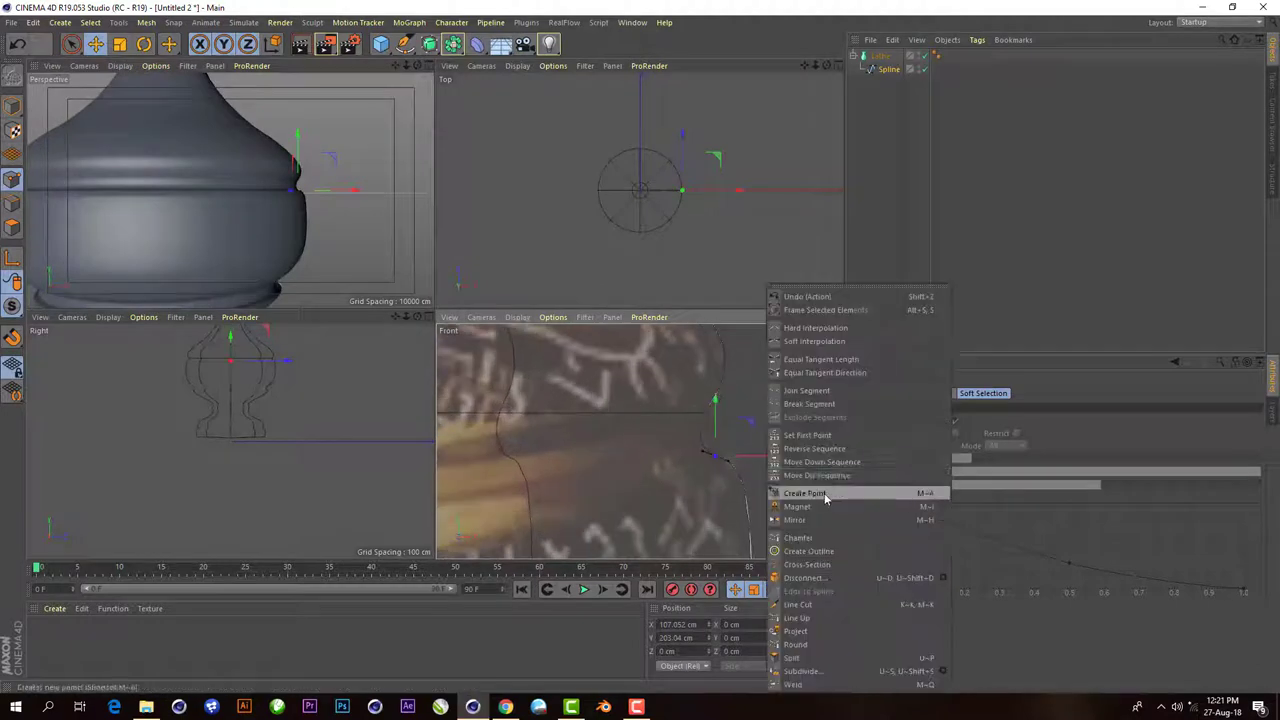
{"action": "left_click", "coordinate": [824, 493]}
{"action": "left_click", "coordinate": [910, 55]}
{"action": "left_click", "coordinate": [704, 416]}
{"action": "scroll", "coordinate": [708, 428], "scroll_direction": "up", "scroll_amount": 3}
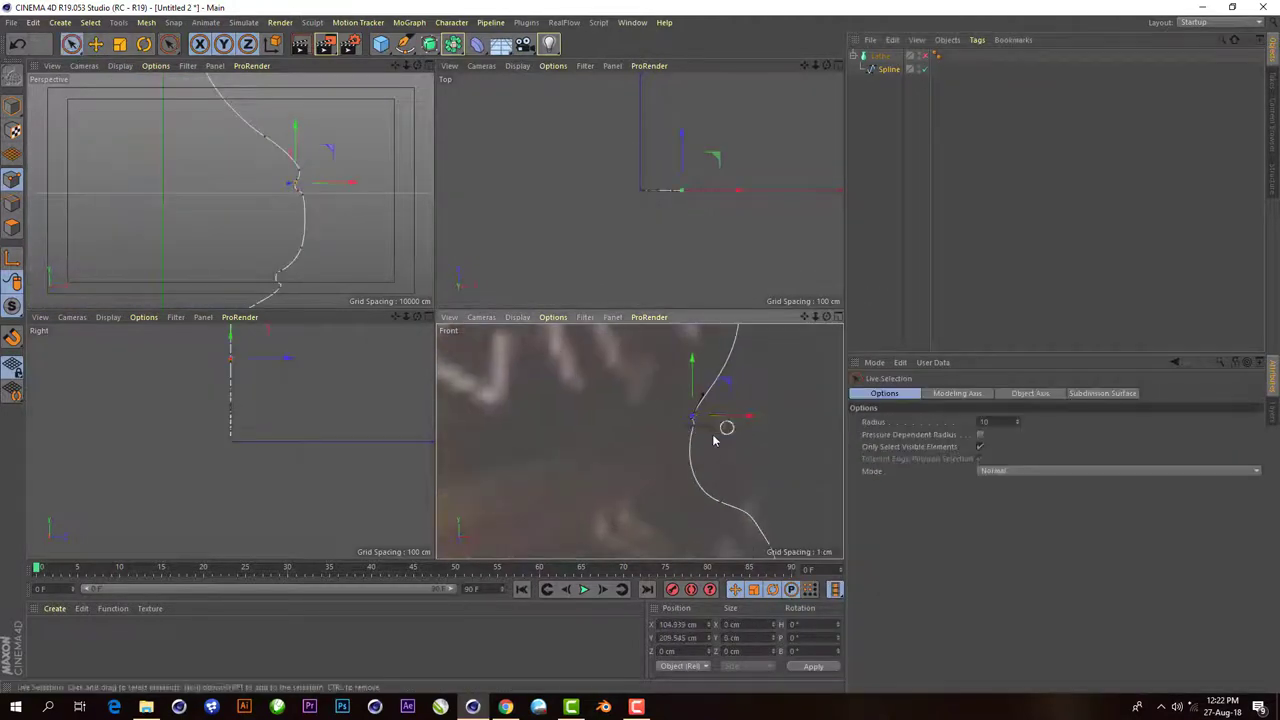
{"action": "left_click_drag", "start_coordinate": [690, 360], "coordinate": [751, 403]}
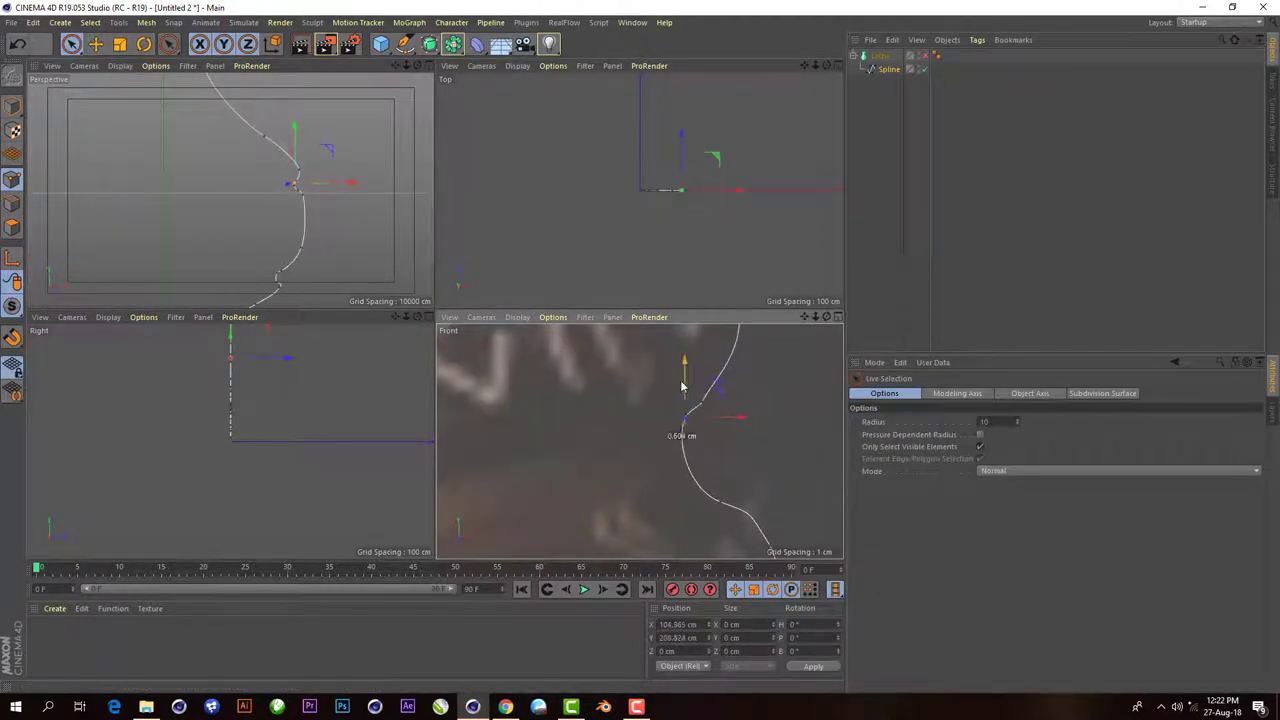
{"action": "right_click", "coordinate": [700, 400]}
{"action": "left_click", "coordinate": [760, 328]}
{"action": "key", "text": "e"}
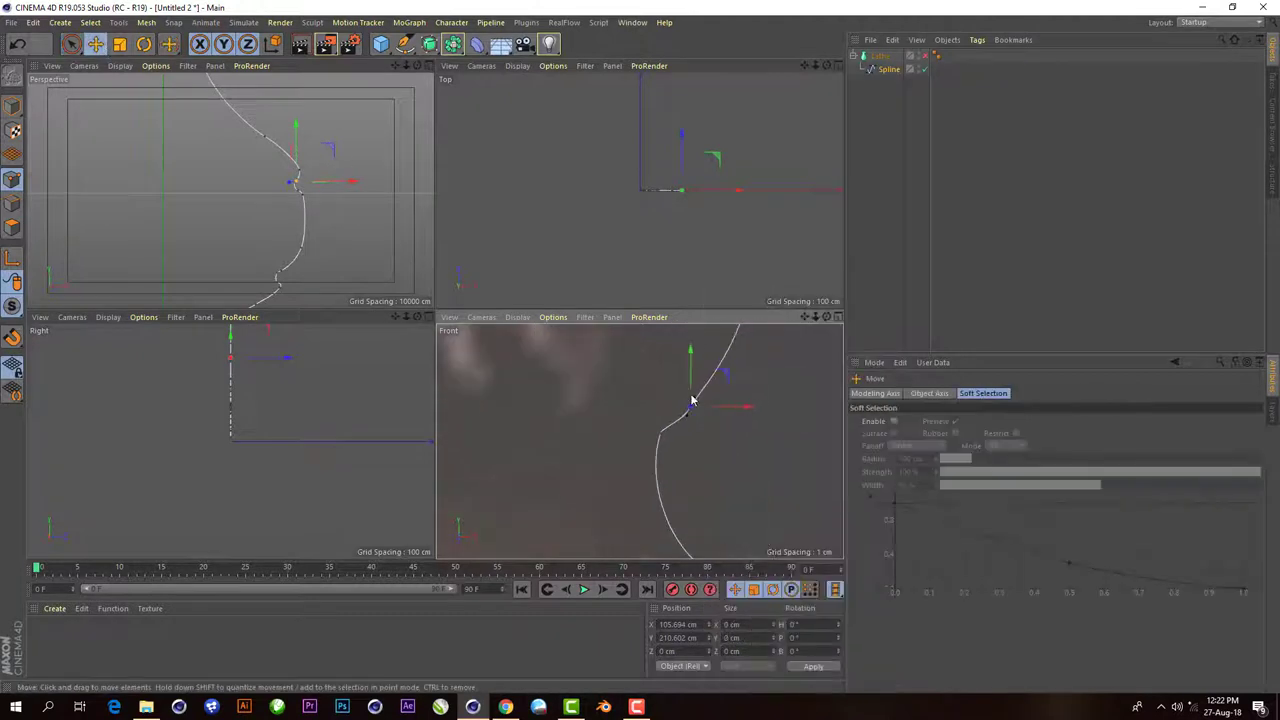
{"action": "left_click_drag", "start_coordinate": [742, 421], "coordinate": [680, 465]}
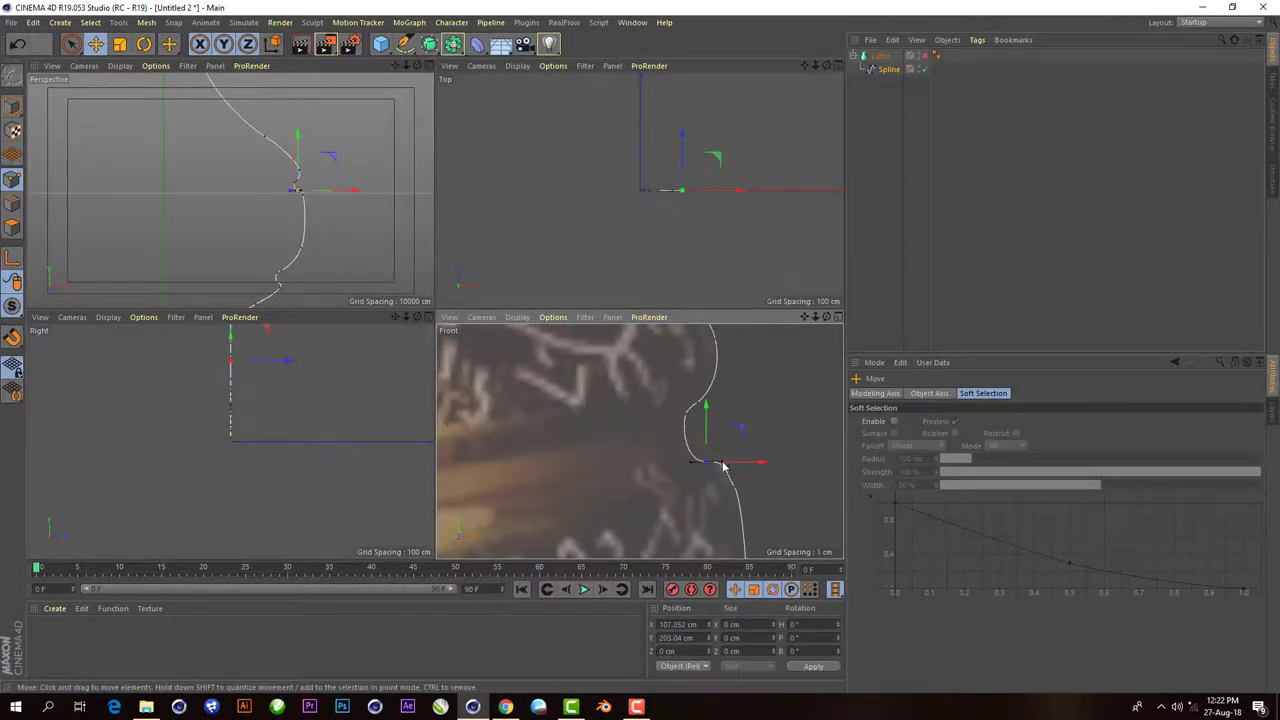
- Preview the lathe, then pull a neck point inward to slim the neck
{"action": "scroll", "coordinate": [687, 461], "scroll_direction": "down", "scroll_amount": 2}
{"action": "left_click", "coordinate": [924, 55]}
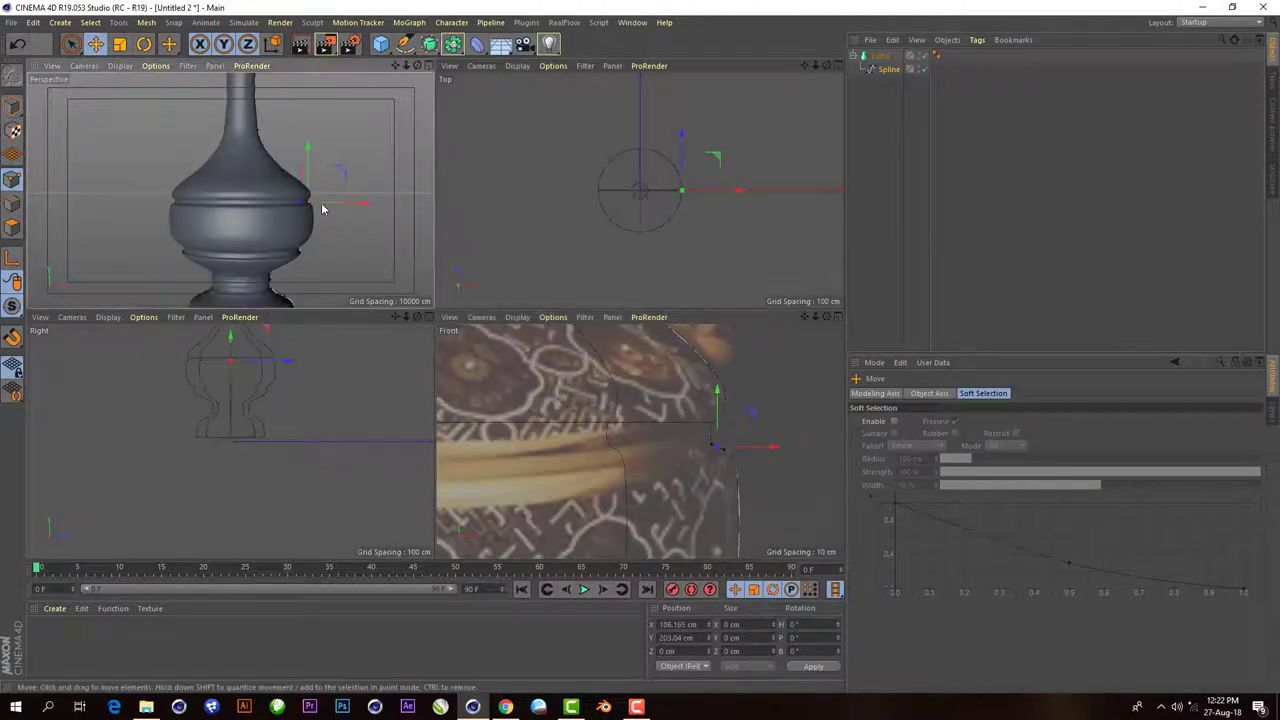
{"action": "scroll", "coordinate": [727, 351], "scroll_direction": "down", "scroll_amount": 2}
{"action": "key", "text": "ctrl+z"}
{"action": "scroll", "coordinate": [654, 366], "scroll_direction": "up", "scroll_amount": 2}
{"action": "left_click", "coordinate": [647, 402]}
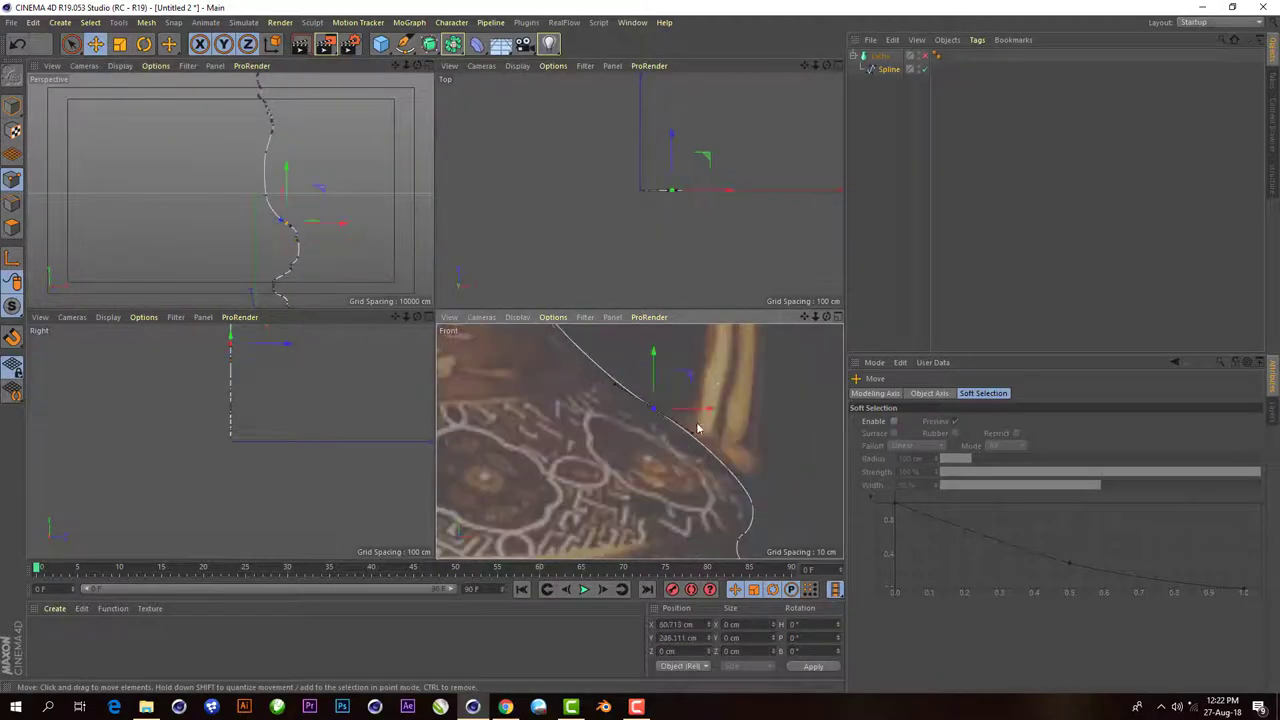
{"action": "left_click_drag", "start_coordinate": [697, 404], "coordinate": [683, 434]}
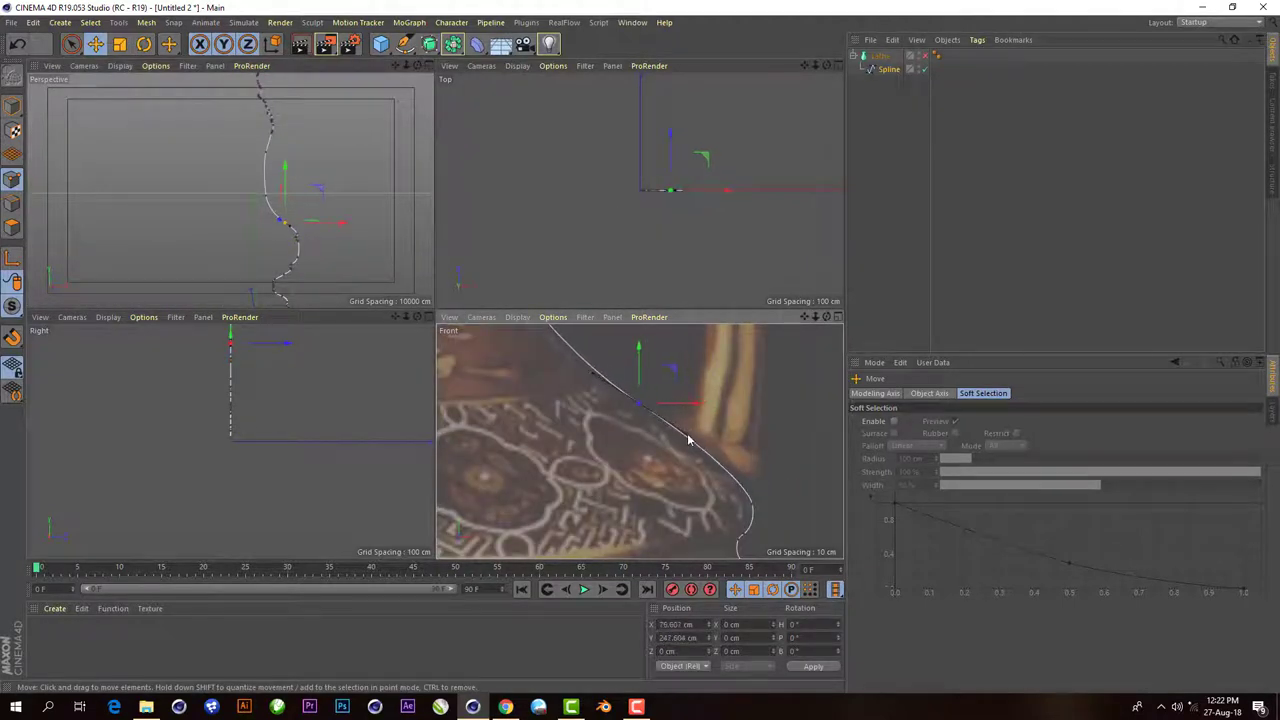
{"action": "scroll", "coordinate": [688, 440], "scroll_direction": "down", "scroll_amount": 2}
{"action": "left_click", "coordinate": [660, 440]}
{"action": "scroll", "coordinate": [643, 503], "scroll_direction": "up", "scroll_amount": 2}
{"action": "scroll", "coordinate": [668, 491], "scroll_direction": "down", "scroll_amount": 2}
- Check the lathed body and nudge a neck point onto the reference outline
{"action": "scroll", "coordinate": [634, 445], "scroll_direction": "up", "scroll_amount": 2}
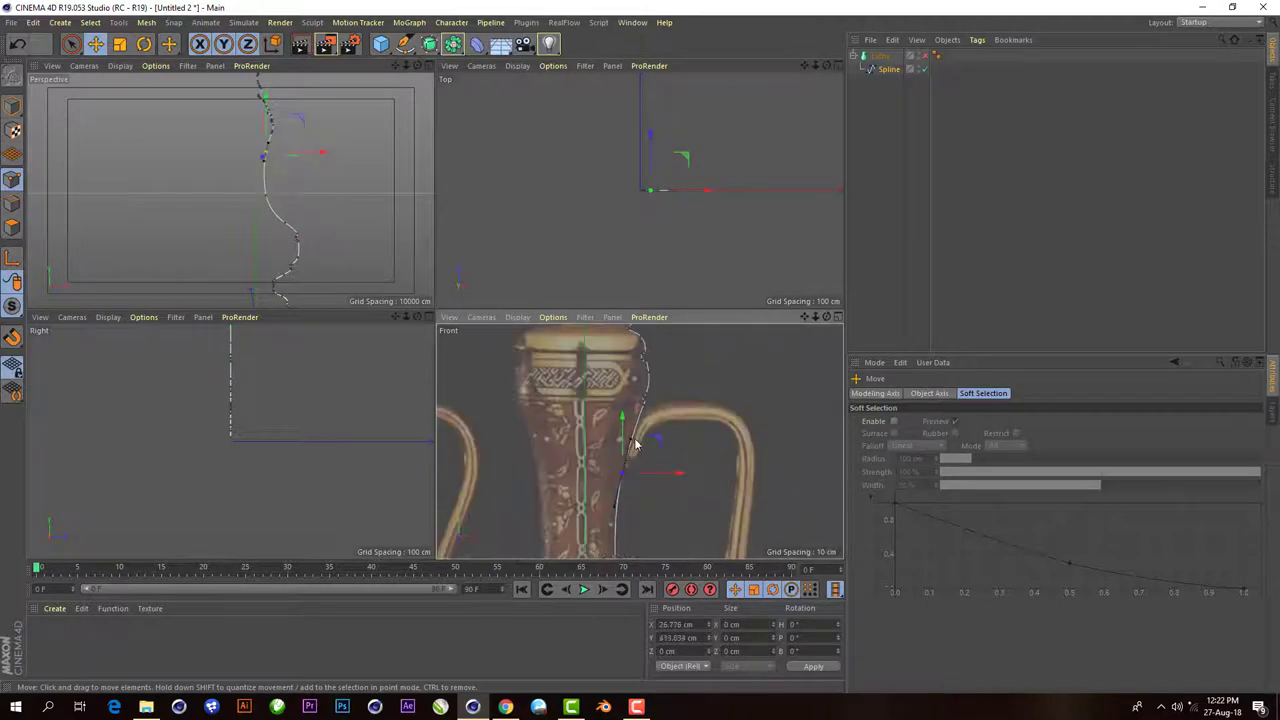
{"action": "scroll", "coordinate": [667, 404], "scroll_direction": "up", "scroll_amount": 3}
{"action": "key", "text": "ctrl+y"}
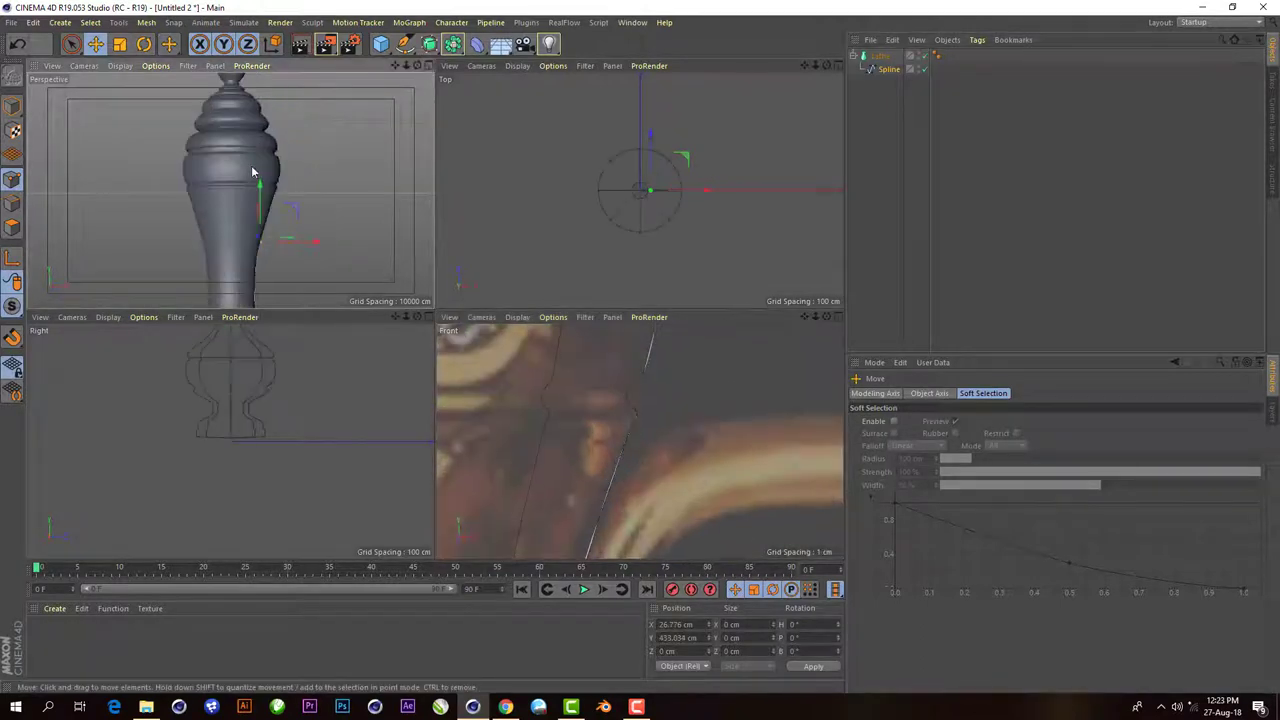
{"action": "scroll", "coordinate": [651, 428], "scroll_direction": "down", "scroll_amount": 1}
{"action": "scroll", "coordinate": [651, 428], "scroll_direction": "up", "scroll_amount": 3}
{"action": "scroll", "coordinate": [655, 410], "scroll_direction": "up", "scroll_amount": 2}
{"action": "left_click", "coordinate": [621, 428]}
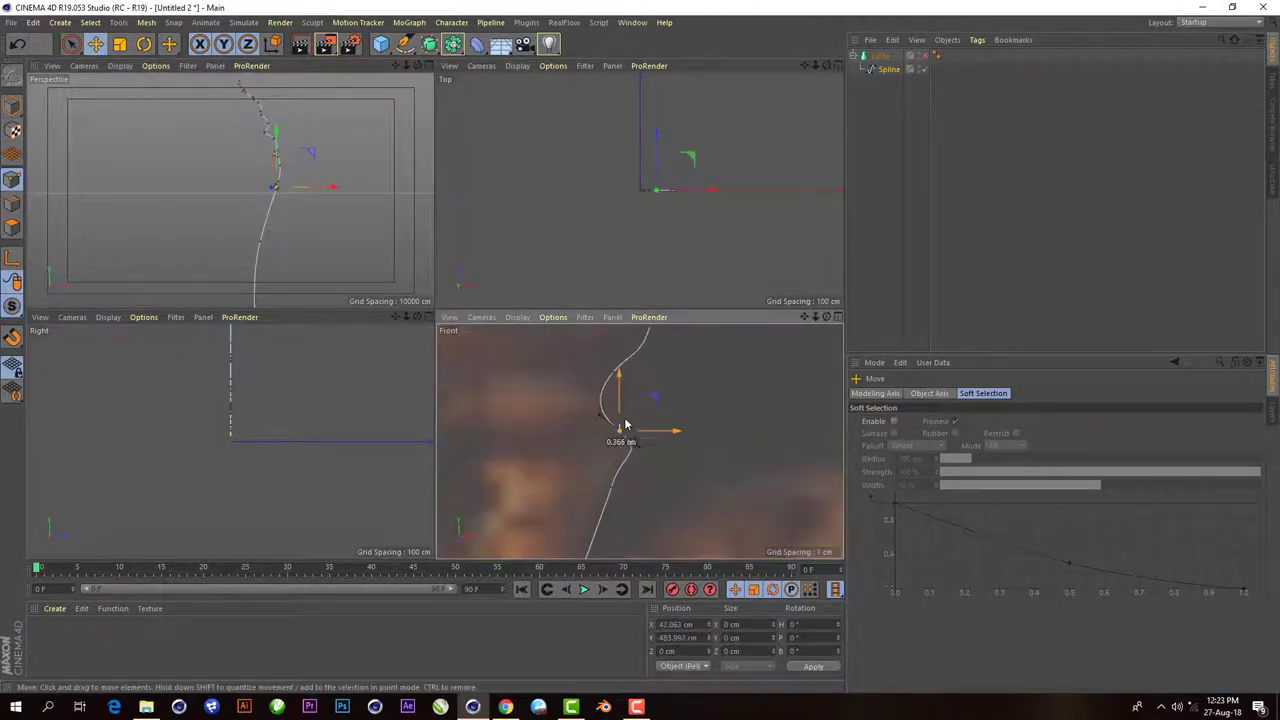
{"action": "left_click_drag", "start_coordinate": [605, 378], "coordinate": [634, 363]}
{"action": "left_click", "coordinate": [924, 55]}
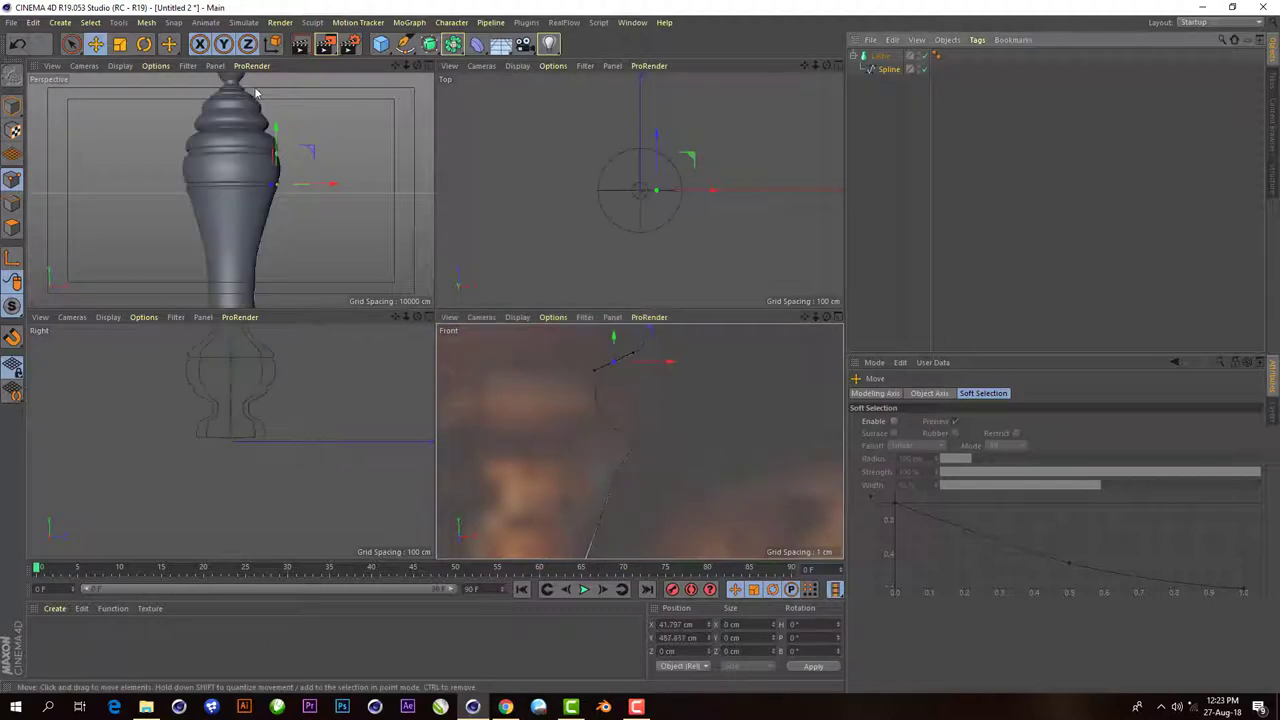
{"action": "left_click", "coordinate": [924, 55]}
- Lower and reposition another neck point onto the outline, checking it with the lathe
{"action": "scroll", "coordinate": [691, 451], "scroll_direction": "up", "scroll_amount": 3}
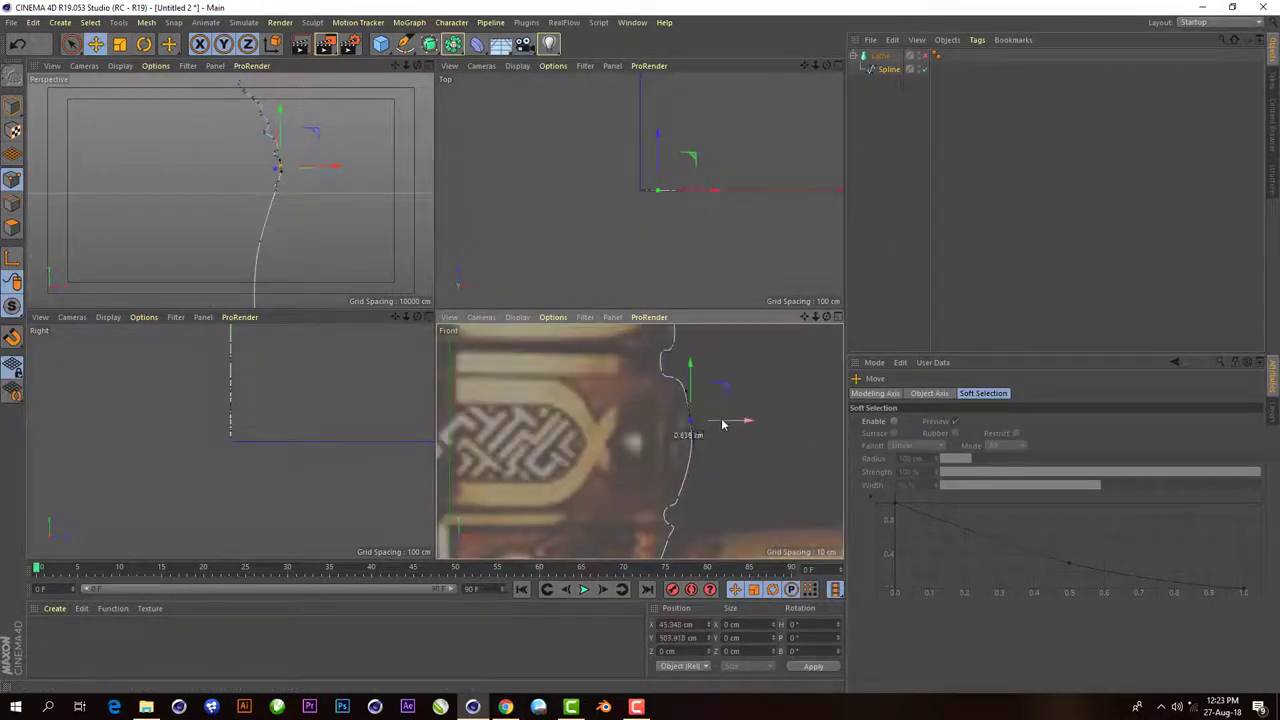
{"action": "left_click_drag", "start_coordinate": [695, 457], "coordinate": [684, 493]}
{"action": "scroll", "coordinate": [677, 491], "scroll_direction": "up", "scroll_amount": 3}
{"action": "scroll", "coordinate": [684, 493], "scroll_direction": "up", "scroll_amount": 2}
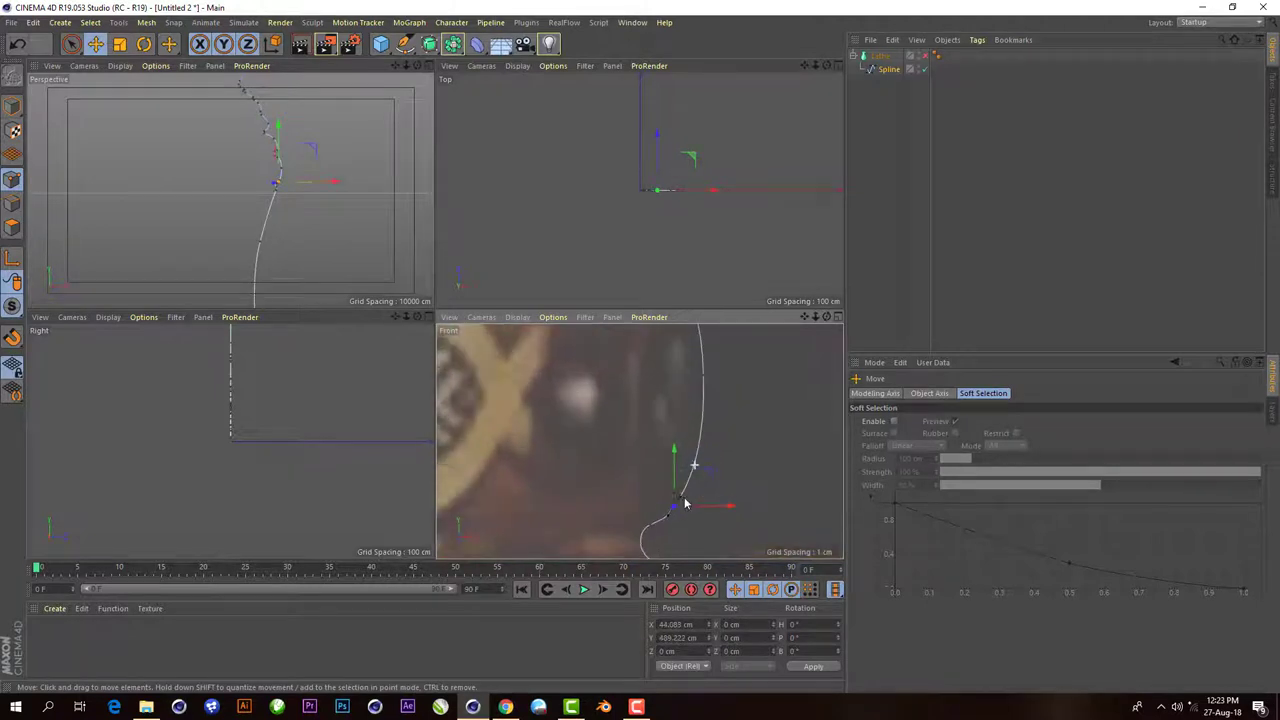
{"action": "scroll", "coordinate": [683, 505], "scroll_direction": "down", "scroll_amount": 3}
{"action": "left_click", "coordinate": [923, 55]}
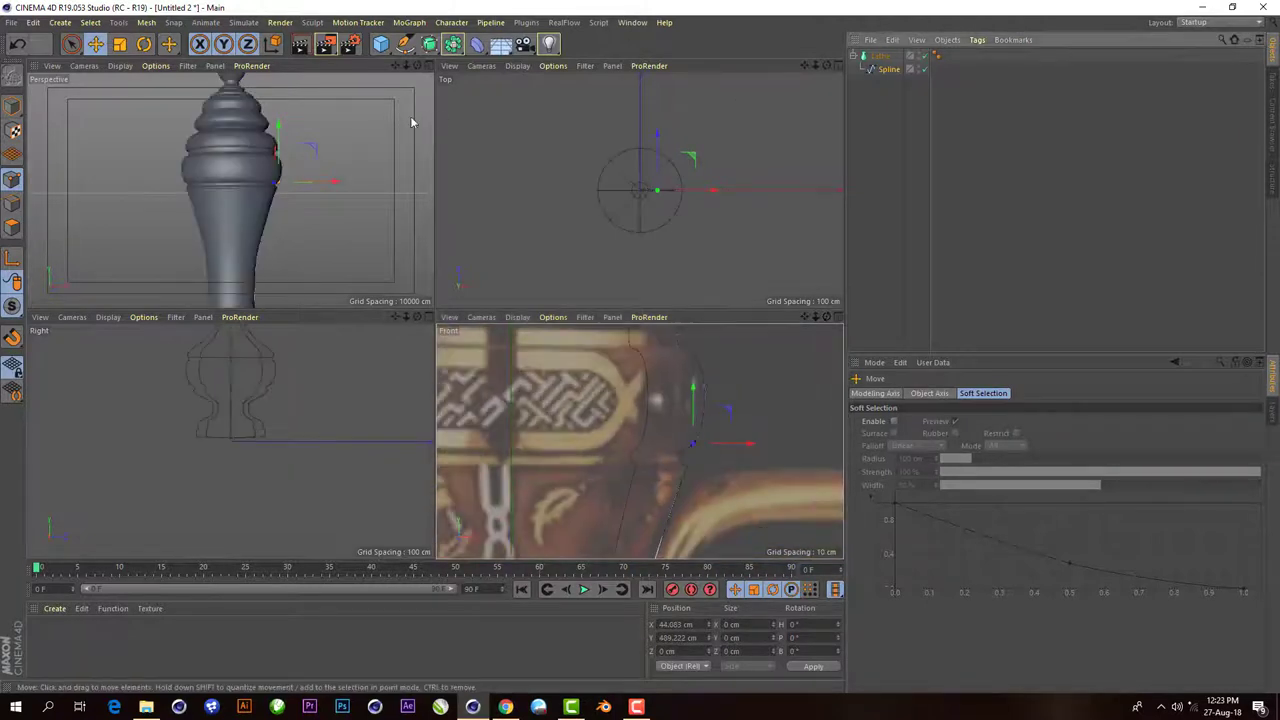
{"action": "left_click", "coordinate": [924, 55]}
{"action": "scroll", "coordinate": [686, 434], "scroll_direction": "up", "scroll_amount": 3}
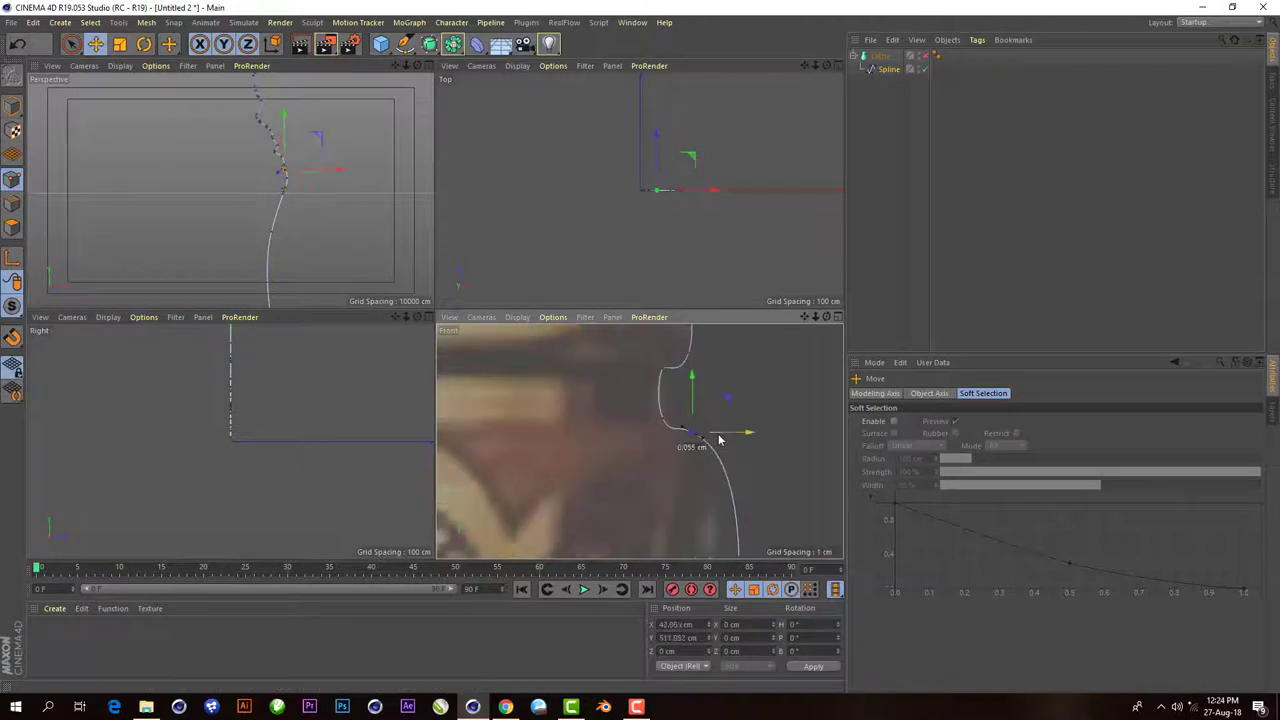
{"action": "mouse_move", "coordinate": [689, 412]}
{"action": "left_mouse_down"}
{"action": "mouse_move", "coordinate": [657, 381]}
{"action": "mouse_move", "coordinate": [663, 466]}
{"action": "left_mouse_up"}
{"action": "scroll", "coordinate": [694, 457], "scroll_direction": "up", "scroll_amount": 2}
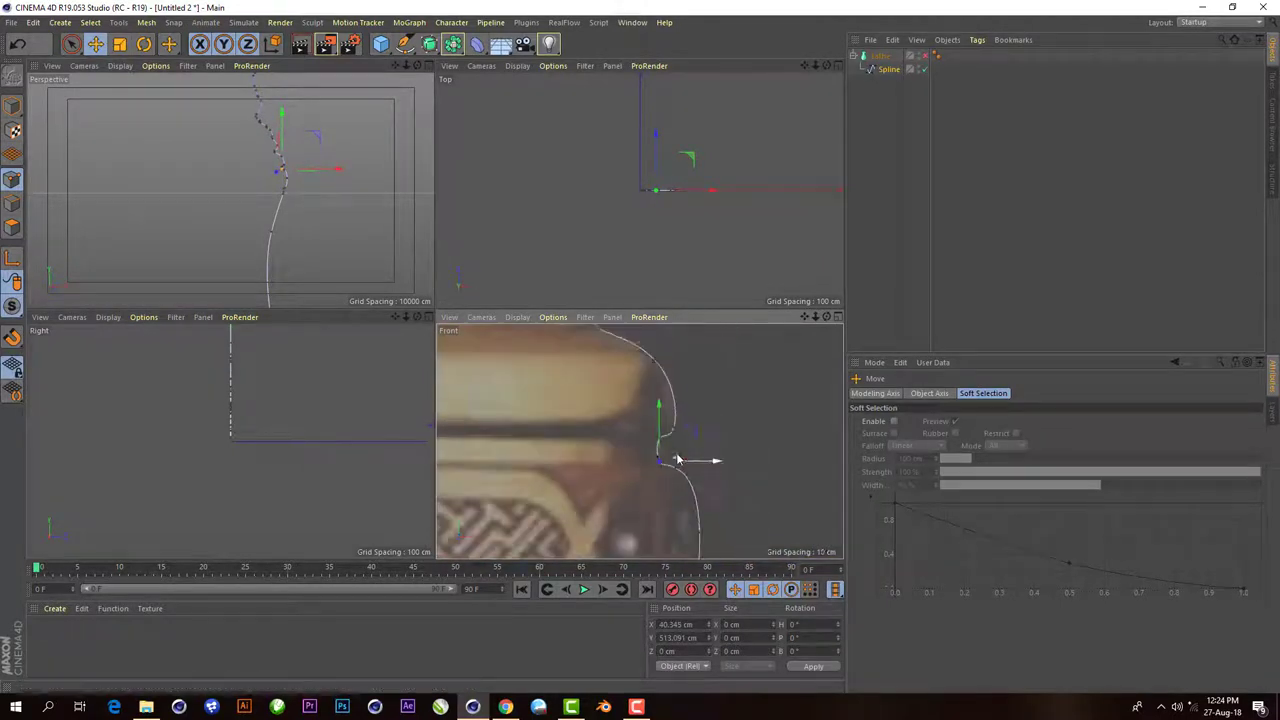
{"action": "scroll", "coordinate": [648, 363], "scroll_direction": "down", "scroll_amount": 2}
- Add a new point on the neck curve and drag it to fit the reference edge
{"action": "right_click", "coordinate": [740, 440]}
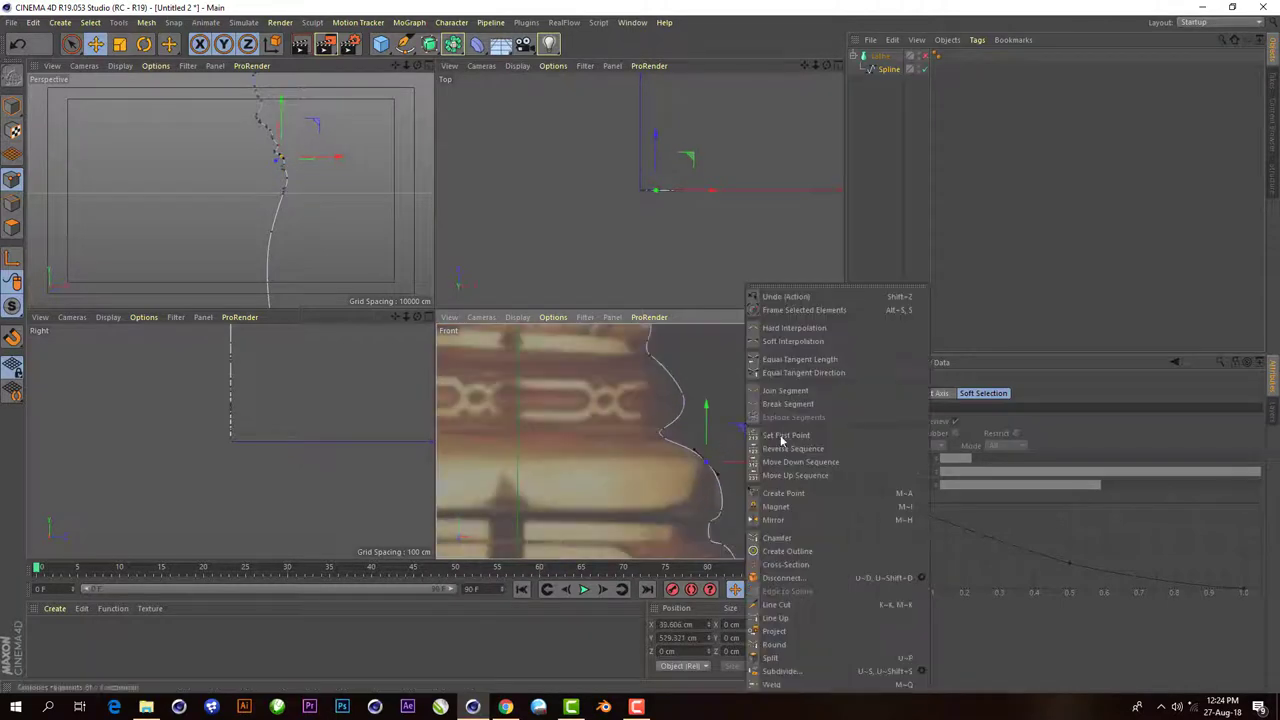
{"action": "left_click", "coordinate": [780, 470]}
{"action": "left_click", "coordinate": [96, 44]}
{"action": "scroll", "coordinate": [571, 428], "scroll_direction": "up", "scroll_amount": 2}
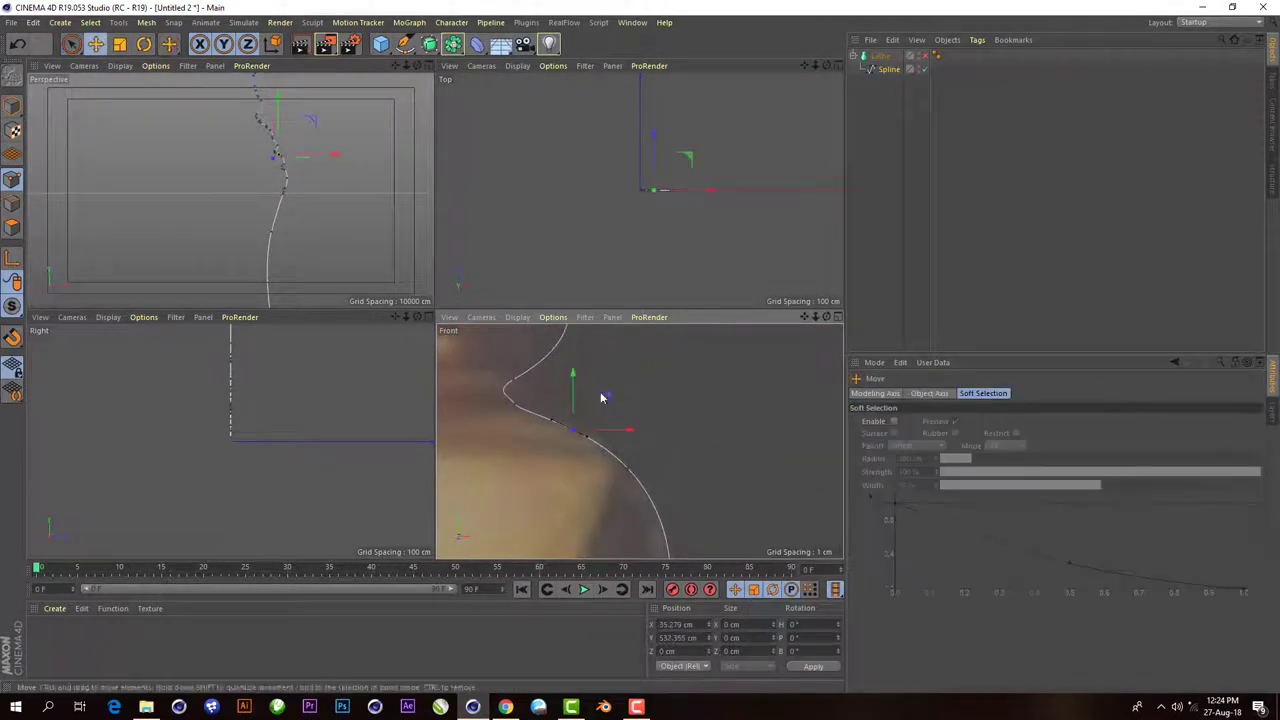
{"action": "left_click", "coordinate": [627, 468]}
{"action": "left_click_drag", "start_coordinate": [648, 472], "coordinate": [670, 512]}
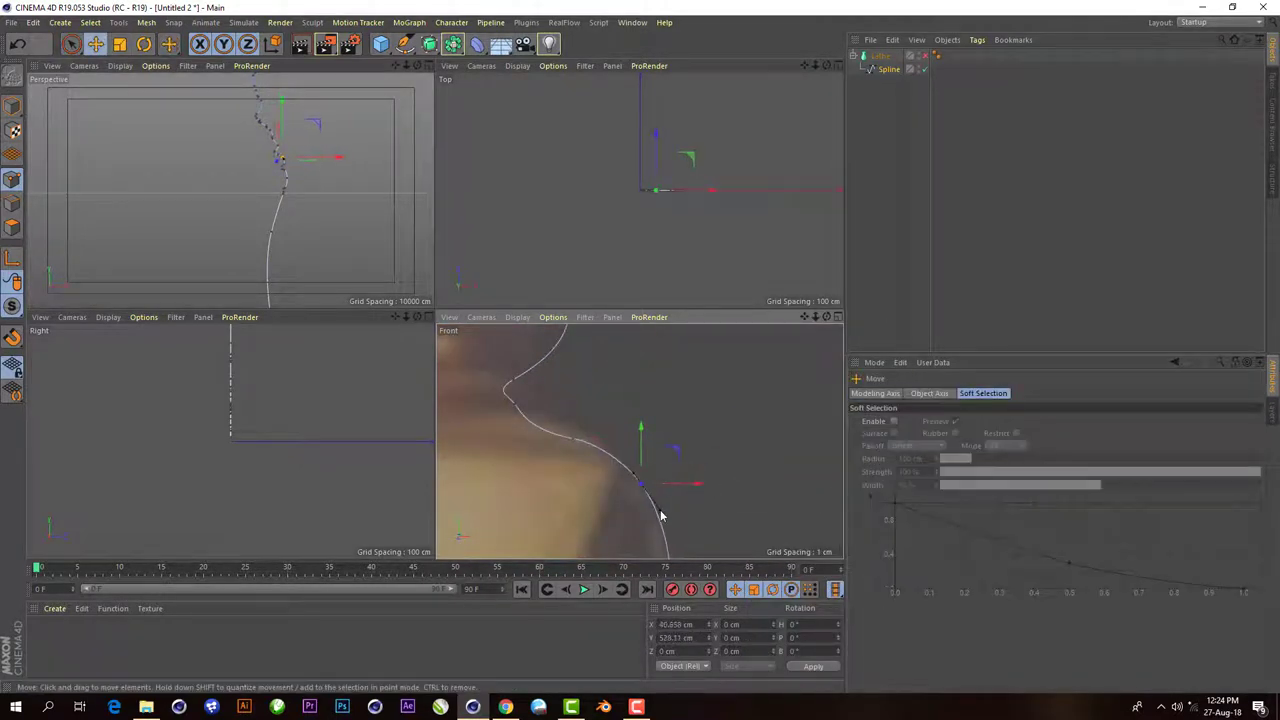
{"action": "middle_click_drag", "start_coordinate": [660, 516], "coordinate": [630, 440], "text": "alt"}
{"action": "mouse_move", "coordinate": [636, 436]}
{"action": "left_mouse_down"}
{"action": "mouse_move", "coordinate": [645, 430]}
{"action": "mouse_move", "coordinate": [584, 410]}
{"action": "mouse_move", "coordinate": [709, 457]}
{"action": "left_mouse_up"}
{"action": "scroll", "coordinate": [602, 418], "scroll_direction": "up", "scroll_amount": 2}
{"action": "scroll", "coordinate": [709, 457], "scroll_direction": "down", "scroll_amount": 4}
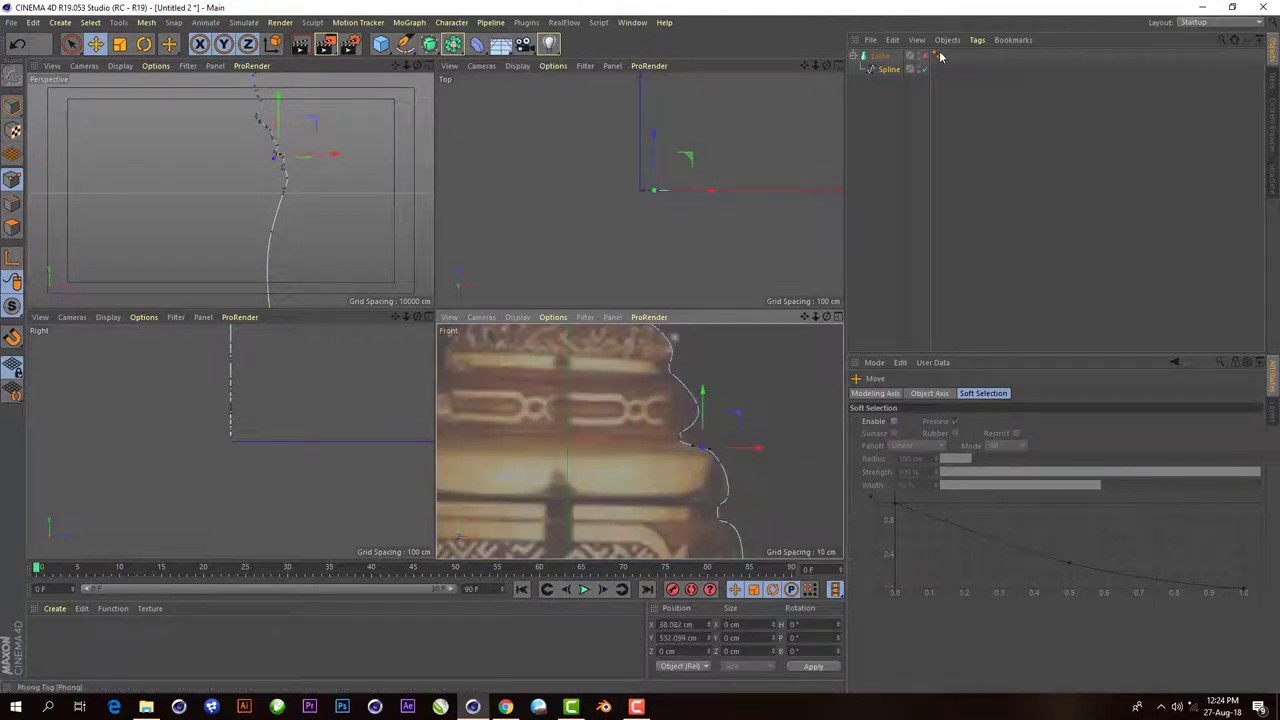
{"action": "scroll", "coordinate": [680, 392], "scroll_direction": "up", "scroll_amount": 4}
{"action": "key", "text": "q"}
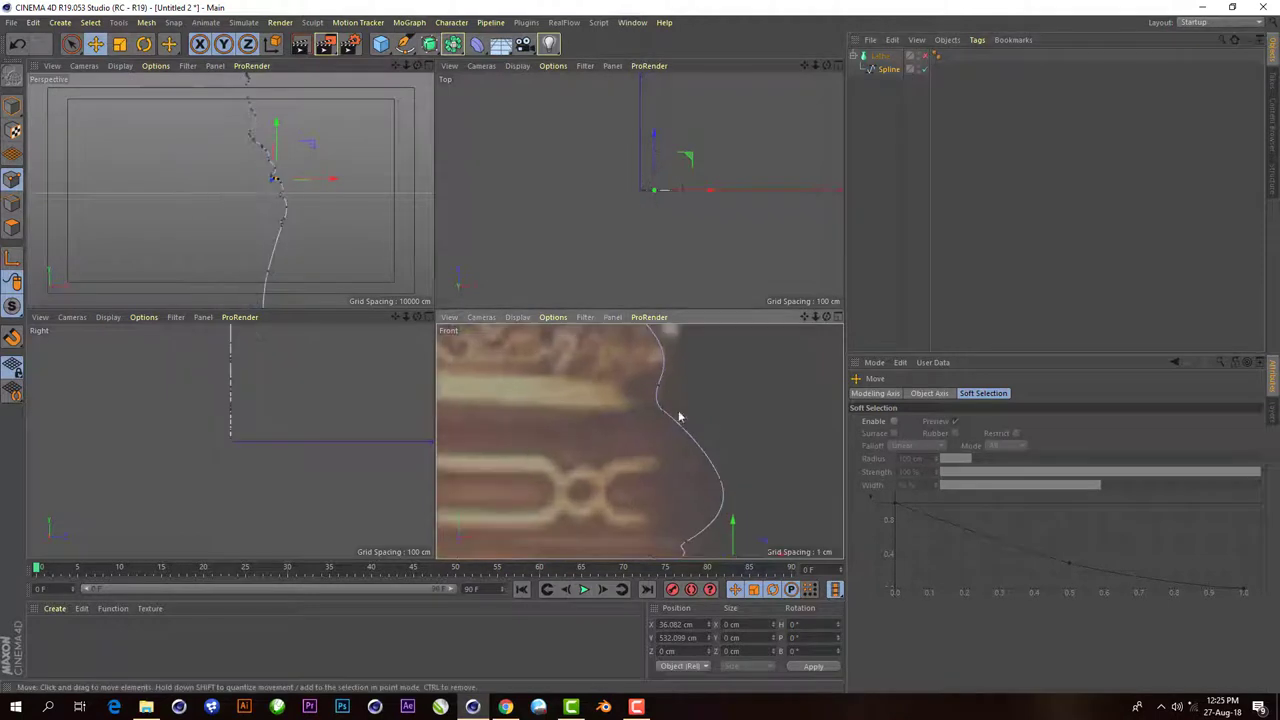
{"action": "mouse_move", "coordinate": [660, 370]}
{"action": "left_mouse_down"}
{"action": "mouse_move", "coordinate": [655, 420]}
{"action": "mouse_move", "coordinate": [701, 405]}
{"action": "left_mouse_up"}
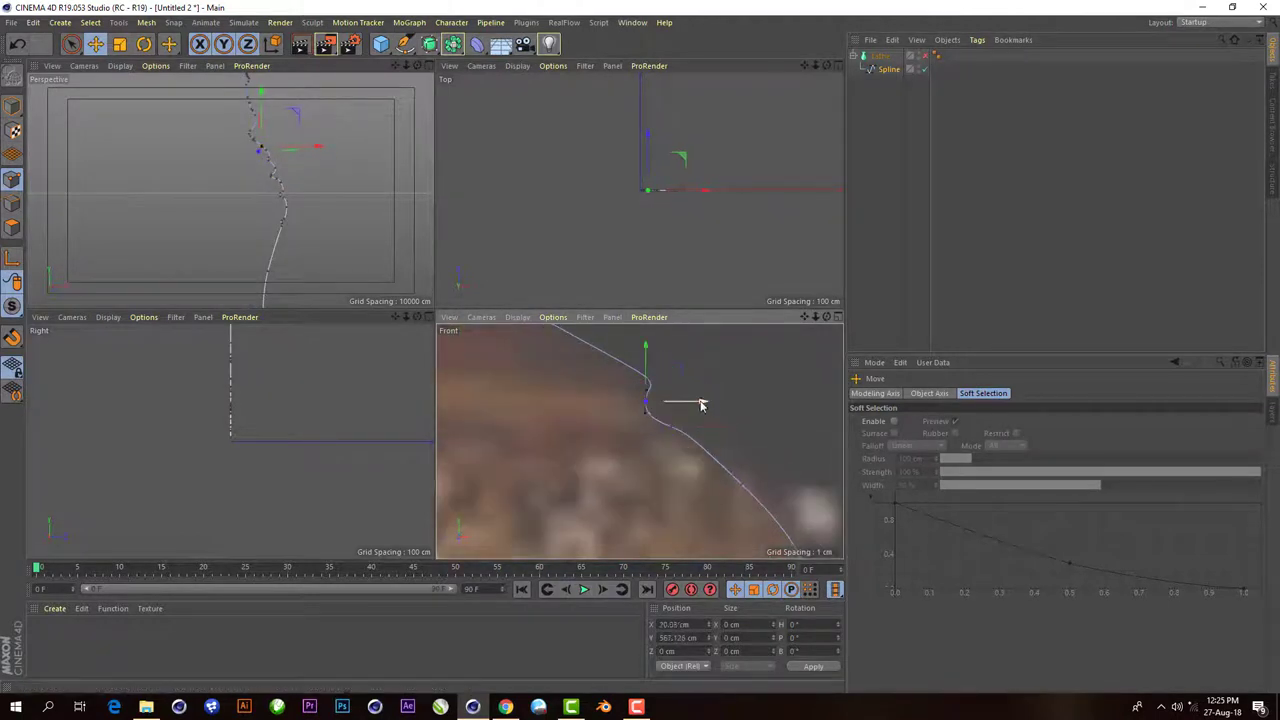
- Move the neck points outward and upward to trace the reference's narrow neck
{"action": "scroll", "coordinate": [632, 437], "scroll_direction": "down", "scroll_amount": 4}
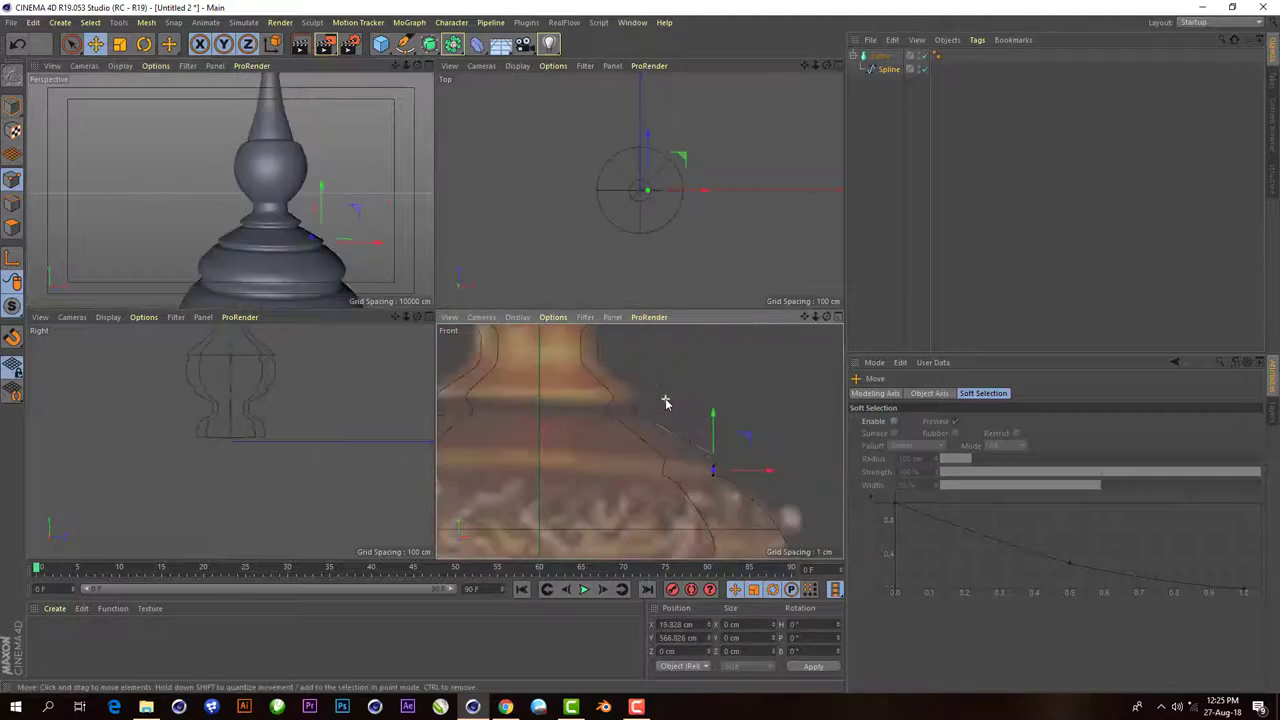
{"action": "scroll", "coordinate": [640, 495], "scroll_direction": "up", "scroll_amount": 4}
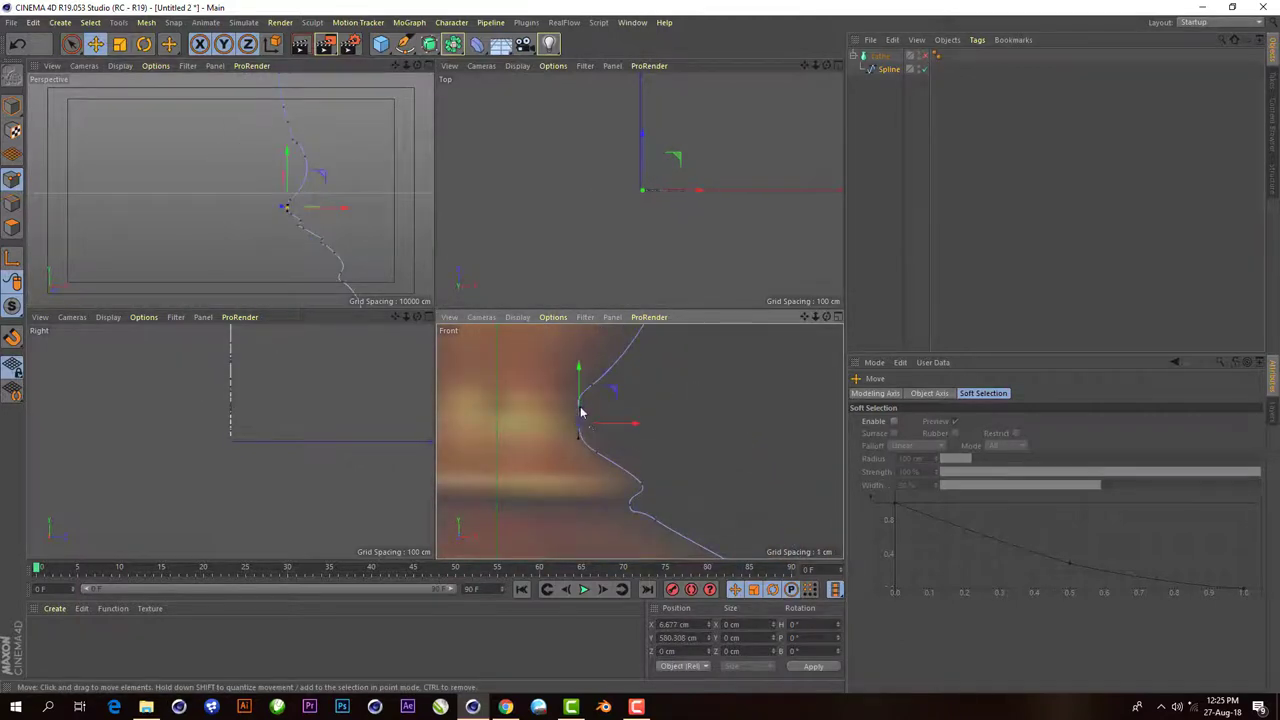
{"action": "mouse_move", "coordinate": [595, 455]}
{"action": "left_mouse_down"}
{"action": "mouse_move", "coordinate": [665, 413]}
{"action": "mouse_move", "coordinate": [615, 388]}
{"action": "left_mouse_up"}
{"action": "scroll", "coordinate": [628, 453], "scroll_direction": "down", "scroll_amount": 4}
{"action": "scroll", "coordinate": [662, 485], "scroll_direction": "up", "scroll_amount": 4}
{"action": "scroll", "coordinate": [645, 425], "scroll_direction": "up", "scroll_amount": 2}
{"action": "middle_click_drag", "start_coordinate": [728, 449], "coordinate": [693, 463], "text": "alt"}
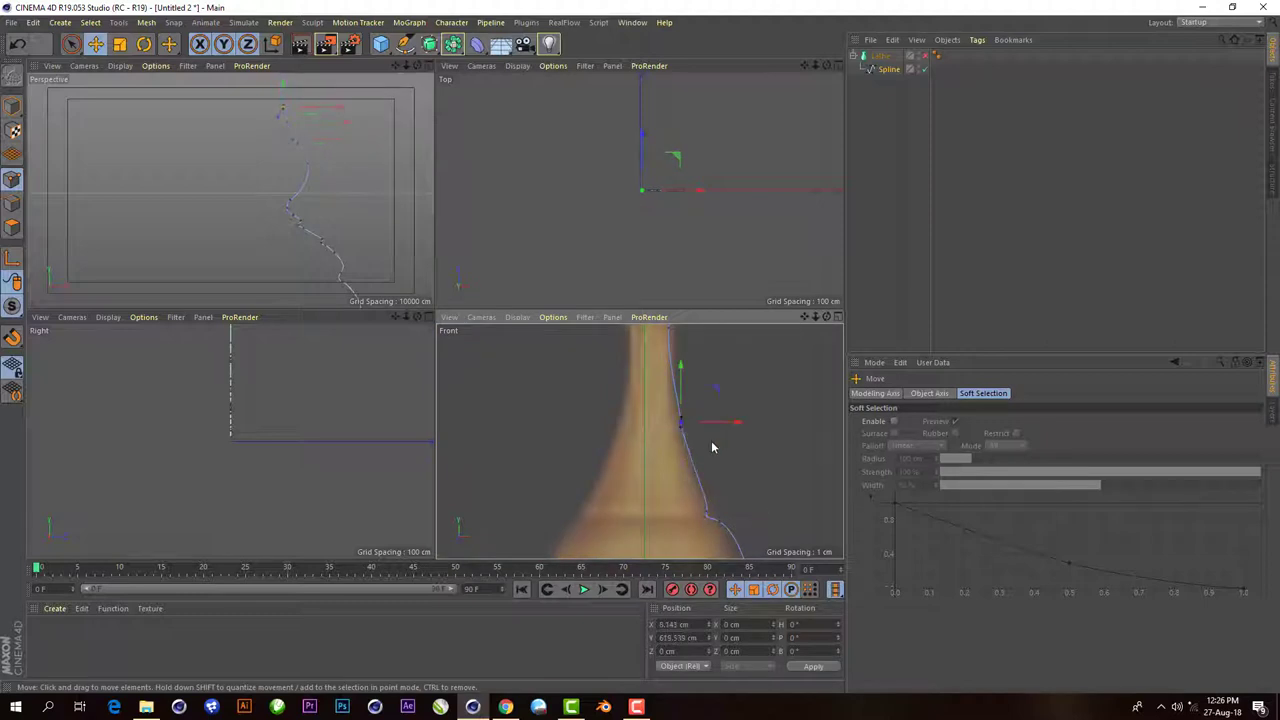
{"action": "left_click_drag", "start_coordinate": [695, 462], "coordinate": [714, 449]}
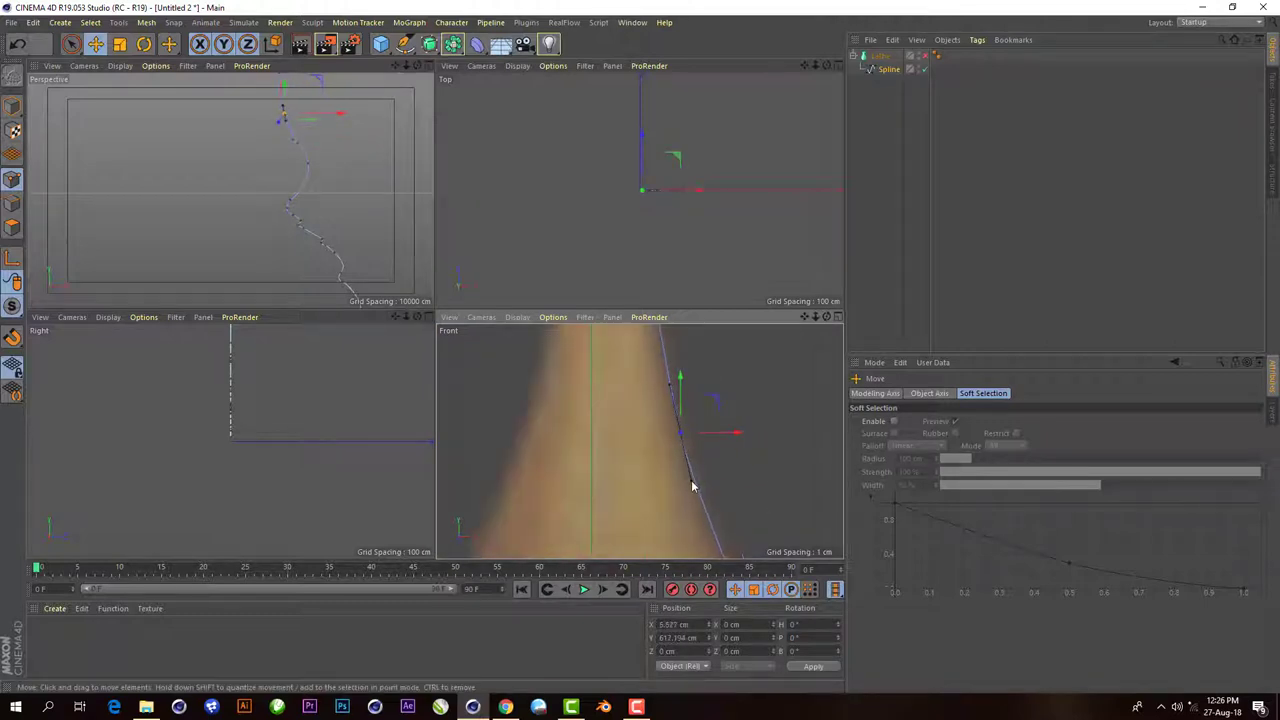
{"action": "scroll", "coordinate": [669, 468], "scroll_direction": "down", "scroll_amount": 5}
{"action": "left_click_drag", "start_coordinate": [670, 438], "coordinate": [680, 405]}
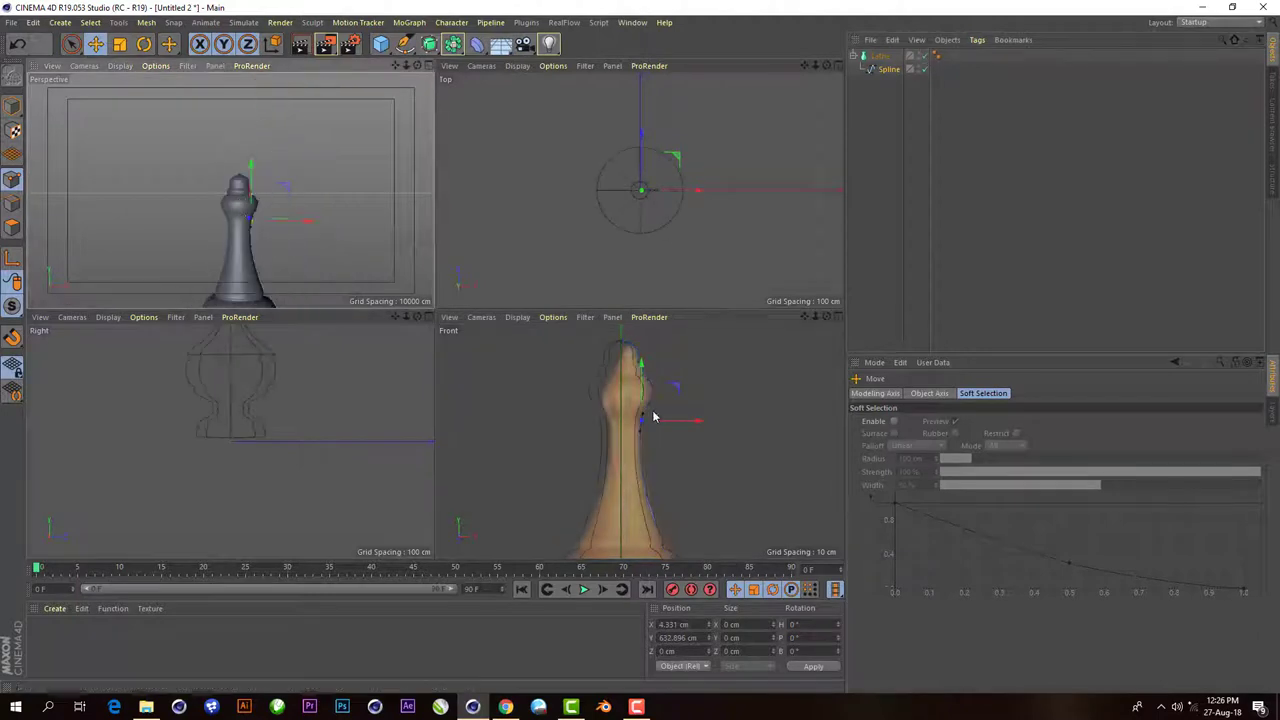
{"action": "scroll", "coordinate": [670, 422], "scroll_direction": "up", "scroll_amount": 5}
{"action": "left_click_drag", "start_coordinate": [690, 380], "coordinate": [704, 383]}
- Raise and fine-tune the top points to shape the finial, then re-enable the Lathe
{"action": "left_click", "coordinate": [923, 56]}
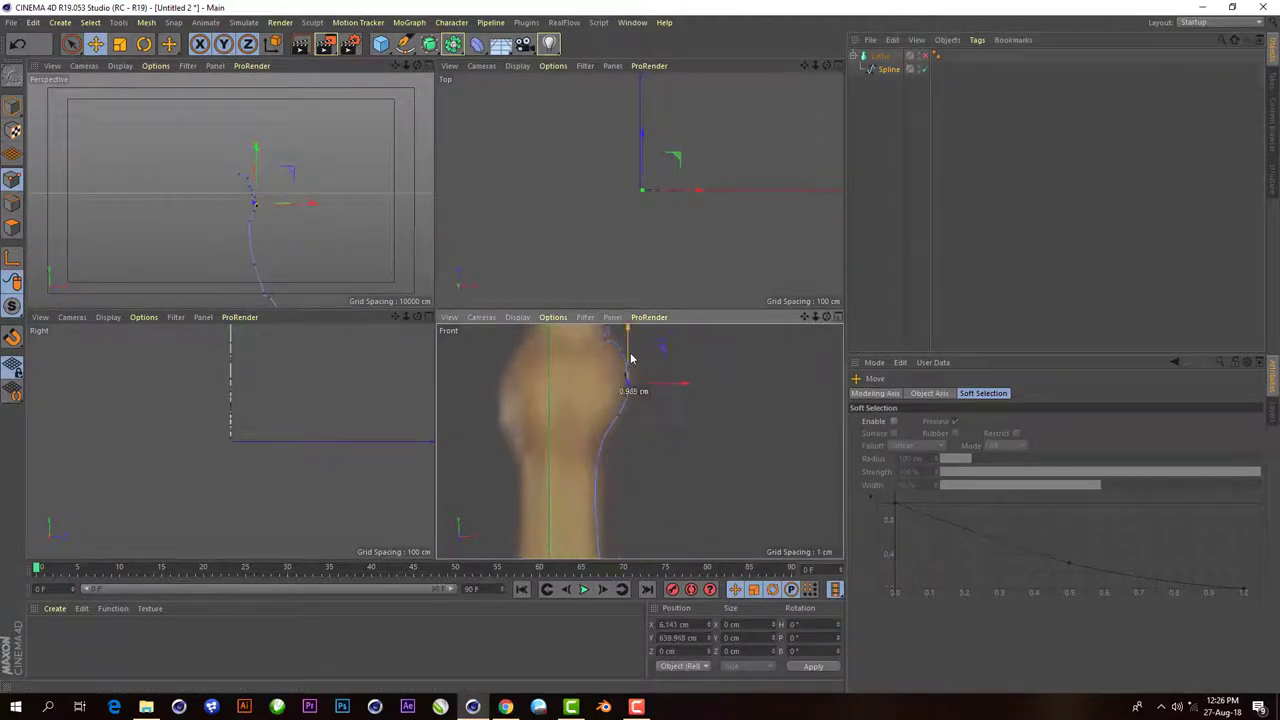
{"action": "left_click", "coordinate": [646, 451]}
{"action": "left_click_drag", "start_coordinate": [655, 438], "coordinate": [647, 383]}
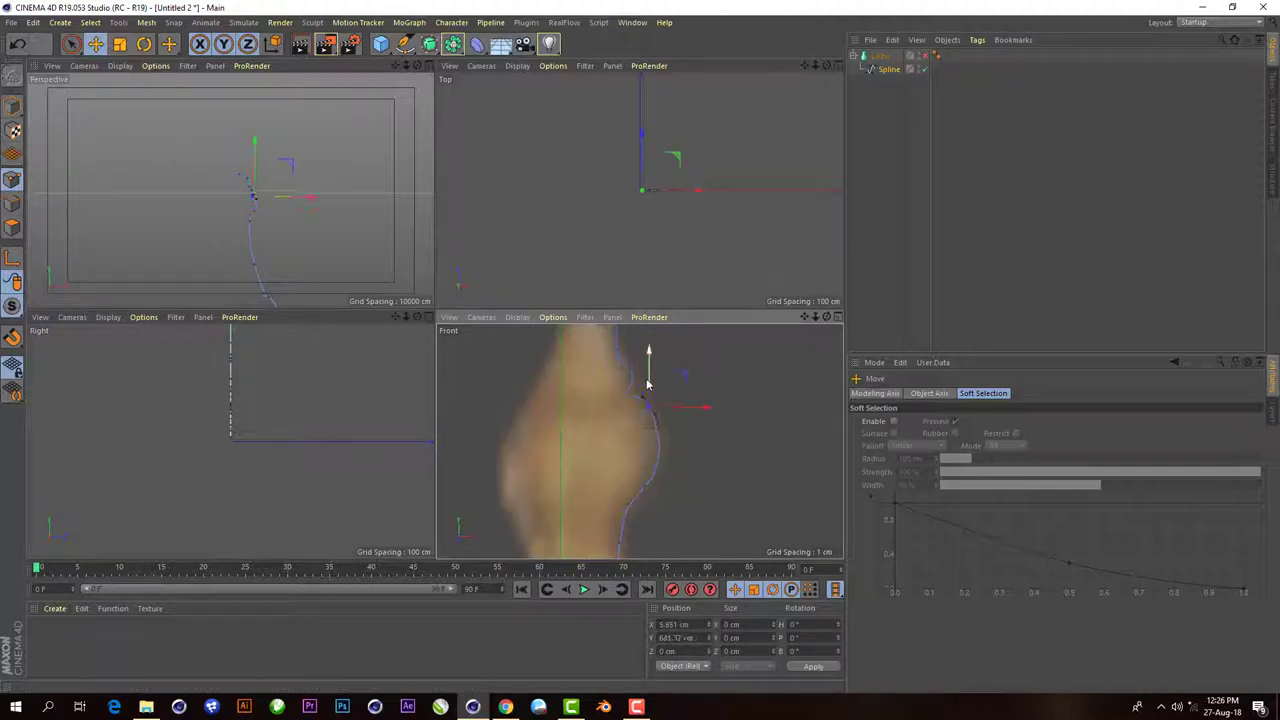
{"action": "scroll", "coordinate": [631, 397], "scroll_direction": "up", "scroll_amount": 3}
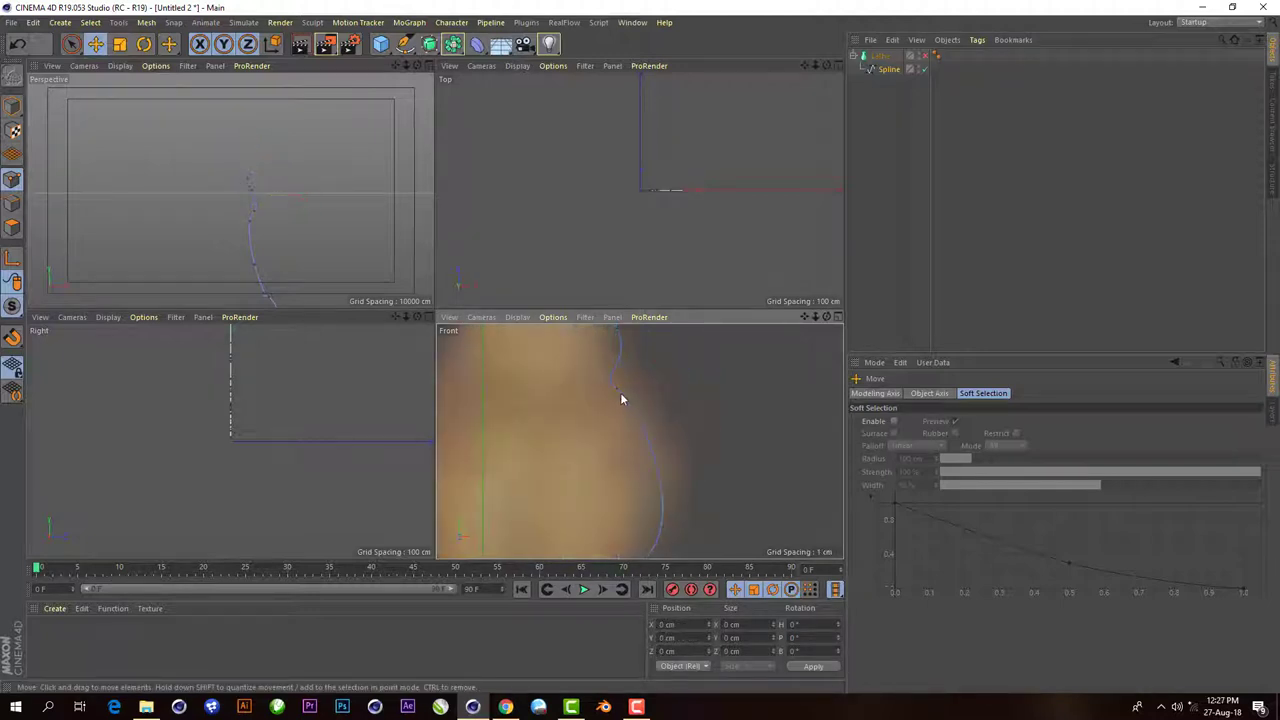
{"action": "scroll", "coordinate": [660, 400], "scroll_direction": "down", "scroll_amount": 3}
{"action": "left_click_drag", "start_coordinate": [663, 383], "coordinate": [647, 408]}
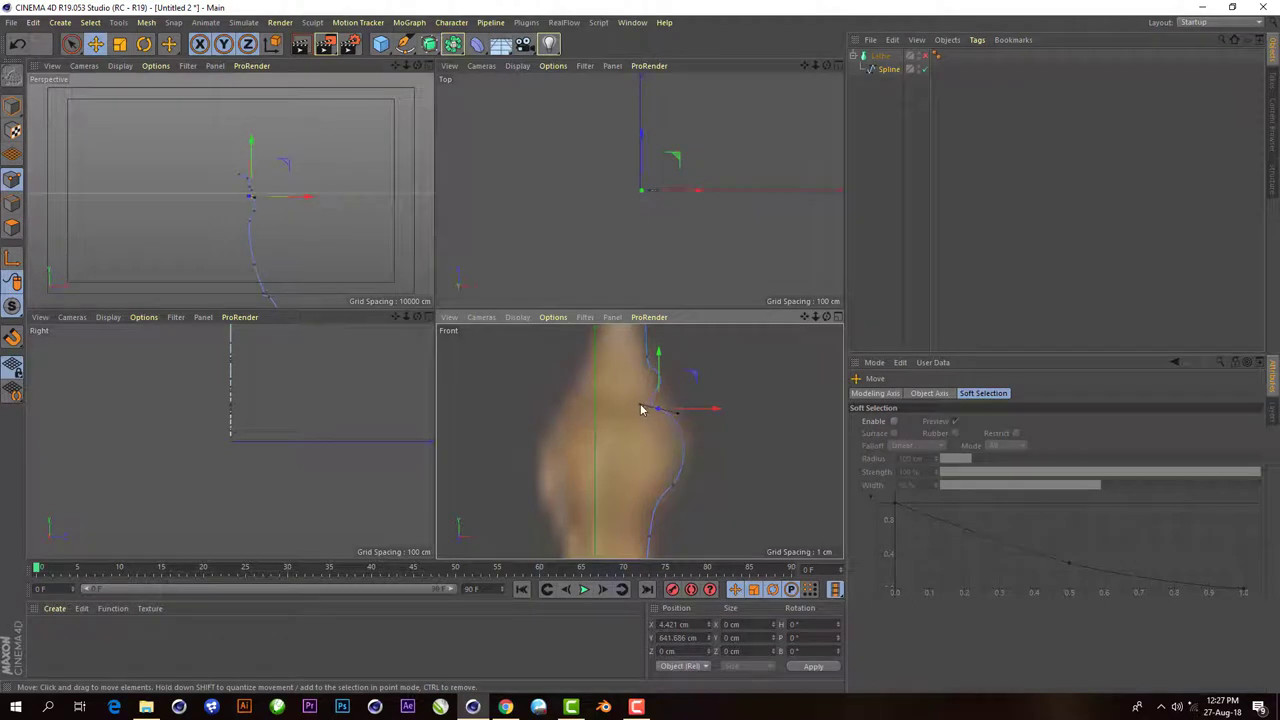
{"action": "scroll", "coordinate": [645, 410], "scroll_direction": "up", "scroll_amount": 2}
{"action": "scroll", "coordinate": [665, 420], "scroll_direction": "up", "scroll_amount": 2}
{"action": "mouse_move", "coordinate": [654, 466]}
{"action": "left_mouse_down"}
{"action": "mouse_move", "coordinate": [660, 412]}
{"action": "mouse_move", "coordinate": [686, 443]}
{"action": "mouse_move", "coordinate": [740, 369]}
{"action": "mouse_move", "coordinate": [652, 338]}
{"action": "left_mouse_up"}
{"action": "scroll", "coordinate": [700, 420], "scroll_direction": "down", "scroll_amount": 2}
{"action": "scroll", "coordinate": [741, 405], "scroll_direction": "down", "scroll_amount": 2}
{"action": "left_click", "coordinate": [924, 57]}
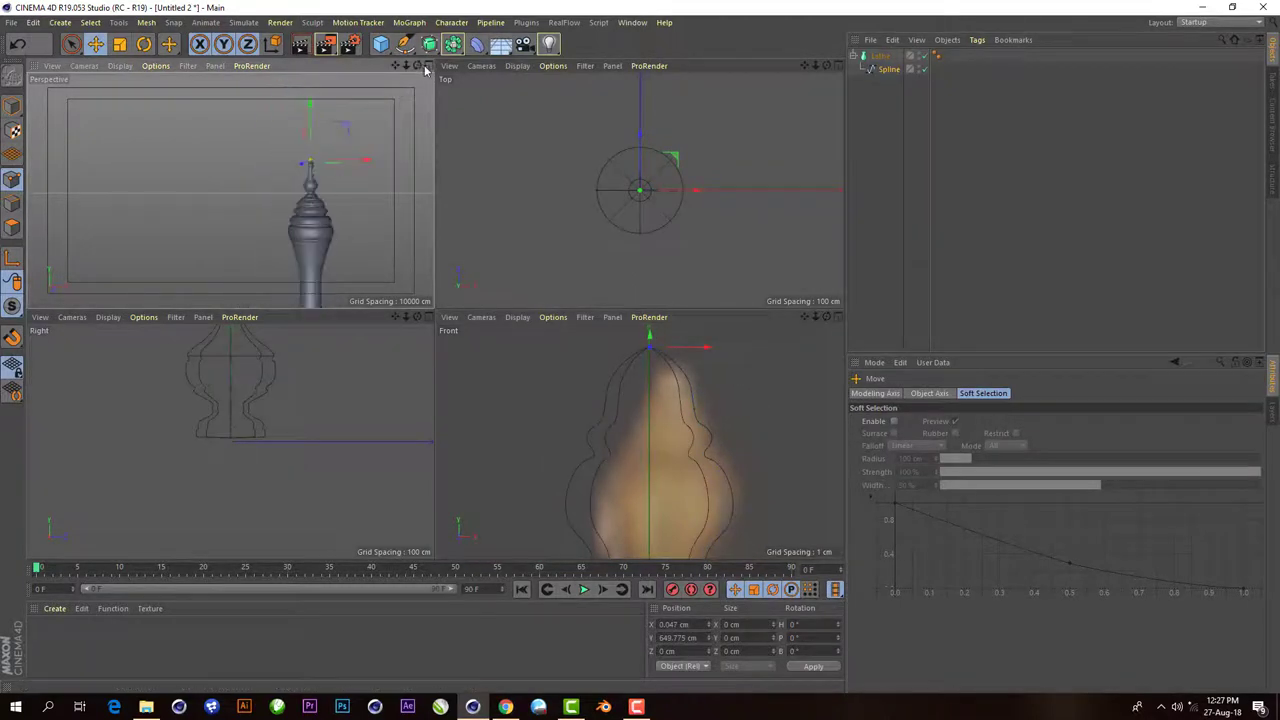
- Maximize the Perspective view, add Ambient Occlusion in Render Settings, and render the vase
{"action": "middle_click", "coordinate": [286, 129]}
{"action": "scroll", "coordinate": [448, 238], "scroll_direction": "up", "scroll_amount": 1}
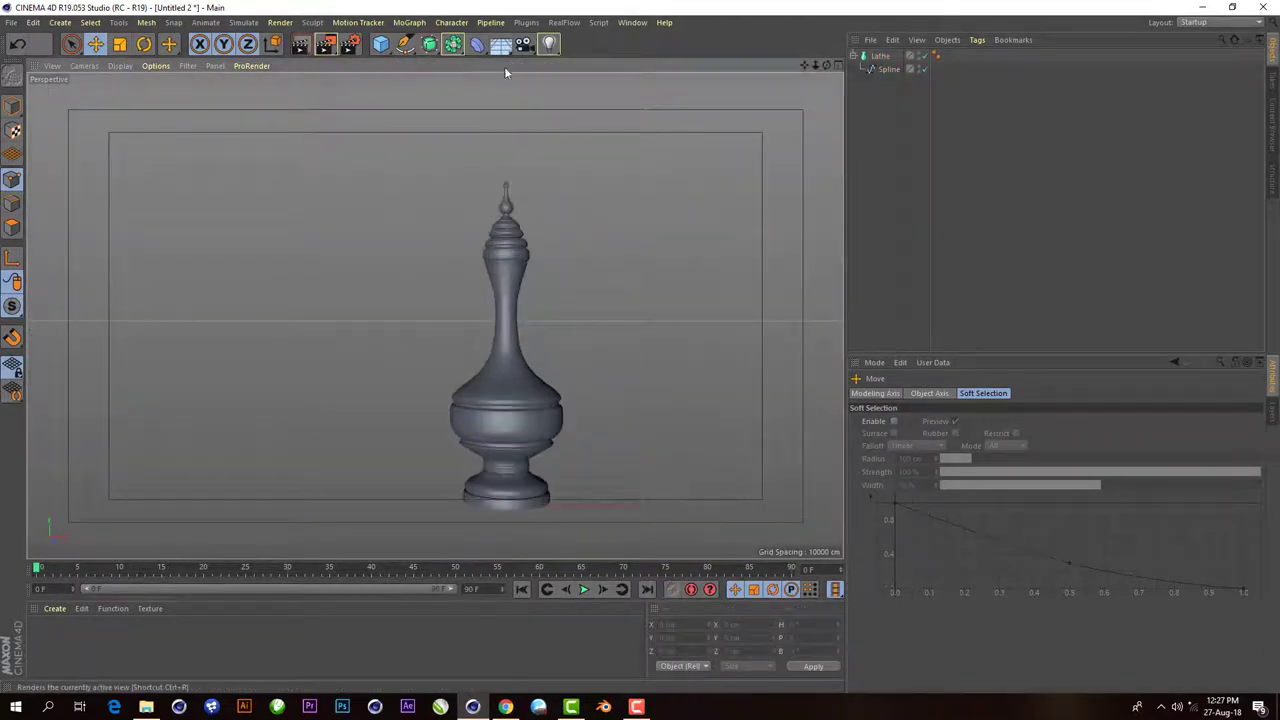
{"action": "key", "text": "ctrl+r"}
{"action": "key", "text": "ctrl+b"}
{"action": "left_click", "coordinate": [100, 244]}
{"action": "left_click", "coordinate": [168, 329]}
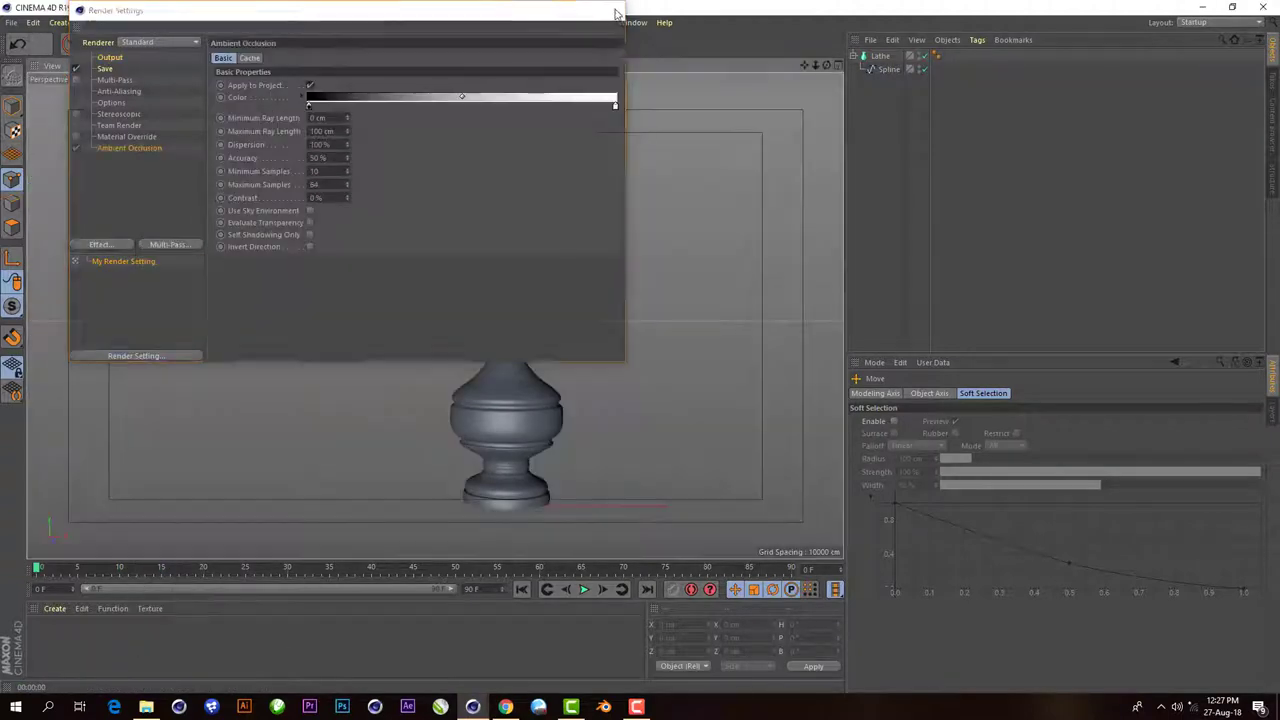
{"action": "left_click", "coordinate": [616, 12]}
{"action": "left_click", "coordinate": [318, 43]}
- Save the scene as 'Tea pot.c4d'
{"action": "key", "text": "ctrl+s"}
{"action": "type", "text": "T"}
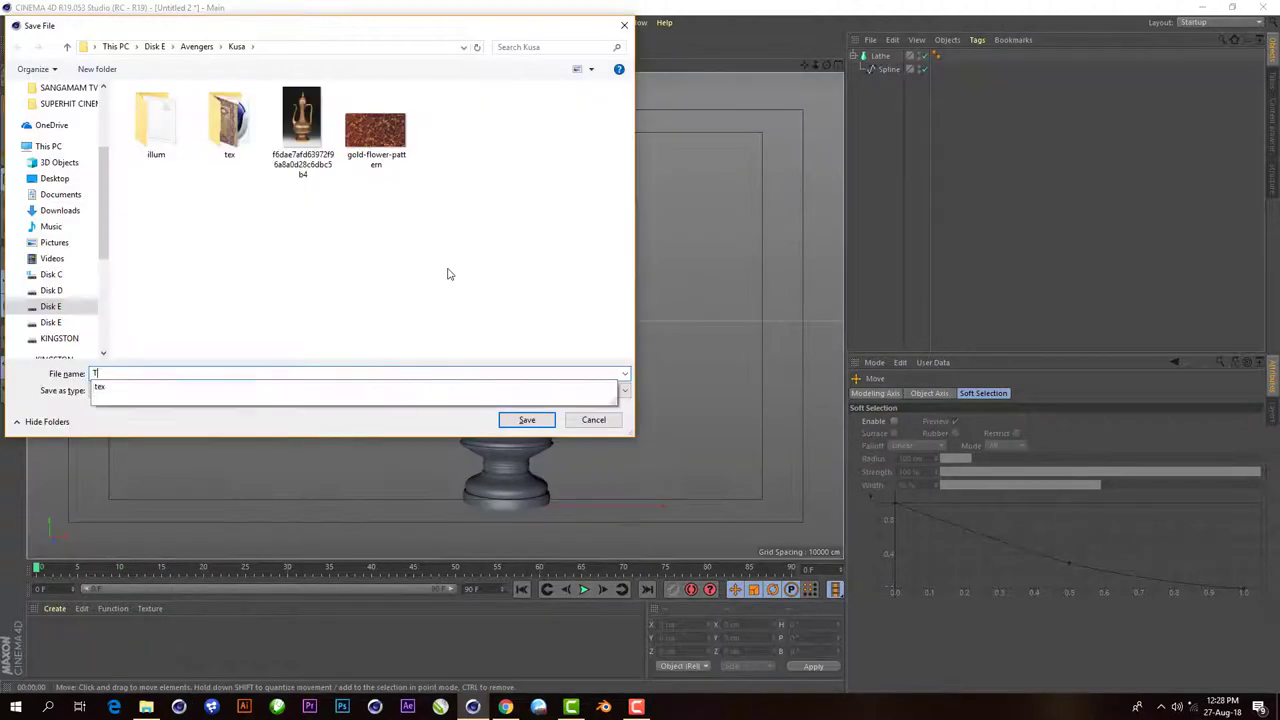
{"action": "type", "text": "ea pot"}
{"action": "key", "text": "Return"}
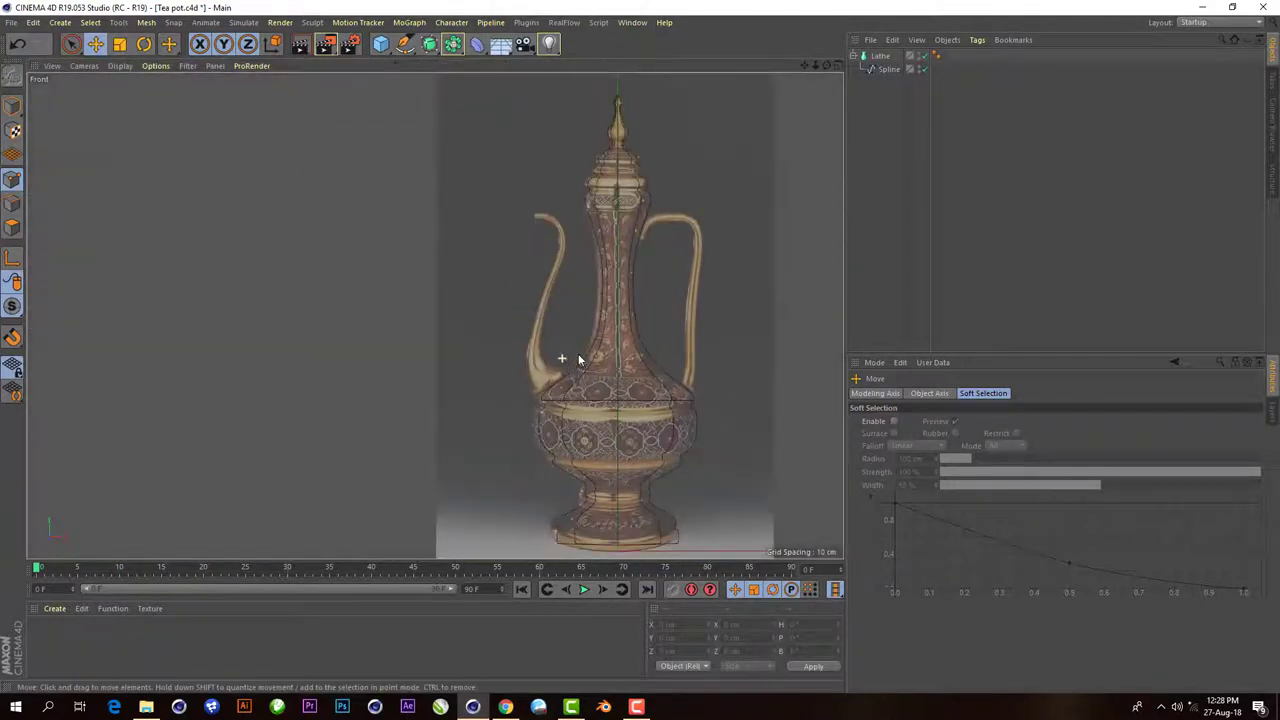
- Trace the spout's curve in the Front view with a three-point spline from shoulder to tip
{"action": "scroll", "coordinate": [552, 418], "scroll_direction": "up", "scroll_amount": 2}
{"action": "scroll", "coordinate": [543, 410], "scroll_direction": "up", "scroll_amount": 2}
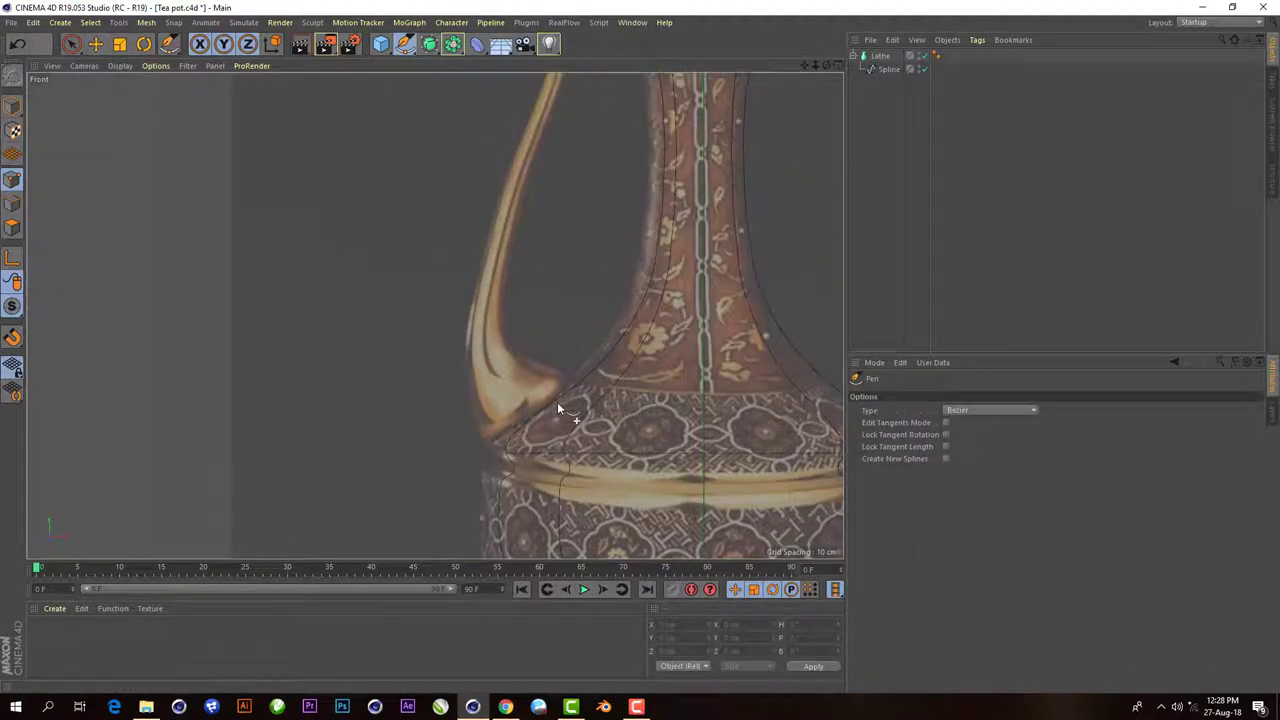
{"action": "left_click", "coordinate": [549, 404]}
{"action": "left_click", "coordinate": [492, 266]}
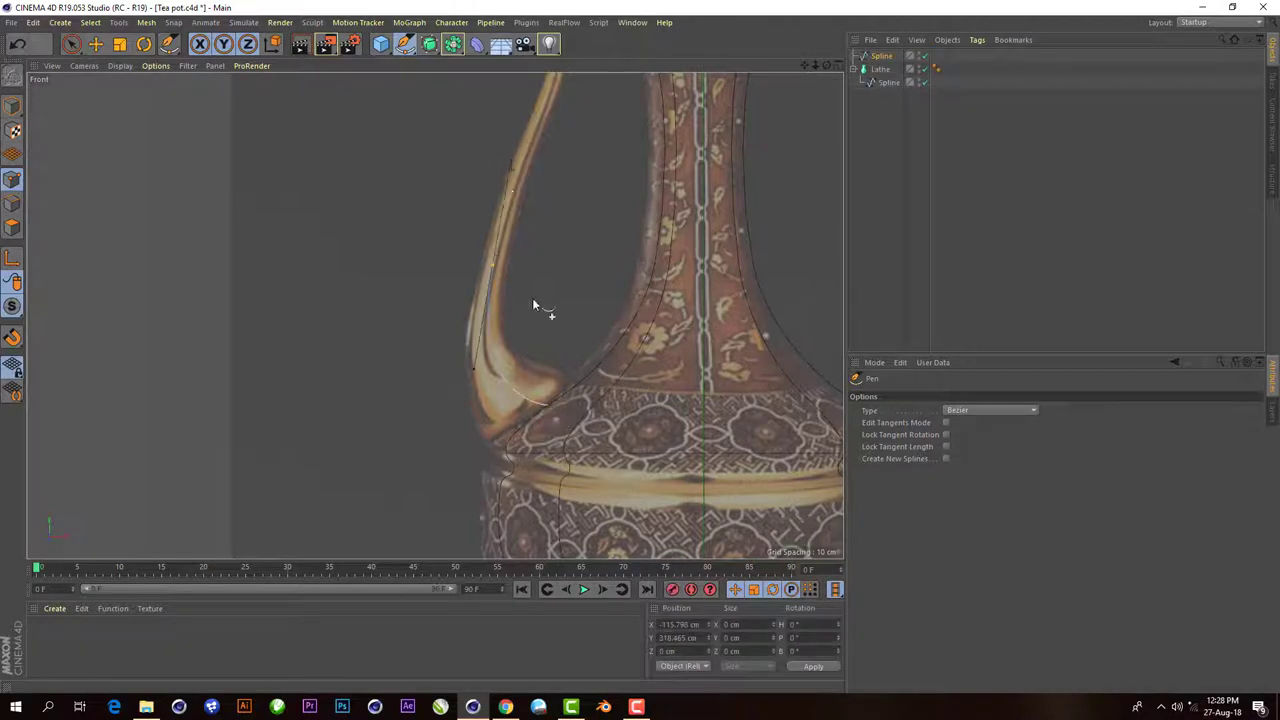
{"action": "scroll", "coordinate": [532, 298], "scroll_direction": "down", "scroll_amount": 3}
{"action": "left_click", "coordinate": [527, 277]}
{"action": "scroll", "coordinate": [516, 186], "scroll_direction": "up", "scroll_amount": 2}
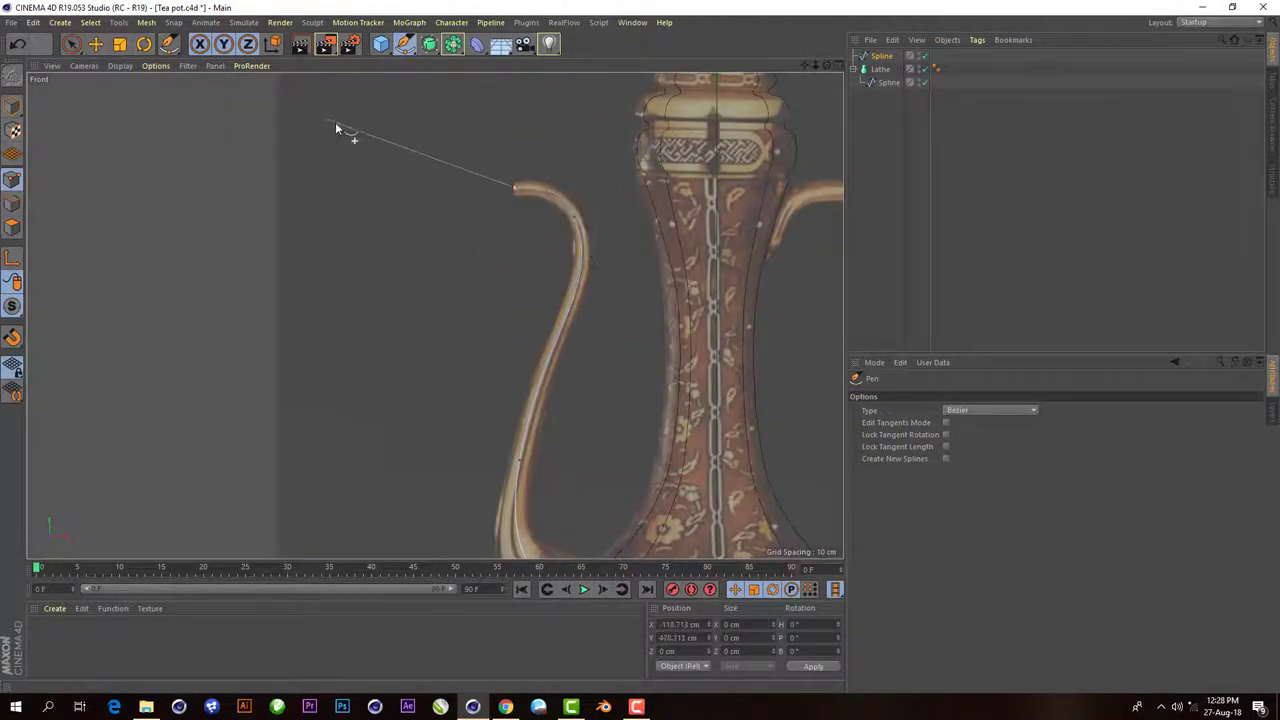
{"action": "key", "text": "e"}
{"action": "scroll", "coordinate": [713, 294], "scroll_direction": "down", "scroll_amount": 3}
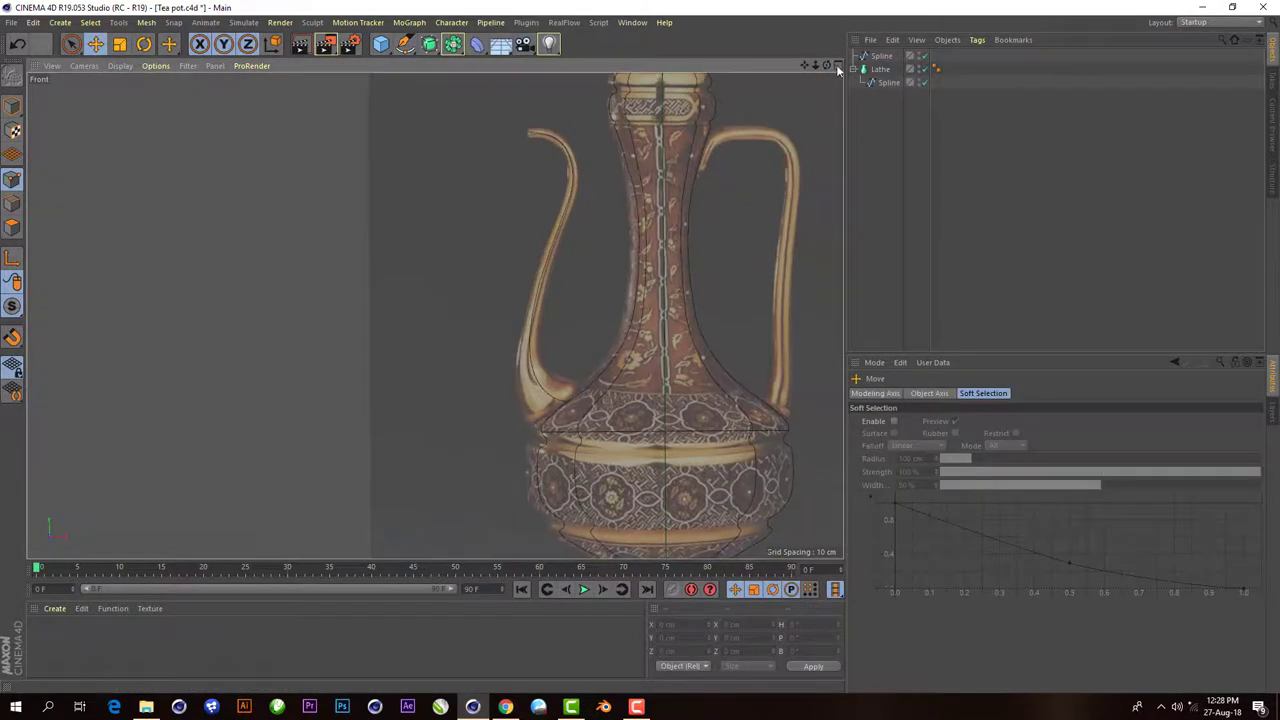
- Add a circle spline with a 5 cm radius
{"action": "left_click", "coordinate": [838, 68]}
{"action": "middle_click", "coordinate": [736, 354]}
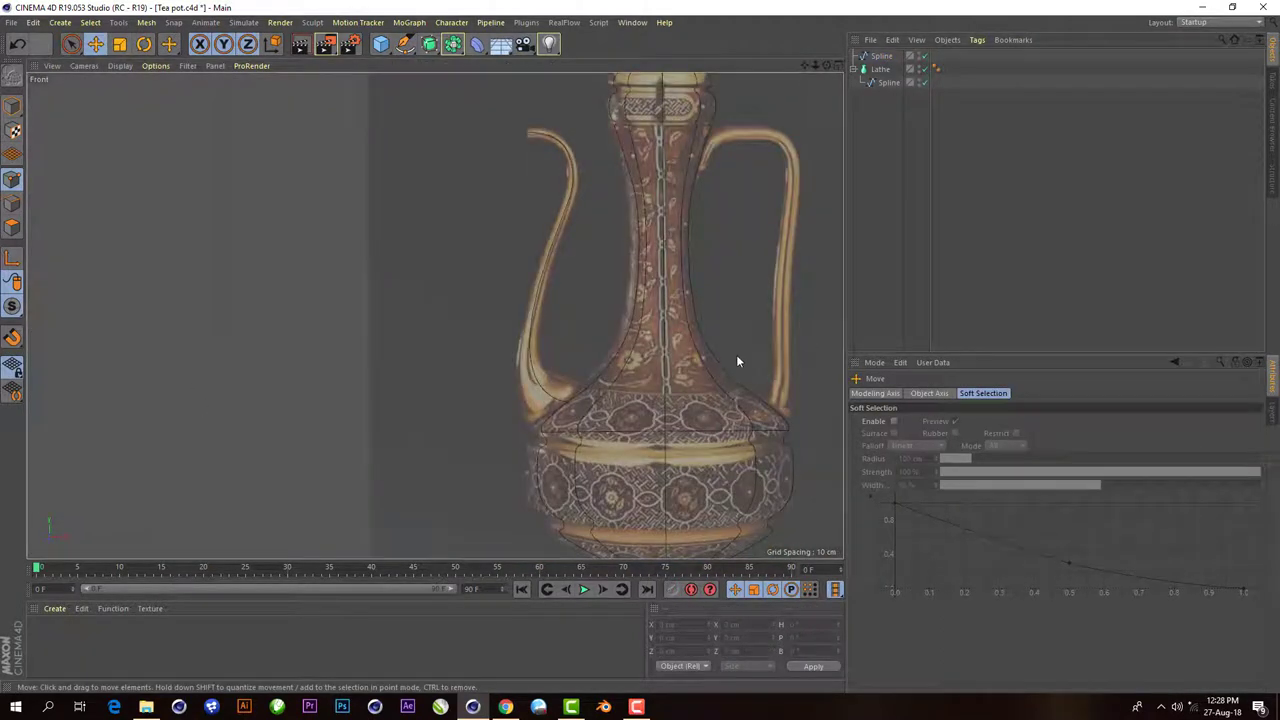
{"action": "left_click", "coordinate": [838, 66]}
{"action": "middle_click", "coordinate": [400, 180]}
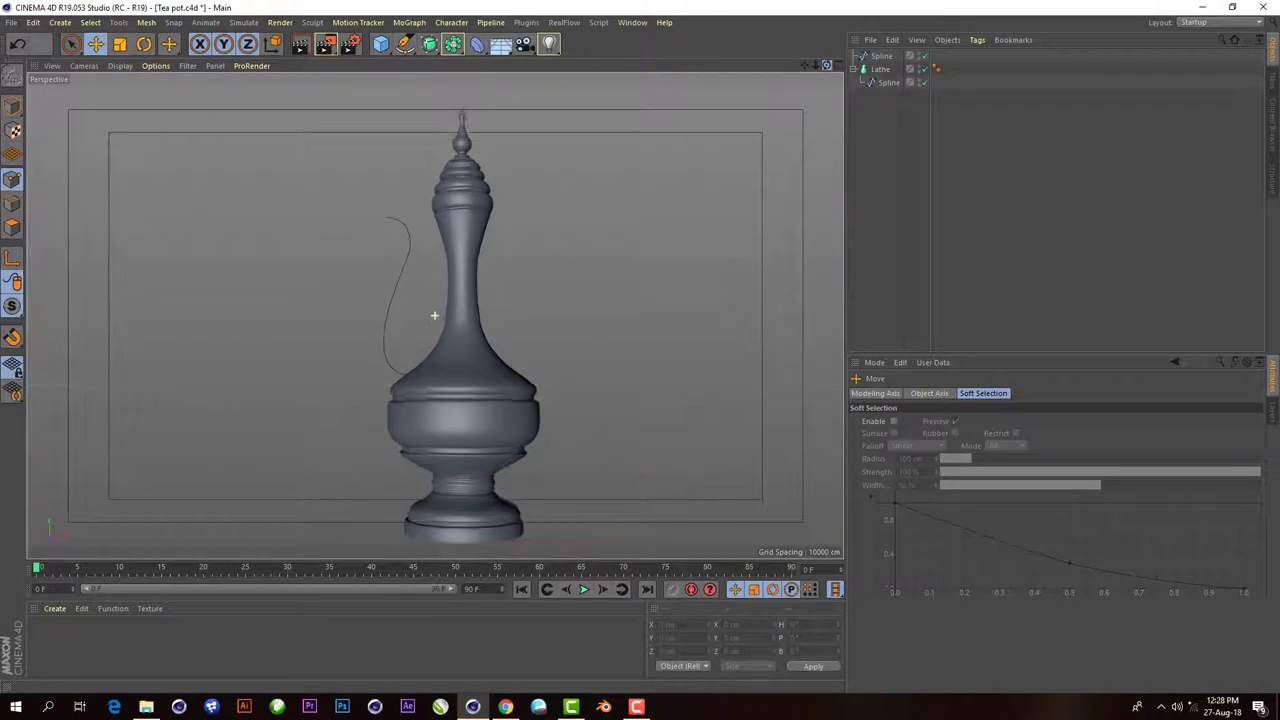
{"action": "left_click", "coordinate": [405, 44]}
{"action": "left_click", "coordinate": [555, 86]}
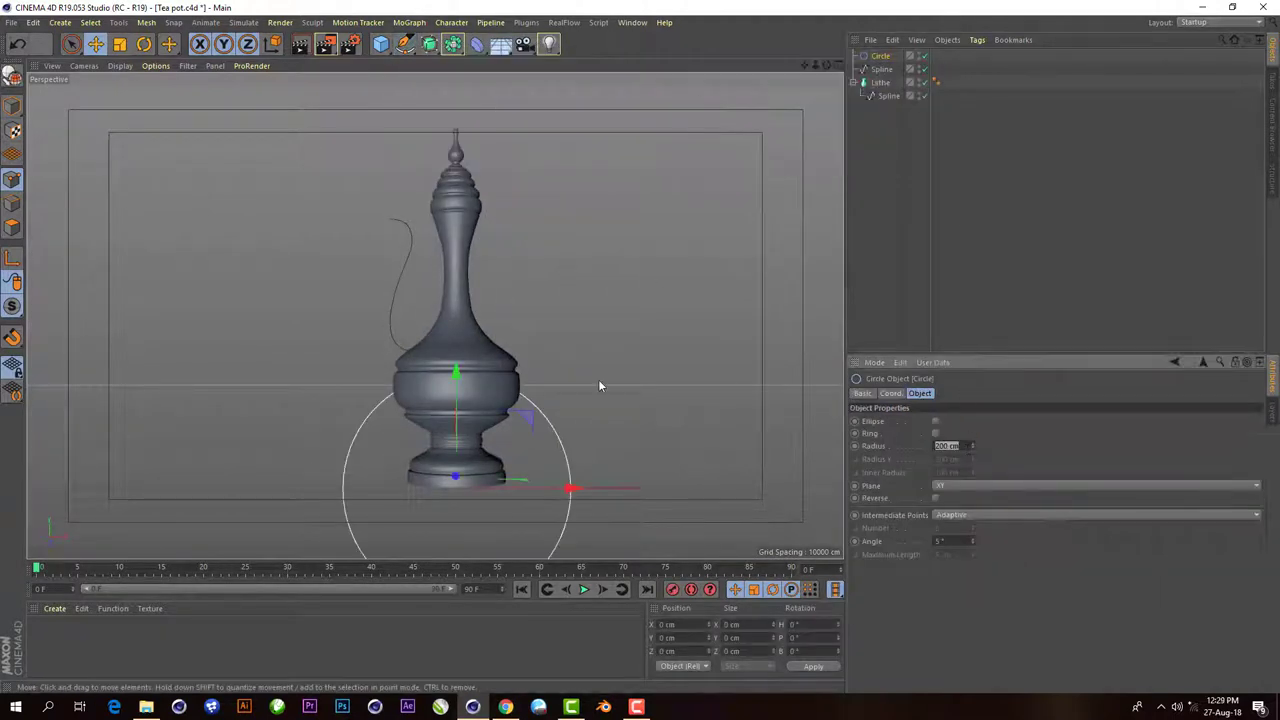
{"action": "type", "text": "5"}
{"action": "key", "text": "Return"}
- Sweep the circle along the spline, then enlarge the circle radius to thicken the tube
{"action": "left_click", "coordinate": [429, 44]}
{"action": "left_click", "coordinate": [470, 108]}
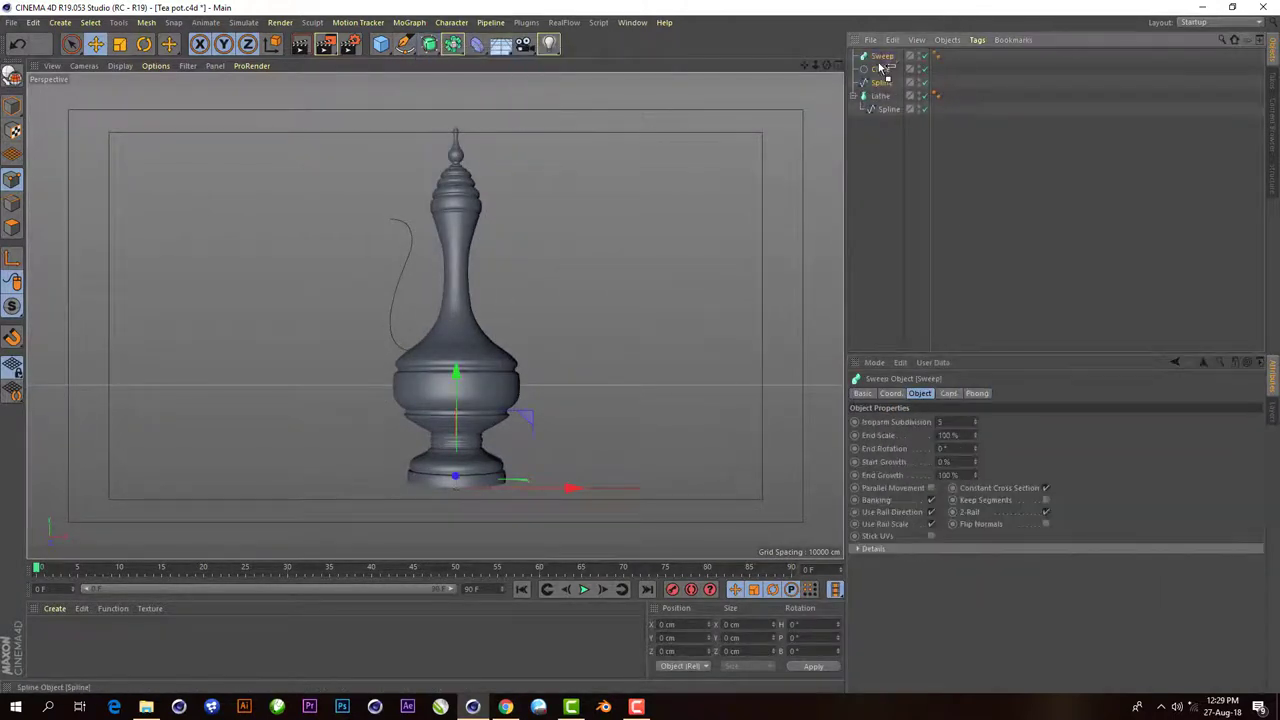
{"action": "left_click_drag", "start_coordinate": [884, 82], "coordinate": [880, 56]}
{"action": "scroll", "coordinate": [397, 285], "scroll_direction": "up", "scroll_amount": 3}
{"action": "scroll", "coordinate": [397, 285], "scroll_direction": "up", "scroll_amount": 2}
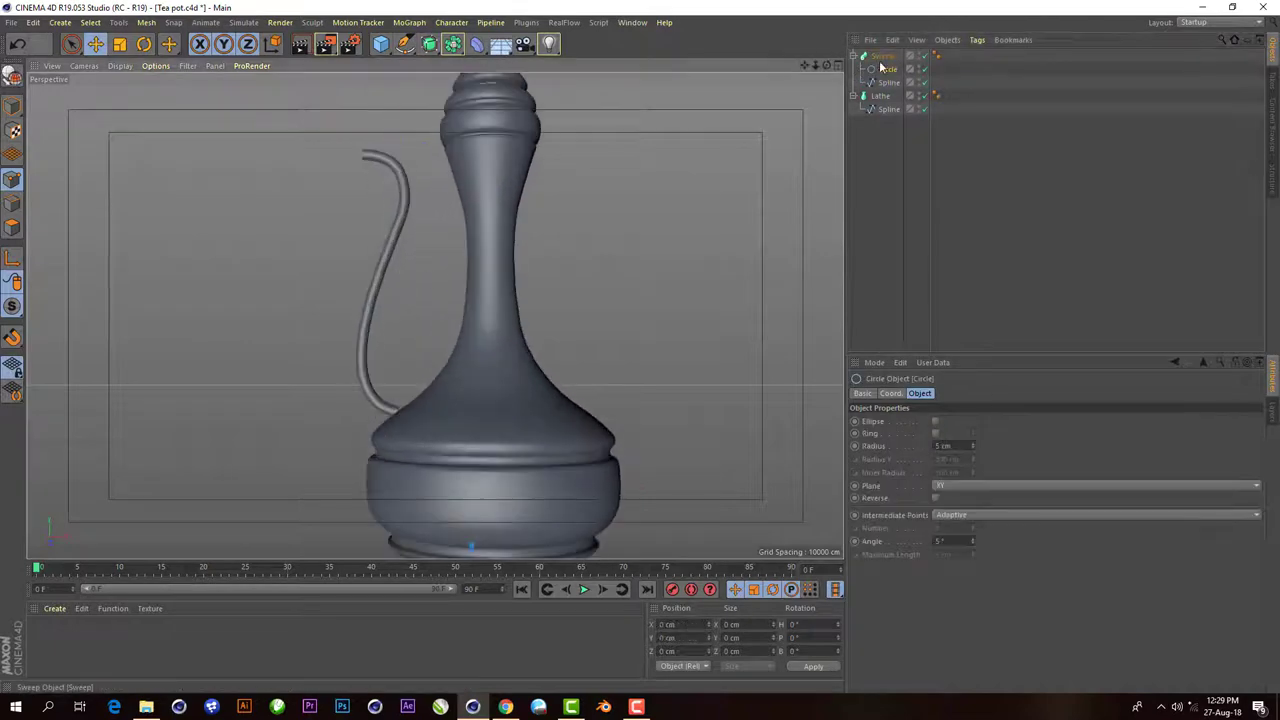
{"action": "left_click", "coordinate": [888, 82]}
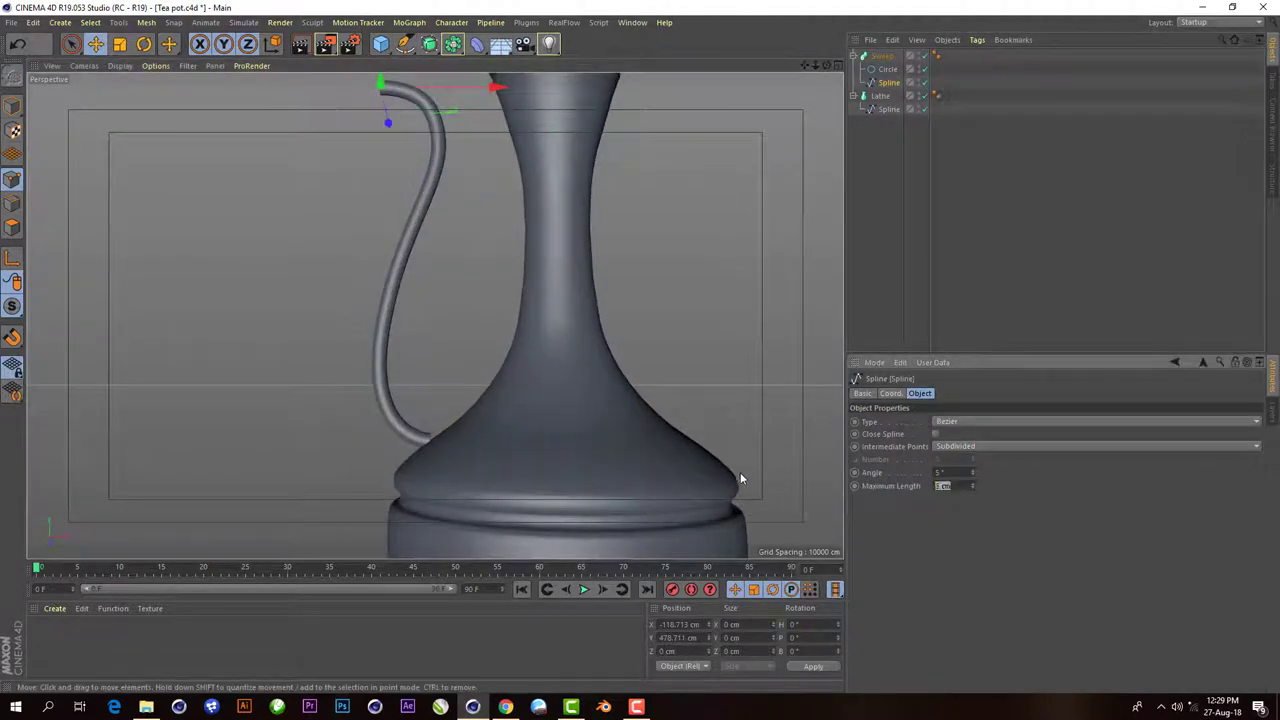
{"action": "left_click_drag", "start_coordinate": [971, 445], "coordinate": [289, 230]}
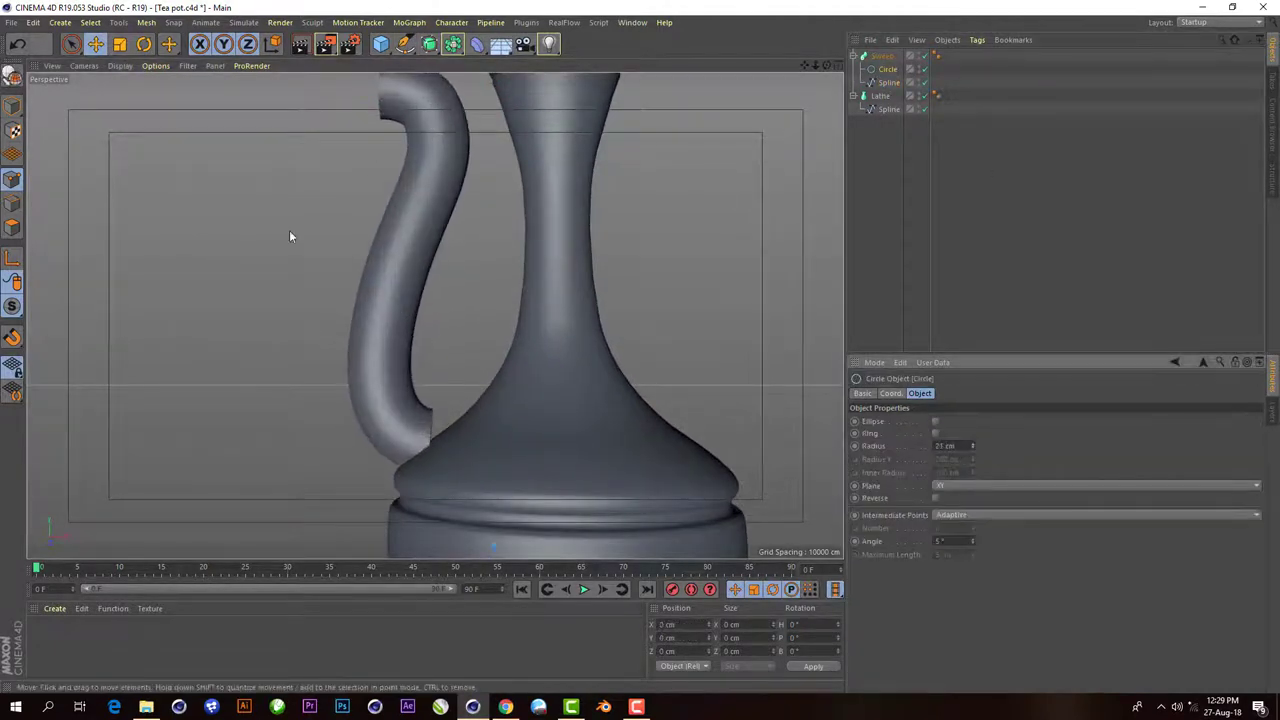
{"action": "scroll", "coordinate": [289, 230], "scroll_direction": "down", "scroll_amount": 5}
{"action": "left_click", "coordinate": [838, 65]}
- Select the spline under the Sweep and switch to editing its points
{"action": "left_click", "coordinate": [888, 82]}
{"action": "scroll", "coordinate": [666, 477], "scroll_direction": "up", "scroll_amount": 3}
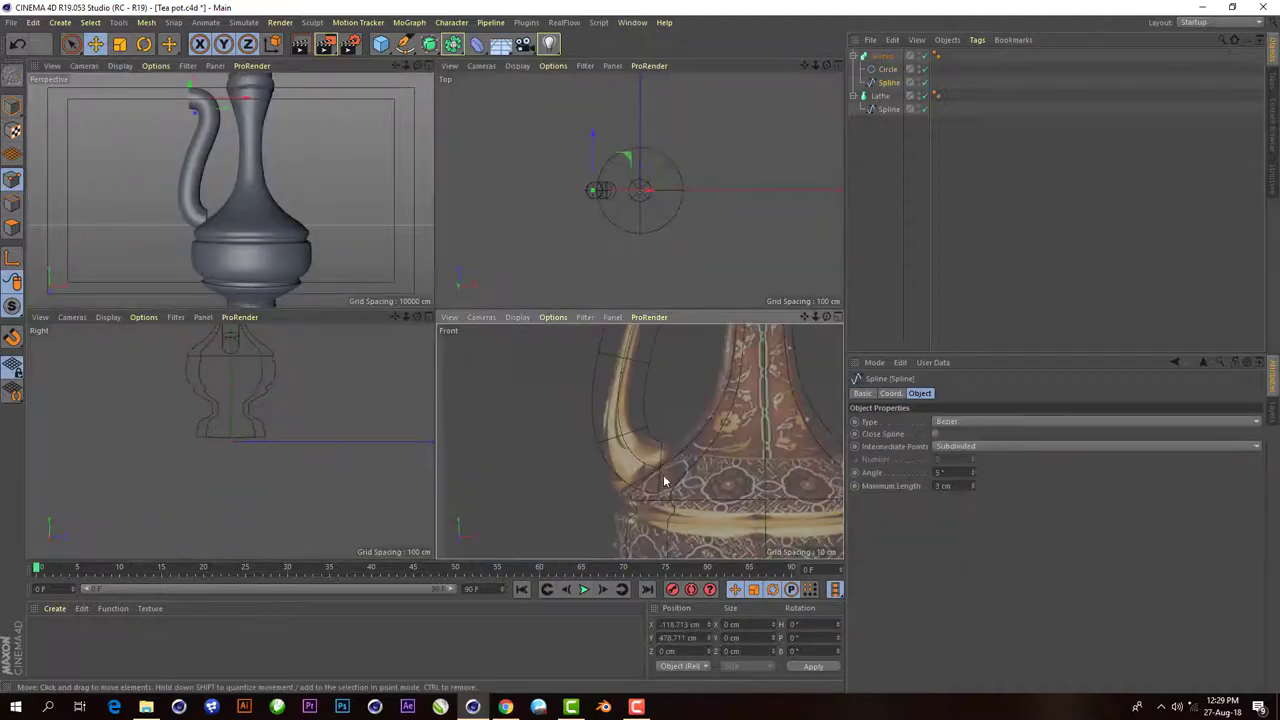
{"action": "scroll", "coordinate": [603, 423], "scroll_direction": "up", "scroll_amount": 3}
{"action": "scroll", "coordinate": [640, 389], "scroll_direction": "up", "scroll_amount": 3}
{"action": "scroll", "coordinate": [609, 467], "scroll_direction": "up", "scroll_amount": 3}
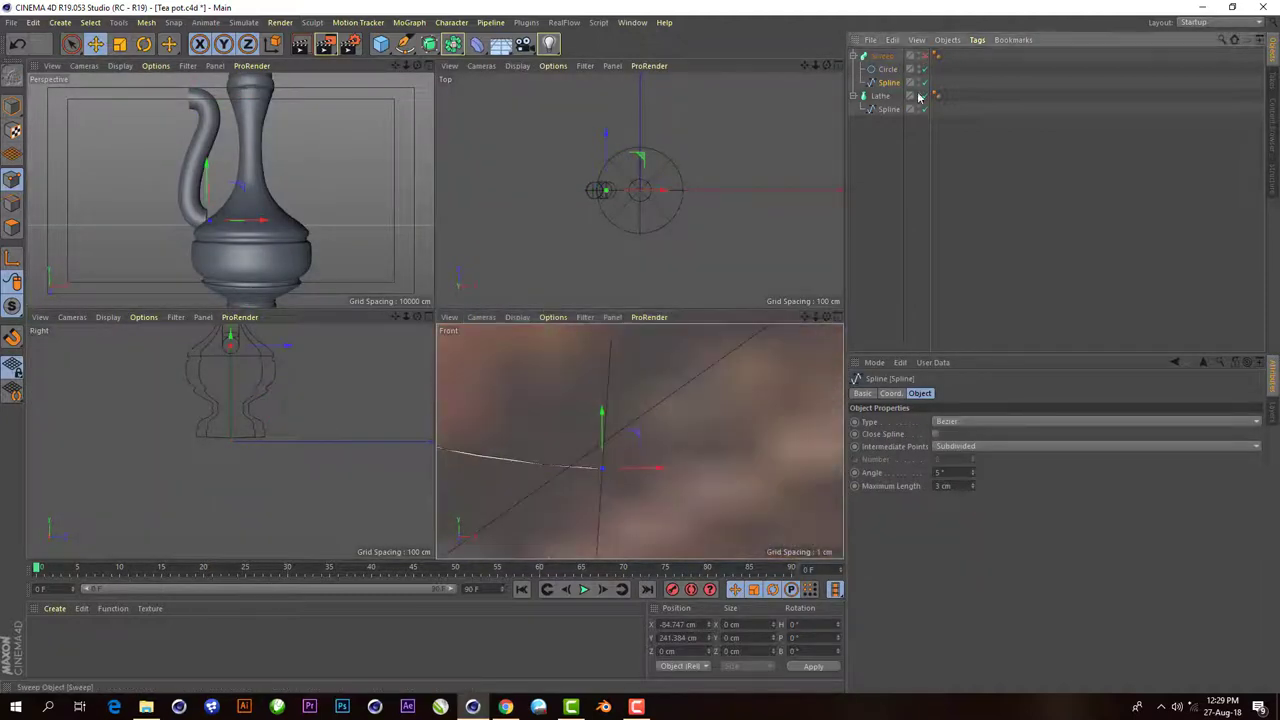
{"action": "scroll", "coordinate": [609, 467], "scroll_direction": "up", "scroll_amount": 5}
{"action": "key", "text": "9"}
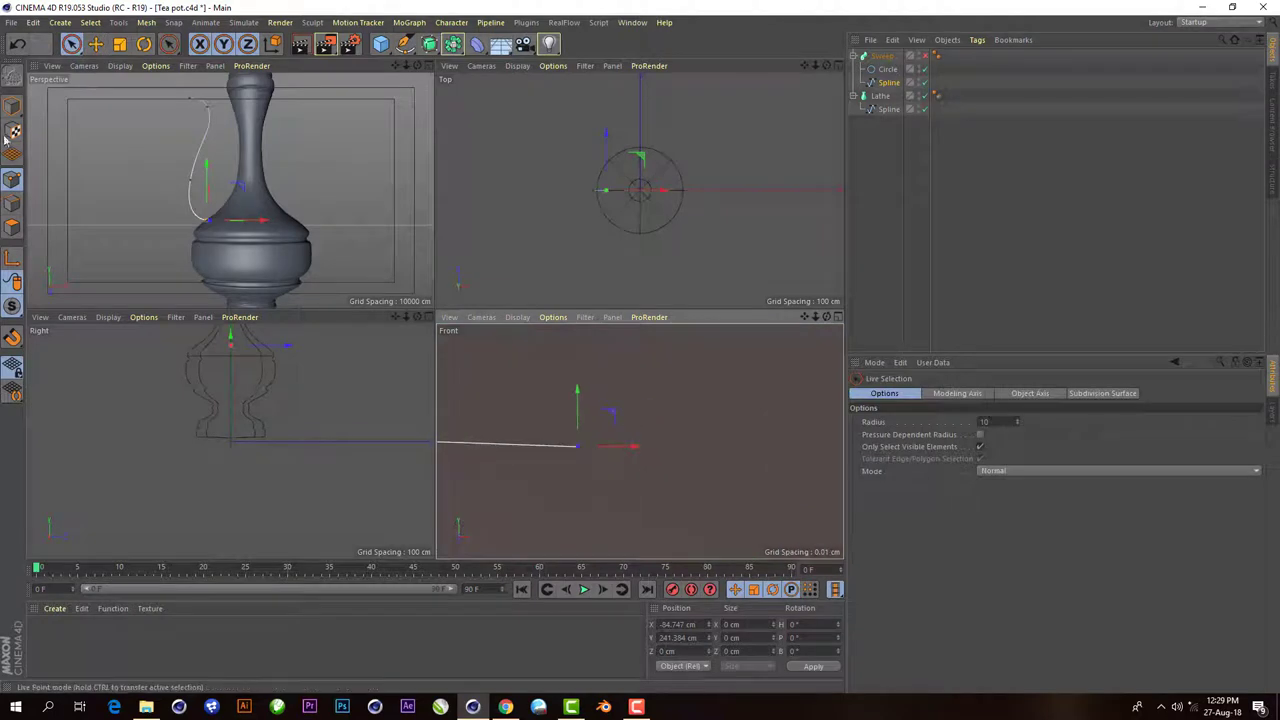
{"action": "key", "text": "e"}
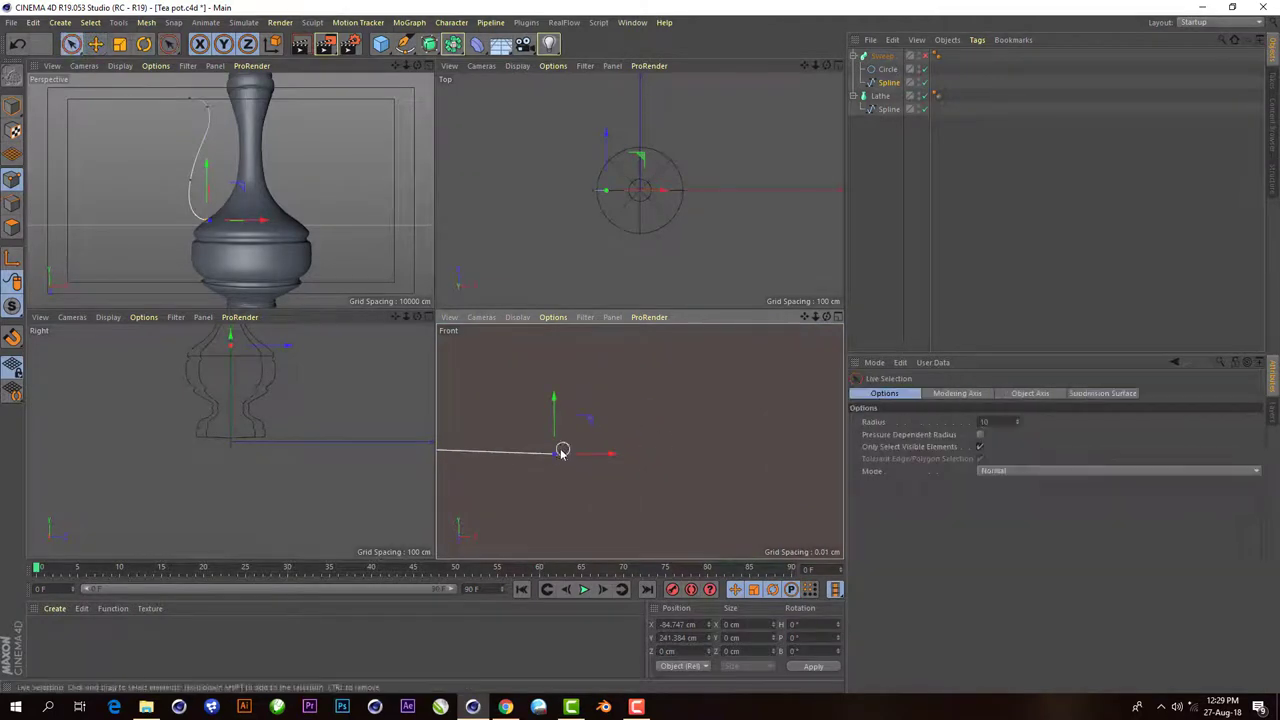
- With the sweep shown, drag the spline's lower end point onto the ewer body
{"action": "right_click", "coordinate": [563, 449]}
{"action": "left_click", "coordinate": [605, 340]}
{"action": "scroll", "coordinate": [580, 451], "scroll_direction": "down", "scroll_amount": 10}
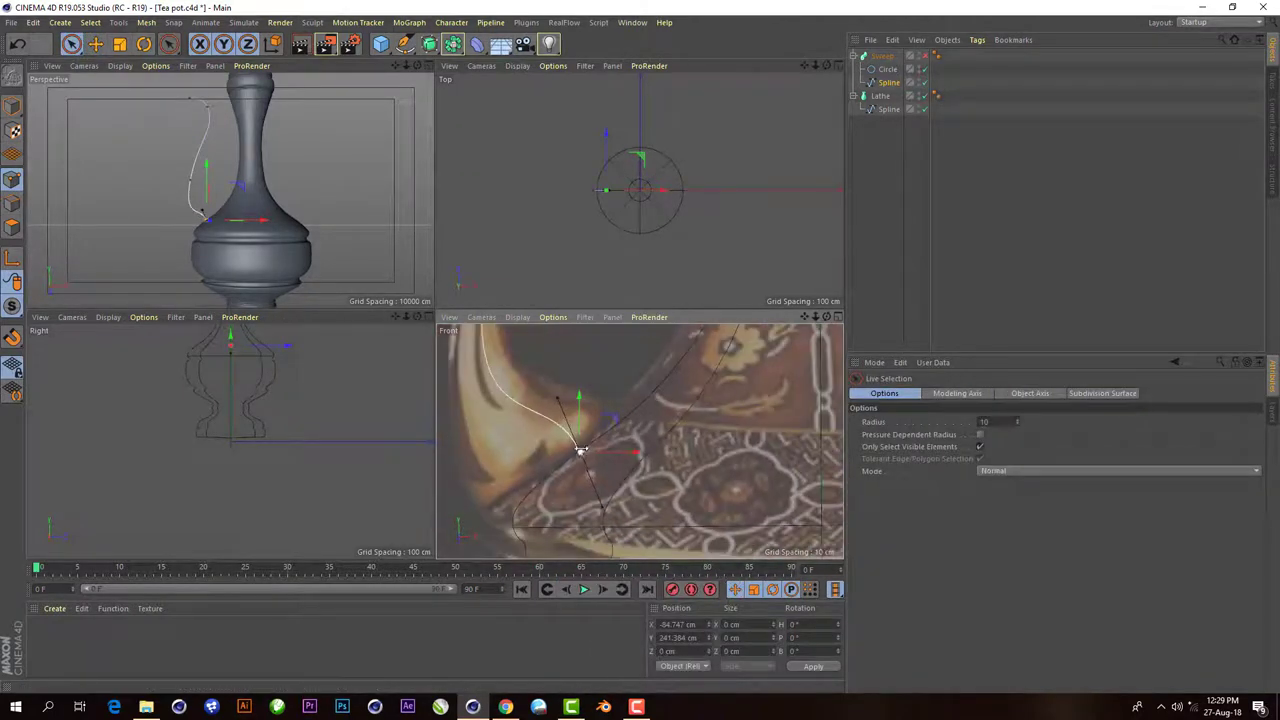
{"action": "left_click", "coordinate": [95, 44]}
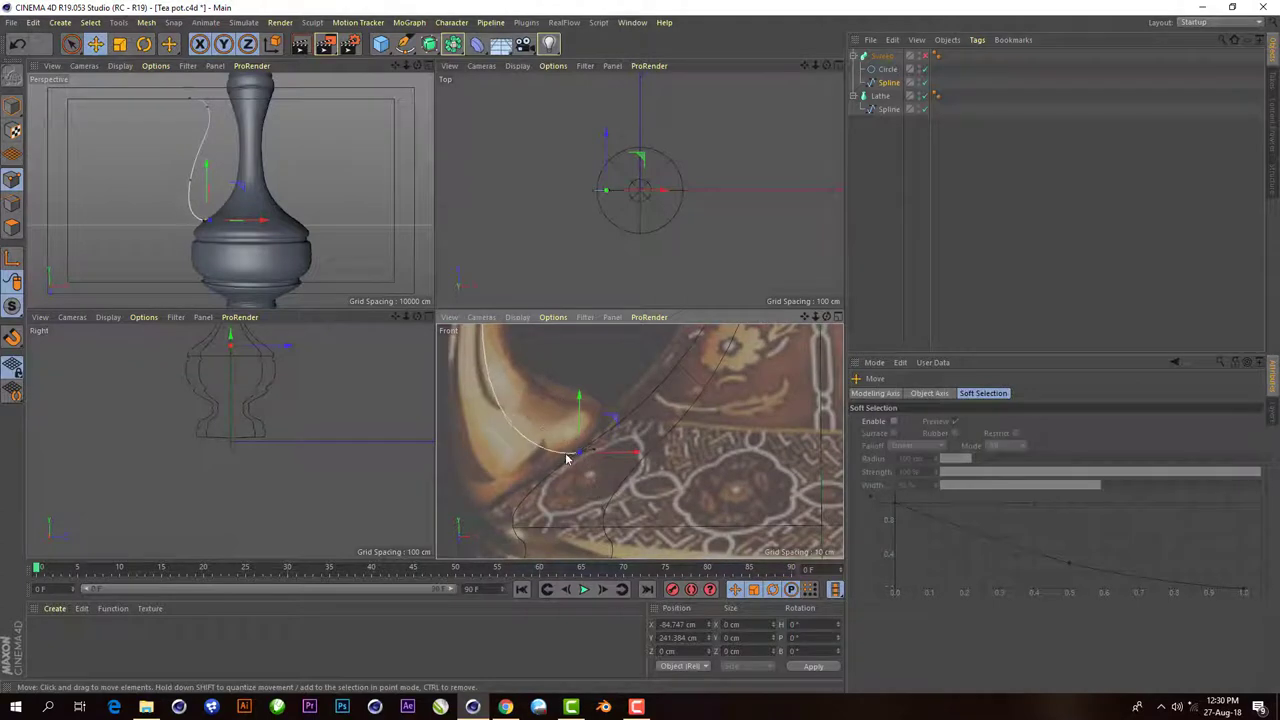
{"action": "left_click", "coordinate": [923, 56]}
{"action": "scroll", "coordinate": [575, 470], "scroll_direction": "up", "scroll_amount": 3}
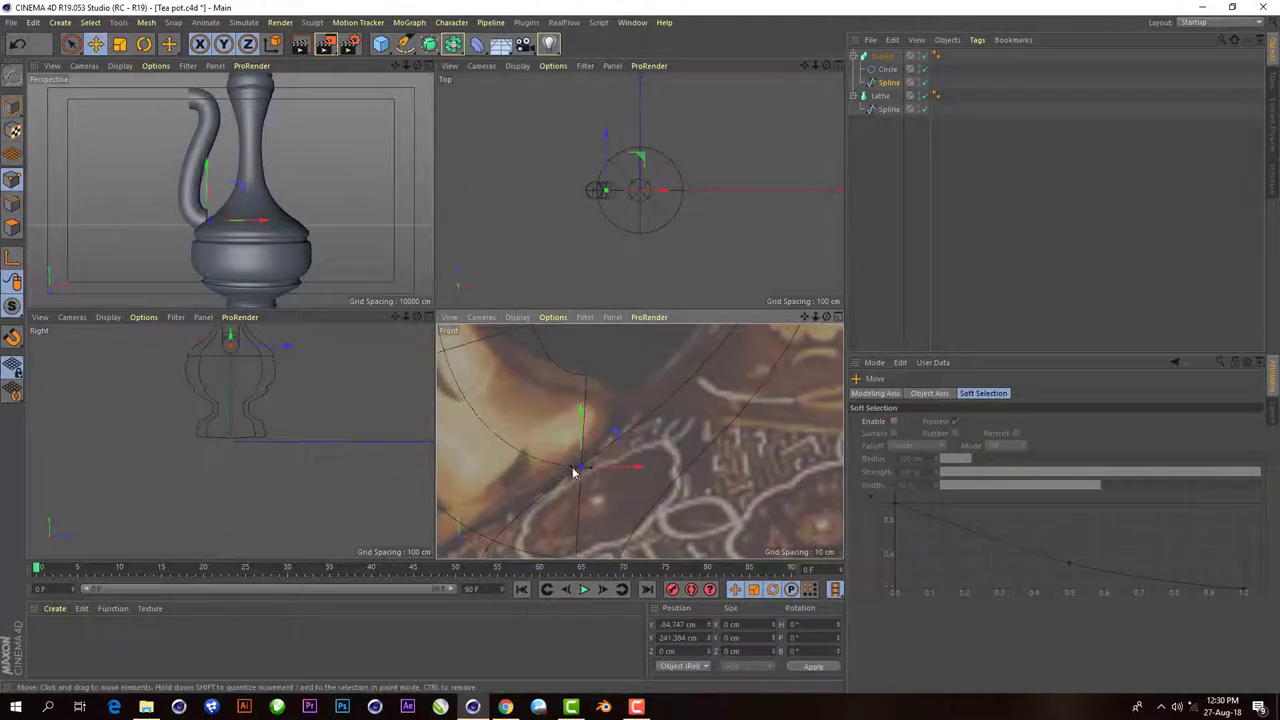
{"action": "mouse_move", "coordinate": [629, 481]}
{"action": "left_mouse_down"}
{"action": "mouse_move", "coordinate": [606, 423]}
{"action": "mouse_move", "coordinate": [647, 481]}
{"action": "left_mouse_up"}
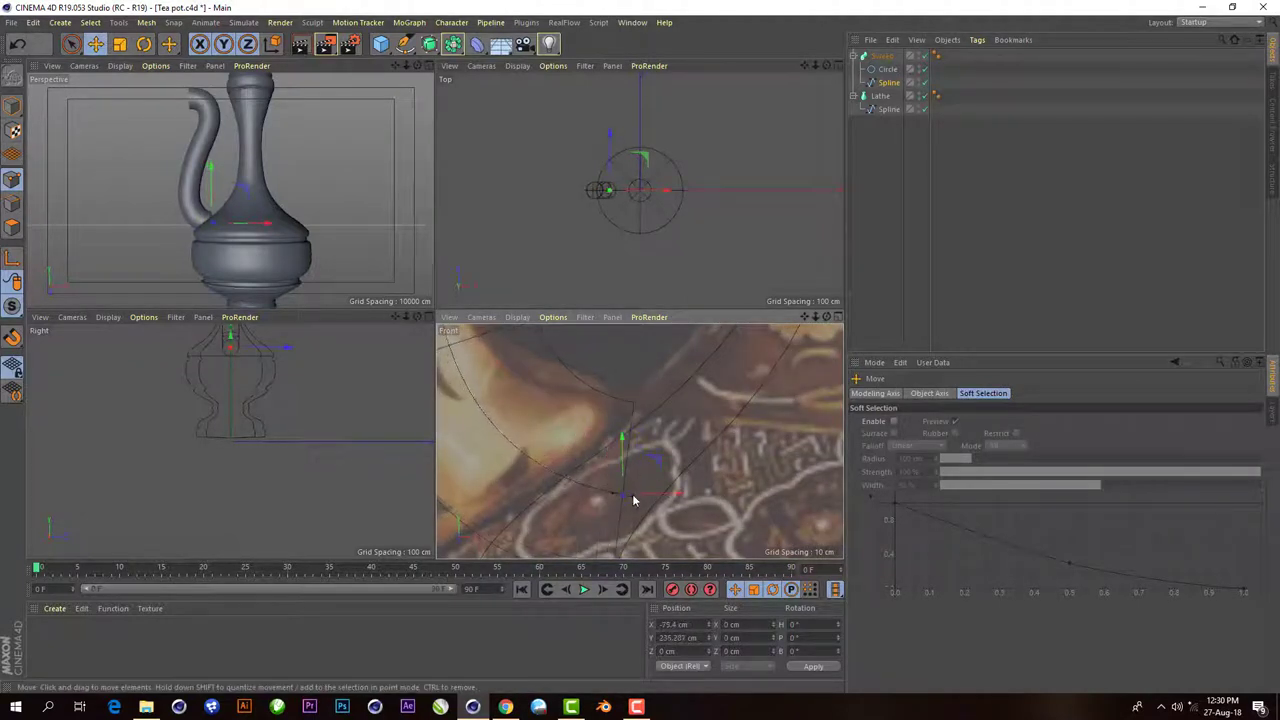
- Inspect the handle joint in perspective and check the circle profile's radius
{"action": "middle_click", "coordinate": [417, 75]}
{"action": "scroll", "coordinate": [463, 274], "scroll_direction": "up", "scroll_amount": 3}
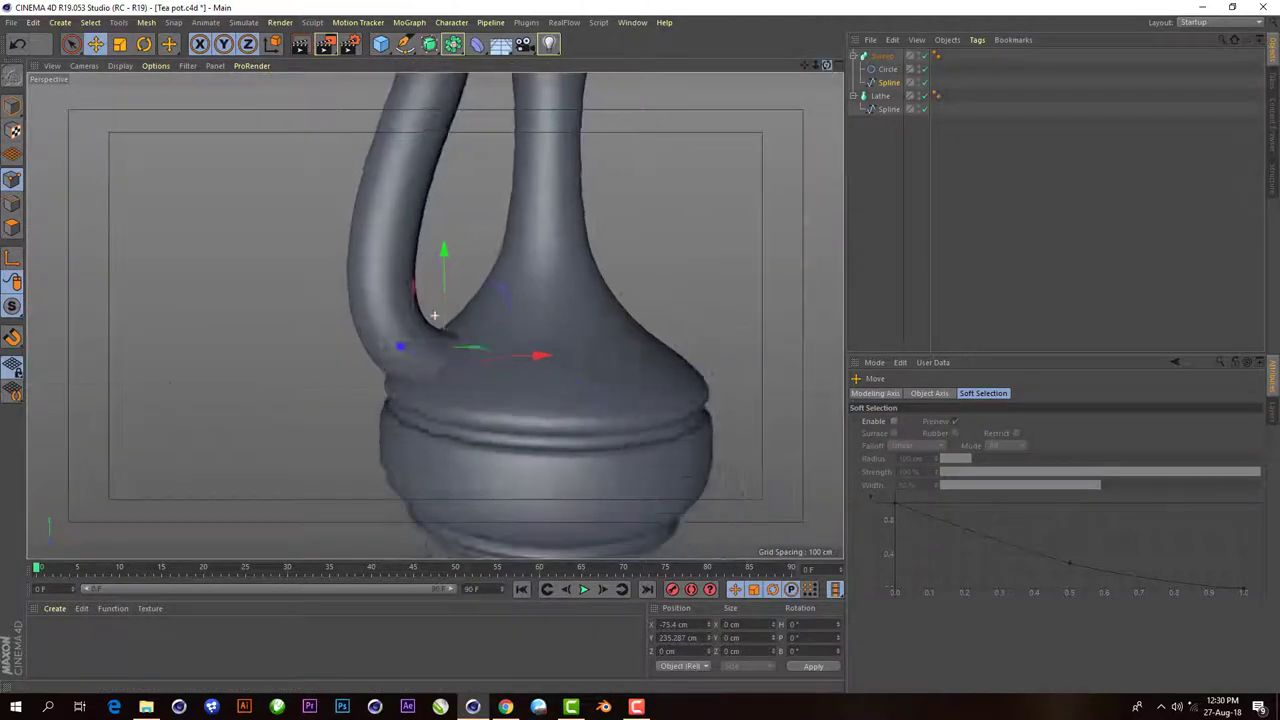
{"action": "left_click_drag", "start_coordinate": [463, 274], "coordinate": [432, 385], "text": "alt"}
{"action": "scroll", "coordinate": [432, 385], "scroll_direction": "down", "scroll_amount": 5}
{"action": "middle_click", "coordinate": [440, 343]}
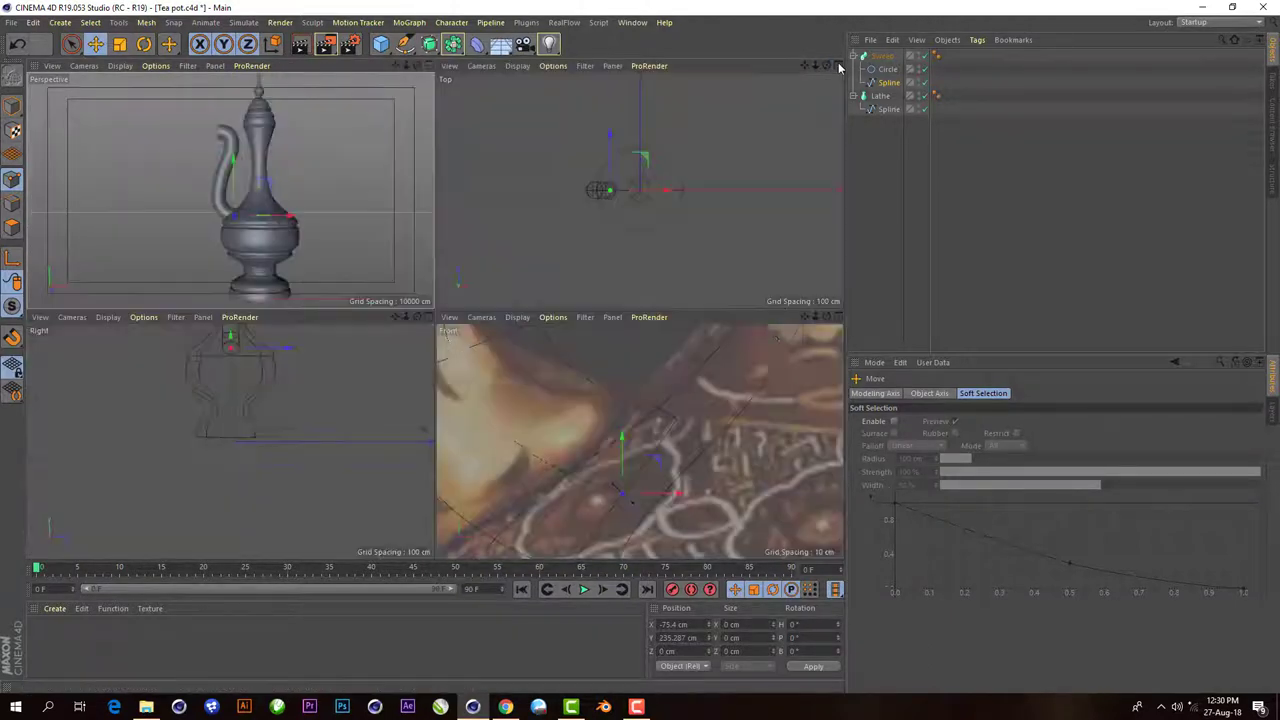
{"action": "left_click", "coordinate": [887, 69]}
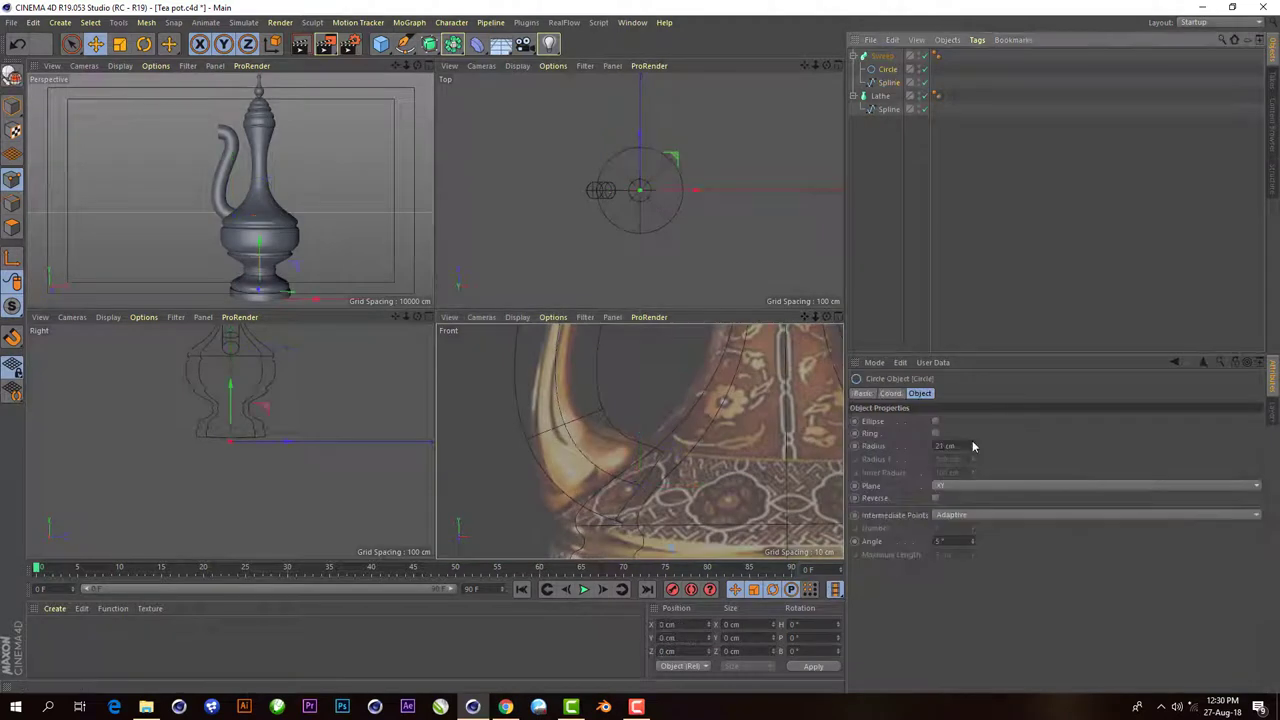
{"action": "scroll", "coordinate": [301, 183], "scroll_direction": "up", "scroll_amount": 3}
{"action": "scroll", "coordinate": [673, 416], "scroll_direction": "down", "scroll_amount": 2}
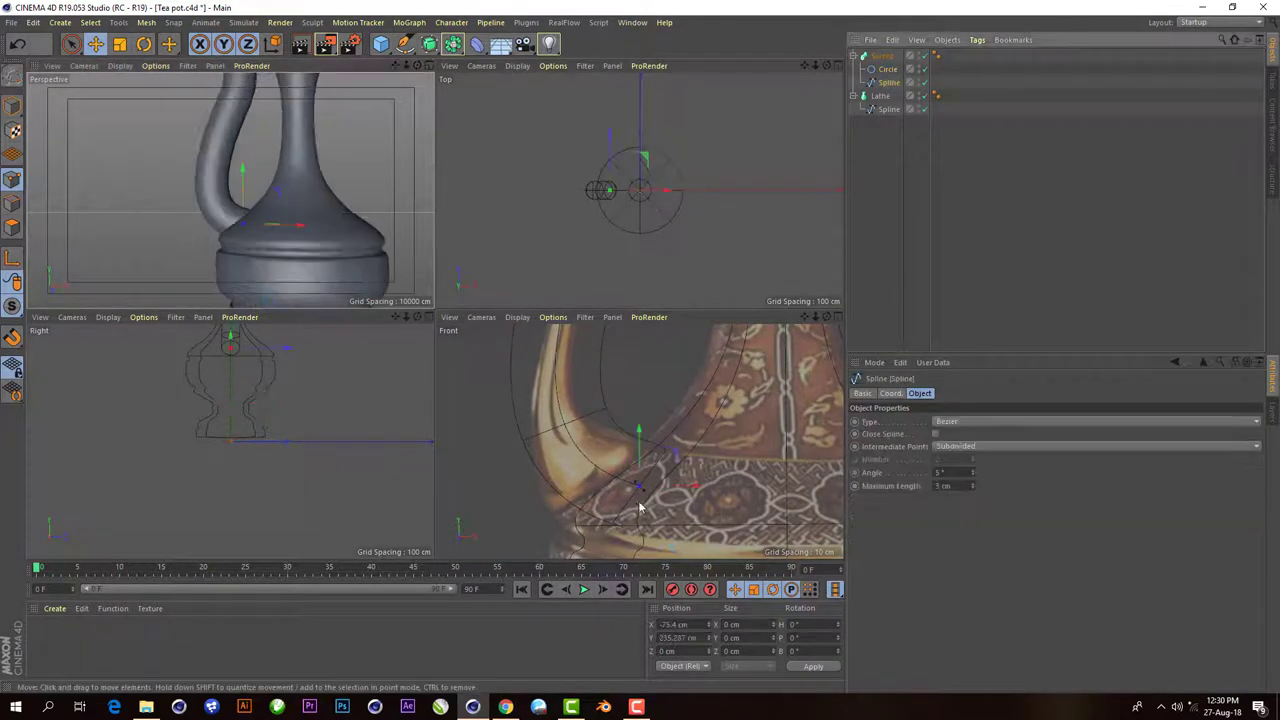
- Reselect the spline's base point, now at Y 233.469 cm, and review the joint in perspective
{"action": "left_click", "coordinate": [643, 477]}
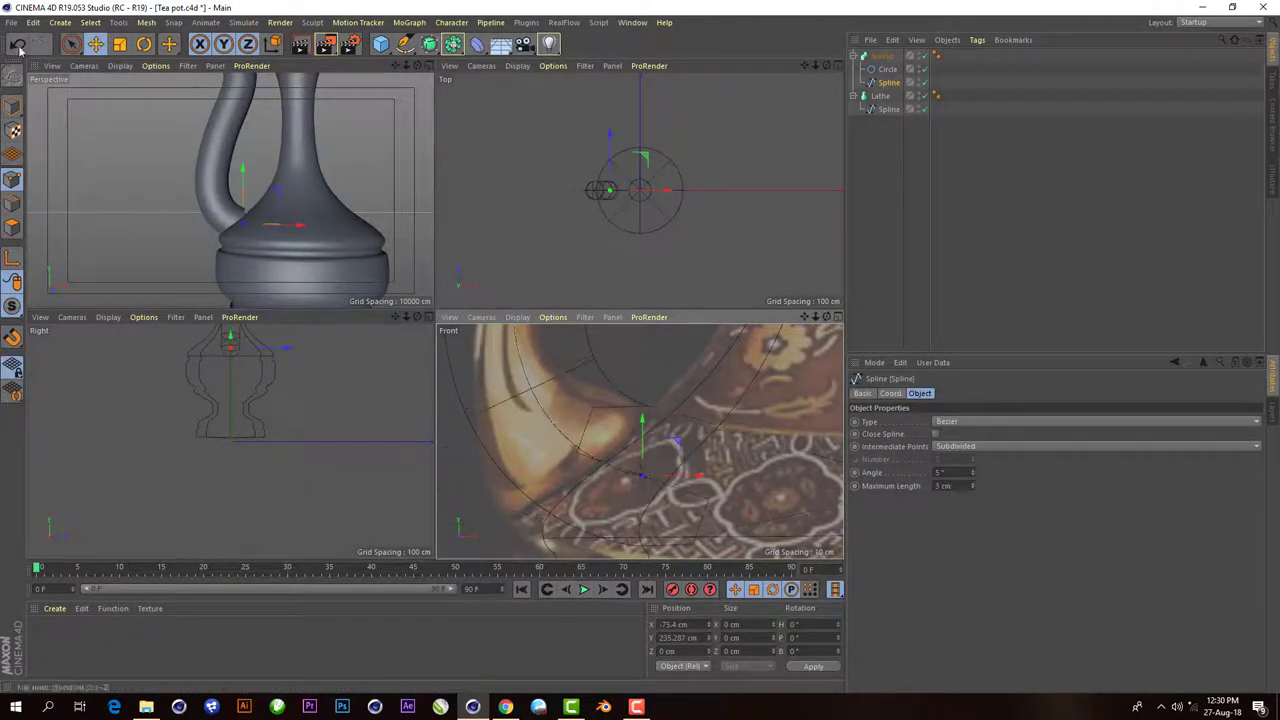
{"action": "scroll", "coordinate": [630, 470], "scroll_direction": "up", "scroll_amount": 3}
{"action": "scroll", "coordinate": [669, 472], "scroll_direction": "down", "scroll_amount": 2}
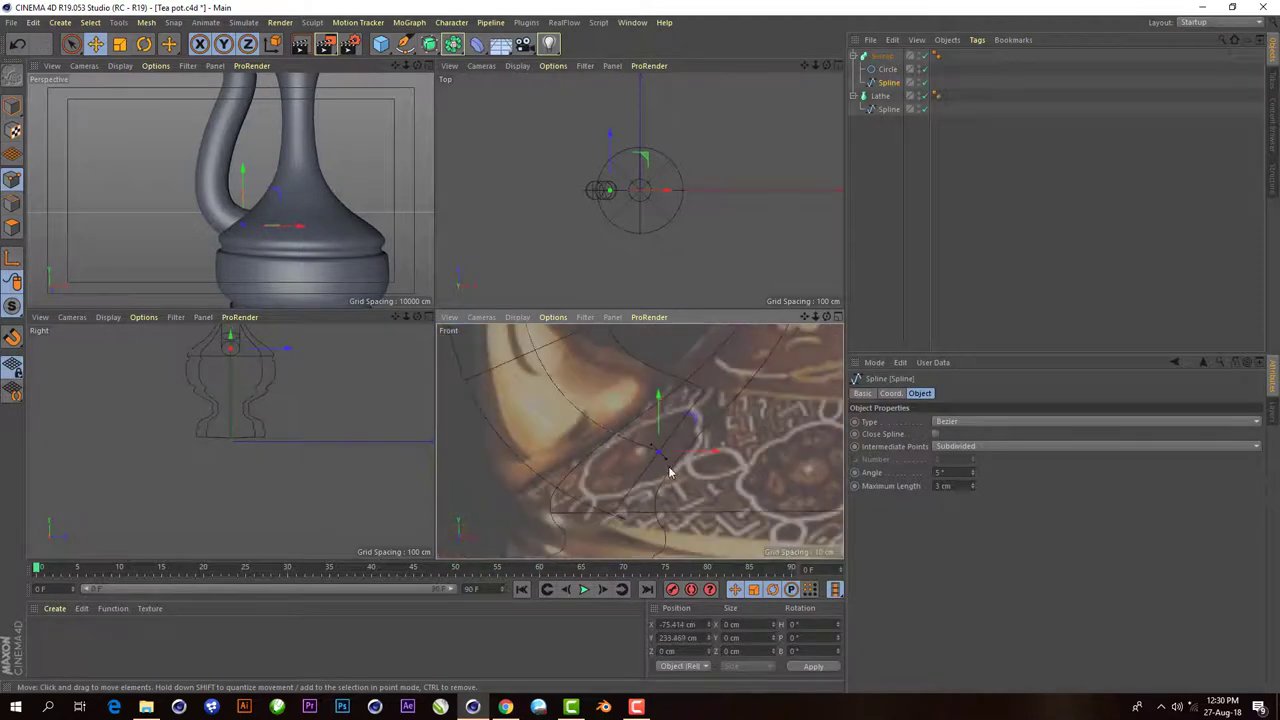
{"action": "scroll", "coordinate": [668, 462], "scroll_direction": "up", "scroll_amount": 2}
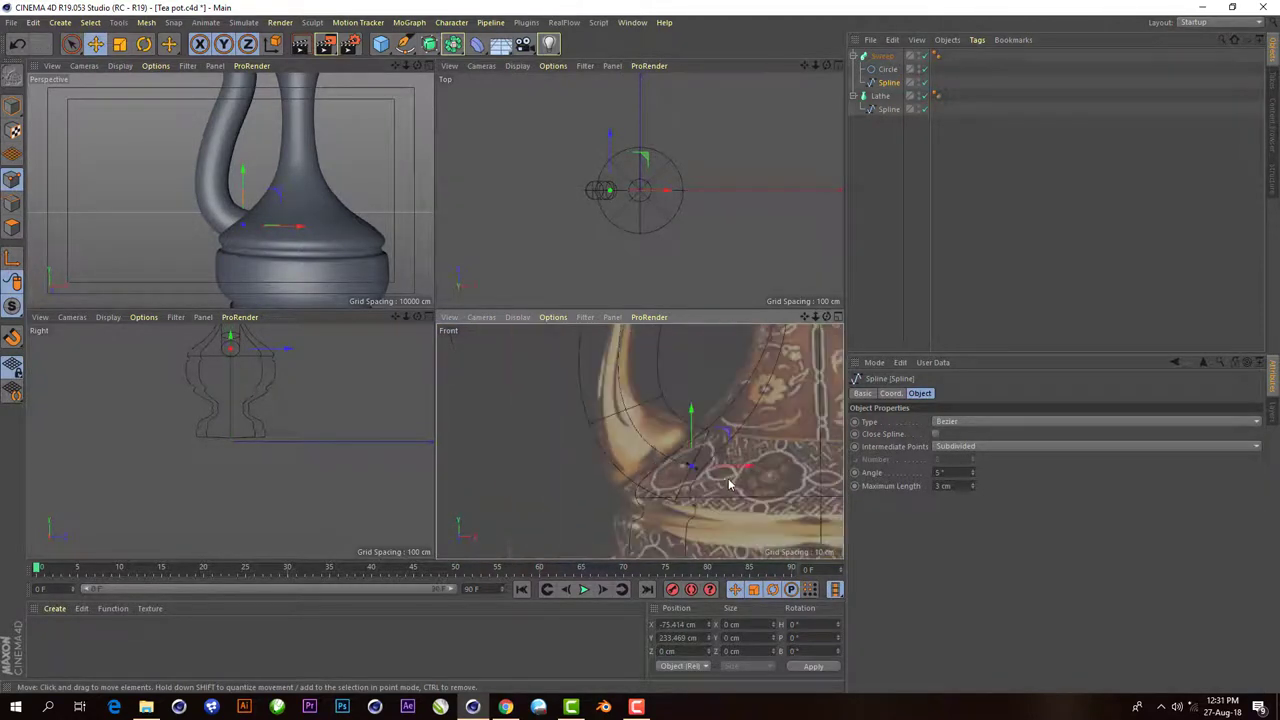
{"action": "key", "text": "F1"}
{"action": "scroll", "coordinate": [430, 320], "scroll_direction": "down", "scroll_amount": 3}
{"action": "mouse_move", "coordinate": [480, 320]}
{"action": "left_mouse_down", "text": "alt"}
{"action": "mouse_move", "coordinate": [434, 316]}
{"action": "mouse_move", "coordinate": [520, 318]}
{"action": "left_mouse_up", "text": "alt"}
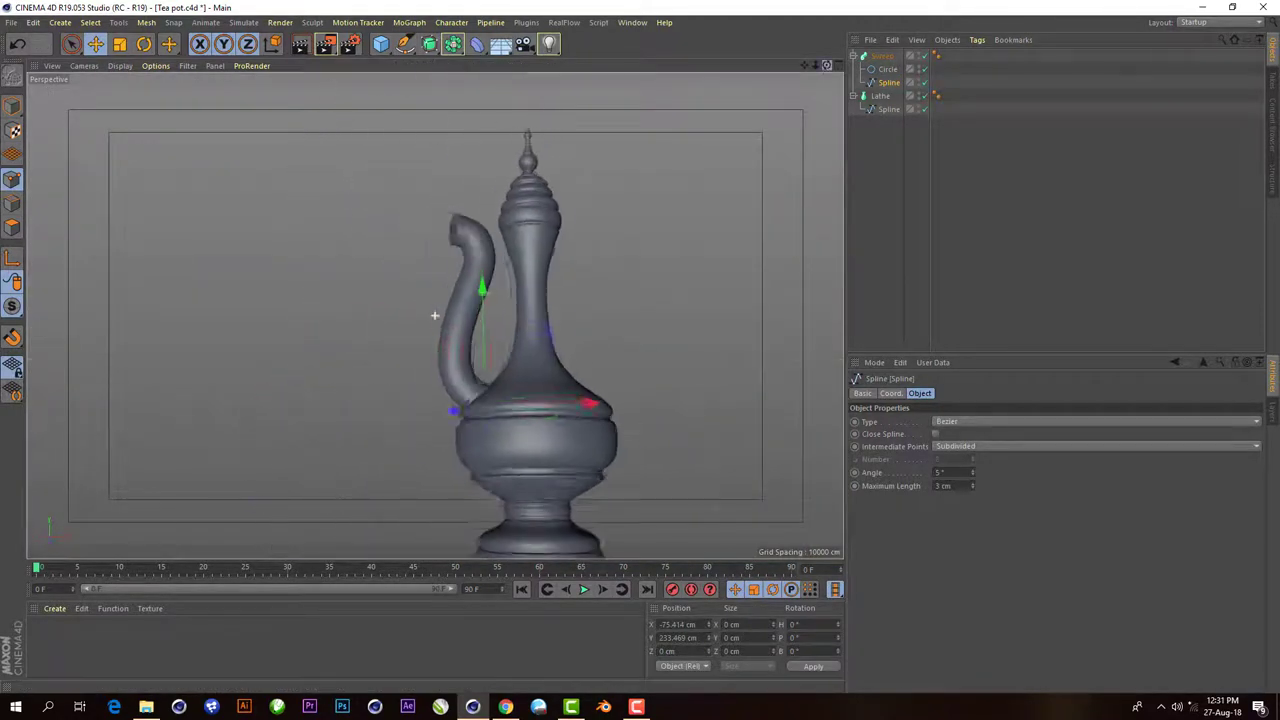
- Show the Sweep's scale graph and drag its end and middle down to taper the tube
{"action": "left_click", "coordinate": [882, 56]}
{"action": "left_click_drag", "start_coordinate": [1090, 357], "coordinate": [1090, 216]}
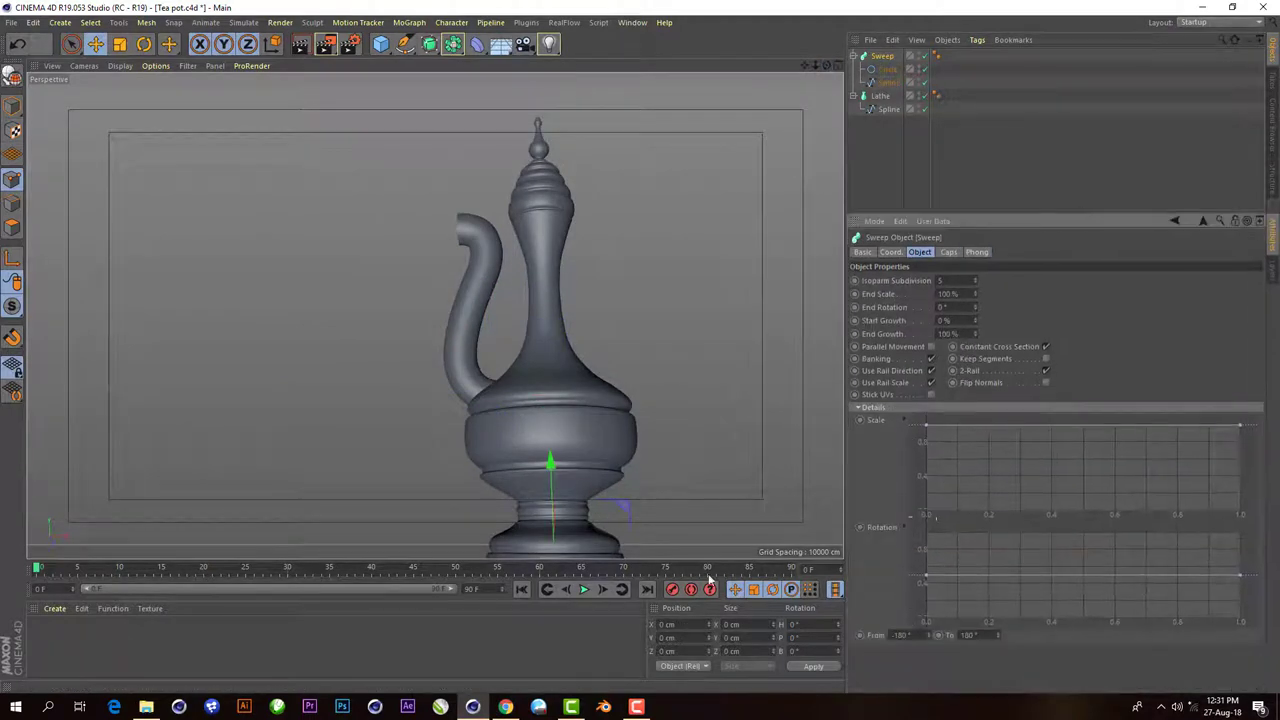
{"action": "left_click", "coordinate": [826, 65]}
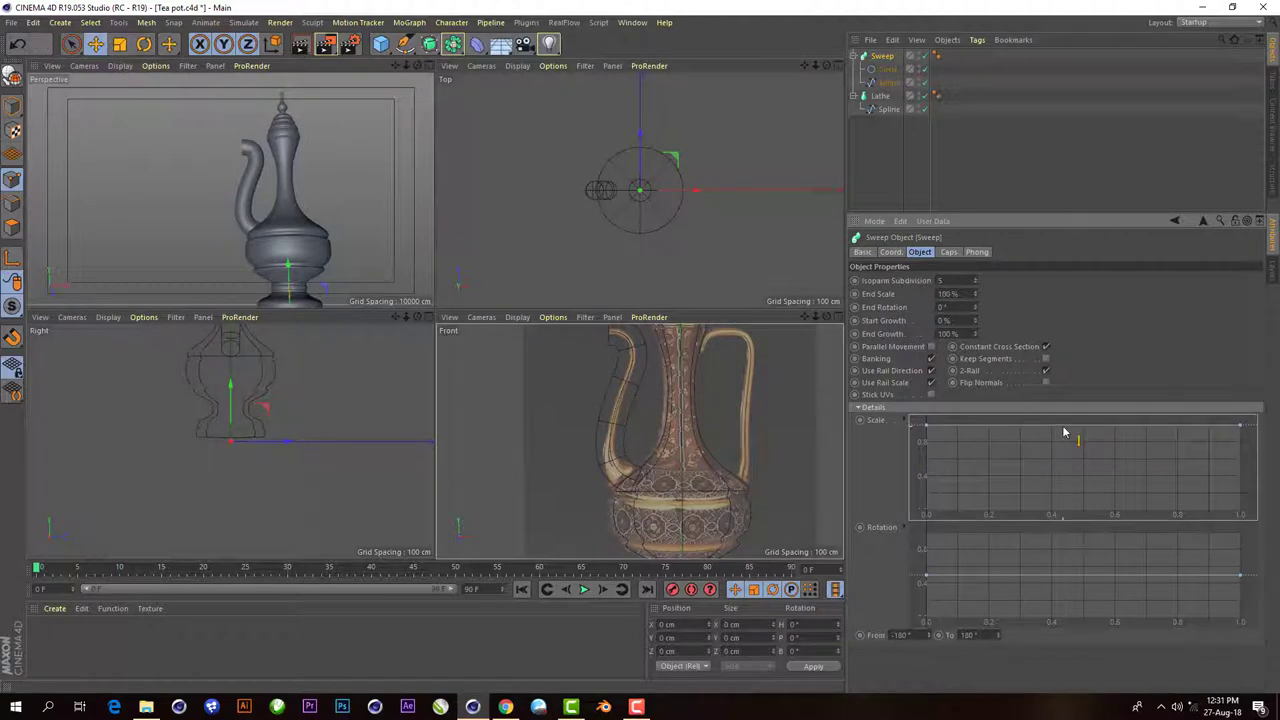
{"action": "left_click_drag", "start_coordinate": [1240, 425], "coordinate": [1238, 487]}
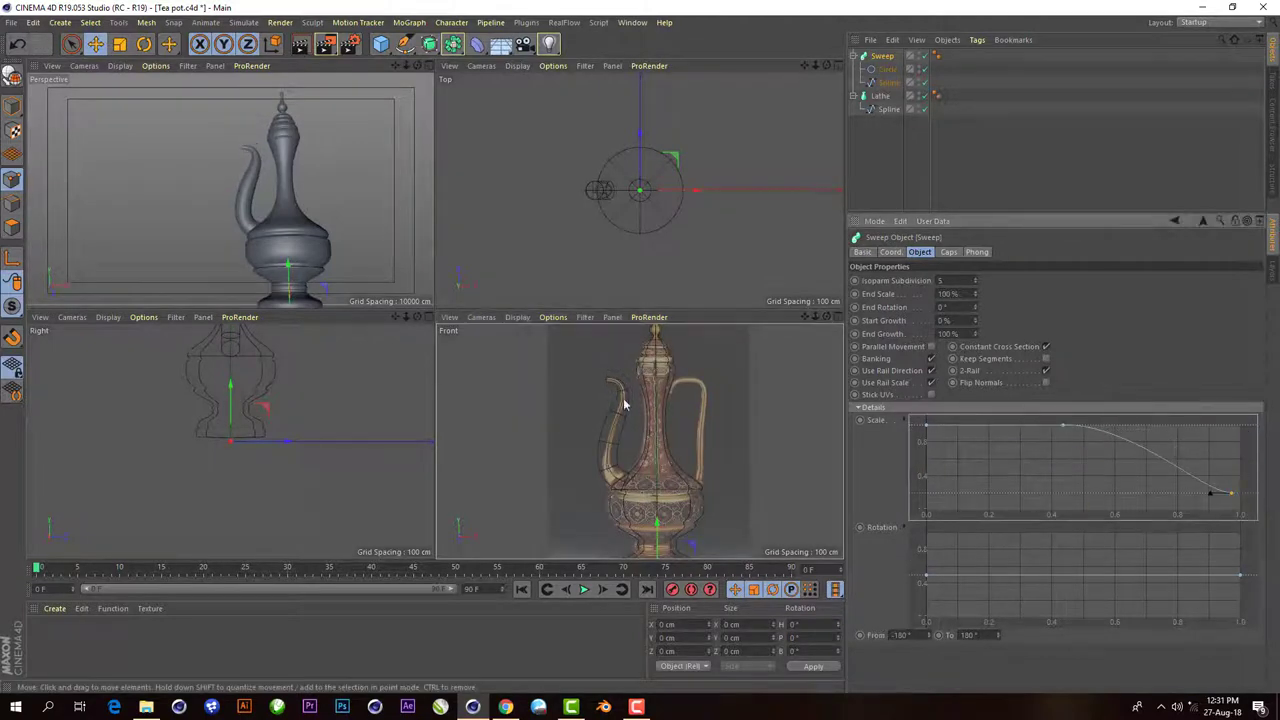
{"action": "scroll", "coordinate": [623, 404], "scroll_direction": "up", "scroll_amount": 5}
{"action": "left_click_drag", "start_coordinate": [416, 67], "coordinate": [418, 70]}
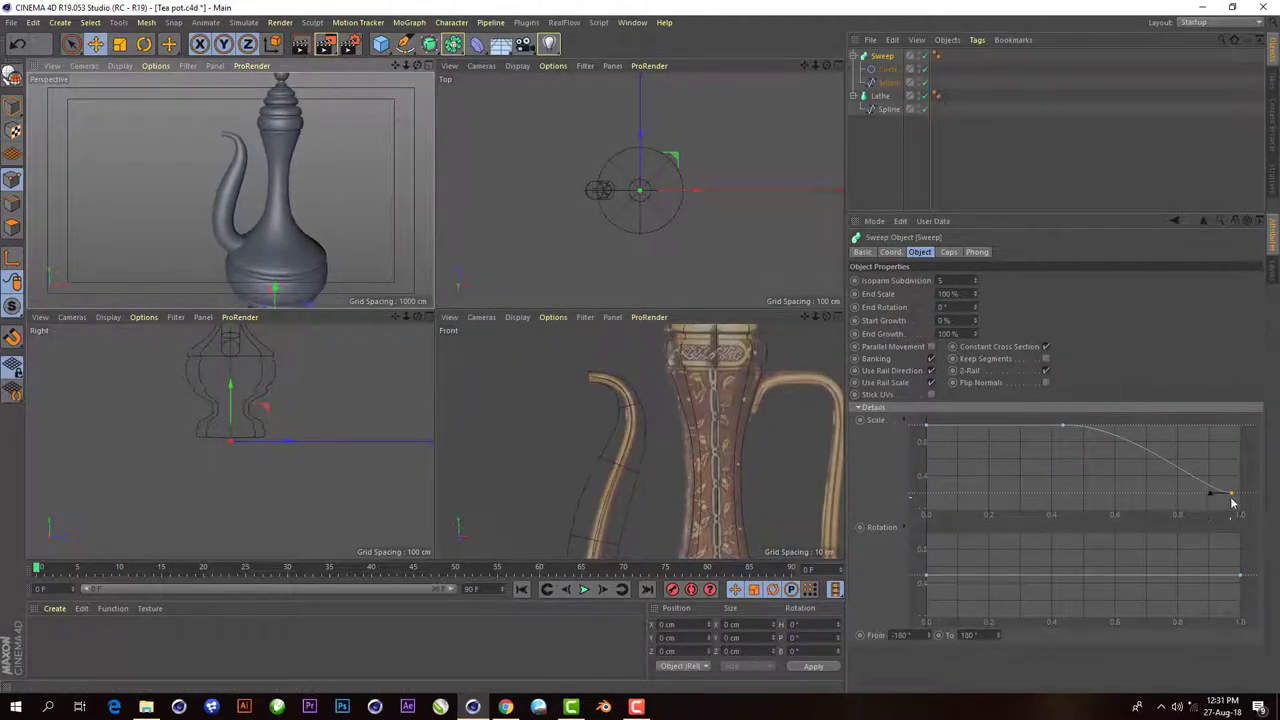
{"action": "left_click_drag", "start_coordinate": [1232, 503], "coordinate": [1238, 488]}
{"action": "left_click_drag", "start_coordinate": [1064, 430], "coordinate": [1053, 487]}
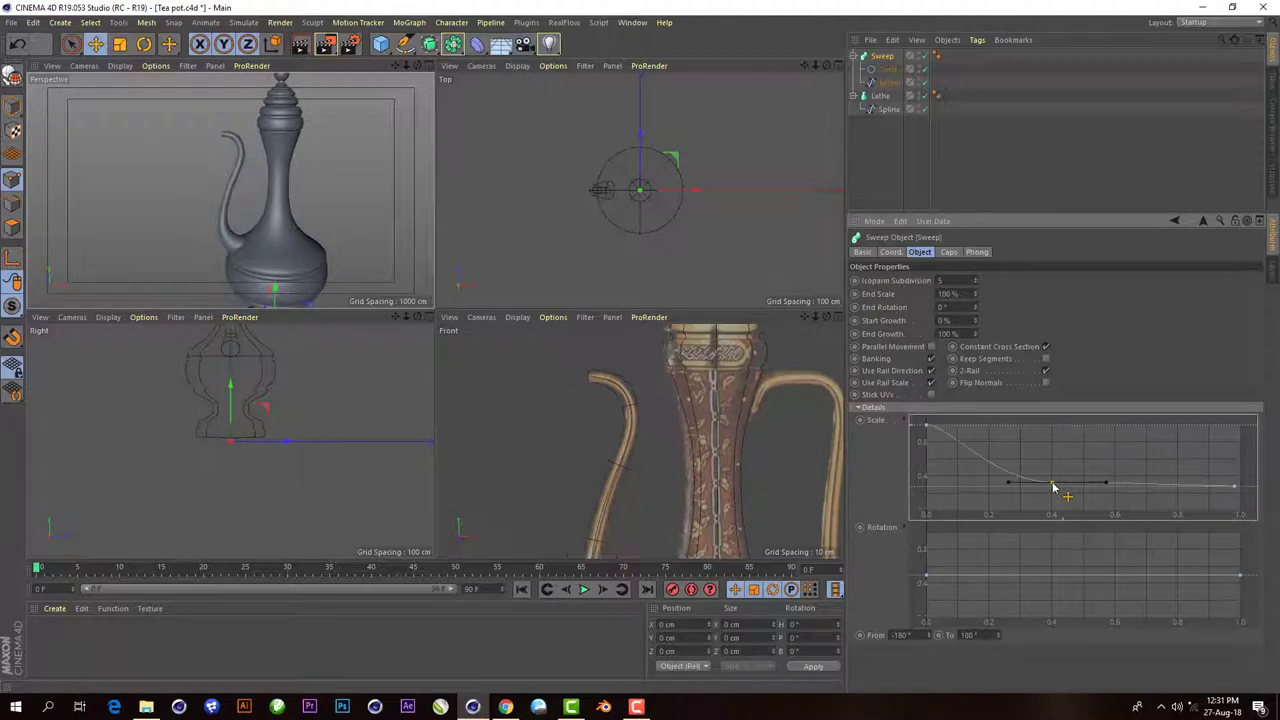
- Tilt a scale-curve tangent and pull a point down to thin the spout
{"action": "left_click", "coordinate": [428, 65]}
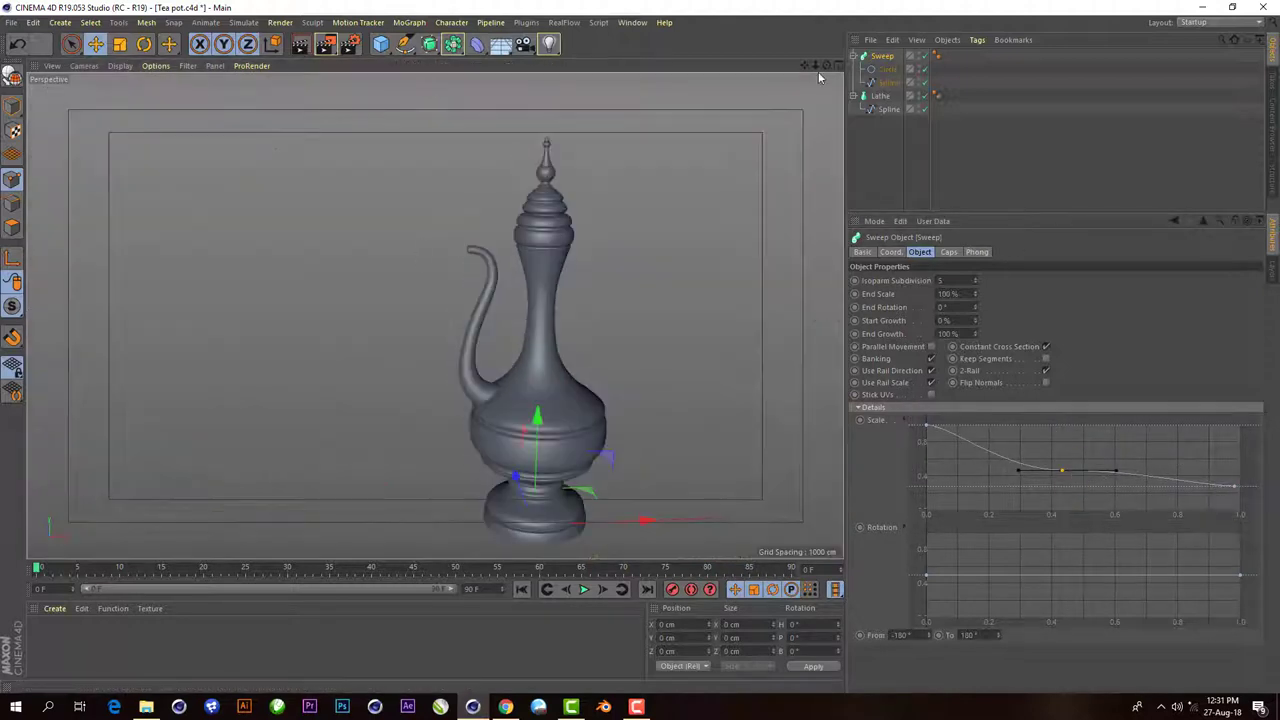
{"action": "scroll", "coordinate": [434, 314], "scroll_direction": "up", "scroll_amount": 2}
{"action": "scroll", "coordinate": [409, 288], "scroll_direction": "up", "scroll_amount": 2}
{"action": "left_click_drag", "start_coordinate": [1120, 476], "coordinate": [1116, 480]}
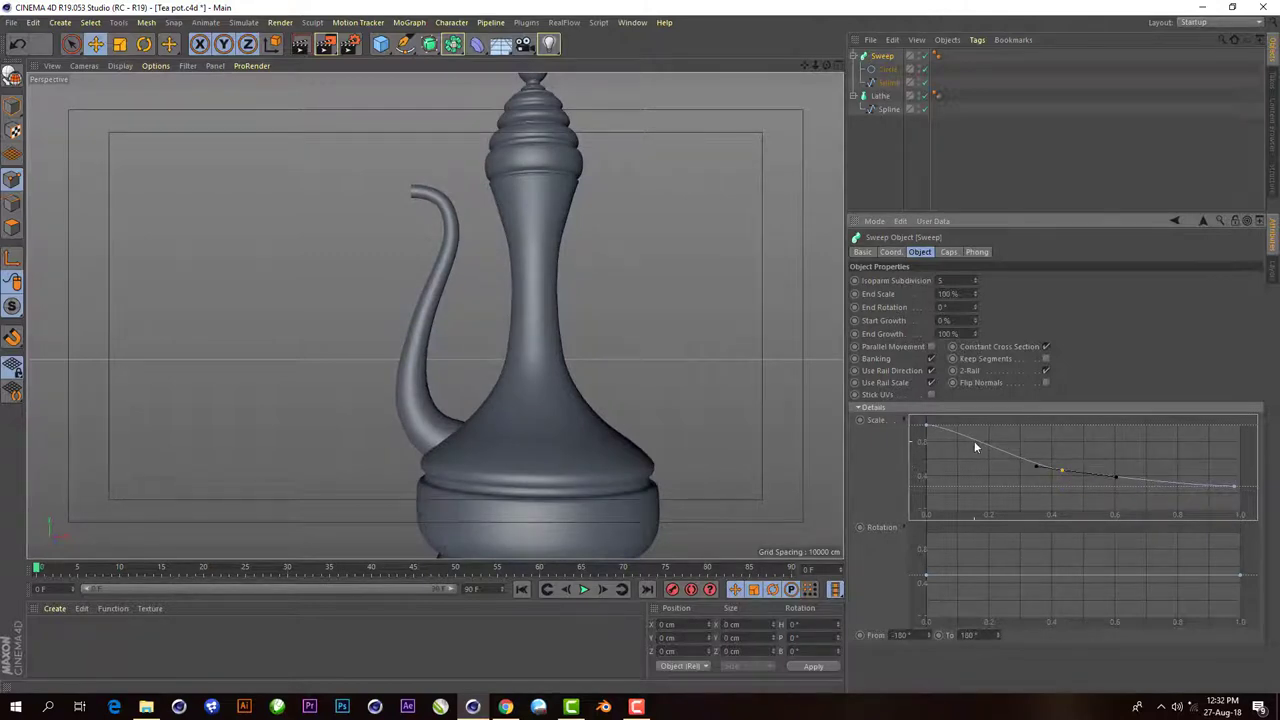
{"action": "left_click", "coordinate": [932, 428], "text": "ctrl"}
{"action": "key", "text": "ctrl+z"}
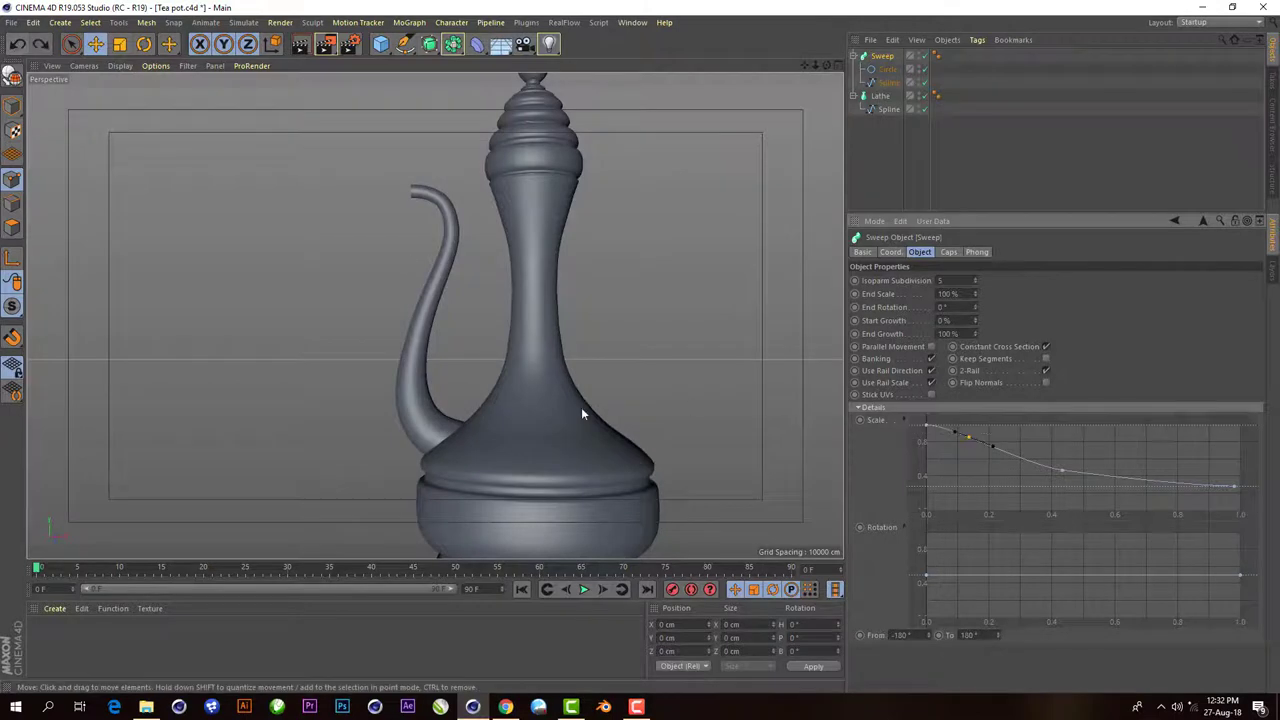
{"action": "scroll", "coordinate": [470, 400], "scroll_direction": "down", "scroll_amount": 3}
{"action": "key", "text": "ctrl+y"}
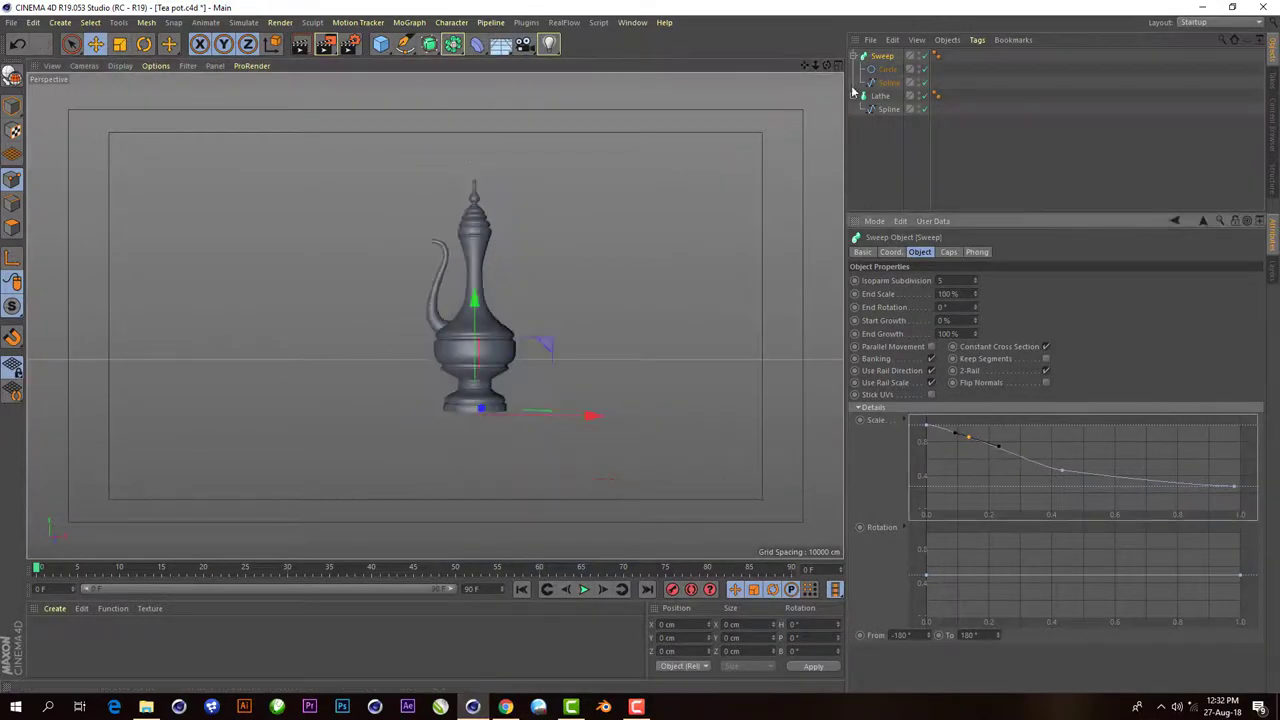
{"action": "scroll", "coordinate": [500, 355], "scroll_direction": "down", "scroll_amount": 3}
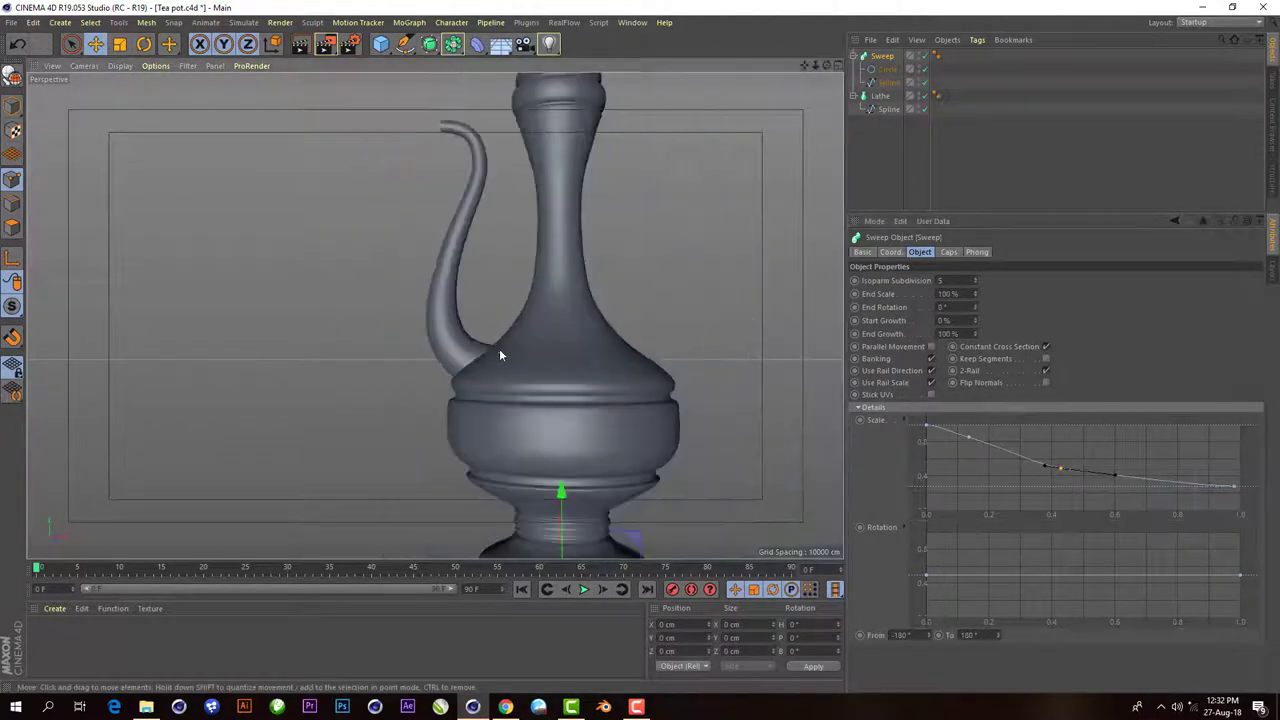
{"action": "left_click_drag", "start_coordinate": [1105, 477], "coordinate": [1108, 490]}
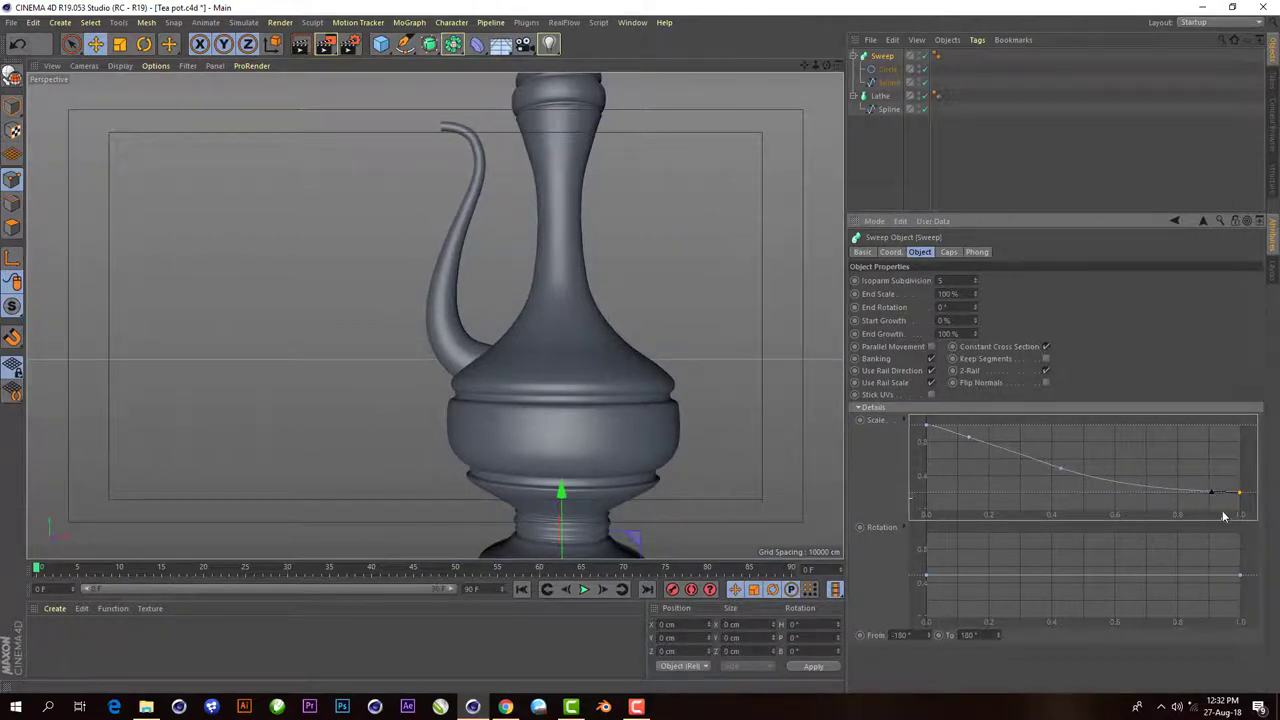
- Refine the scale curve's tangent and add a point so the taper falls smoothly to about 0.3
{"action": "scroll", "coordinate": [435, 310], "scroll_direction": "down", "scroll_amount": 3}
{"action": "middle_click", "coordinate": [500, 300]}
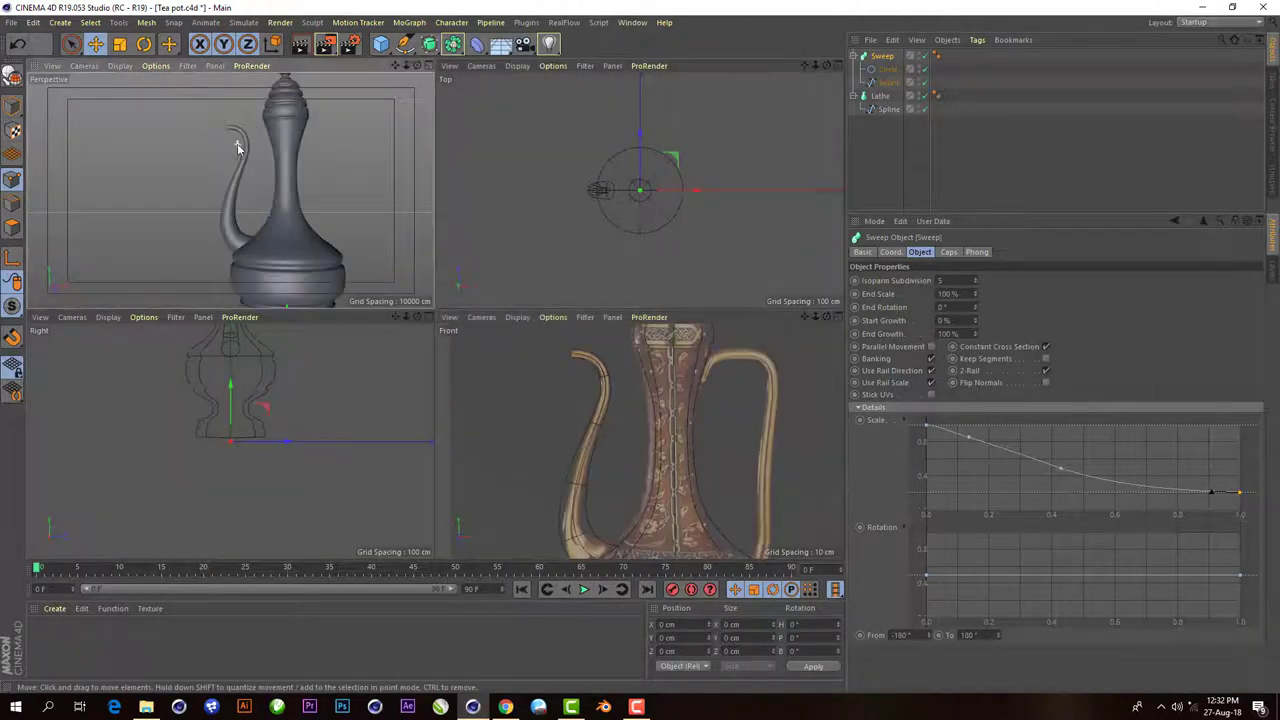
{"action": "mouse_move", "coordinate": [237, 148]}
{"action": "left_mouse_down", "text": "alt"}
{"action": "mouse_move", "coordinate": [265, 113]}
{"action": "mouse_move", "coordinate": [598, 460]}
{"action": "left_mouse_up", "text": "alt"}
{"action": "left_click", "coordinate": [1208, 495]}
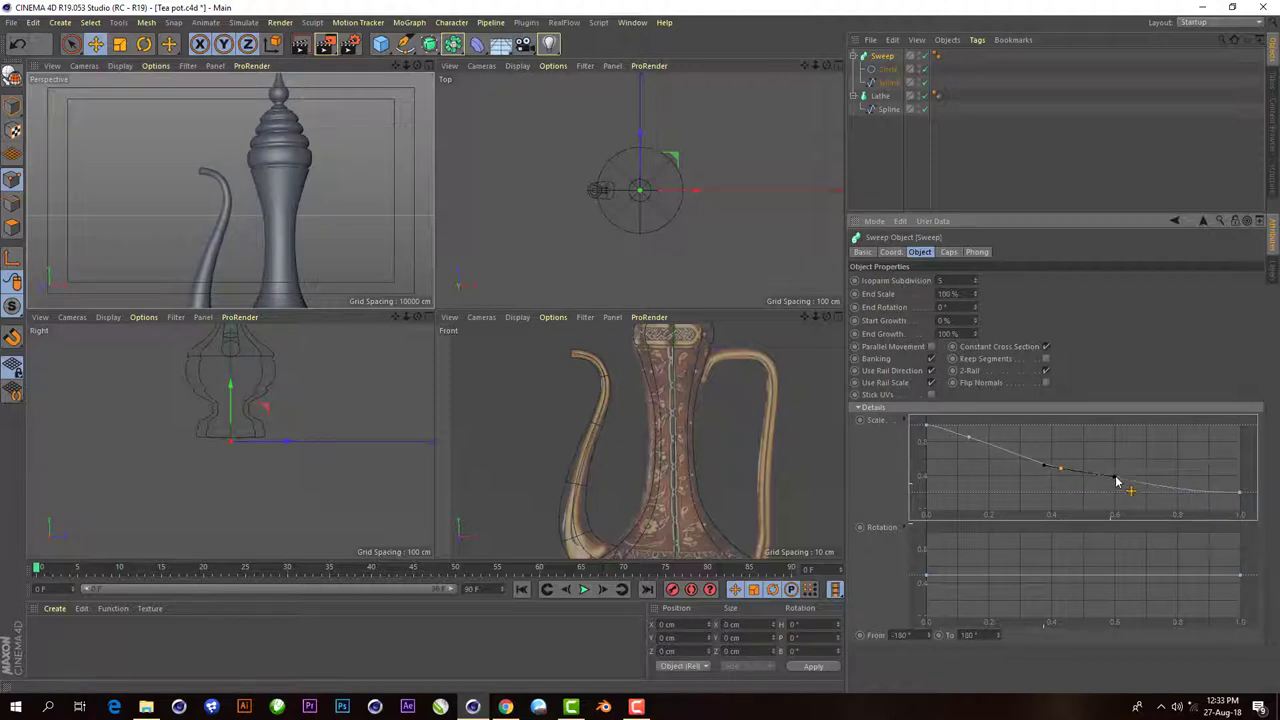
{"action": "left_click_drag", "start_coordinate": [1086, 479], "coordinate": [1140, 489]}
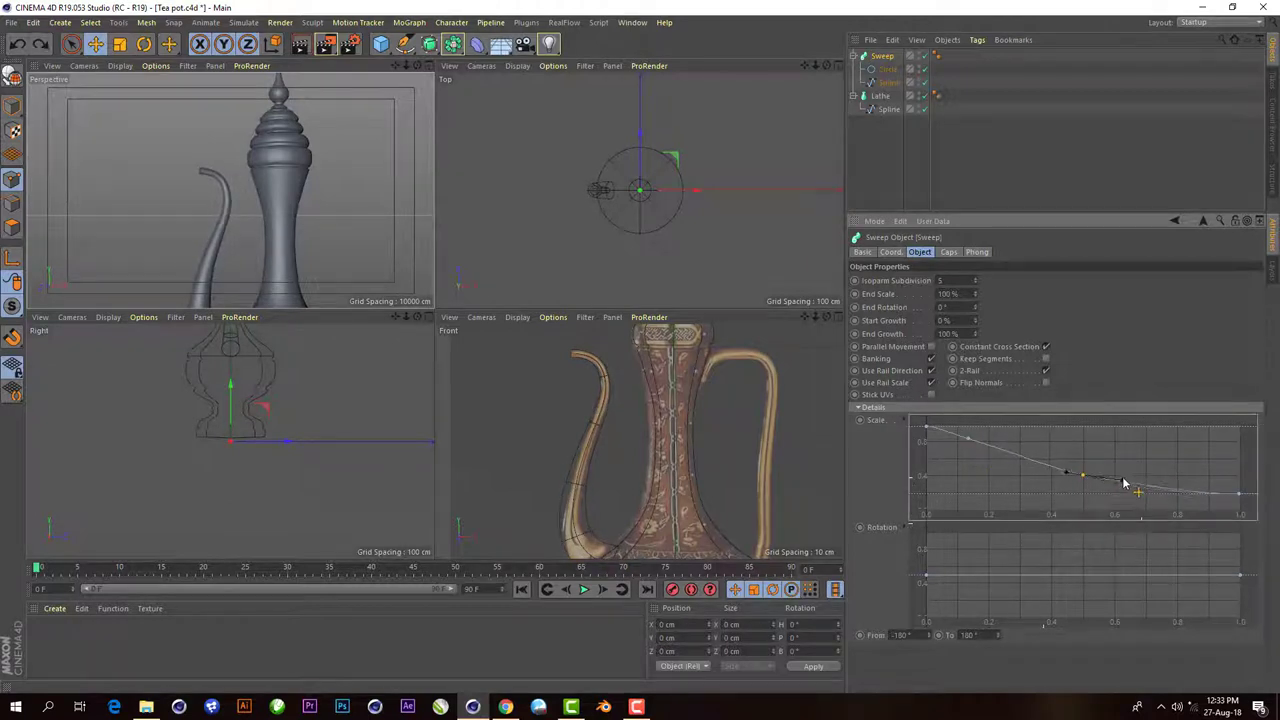
{"action": "scroll", "coordinate": [323, 157], "scroll_direction": "down", "scroll_amount": 3}
{"action": "middle_click", "coordinate": [323, 157]}
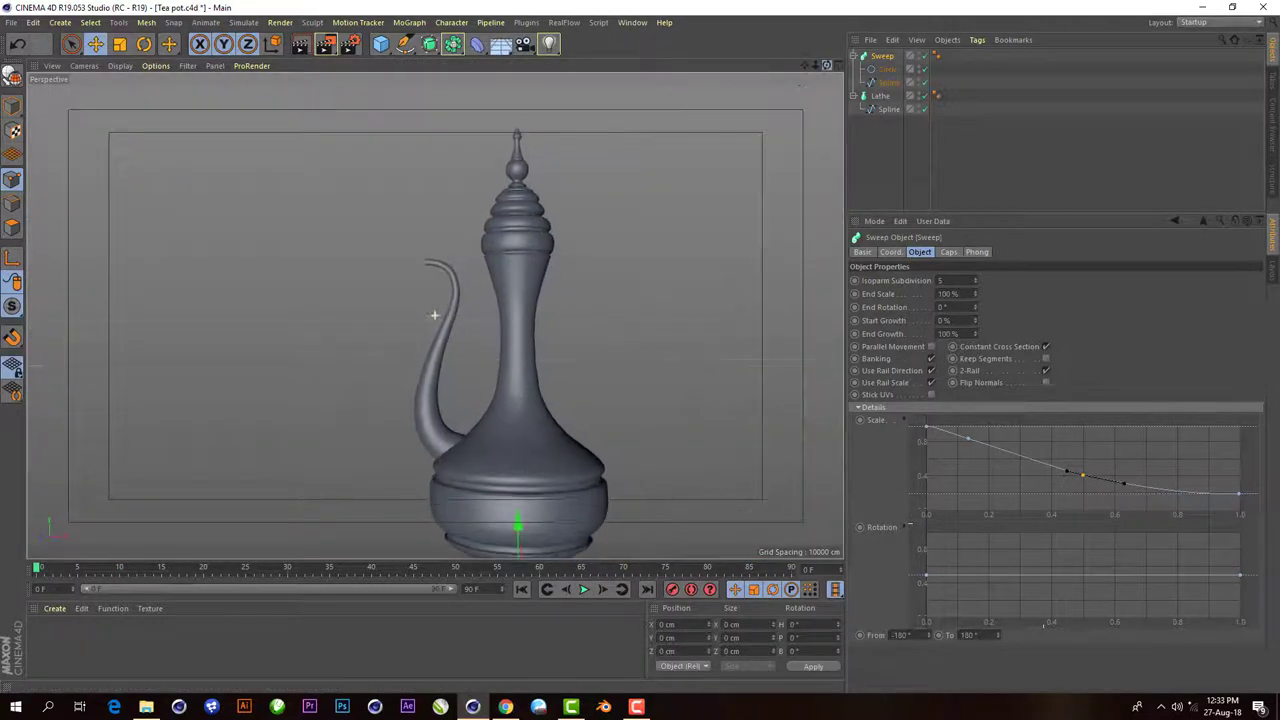
{"action": "scroll", "coordinate": [496, 175], "scroll_direction": "down", "scroll_amount": 2}
{"action": "left_click", "coordinate": [1240, 491]}
{"action": "scroll", "coordinate": [487, 278], "scroll_direction": "up", "scroll_amount": 3}
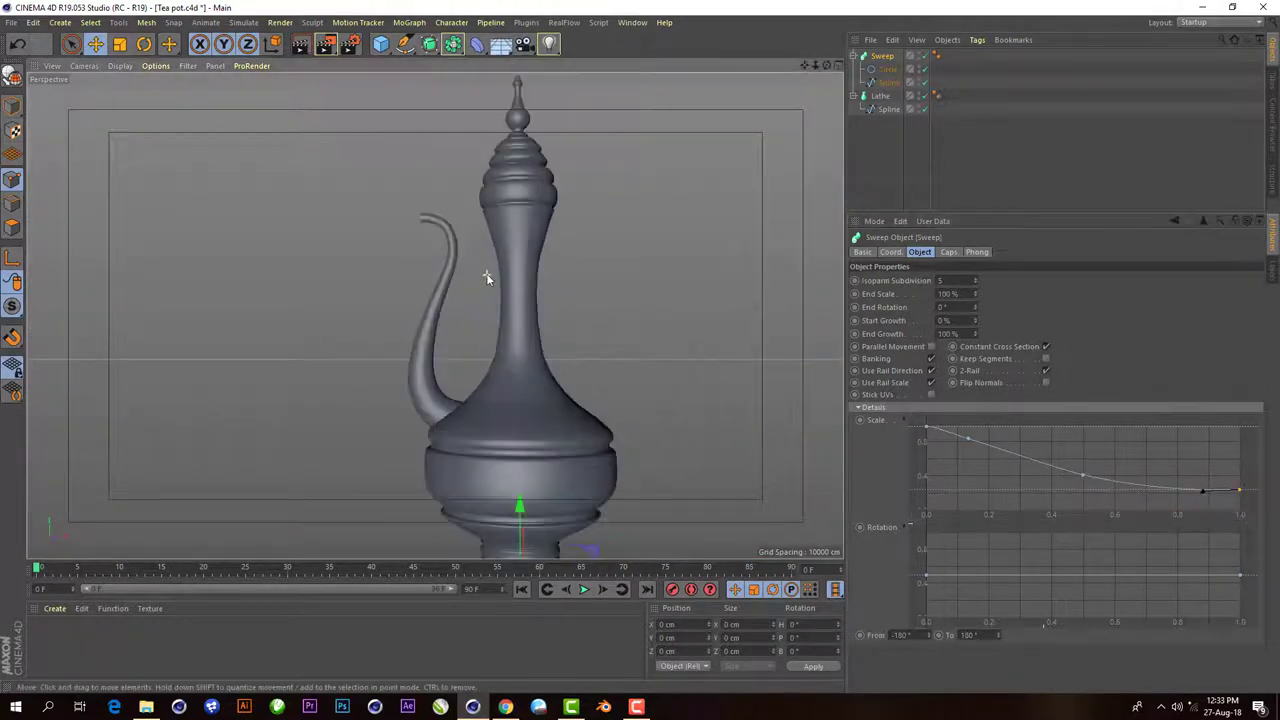
{"action": "left_click", "coordinate": [1083, 474], "text": "ctrl"}
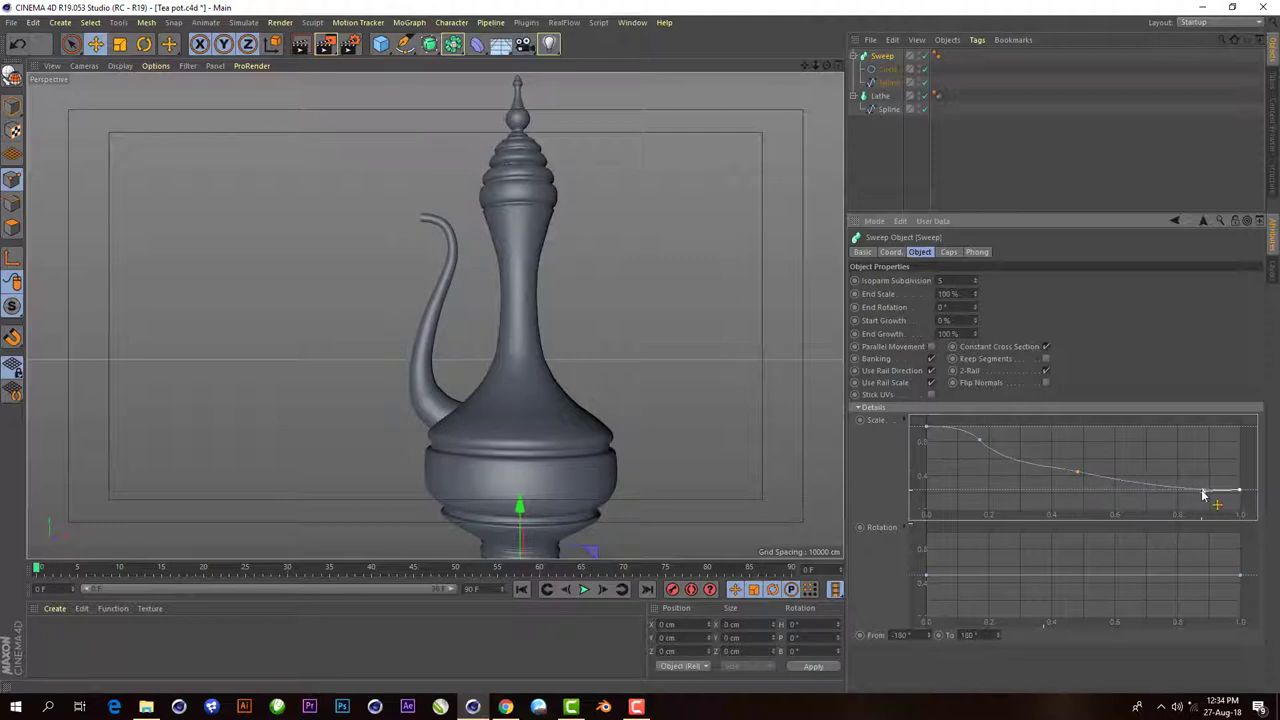
- Zoom around to review the tapered spout tube
{"action": "scroll", "coordinate": [446, 348], "scroll_direction": "down", "scroll_amount": 2}
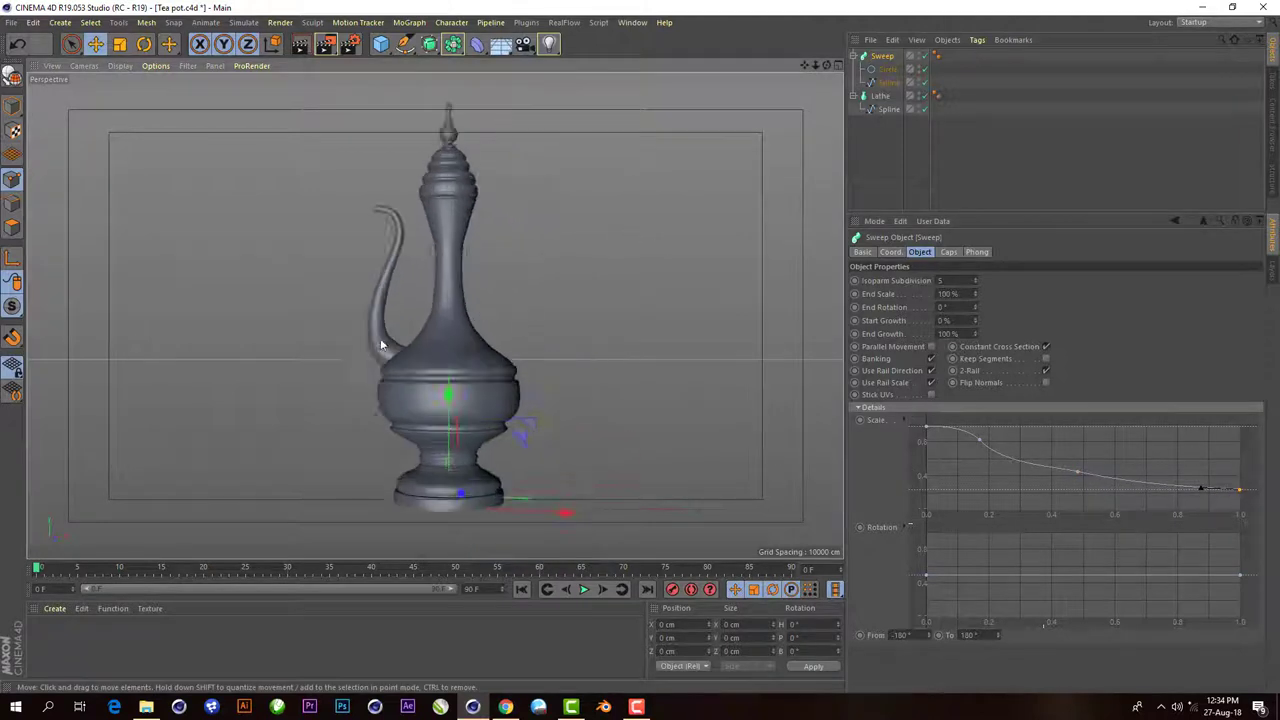
{"action": "scroll", "coordinate": [370, 440], "scroll_direction": "up", "scroll_amount": 5}
{"action": "scroll", "coordinate": [414, 317], "scroll_direction": "down", "scroll_amount": 3}
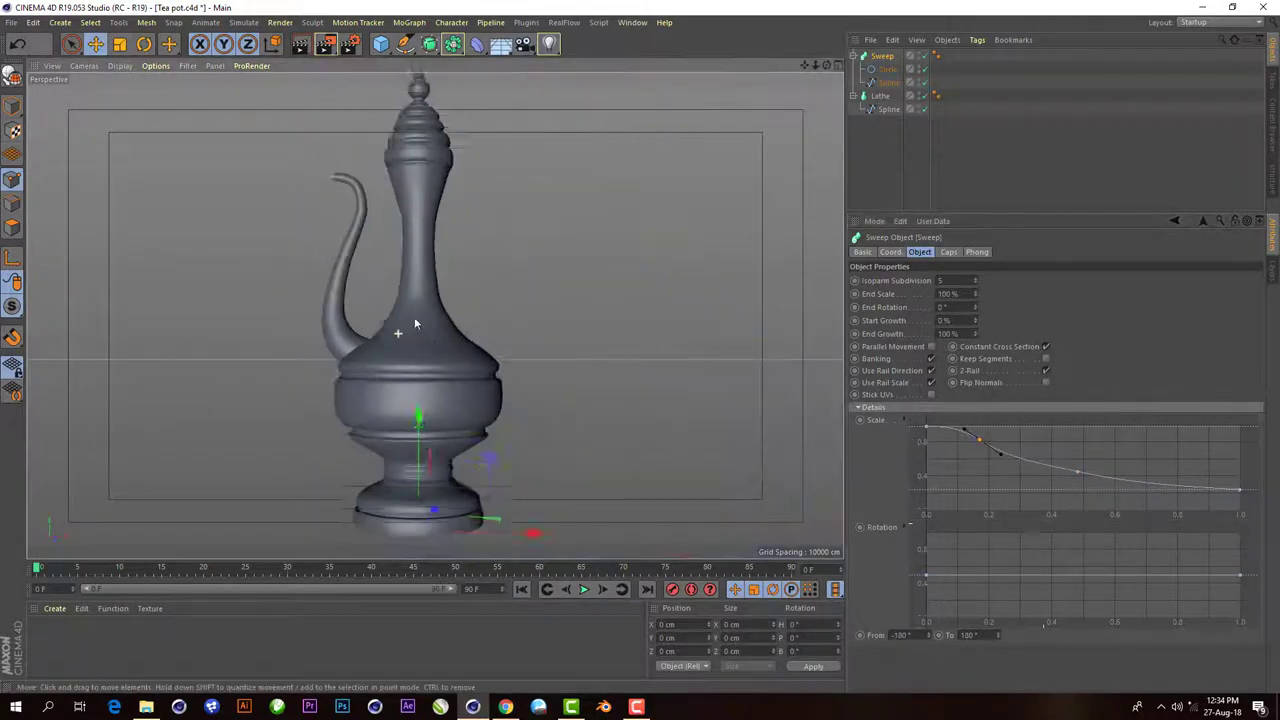
{"action": "scroll", "coordinate": [414, 317], "scroll_direction": "down", "scroll_amount": 1}
{"action": "scroll", "coordinate": [372, 367], "scroll_direction": "up", "scroll_amount": 5}
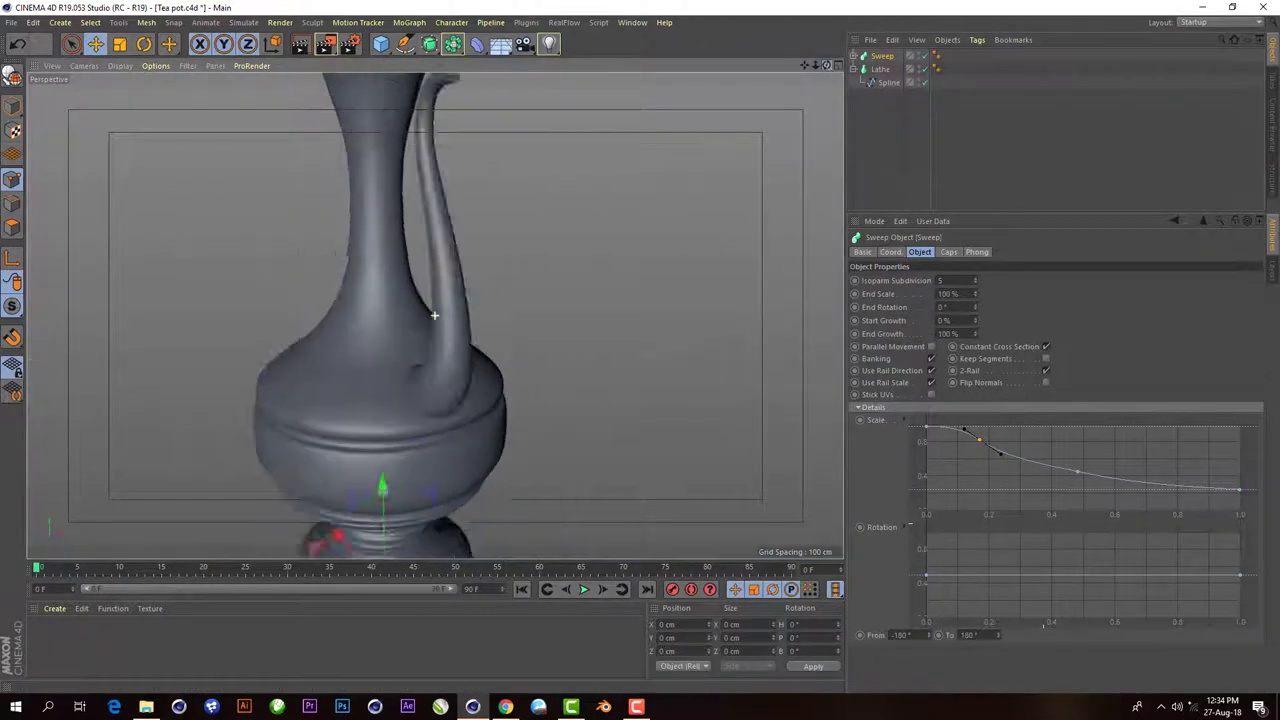
{"action": "scroll", "coordinate": [714, 246], "scroll_direction": "down", "scroll_amount": 2}
{"action": "scroll", "coordinate": [714, 246], "scroll_direction": "down", "scroll_amount": 3}
{"action": "left_click", "coordinate": [404, 43]}
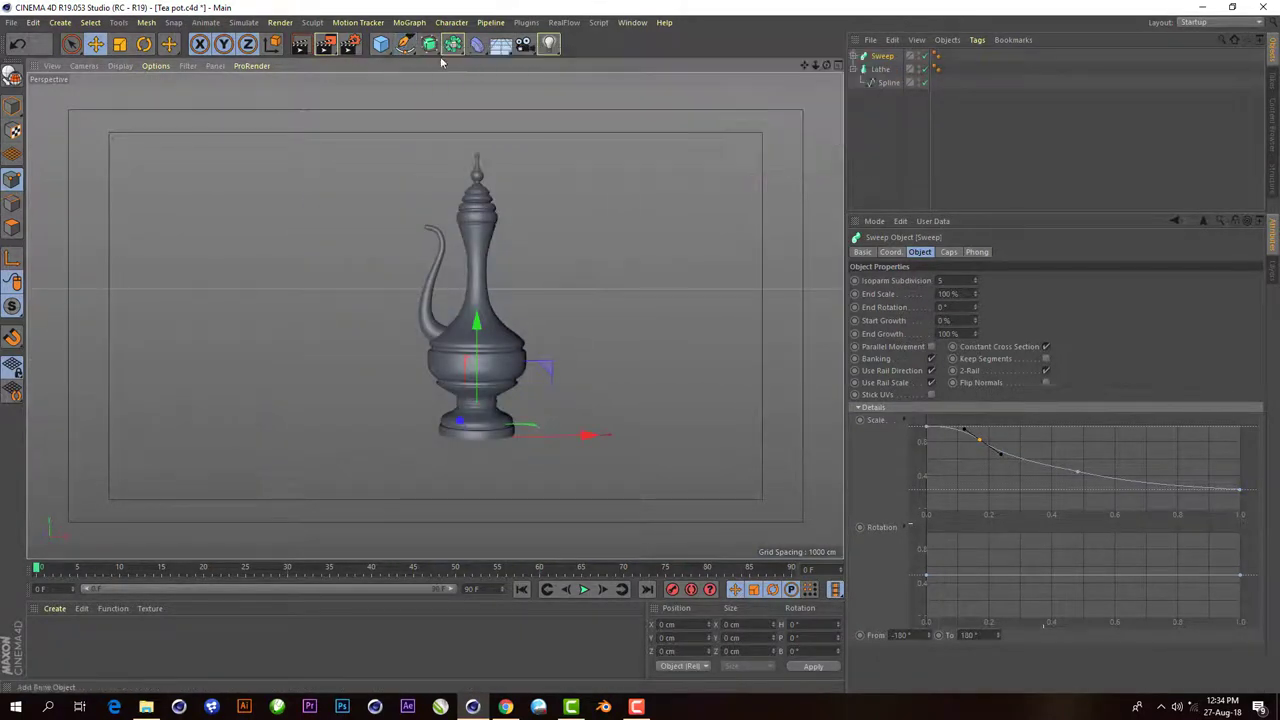
{"action": "left_click", "coordinate": [380, 43]}
- Add a torus and move it onto the base of the spout
{"action": "left_click", "coordinate": [580, 108]}
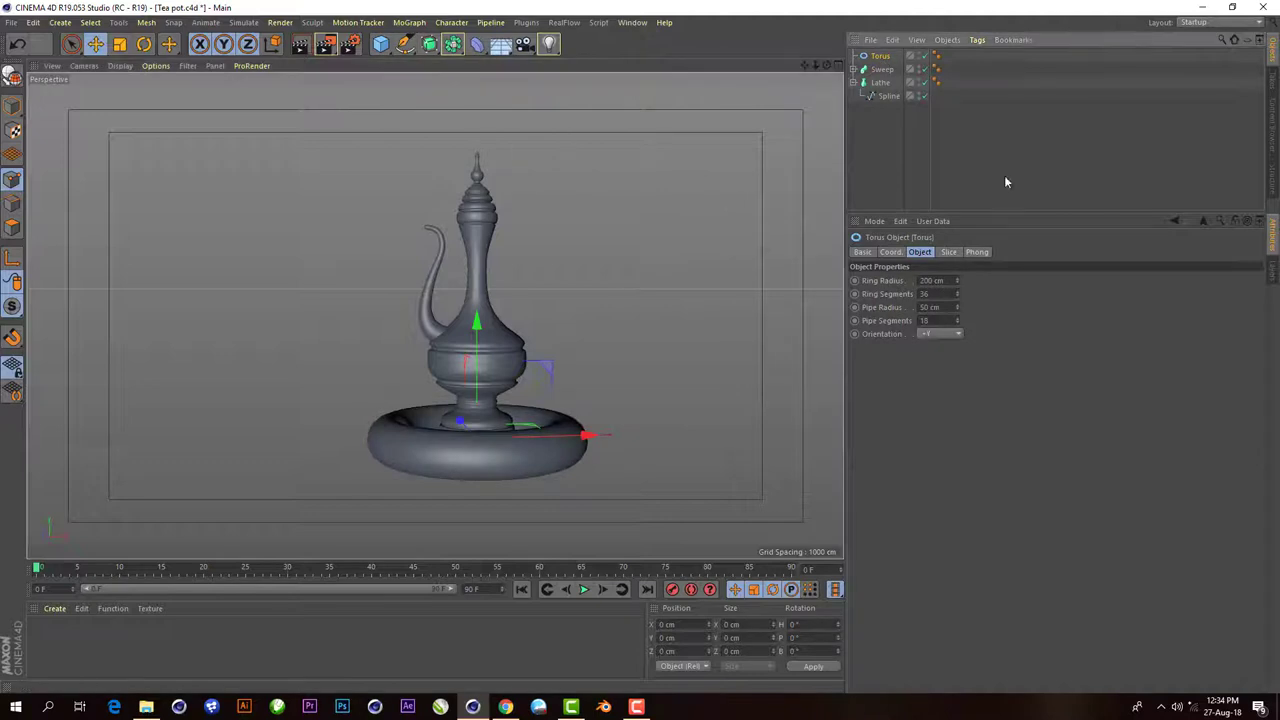
{"action": "middle_click", "coordinate": [686, 449]}
{"action": "scroll", "coordinate": [686, 449], "scroll_direction": "down", "scroll_amount": 2}
{"action": "scroll", "coordinate": [766, 476], "scroll_direction": "up", "scroll_amount": 5}
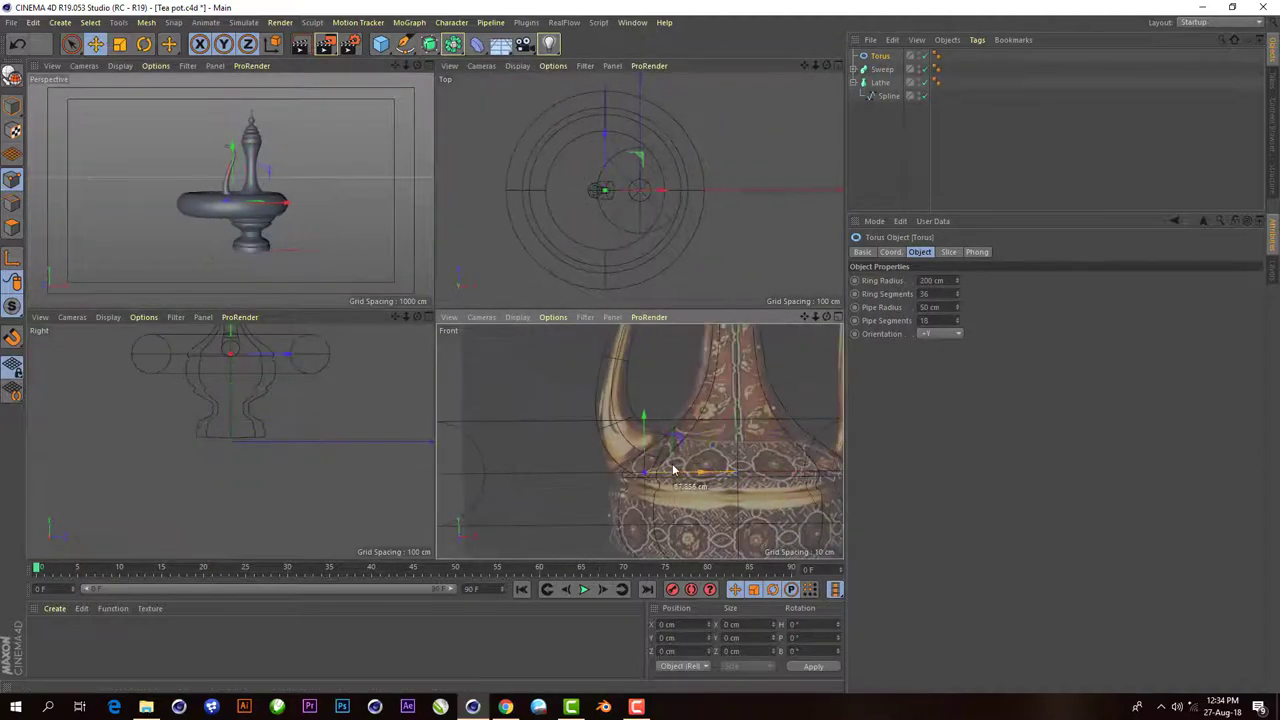
{"action": "left_click_drag", "start_coordinate": [766, 476], "coordinate": [667, 399]}
{"action": "scroll", "coordinate": [615, 215], "scroll_direction": "up", "scroll_amount": 5}
{"action": "mouse_move", "coordinate": [660, 220]}
{"action": "left_mouse_down"}
{"action": "mouse_move", "coordinate": [684, 221]}
{"action": "mouse_move", "coordinate": [637, 210]}
{"action": "left_mouse_up"}
{"action": "key", "text": "t"}
{"action": "key", "text": "o"}
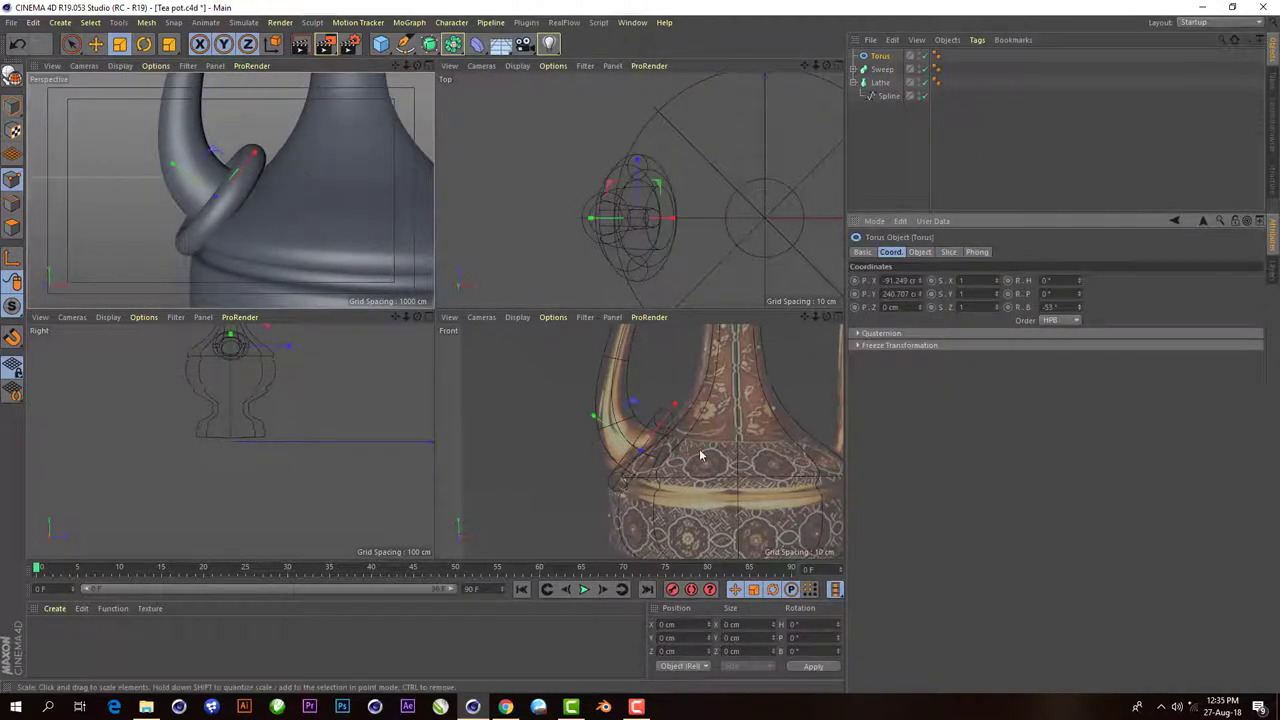
{"action": "scroll", "coordinate": [700, 456], "scroll_direction": "up", "scroll_amount": 3}
{"action": "key", "text": "e"}
{"action": "mouse_move", "coordinate": [700, 456]}
{"action": "left_mouse_down"}
{"action": "mouse_move", "coordinate": [640, 458]}
{"action": "mouse_move", "coordinate": [679, 447]}
{"action": "left_mouse_up"}
- Tilt the torus about -40° to match the spout and set its Ring Radius to 24.668 cm
{"action": "left_click", "coordinate": [876, 56]}
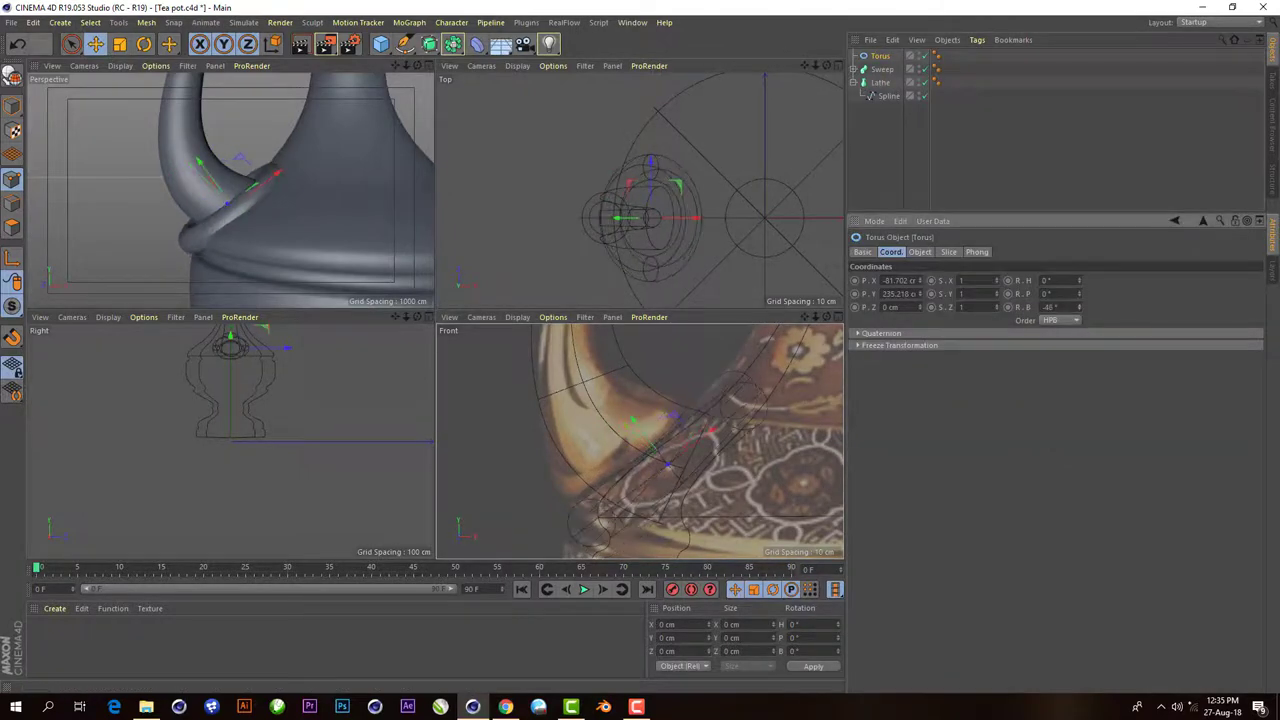
{"action": "left_click_drag", "start_coordinate": [621, 410], "coordinate": [640, 460]}
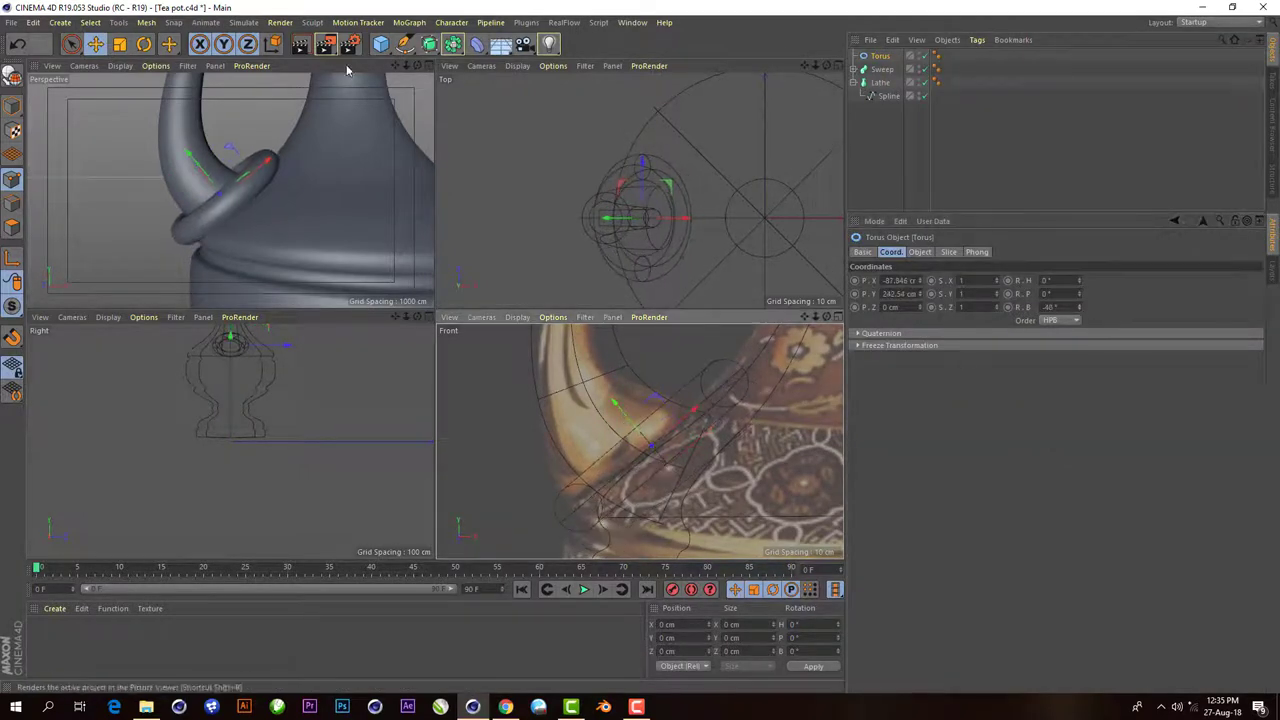
{"action": "key", "text": "F1"}
{"action": "left_click_drag", "start_coordinate": [700, 250], "coordinate": [640, 306], "text": "alt"}
{"action": "key", "text": "t"}
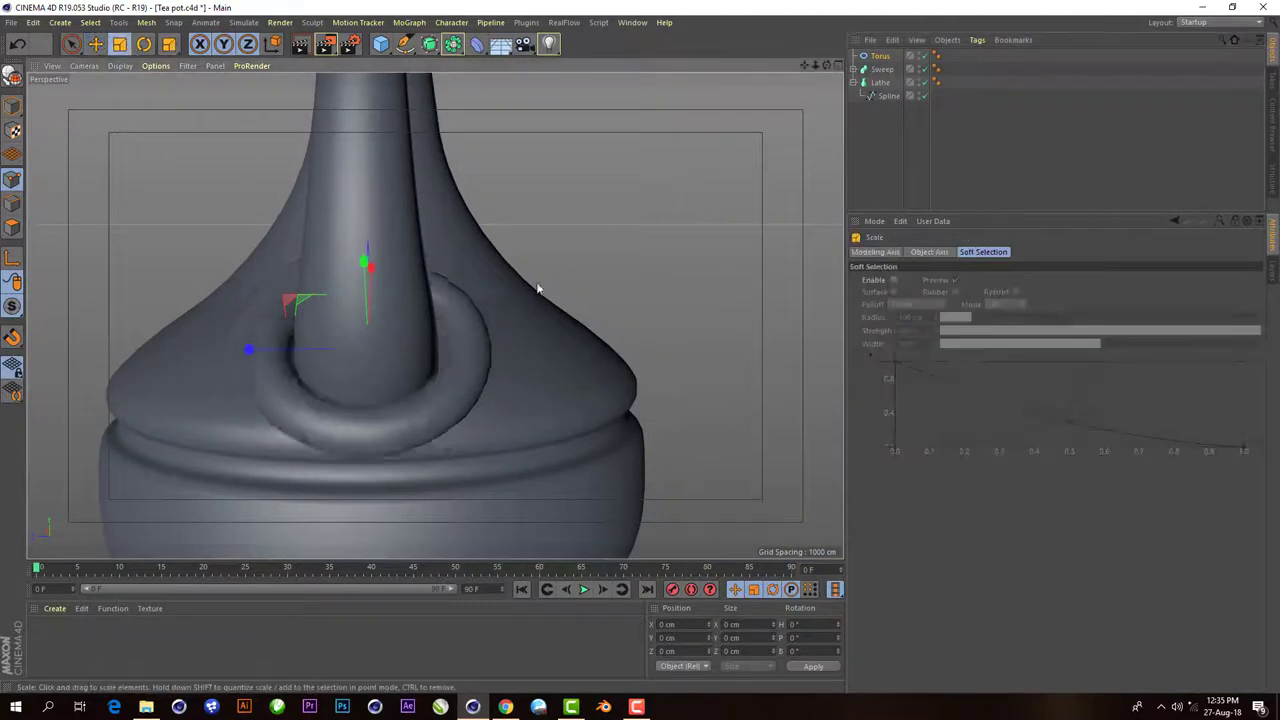
{"action": "left_click_drag", "start_coordinate": [675, 123], "coordinate": [435, 314], "text": "alt"}
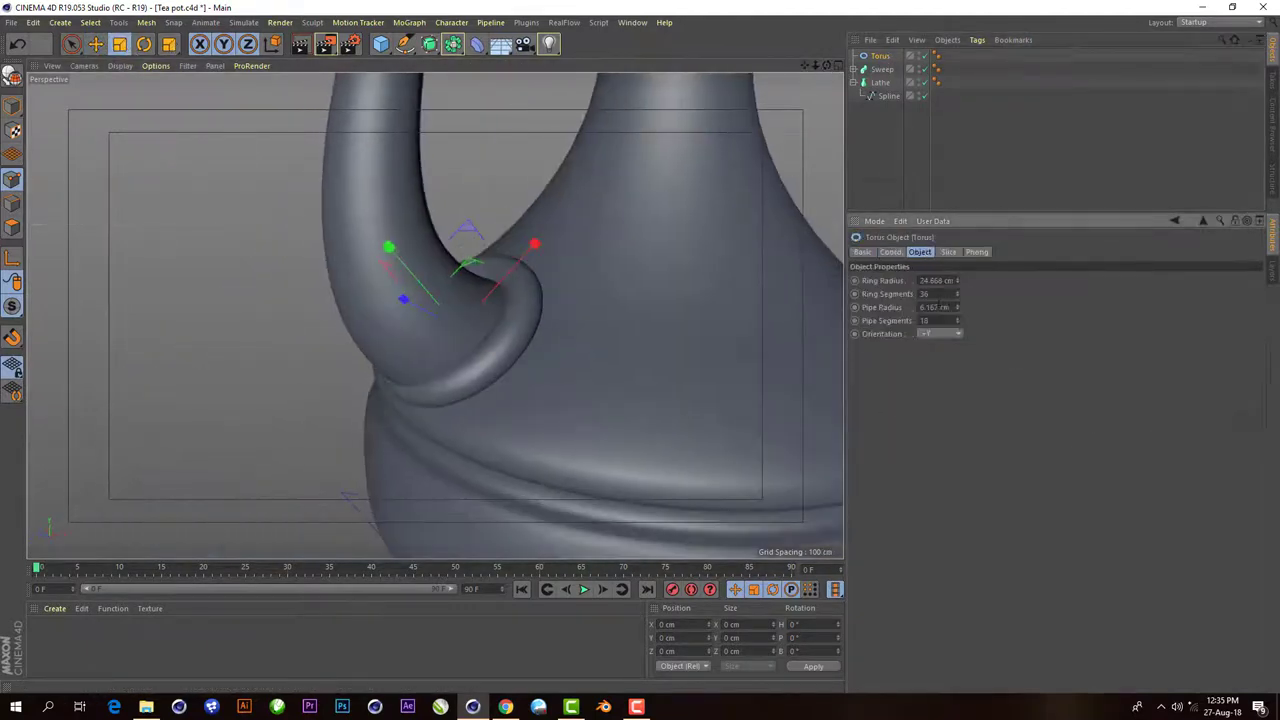
{"action": "left_click_drag", "start_coordinate": [956, 280], "coordinate": [960, 319]}
{"action": "left_click", "coordinate": [95, 43]}
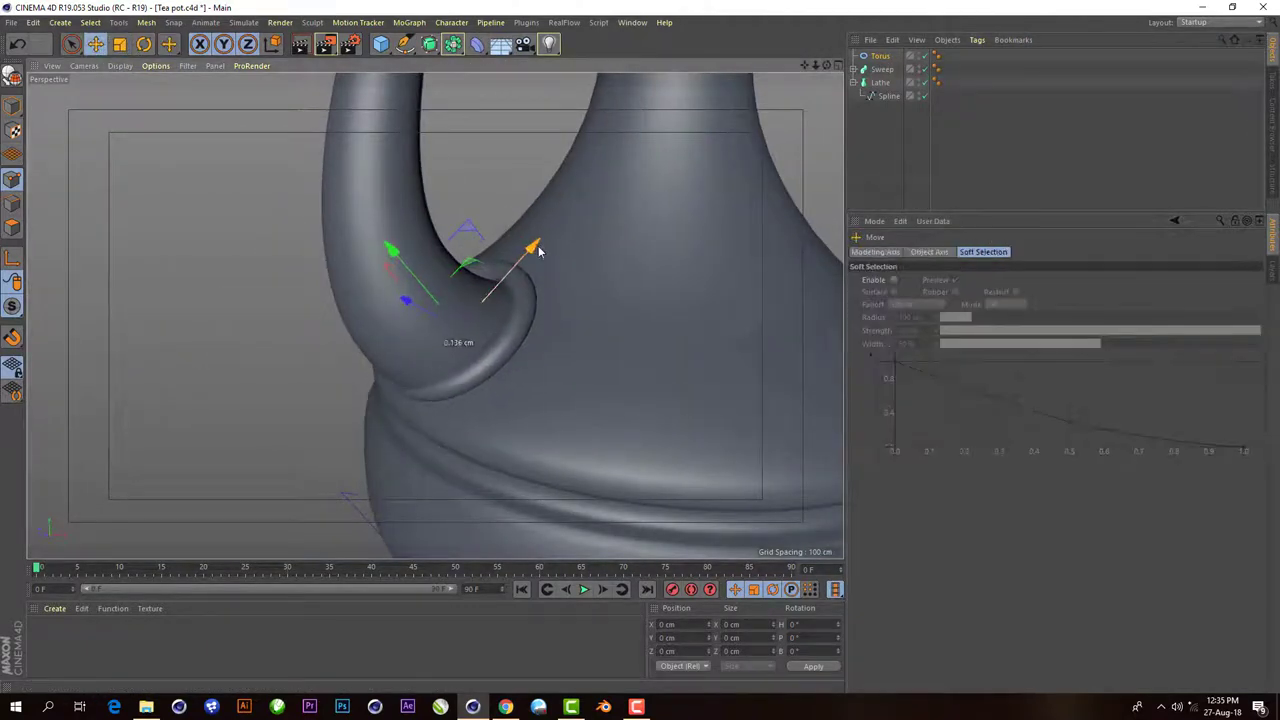
{"action": "mouse_move", "coordinate": [528, 257]}
{"action": "left_mouse_down", "text": "alt"}
{"action": "mouse_move", "coordinate": [473, 327]}
{"action": "mouse_move", "coordinate": [395, 350]}
{"action": "left_mouse_up", "text": "alt"}
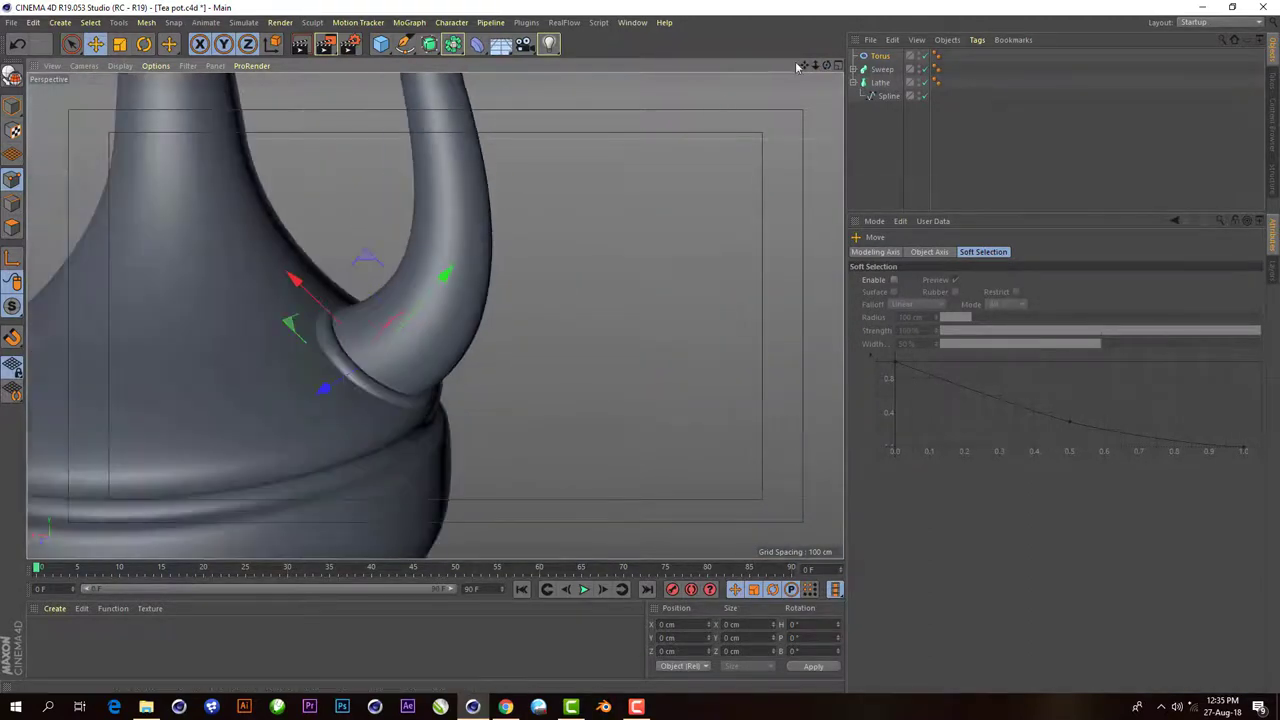
{"action": "scroll", "coordinate": [407, 378], "scroll_direction": "down", "scroll_amount": 10}
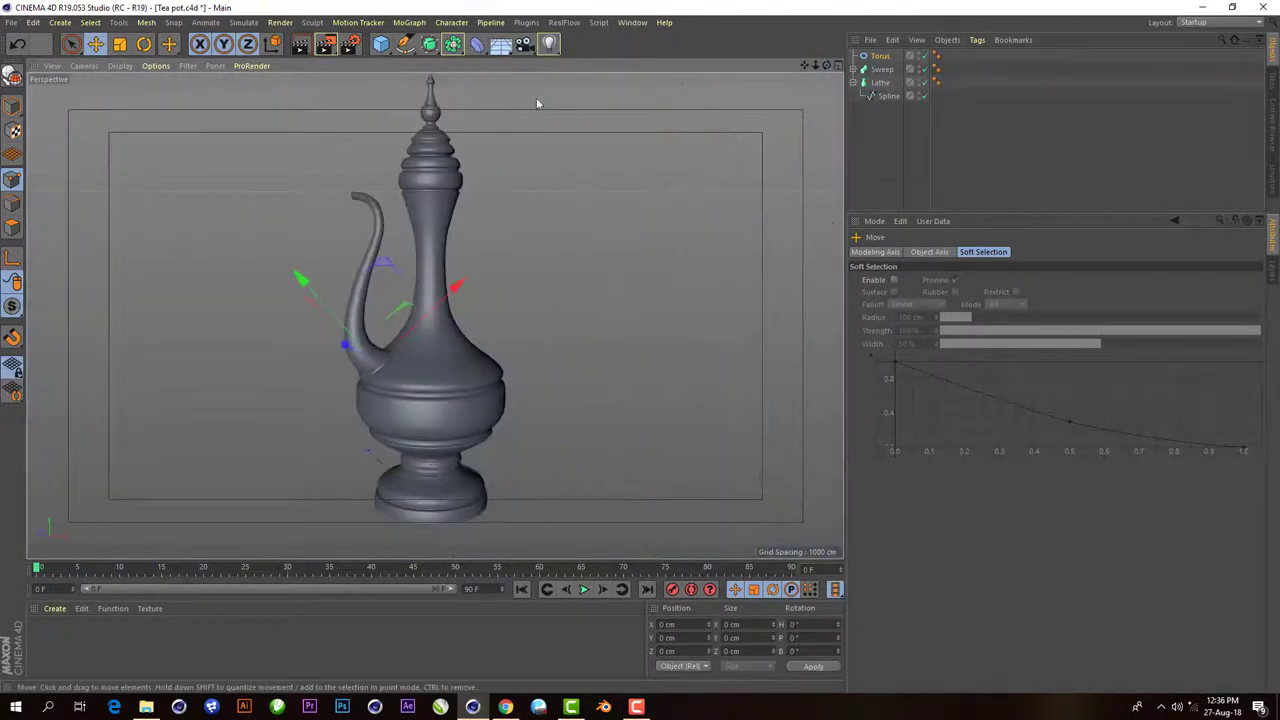
- Try a Fillet Cap on the spout sweep's end, then set it back to None to leave it open
{"action": "left_click", "coordinate": [311, 53]}
{"action": "scroll", "coordinate": [343, 185], "scroll_direction": "up", "scroll_amount": 5}
{"action": "scroll", "coordinate": [343, 185], "scroll_direction": "up", "scroll_amount": 3}
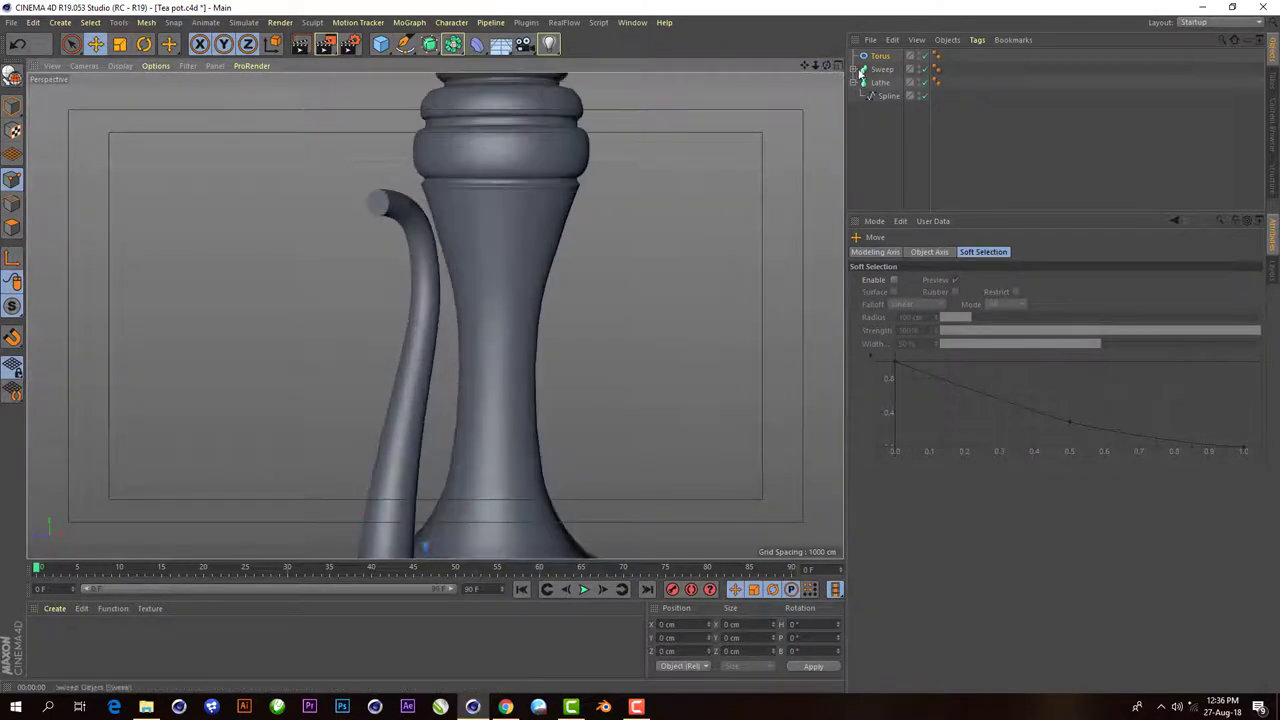
{"action": "left_click", "coordinate": [862, 70]}
{"action": "left_click", "coordinate": [948, 252]}
{"action": "left_click", "coordinate": [1000, 319]}
{"action": "left_click", "coordinate": [1005, 363]}
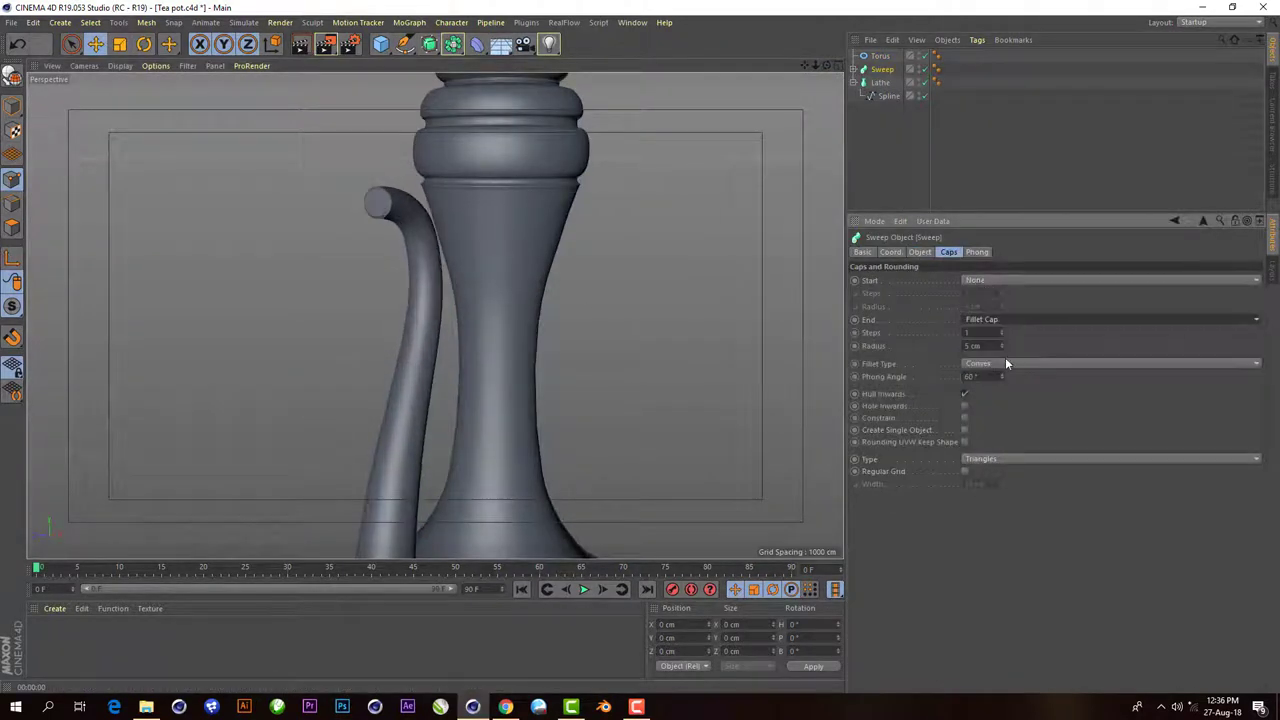
{"action": "left_click", "coordinate": [1000, 319]}
{"action": "left_click", "coordinate": [1000, 335]}
{"action": "scroll", "coordinate": [338, 206], "scroll_direction": "up", "scroll_amount": 4}
{"action": "scroll", "coordinate": [434, 315], "scroll_direction": "up", "scroll_amount": 4}
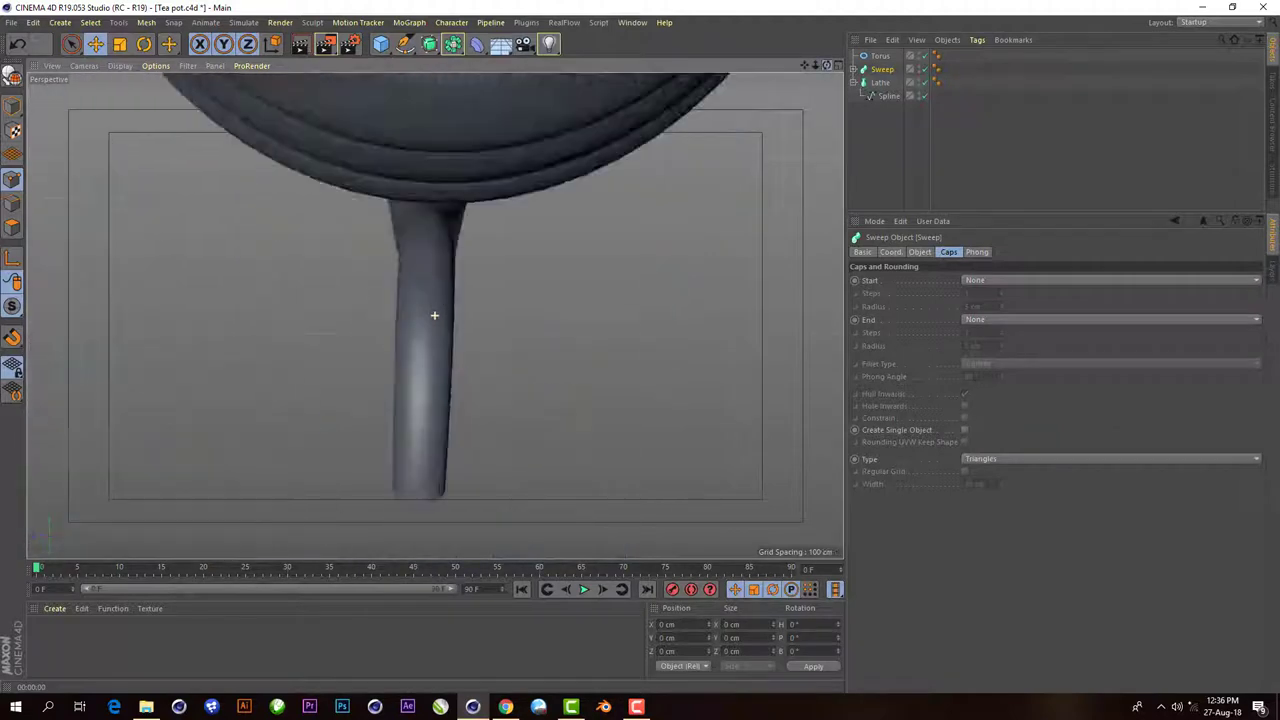
{"action": "scroll", "coordinate": [434, 315], "scroll_direction": "down", "scroll_amount": 5}
- Wrap the spout sweep in a Cloth Surface with 1 cm thickness
{"action": "left_click", "coordinate": [244, 22]}
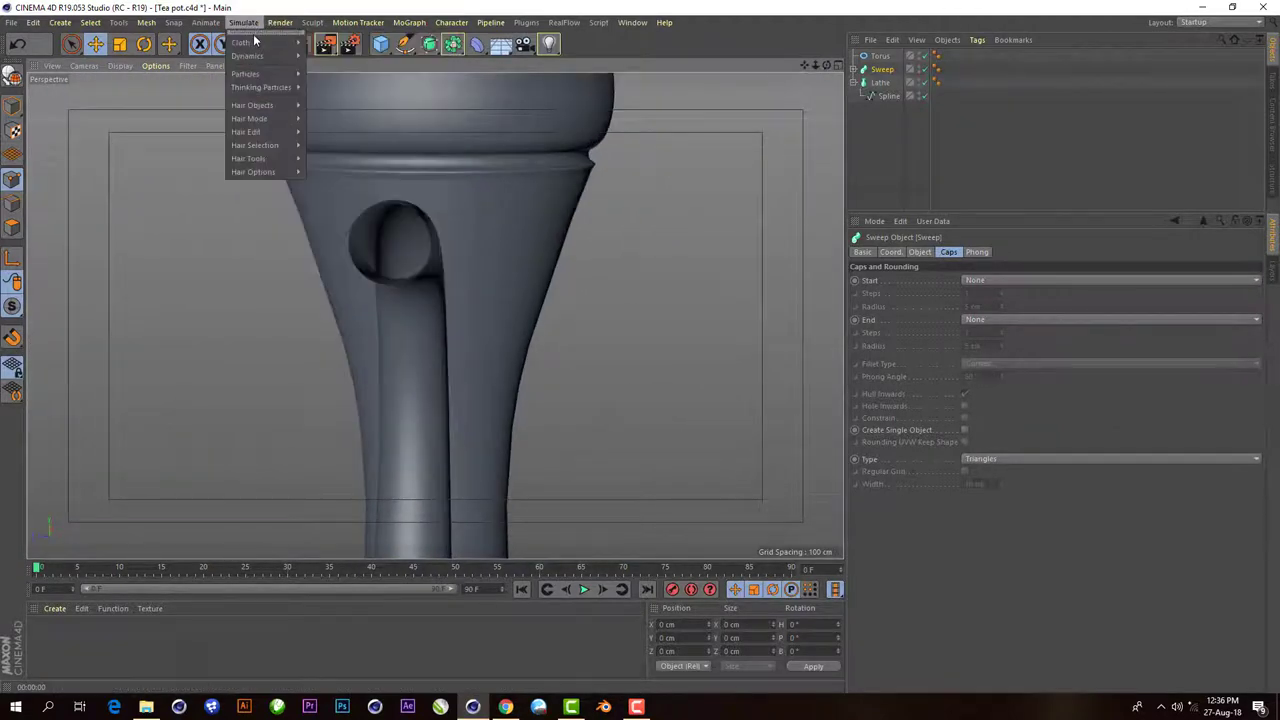
{"action": "left_click", "coordinate": [335, 37]}
{"action": "left_click", "coordinate": [882, 57]}
{"action": "left_click_drag", "start_coordinate": [882, 57], "coordinate": [890, 68]}
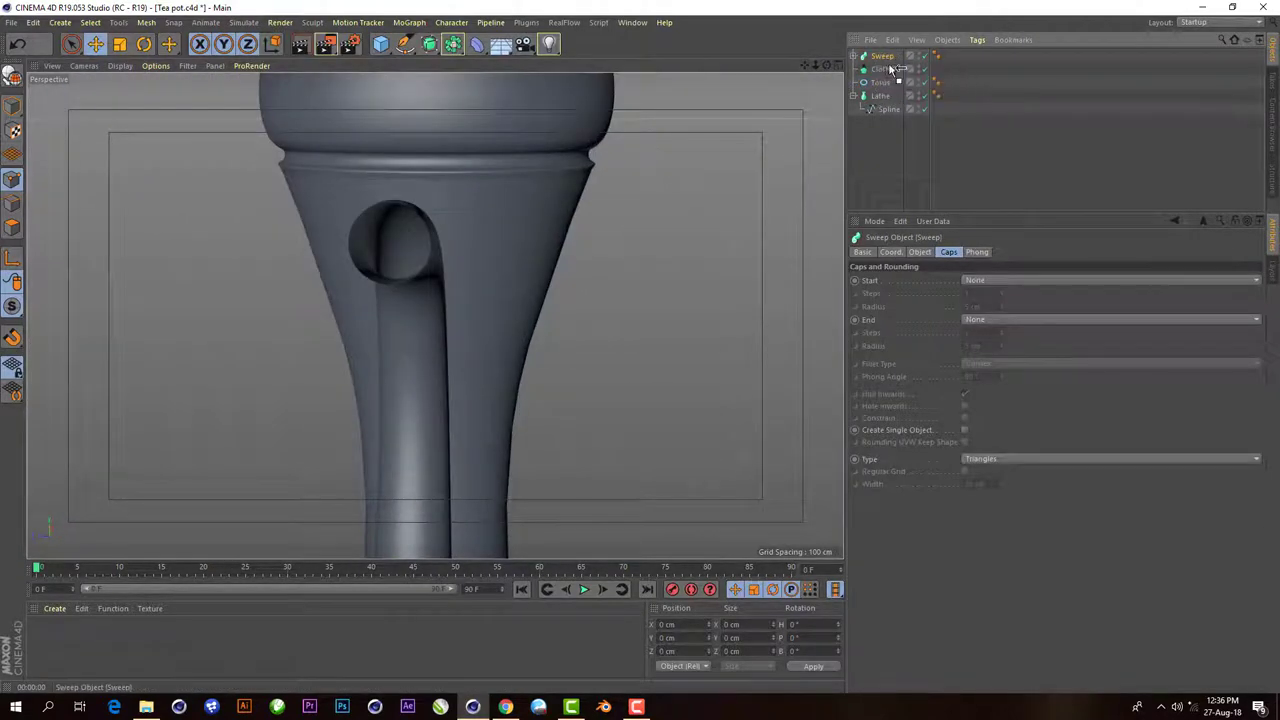
{"action": "left_click", "coordinate": [949, 304]}
{"action": "scroll", "coordinate": [434, 315], "scroll_direction": "down", "scroll_amount": 4}
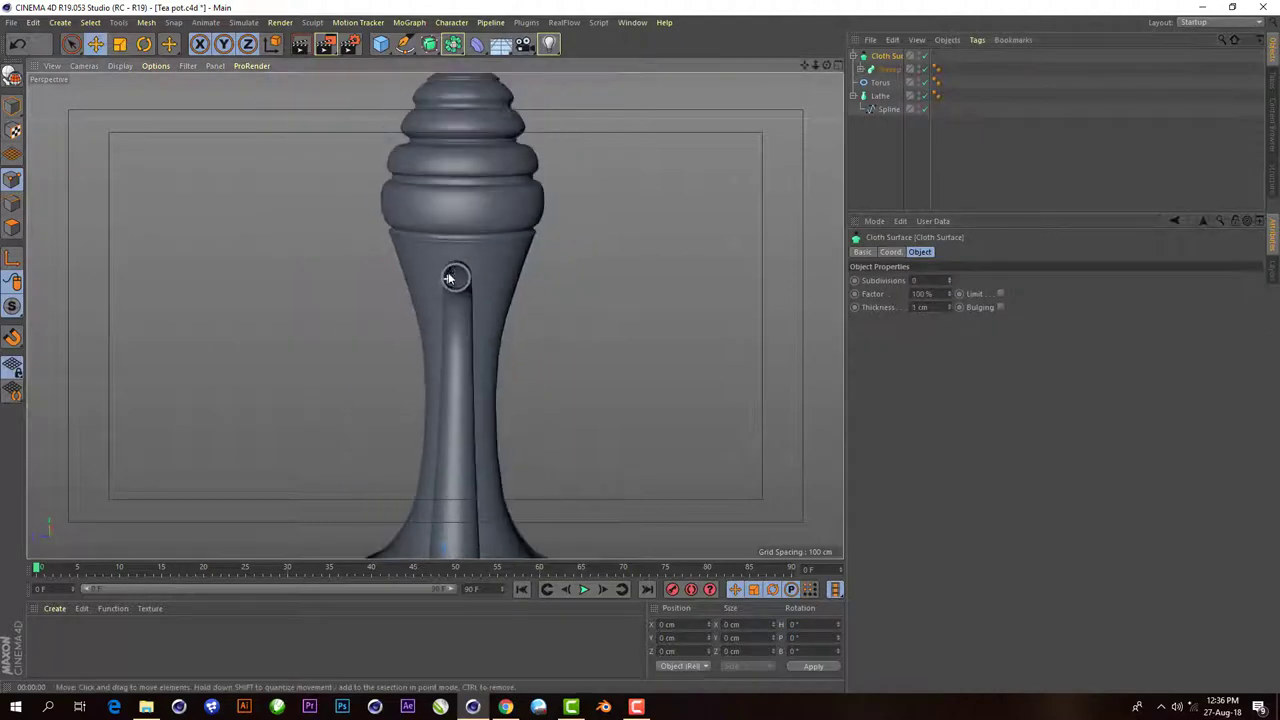
- Orbit and render the view to check the hollow spout from the front
{"action": "mouse_move", "coordinate": [380, 315]}
{"action": "left_mouse_down", "text": "alt"}
{"action": "mouse_move", "coordinate": [434, 315]}
{"action": "mouse_move", "coordinate": [564, 235]}
{"action": "left_mouse_up", "text": "alt"}
{"action": "scroll", "coordinate": [429, 286], "scroll_direction": "up", "scroll_amount": 3}
{"action": "scroll", "coordinate": [429, 286], "scroll_direction": "up", "scroll_amount": 2}
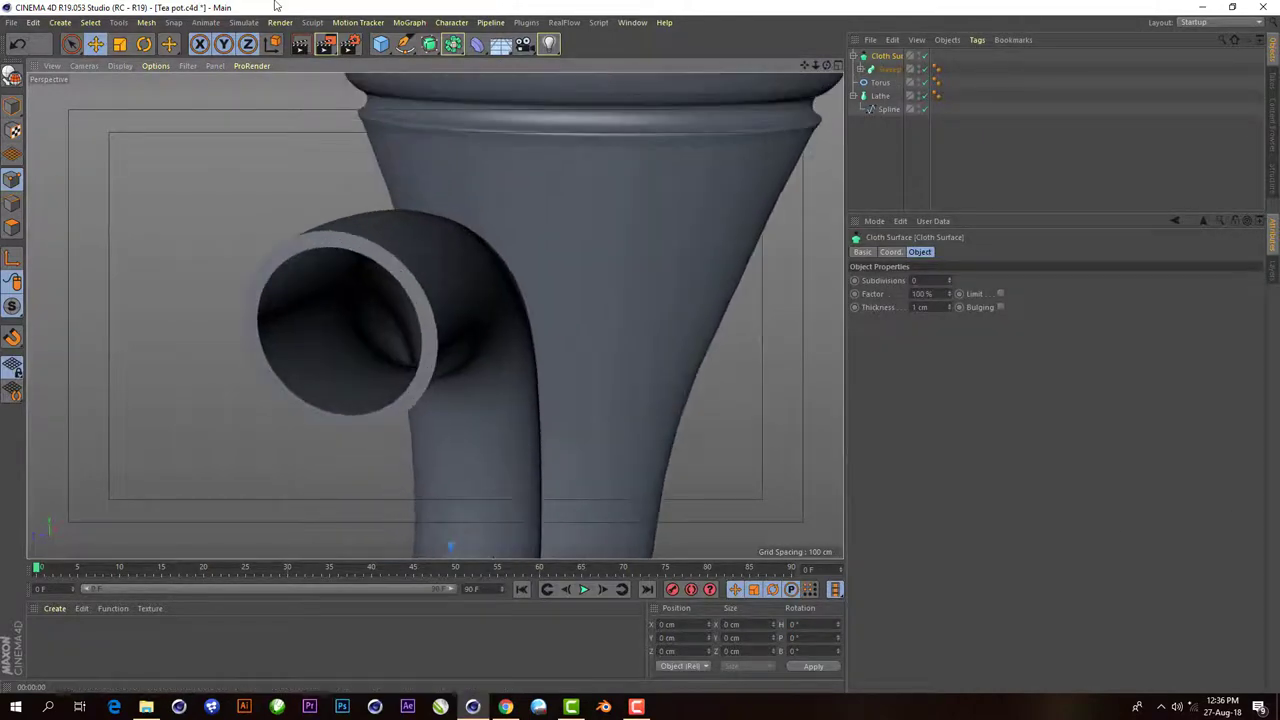
{"action": "left_click", "coordinate": [300, 44]}
{"action": "scroll", "coordinate": [439, 262], "scroll_direction": "down", "scroll_amount": 3}
{"action": "scroll", "coordinate": [386, 229], "scroll_direction": "down", "scroll_amount": 2}
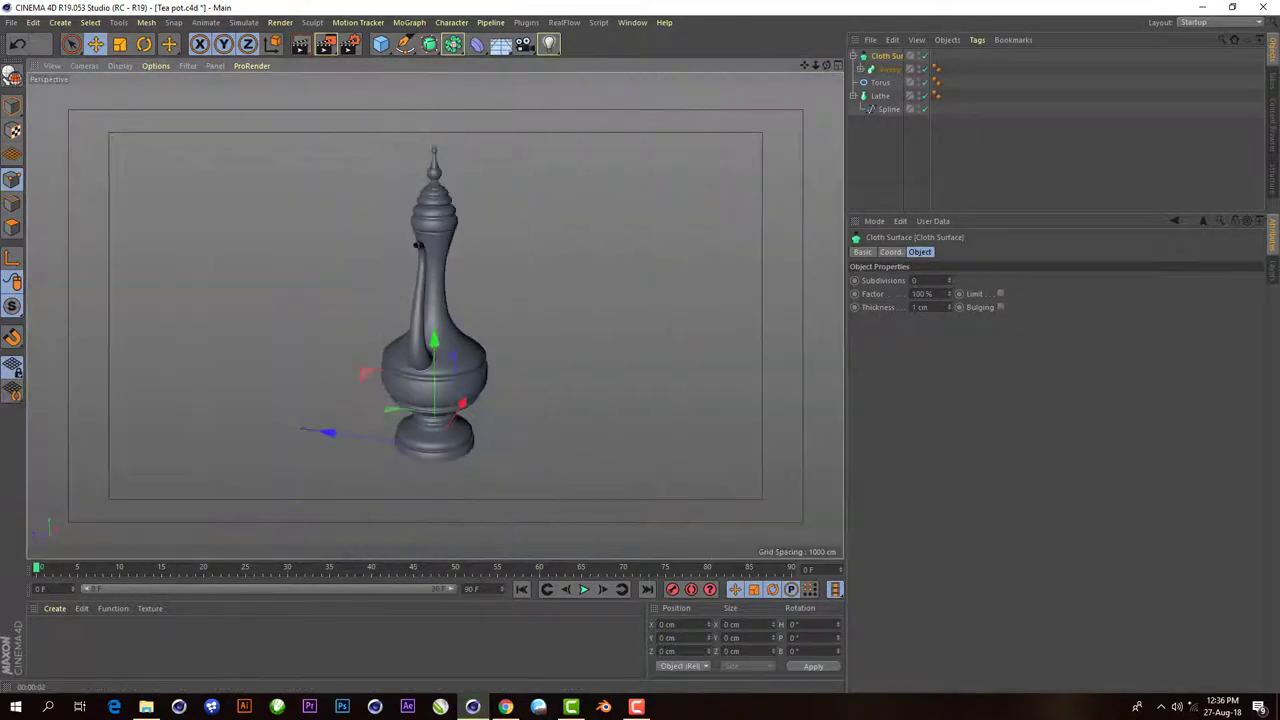
{"action": "left_click_drag", "start_coordinate": [386, 229], "coordinate": [434, 315], "text": "alt"}
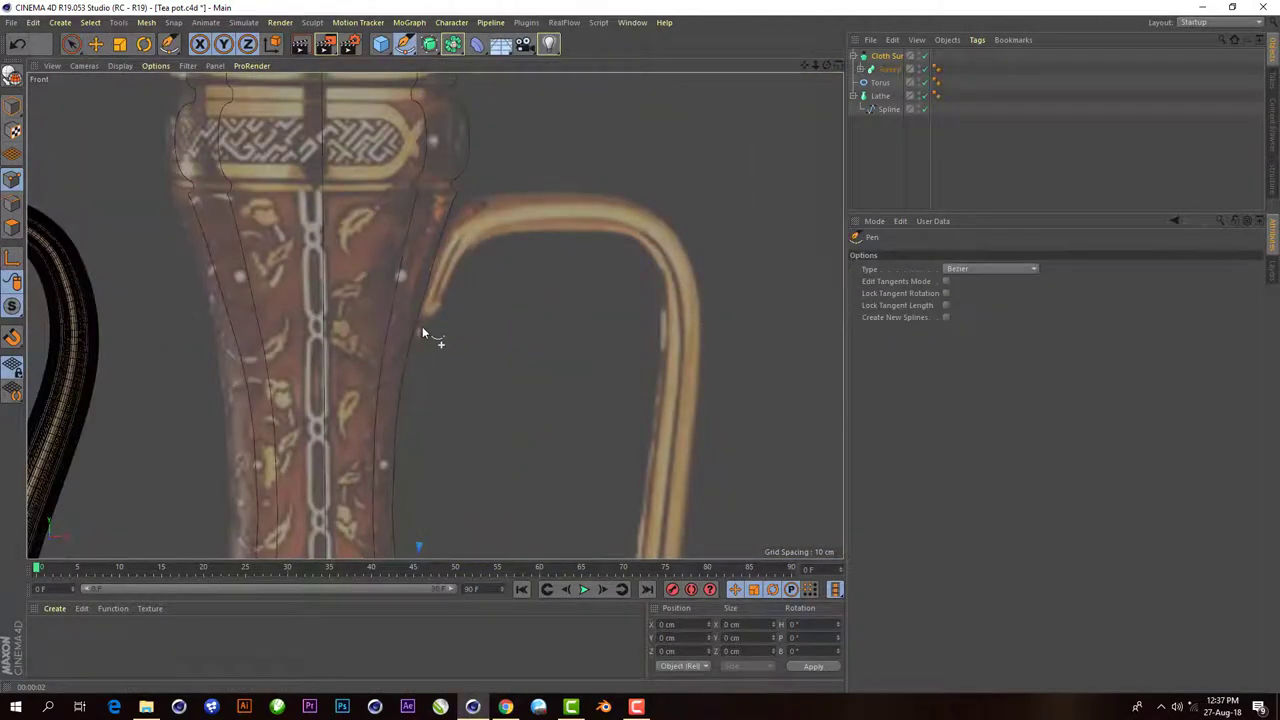
- Trace a new spline along the reference handle in Front view, with a smooth point at the top
{"action": "left_click", "coordinate": [415, 335]}
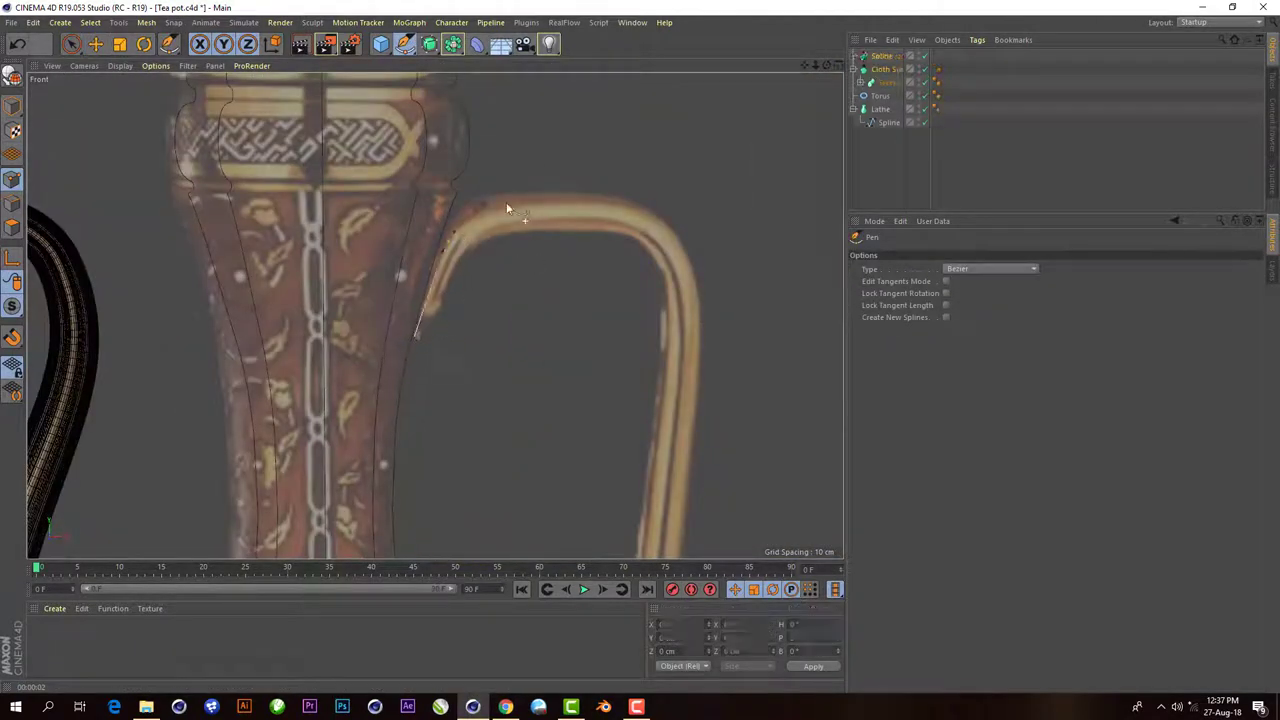
{"action": "left_click_drag", "start_coordinate": [507, 209], "coordinate": [539, 209]}
{"action": "scroll", "coordinate": [450, 200], "scroll_direction": "down", "scroll_amount": 2}
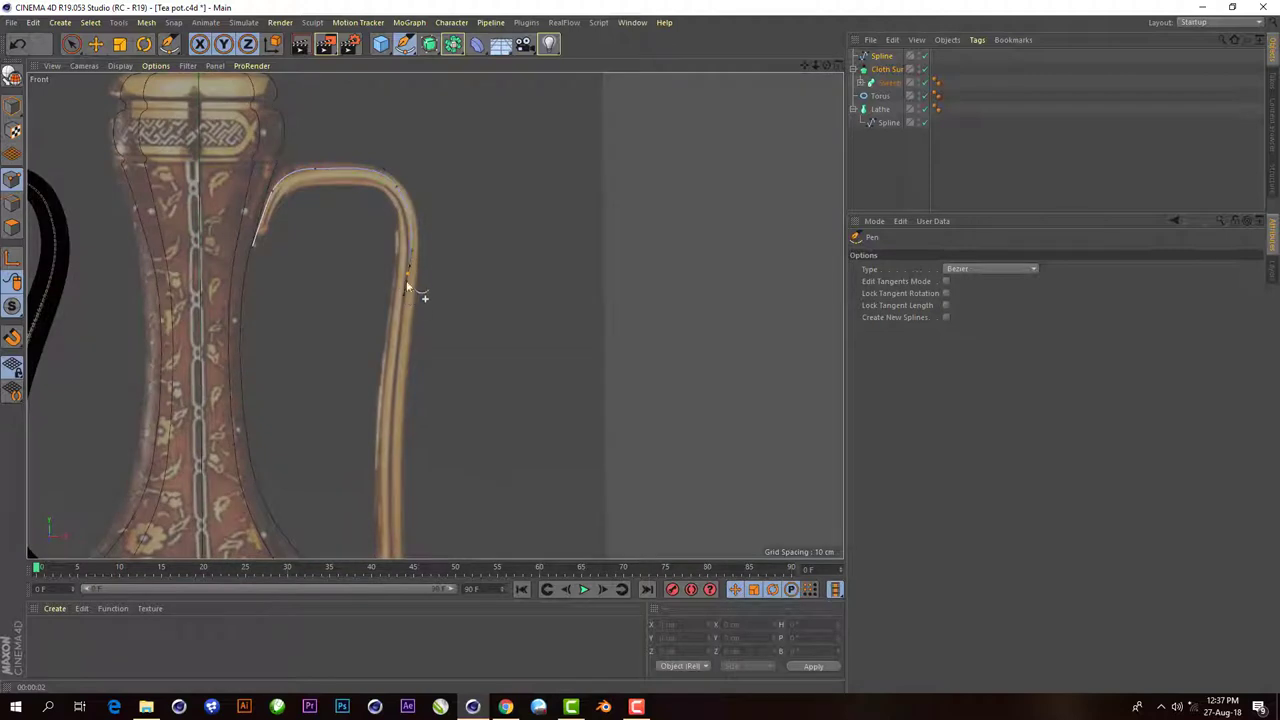
{"action": "scroll", "coordinate": [406, 283], "scroll_direction": "down", "scroll_amount": 3}
{"action": "scroll", "coordinate": [371, 345], "scroll_direction": "up", "scroll_amount": 2}
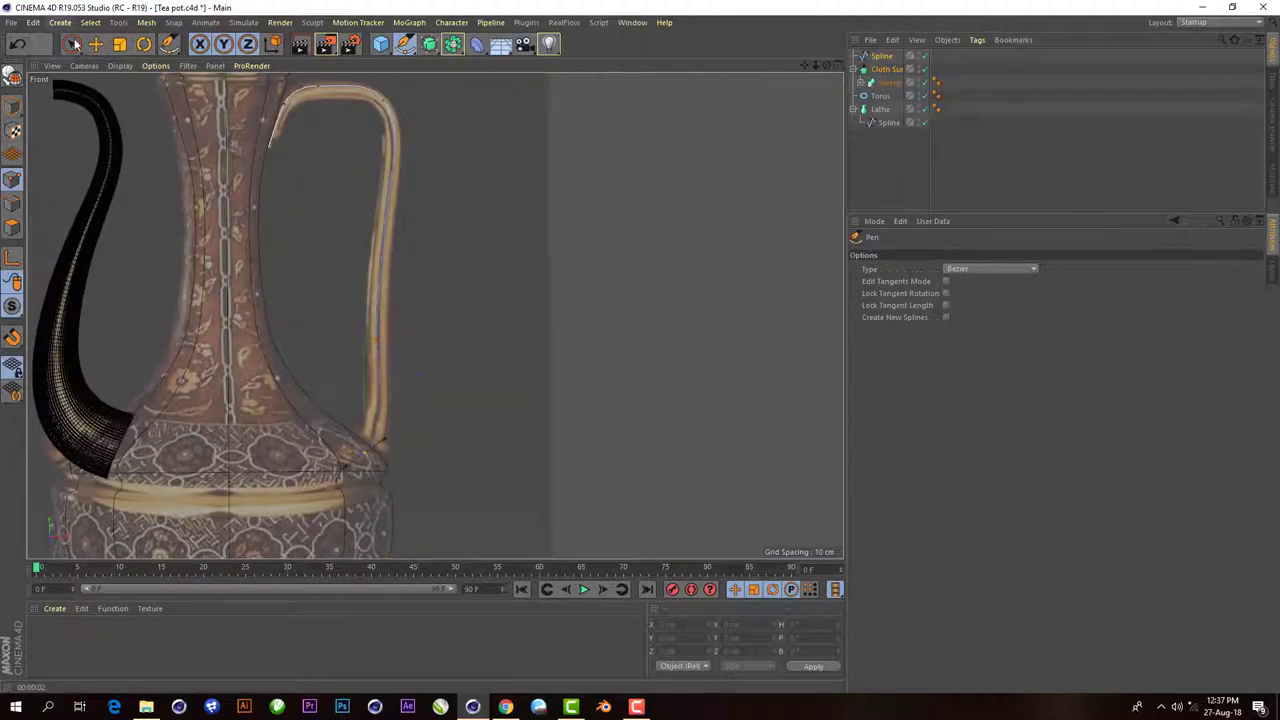
{"action": "left_click", "coordinate": [95, 44]}
{"action": "scroll", "coordinate": [449, 196], "scroll_direction": "down", "scroll_amount": 2}
{"action": "scroll", "coordinate": [449, 196], "scroll_direction": "up", "scroll_amount": 3}
{"action": "scroll", "coordinate": [442, 217], "scroll_direction": "up", "scroll_amount": 2}
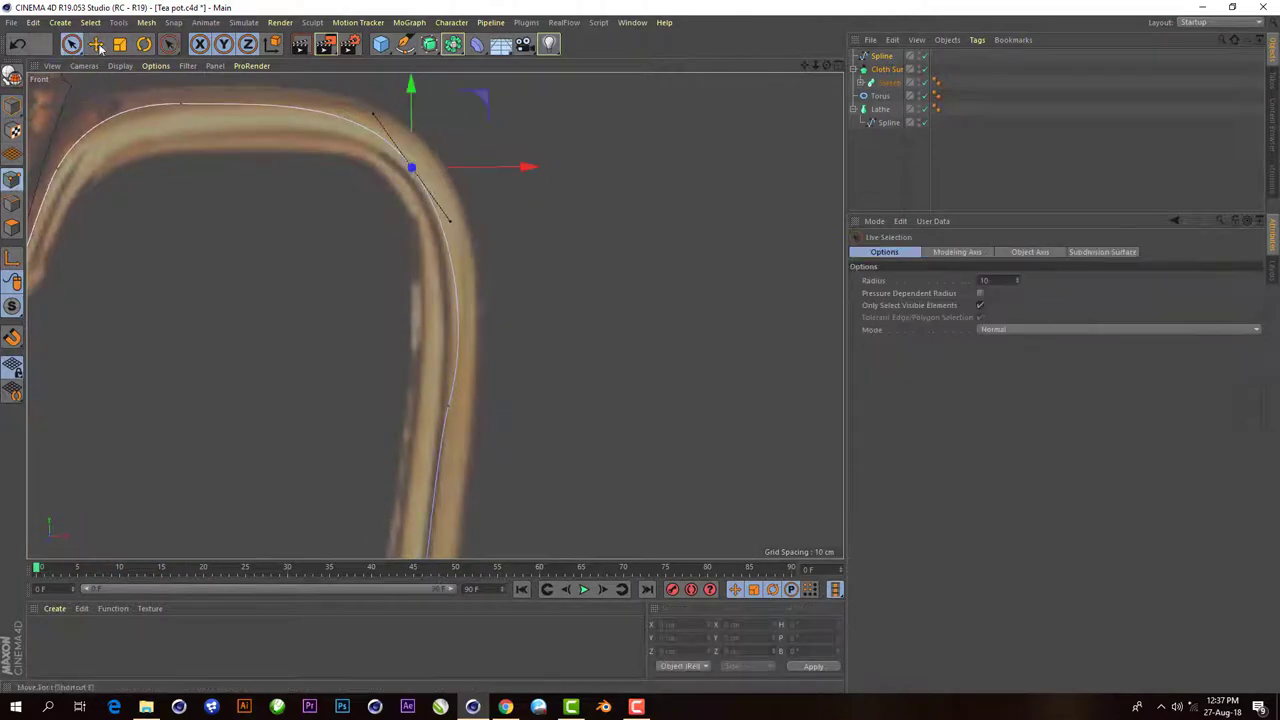
- Adjust the tangent and points of the handle spline's top curve to smooth it
{"action": "left_click_drag", "start_coordinate": [373, 114], "coordinate": [372, 122]}
{"action": "scroll", "coordinate": [470, 300], "scroll_direction": "down", "scroll_amount": 2}
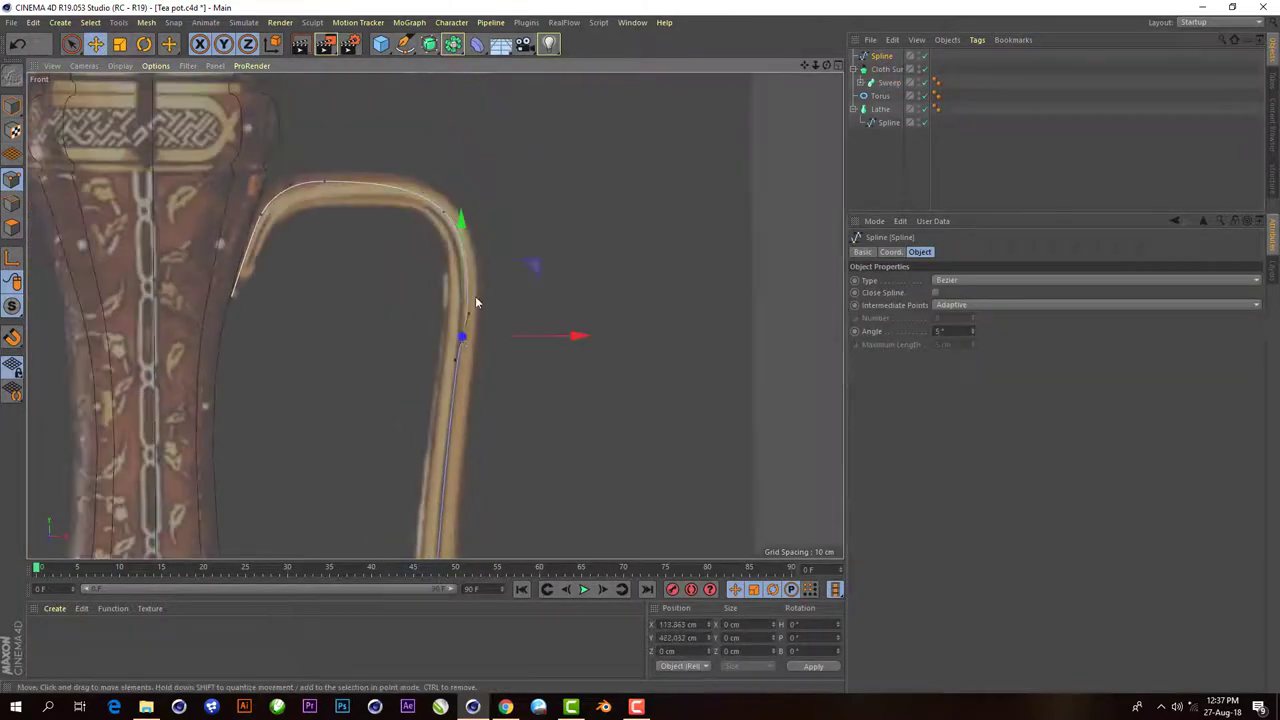
{"action": "scroll", "coordinate": [465, 328], "scroll_direction": "down", "scroll_amount": 1}
{"action": "scroll", "coordinate": [464, 329], "scroll_direction": "up", "scroll_amount": 3}
{"action": "scroll", "coordinate": [458, 370], "scroll_direction": "down", "scroll_amount": 3}
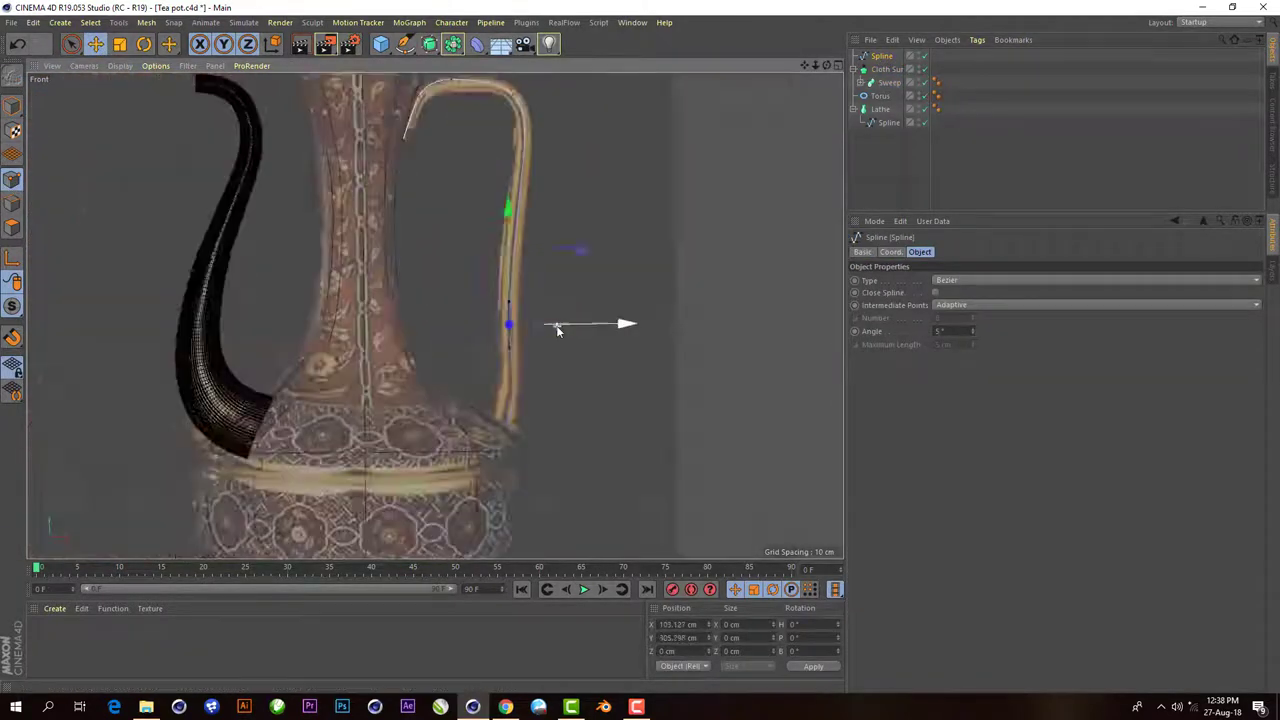
{"action": "scroll", "coordinate": [374, 223], "scroll_direction": "up", "scroll_amount": 3}
{"action": "left_click", "coordinate": [378, 220]}
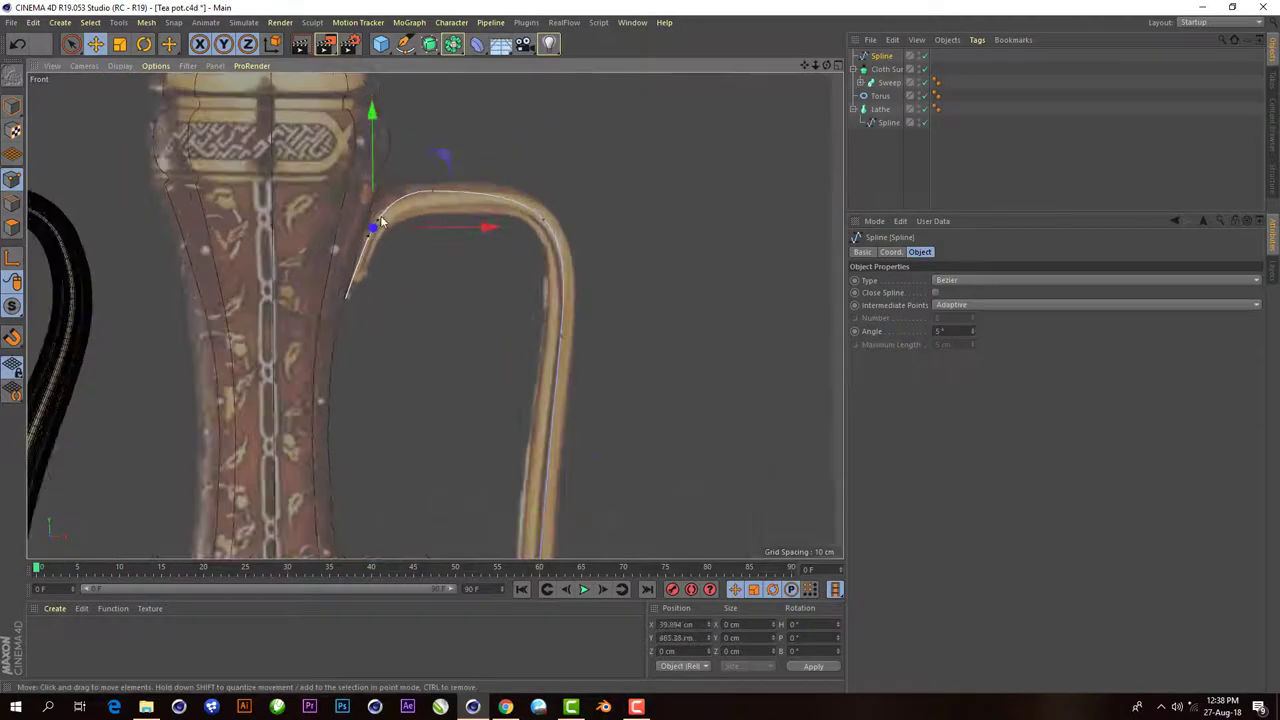
{"action": "left_click", "coordinate": [432, 197]}
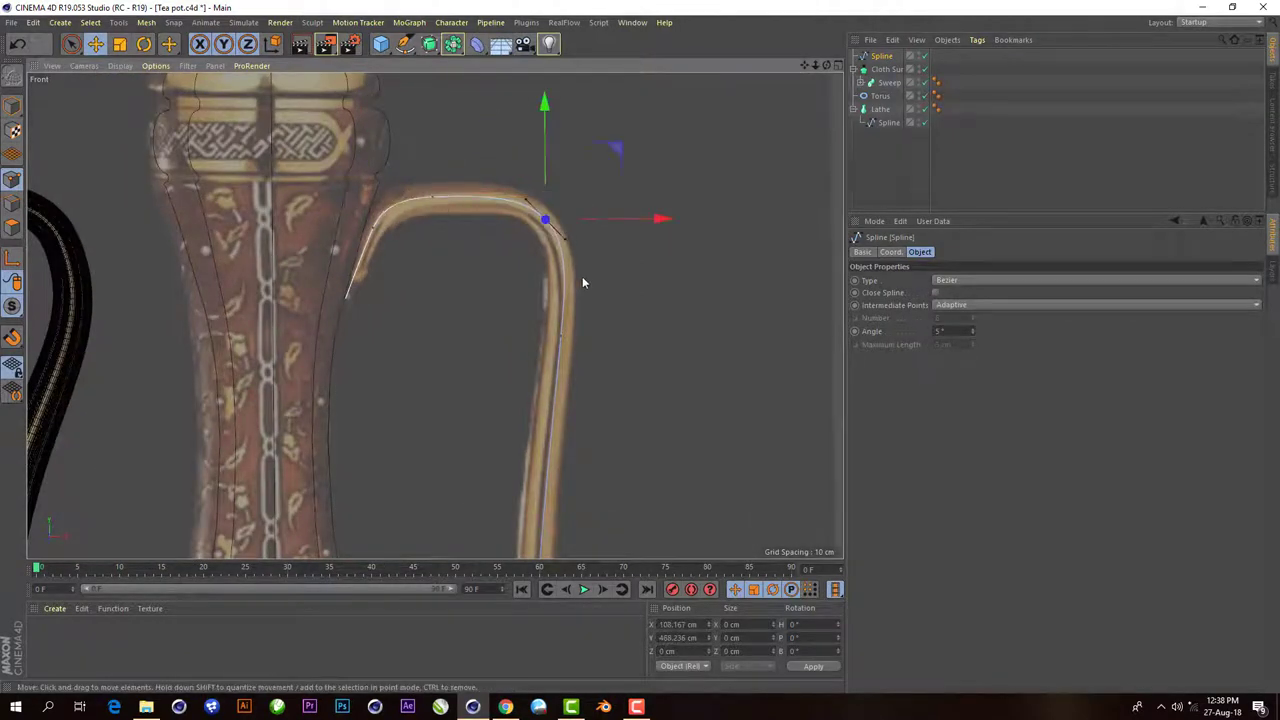
{"action": "middle_click", "coordinate": [583, 283]}
{"action": "middle_click", "coordinate": [400, 120]}
{"action": "left_click", "coordinate": [405, 44]}
- Add an 8 × 23 cm Rectangle spline with rounded corners
{"action": "left_click", "coordinate": [520, 140]}
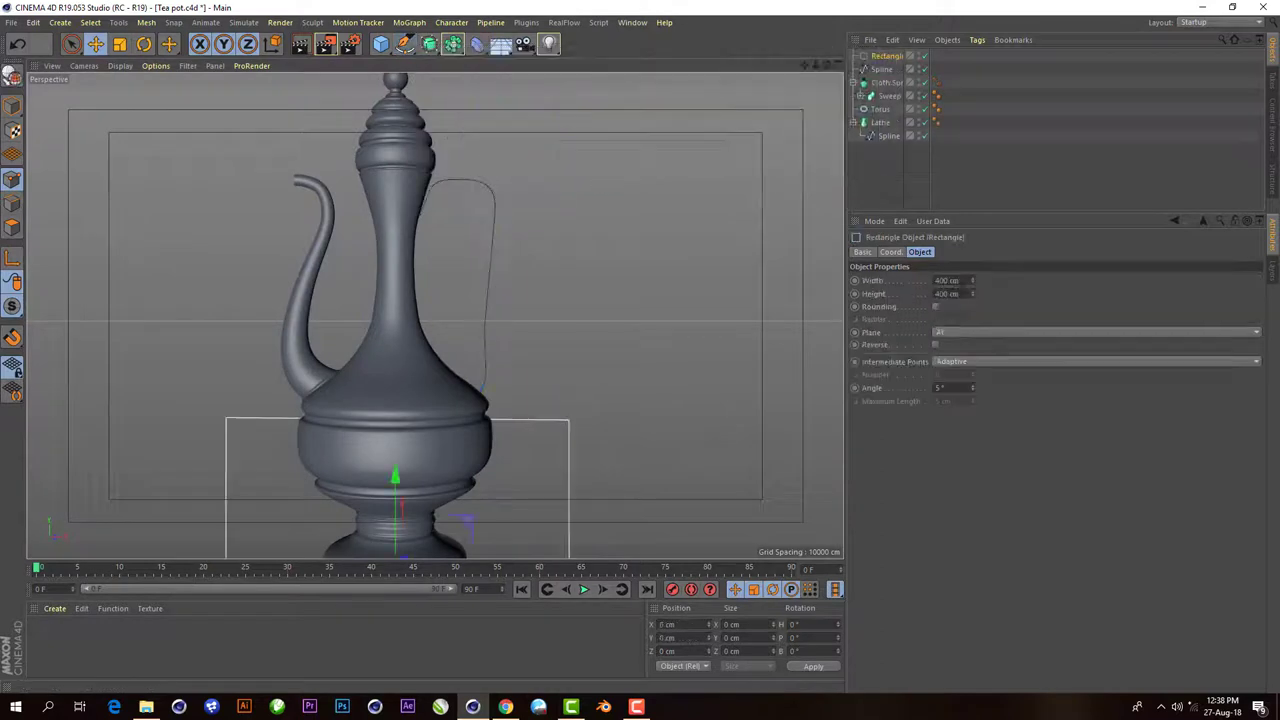
{"action": "scroll", "coordinate": [626, 260], "scroll_direction": "up", "scroll_amount": 3}
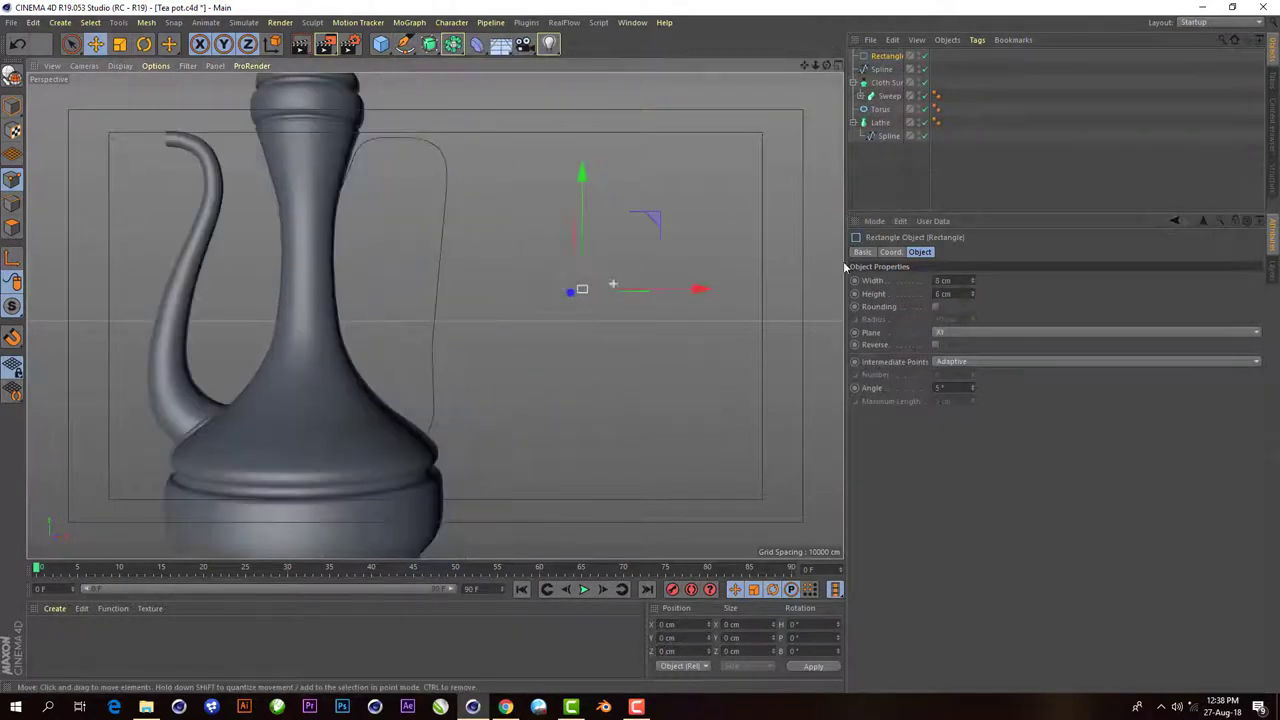
{"action": "left_click", "coordinate": [935, 306]}
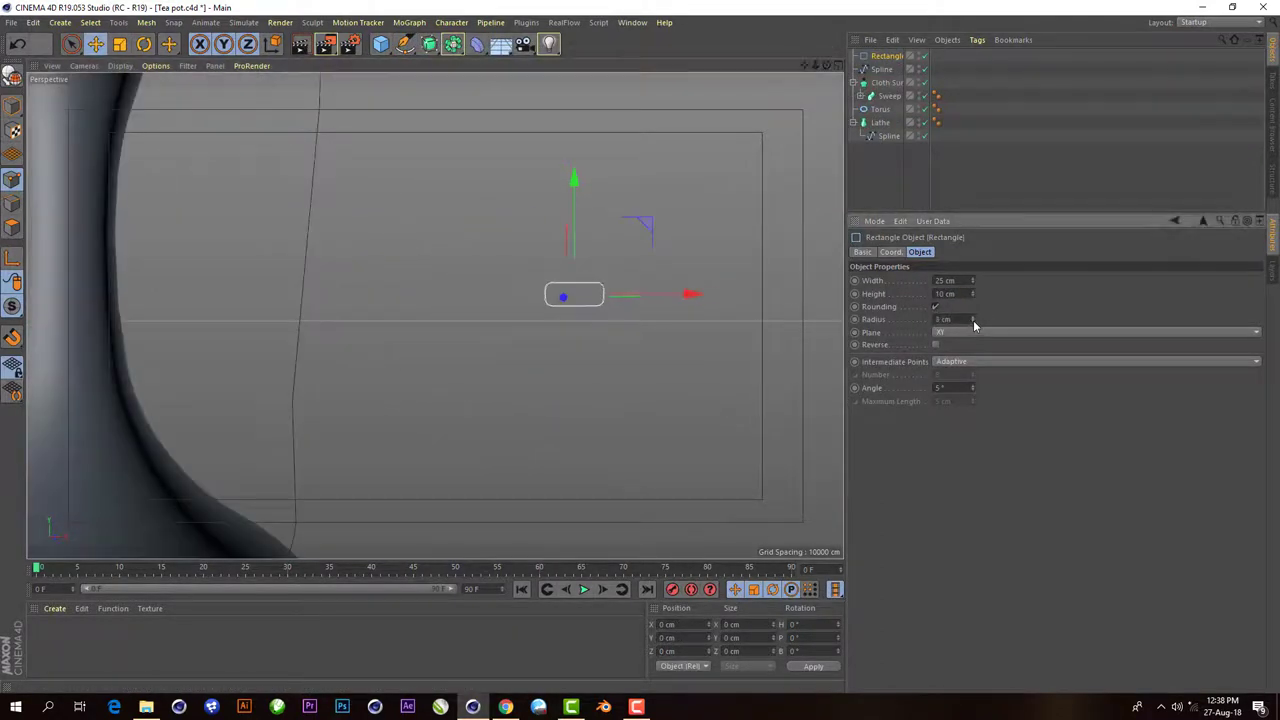
{"action": "scroll", "coordinate": [435, 310], "scroll_direction": "down", "scroll_amount": 3}
- Add a Sweep and place the rectangle profile and handle spline inside it
{"action": "left_click", "coordinate": [430, 44]}
{"action": "left_click", "coordinate": [486, 120]}
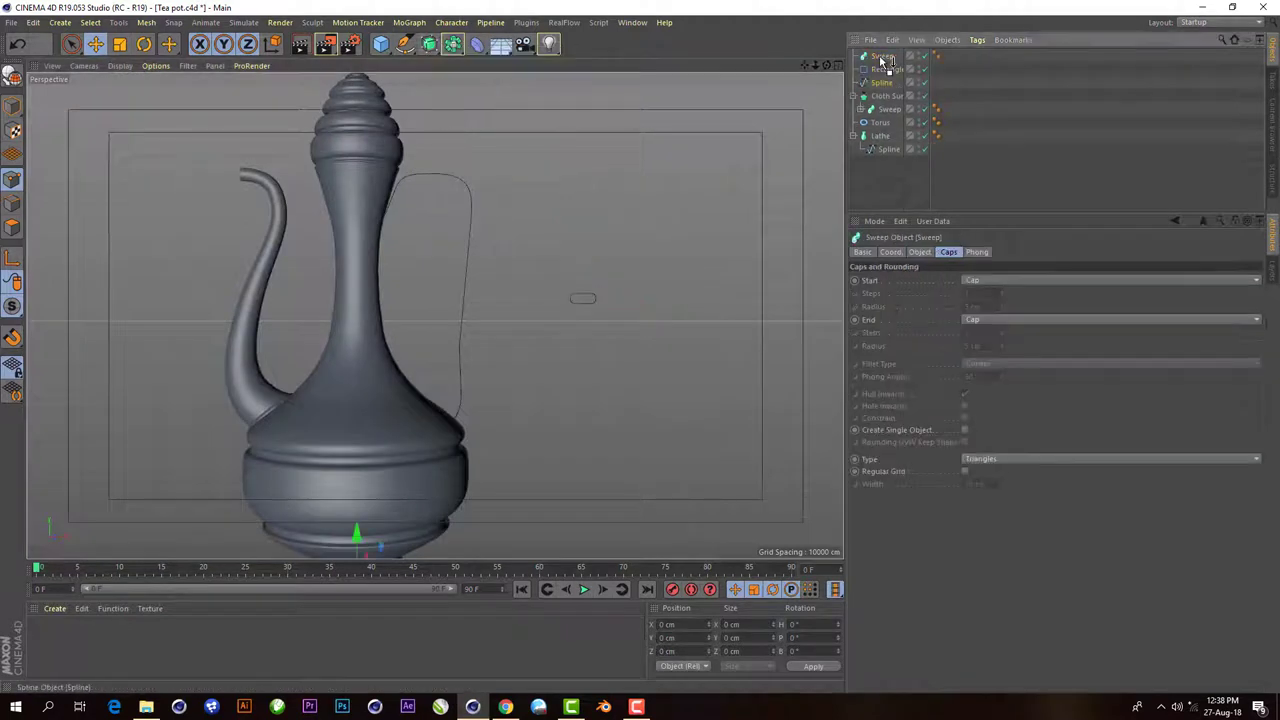
{"action": "left_click_drag", "start_coordinate": [883, 62], "coordinate": [883, 66]}
{"action": "scroll", "coordinate": [435, 314], "scroll_direction": "up", "scroll_amount": 3}
{"action": "left_click_drag", "start_coordinate": [435, 314], "coordinate": [470, 300], "text": "alt"}
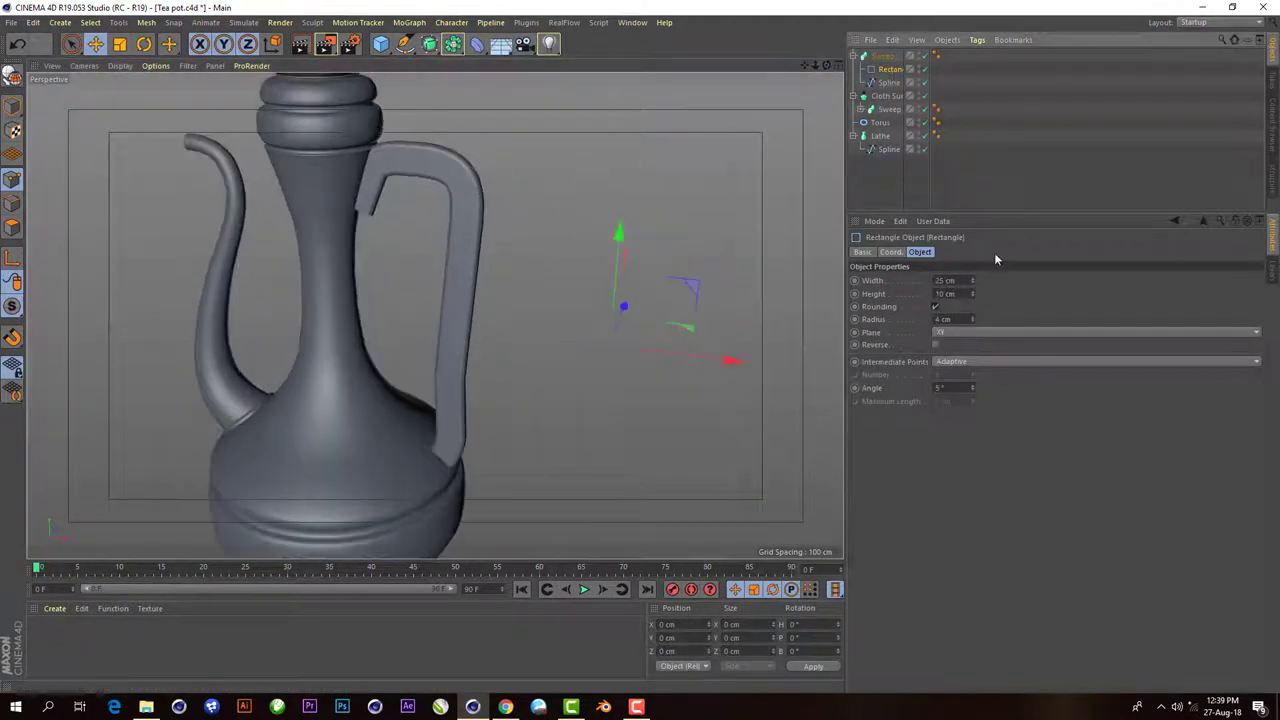
{"action": "mouse_move", "coordinate": [700, 250]}
{"action": "left_mouse_down", "text": "alt"}
{"action": "mouse_move", "coordinate": [771, 77]}
{"action": "mouse_move", "coordinate": [542, 194]}
{"action": "left_mouse_up", "text": "alt"}
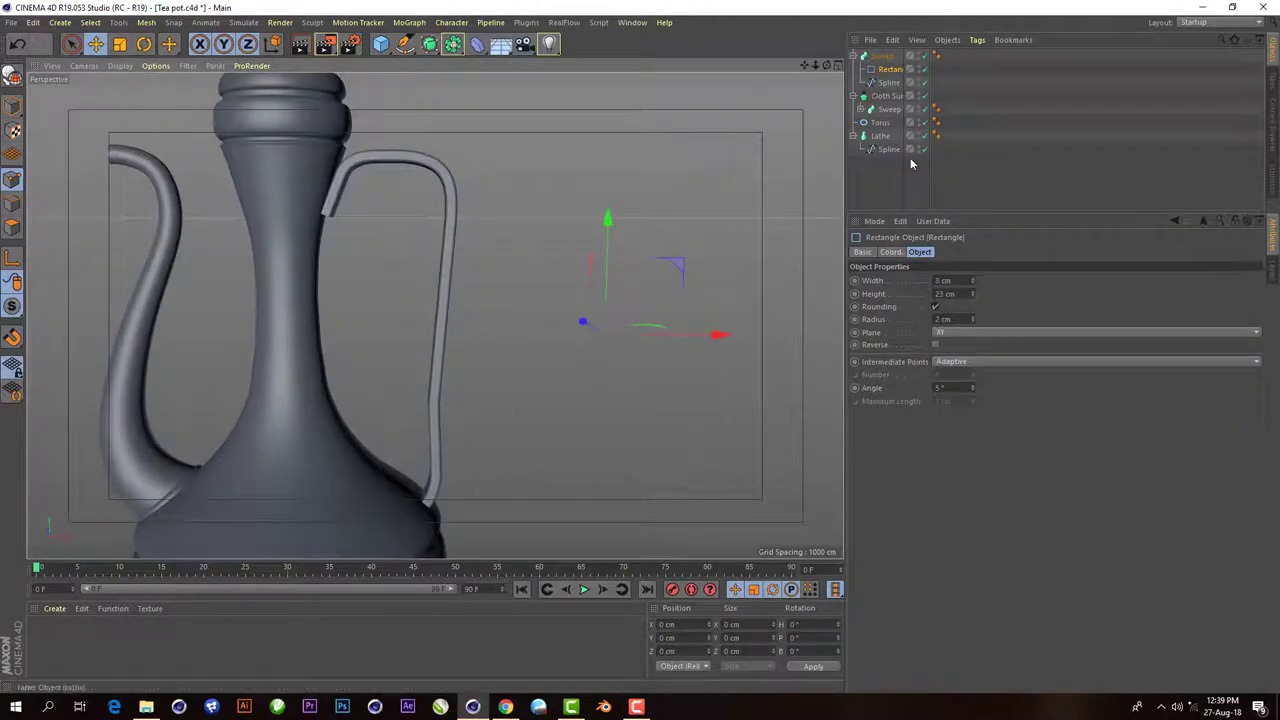
{"action": "left_click_drag", "start_coordinate": [560, 300], "coordinate": [434, 314], "text": "alt"}
- Enable the sweep to show the solid handle and shift handle spline points to match the reference
{"action": "left_click", "coordinate": [889, 82]}
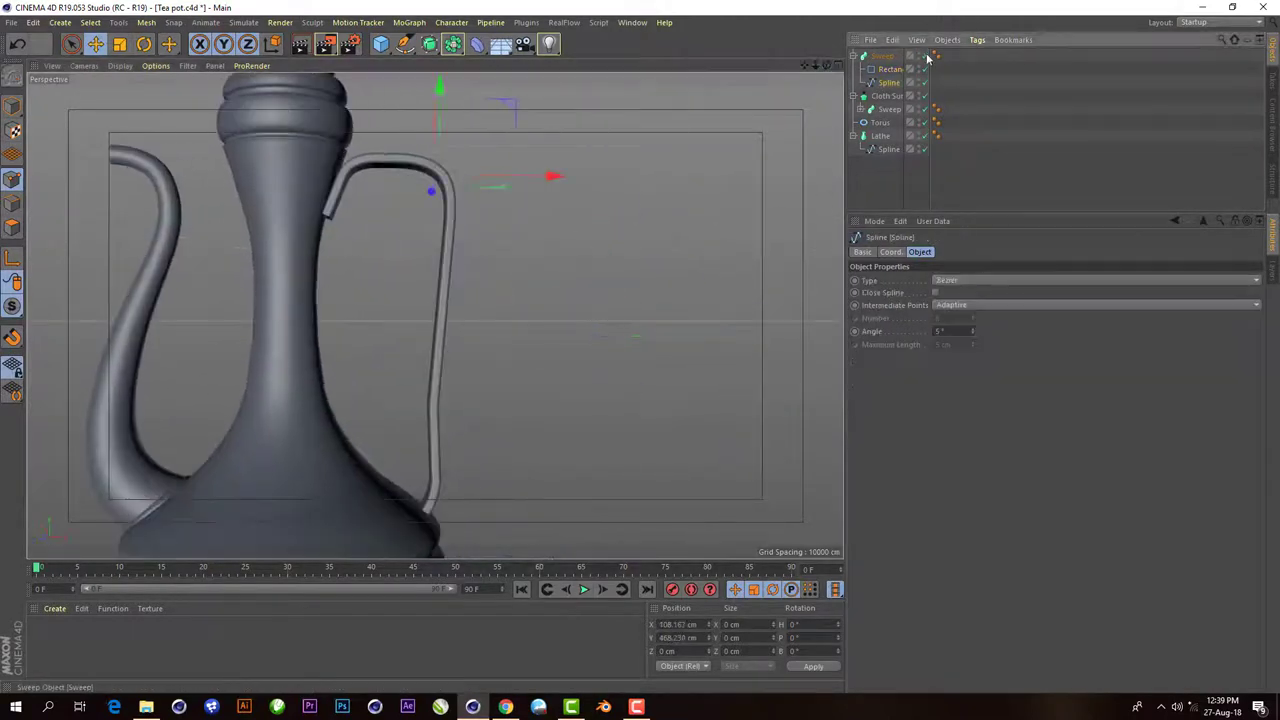
{"action": "middle_click", "coordinate": [543, 516]}
{"action": "scroll", "coordinate": [674, 451], "scroll_direction": "up", "scroll_amount": 5}
{"action": "scroll", "coordinate": [653, 394], "scroll_direction": "up", "scroll_amount": 3}
{"action": "scroll", "coordinate": [653, 394], "scroll_direction": "up", "scroll_amount": 3}
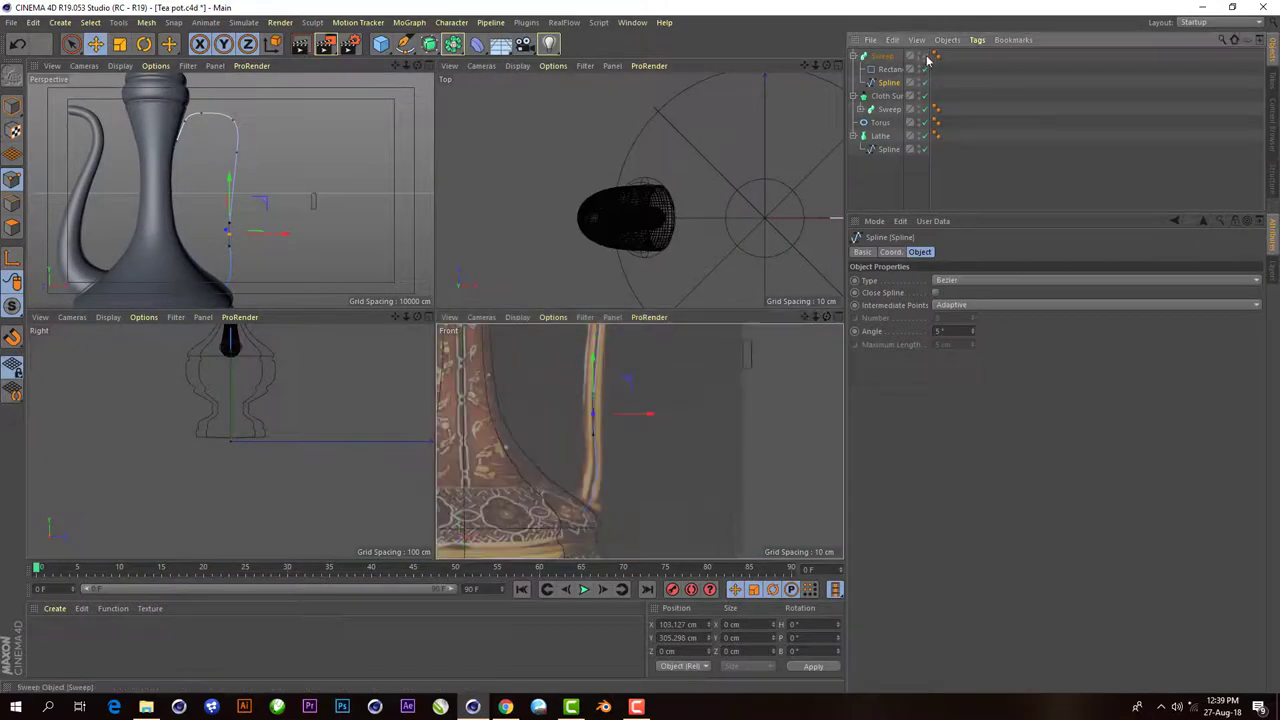
{"action": "left_click", "coordinate": [924, 57]}
{"action": "scroll", "coordinate": [599, 416], "scroll_direction": "up", "scroll_amount": 2}
{"action": "scroll", "coordinate": [688, 471], "scroll_direction": "down", "scroll_amount": 3}
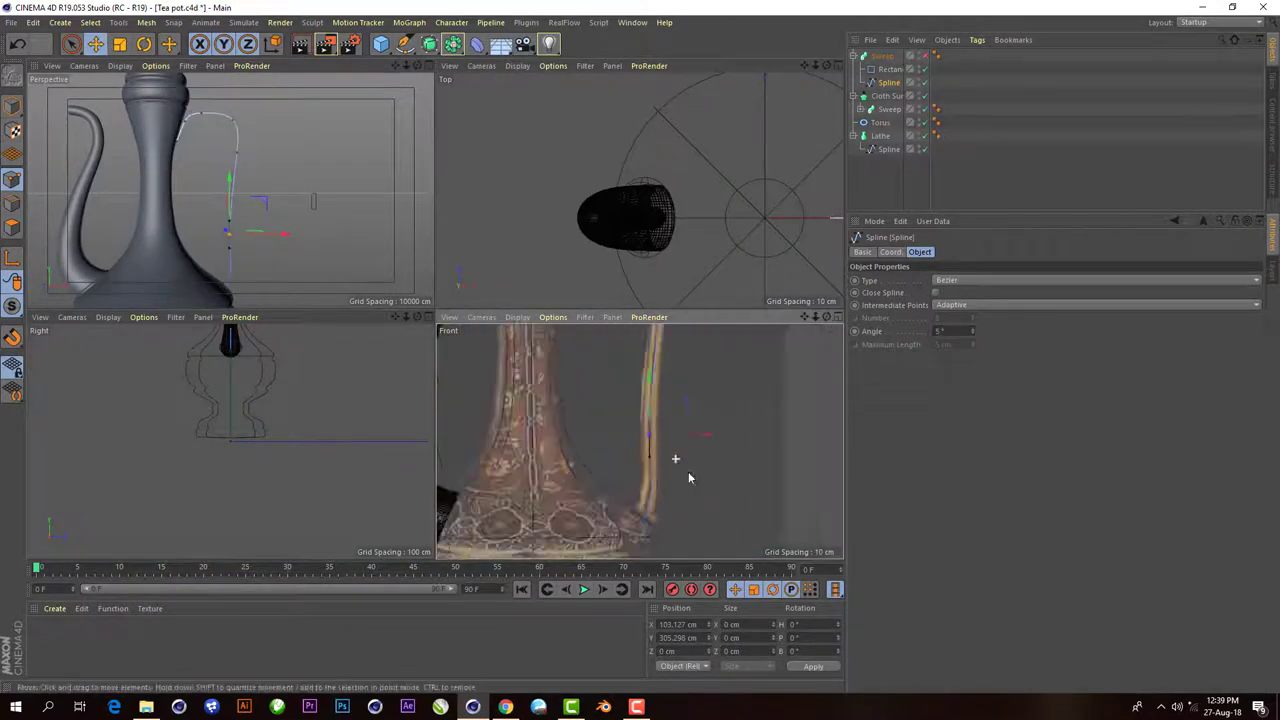
{"action": "scroll", "coordinate": [654, 492], "scroll_direction": "down", "scroll_amount": 2}
{"action": "scroll", "coordinate": [657, 488], "scroll_direction": "up", "scroll_amount": 3}
{"action": "left_click_drag", "start_coordinate": [657, 488], "coordinate": [688, 488]}
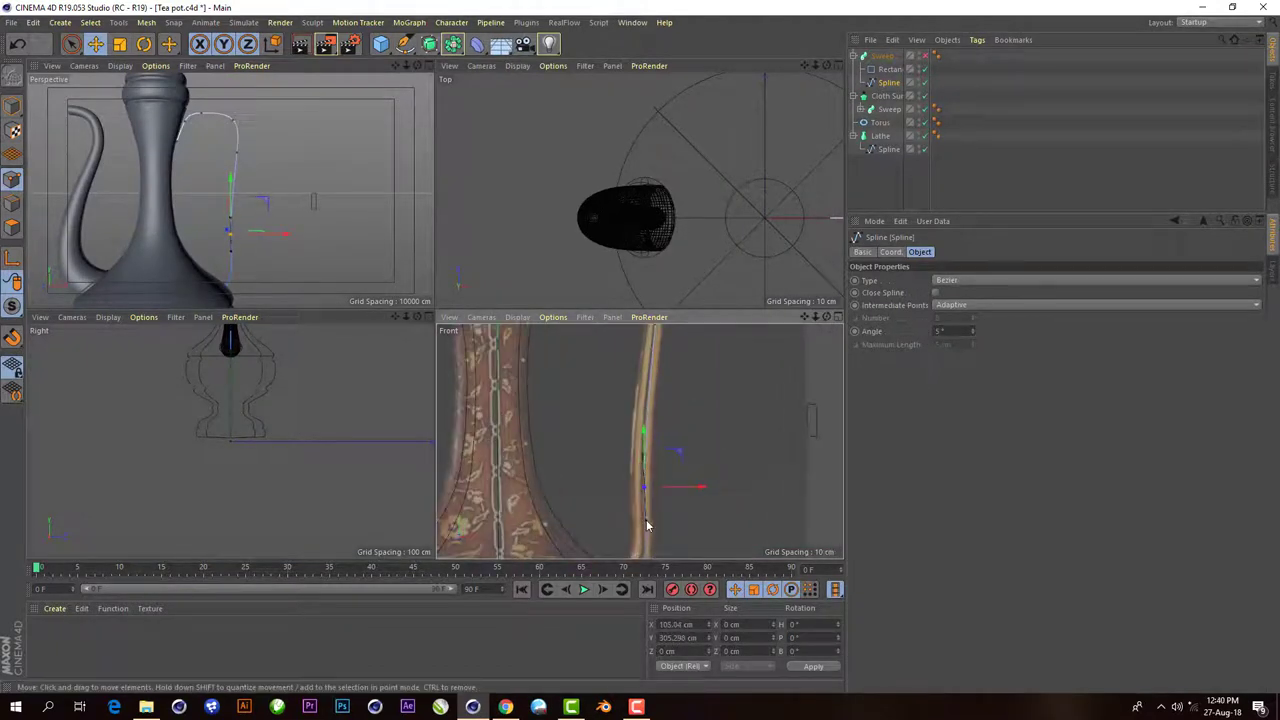
{"action": "scroll", "coordinate": [645, 470], "scroll_direction": "down", "scroll_amount": 3}
{"action": "left_click", "coordinate": [643, 386]}
- Select the handle spline's top point where it meets the neck and switch to Move
{"action": "scroll", "coordinate": [632, 483], "scroll_direction": "up", "scroll_amount": 3}
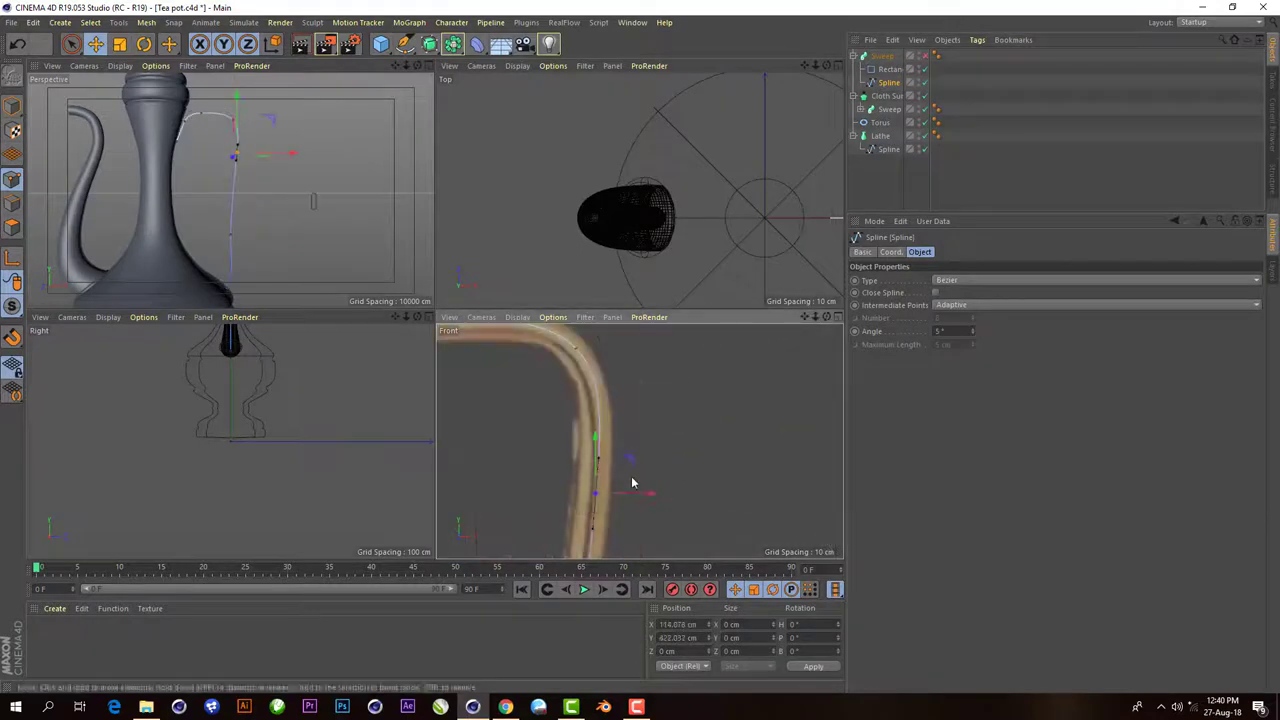
{"action": "scroll", "coordinate": [632, 483], "scroll_direction": "down", "scroll_amount": 2}
{"action": "scroll", "coordinate": [676, 437], "scroll_direction": "down", "scroll_amount": 2}
{"action": "left_click", "coordinate": [649, 414]}
{"action": "scroll", "coordinate": [650, 430], "scroll_direction": "up", "scroll_amount": 2}
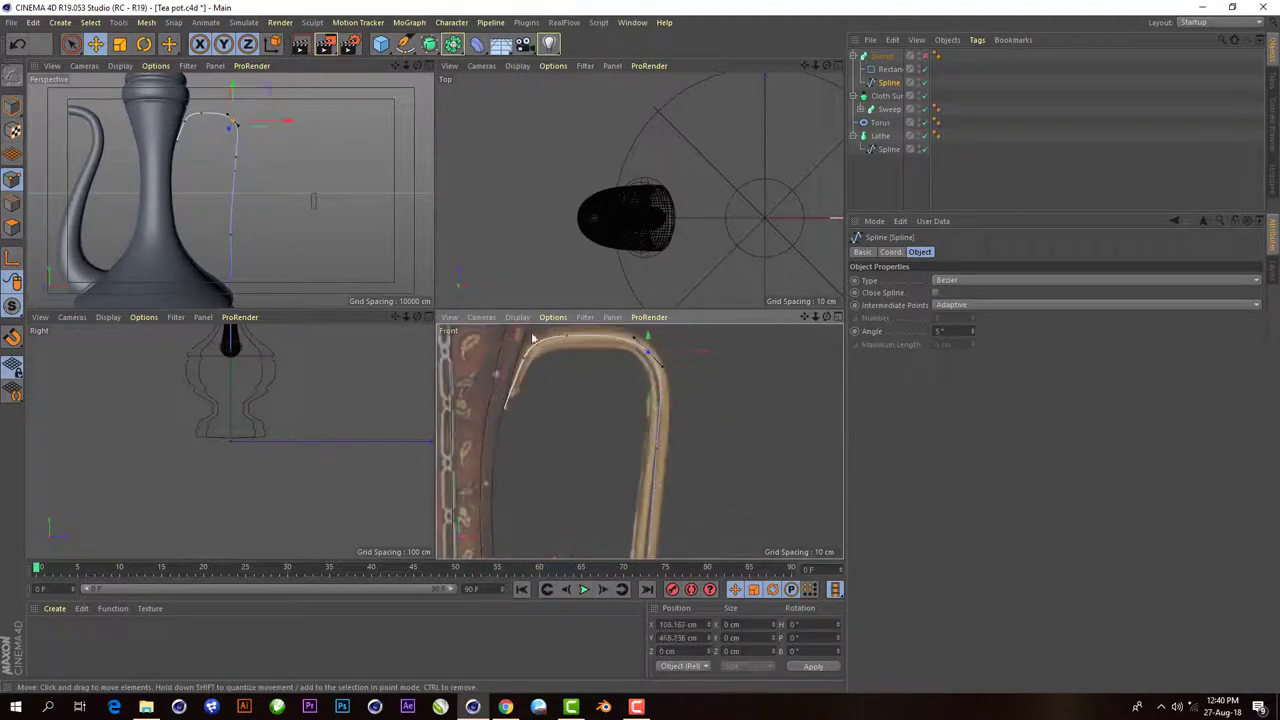
{"action": "left_click", "coordinate": [642, 390]}
{"action": "scroll", "coordinate": [640, 373], "scroll_direction": "down", "scroll_amount": 1}
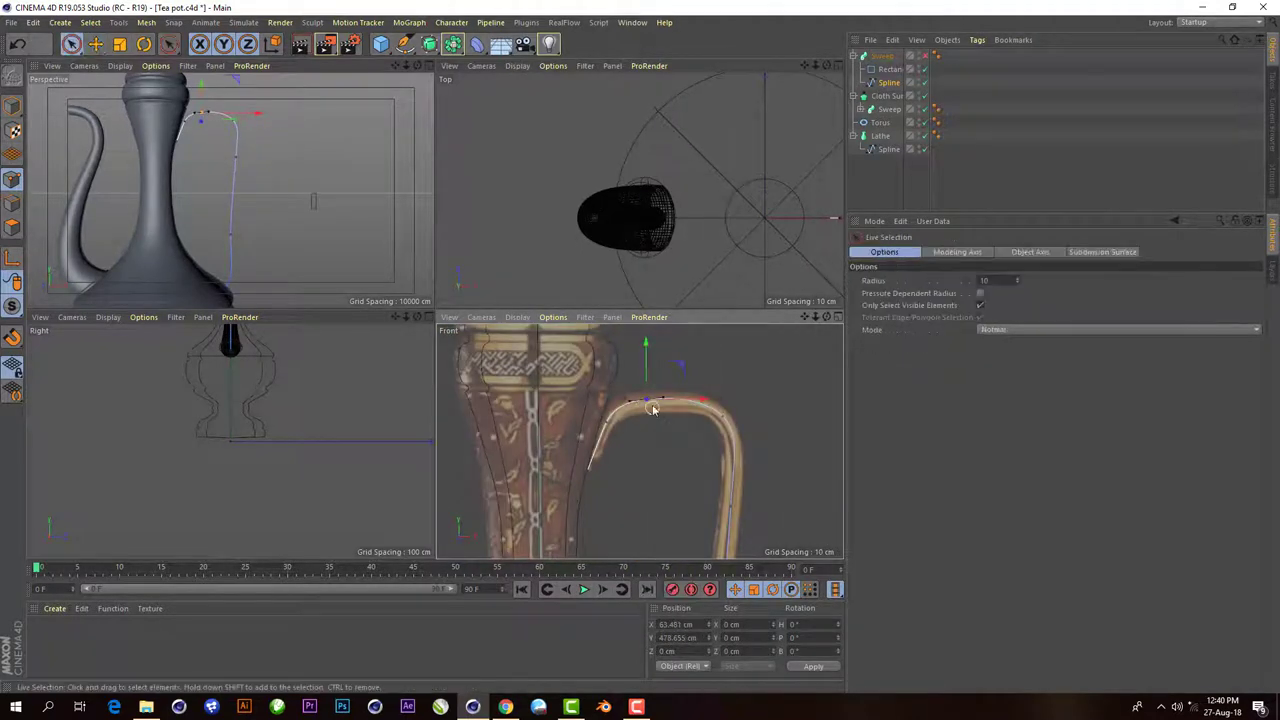
{"action": "key", "text": "e"}
{"action": "scroll", "coordinate": [755, 410], "scroll_direction": "up", "scroll_amount": 2}
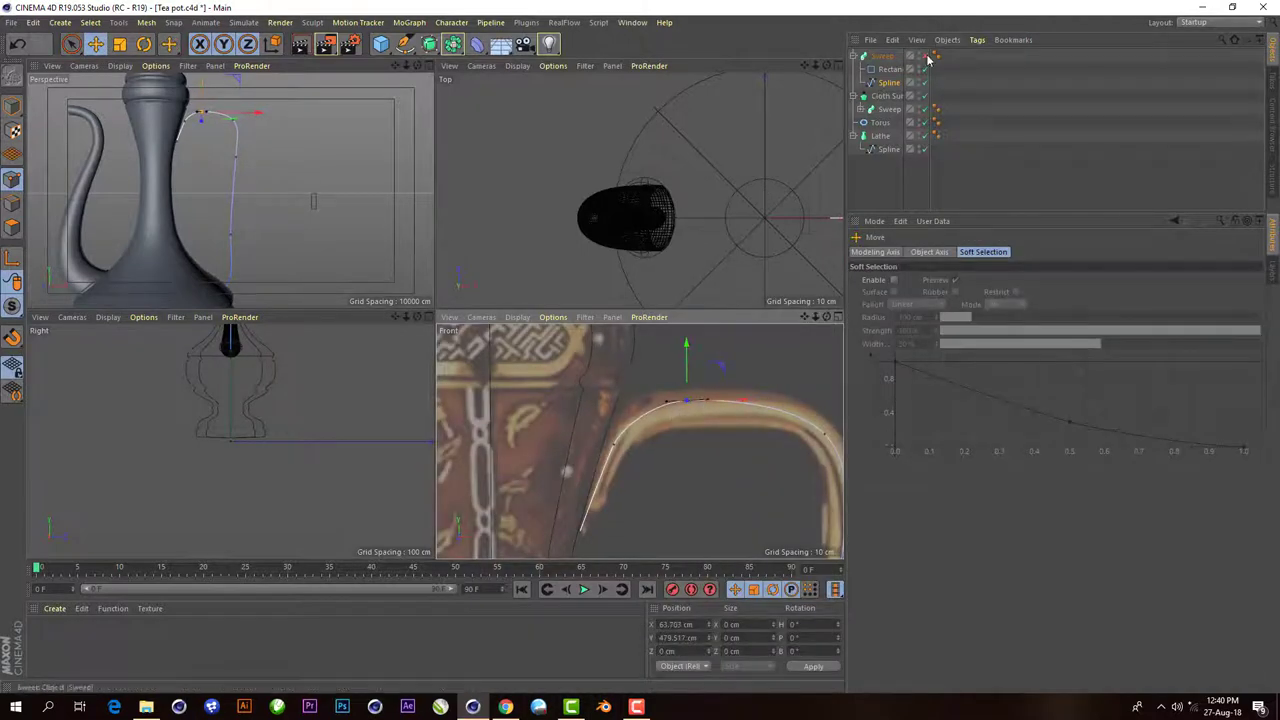
- Drag that top point left and down in Perspective view onto the ewer's neck
{"action": "middle_click", "coordinate": [230, 190]}
{"action": "left_click_drag", "start_coordinate": [400, 300], "coordinate": [434, 315], "text": "alt"}
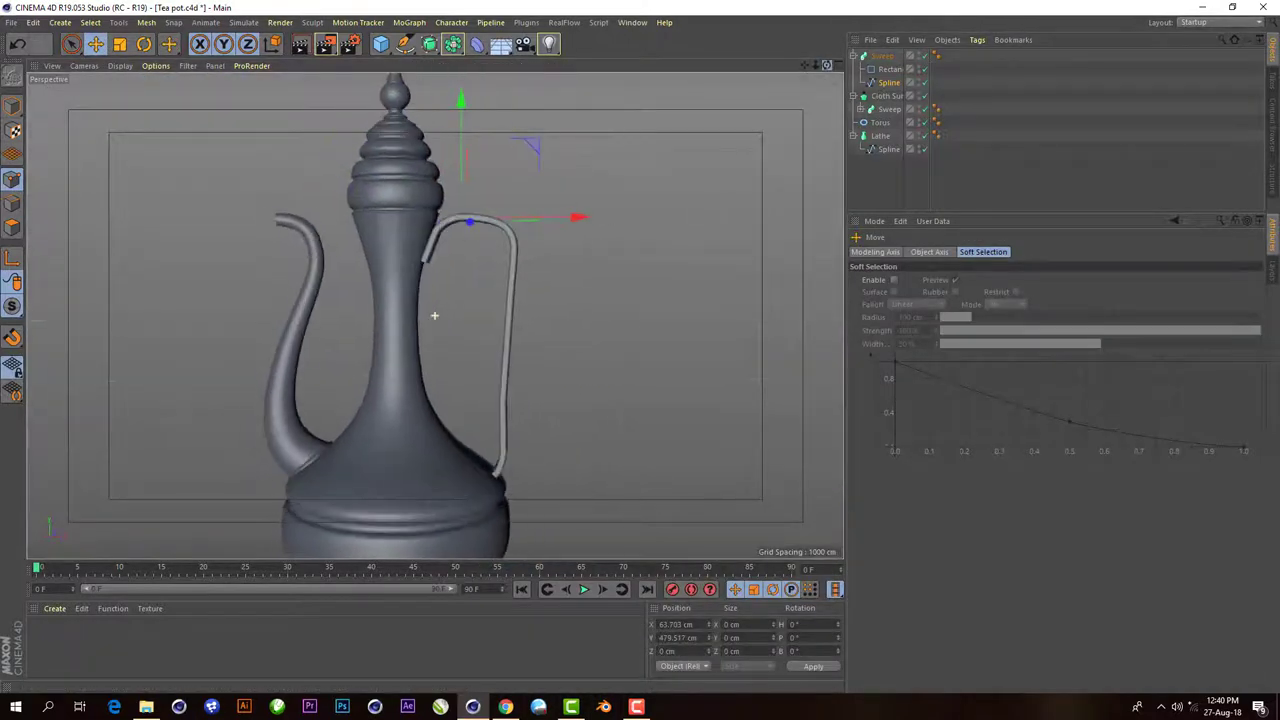
{"action": "scroll", "coordinate": [500, 200], "scroll_direction": "up", "scroll_amount": 2}
{"action": "left_click_drag", "start_coordinate": [443, 237], "coordinate": [403, 257]}
{"action": "scroll", "coordinate": [396, 250], "scroll_direction": "up", "scroll_amount": 2}
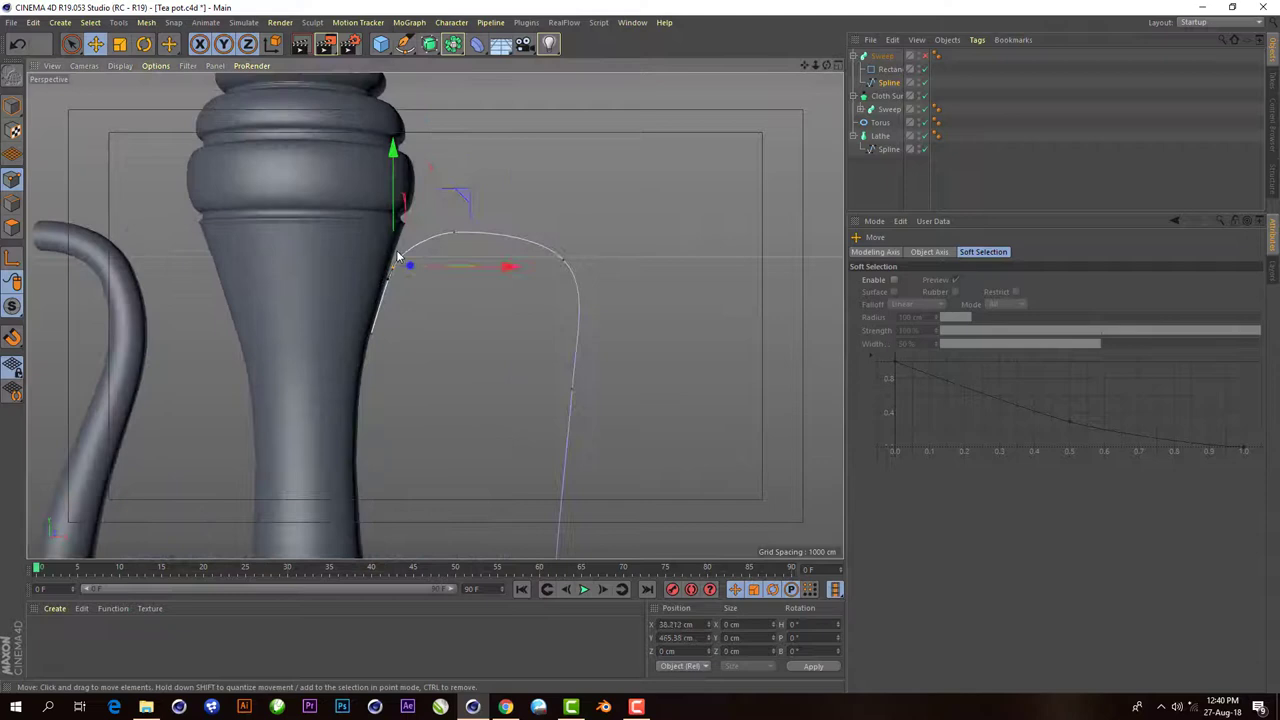
{"action": "scroll", "coordinate": [524, 218], "scroll_direction": "down", "scroll_amount": 3}
{"action": "left_click", "coordinate": [890, 69]}
- Widen the handle's rectangle profile to 11 cm with a 5 cm corner radius
{"action": "left_click_drag", "start_coordinate": [520, 300], "coordinate": [434, 315], "text": "alt"}
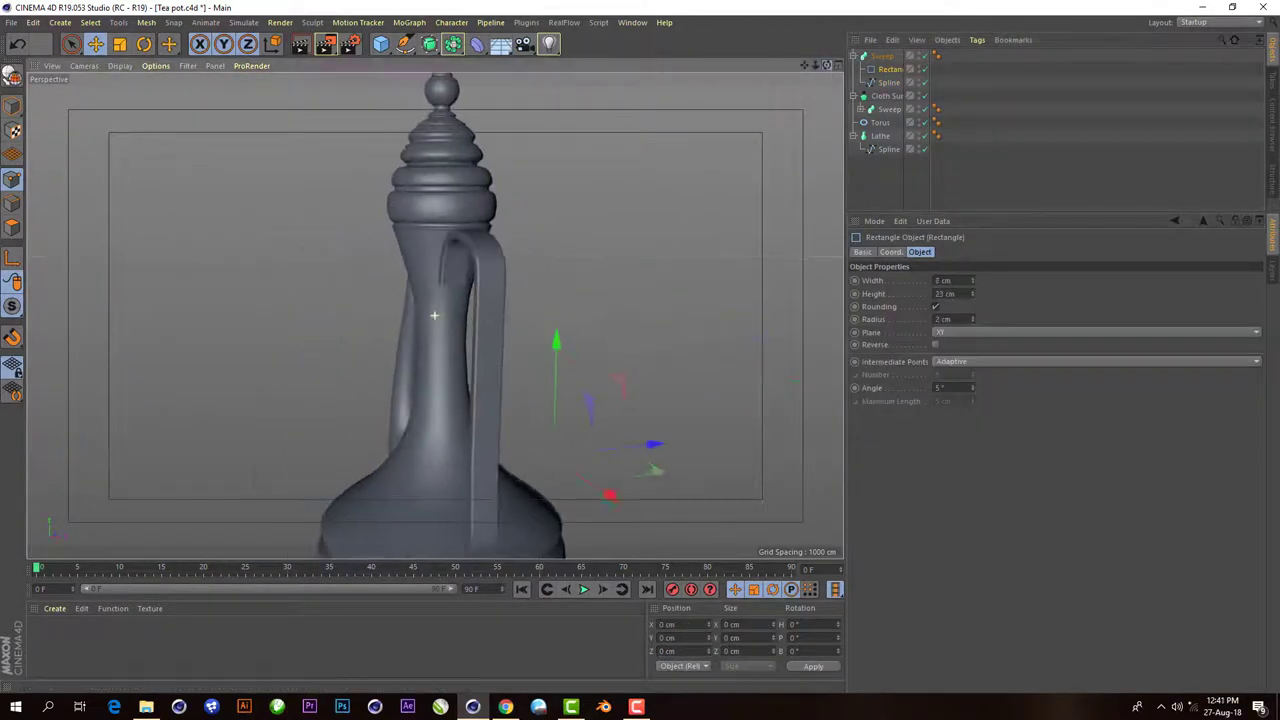
{"action": "scroll", "coordinate": [434, 315], "scroll_direction": "down", "scroll_amount": 5}
{"action": "middle_click", "coordinate": [600, 240]}
{"action": "scroll", "coordinate": [339, 230], "scroll_direction": "up", "scroll_amount": 3}
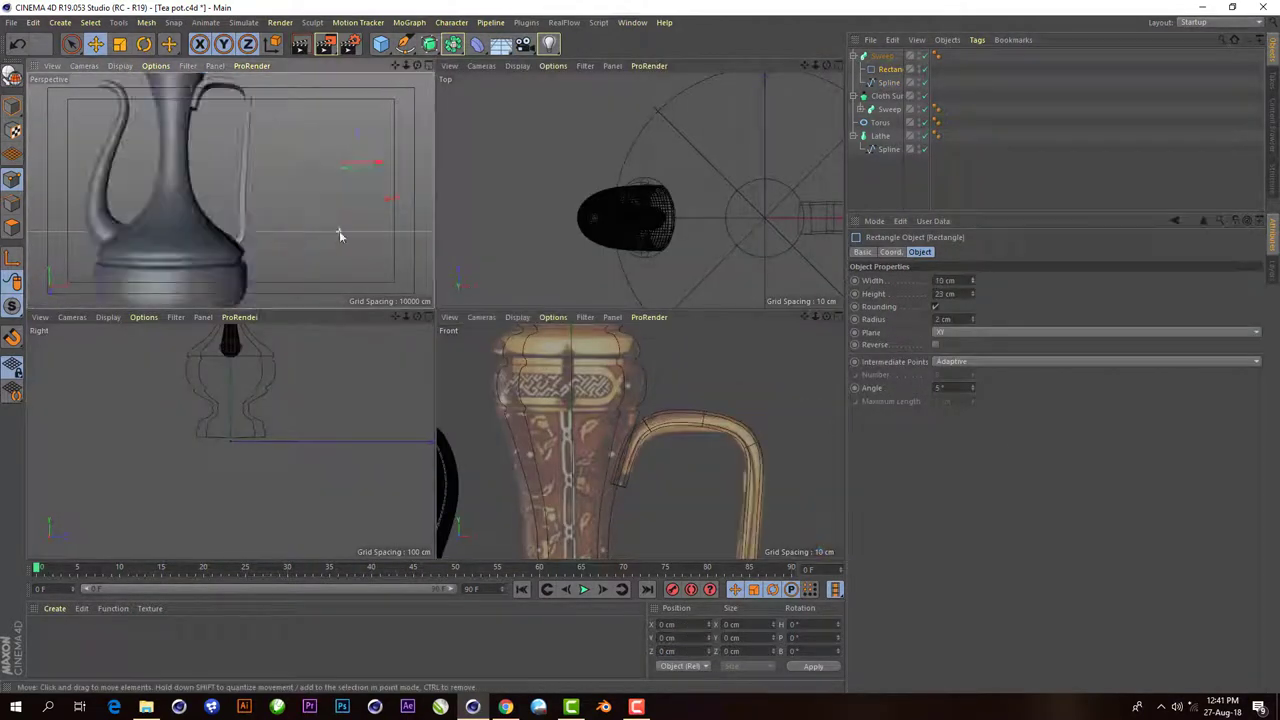
{"action": "left_click_drag", "start_coordinate": [972, 280], "coordinate": [1063, 314]}
{"action": "scroll", "coordinate": [392, 238], "scroll_direction": "down", "scroll_amount": 2}
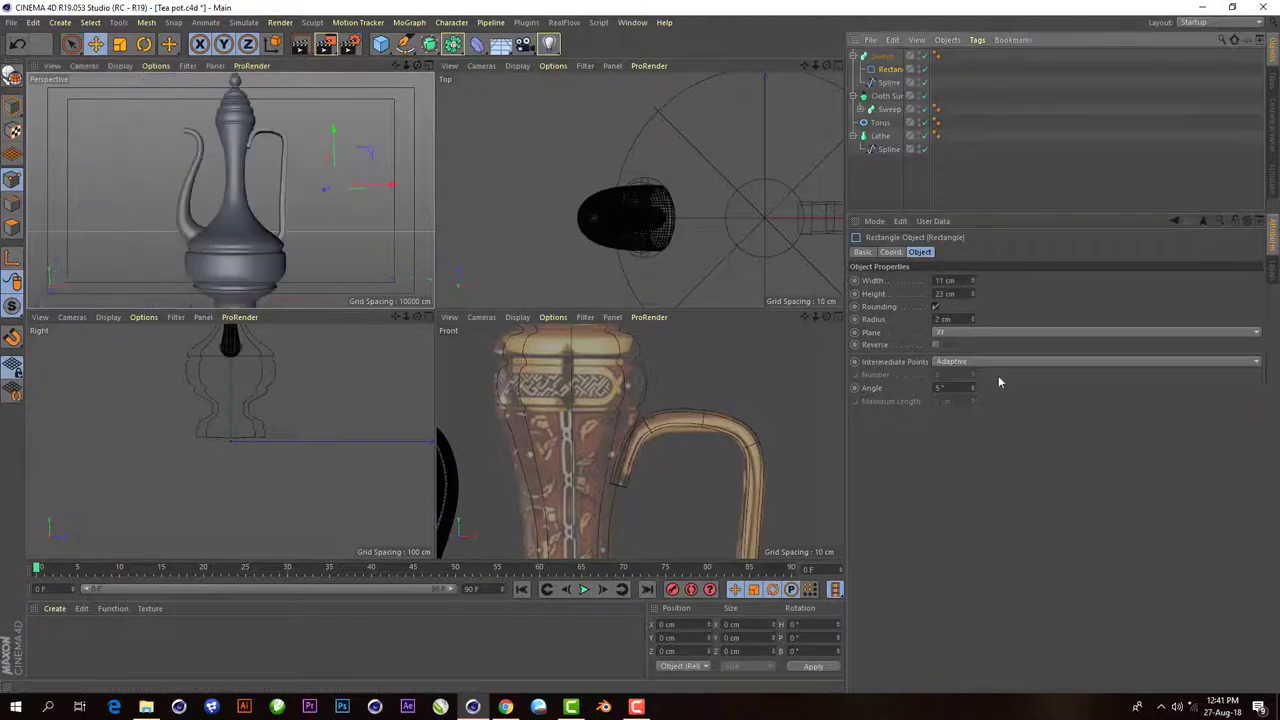
{"action": "key", "text": "o"}
{"action": "left_click_drag", "start_coordinate": [974, 321], "coordinate": [975, 314]}
- Refine the profile to a 5.5 cm radius and 12 cm width, then render a preview
{"action": "scroll", "coordinate": [300, 190], "scroll_direction": "down", "scroll_amount": 3}
{"action": "scroll", "coordinate": [300, 190], "scroll_direction": "down", "scroll_amount": 2}
{"action": "key", "text": "o"}
{"action": "scroll", "coordinate": [311, 160], "scroll_direction": "down", "scroll_amount": 2}
{"action": "scroll", "coordinate": [311, 160], "scroll_direction": "down", "scroll_amount": 2}
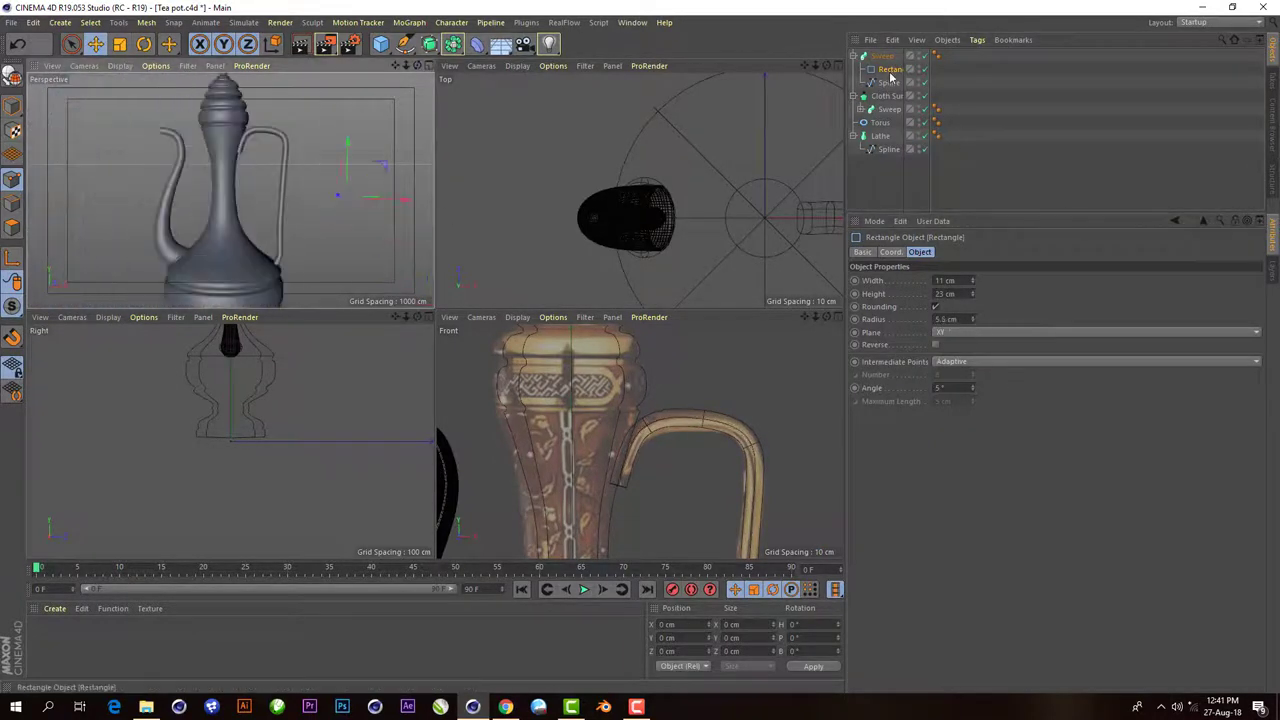
{"action": "left_click", "coordinate": [972, 278]}
{"action": "scroll", "coordinate": [711, 346], "scroll_direction": "down", "scroll_amount": 3}
{"action": "key", "text": "o"}
{"action": "left_click", "coordinate": [428, 68]}
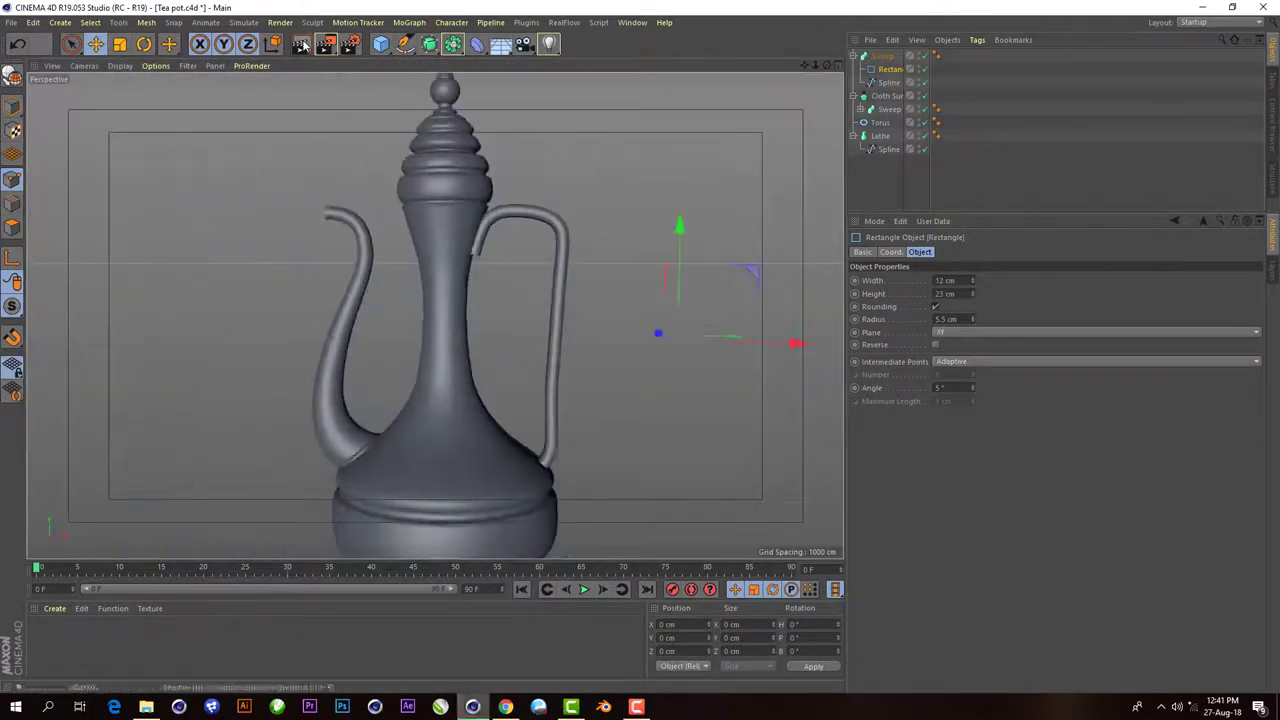
{"action": "key", "text": "ctrl+r"}
- Lower the start of the handle sweep's scale curve so the handle tapers at its upper end
{"action": "left_click", "coordinate": [882, 56]}
{"action": "scroll", "coordinate": [445, 206], "scroll_direction": "up", "scroll_amount": 3}
{"action": "left_click", "coordinate": [918, 252]}
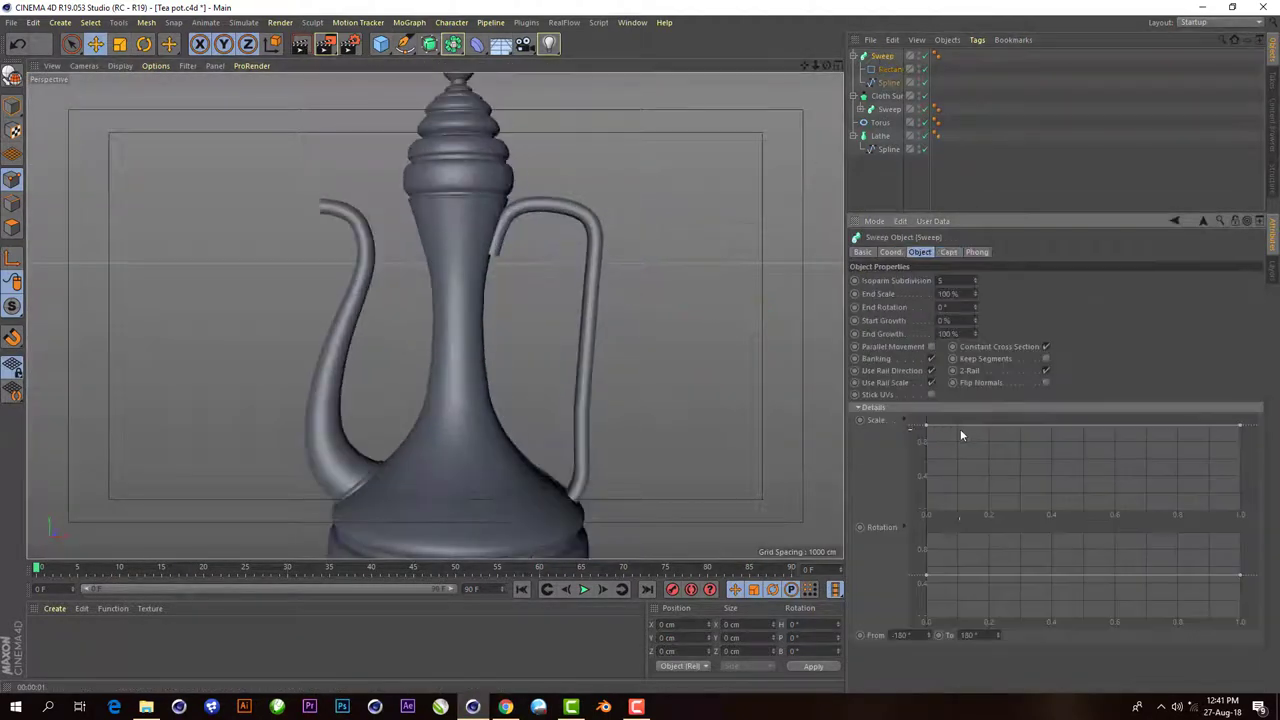
{"action": "scroll", "coordinate": [830, 120], "scroll_direction": "up", "scroll_amount": 3}
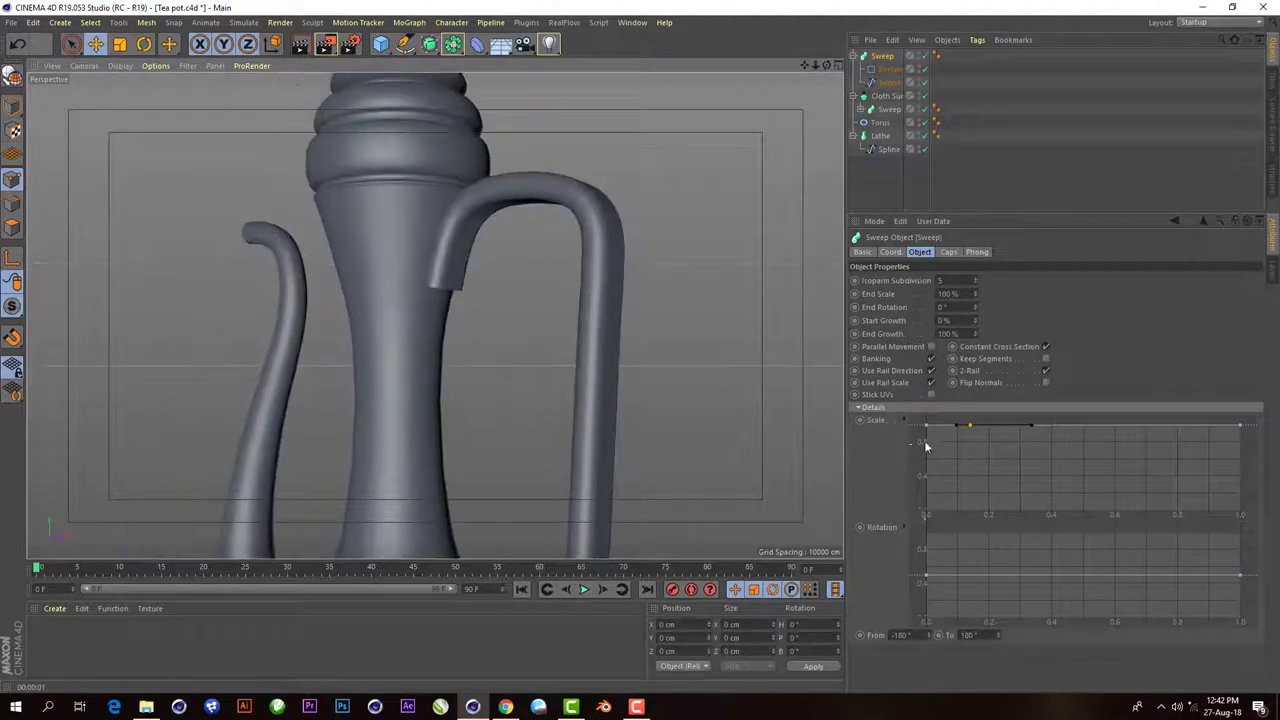
{"action": "left_click_drag", "start_coordinate": [927, 426], "coordinate": [928, 460]}
{"action": "left_click_drag", "start_coordinate": [434, 314], "coordinate": [386, 150], "text": "alt"}
{"action": "scroll", "coordinate": [533, 291], "scroll_direction": "down", "scroll_amount": 3}
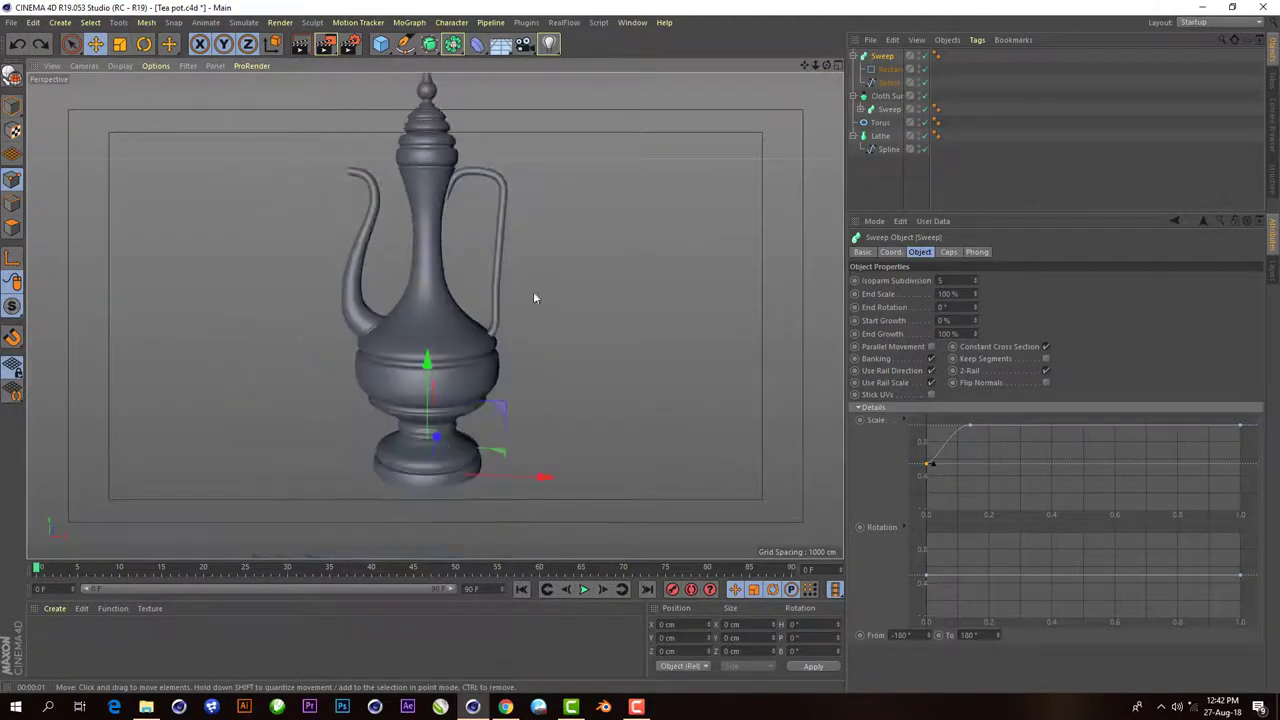
{"action": "scroll", "coordinate": [533, 291], "scroll_direction": "up", "scroll_amount": 3}
- Move the rounded rectangle to the top of the hierarchy, lay it on the XZ plane, and position it at the handle's base
{"action": "left_click", "coordinate": [889, 69]}
{"action": "left_click_drag", "start_coordinate": [889, 69], "coordinate": [864, 58]}
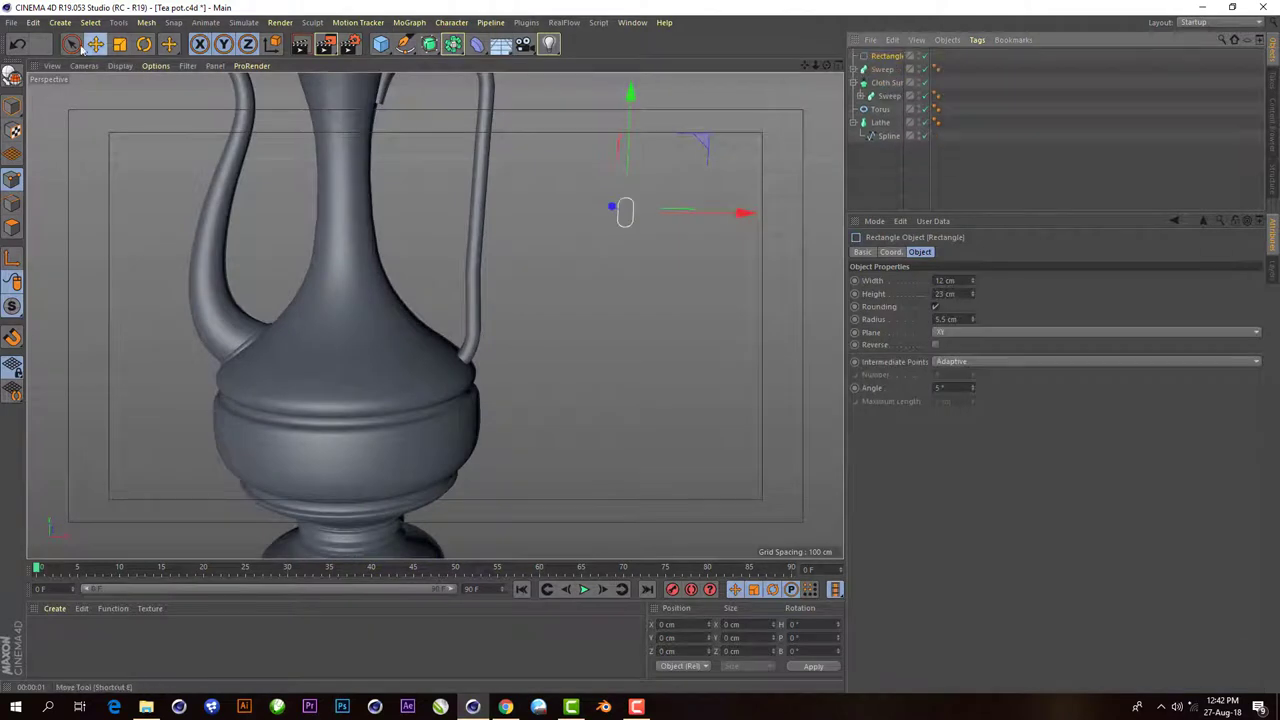
{"action": "left_click", "coordinate": [940, 331]}
{"action": "left_click", "coordinate": [943, 374]}
{"action": "middle_click", "coordinate": [727, 395]}
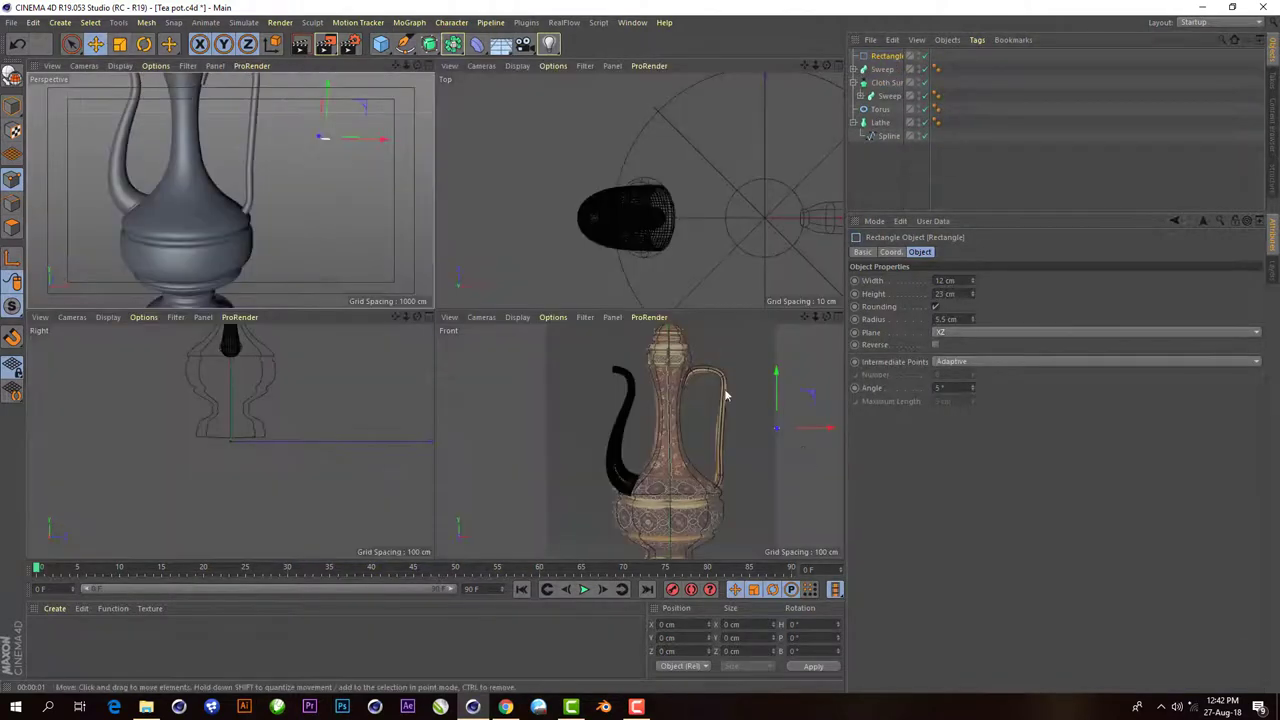
{"action": "left_click_drag", "start_coordinate": [727, 395], "coordinate": [771, 432]}
{"action": "scroll", "coordinate": [754, 470], "scroll_direction": "up", "scroll_amount": 5}
{"action": "left_click_drag", "start_coordinate": [690, 471], "coordinate": [647, 472]}
{"action": "scroll", "coordinate": [300, 230], "scroll_direction": "up", "scroll_amount": 5}
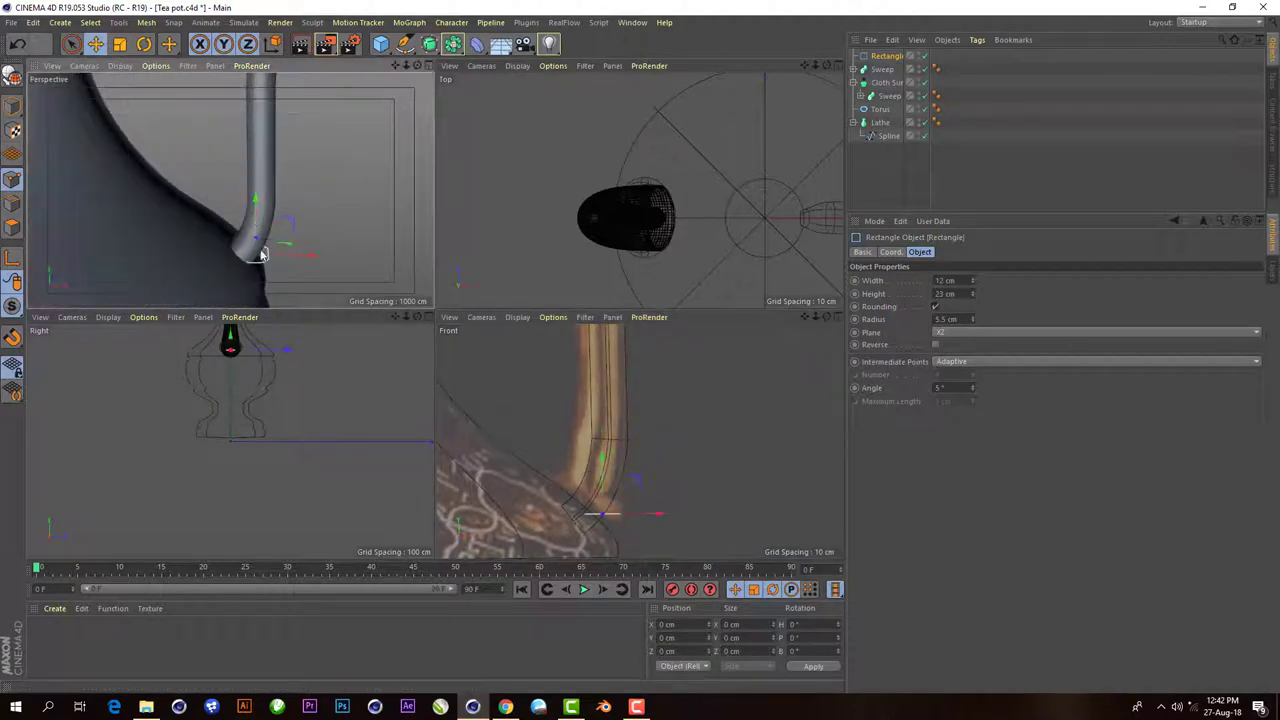
{"action": "scroll", "coordinate": [650, 511], "scroll_direction": "up", "scroll_amount": 2}
{"action": "middle_click", "coordinate": [415, 93]}
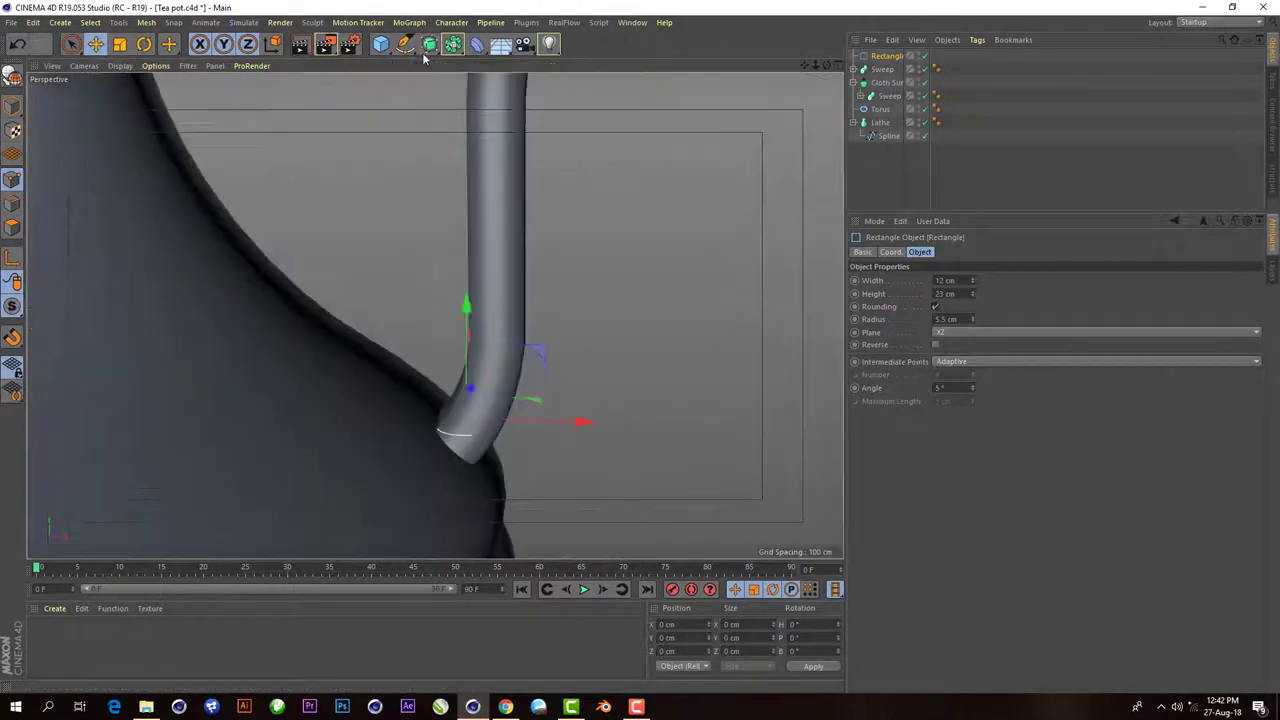
- Wrap the rectangle in an Extrude with a 5 cm depth
{"action": "left_click", "coordinate": [429, 43]}
{"action": "left_click", "coordinate": [586, 57], "text": "alt"}
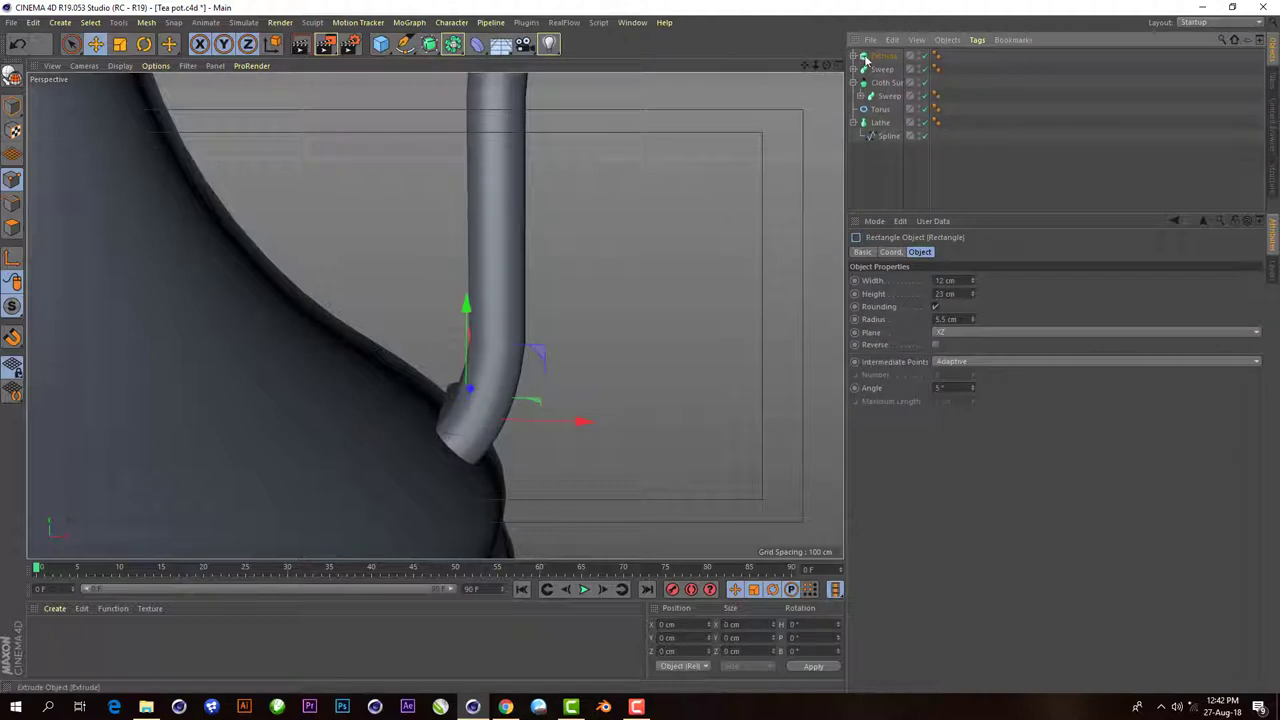
{"action": "left_click", "coordinate": [1005, 282]}
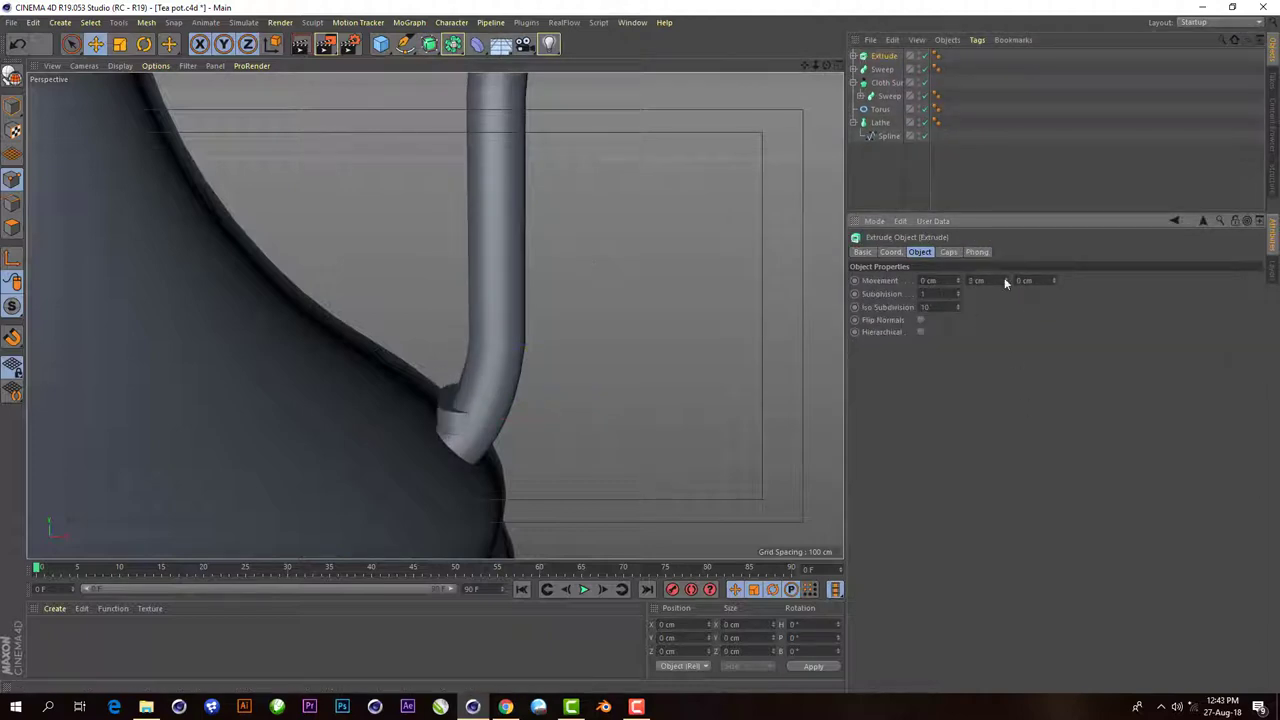
{"action": "left_click_drag", "start_coordinate": [1005, 282], "coordinate": [876, 62]}
{"action": "left_click", "coordinate": [887, 69]}
{"action": "key", "text": "t"}
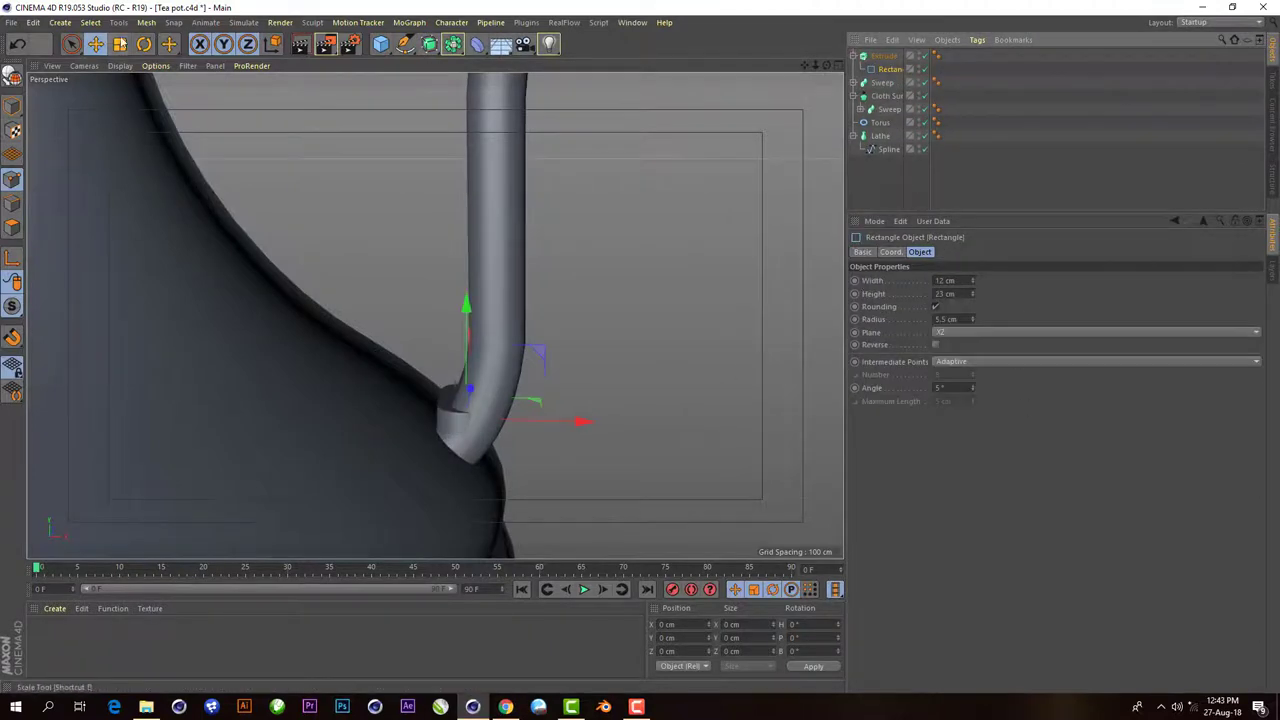
{"action": "left_click", "coordinate": [98, 47]}
- In the four-view layout, move the Extrude collar up and across onto the handle base
{"action": "left_click", "coordinate": [890, 252]}
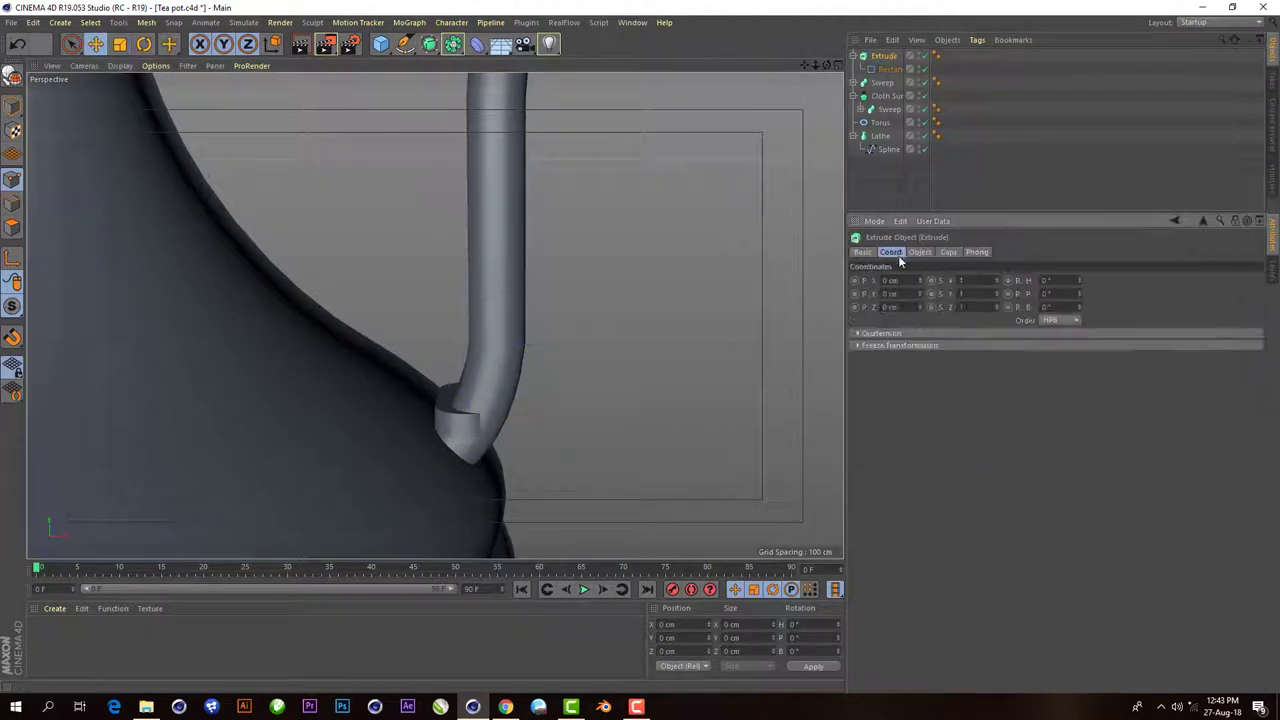
{"action": "left_click", "coordinate": [17, 44]}
{"action": "left_click", "coordinate": [837, 67]}
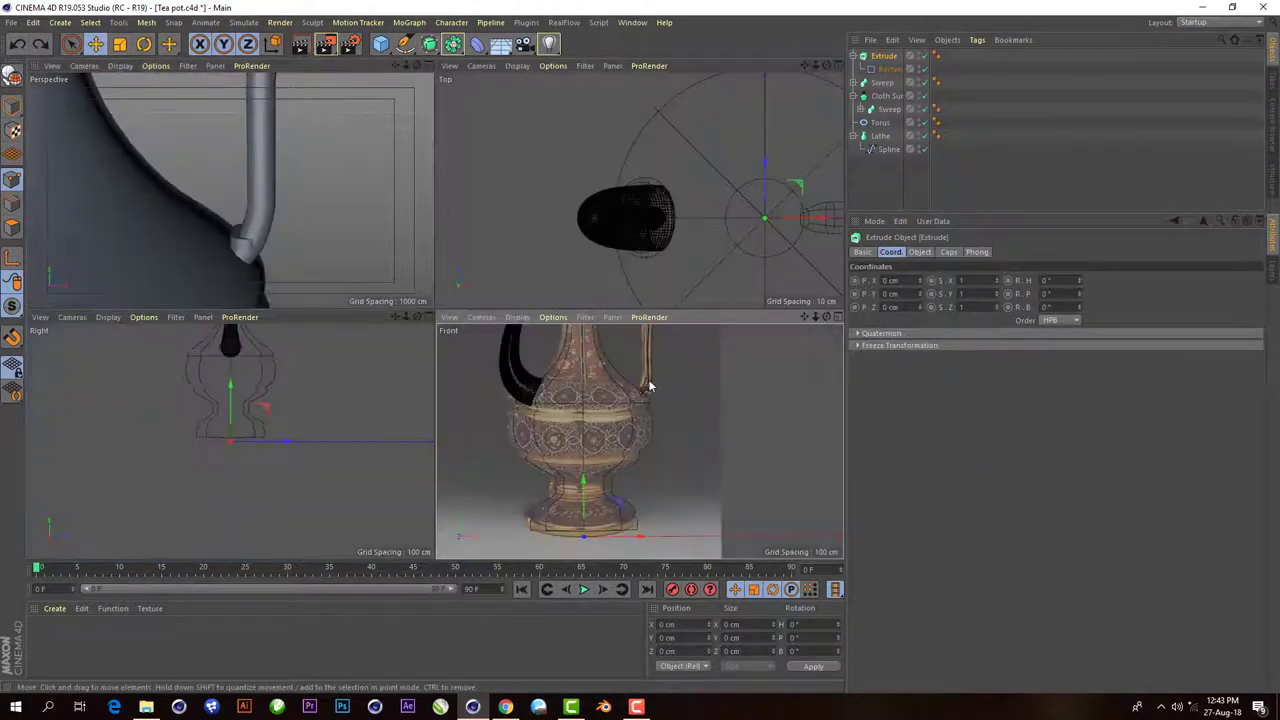
{"action": "left_click_drag", "start_coordinate": [230, 436], "coordinate": [229, 348]}
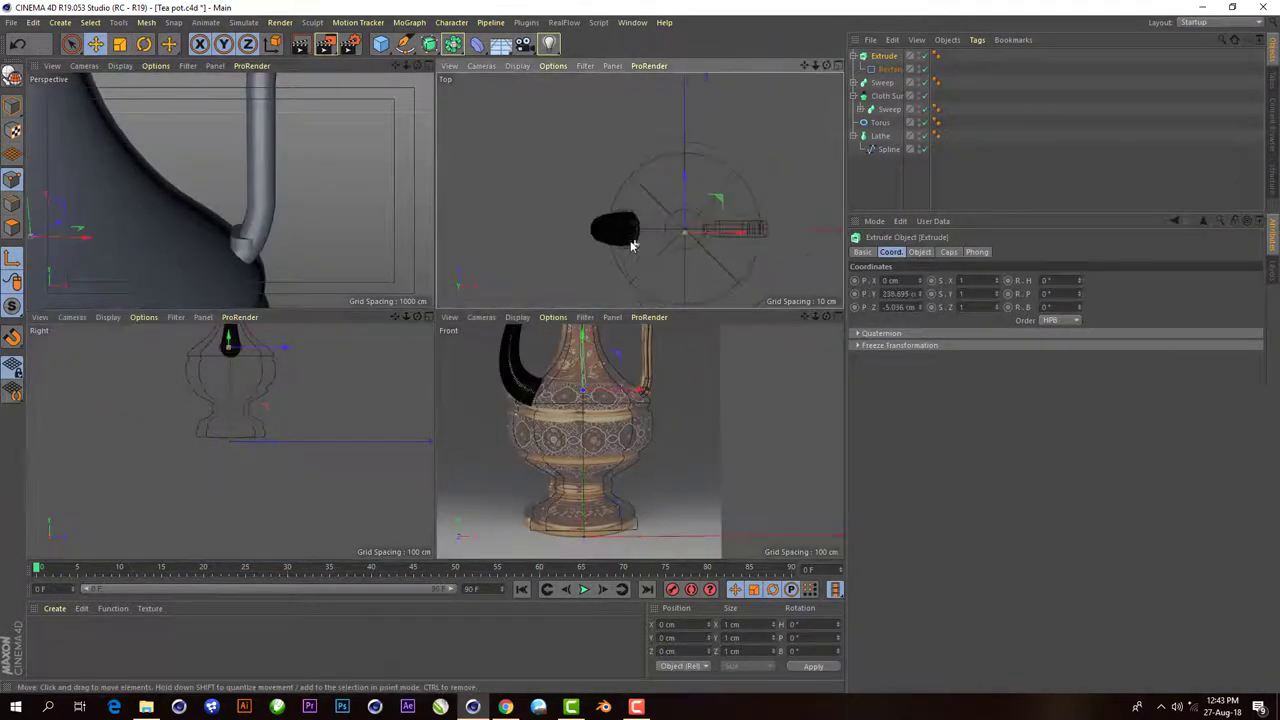
{"action": "scroll", "coordinate": [631, 240], "scroll_direction": "down", "scroll_amount": 2}
{"action": "left_click_drag", "start_coordinate": [631, 240], "coordinate": [706, 234]}
{"action": "key", "text": "o"}
{"action": "scroll", "coordinate": [655, 425], "scroll_direction": "up", "scroll_amount": 2}
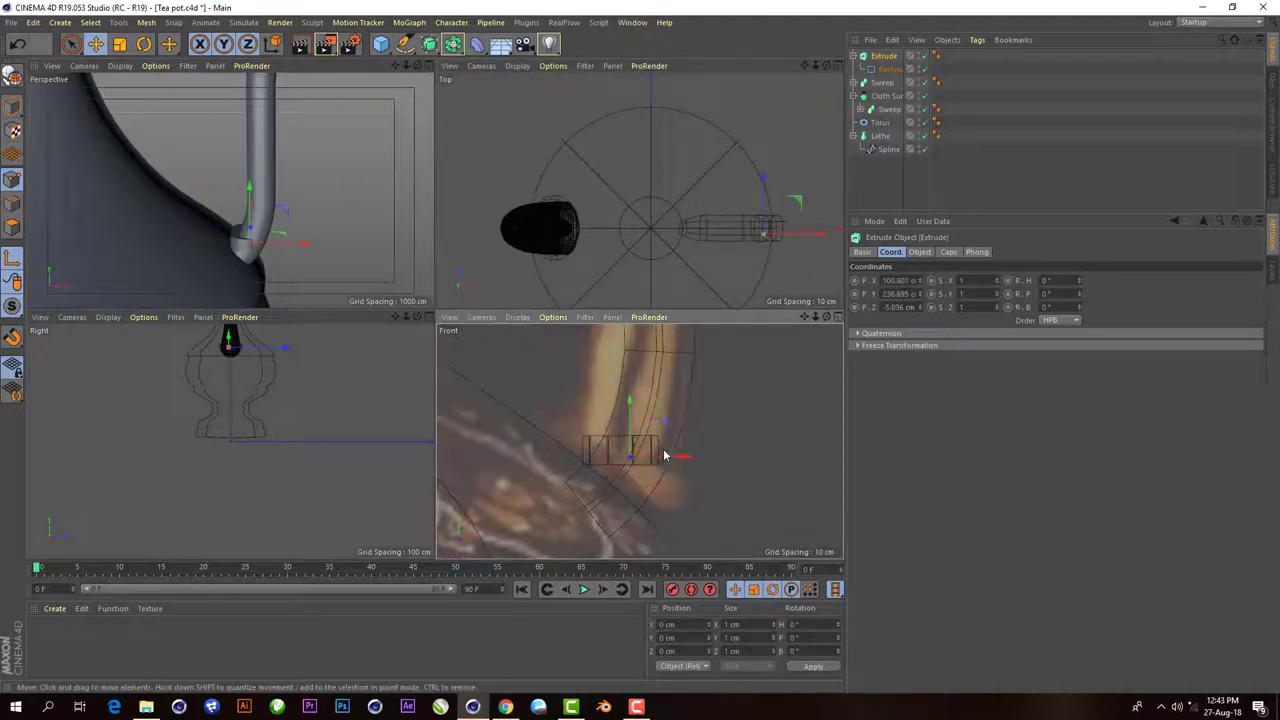
{"action": "left_click_drag", "start_coordinate": [663, 451], "coordinate": [623, 423]}
{"action": "scroll", "coordinate": [254, 251], "scroll_direction": "up", "scroll_amount": 3}
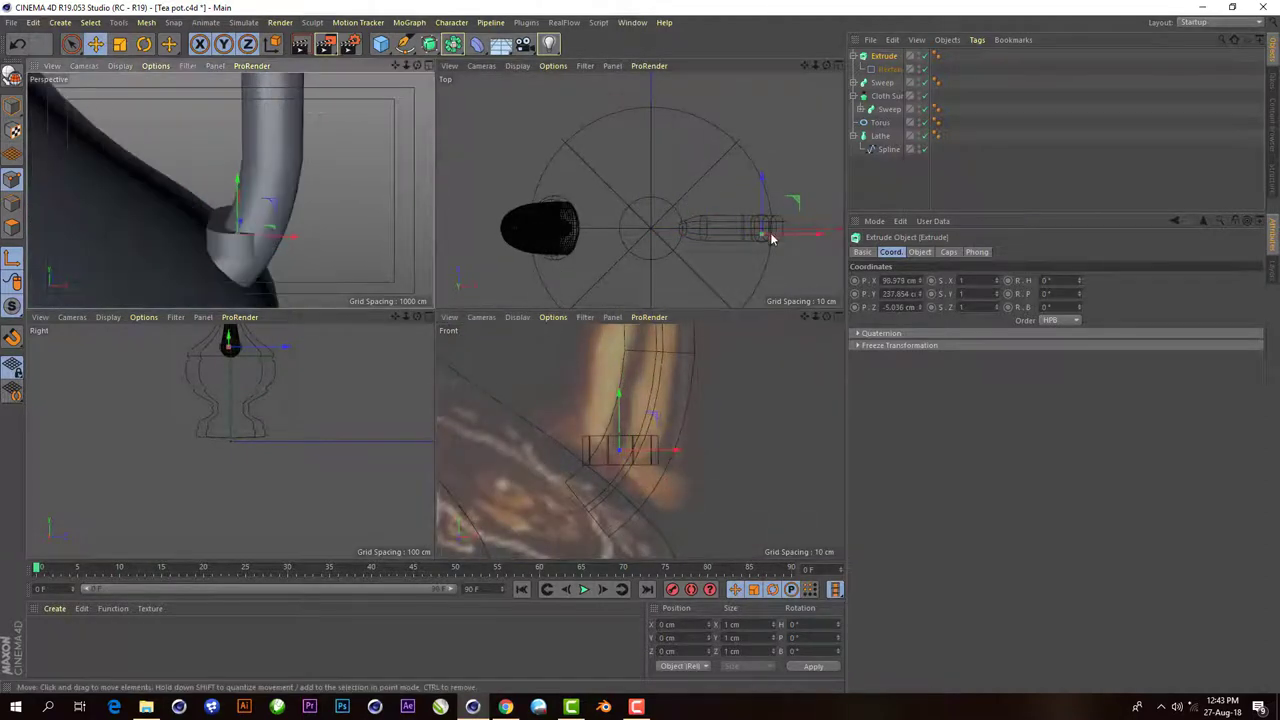
{"action": "scroll", "coordinate": [771, 234], "scroll_direction": "up", "scroll_amount": 3}
- Tilt the collar to a 35° bank, then settle it at 40° while nudging it along the handle
{"action": "type", "text": "35"}
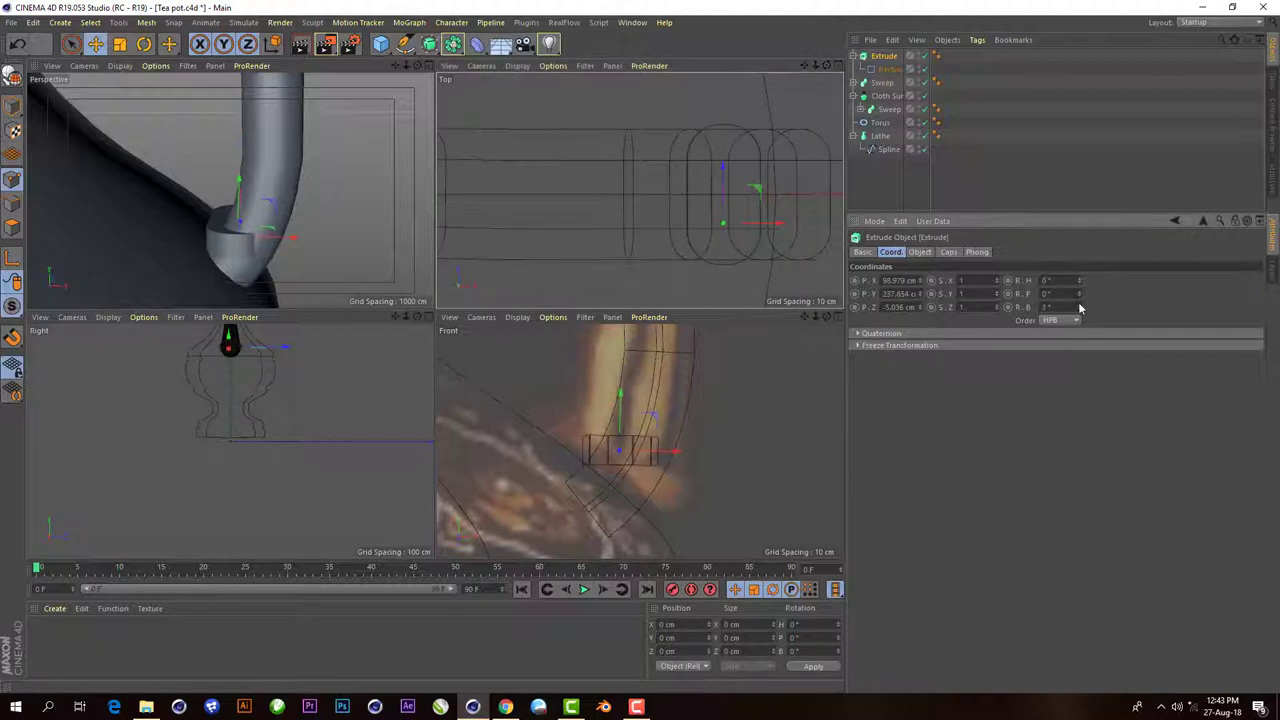
{"action": "key", "text": "Return"}
{"action": "left_click_drag", "start_coordinate": [665, 479], "coordinate": [662, 505]}
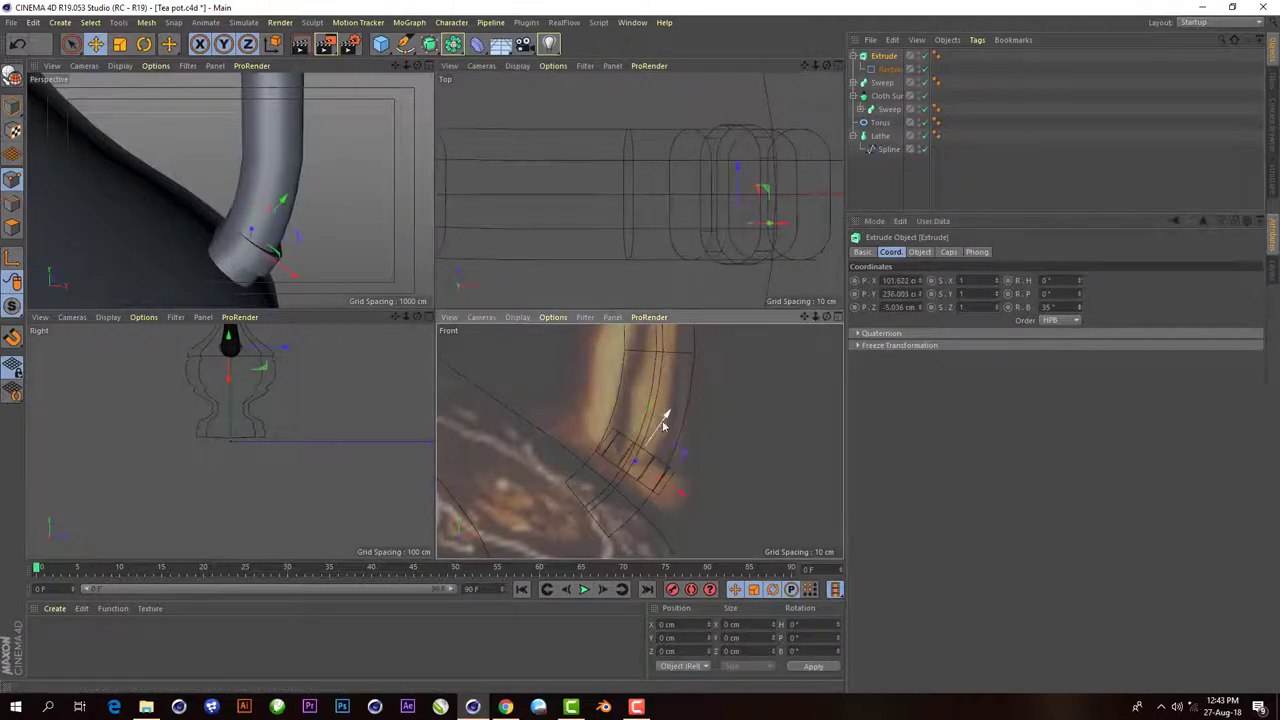
{"action": "left_click_drag", "start_coordinate": [1077, 308], "coordinate": [1081, 314]}
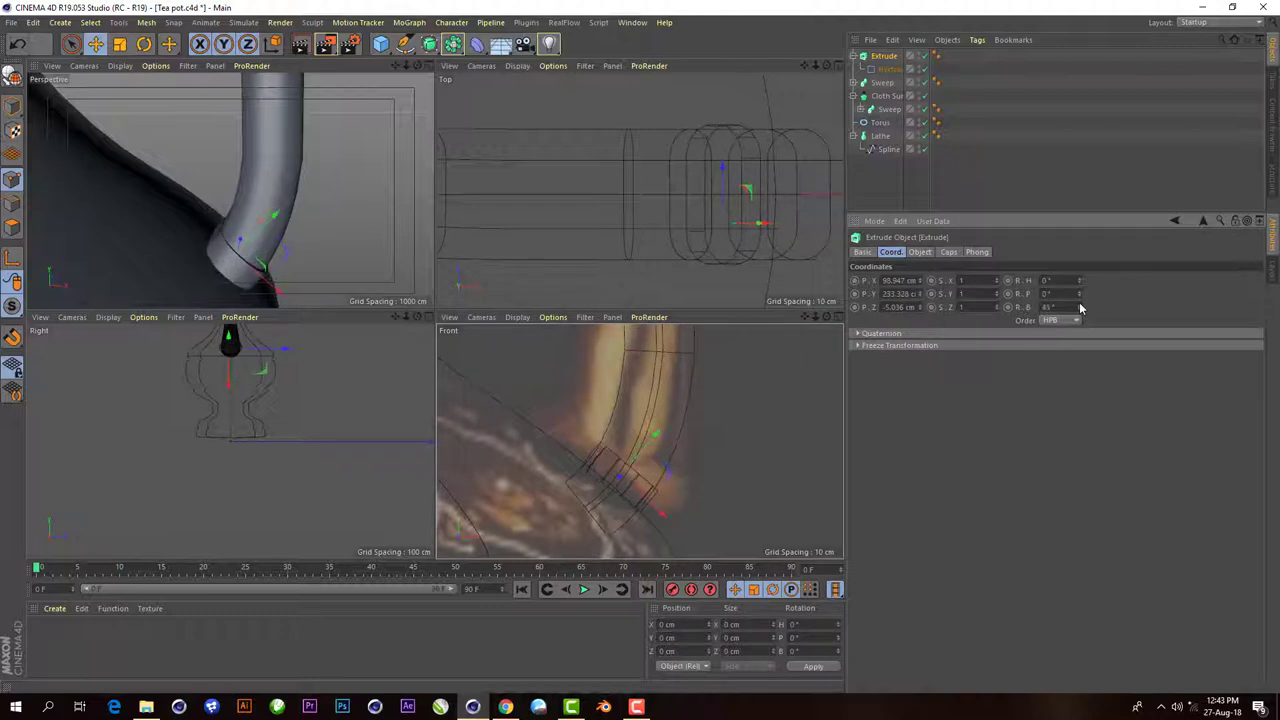
{"action": "scroll", "coordinate": [657, 465], "scroll_direction": "up", "scroll_amount": 3}
{"action": "left_click_drag", "start_coordinate": [657, 465], "coordinate": [620, 434]}
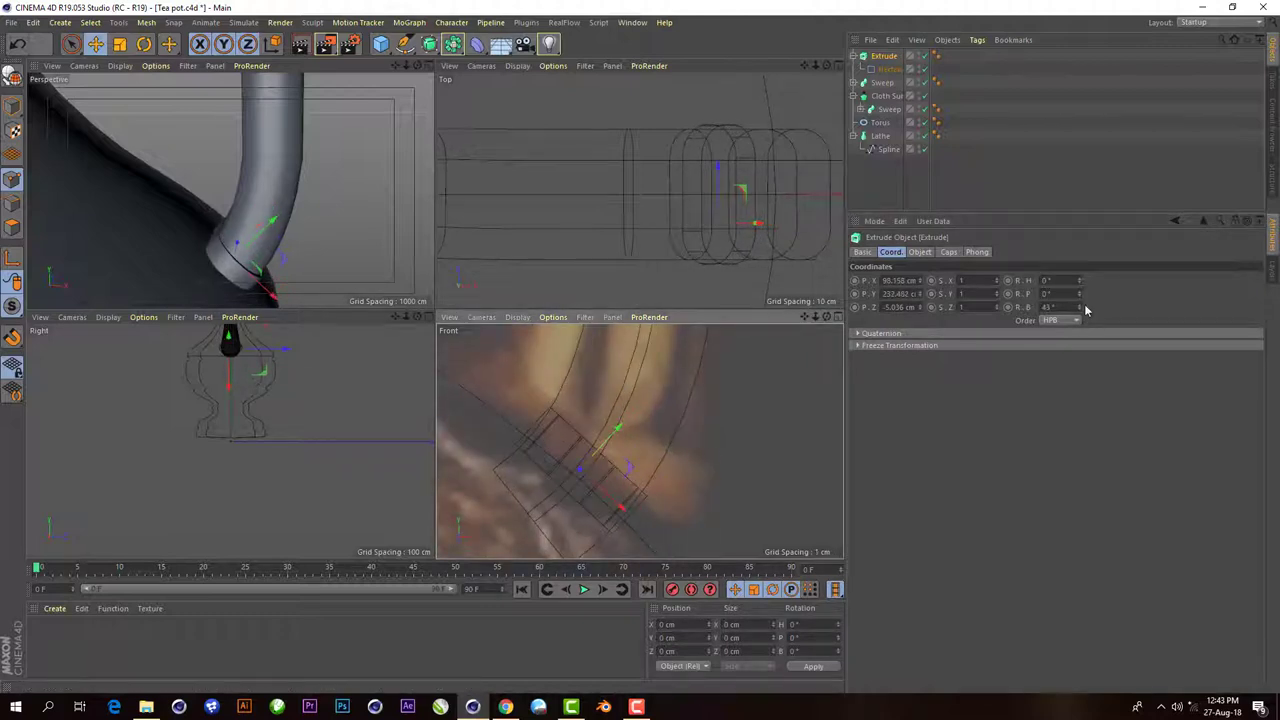
{"action": "left_click_drag", "start_coordinate": [1080, 308], "coordinate": [1080, 315]}
- Back in the single perspective view, scale the collar's Rectangle thinner along one axis
{"action": "left_click", "coordinate": [416, 67]}
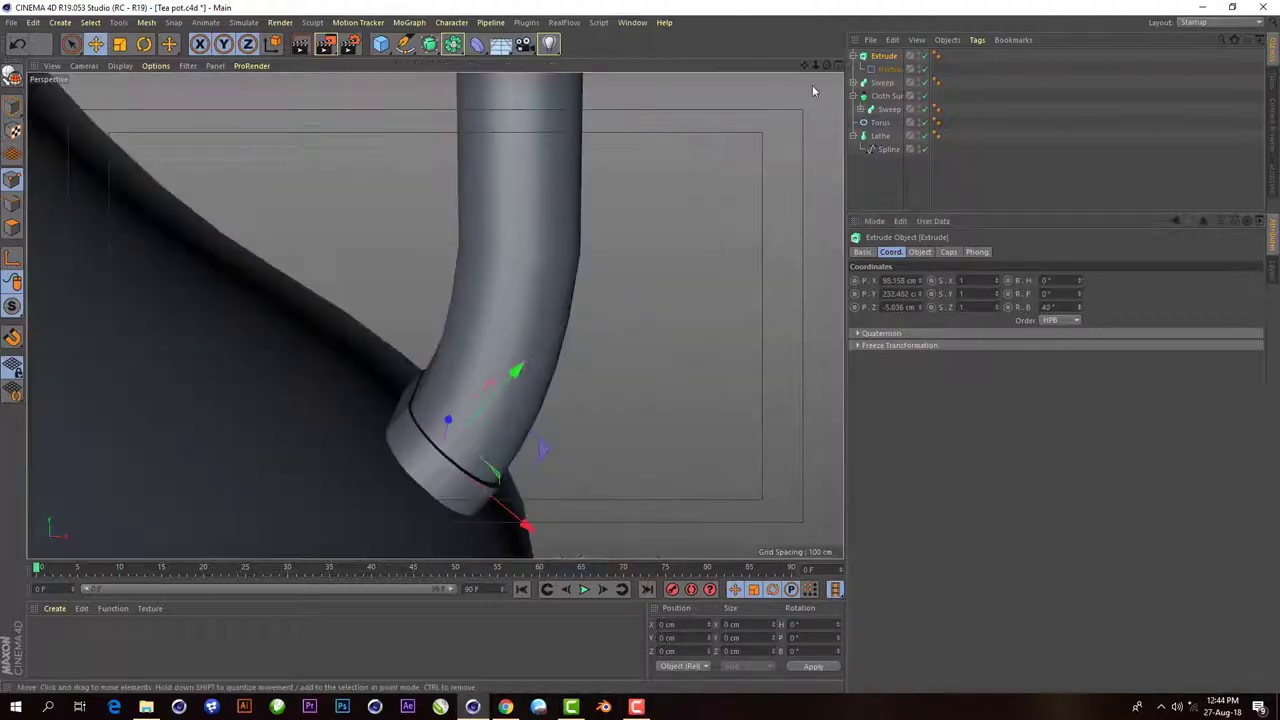
{"action": "scroll", "coordinate": [434, 314], "scroll_direction": "up", "scroll_amount": 2}
{"action": "scroll", "coordinate": [434, 314], "scroll_direction": "down", "scroll_amount": 2}
{"action": "left_click", "coordinate": [889, 68]}
{"action": "left_click", "coordinate": [119, 44]}
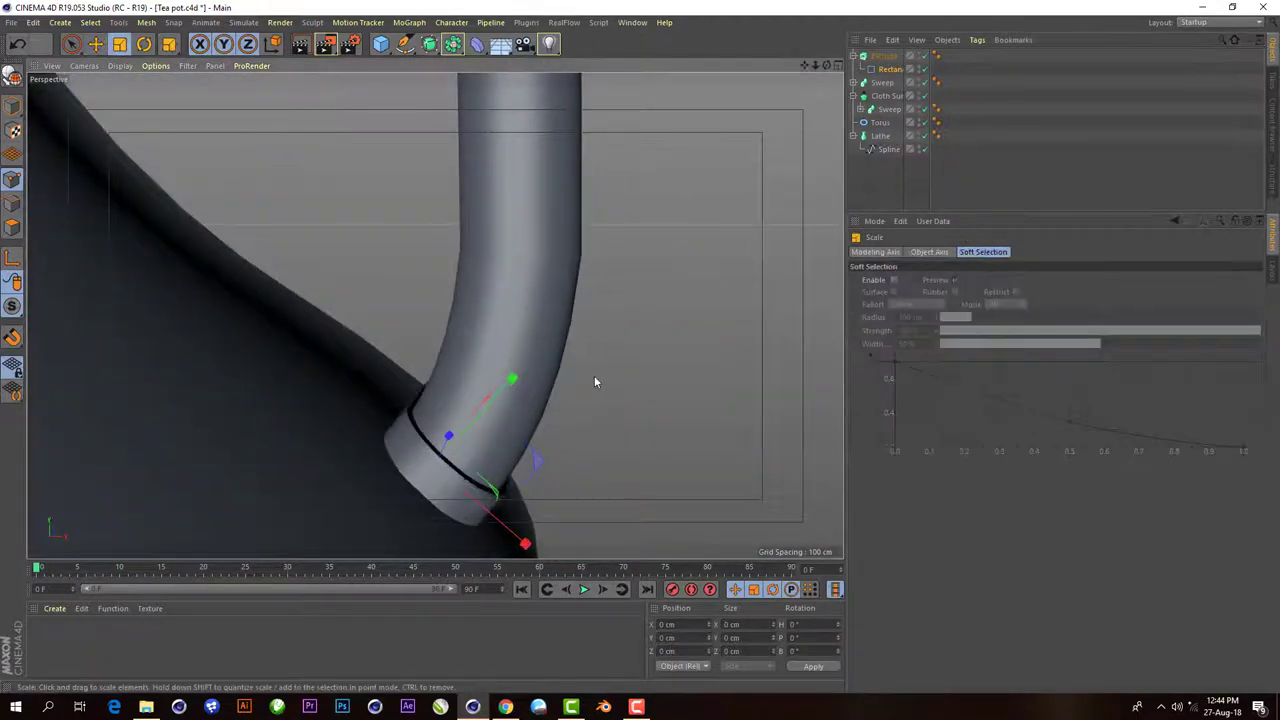
{"action": "scroll", "coordinate": [434, 314], "scroll_direction": "up", "scroll_amount": 3}
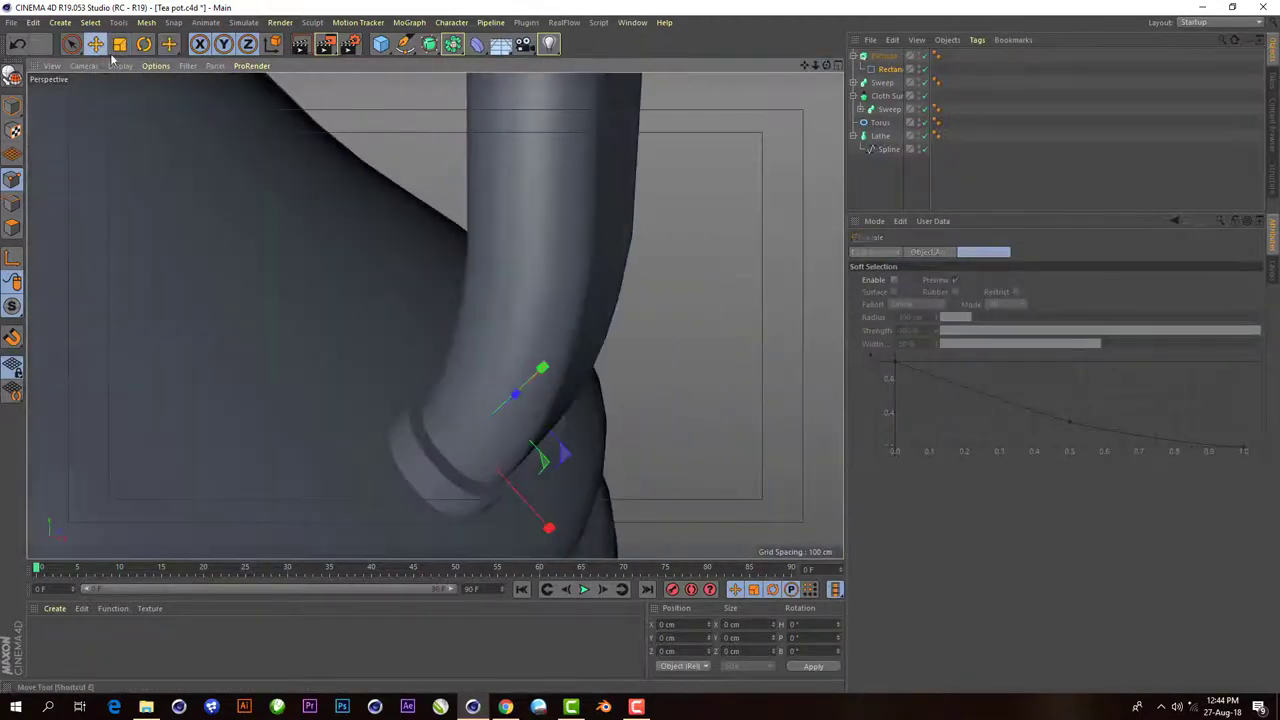
{"action": "left_click_drag", "start_coordinate": [548, 527], "coordinate": [647, 242]}
{"action": "key", "text": "e"}
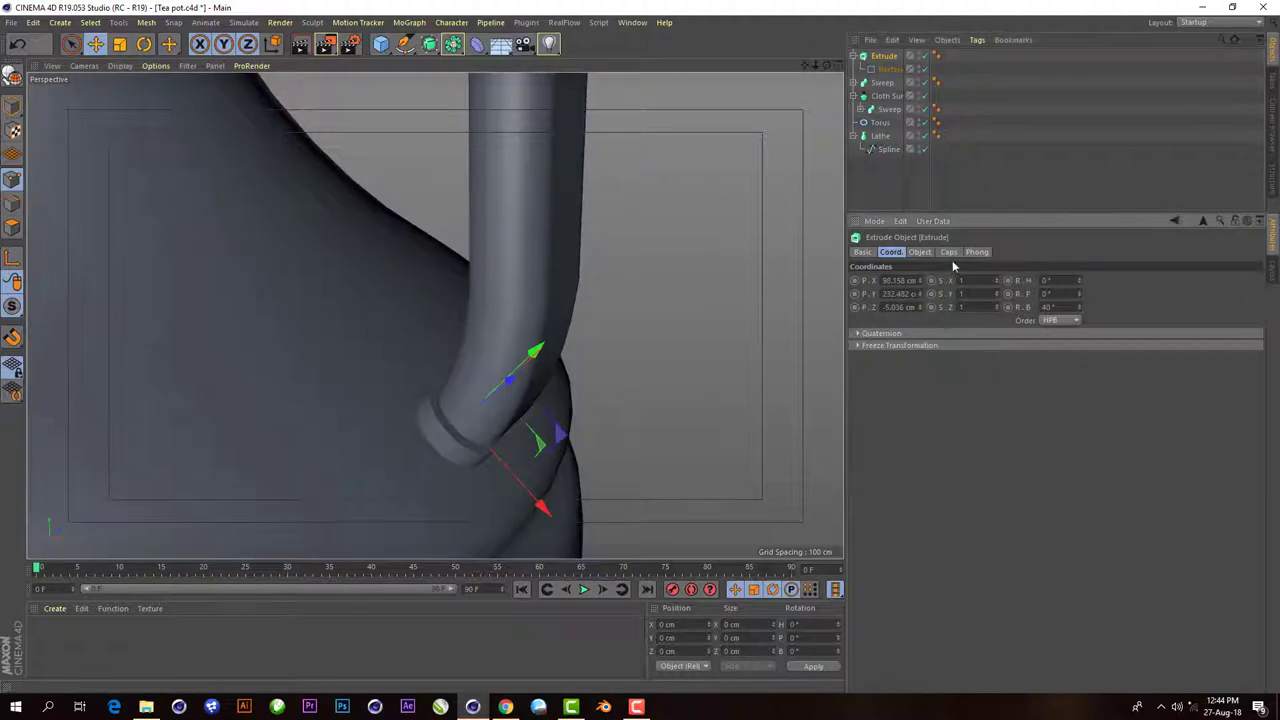
- Give the Extrude fillet caps at start and end, with a 1 cm end radius
{"action": "left_click", "coordinate": [948, 252]}
{"action": "left_click", "coordinate": [986, 279]}
{"action": "left_click", "coordinate": [990, 333]}
{"action": "left_click", "coordinate": [991, 320]}
{"action": "left_click", "coordinate": [991, 373]}
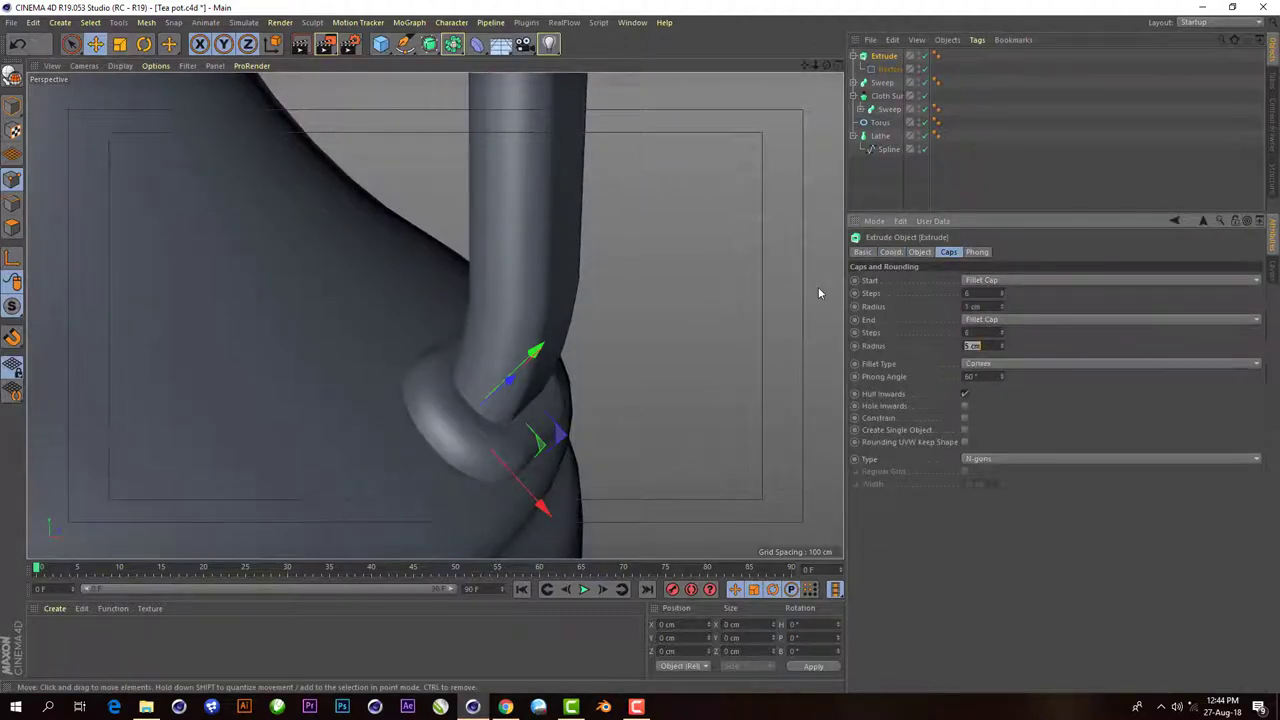
{"action": "type", "text": "1"}
{"action": "key", "text": "Return"}
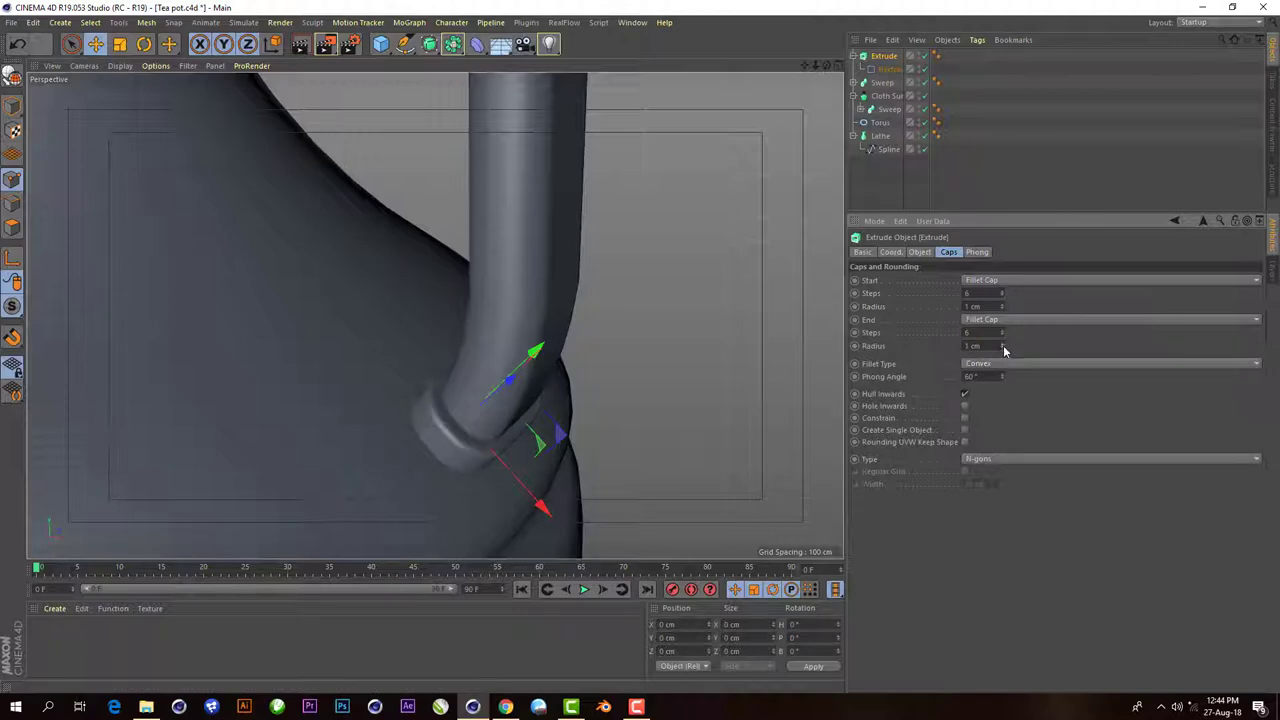
{"action": "left_click", "coordinate": [885, 69]}
- Enlarge the collar very slightly and nudge its position on the handle base
{"action": "key", "text": "t"}
{"action": "scroll", "coordinate": [557, 410], "scroll_direction": "down", "scroll_amount": 3}
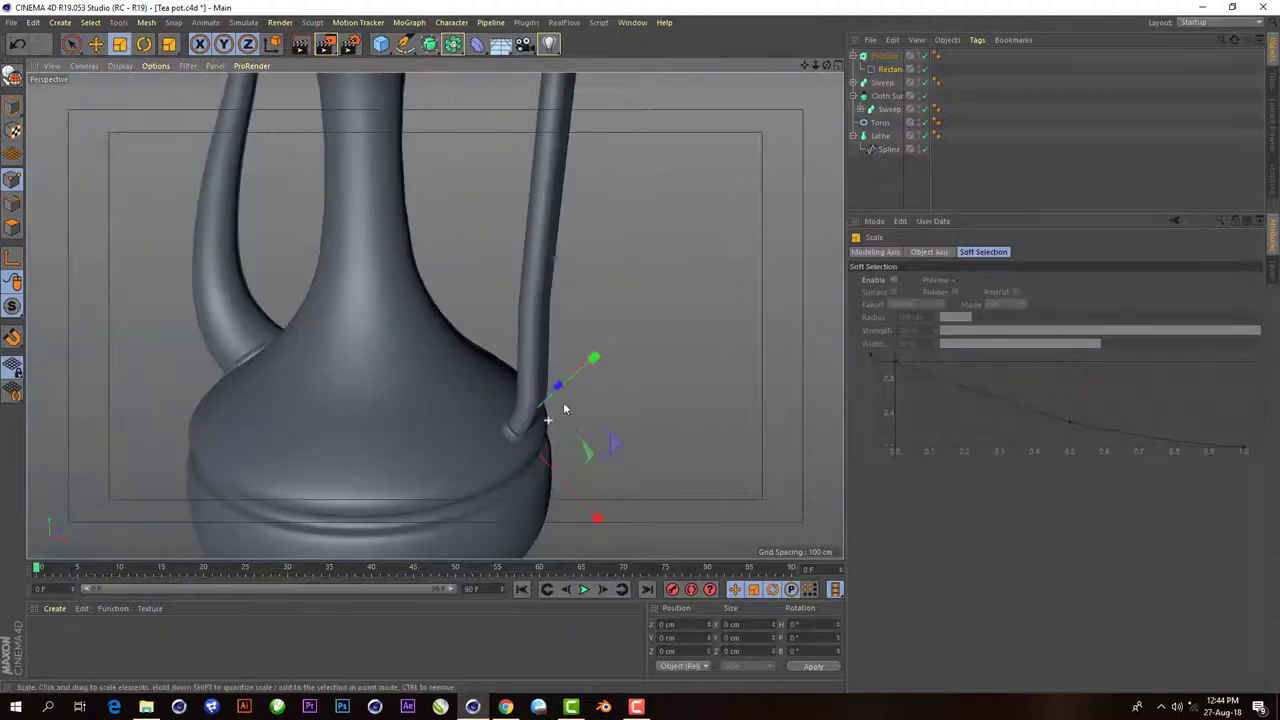
{"action": "scroll", "coordinate": [557, 410], "scroll_direction": "up", "scroll_amount": 2}
{"action": "left_click_drag", "start_coordinate": [557, 410], "coordinate": [603, 408]}
{"action": "key", "text": "e"}
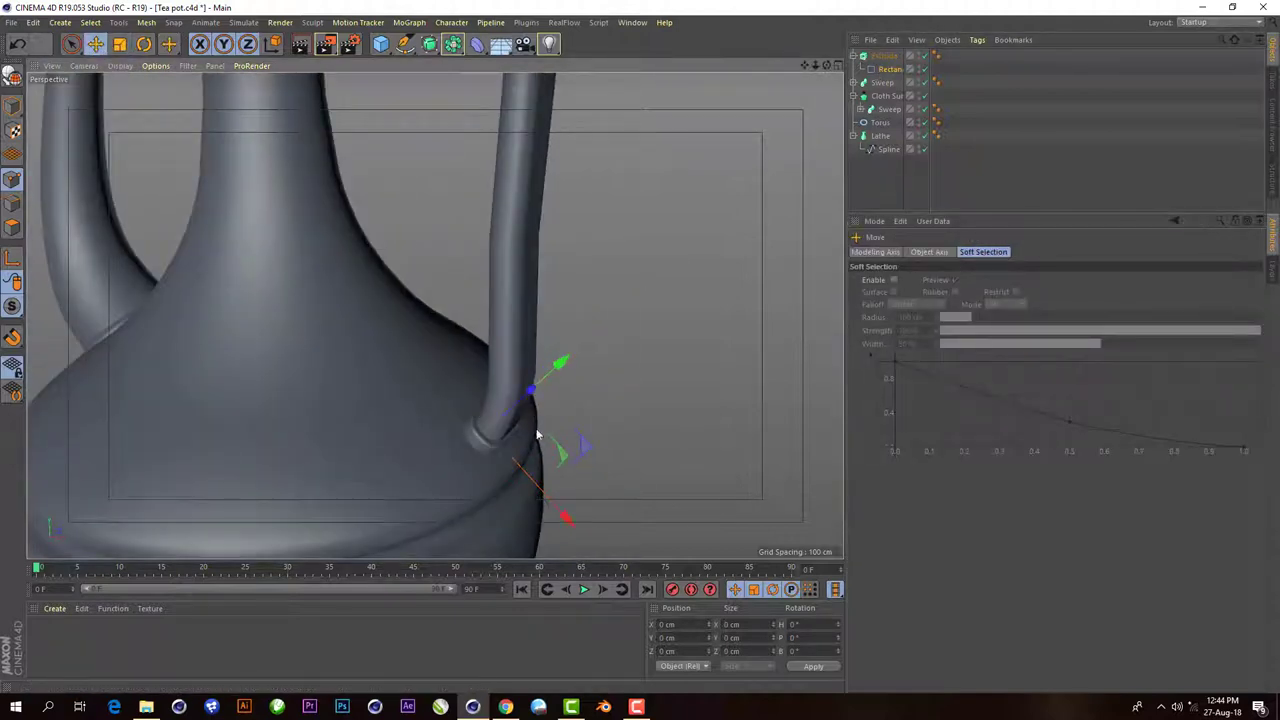
{"action": "scroll", "coordinate": [557, 528], "scroll_direction": "up", "scroll_amount": 2}
{"action": "left_click_drag", "start_coordinate": [557, 528], "coordinate": [551, 517]}
- Orbit and zoom out to frame the whole ewer, then render the viewport with Ctrl+R
{"action": "left_click_drag", "start_coordinate": [517, 383], "coordinate": [614, 410], "text": "alt"}
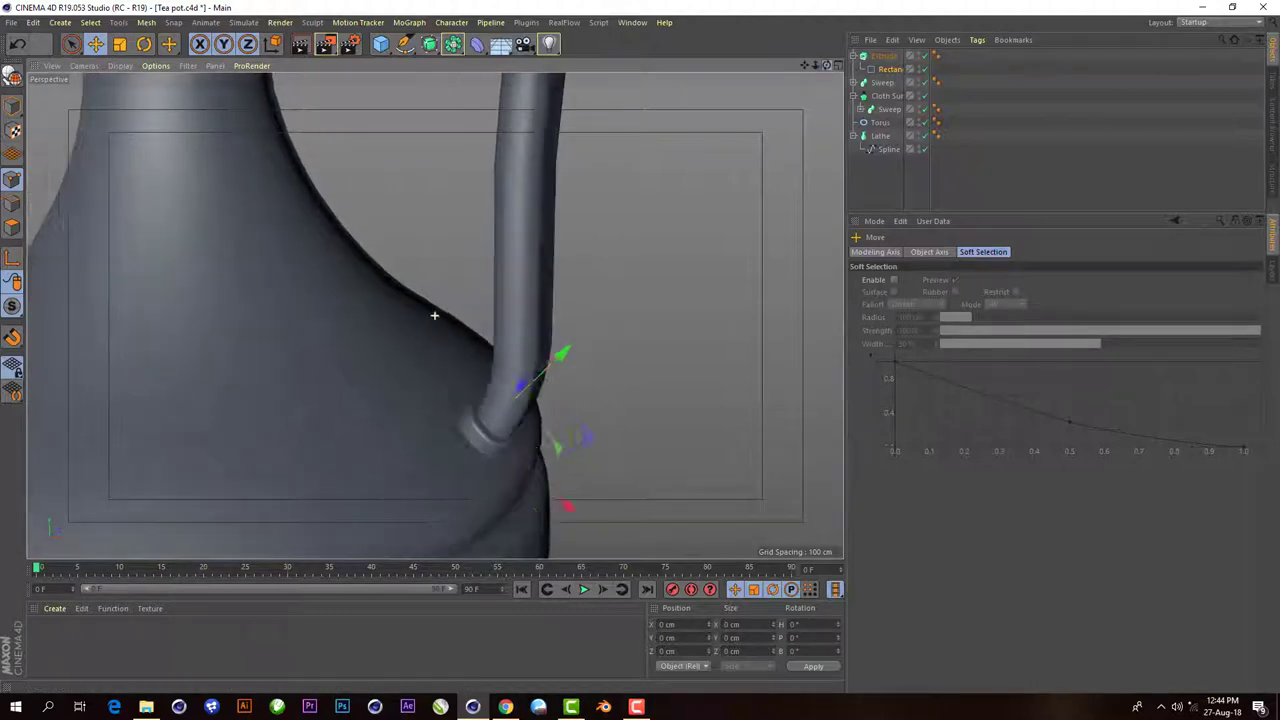
{"action": "scroll", "coordinate": [524, 317], "scroll_direction": "down", "scroll_amount": 5}
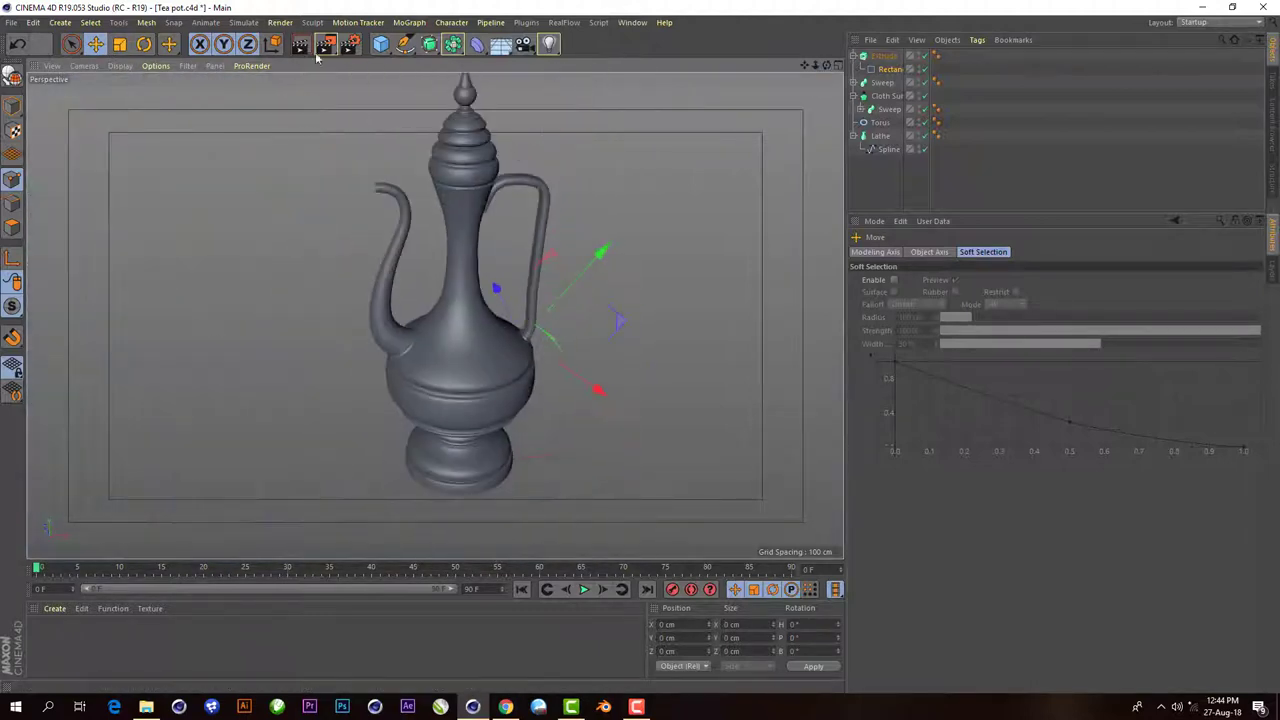
{"action": "key", "text": "ctrl+r"}
{"action": "scroll", "coordinate": [824, 80], "scroll_direction": "down", "scroll_amount": 2}
{"action": "scroll", "coordinate": [434, 257], "scroll_direction": "down", "scroll_amount": 2}
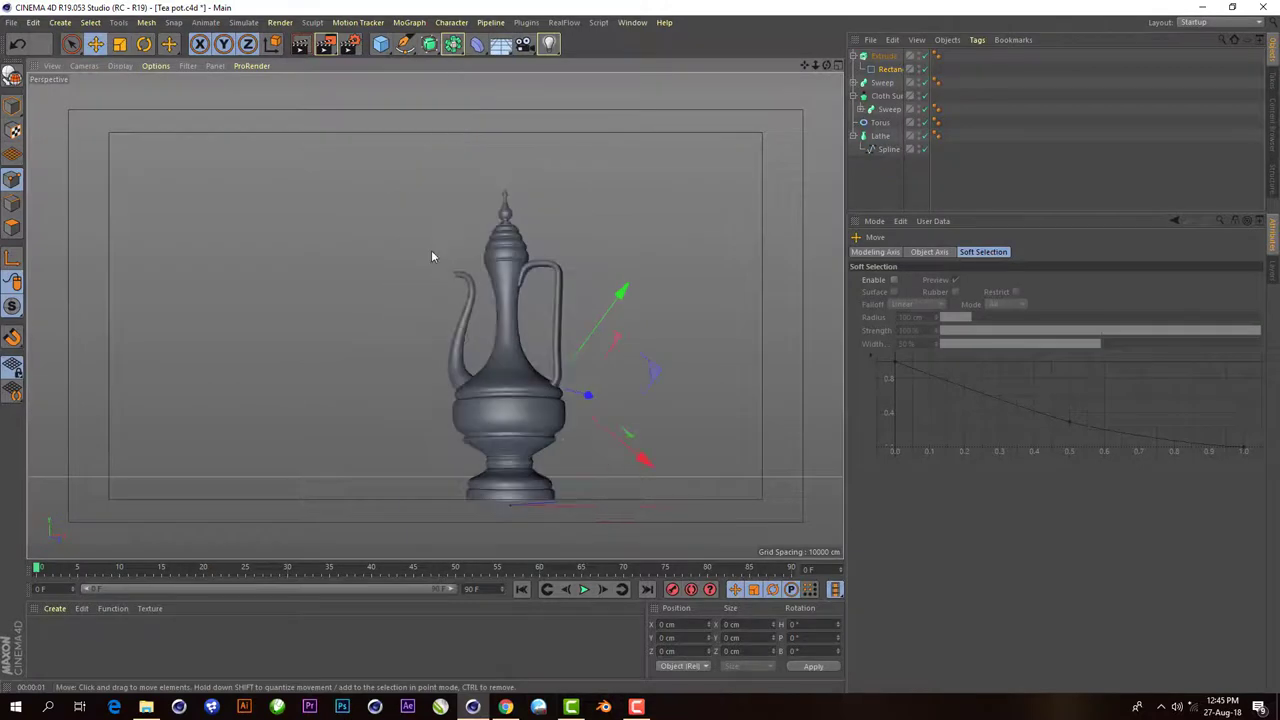
{"action": "left_click_drag", "start_coordinate": [434, 257], "coordinate": [311, 62], "text": "alt"}
{"action": "key", "text": "ctrl+r"}
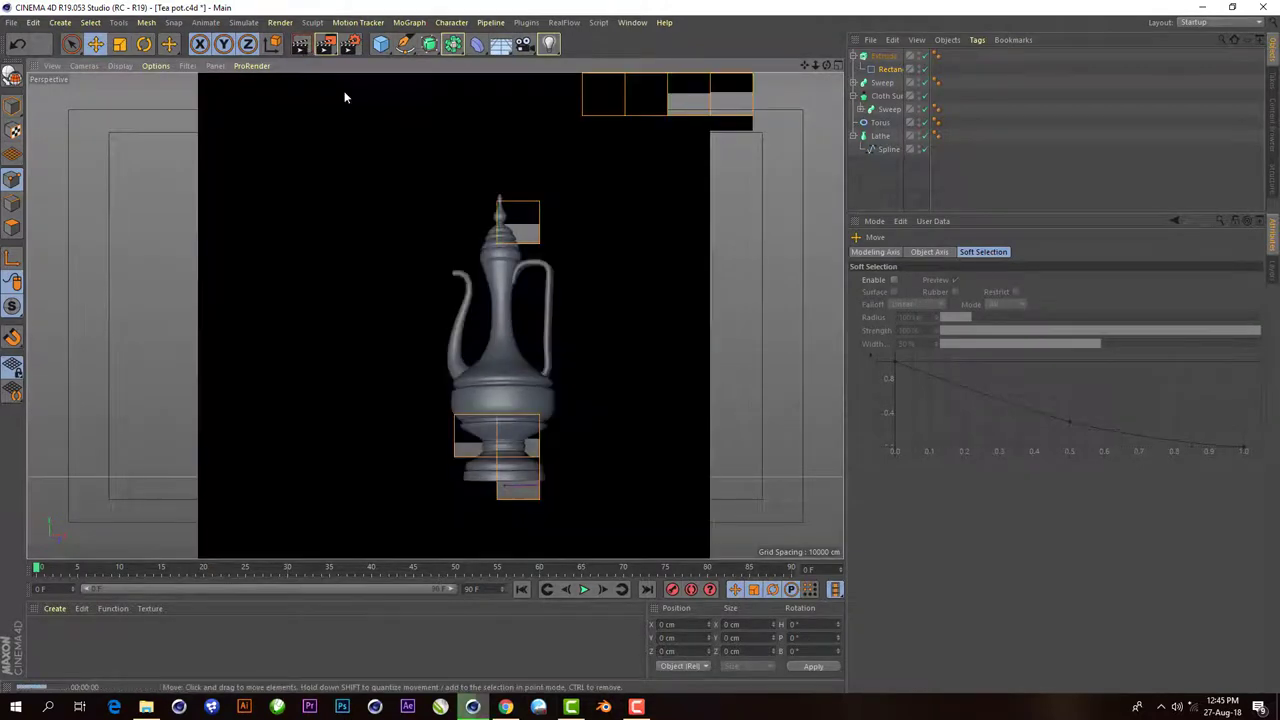
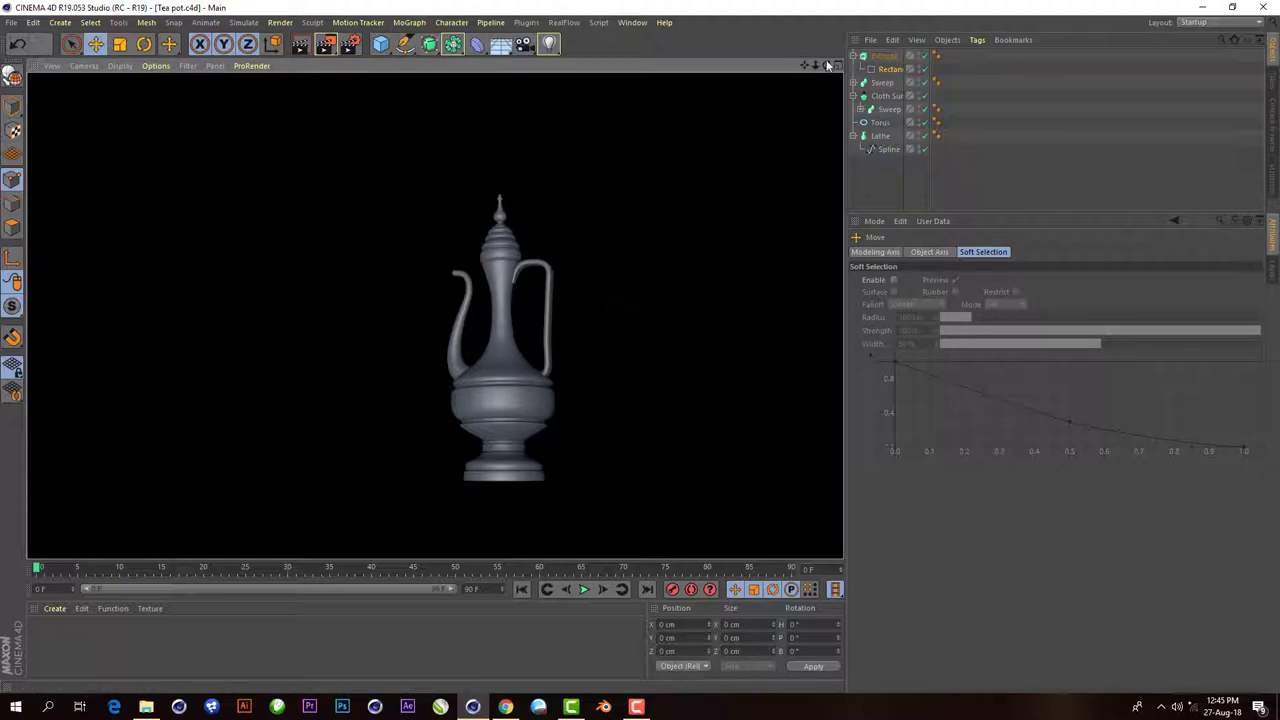
- Select every object in the scene and group them under a null, giving Null and Null.1
{"action": "left_click", "coordinate": [434, 314]}
{"action": "left_click_drag", "start_coordinate": [434, 314], "coordinate": [434, 316], "text": "alt"}
{"action": "left_click_drag", "start_coordinate": [657, 310], "coordinate": [551, 343], "text": "alt"}
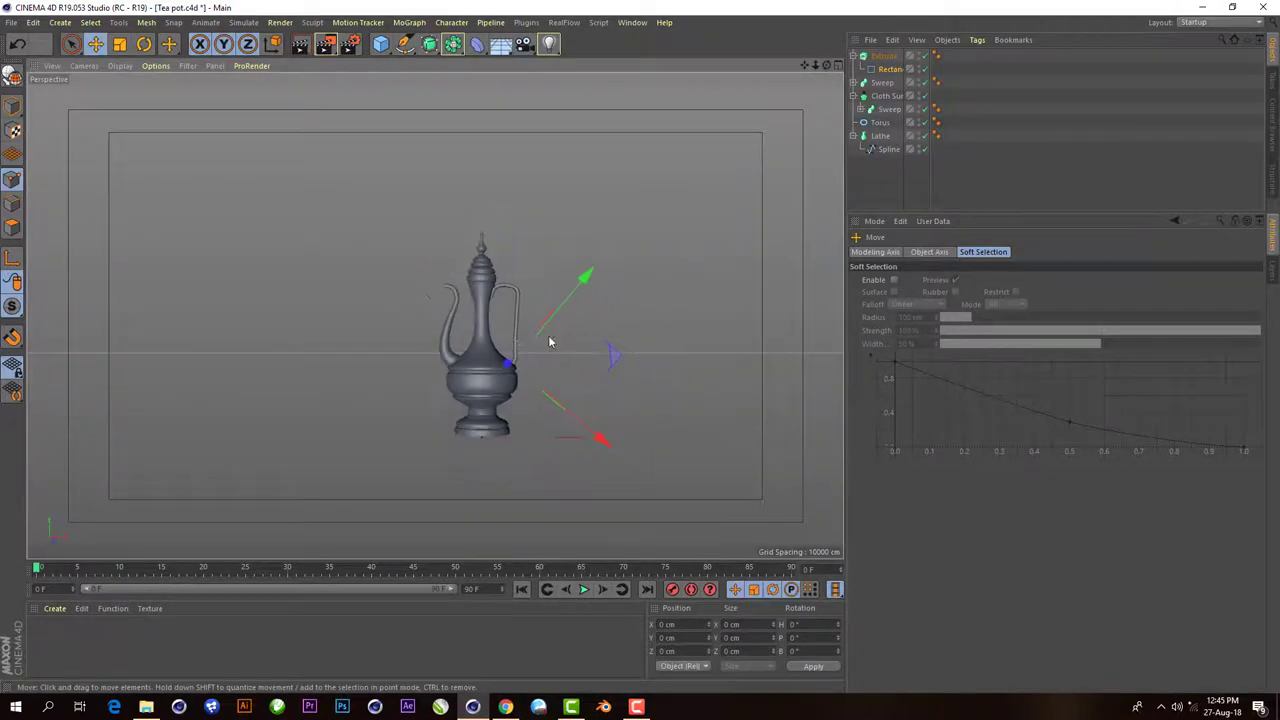
{"action": "key", "text": "ctrl+a"}
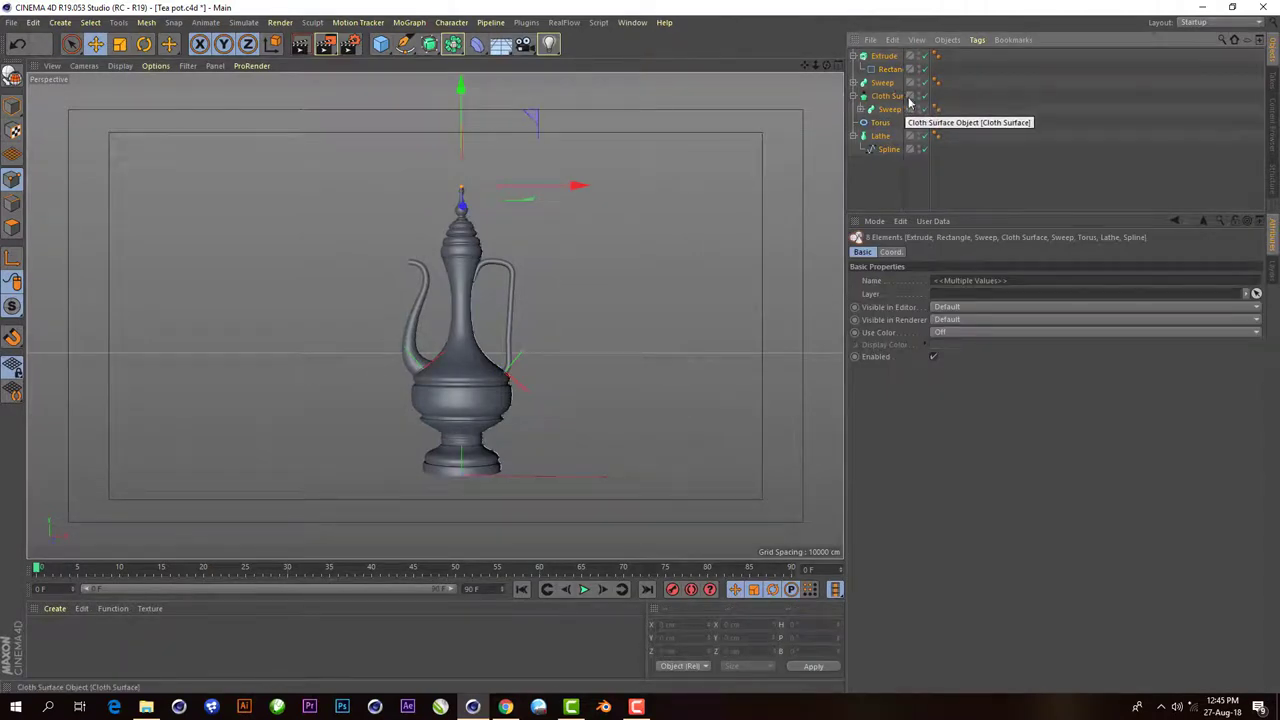
{"action": "key", "text": "alt+g"}
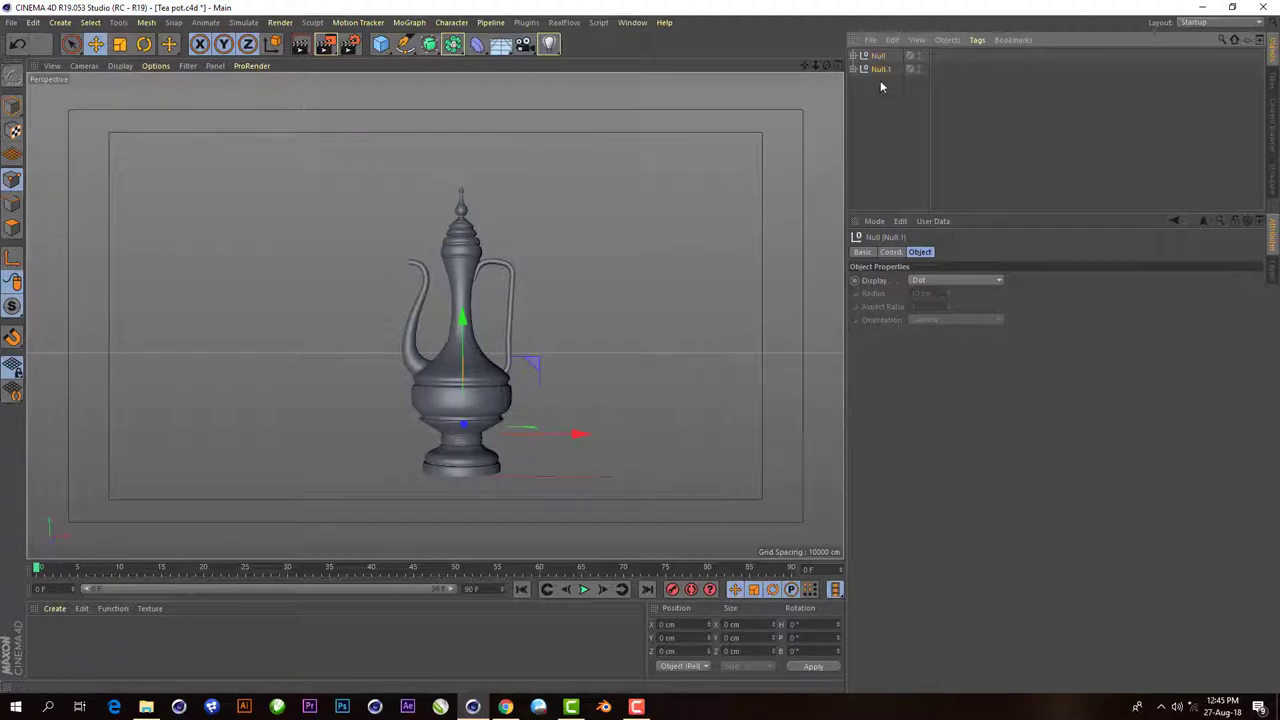
- Rename Null.1 to 'Backup' and Null to 'Tea Pot', then expand the Tea Pot group
{"action": "double_click", "coordinate": [883, 72]}
{"action": "type", "text": "Backup"}
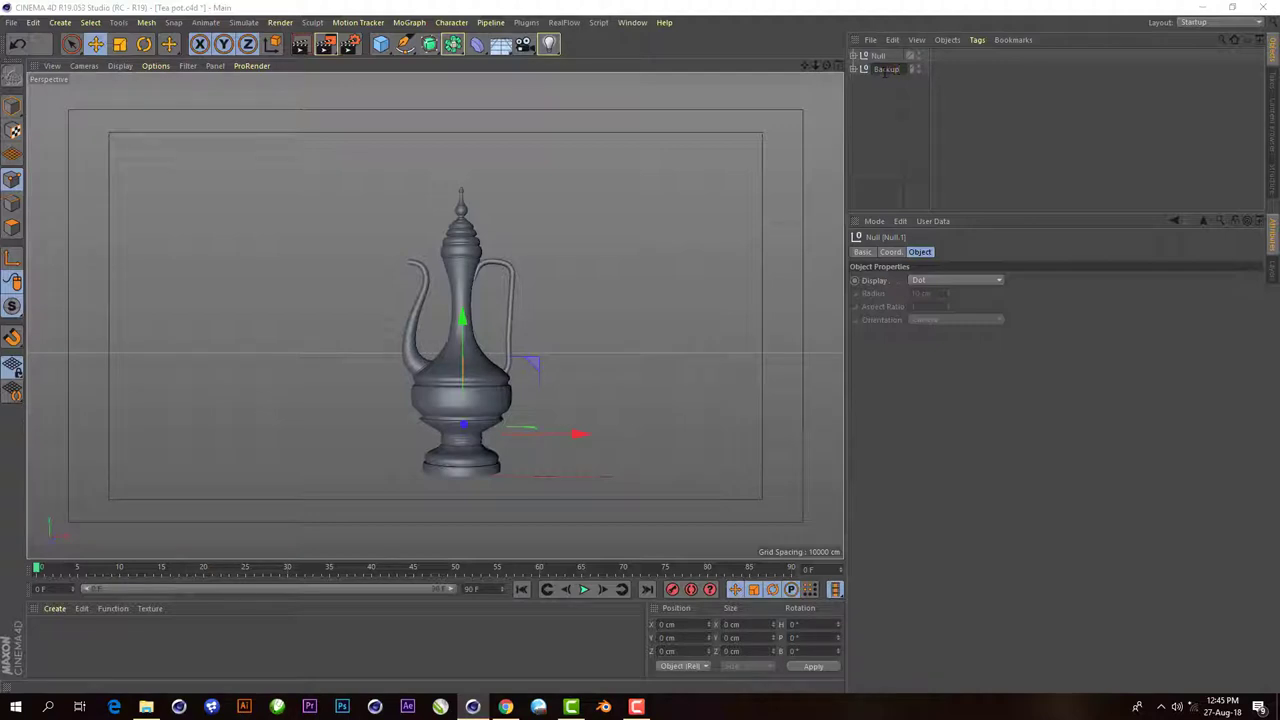
{"action": "key", "text": "Return"}
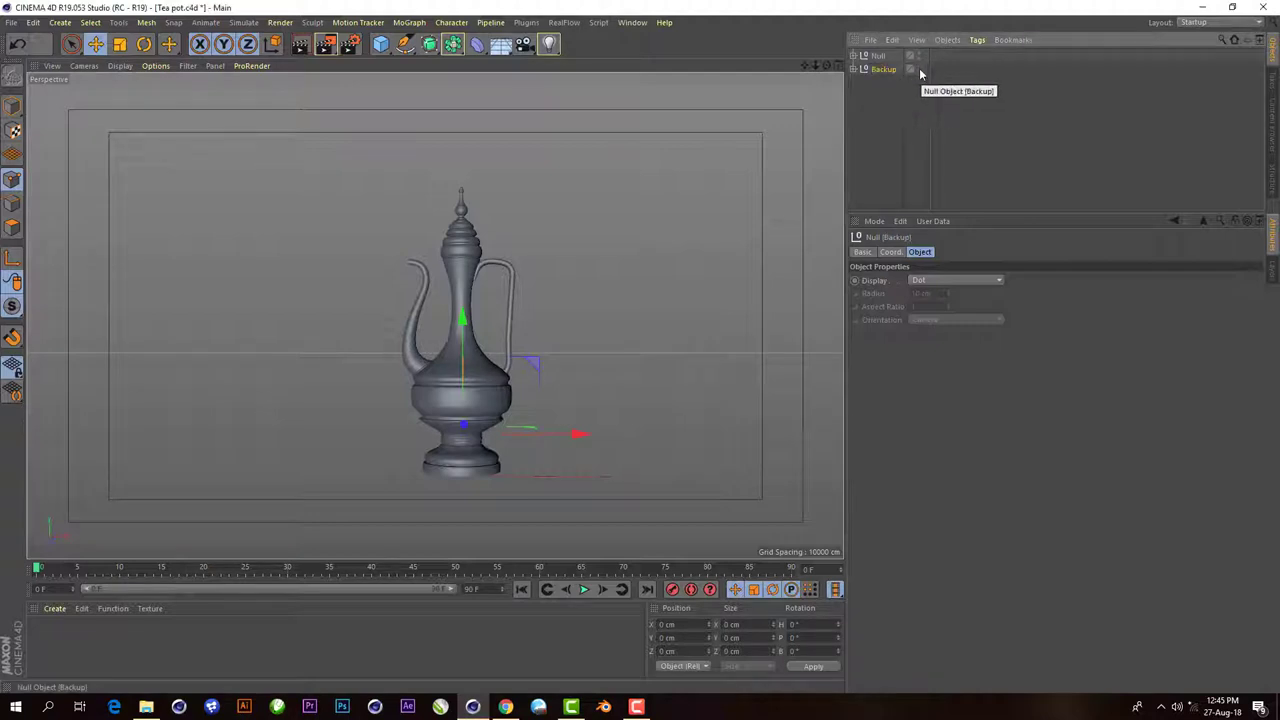
{"action": "double_click", "coordinate": [880, 55]}
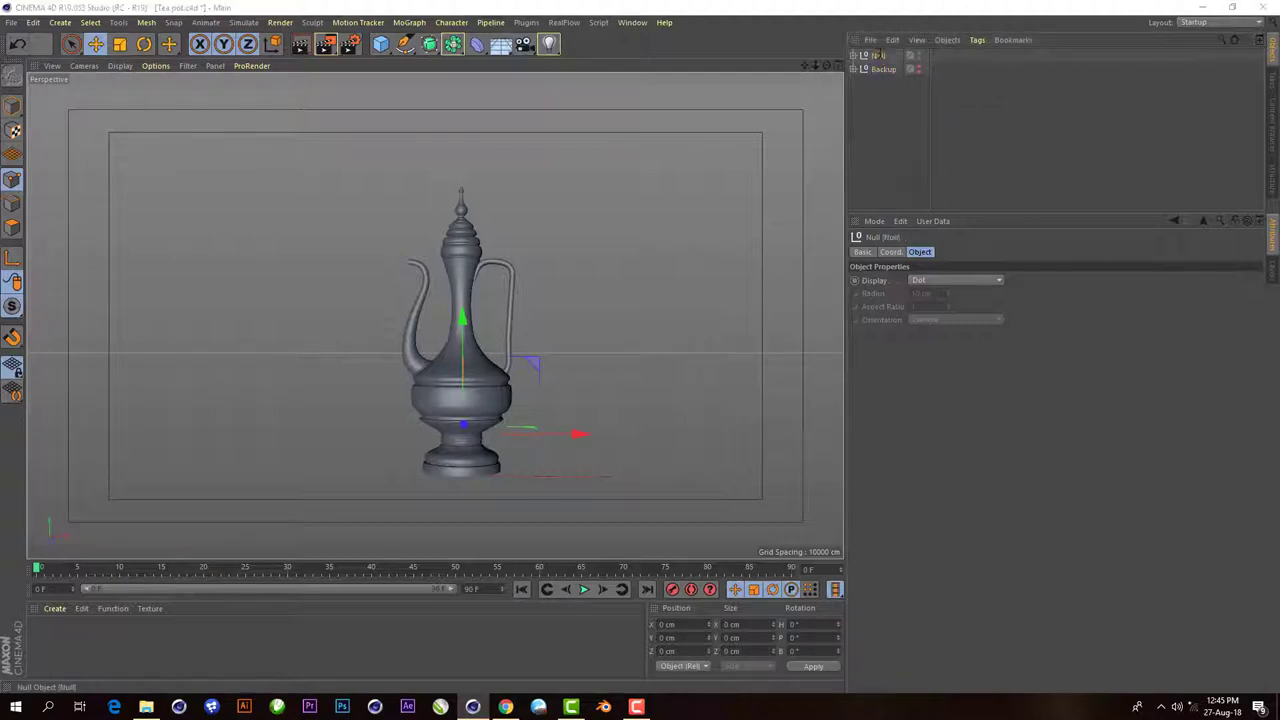
{"action": "type", "text": "Tea"}
{"action": "type", "text": " P"}
{"action": "type", "text": "ot"}
{"action": "key", "text": "Return"}
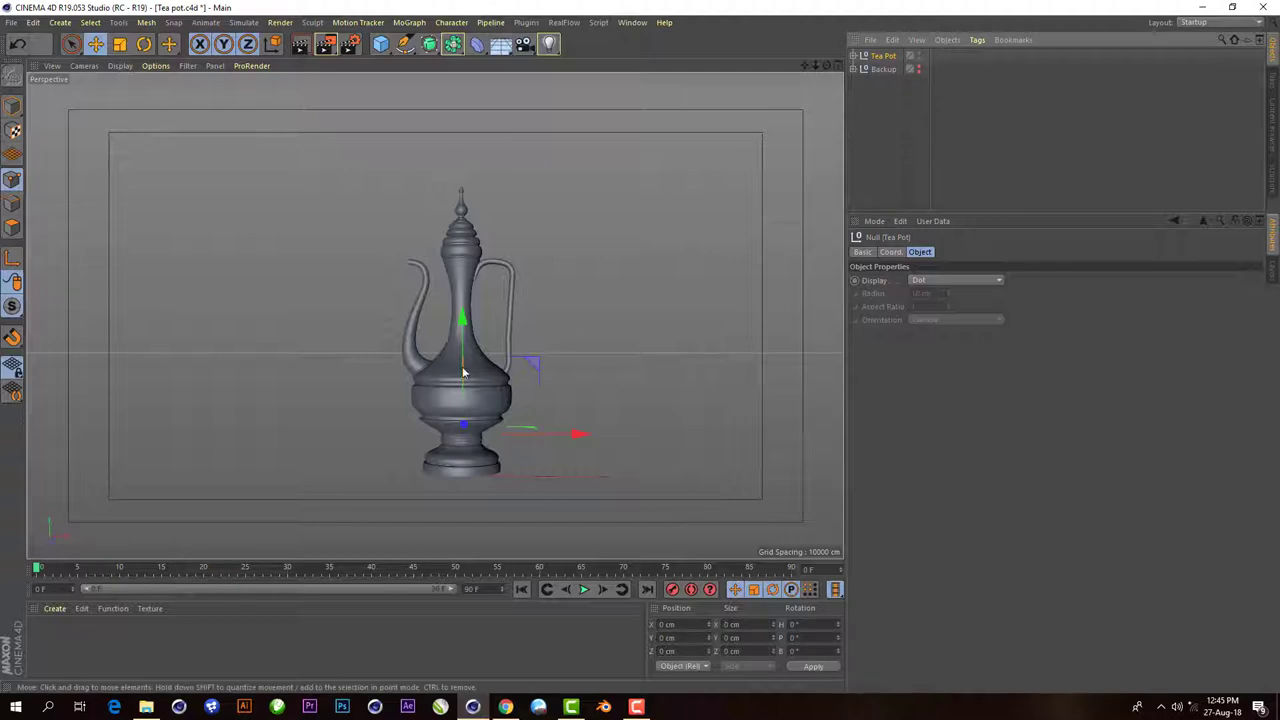
{"action": "left_click_drag", "start_coordinate": [470, 330], "coordinate": [449, 314], "text": "alt"}
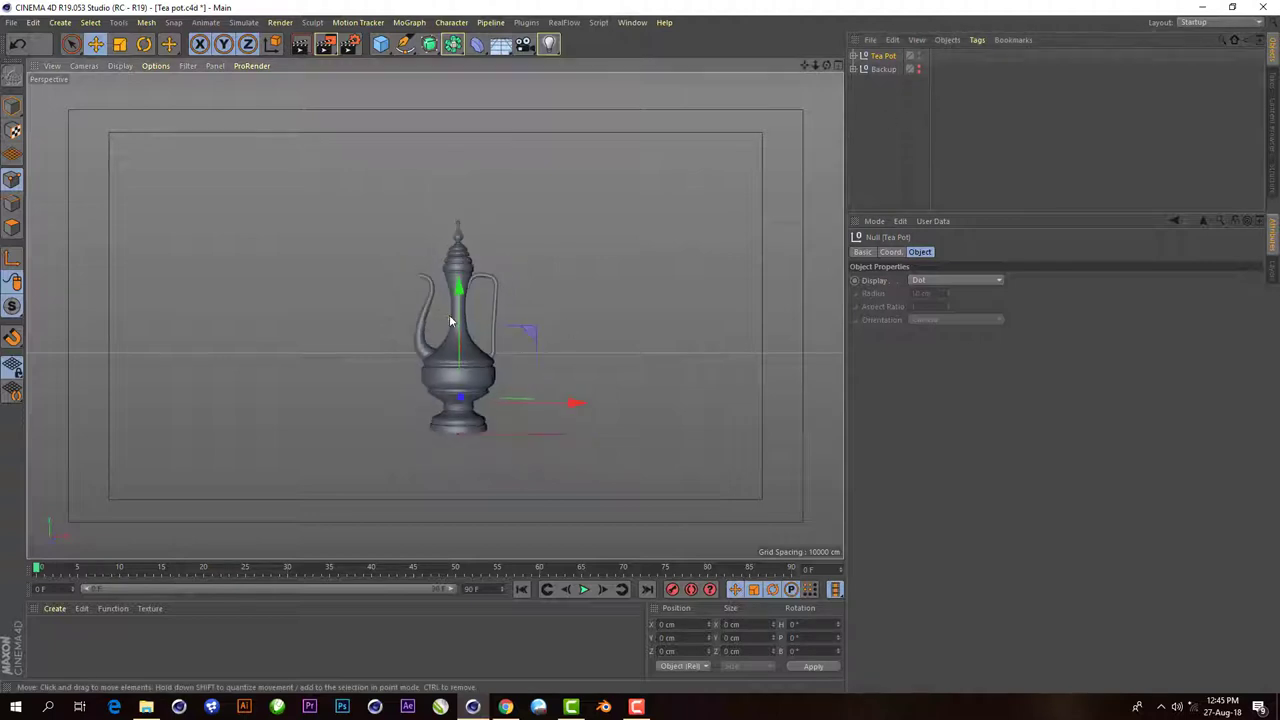
{"action": "left_click", "coordinate": [855, 56]}
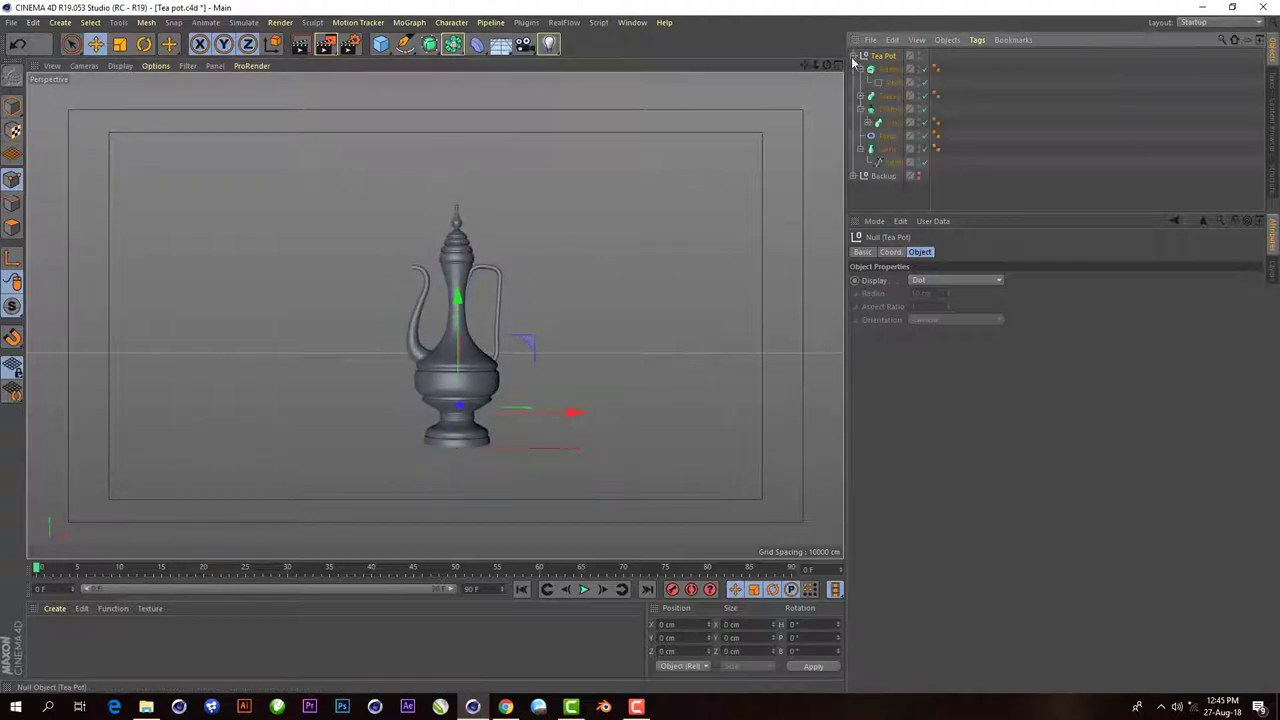
- Convert the Lathe into an editable polygon object
{"action": "left_click", "coordinate": [884, 149]}
{"action": "key", "text": "c"}
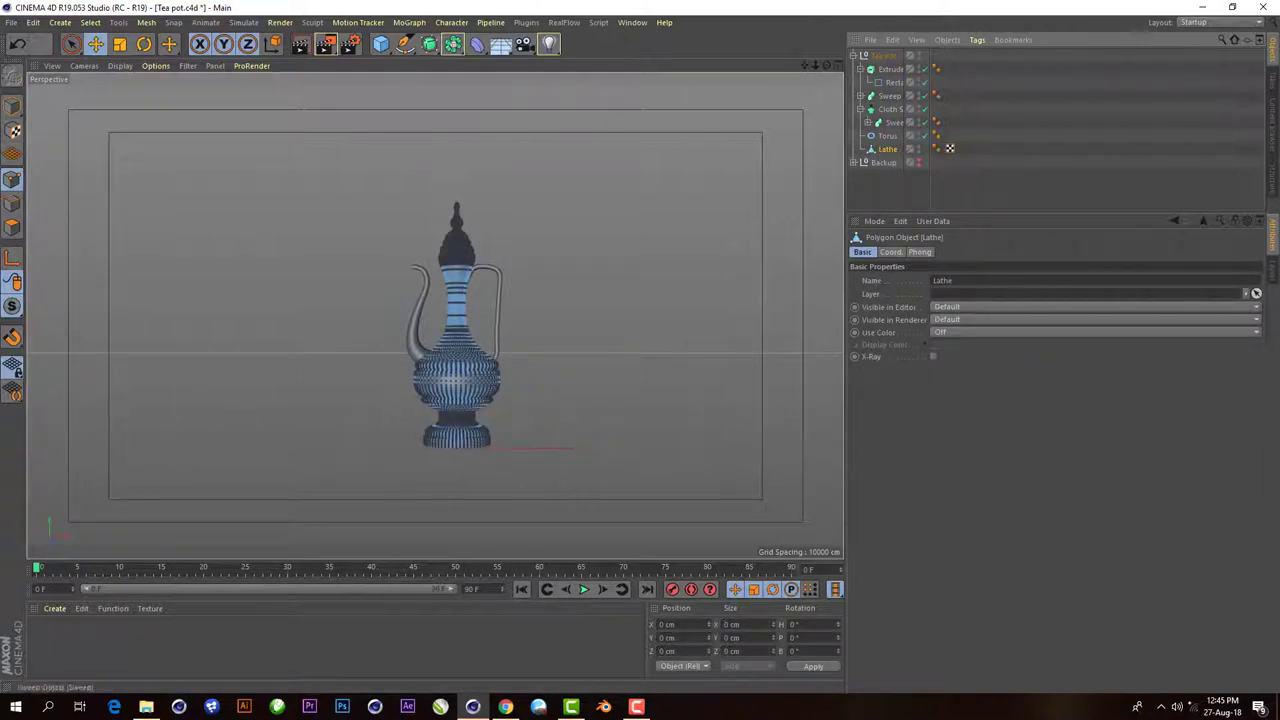
{"action": "left_click", "coordinate": [18, 43]}
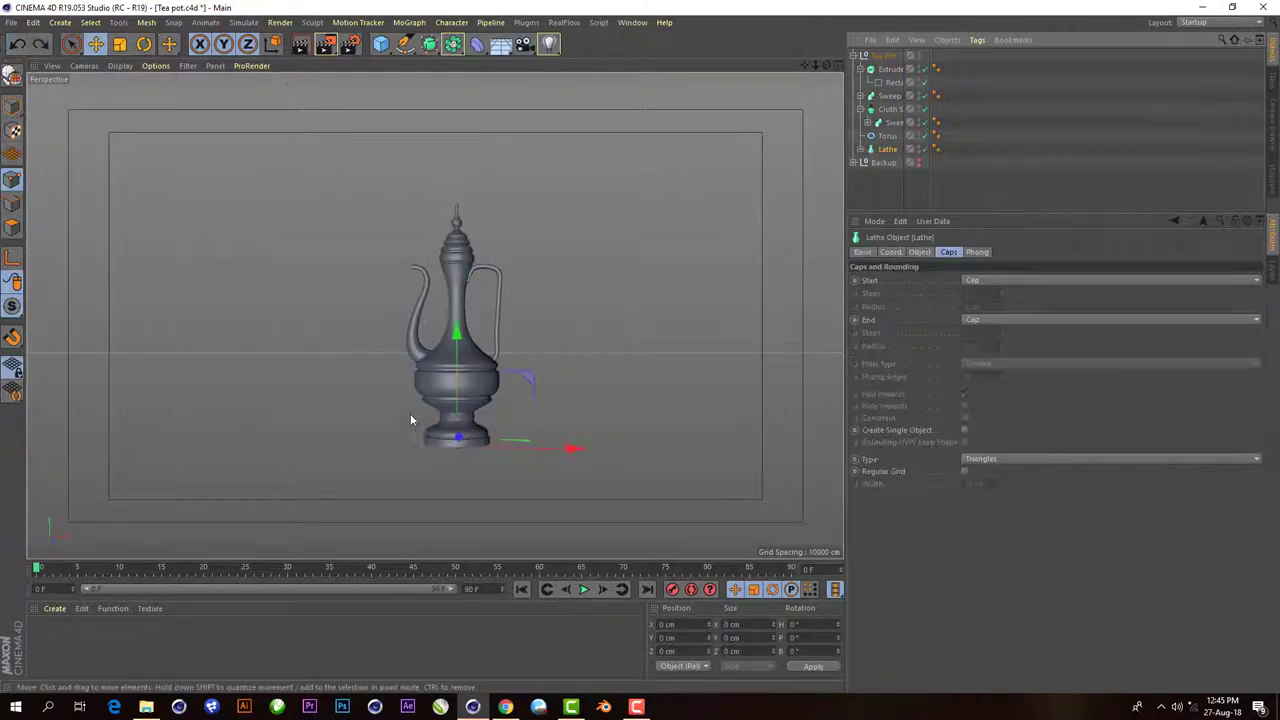
{"action": "scroll", "coordinate": [586, 371], "scroll_direction": "up", "scroll_amount": 4}
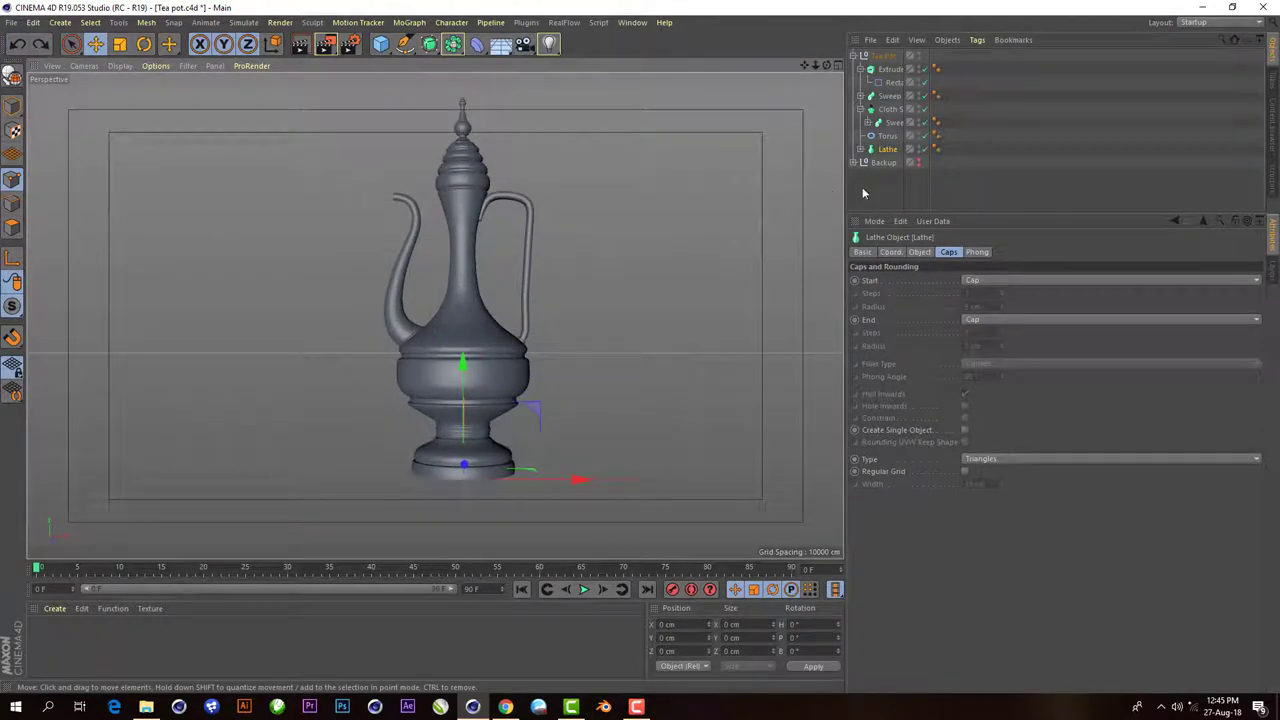
{"action": "left_click", "coordinate": [13, 76]}
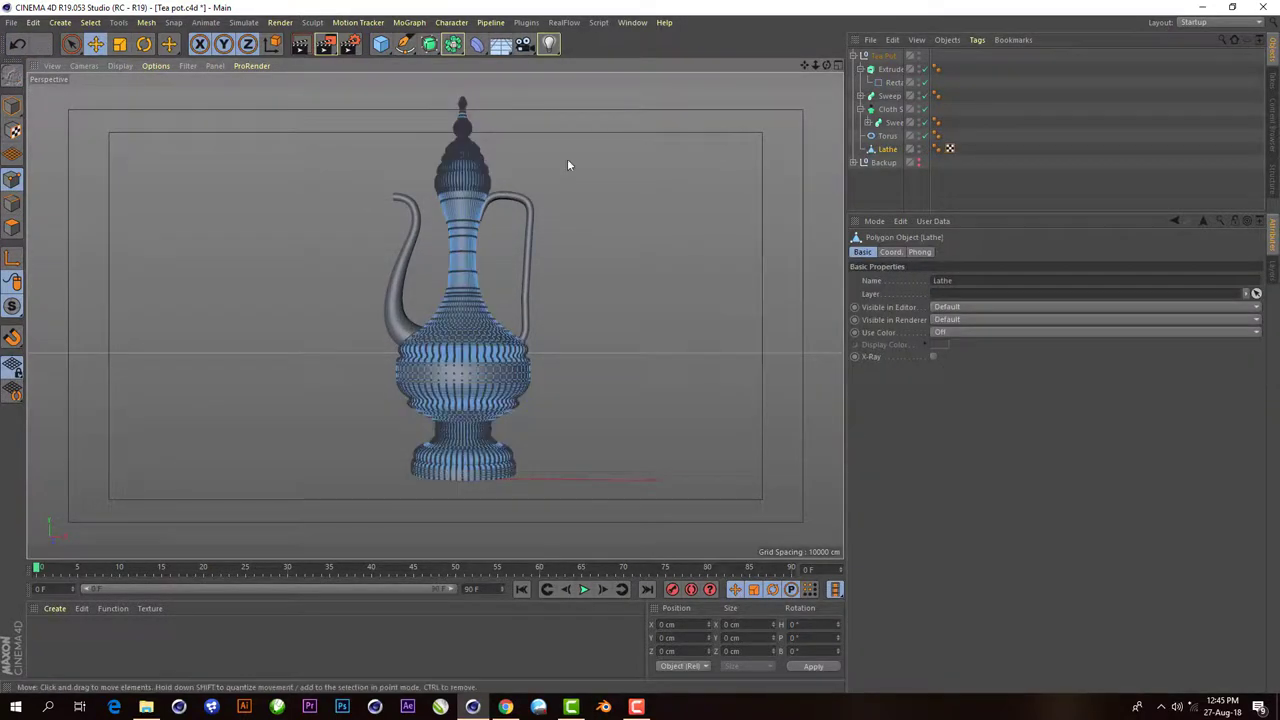
- Make the Torus editable and collapse the Cloth Surface hierarchy
{"action": "left_click", "coordinate": [882, 111]}
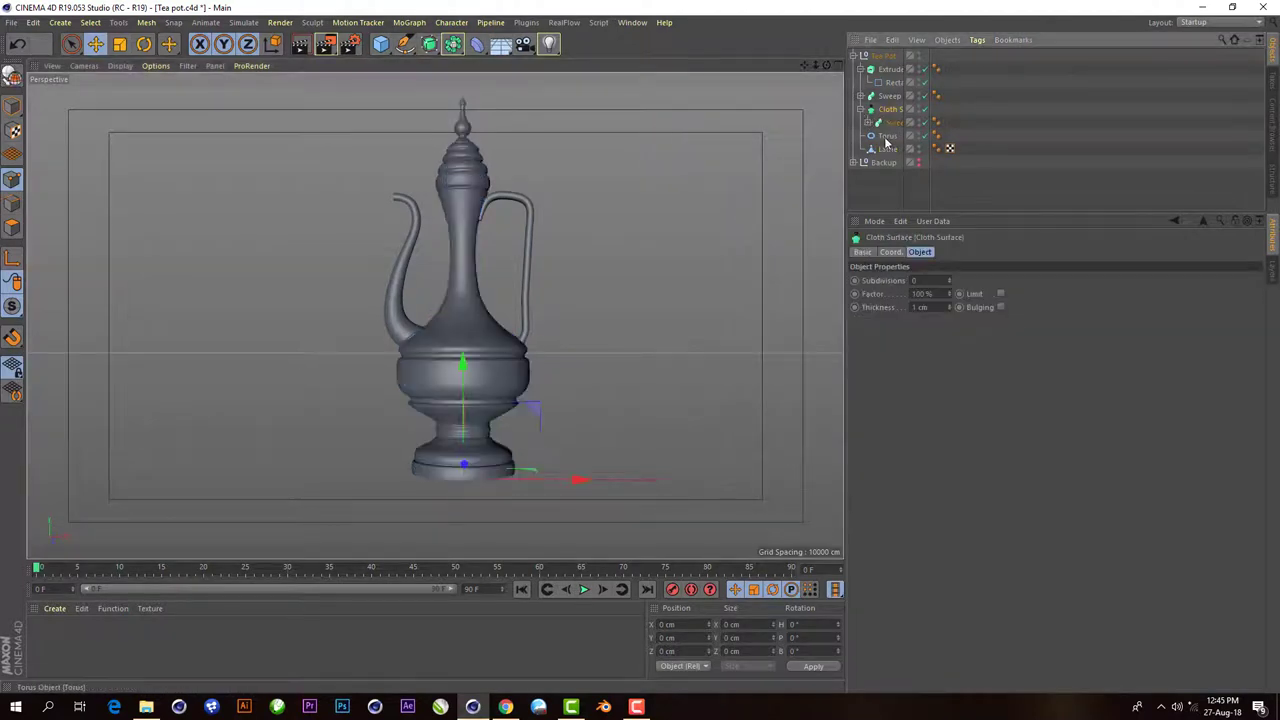
{"action": "left_click", "coordinate": [885, 137]}
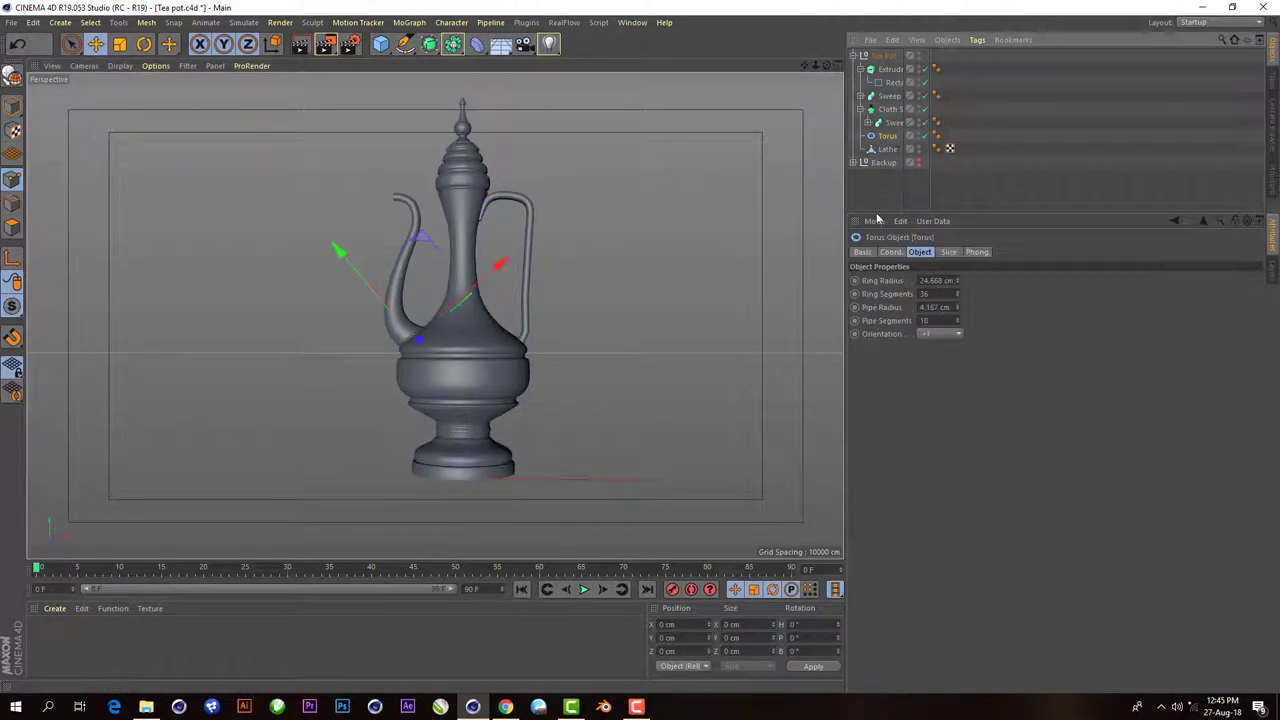
{"action": "left_click", "coordinate": [13, 77]}
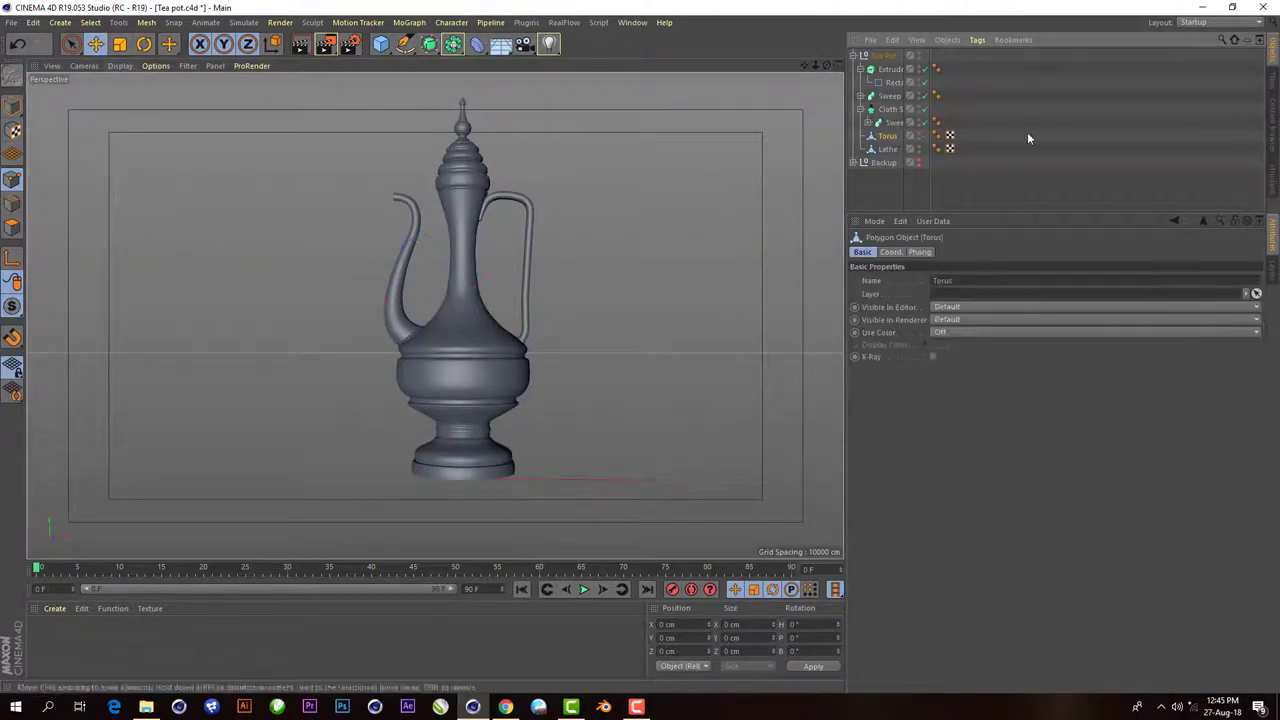
{"action": "left_click", "coordinate": [861, 109]}
{"action": "left_click", "coordinate": [893, 110]}
- Bake the Cloth Surface with Current State to Object, keeping only the baked Sweep
{"action": "right_click", "coordinate": [883, 115]}
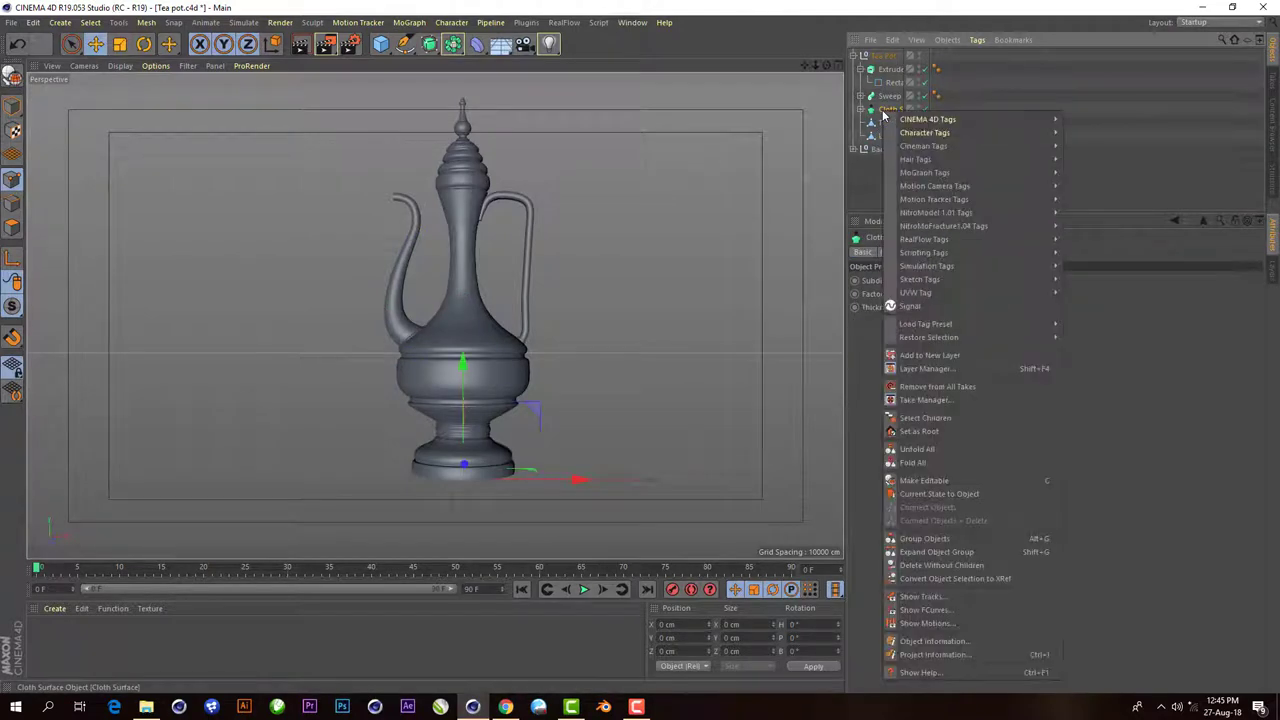
{"action": "left_click", "coordinate": [975, 497]}
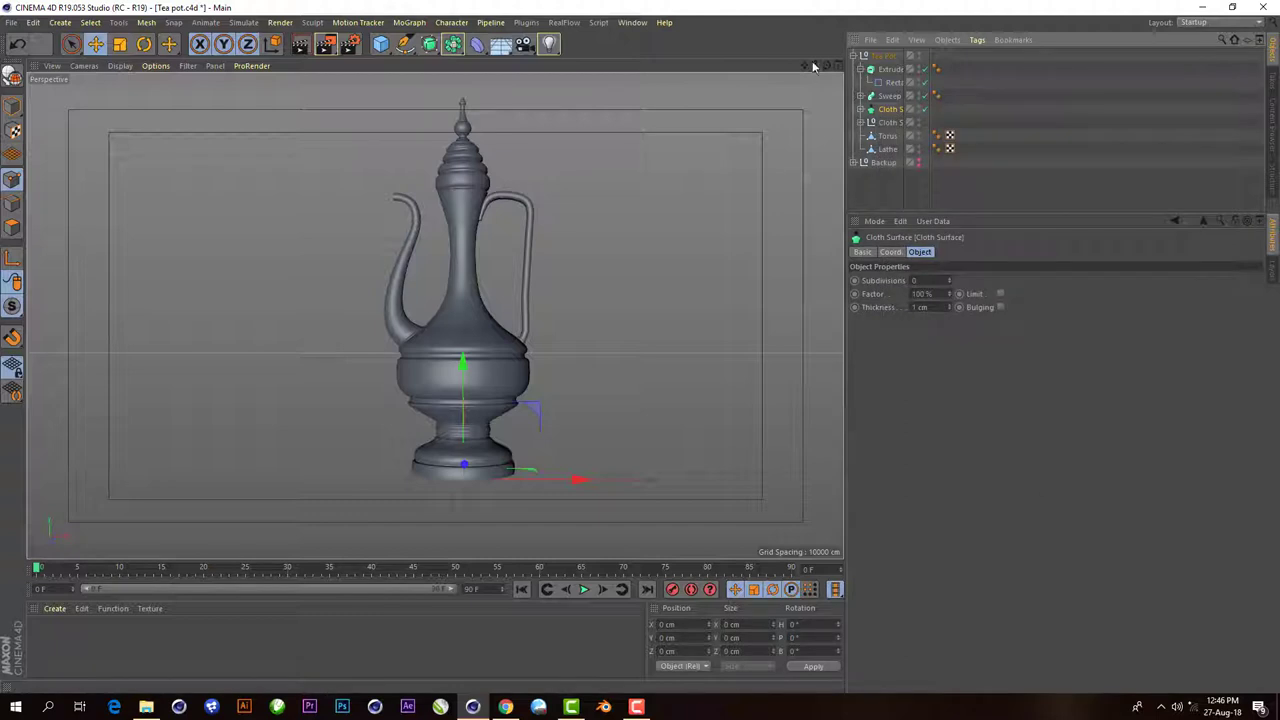
{"action": "key", "text": "Delete"}
{"action": "left_click", "coordinate": [861, 110]}
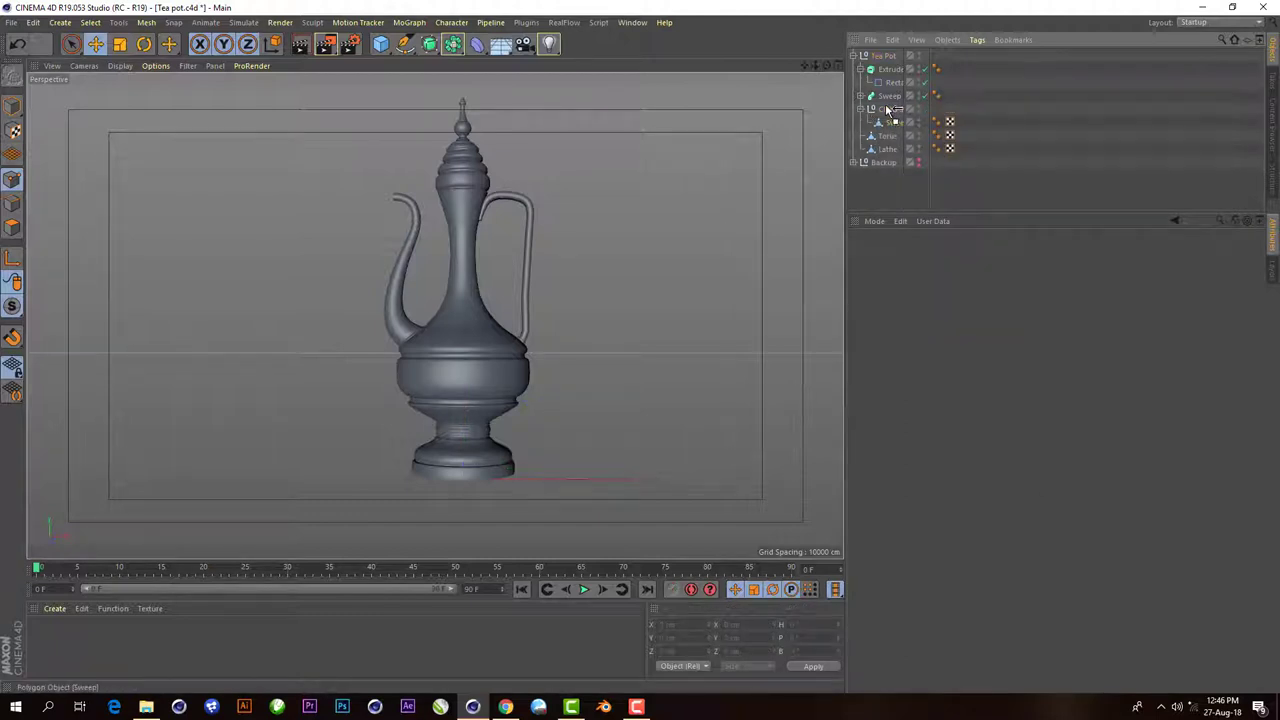
{"action": "left_click_drag", "start_coordinate": [886, 110], "coordinate": [890, 124]}
{"action": "left_click", "coordinate": [888, 124]}
{"action": "key", "text": "Delete"}
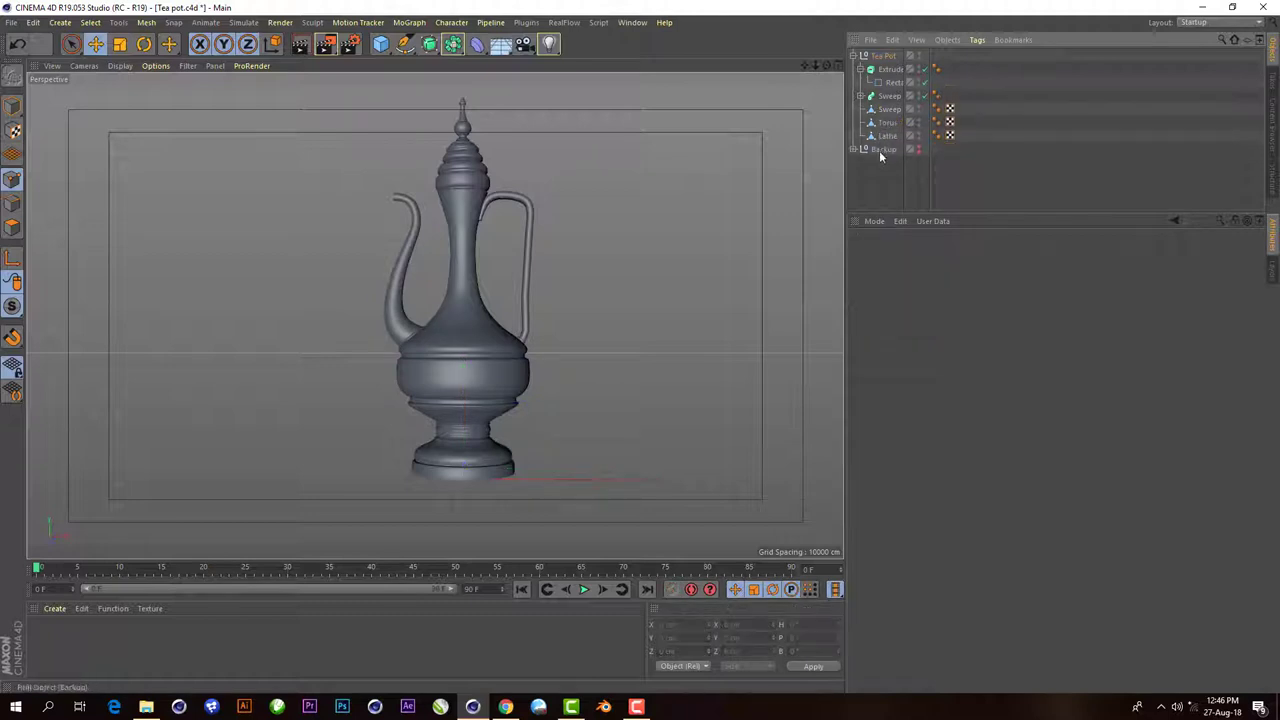
- Make the Sweep and the Extrude editable polygon objects
{"action": "left_click", "coordinate": [886, 97]}
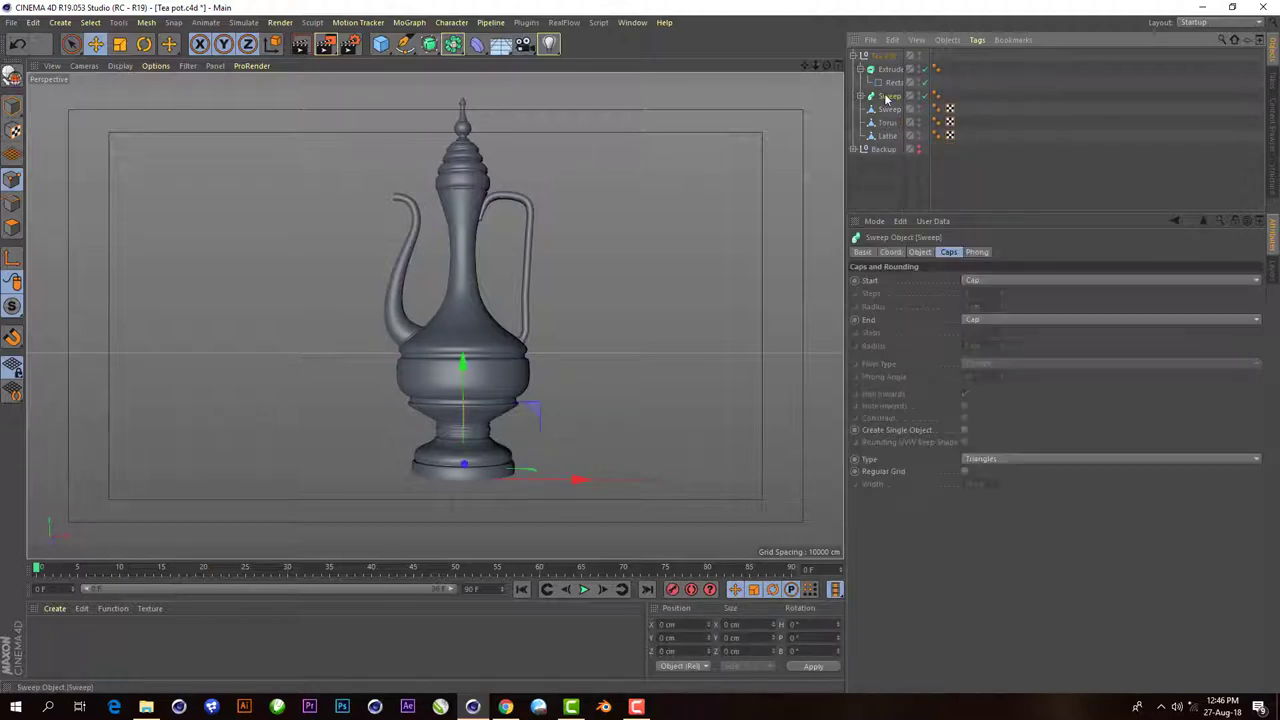
{"action": "left_click", "coordinate": [12, 77]}
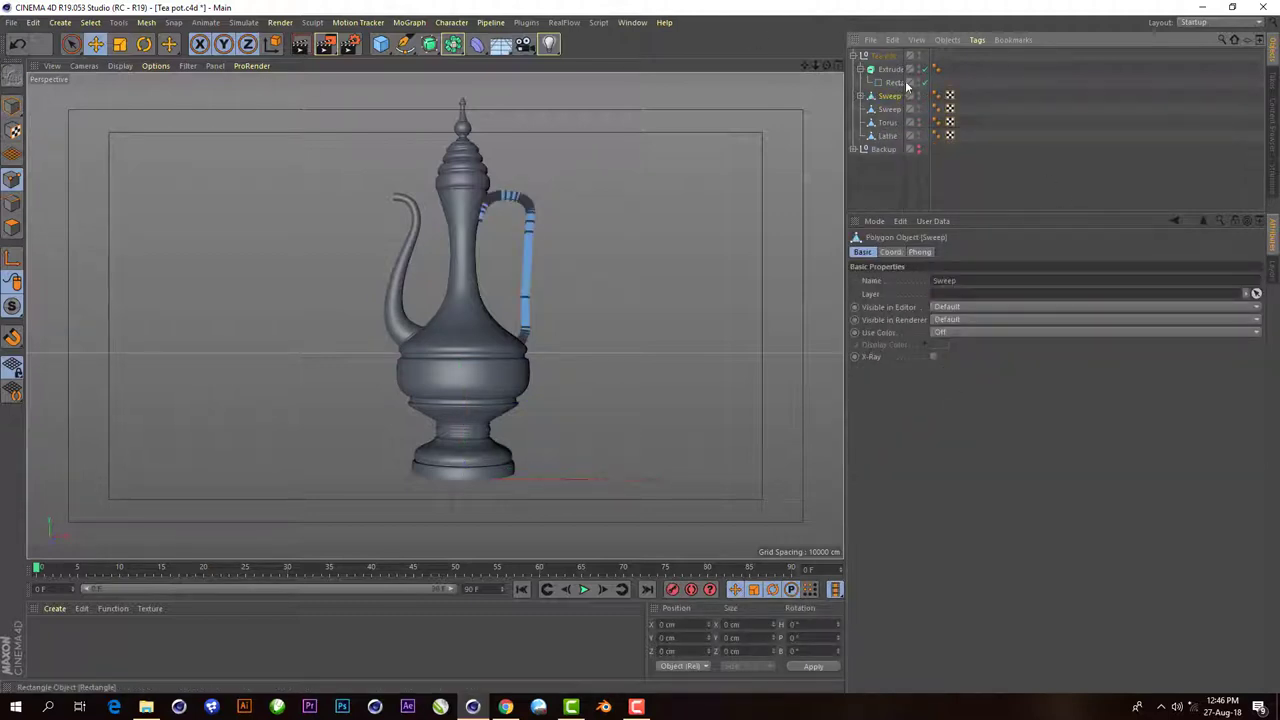
{"action": "left_click", "coordinate": [861, 69]}
{"action": "left_click", "coordinate": [887, 69]}
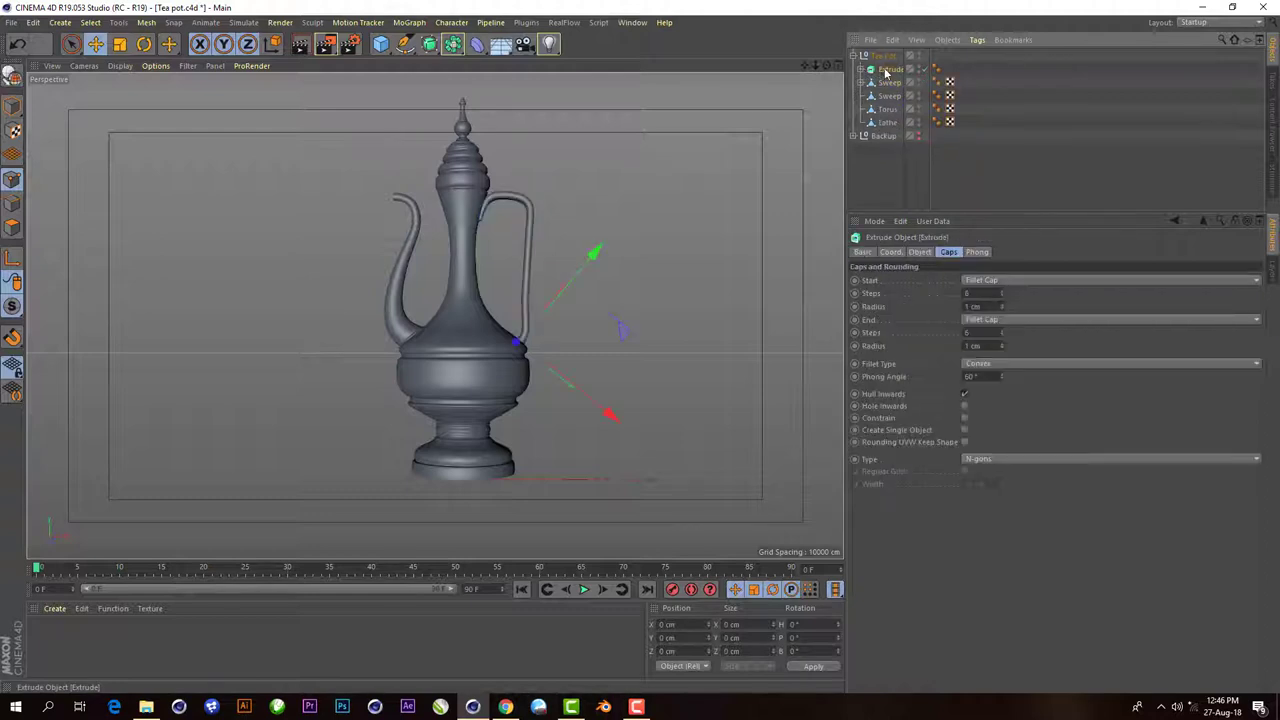
{"action": "left_click", "coordinate": [12, 77]}
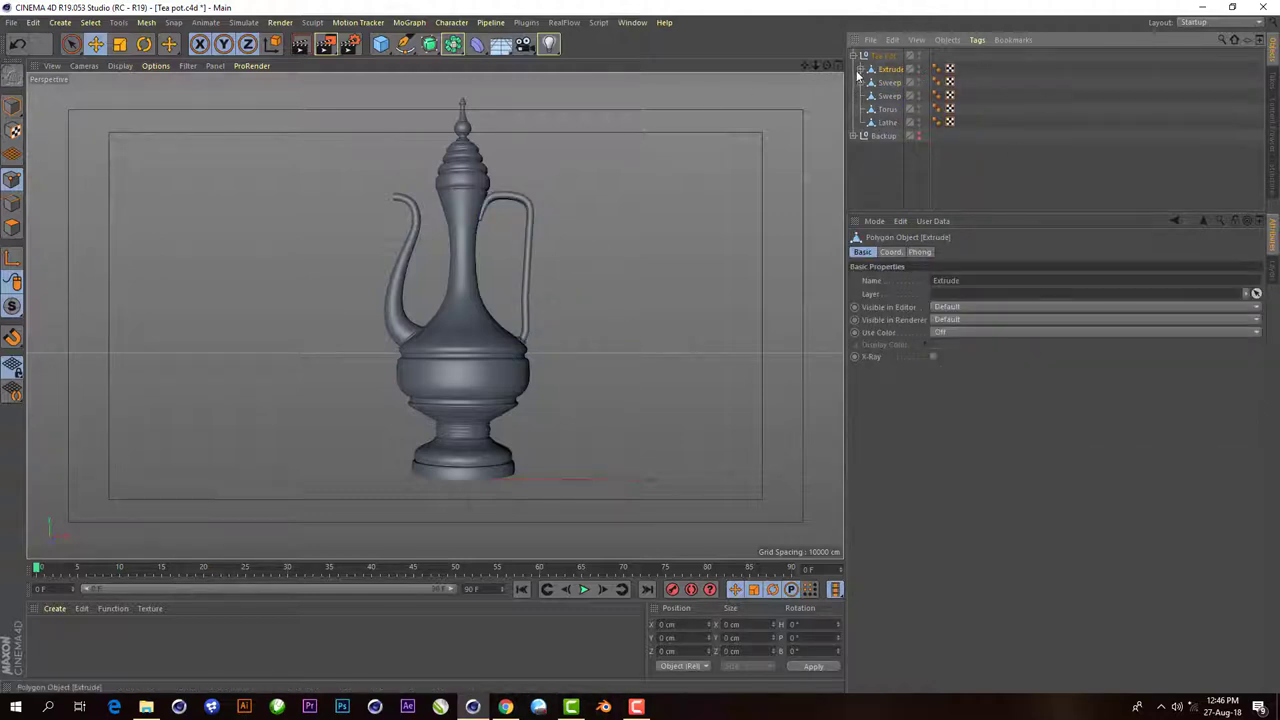
- Merge Extrude and its child parts with Connect Objects, then delete its four polygon selection tags
{"action": "left_click", "coordinate": [860, 70]}
{"action": "left_click", "coordinate": [867, 83]}
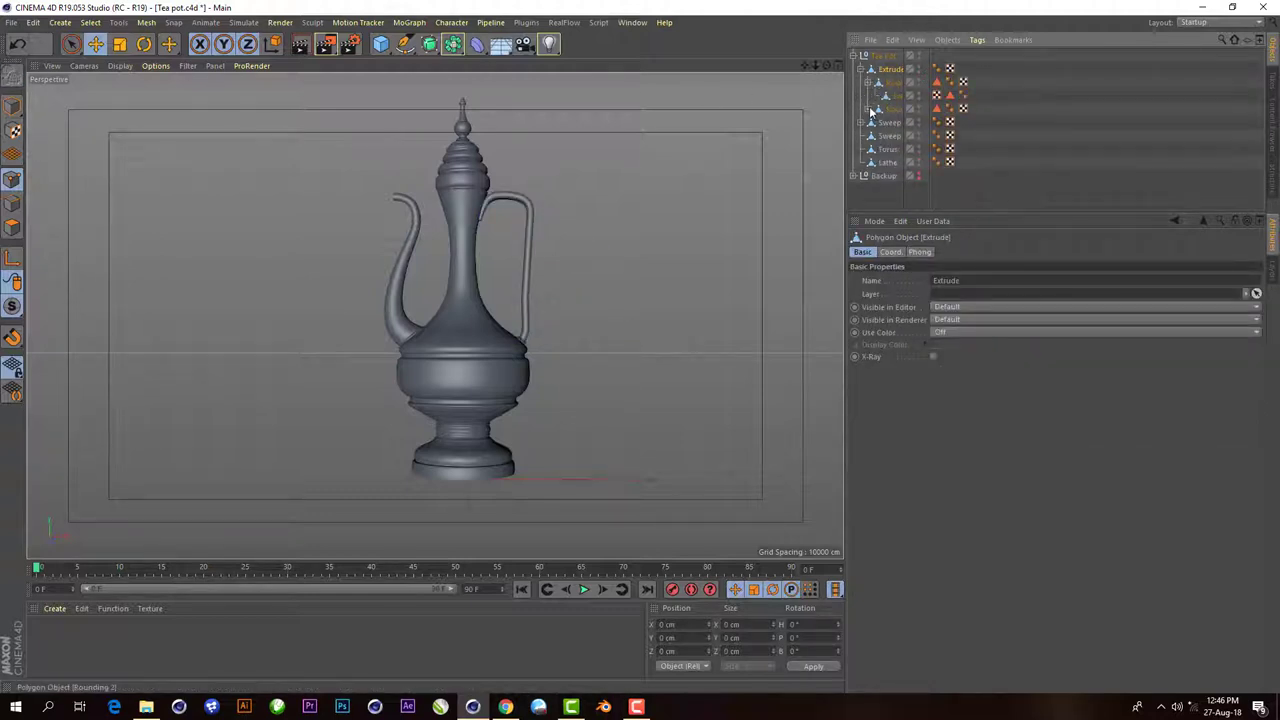
{"action": "left_click", "coordinate": [868, 109]}
{"action": "left_click", "coordinate": [895, 122], "text": "shift"}
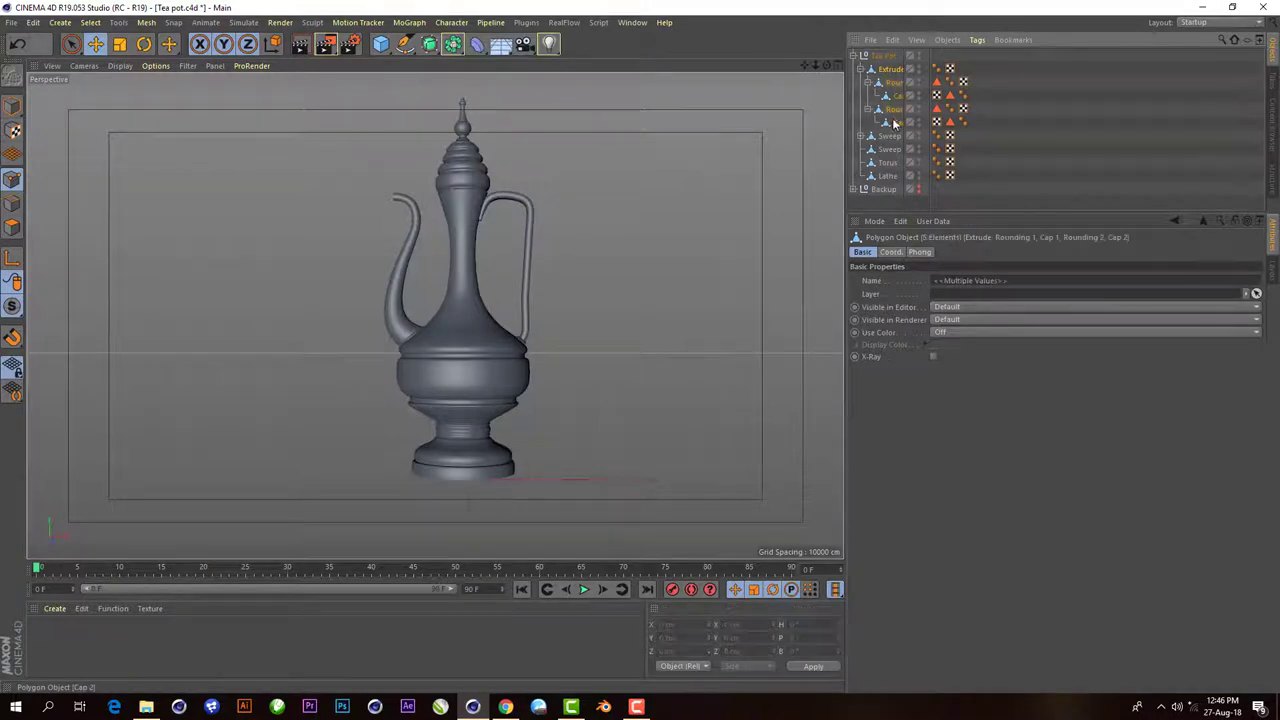
{"action": "right_click", "coordinate": [895, 122]}
{"action": "left_click", "coordinate": [978, 530]}
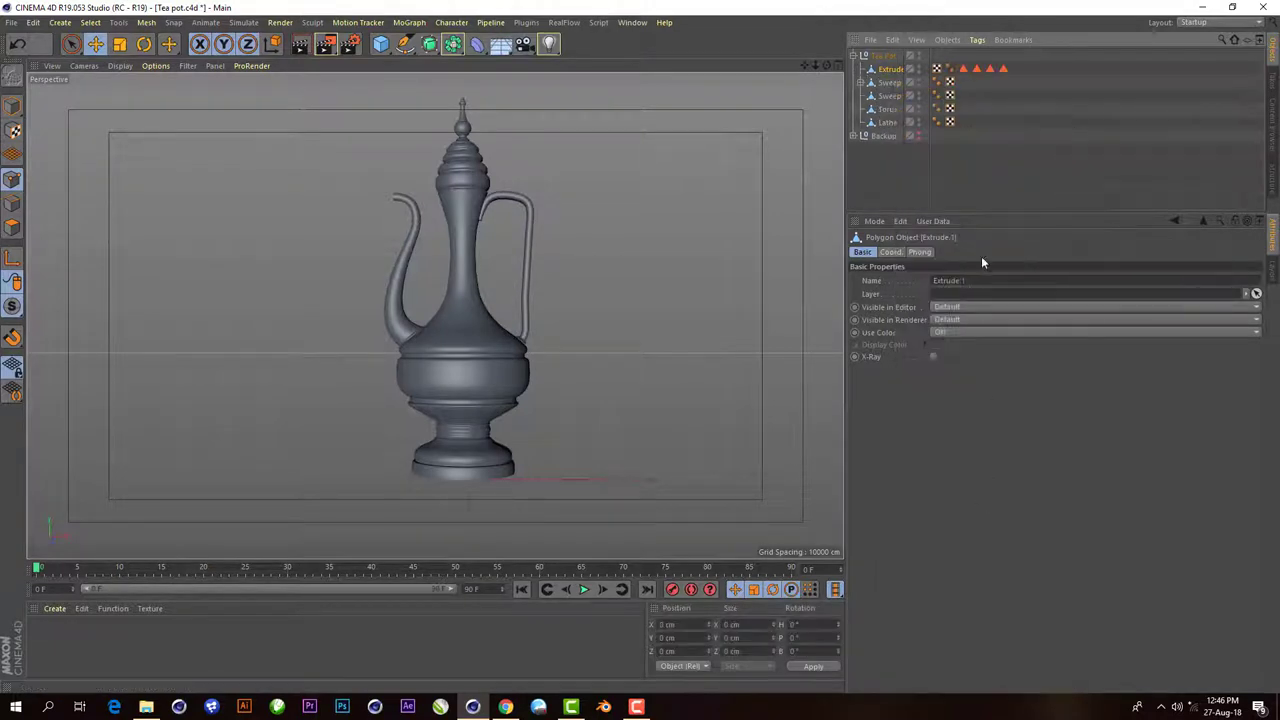
{"action": "left_click_drag", "start_coordinate": [960, 70], "coordinate": [962, 78]}
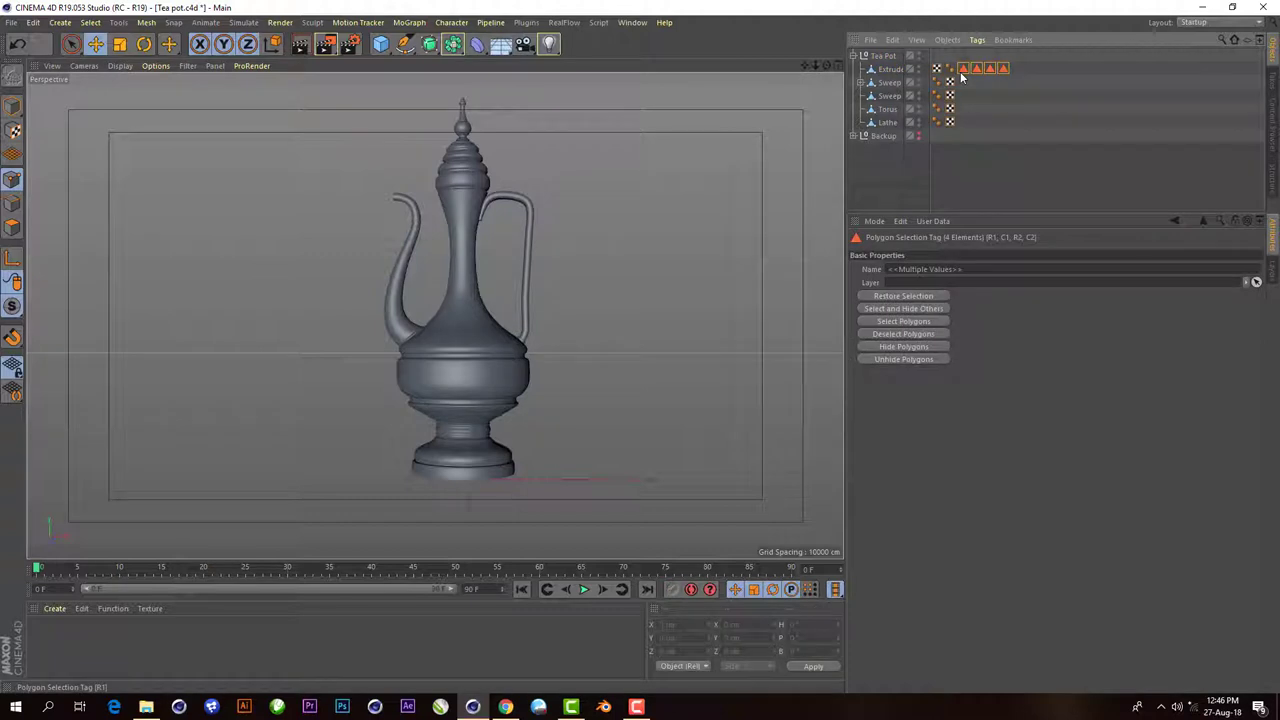
{"action": "key", "text": "Delete"}
{"action": "scroll", "coordinate": [371, 423], "scroll_direction": "down", "scroll_amount": 2}
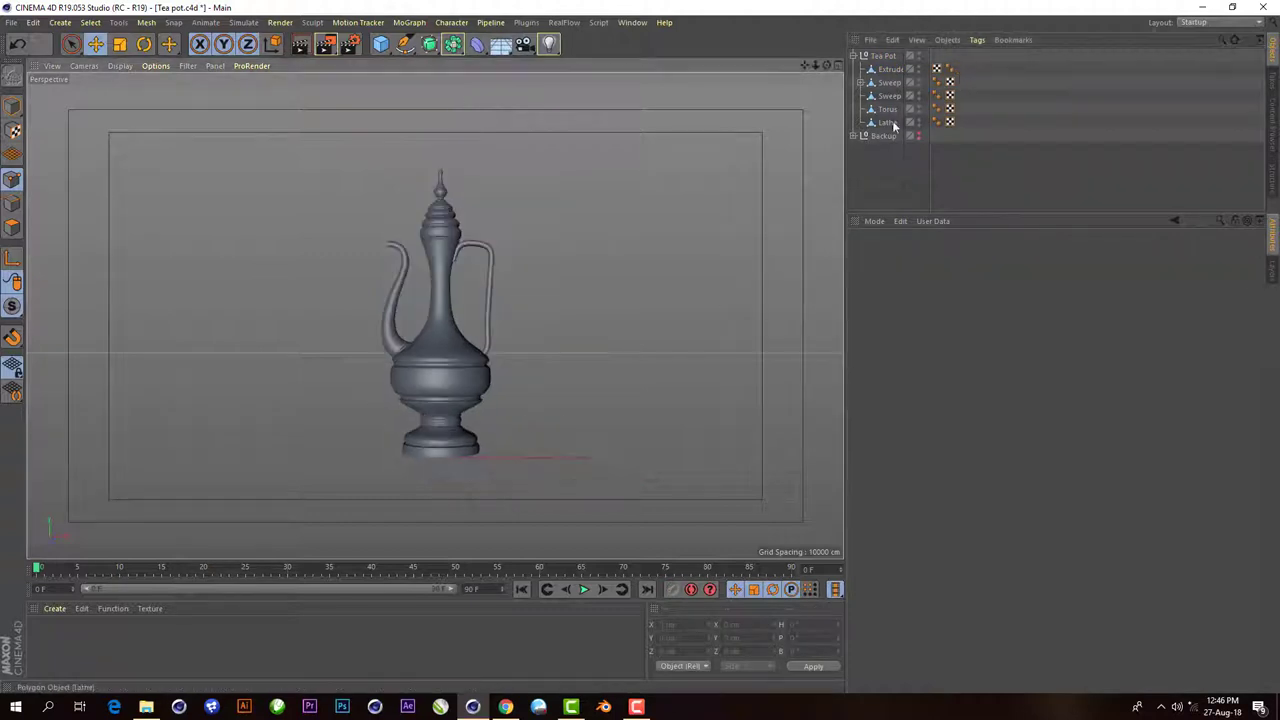
- Maximize the Front view and set its background reference image transparency to 0%
{"action": "left_click", "coordinate": [894, 123]}
{"action": "scroll", "coordinate": [458, 454], "scroll_direction": "up", "scroll_amount": 1}
{"action": "scroll", "coordinate": [455, 415], "scroll_direction": "up", "scroll_amount": 2}
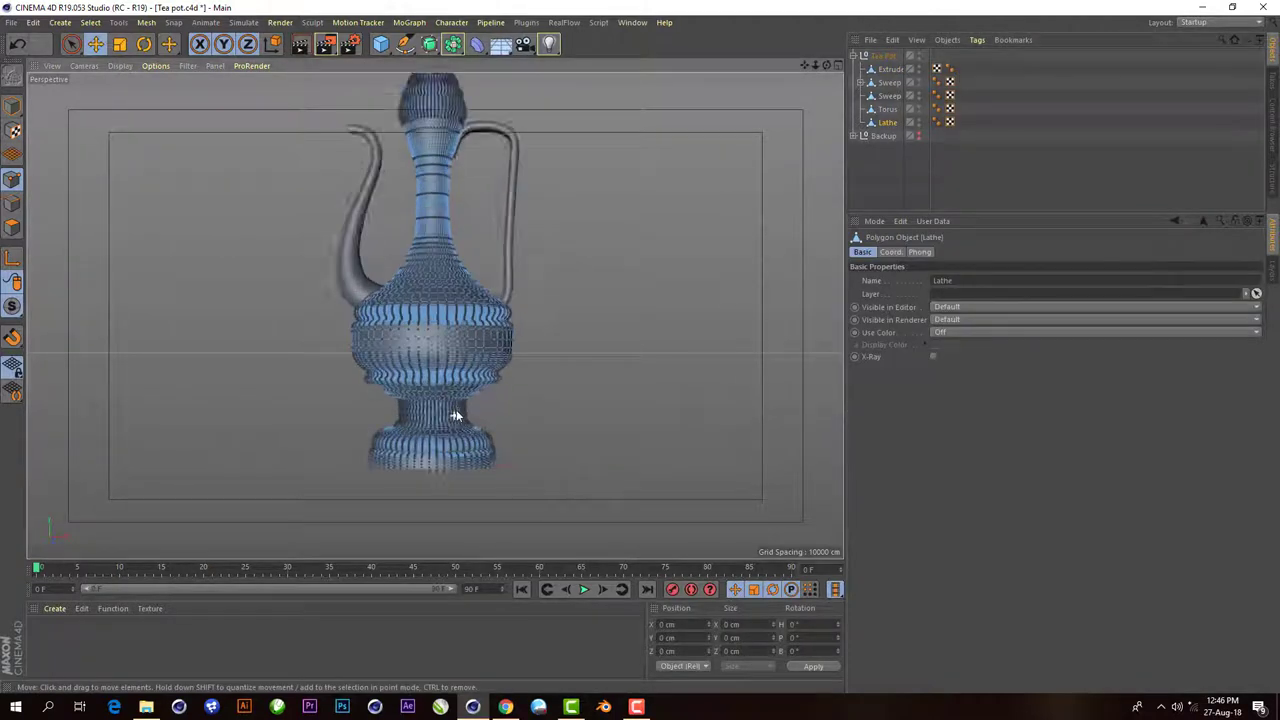
{"action": "scroll", "coordinate": [455, 415], "scroll_direction": "up", "scroll_amount": 2}
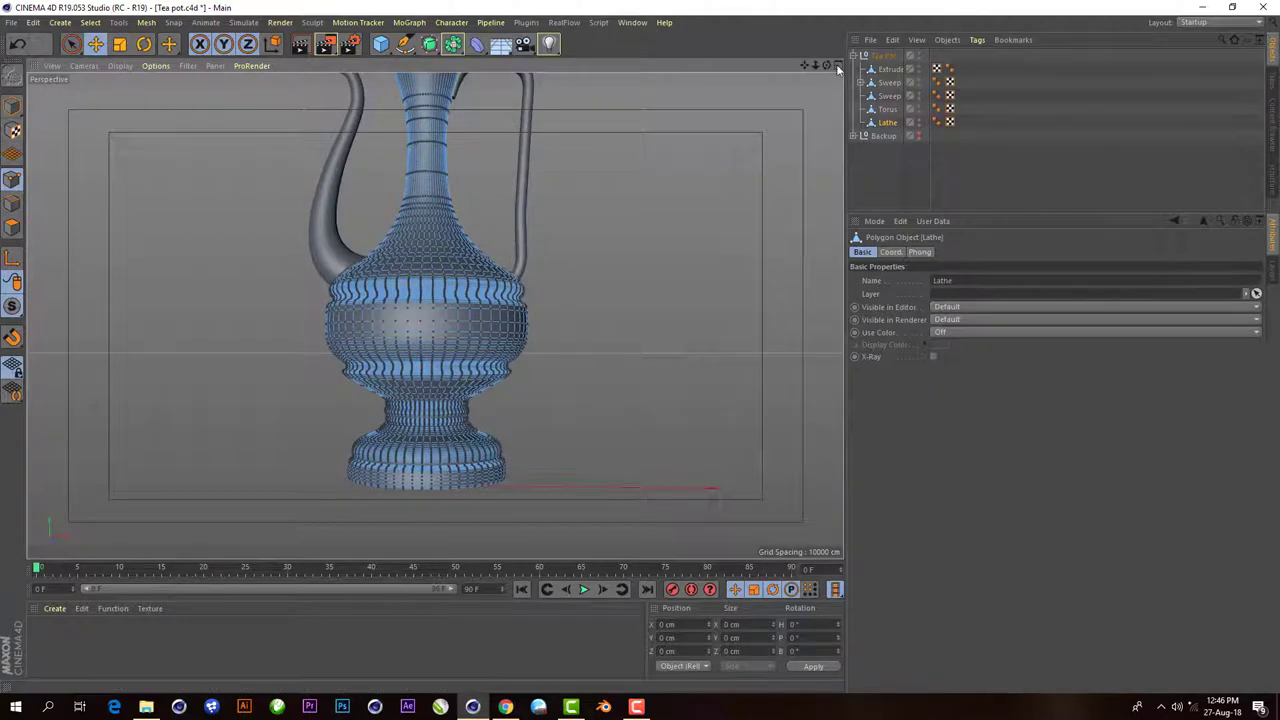
{"action": "middle_click", "coordinate": [781, 204]}
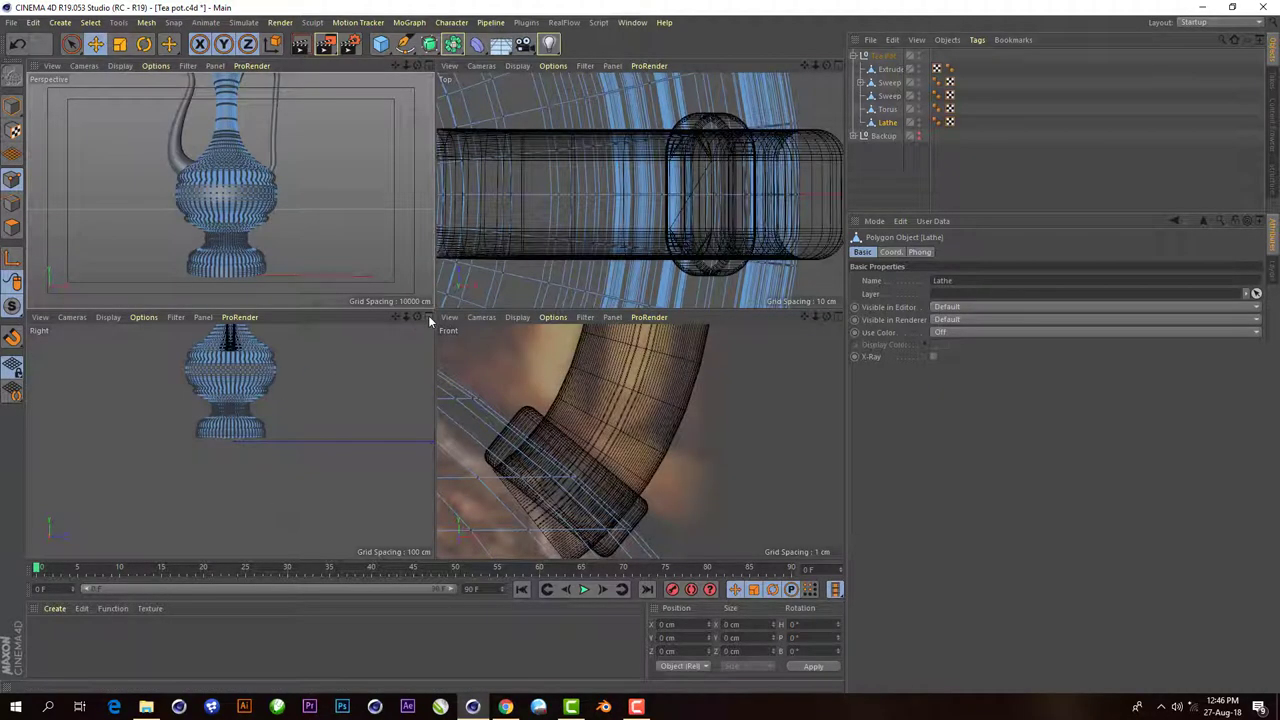
{"action": "middle_click", "coordinate": [428, 318]}
{"action": "left_click", "coordinate": [836, 66]}
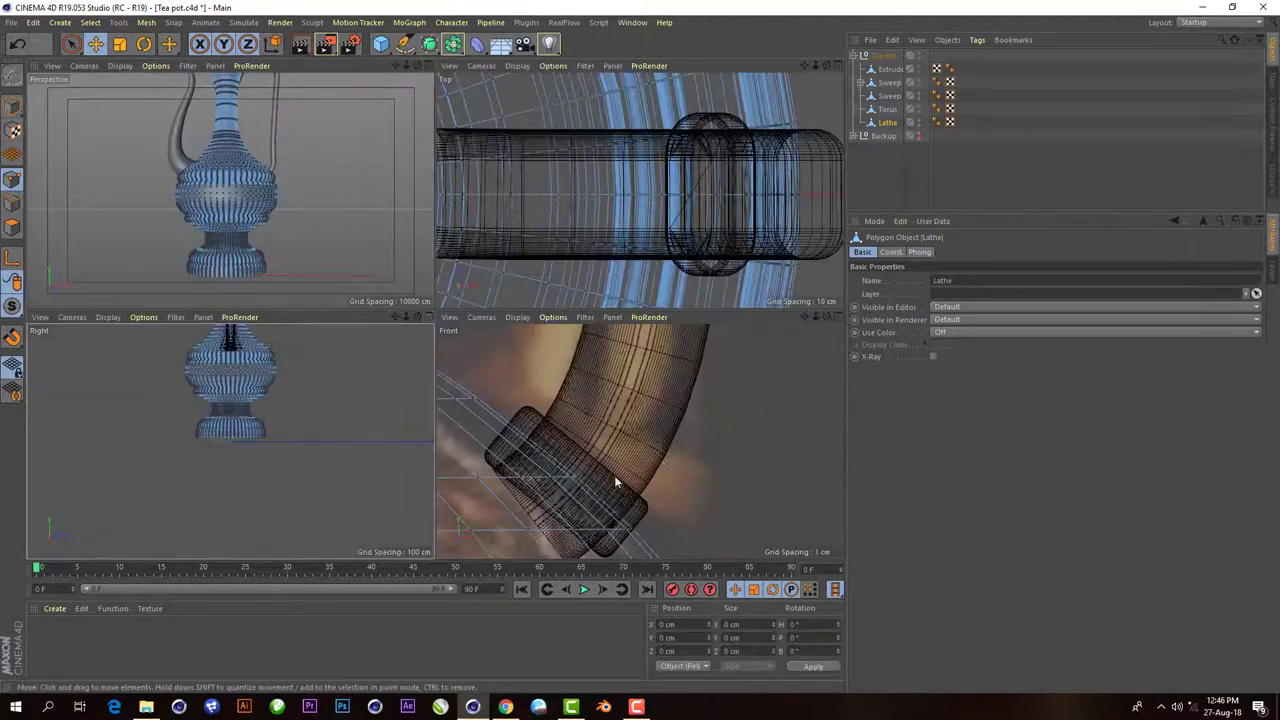
{"action": "left_click", "coordinate": [838, 318]}
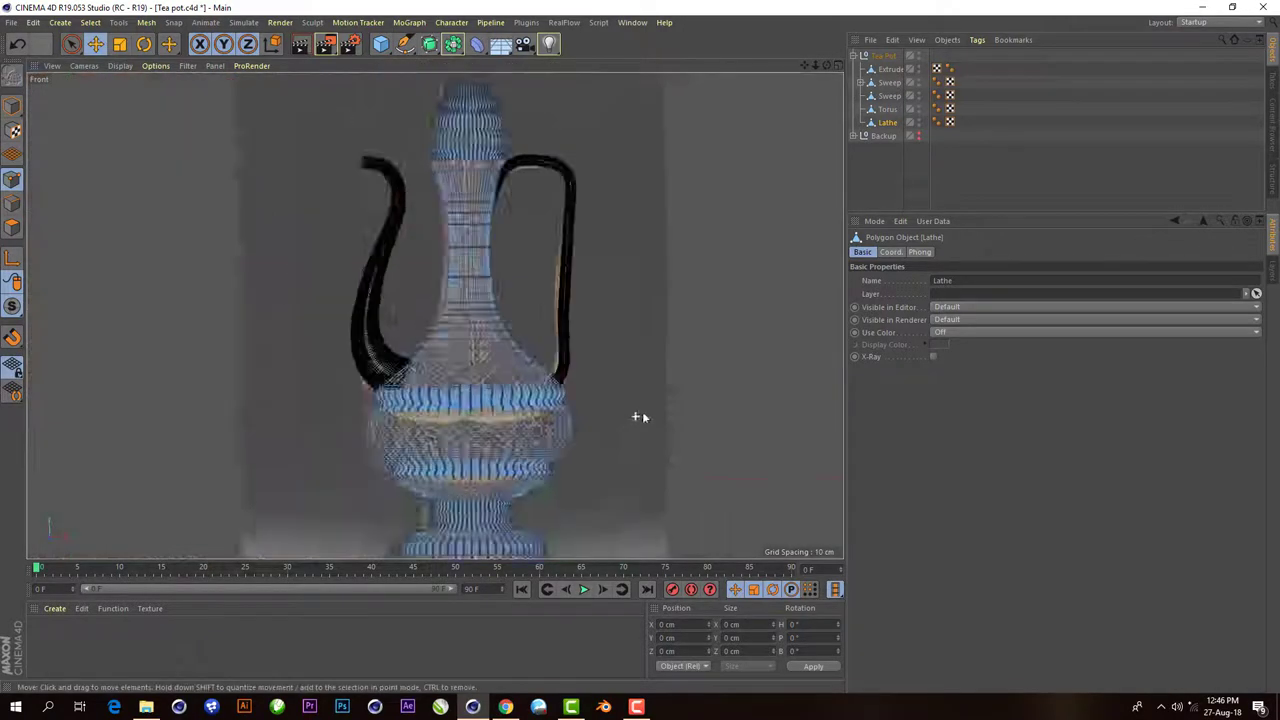
{"action": "left_click", "coordinate": [876, 222]}
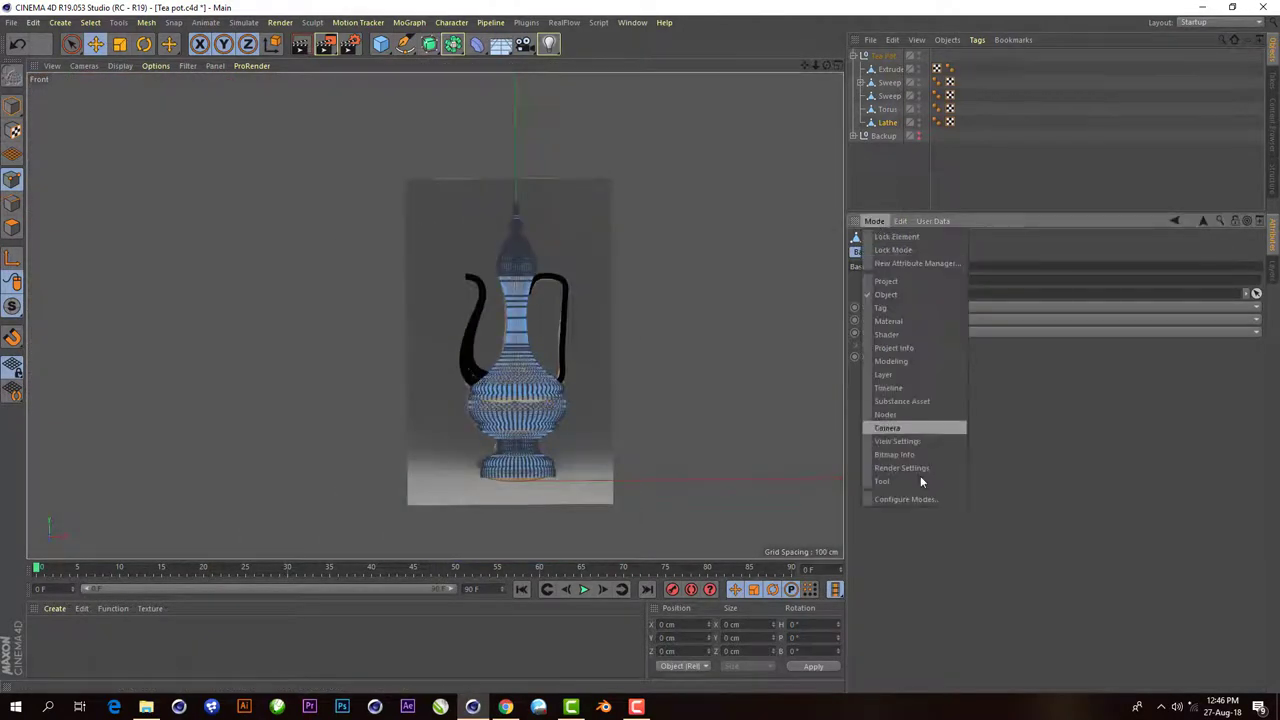
{"action": "left_click", "coordinate": [930, 451]}
{"action": "left_click_drag", "start_coordinate": [1164, 381], "coordinate": [736, 398]}
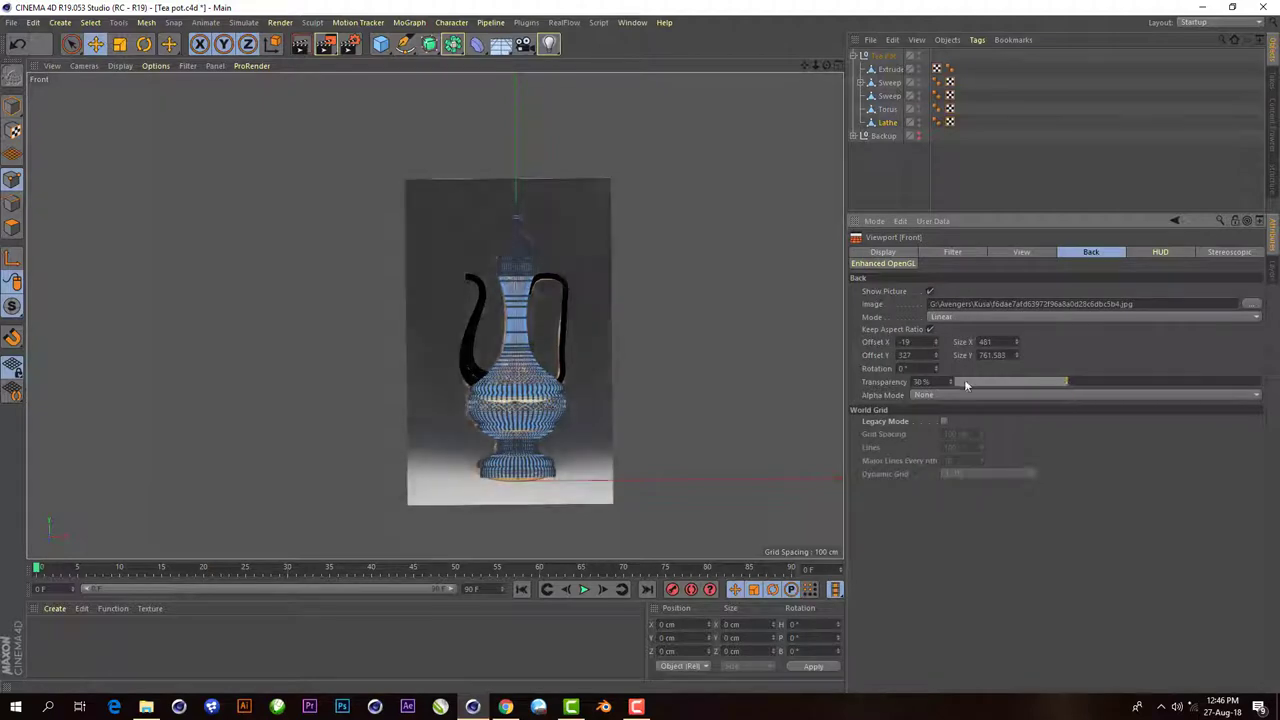
- Deselect the objects and switch to the Rectangle Selection tool
{"action": "left_click", "coordinate": [957, 169]}
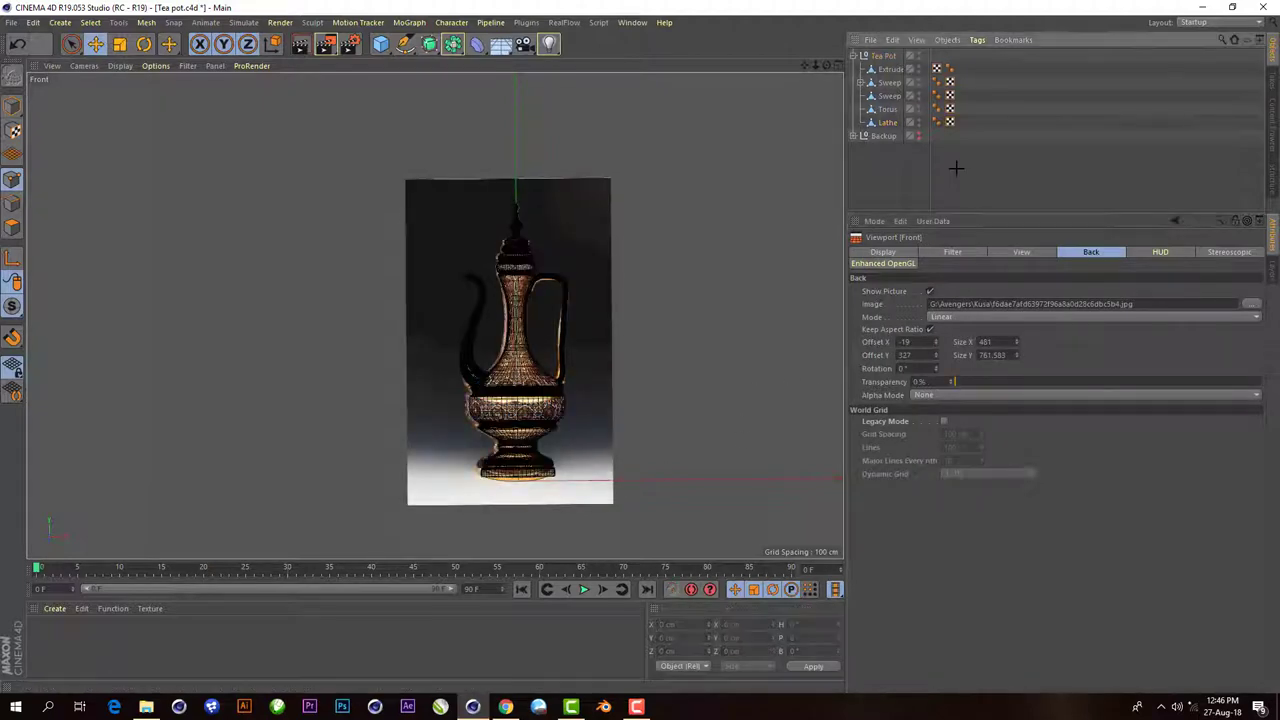
{"action": "scroll", "coordinate": [588, 490], "scroll_direction": "up", "scroll_amount": 3}
{"action": "scroll", "coordinate": [555, 466], "scroll_direction": "up", "scroll_amount": 2}
{"action": "scroll", "coordinate": [534, 517], "scroll_direction": "down", "scroll_amount": 1}
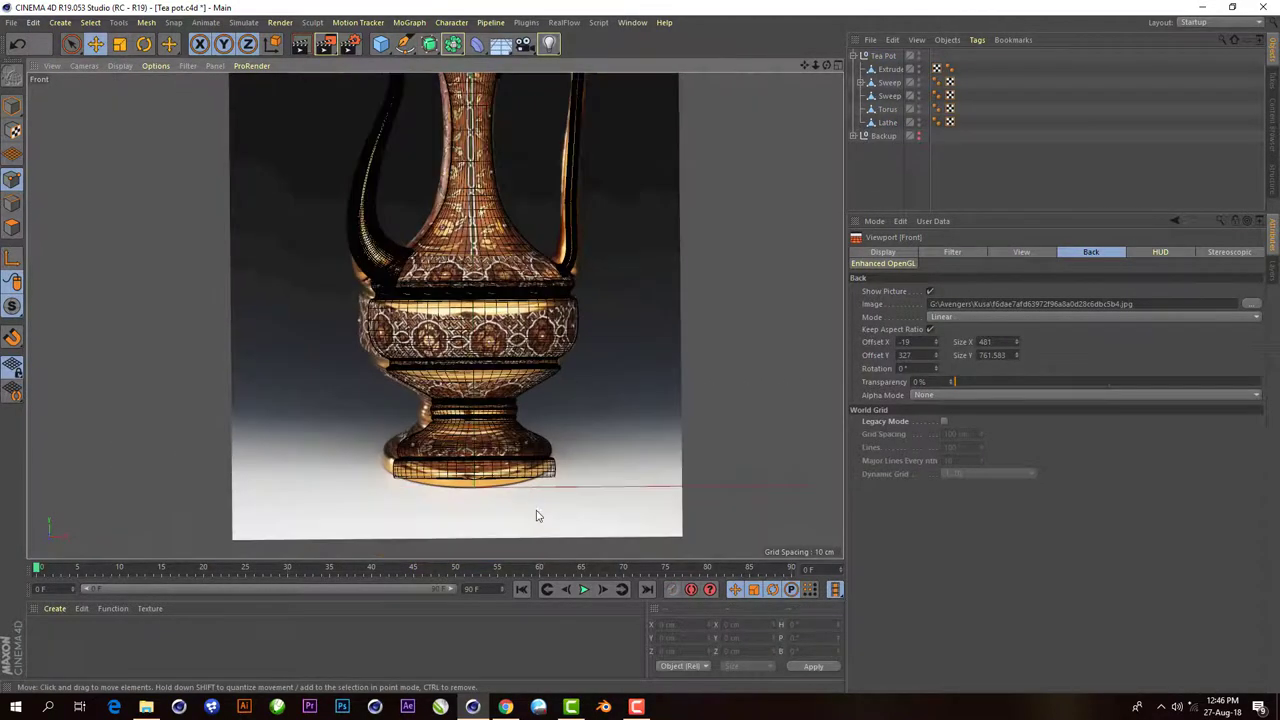
{"action": "scroll", "coordinate": [534, 517], "scroll_direction": "up", "scroll_amount": 2}
{"action": "scroll", "coordinate": [442, 356], "scroll_direction": "up", "scroll_amount": 2}
{"action": "scroll", "coordinate": [408, 398], "scroll_direction": "down", "scroll_amount": 1}
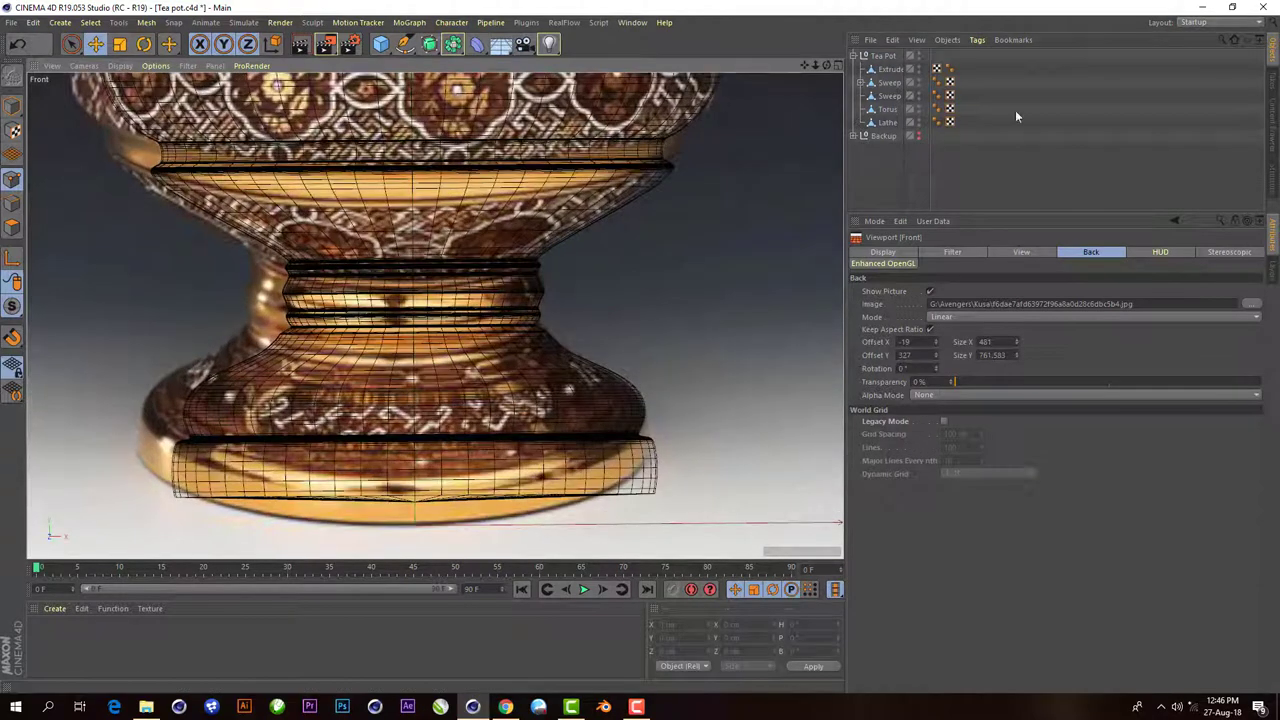
{"action": "left_click", "coordinate": [71, 44]}
{"action": "left_click", "coordinate": [146, 87]}
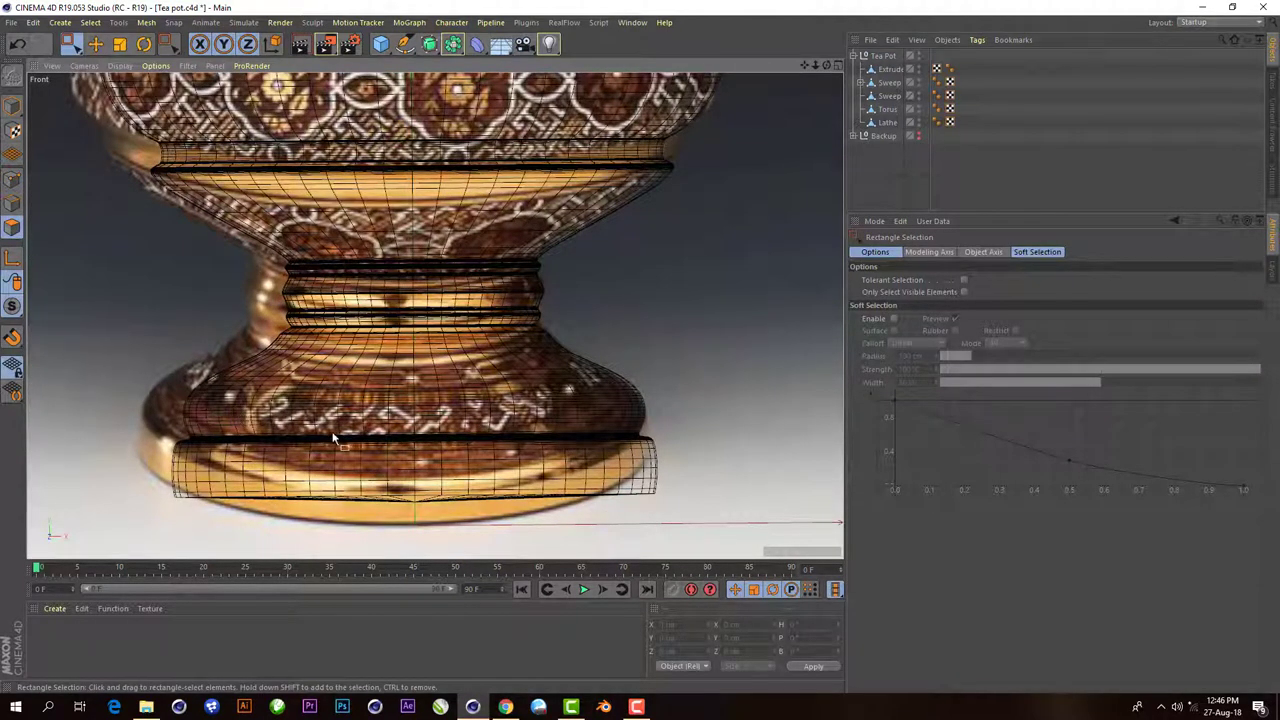
- Box-select the Lathe polygons of the teapot's foot in the Front view, adjusting the rows
{"action": "scroll", "coordinate": [336, 428], "scroll_direction": "up", "scroll_amount": 1}
{"action": "left_click_drag", "start_coordinate": [33, 334], "coordinate": [820, 421]}
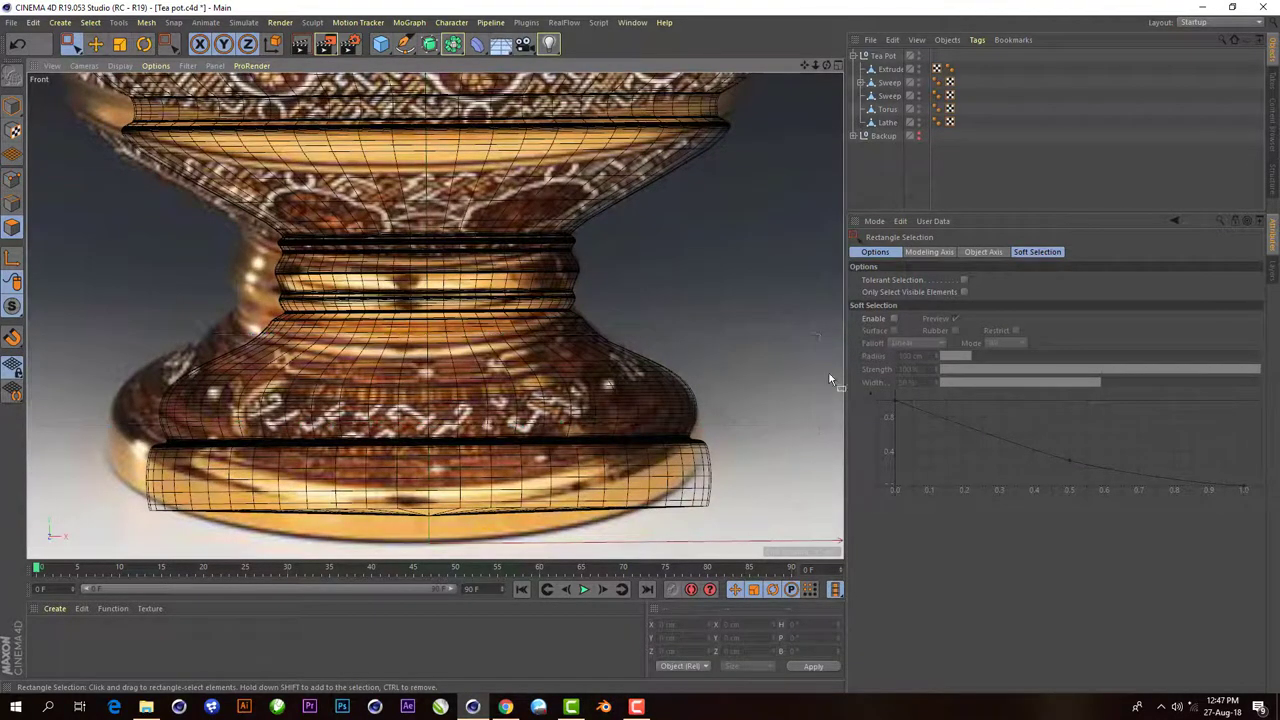
{"action": "left_click", "coordinate": [9, 104]}
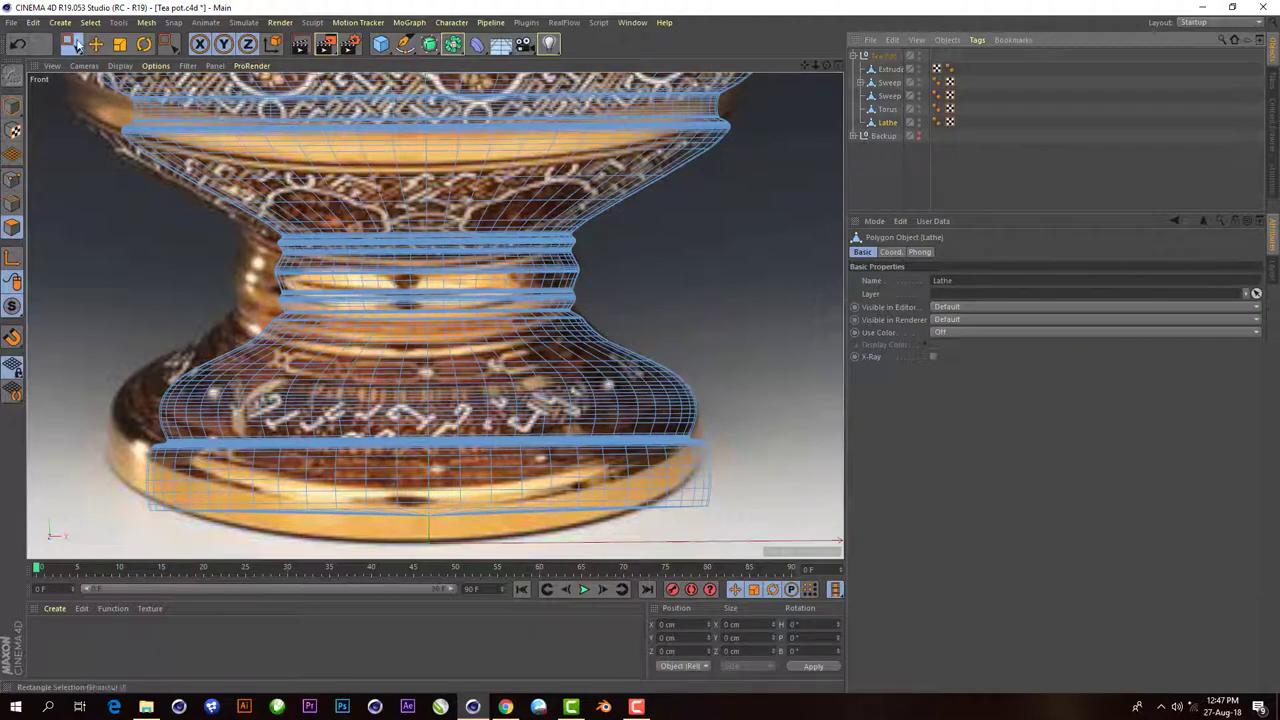
{"action": "left_click_drag", "start_coordinate": [62, 331], "coordinate": [740, 425]}
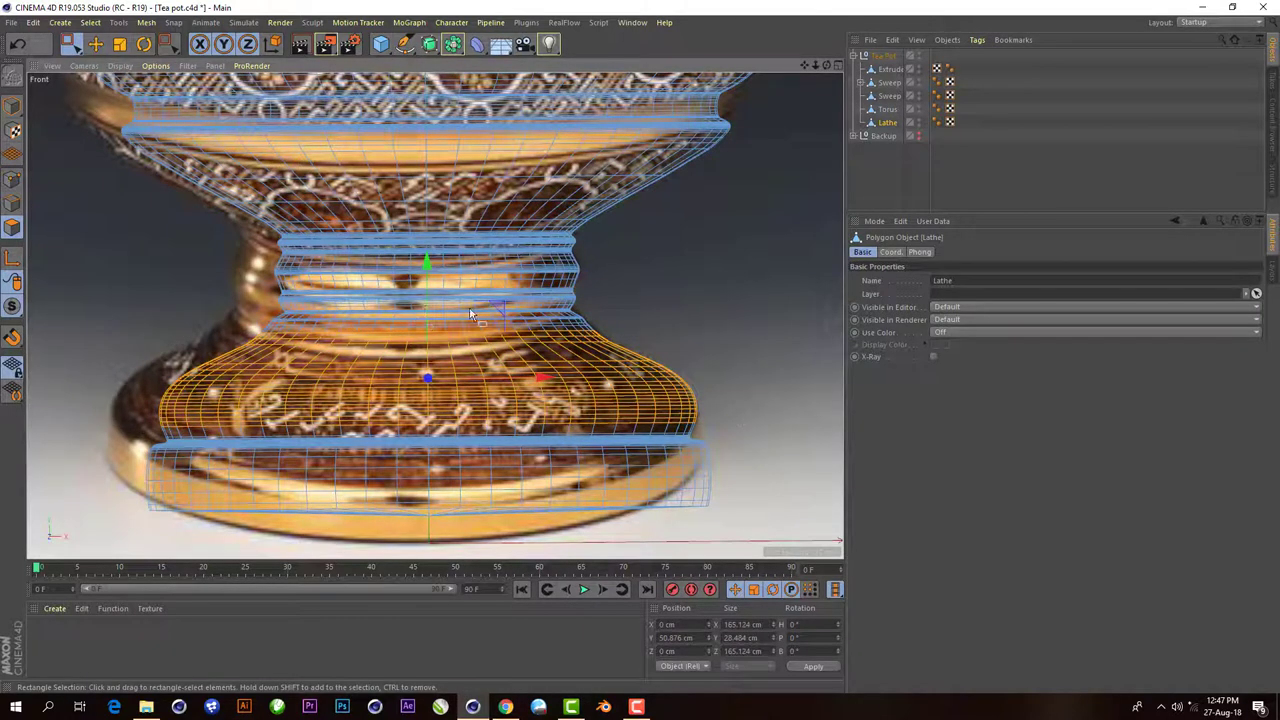
{"action": "scroll", "coordinate": [469, 306], "scroll_direction": "up", "scroll_amount": 2}
{"action": "left_click_drag", "start_coordinate": [250, 345], "coordinate": [384, 365], "text": "ctrl"}
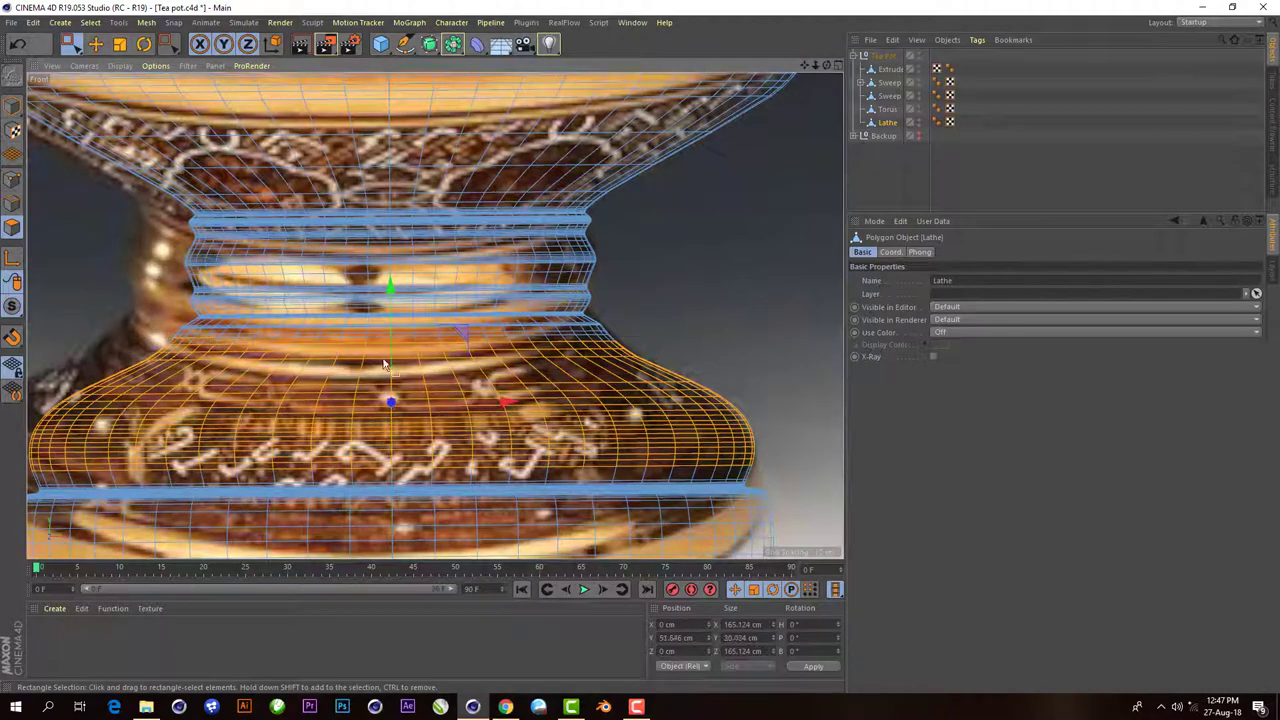
{"action": "left_click_drag", "start_coordinate": [117, 320], "coordinate": [669, 363], "text": "shift"}
{"action": "scroll", "coordinate": [165, 311], "scroll_direction": "up", "scroll_amount": 3}
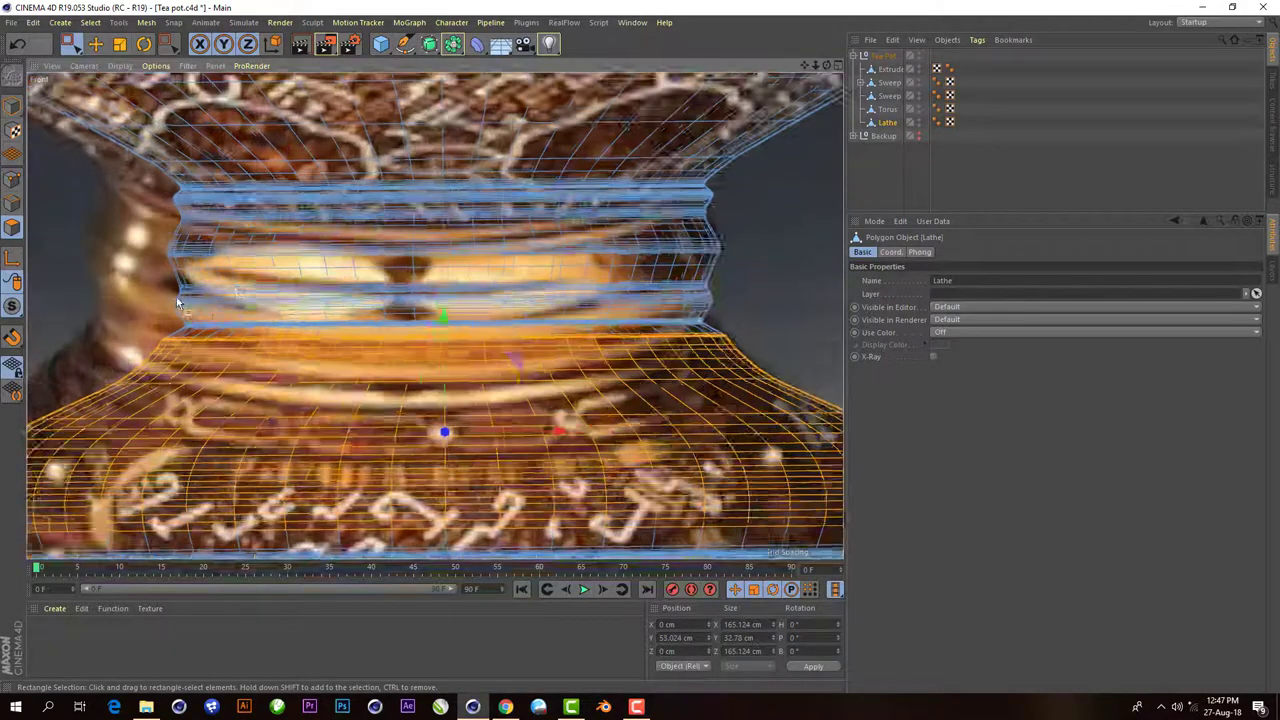
{"action": "left_click_drag", "start_coordinate": [58, 278], "coordinate": [812, 345]}
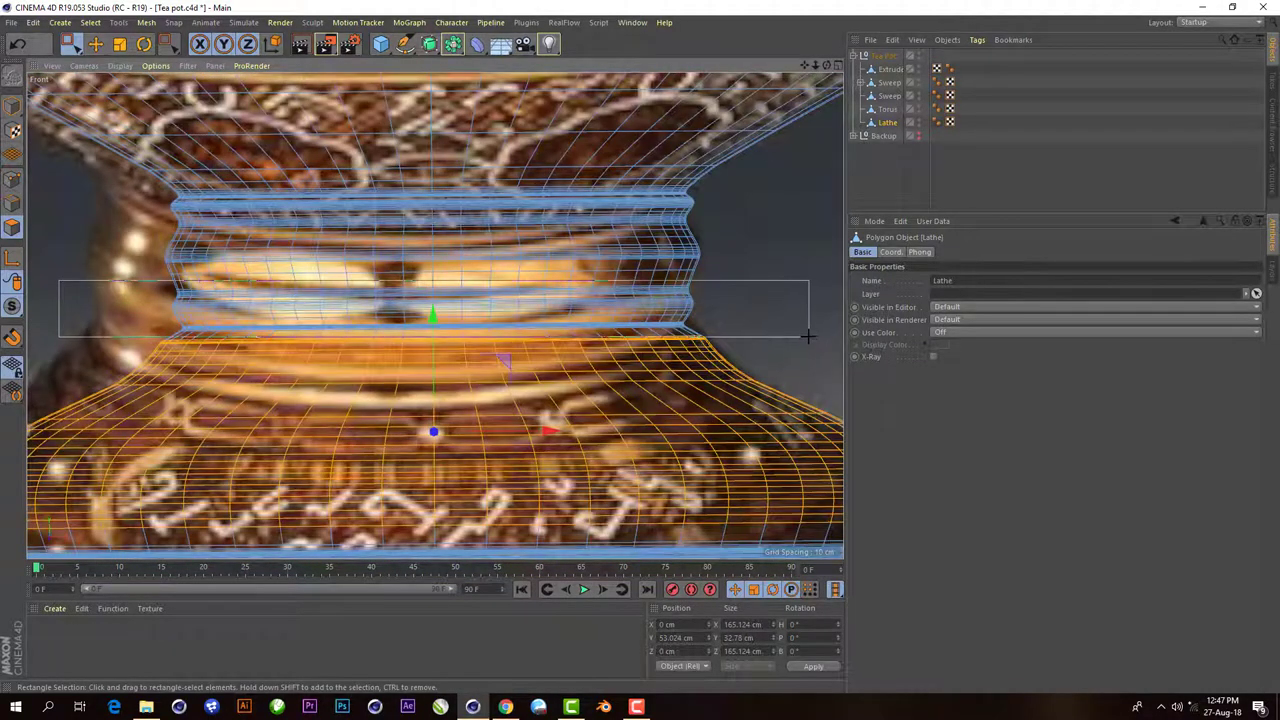
- Trim the top edge of the foot selection in the Right view and check it in Perspective
{"action": "left_click", "coordinate": [837, 64]}
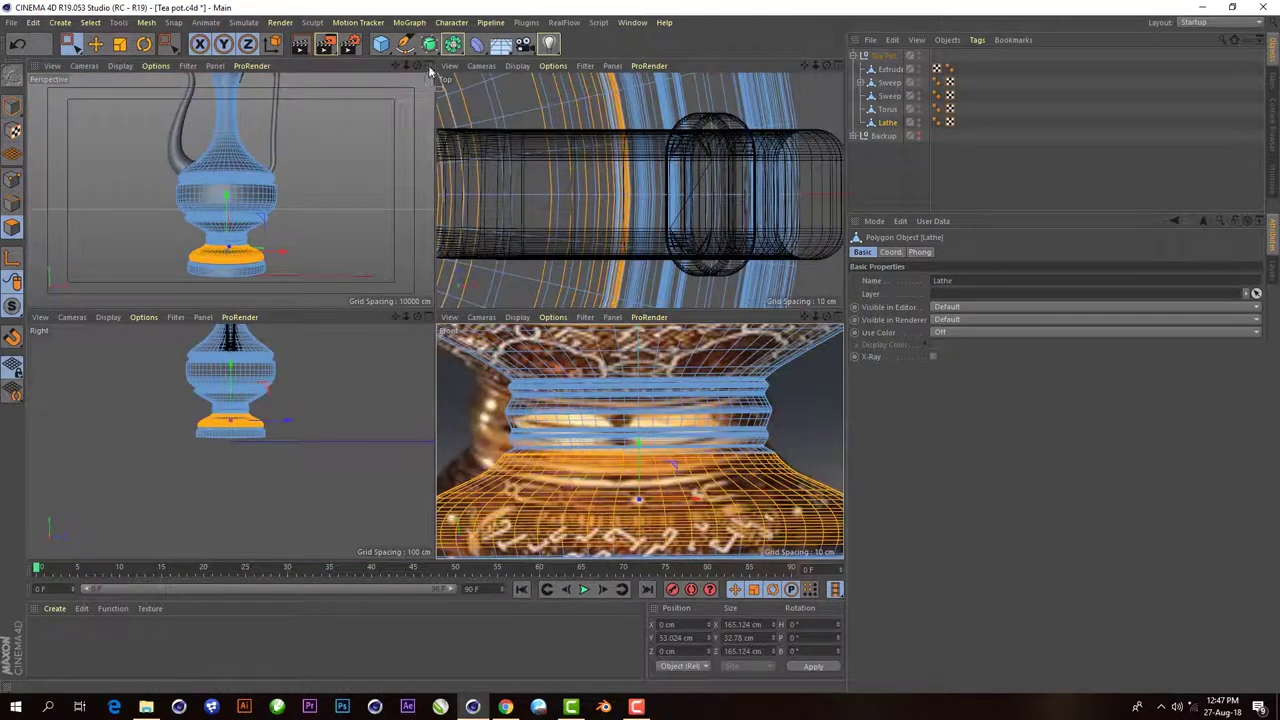
{"action": "middle_click", "coordinate": [344, 180]}
{"action": "scroll", "coordinate": [445, 430], "scroll_direction": "up", "scroll_amount": 2}
{"action": "scroll", "coordinate": [423, 434], "scroll_direction": "up", "scroll_amount": 2}
{"action": "scroll", "coordinate": [520, 423], "scroll_direction": "up", "scroll_amount": 2}
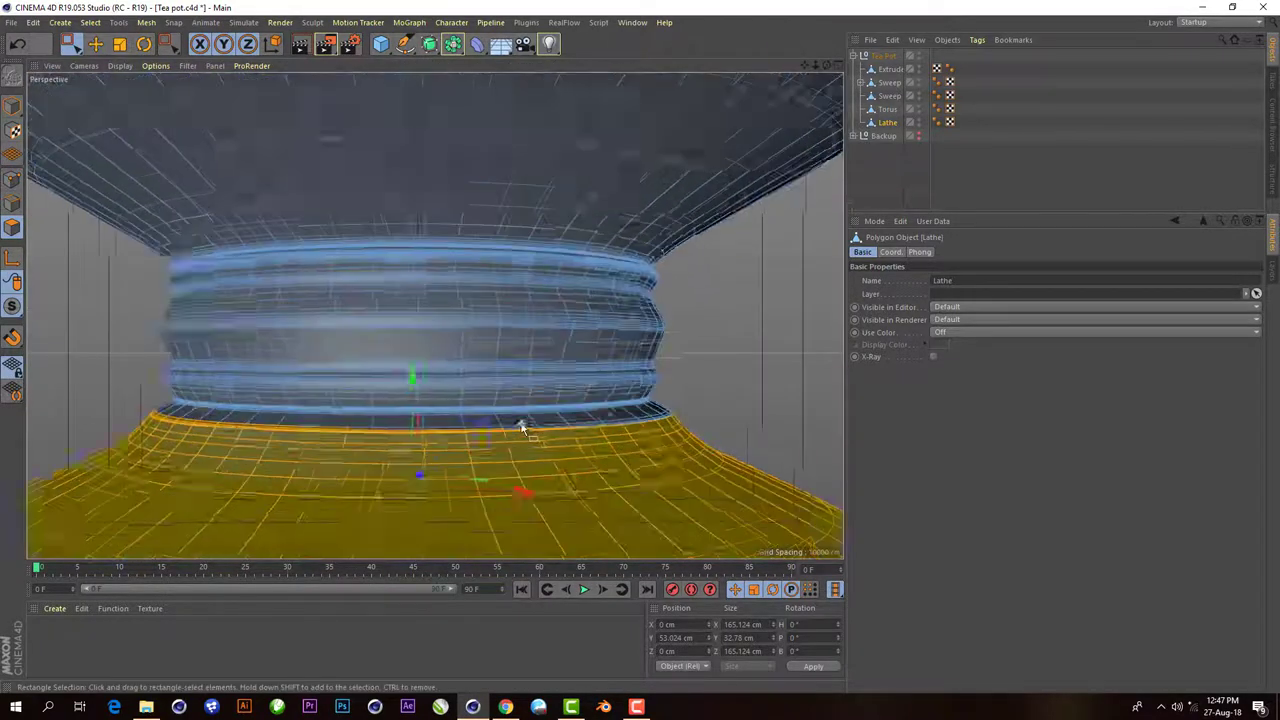
{"action": "scroll", "coordinate": [300, 428], "scroll_direction": "up", "scroll_amount": 1}
{"action": "left_click", "coordinate": [837, 64]}
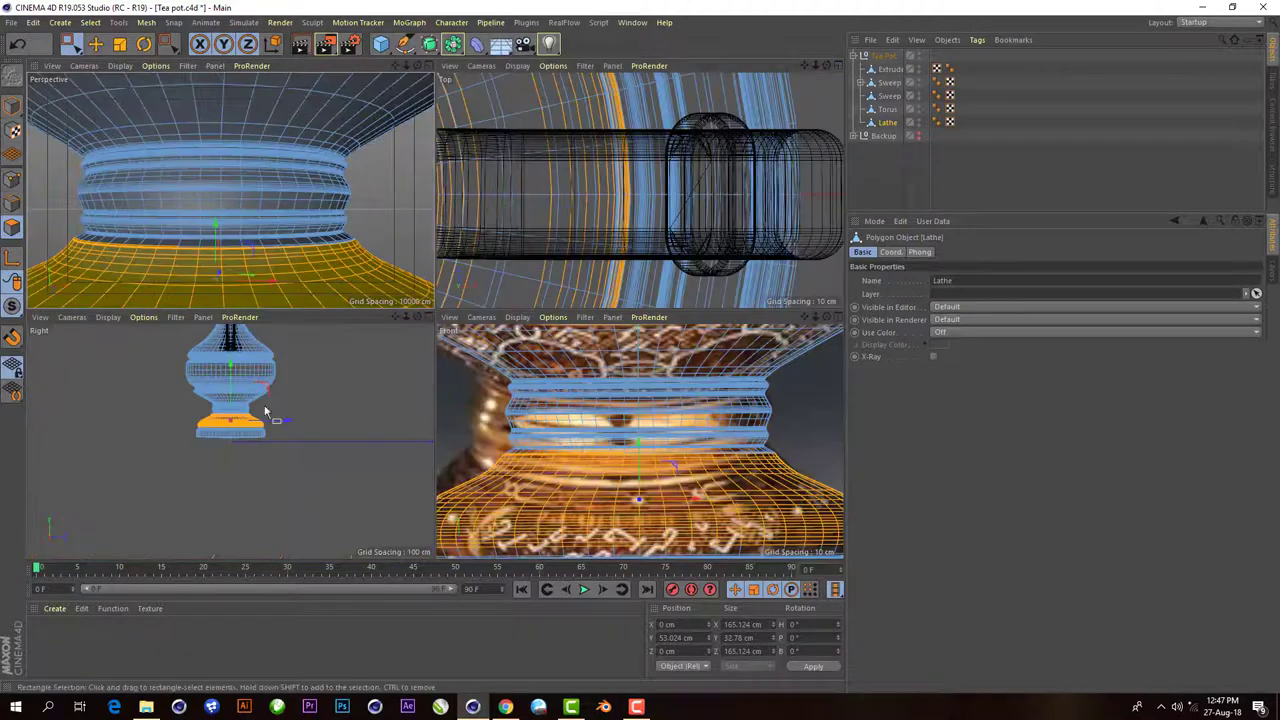
{"action": "scroll", "coordinate": [266, 417], "scroll_direction": "up", "scroll_amount": 2}
{"action": "scroll", "coordinate": [377, 400], "scroll_direction": "up", "scroll_amount": 2}
{"action": "middle_click", "coordinate": [377, 392]}
{"action": "scroll", "coordinate": [435, 279], "scroll_direction": "up", "scroll_amount": 2}
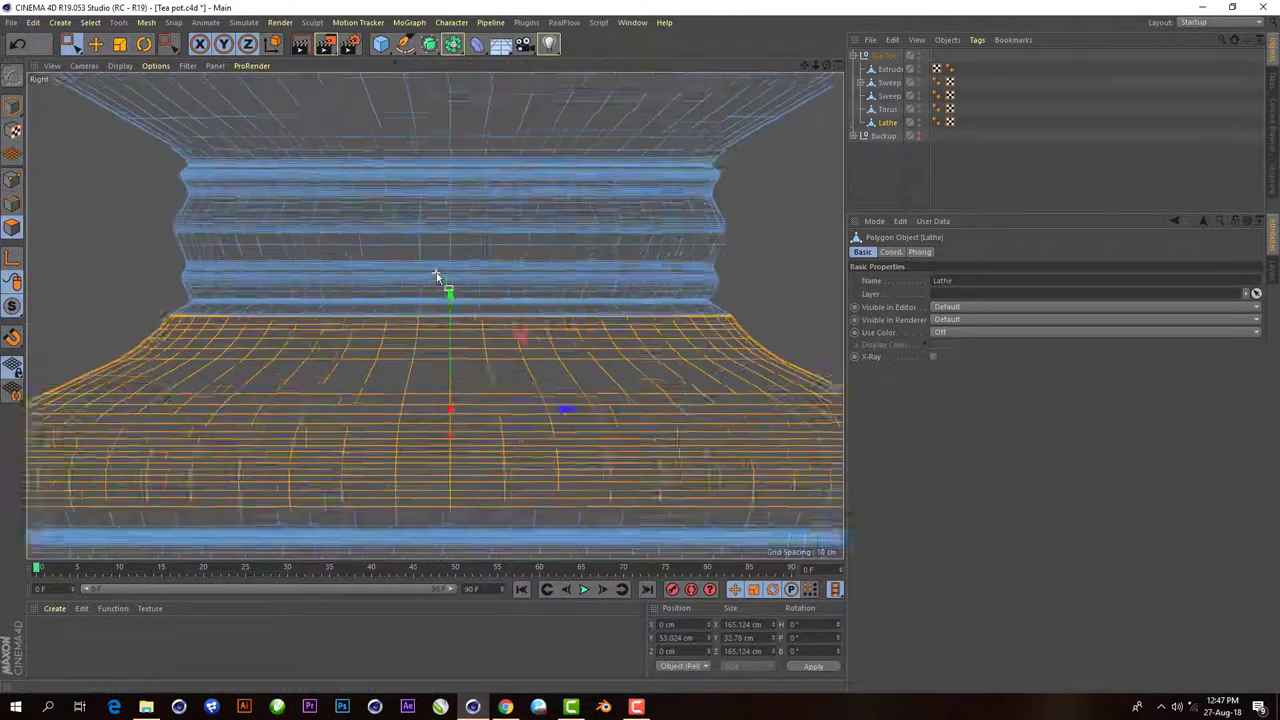
{"action": "scroll", "coordinate": [433, 281], "scroll_direction": "up", "scroll_amount": 2}
{"action": "left_click_drag", "start_coordinate": [96, 258], "coordinate": [830, 326]}
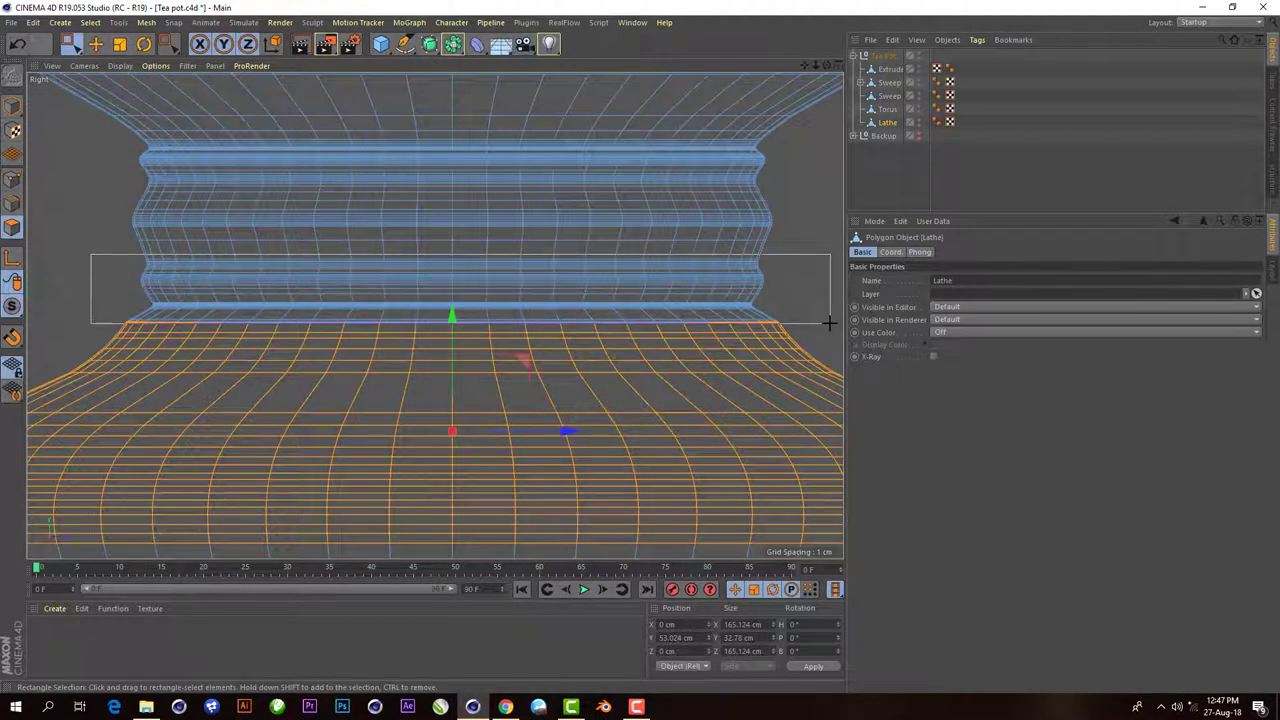
{"action": "left_click", "coordinate": [838, 64]}
{"action": "left_click", "coordinate": [423, 64]}
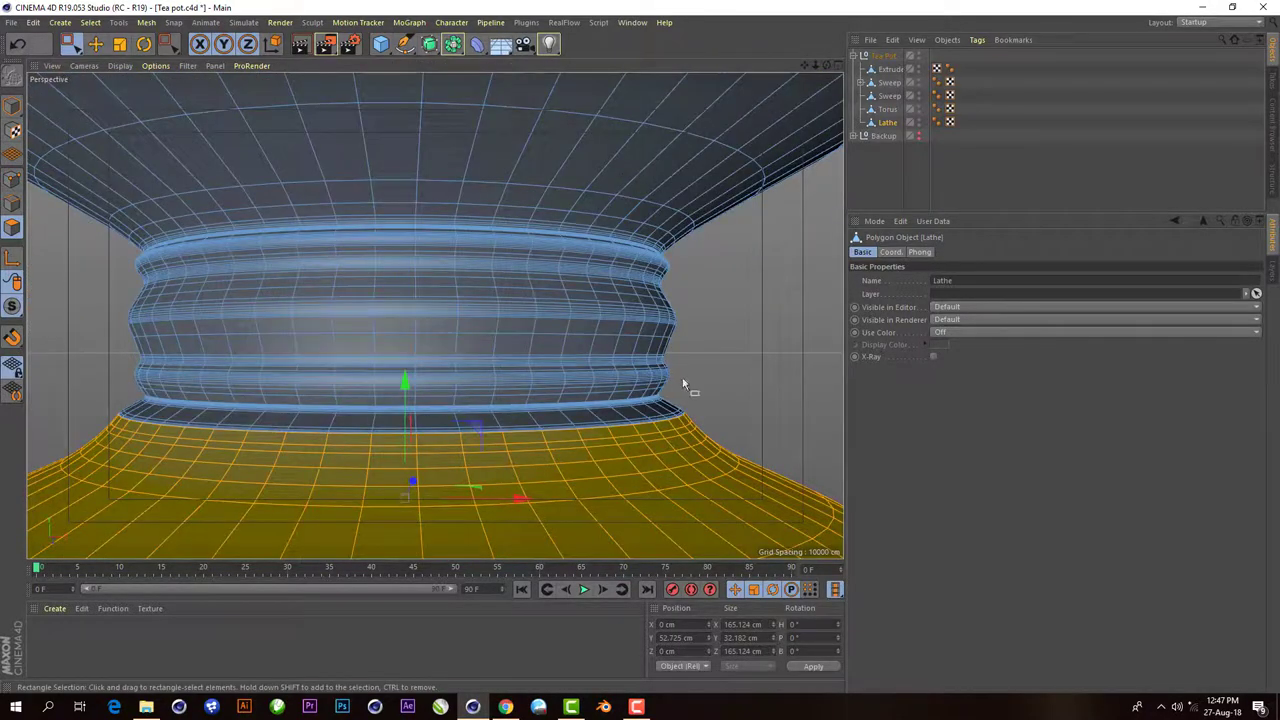
{"action": "scroll", "coordinate": [684, 383], "scroll_direction": "down", "scroll_amount": 4}
{"action": "scroll", "coordinate": [571, 408], "scroll_direction": "down", "scroll_amount": 3}
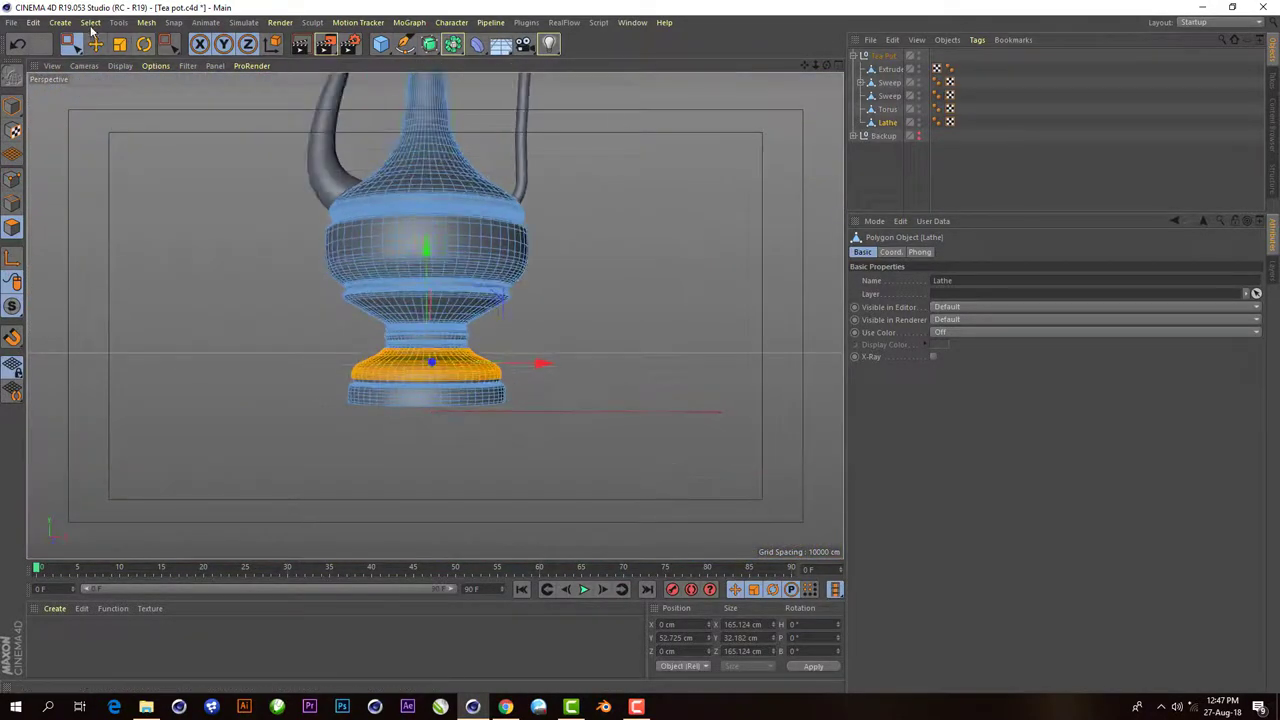
{"action": "left_click", "coordinate": [90, 26]}
- Store the foot polygons as a Polygon Selection tag on the Lathe
{"action": "left_click", "coordinate": [134, 365]}
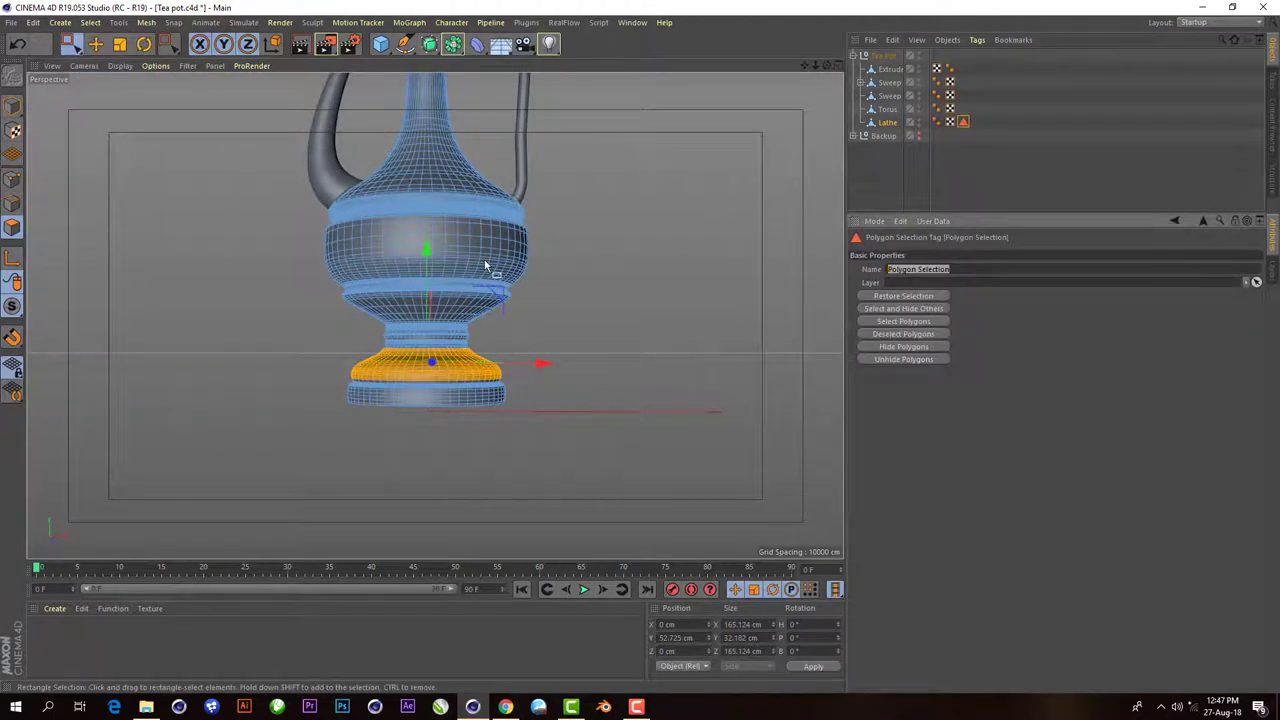
{"action": "key", "text": "e"}
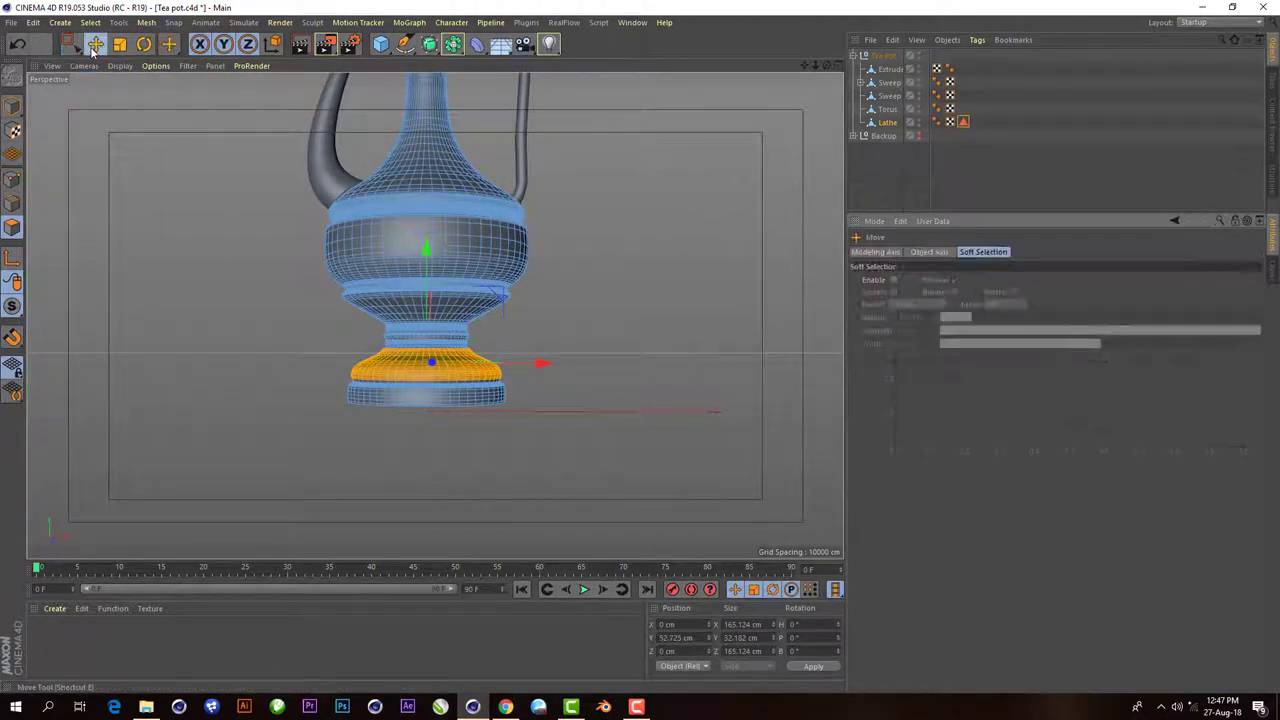
{"action": "scroll", "coordinate": [479, 204], "scroll_direction": "up", "scroll_amount": 2}
- Reselect the Lathe and deselect all its polygons
{"action": "left_click", "coordinate": [887, 122]}
{"action": "left_click", "coordinate": [887, 177]}
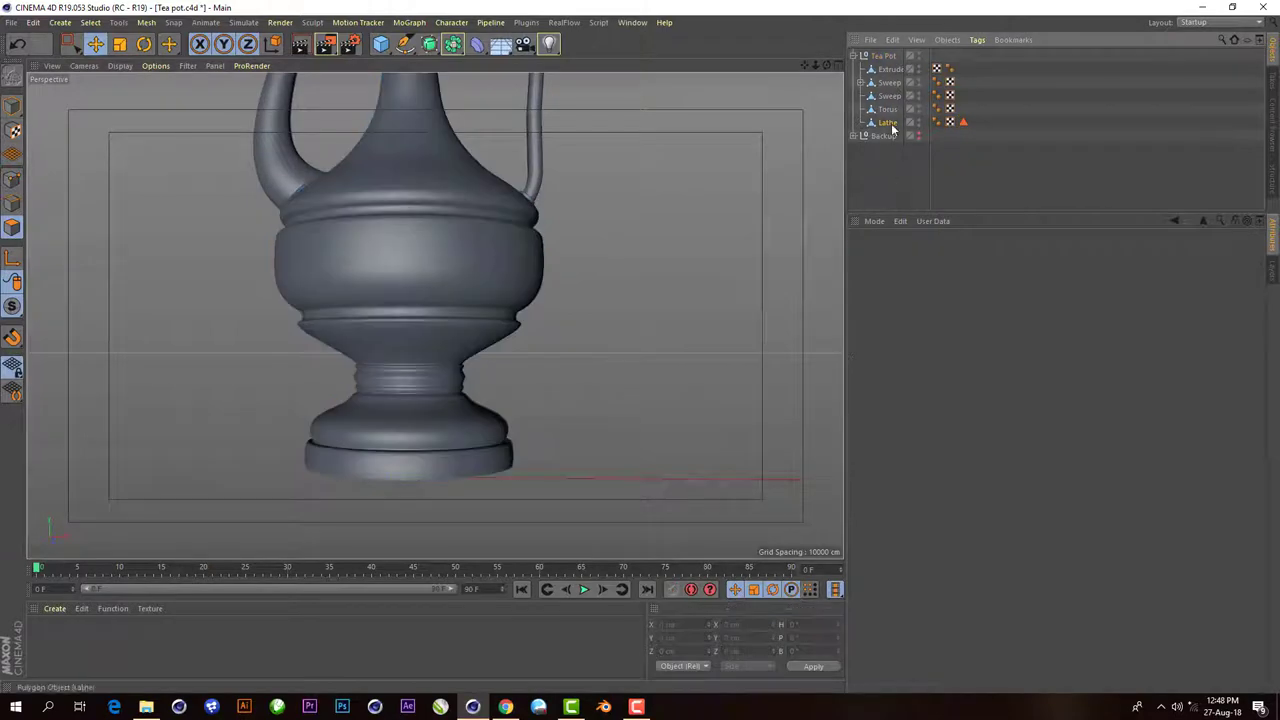
{"action": "left_click", "coordinate": [887, 122]}
{"action": "left_click", "coordinate": [660, 424]}
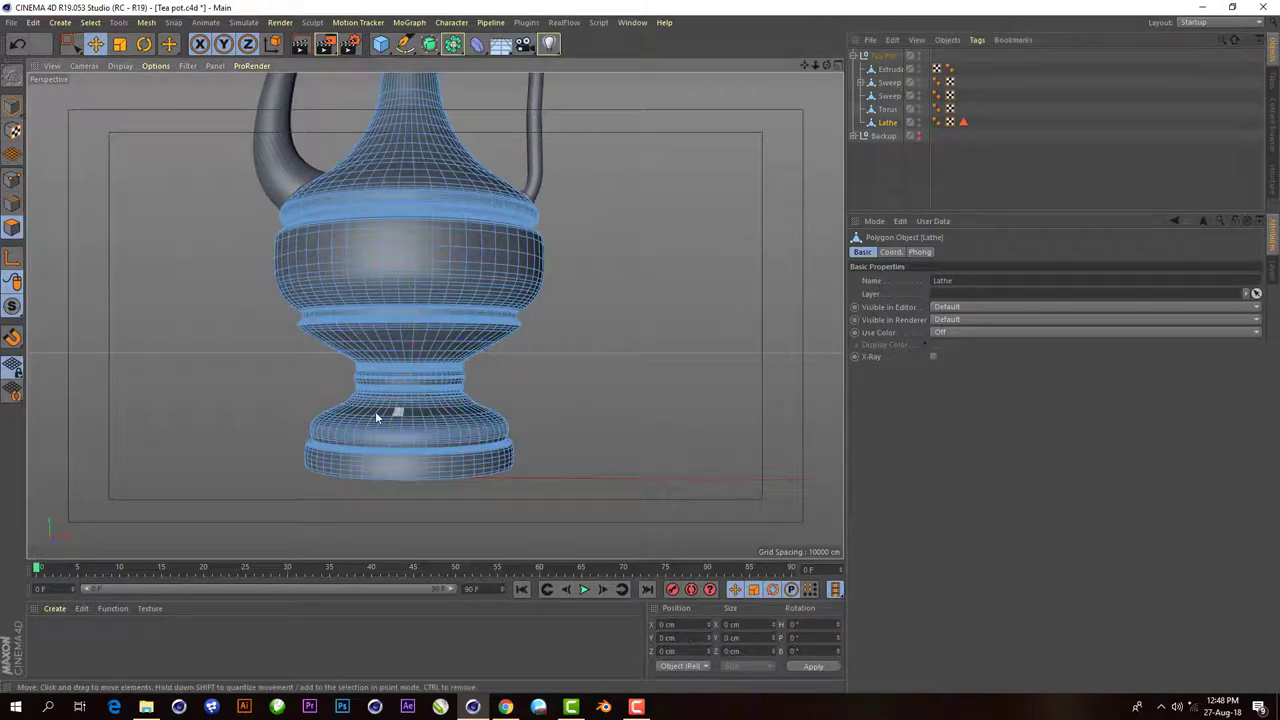
{"action": "scroll", "coordinate": [400, 409], "scroll_direction": "up", "scroll_amount": 2}
{"action": "left_click", "coordinate": [843, 67]}
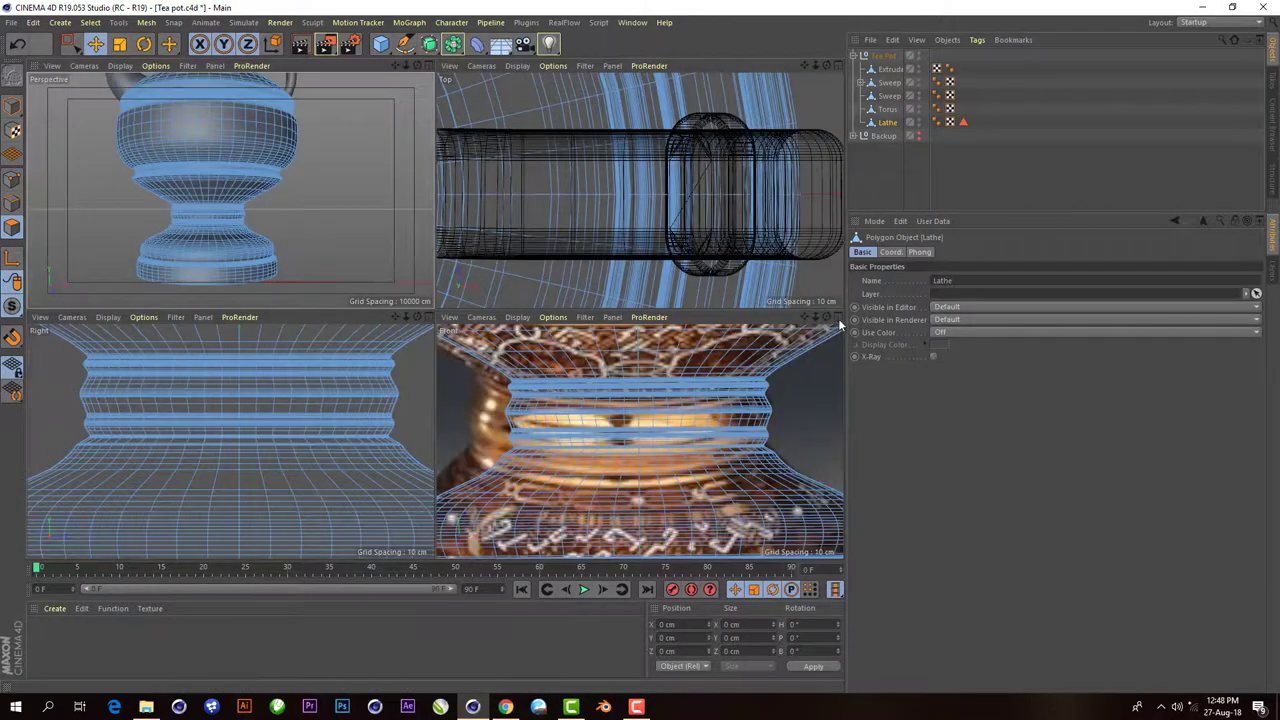
- Box-select the lower bowl band polygons in the enlarged Front view
{"action": "middle_click", "coordinate": [787, 330]}
{"action": "scroll", "coordinate": [500, 400], "scroll_direction": "up", "scroll_amount": 2}
{"action": "scroll", "coordinate": [534, 360], "scroll_direction": "up", "scroll_amount": 2}
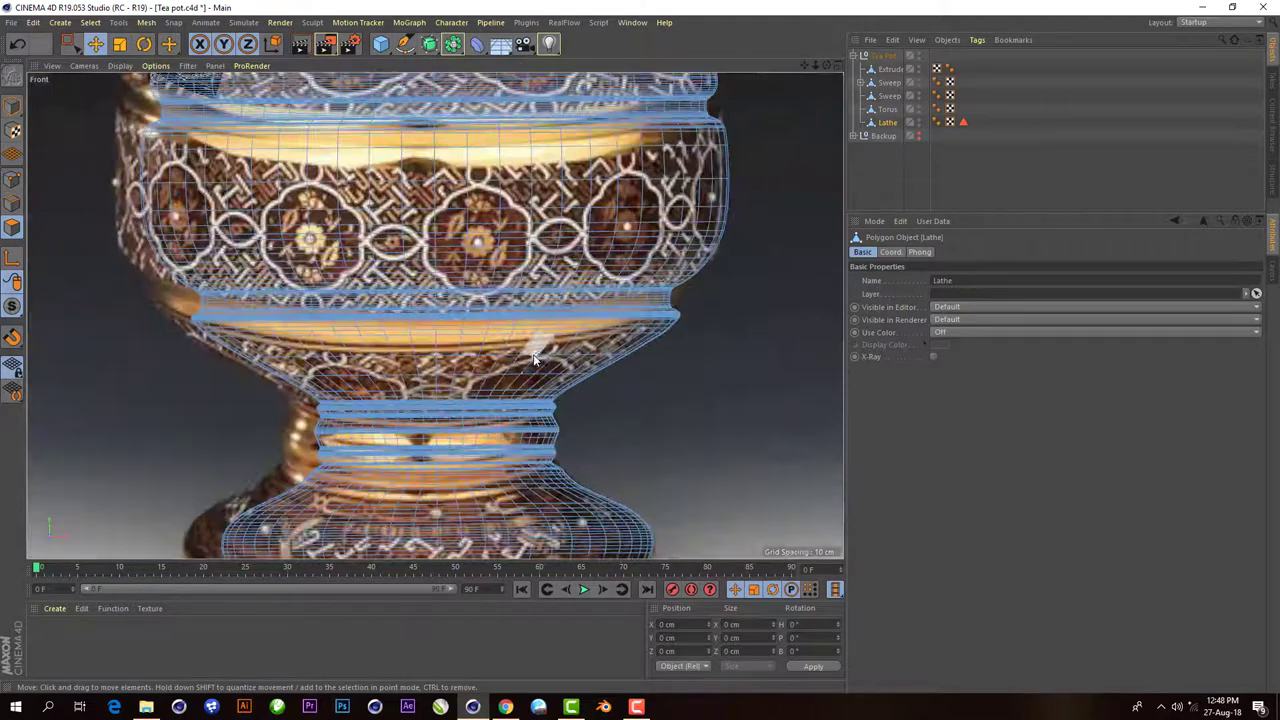
{"action": "scroll", "coordinate": [422, 318], "scroll_direction": "up", "scroll_amount": 1}
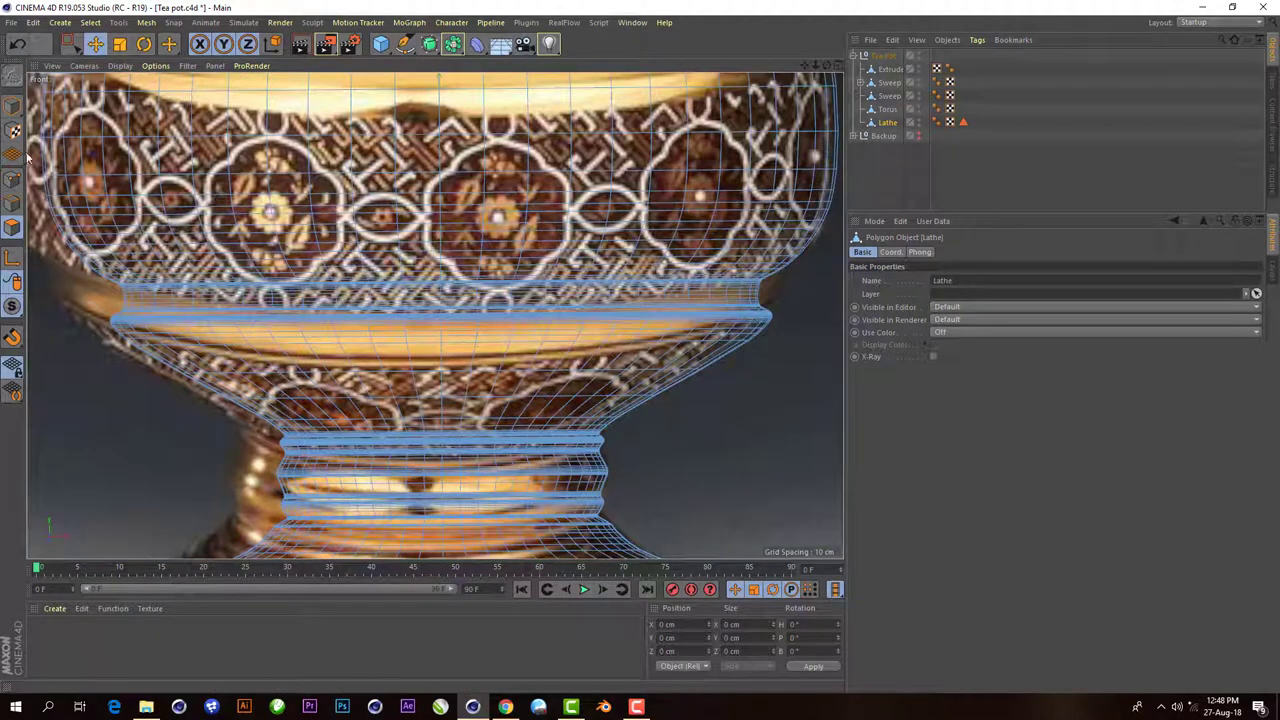
{"action": "key", "text": "0"}
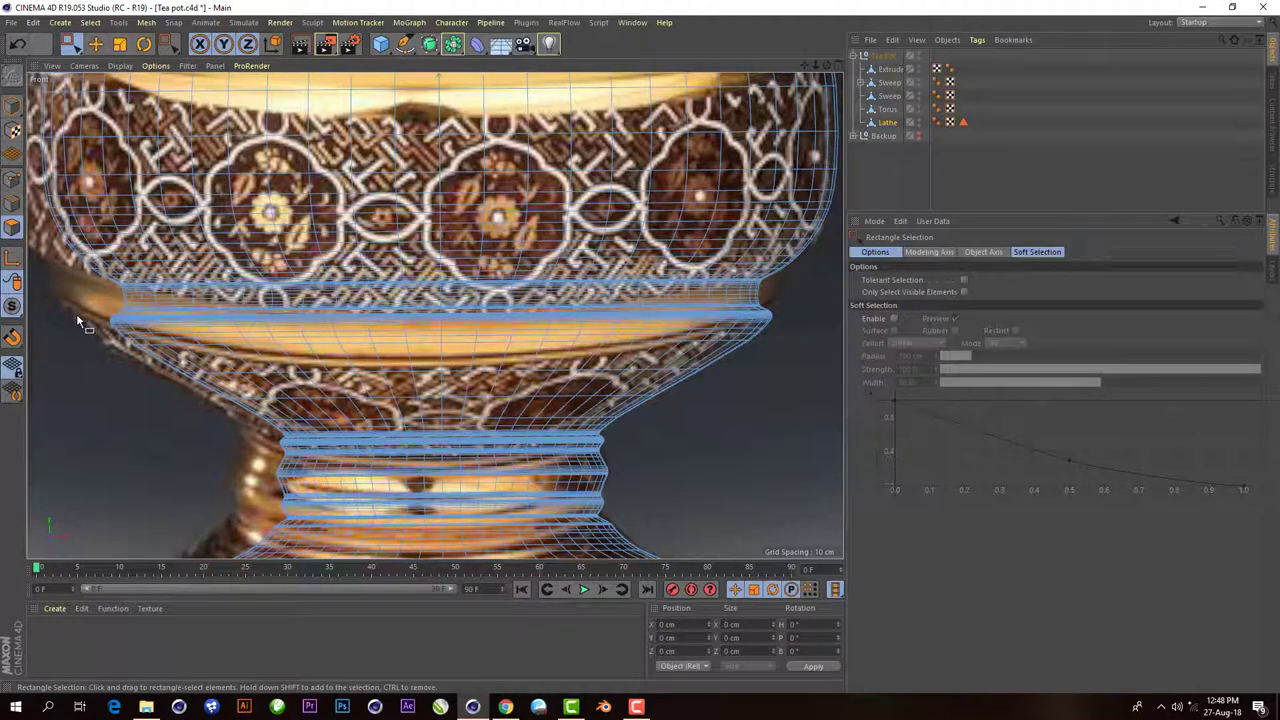
{"action": "left_click_drag", "start_coordinate": [82, 320], "coordinate": [787, 428]}
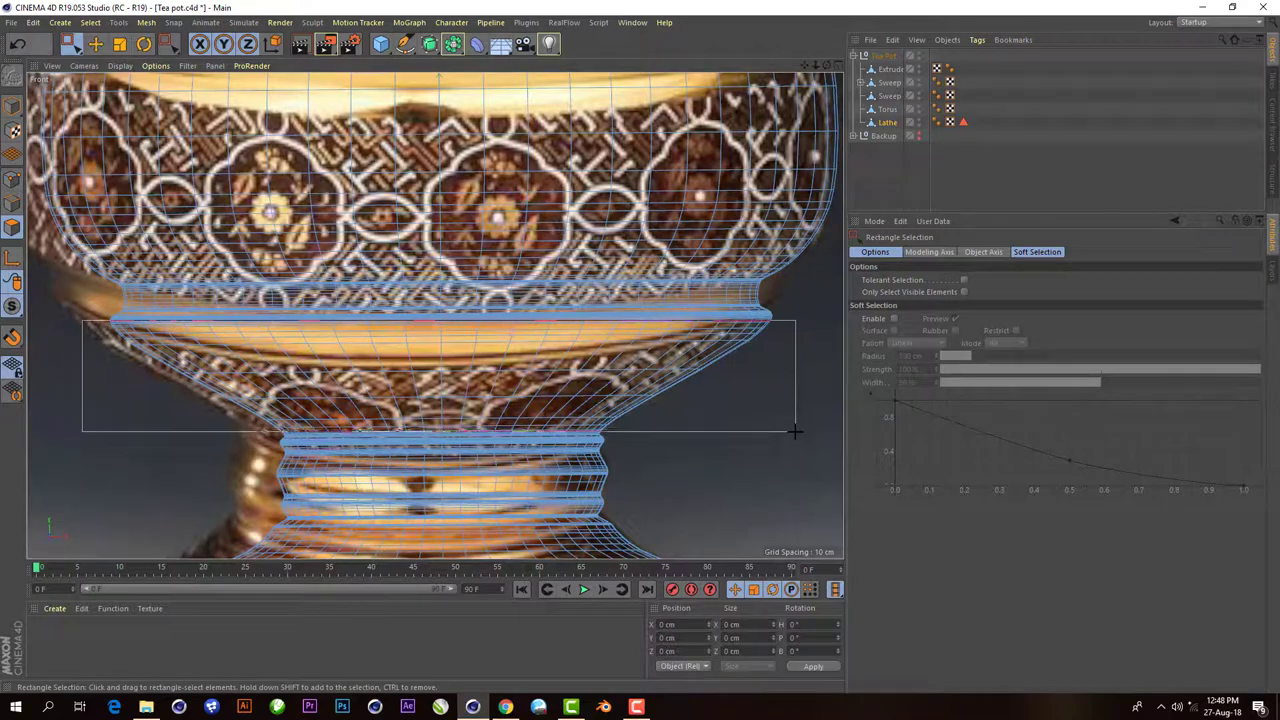
{"action": "left_click_drag", "start_coordinate": [795, 432], "coordinate": [795, 436]}
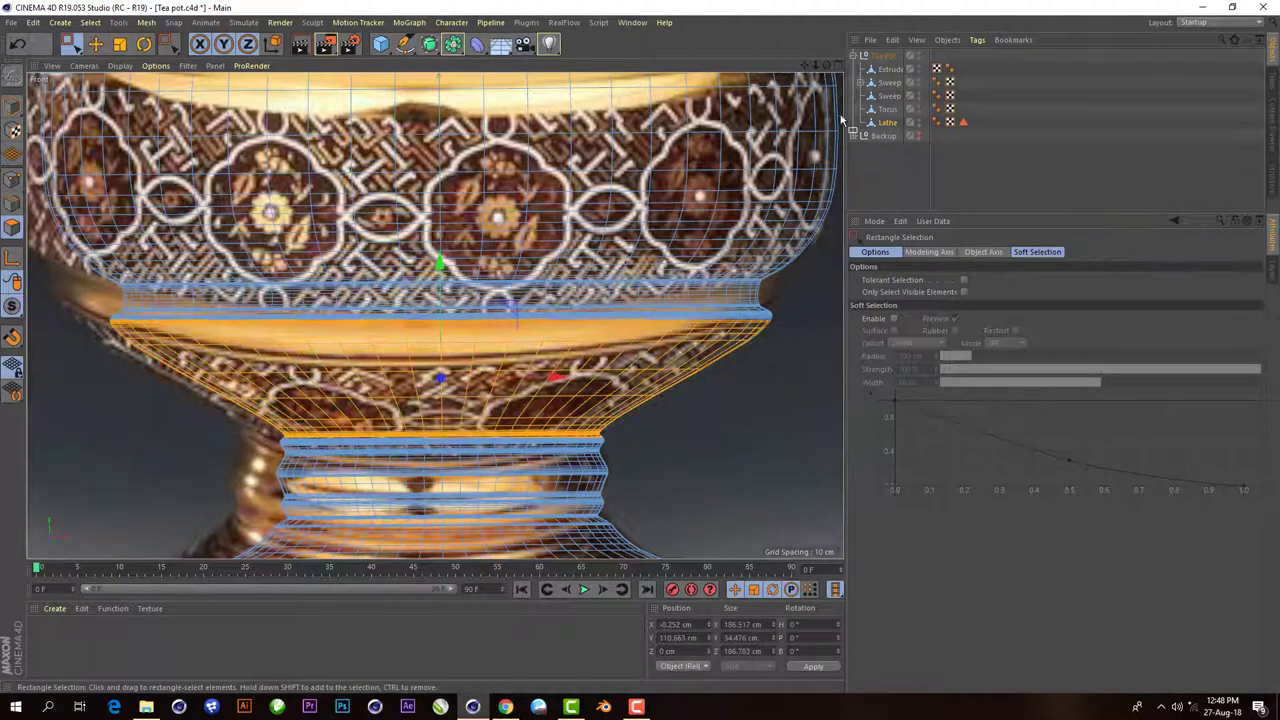
- Orbit the Perspective view to inspect the selected band from above and below
{"action": "left_click", "coordinate": [840, 65]}
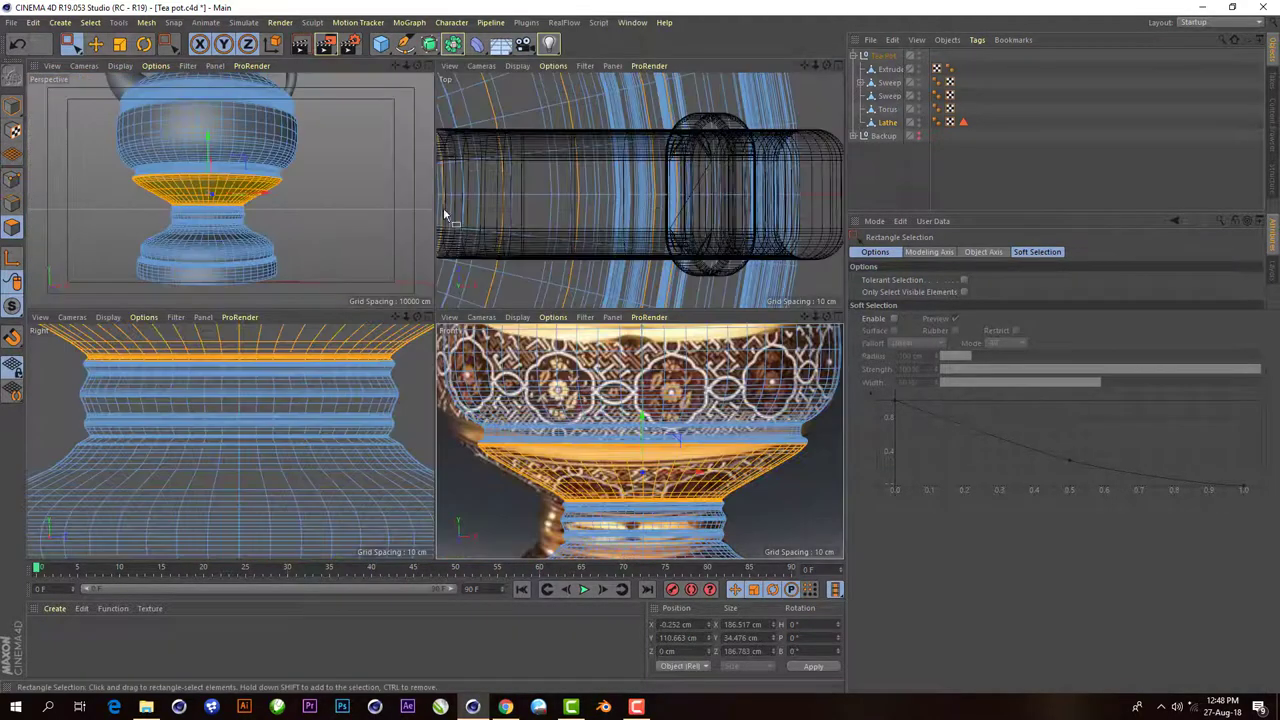
{"action": "left_click", "coordinate": [424, 65]}
{"action": "scroll", "coordinate": [409, 243], "scroll_direction": "up", "scroll_amount": 3}
{"action": "scroll", "coordinate": [400, 258], "scroll_direction": "up", "scroll_amount": 3}
{"action": "left_click_drag", "start_coordinate": [400, 262], "coordinate": [435, 316], "text": "alt"}
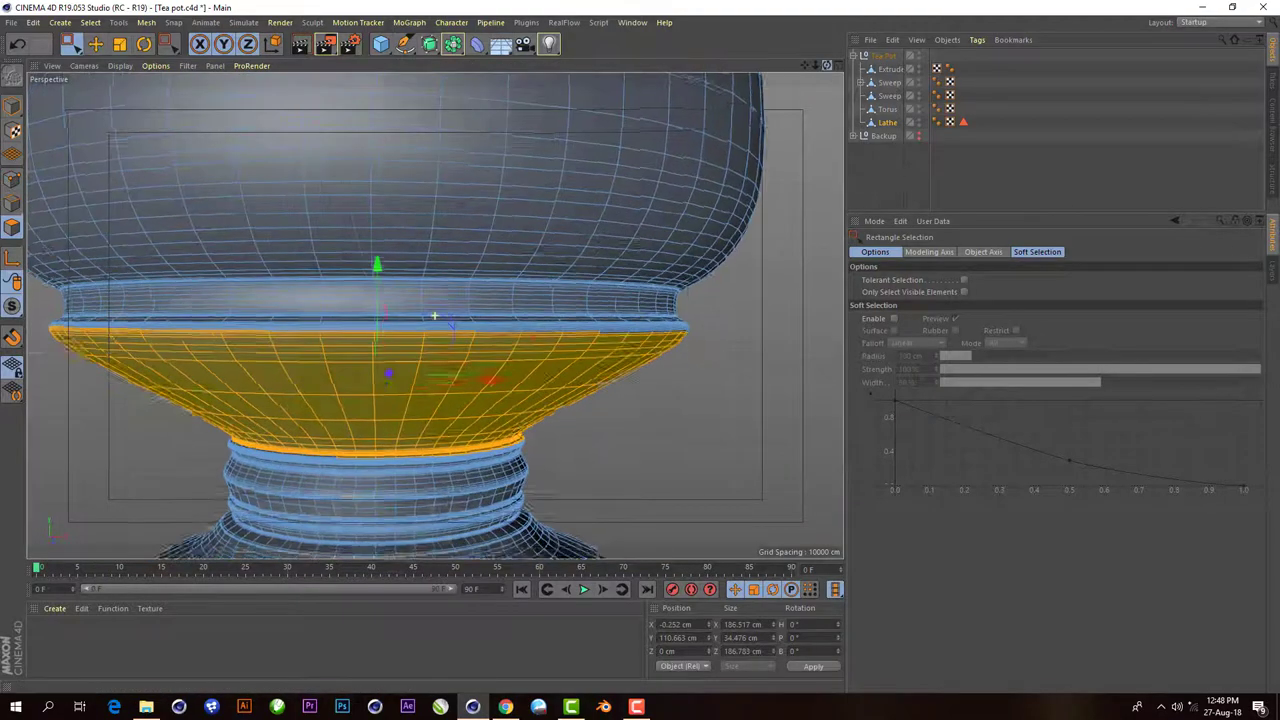
{"action": "scroll", "coordinate": [435, 316], "scroll_direction": "up", "scroll_amount": 2}
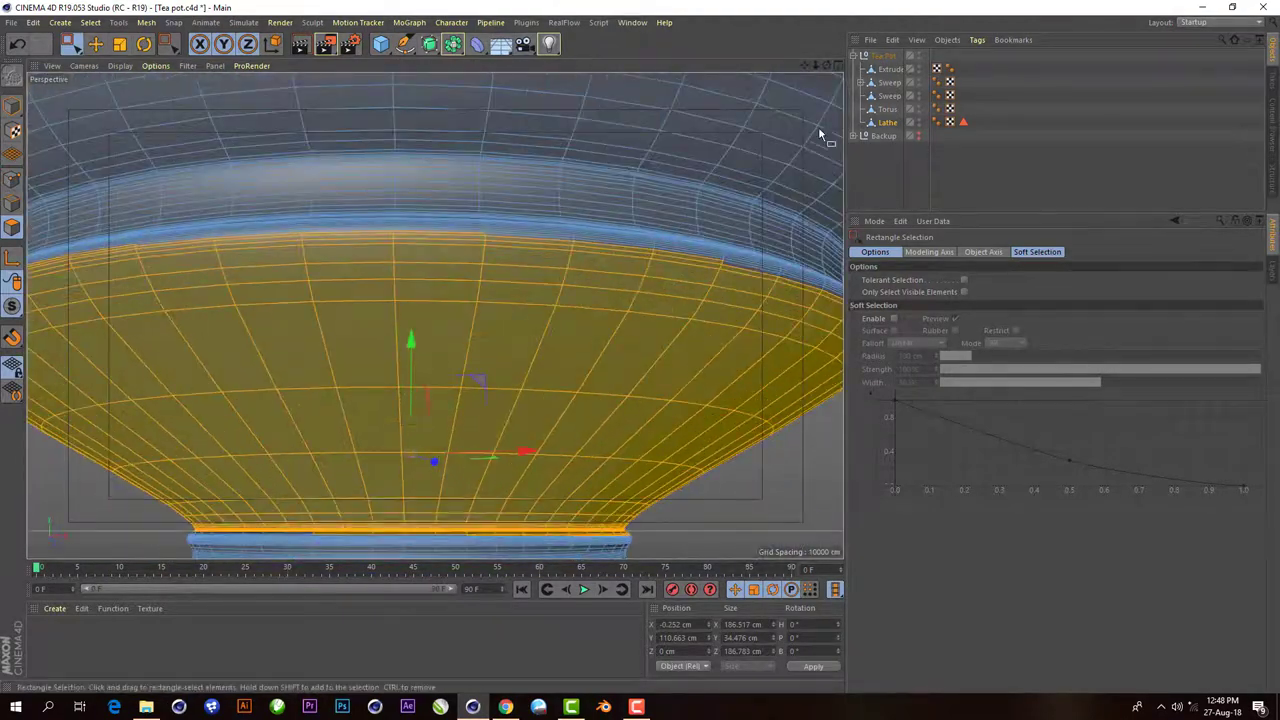
{"action": "scroll", "coordinate": [435, 316], "scroll_direction": "up", "scroll_amount": 3}
{"action": "left_click_drag", "start_coordinate": [434, 316], "coordinate": [214, 460], "text": "alt"}
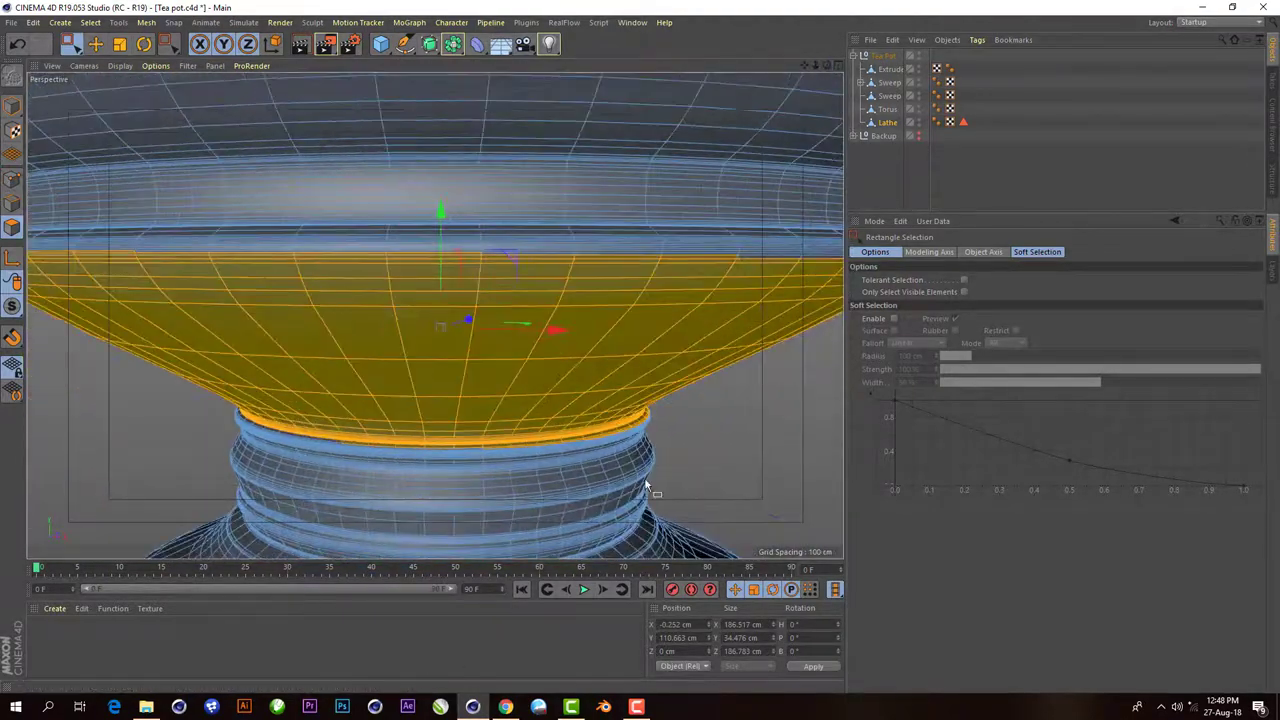
- Refine the band's selection edge in the Right view
{"action": "left_click", "coordinate": [838, 66]}
{"action": "left_click", "coordinate": [430, 320]}
{"action": "scroll", "coordinate": [434, 328], "scroll_direction": "down", "scroll_amount": 2}
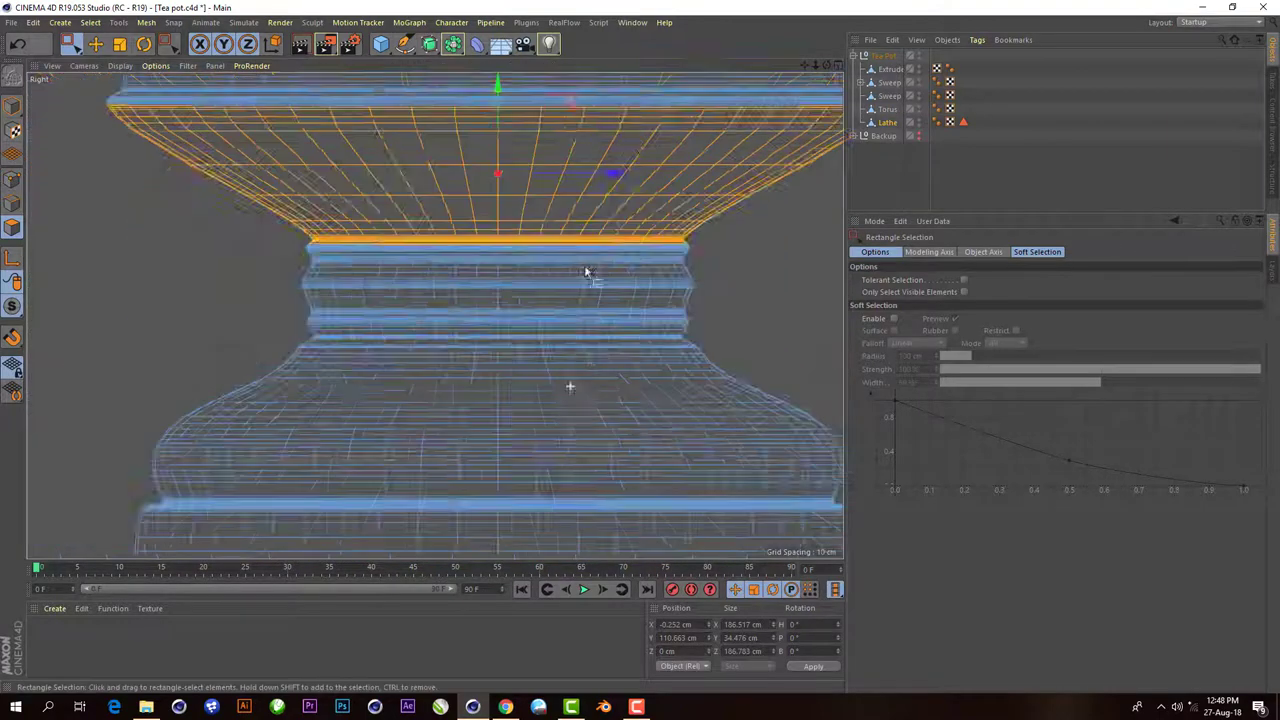
{"action": "scroll", "coordinate": [556, 205], "scroll_direction": "up", "scroll_amount": 4}
{"action": "scroll", "coordinate": [375, 271], "scroll_direction": "down", "scroll_amount": 2}
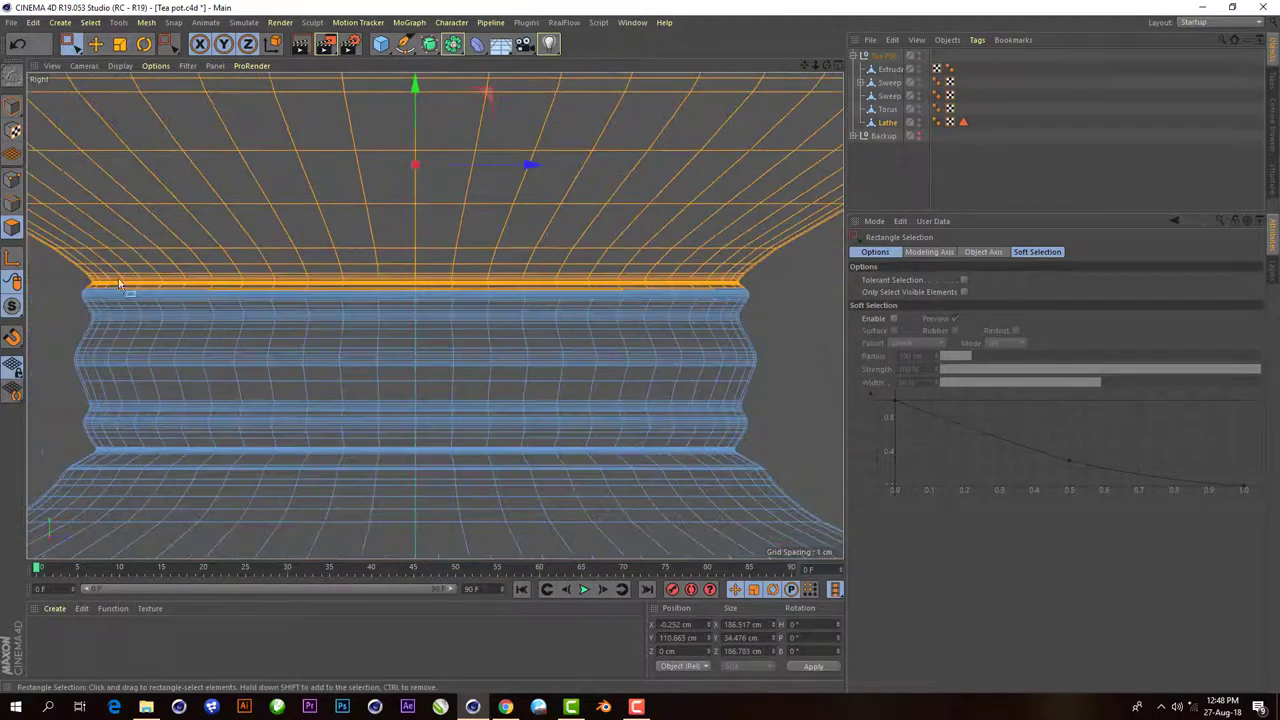
{"action": "mouse_move", "coordinate": [806, 379]}
{"action": "left_mouse_down"}
{"action": "mouse_move", "coordinate": [14, 288]}
{"action": "mouse_move", "coordinate": [487, 287]}
{"action": "left_mouse_up"}
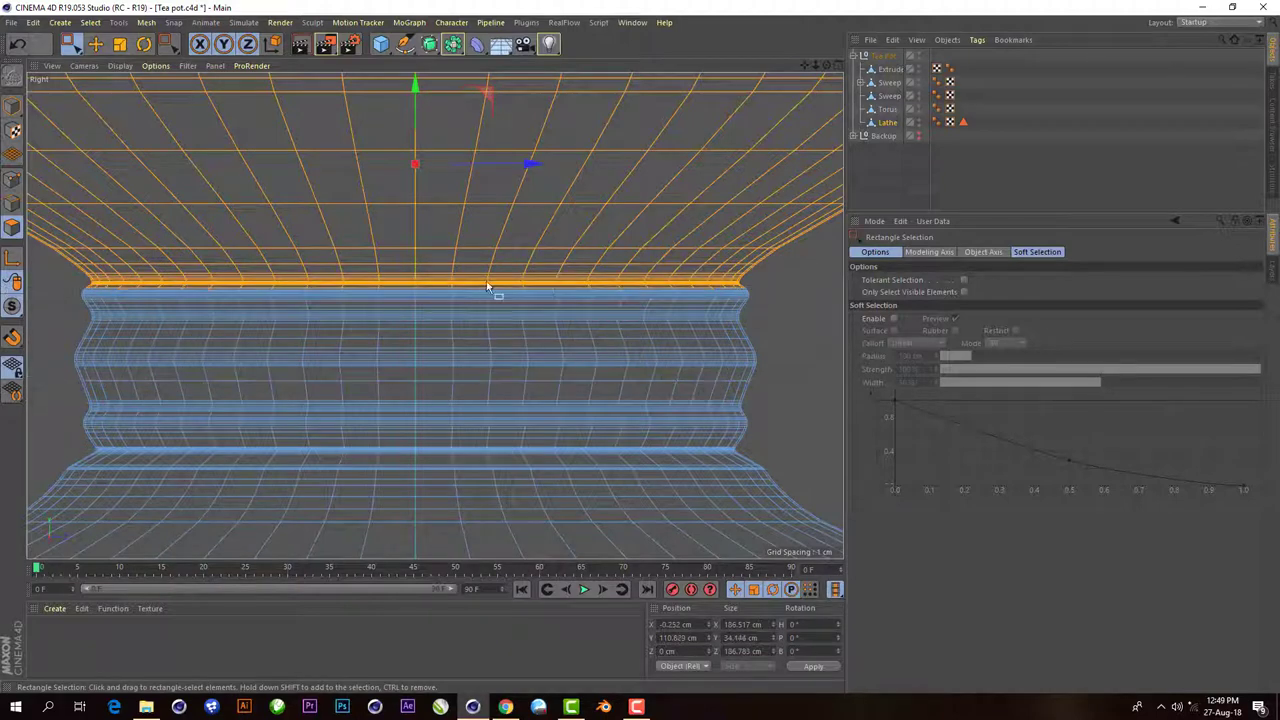
{"action": "middle_click", "coordinate": [768, 134]}
{"action": "middle_click", "coordinate": [429, 72]}
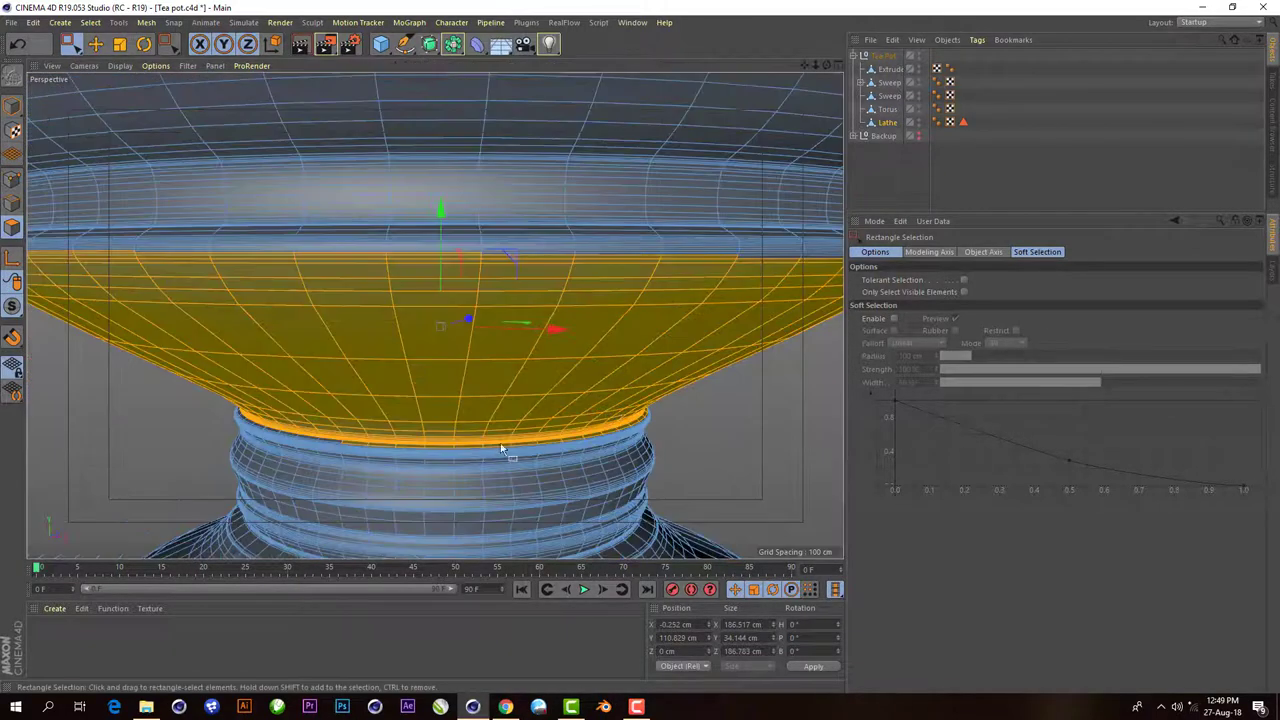
- Refine the selection at the band's outer edge and lower rim in the Right view
{"action": "left_click", "coordinate": [834, 62]}
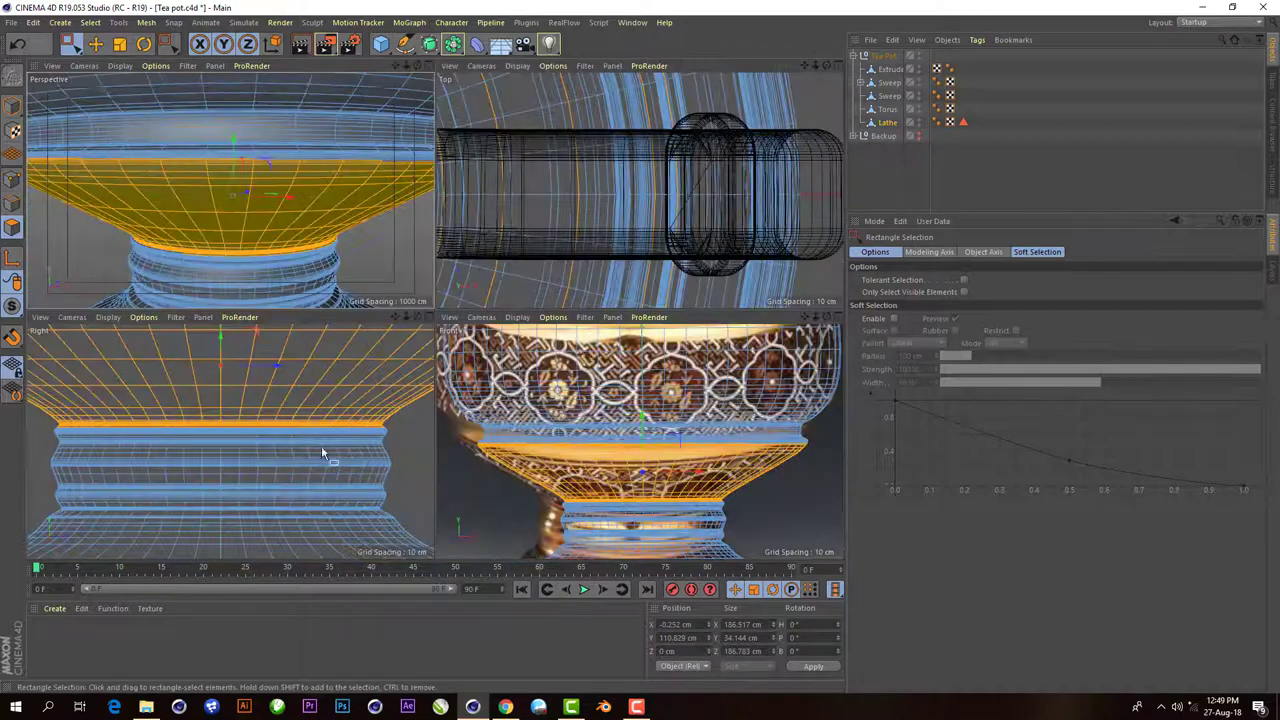
{"action": "middle_click", "coordinate": [422, 330]}
{"action": "scroll", "coordinate": [668, 332], "scroll_direction": "up", "scroll_amount": 2}
{"action": "scroll", "coordinate": [801, 362], "scroll_direction": "up", "scroll_amount": 2}
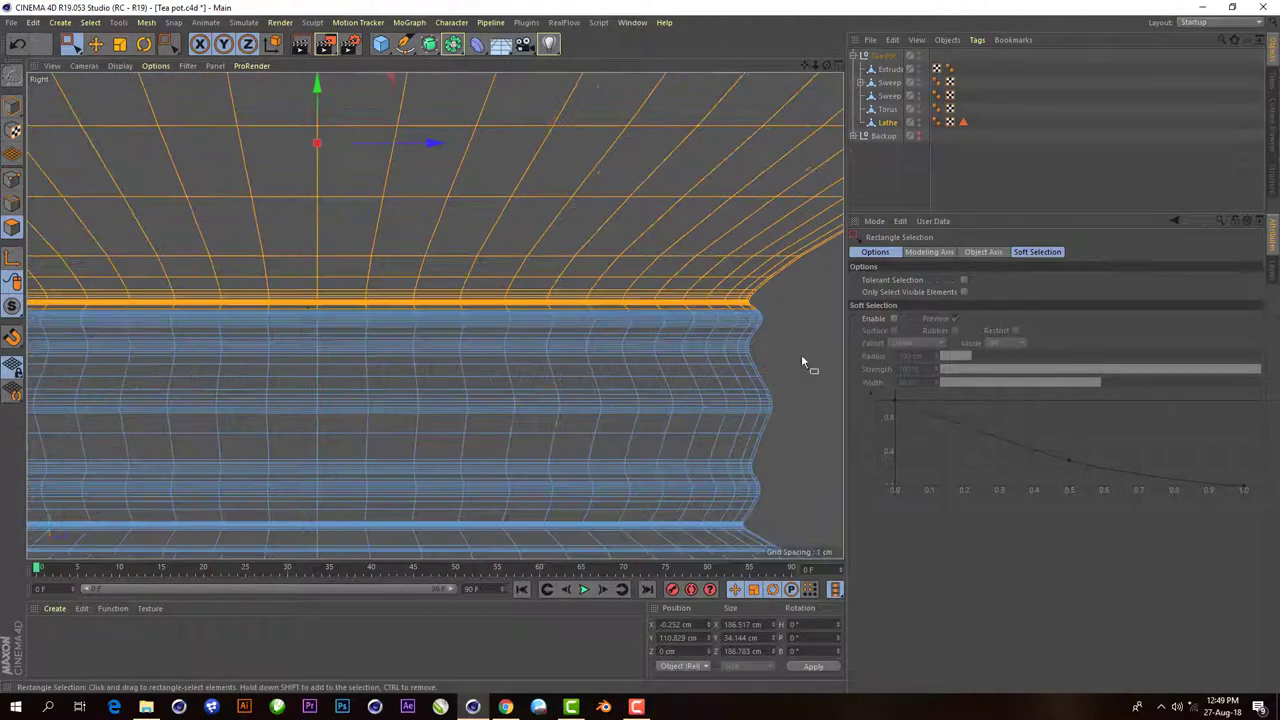
{"action": "left_click_drag", "start_coordinate": [811, 383], "coordinate": [757, 310]}
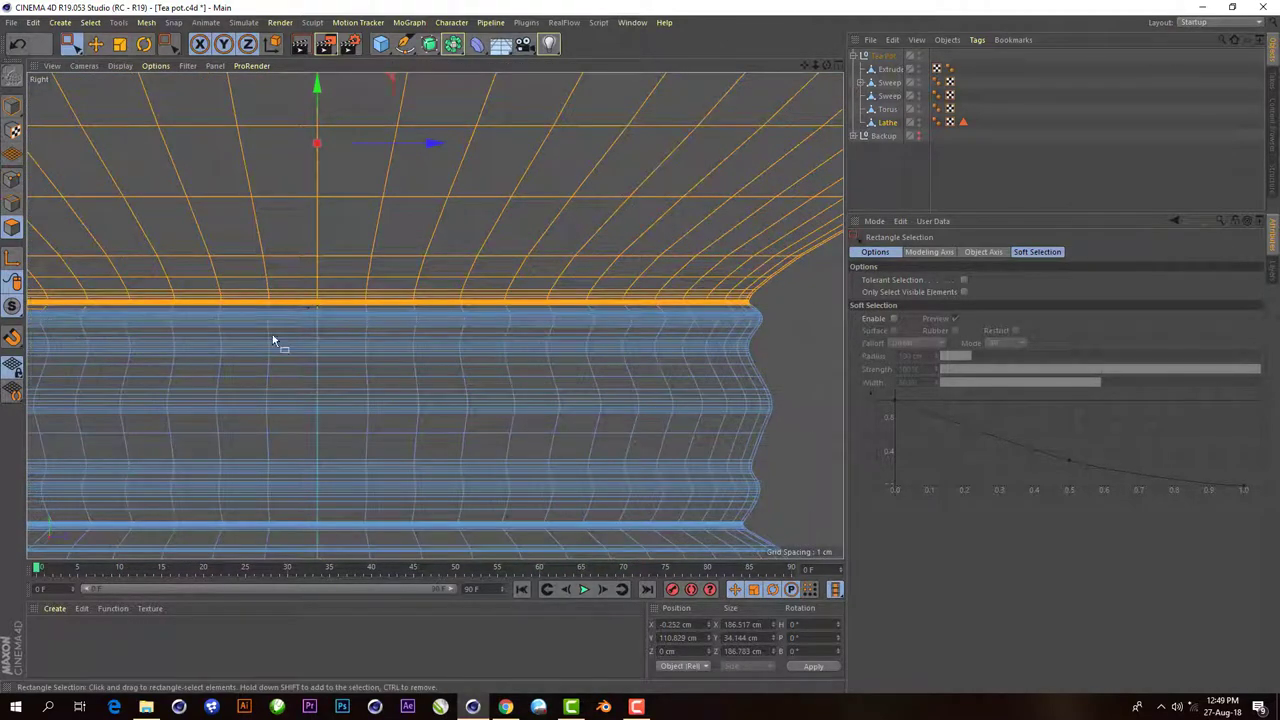
{"action": "scroll", "coordinate": [300, 342], "scroll_direction": "down", "scroll_amount": 4}
{"action": "scroll", "coordinate": [407, 338], "scroll_direction": "up", "scroll_amount": 3}
{"action": "scroll", "coordinate": [480, 380], "scroll_direction": "up", "scroll_amount": 2}
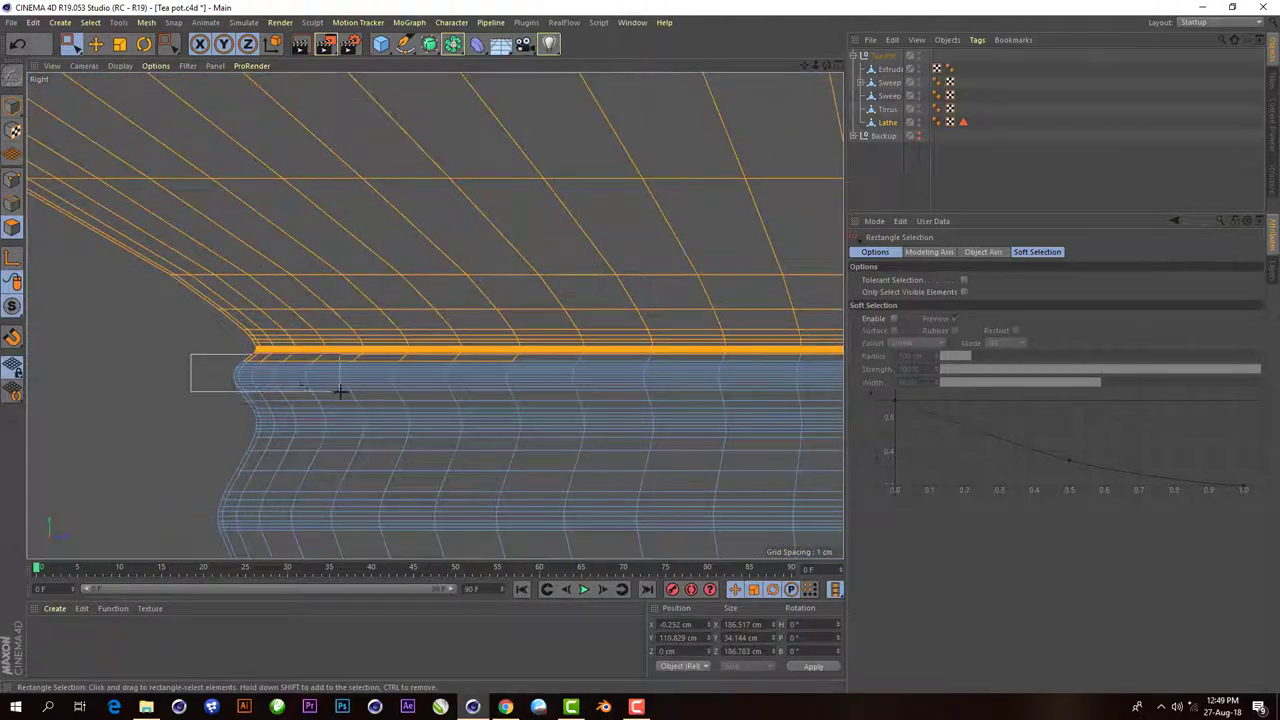
{"action": "left_click_drag", "start_coordinate": [340, 391], "coordinate": [534, 429]}
{"action": "scroll", "coordinate": [674, 457], "scroll_direction": "down", "scroll_amount": 5}
{"action": "middle_click", "coordinate": [754, 93]}
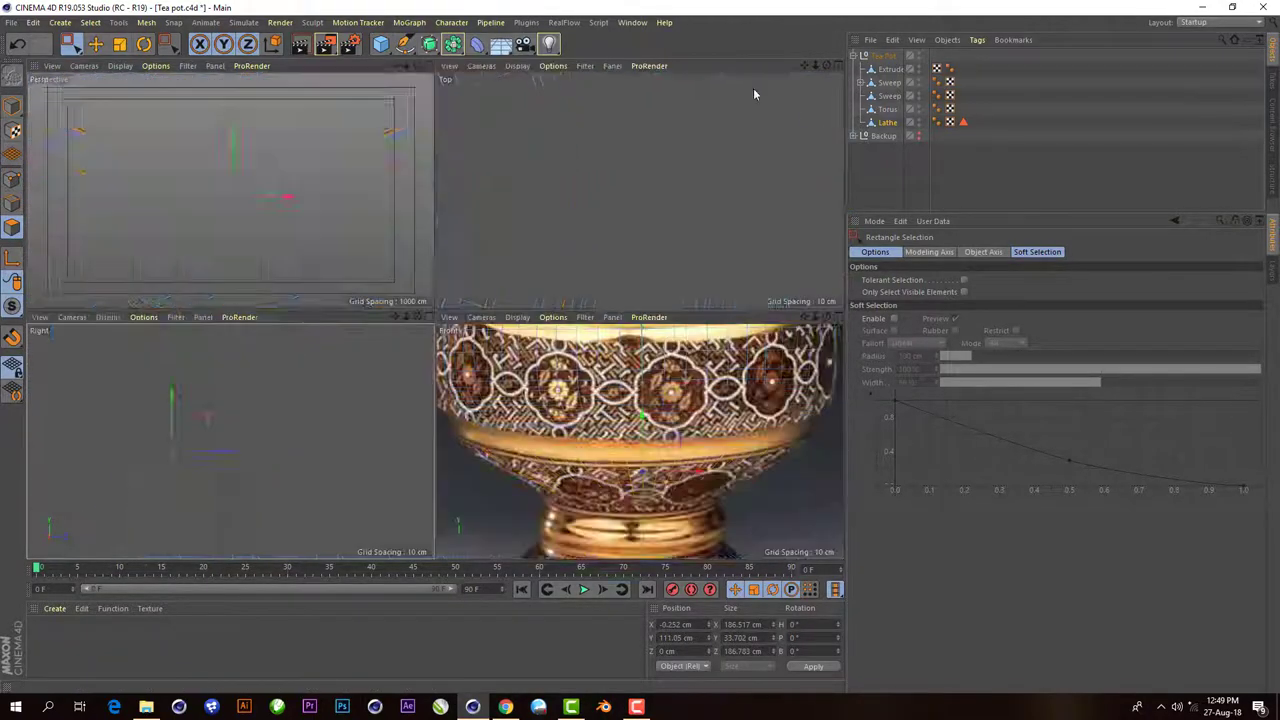
{"action": "middle_click", "coordinate": [230, 190]}
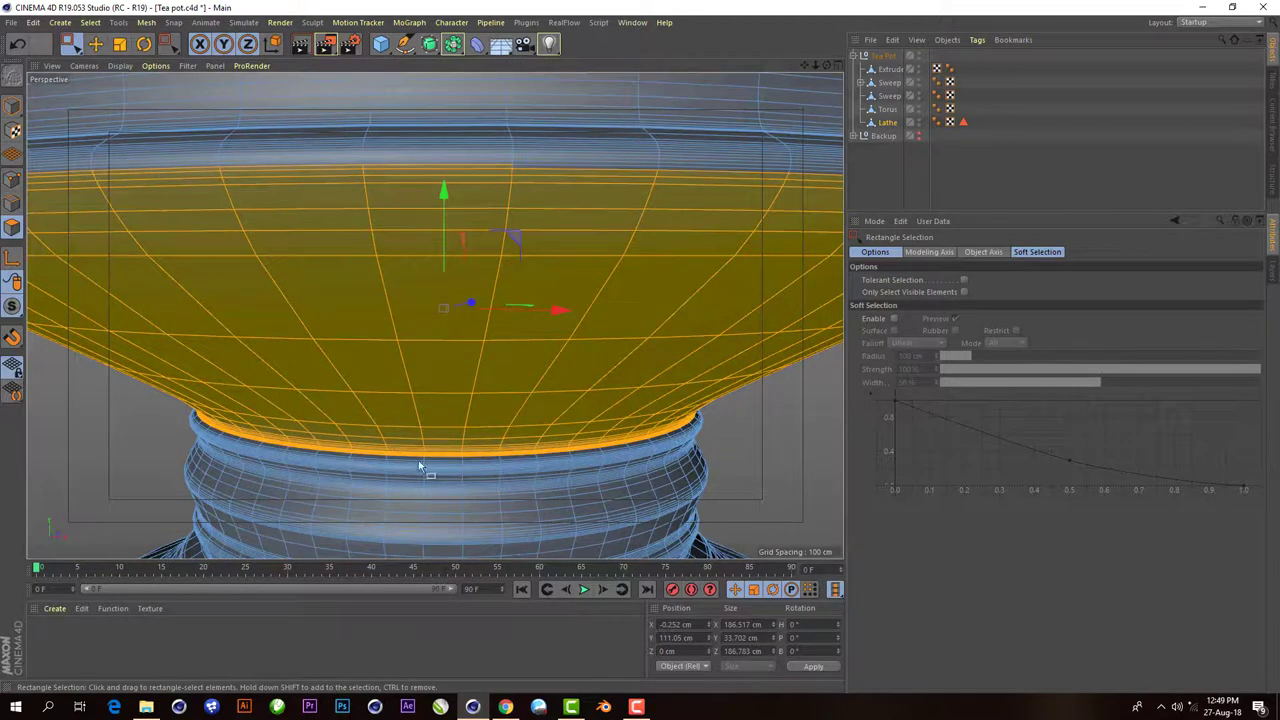
{"action": "scroll", "coordinate": [420, 466], "scroll_direction": "down", "scroll_amount": 4}
{"action": "scroll", "coordinate": [420, 466], "scroll_direction": "down", "scroll_amount": 2}
- Store the lower bowl band as Polygon Selection tag "2" on Lathe, then reselect Lathe
{"action": "left_click", "coordinate": [90, 22]}
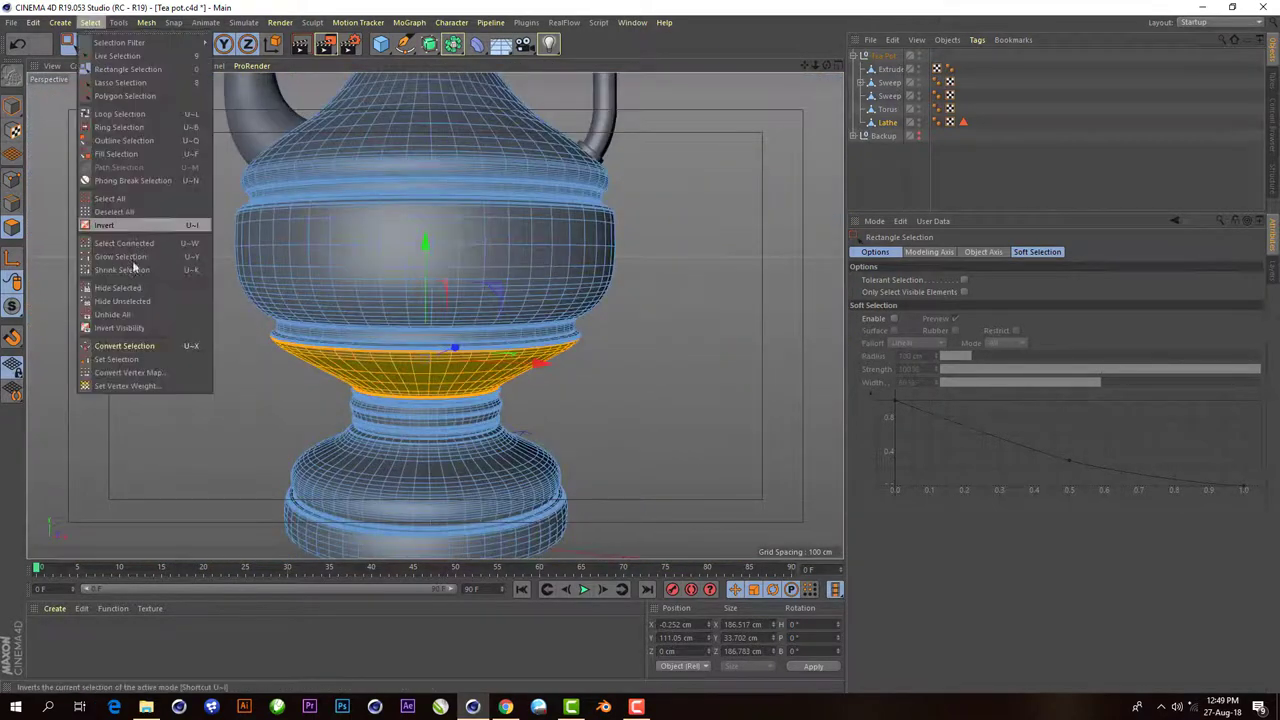
{"action": "left_click", "coordinate": [137, 360]}
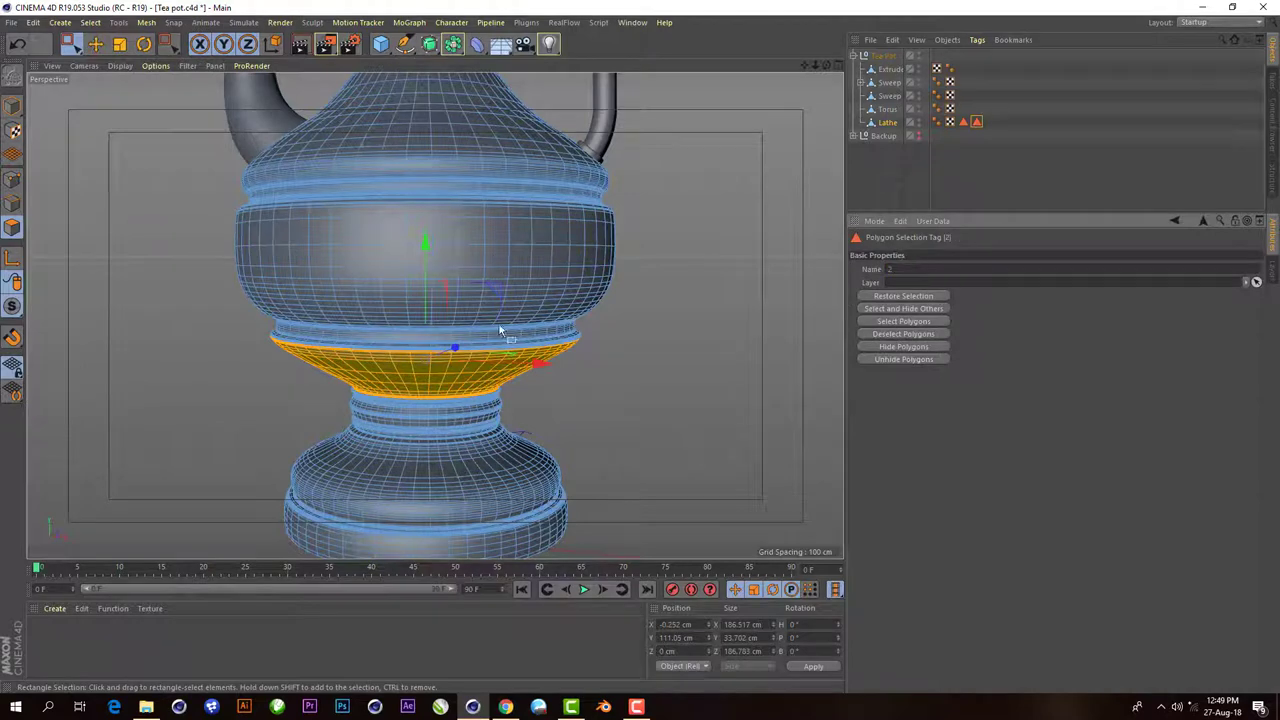
{"action": "scroll", "coordinate": [495, 290], "scroll_direction": "down", "scroll_amount": 4}
{"action": "left_click", "coordinate": [883, 157]}
{"action": "left_click", "coordinate": [887, 122]}
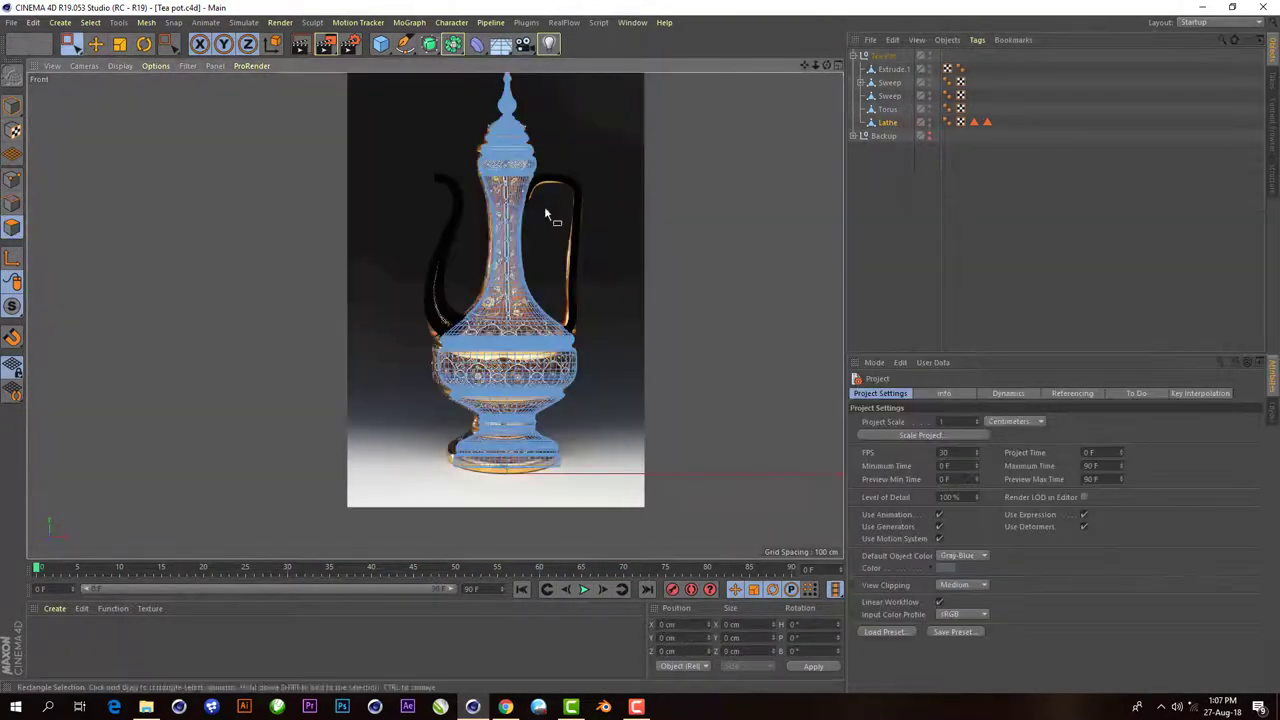
- Pick the Lathe's selection tag and return to box selection on the Lathe
{"action": "left_click", "coordinate": [987, 121]}
{"action": "left_click", "coordinate": [119, 44]}
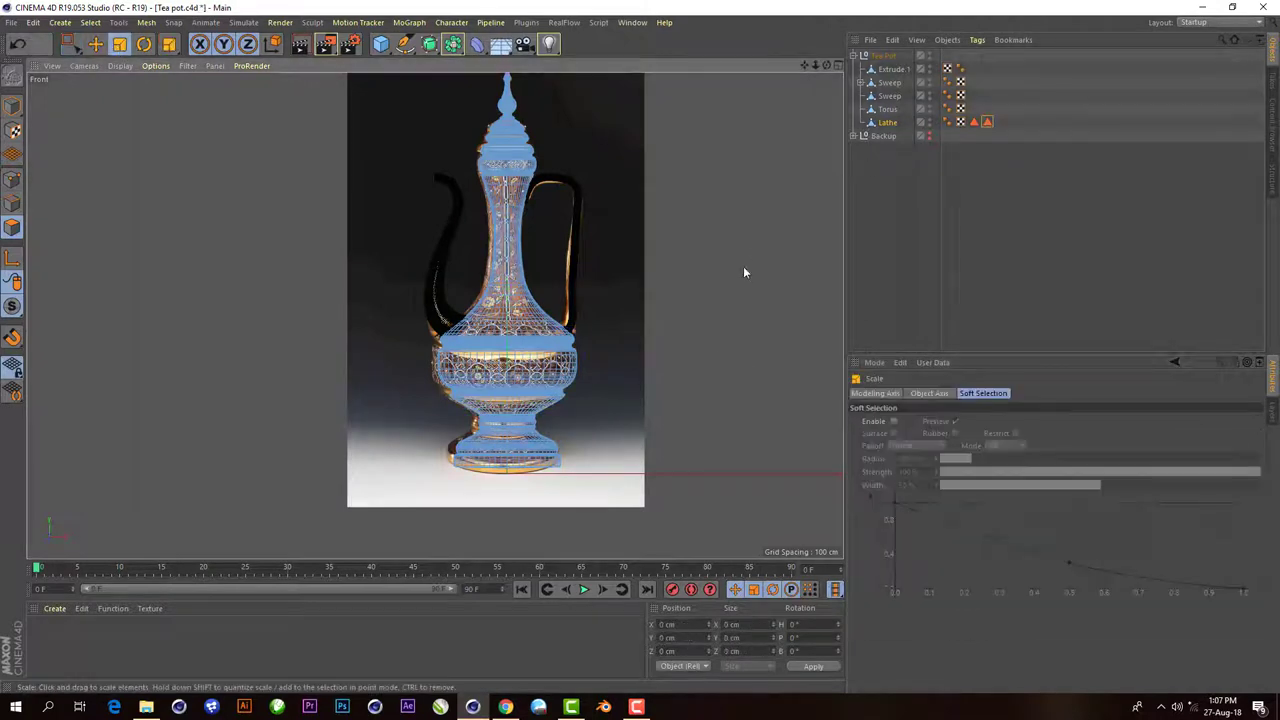
{"action": "left_click", "coordinate": [70, 44]}
{"action": "left_click_drag", "start_coordinate": [420, 300], "coordinate": [607, 383]}
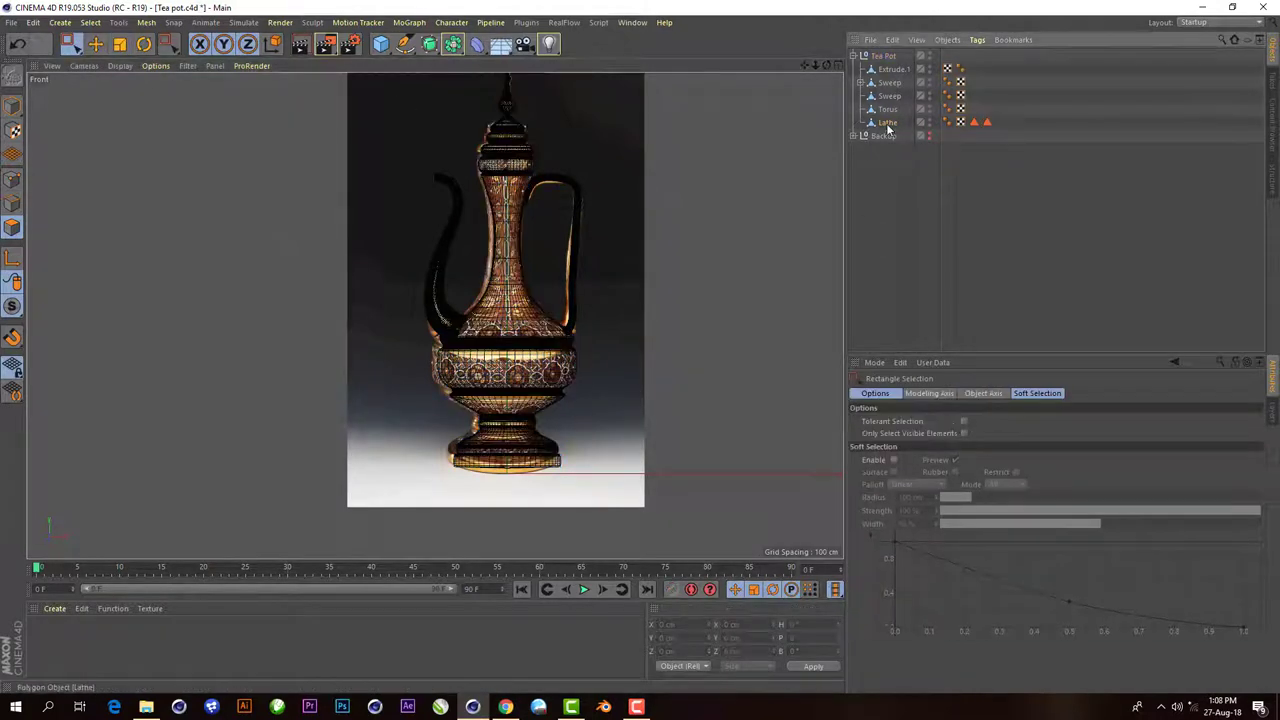
- Box-select the vase's bulging middle body band in the enlarged Right view
{"action": "middle_click", "coordinate": [793, 114]}
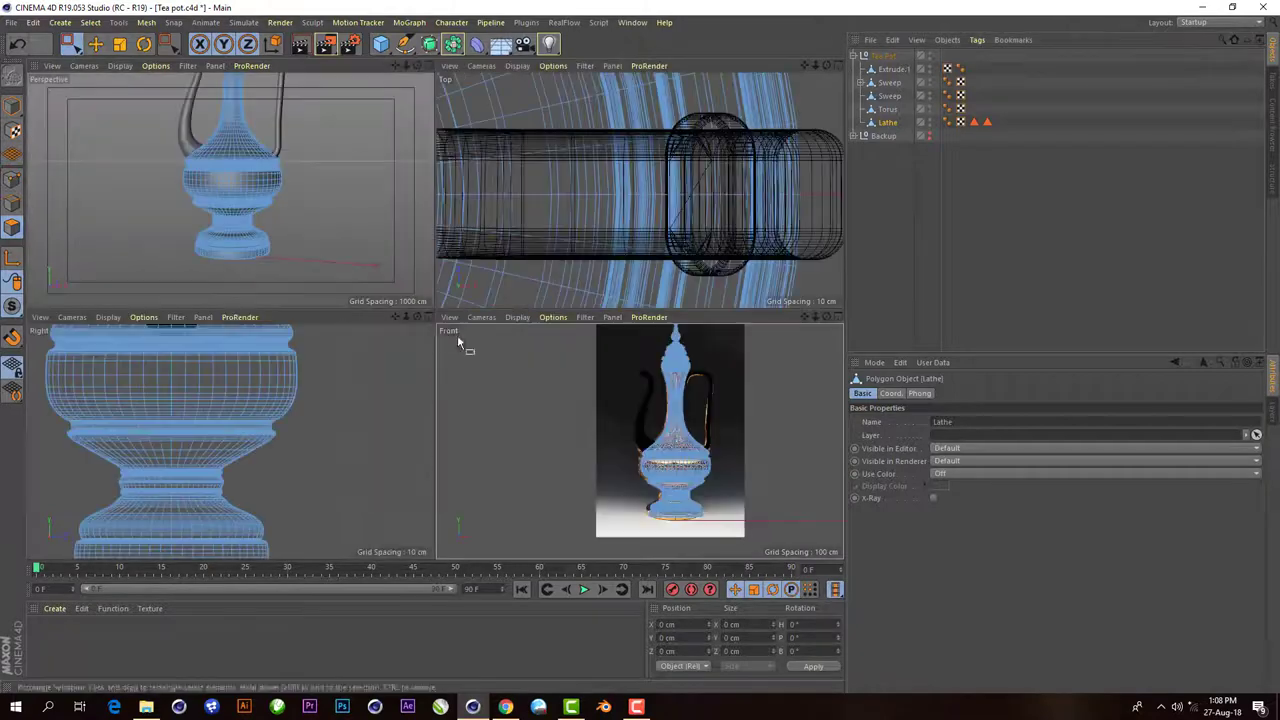
{"action": "middle_click", "coordinate": [430, 330]}
{"action": "scroll", "coordinate": [449, 441], "scroll_direction": "down", "scroll_amount": 2}
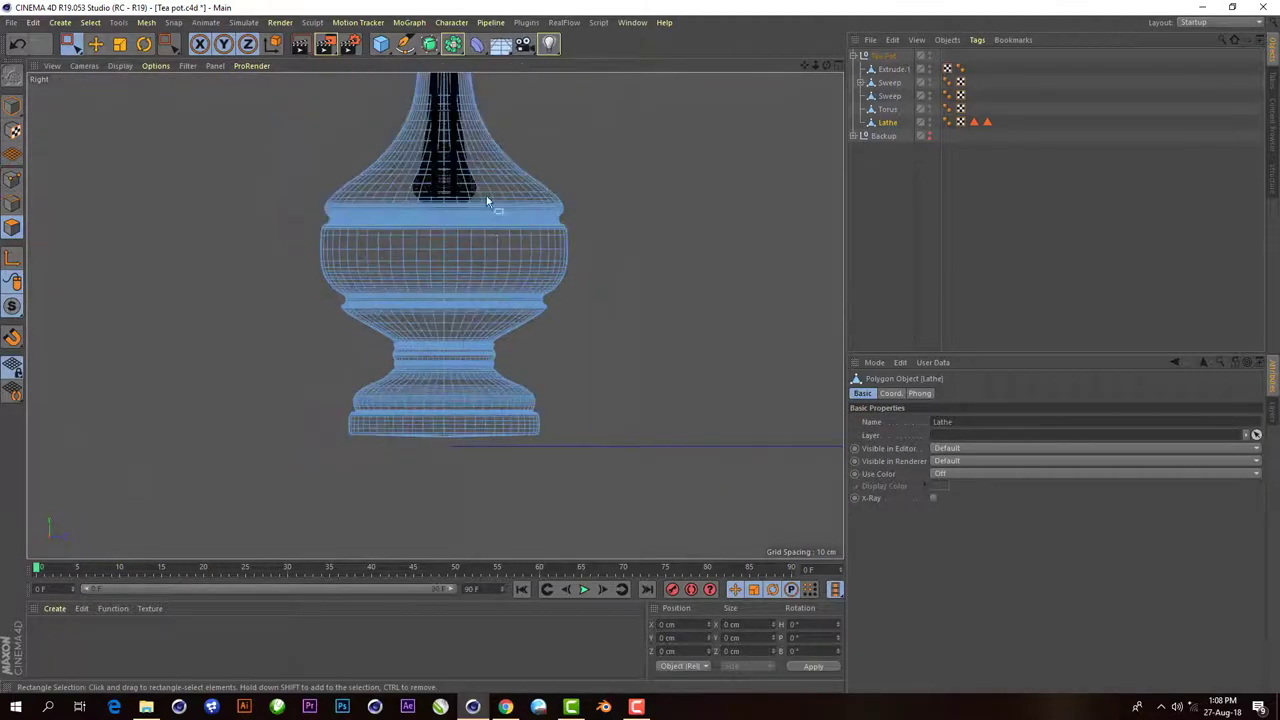
{"action": "scroll", "coordinate": [517, 244], "scroll_direction": "up", "scroll_amount": 4}
{"action": "scroll", "coordinate": [123, 225], "scroll_direction": "up", "scroll_amount": 2}
{"action": "scroll", "coordinate": [149, 240], "scroll_direction": "down", "scroll_amount": 1}
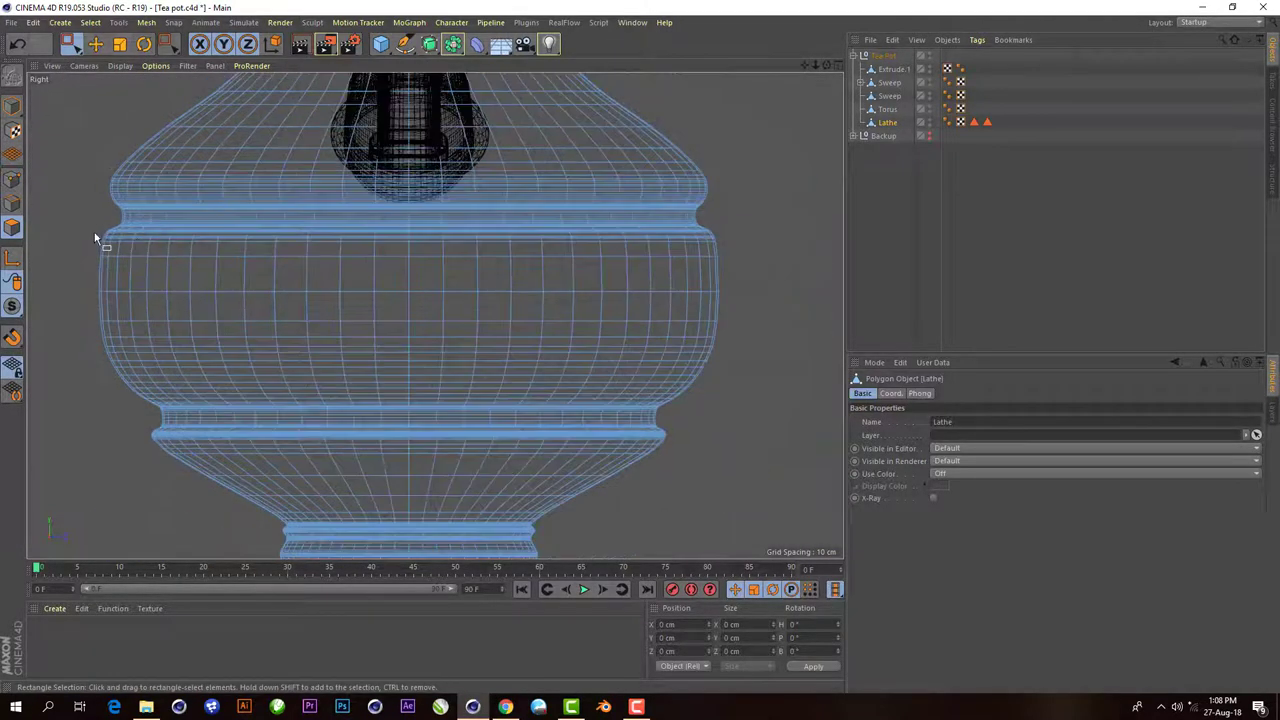
{"action": "mouse_move", "coordinate": [94, 232]}
{"action": "left_mouse_down"}
{"action": "mouse_move", "coordinate": [566, 320]}
{"action": "mouse_move", "coordinate": [748, 408]}
{"action": "mouse_move", "coordinate": [754, 397]}
{"action": "left_mouse_up"}
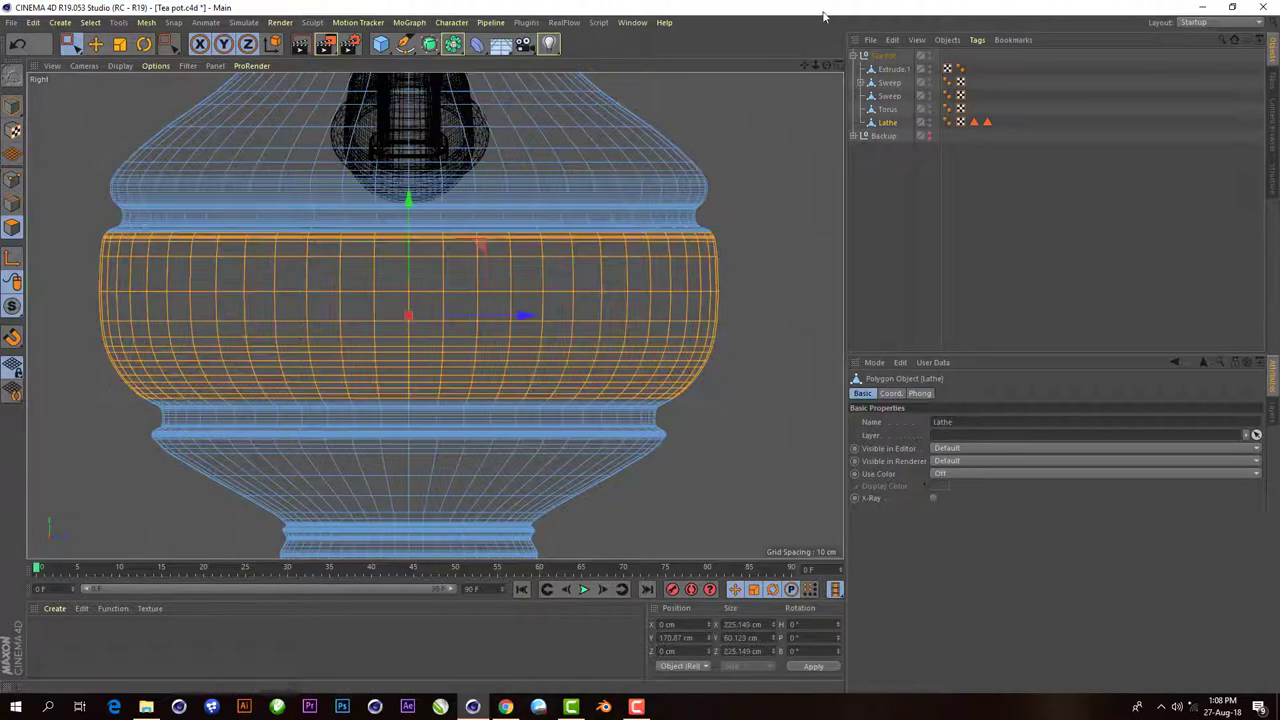
- Store the middle body band as a third Polygon Selection tag and clear the selection
{"action": "middle_click", "coordinate": [755, 100]}
{"action": "middle_click", "coordinate": [428, 72]}
{"action": "scroll", "coordinate": [410, 280], "scroll_direction": "up", "scroll_amount": 3}
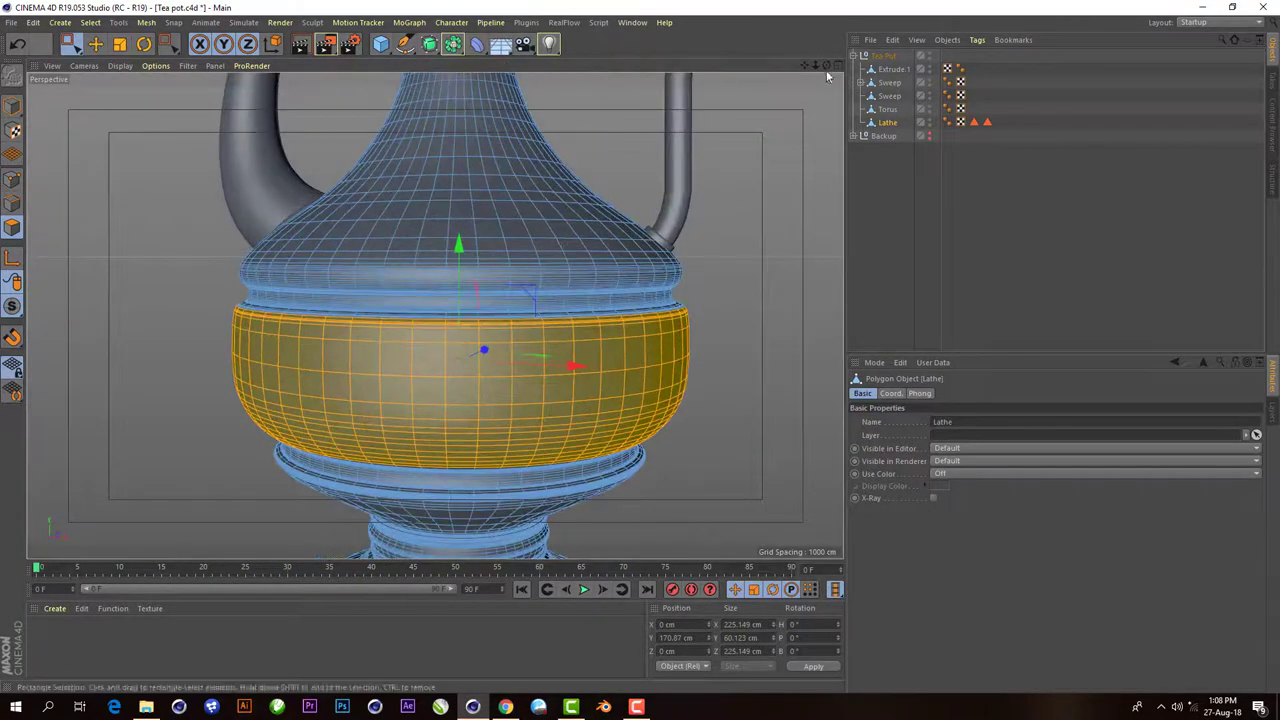
{"action": "scroll", "coordinate": [434, 316], "scroll_direction": "down", "scroll_amount": 2}
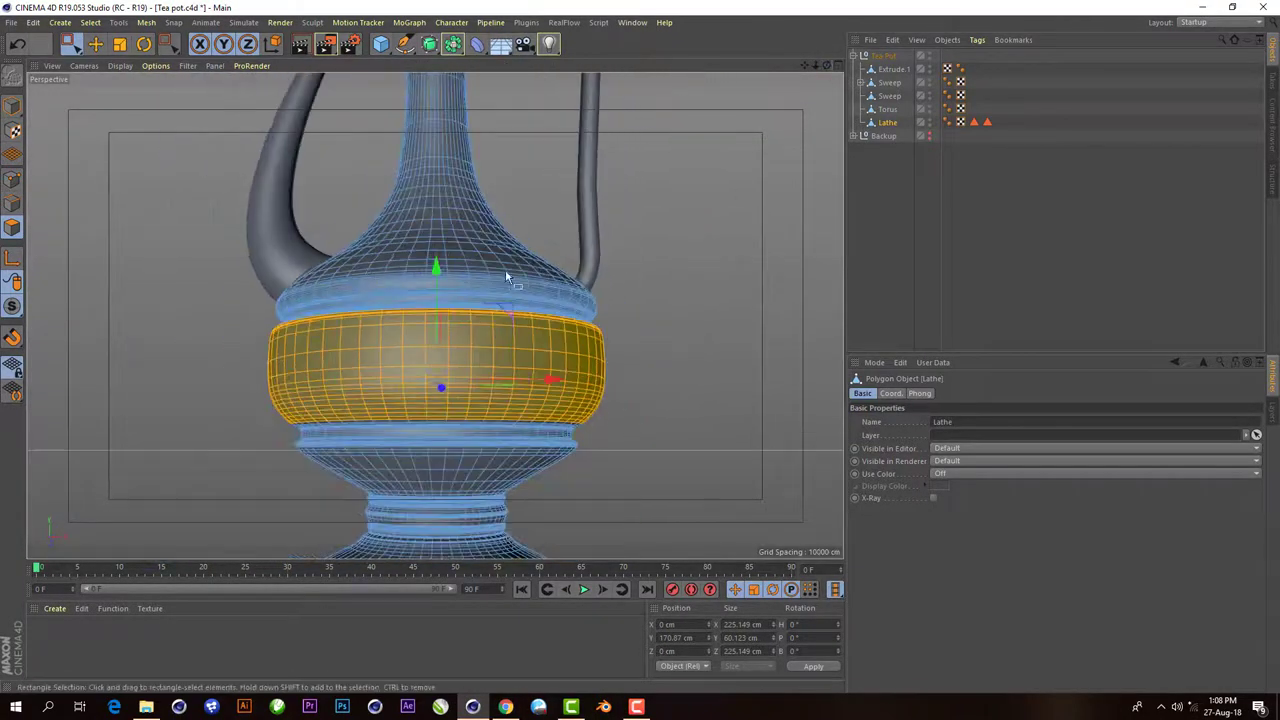
{"action": "left_click", "coordinate": [90, 22]}
{"action": "left_click", "coordinate": [120, 362]}
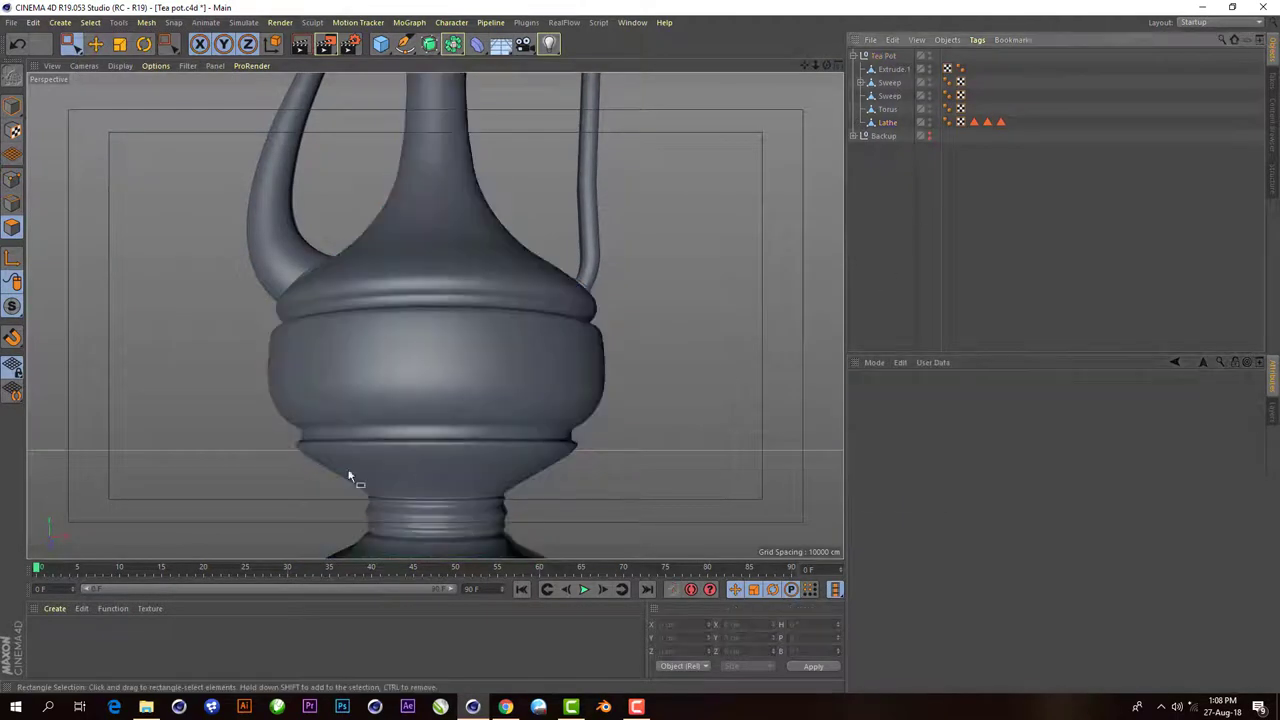
{"action": "scroll", "coordinate": [349, 471], "scroll_direction": "down", "scroll_amount": 4}
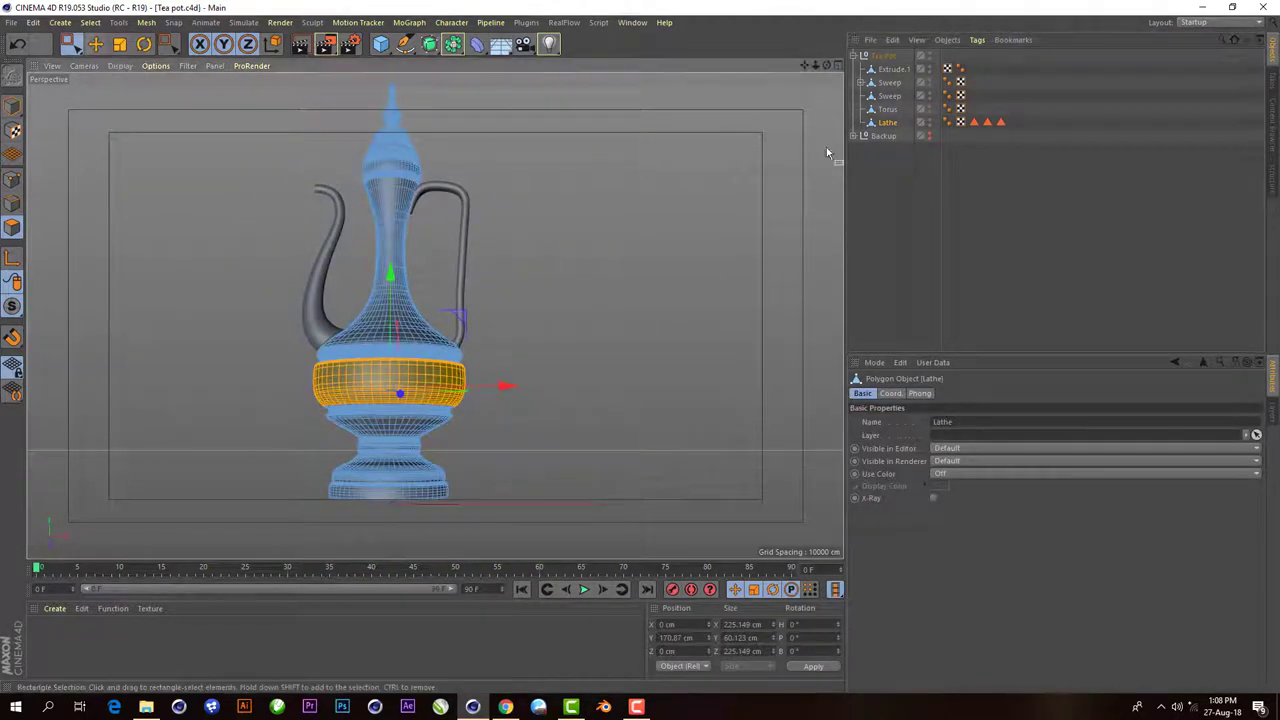
{"action": "left_click", "coordinate": [13, 257]}
- Box-select the whole neck and shoulder polygons in the enlarged Right view
{"action": "left_click", "coordinate": [70, 44]}
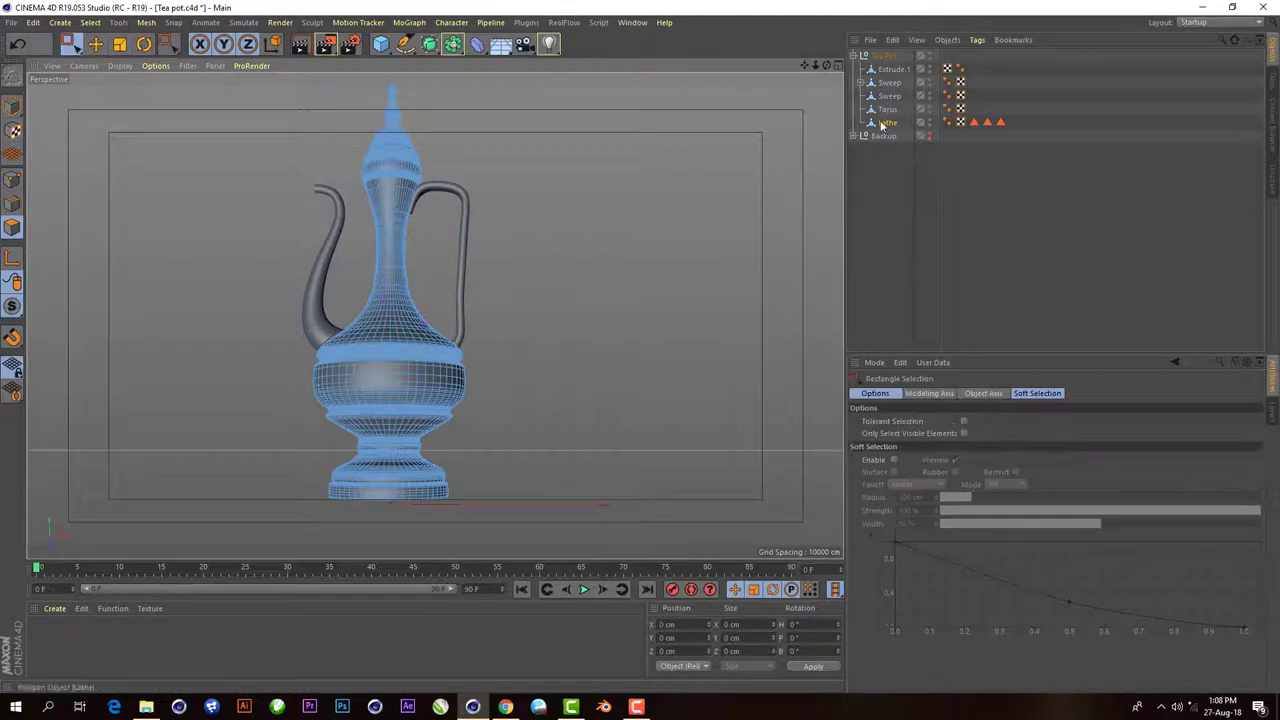
{"action": "key", "text": "F5"}
{"action": "key", "text": "F3"}
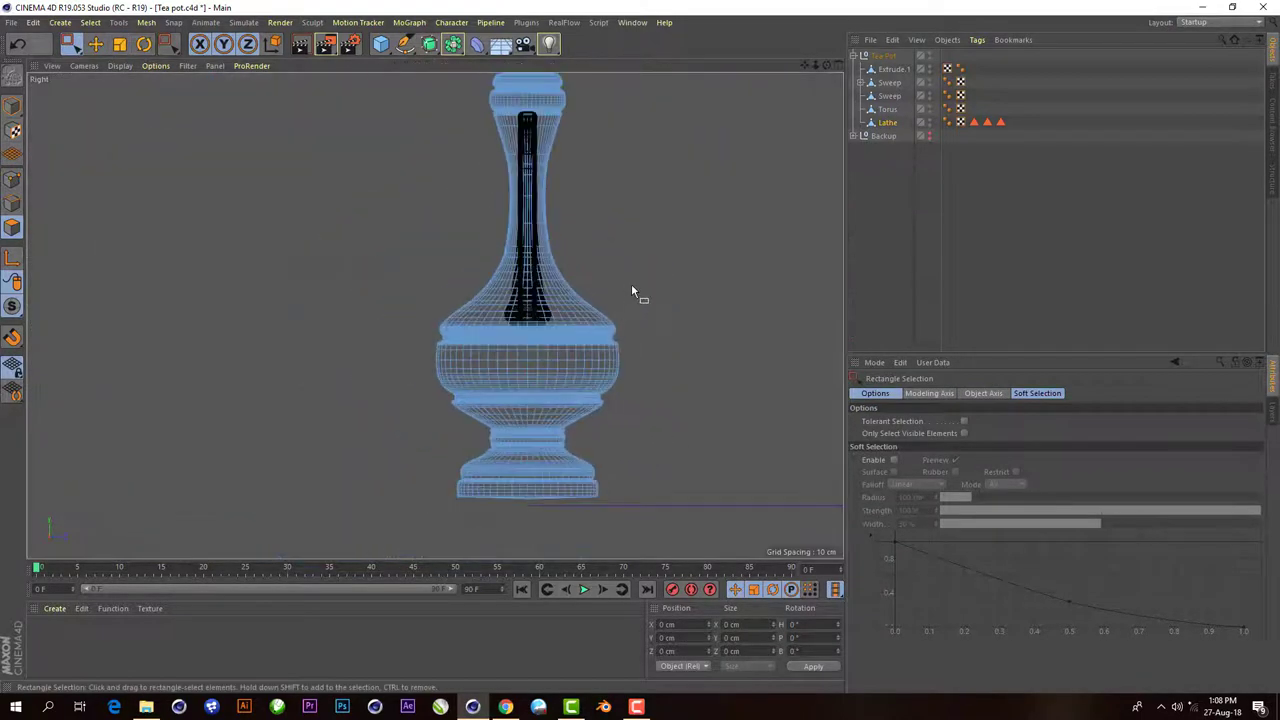
{"action": "scroll", "coordinate": [600, 280], "scroll_direction": "up", "scroll_amount": 2}
{"action": "scroll", "coordinate": [565, 295], "scroll_direction": "up", "scroll_amount": 2}
{"action": "scroll", "coordinate": [460, 165], "scroll_direction": "up", "scroll_amount": 2}
{"action": "scroll", "coordinate": [465, 180], "scroll_direction": "up", "scroll_amount": 2}
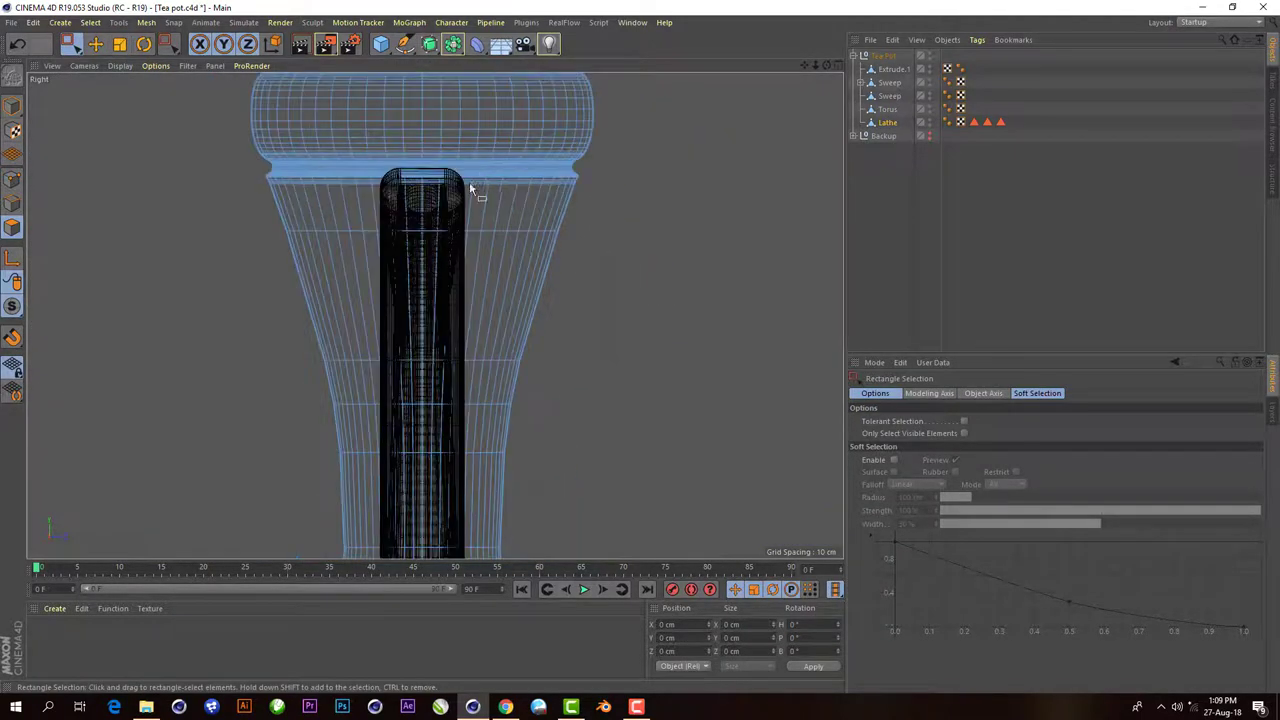
{"action": "scroll", "coordinate": [470, 187], "scroll_direction": "up", "scroll_amount": 2}
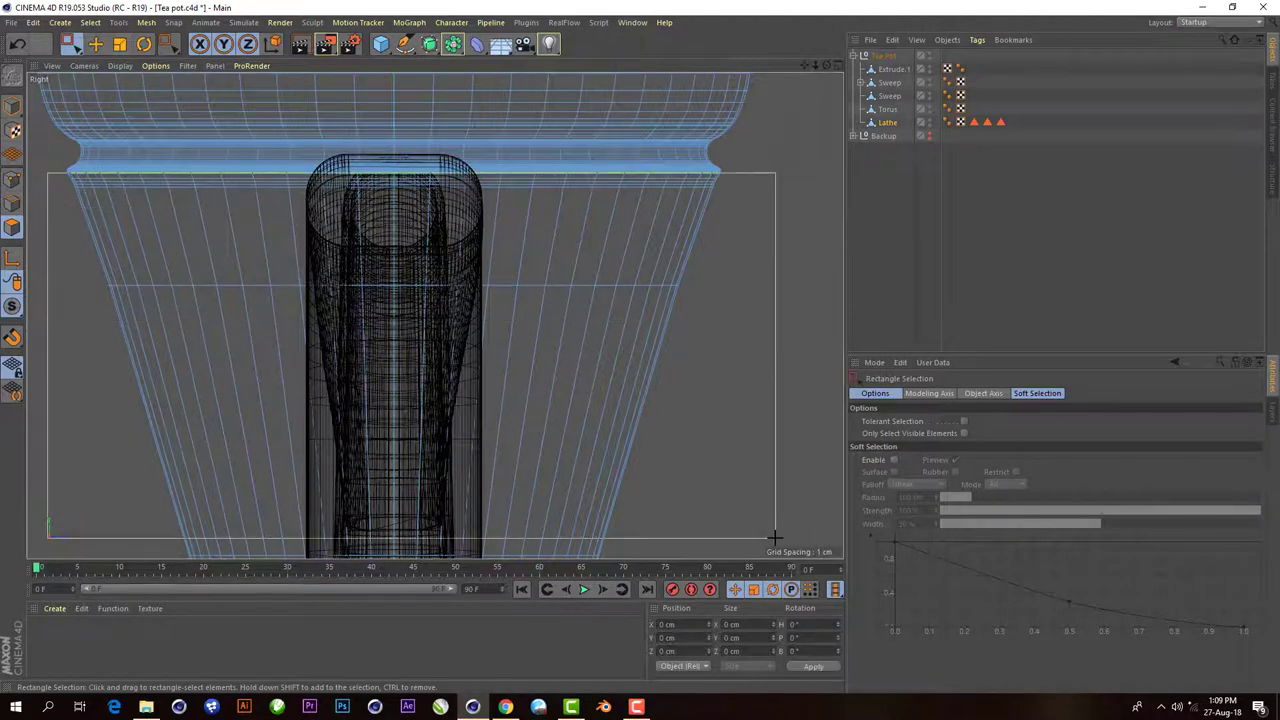
{"action": "left_click_drag", "start_coordinate": [146, 196], "coordinate": [822, 540]}
{"action": "scroll", "coordinate": [580, 160], "scroll_direction": "down", "scroll_amount": 5}
{"action": "scroll", "coordinate": [540, 367], "scroll_direction": "up", "scroll_amount": 3}
{"action": "scroll", "coordinate": [366, 349], "scroll_direction": "up", "scroll_amount": 2}
{"action": "left_click_drag", "start_coordinate": [64, 229], "coordinate": [743, 371]}
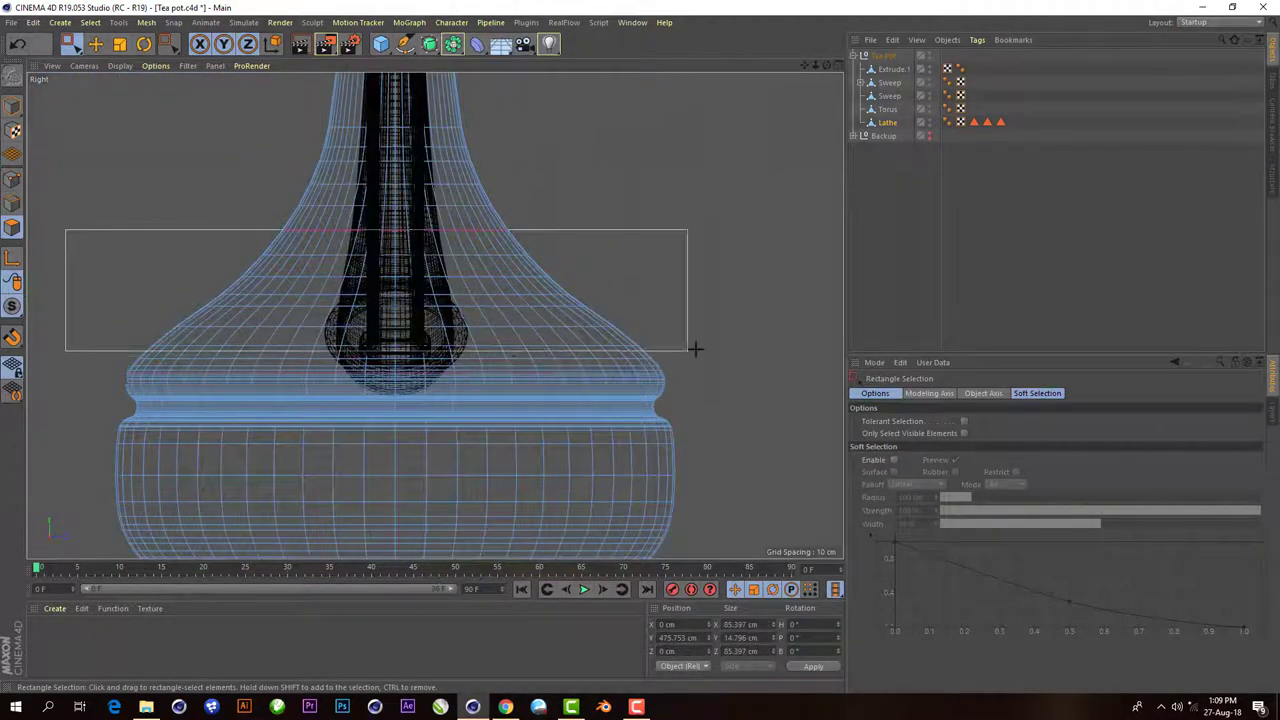
{"action": "scroll", "coordinate": [684, 229], "scroll_direction": "down", "scroll_amount": 5}
{"action": "left_click_drag", "start_coordinate": [409, 143], "coordinate": [657, 309]}
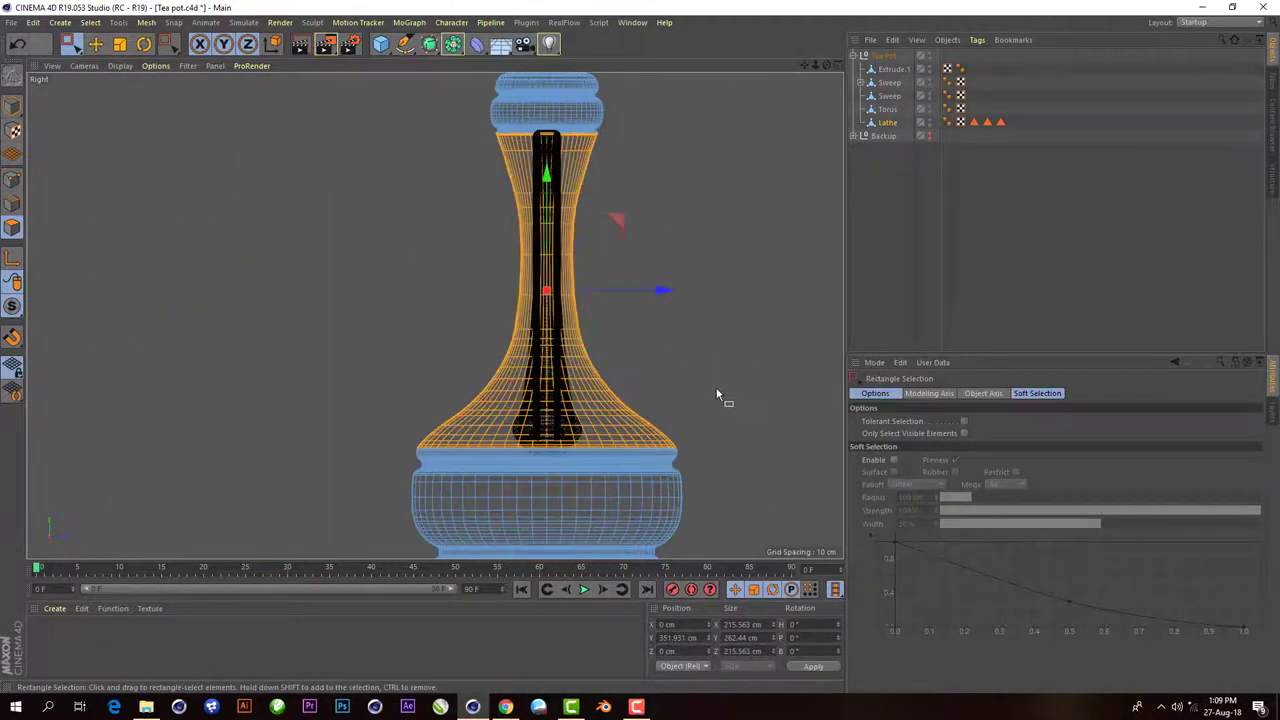
- Store the neck as Polygon Selection tag "4" on Lathe and deselect all polygons
{"action": "left_click", "coordinate": [836, 66]}
{"action": "left_click", "coordinate": [426, 66]}
{"action": "scroll", "coordinate": [434, 257], "scroll_direction": "up", "scroll_amount": 2}
{"action": "scroll", "coordinate": [434, 257], "scroll_direction": "up", "scroll_amount": 2}
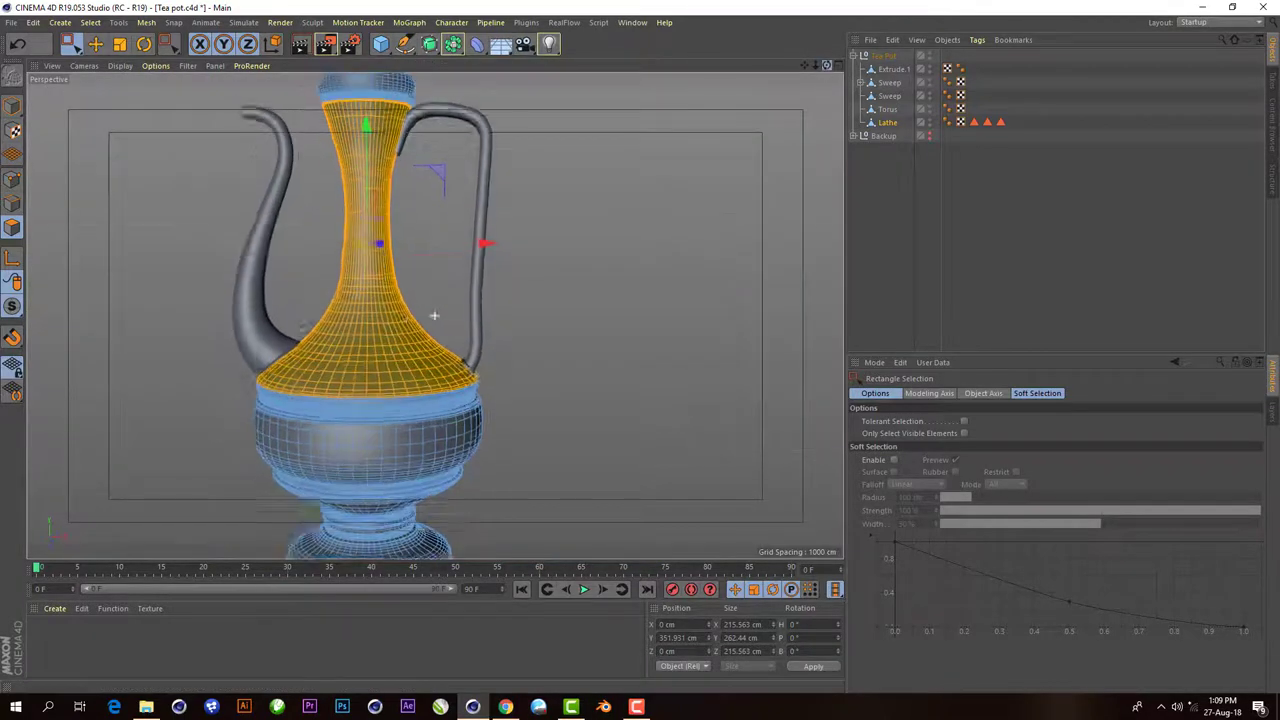
{"action": "scroll", "coordinate": [393, 360], "scroll_direction": "up", "scroll_amount": 2}
{"action": "scroll", "coordinate": [395, 153], "scroll_direction": "down", "scroll_amount": 2}
{"action": "scroll", "coordinate": [395, 150], "scroll_direction": "up", "scroll_amount": 3}
{"action": "scroll", "coordinate": [393, 140], "scroll_direction": "up", "scroll_amount": 1}
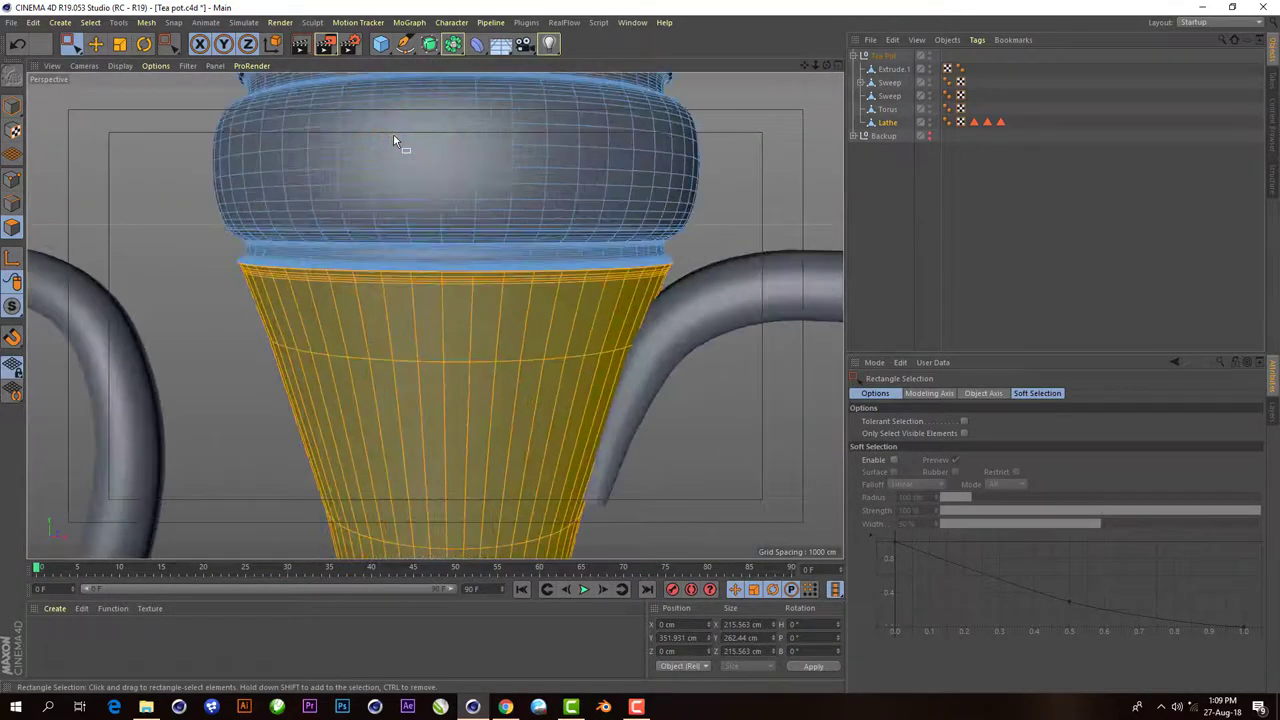
{"action": "scroll", "coordinate": [393, 140], "scroll_direction": "down", "scroll_amount": 3}
{"action": "scroll", "coordinate": [390, 170], "scroll_direction": "up", "scroll_amount": 3}
{"action": "scroll", "coordinate": [385, 181], "scroll_direction": "down", "scroll_amount": 5}
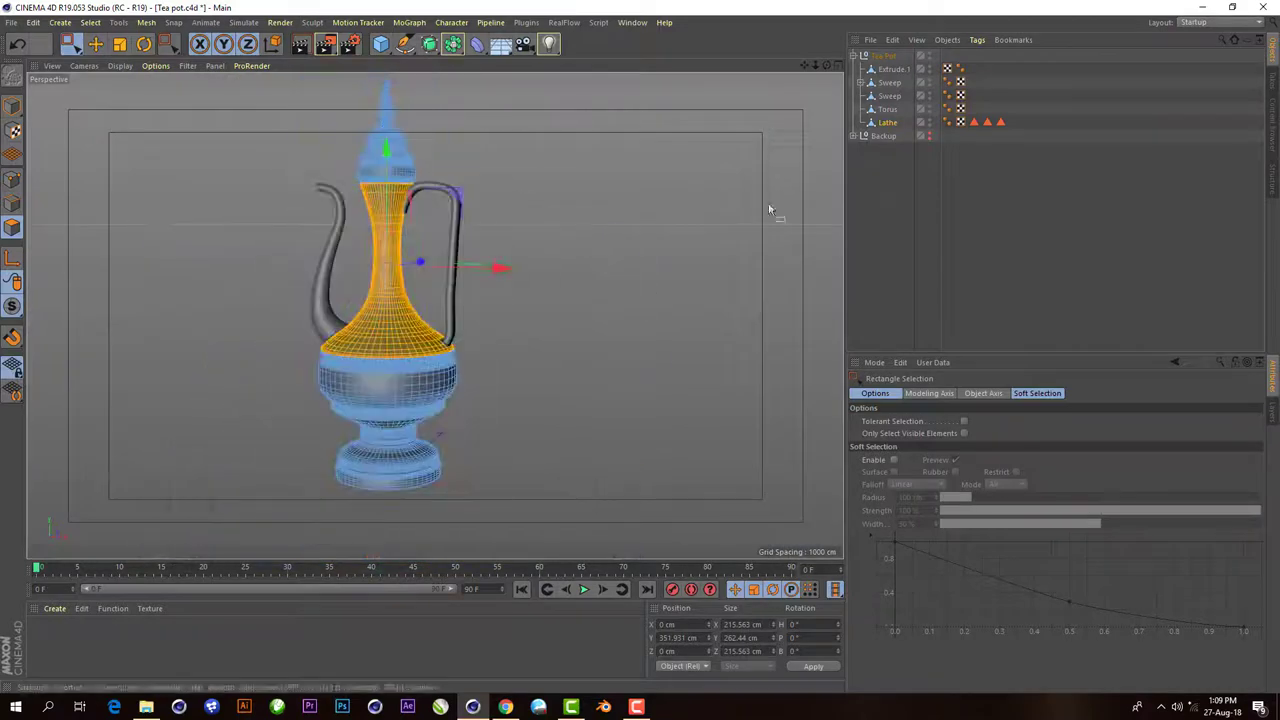
{"action": "left_click", "coordinate": [90, 22]}
{"action": "left_click", "coordinate": [110, 360]}
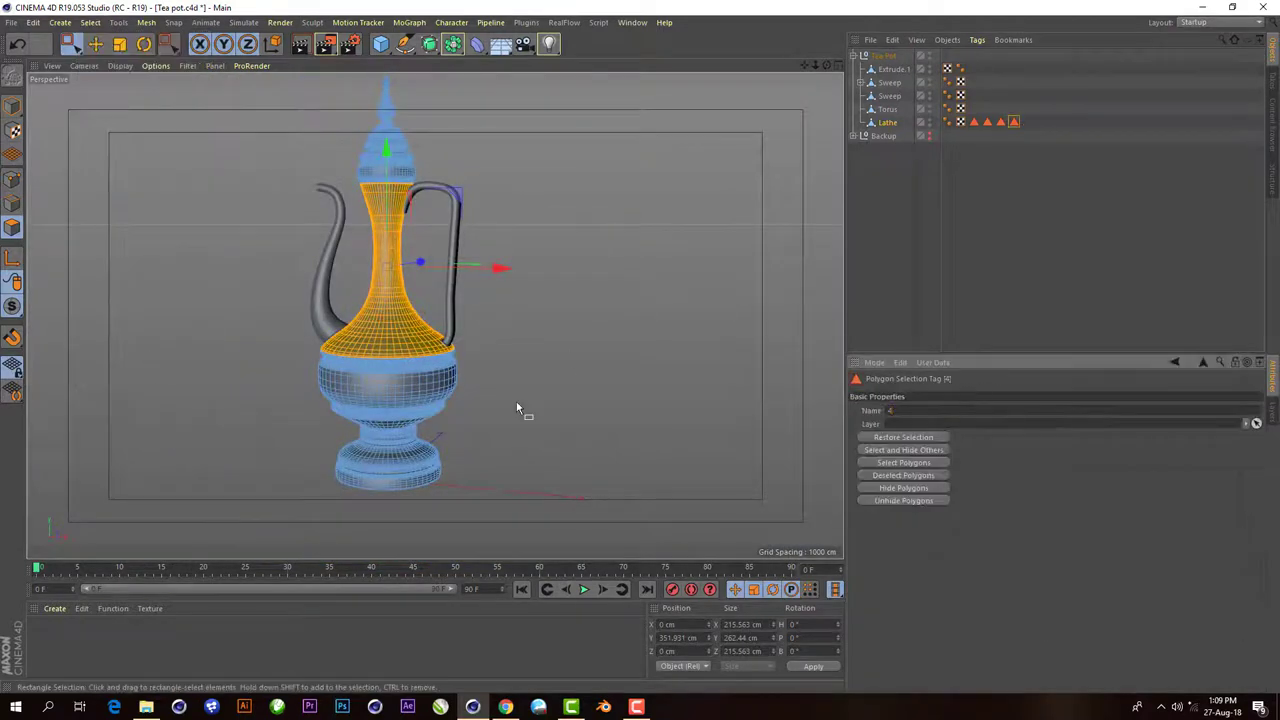
{"action": "left_click", "coordinate": [887, 122]}
{"action": "key", "text": "ctrl+shift+a"}
- In Right view, box-select the lid's lower bulge, ring above, and lower half of upper bulge
{"action": "key", "text": "t"}
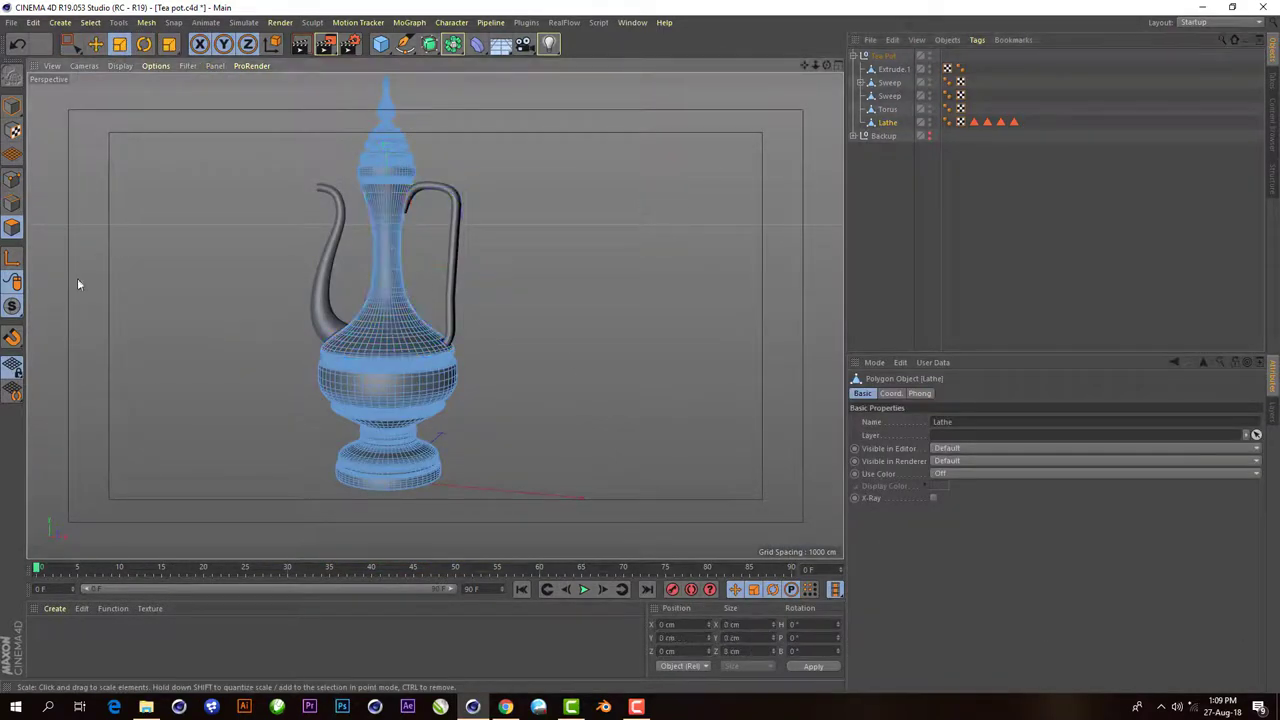
{"action": "middle_click", "coordinate": [416, 254]}
{"action": "middle_click", "coordinate": [427, 316]}
{"action": "scroll", "coordinate": [555, 252], "scroll_direction": "down", "scroll_amount": 2}
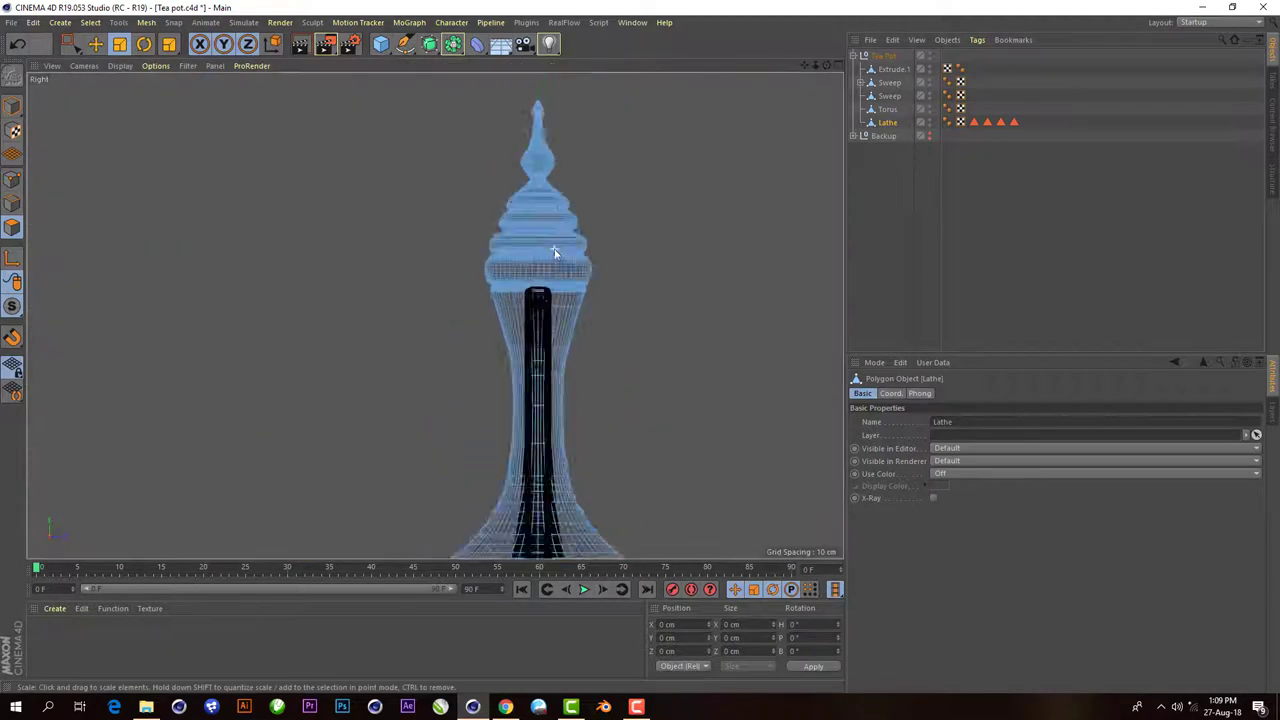
{"action": "scroll", "coordinate": [555, 252], "scroll_direction": "up", "scroll_amount": 3}
{"action": "key", "text": "0"}
{"action": "scroll", "coordinate": [405, 302], "scroll_direction": "up", "scroll_amount": 1}
{"action": "scroll", "coordinate": [405, 302], "scroll_direction": "up", "scroll_amount": 2}
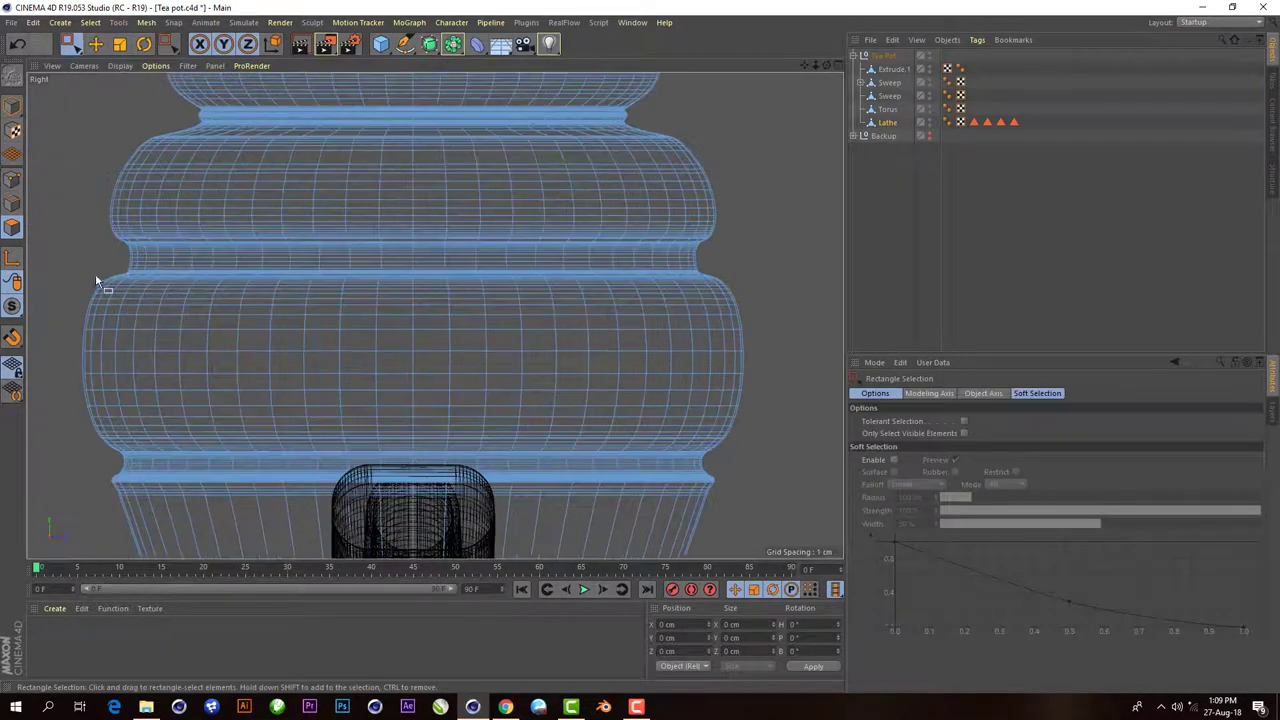
{"action": "left_click_drag", "start_coordinate": [303, 387], "coordinate": [808, 455]}
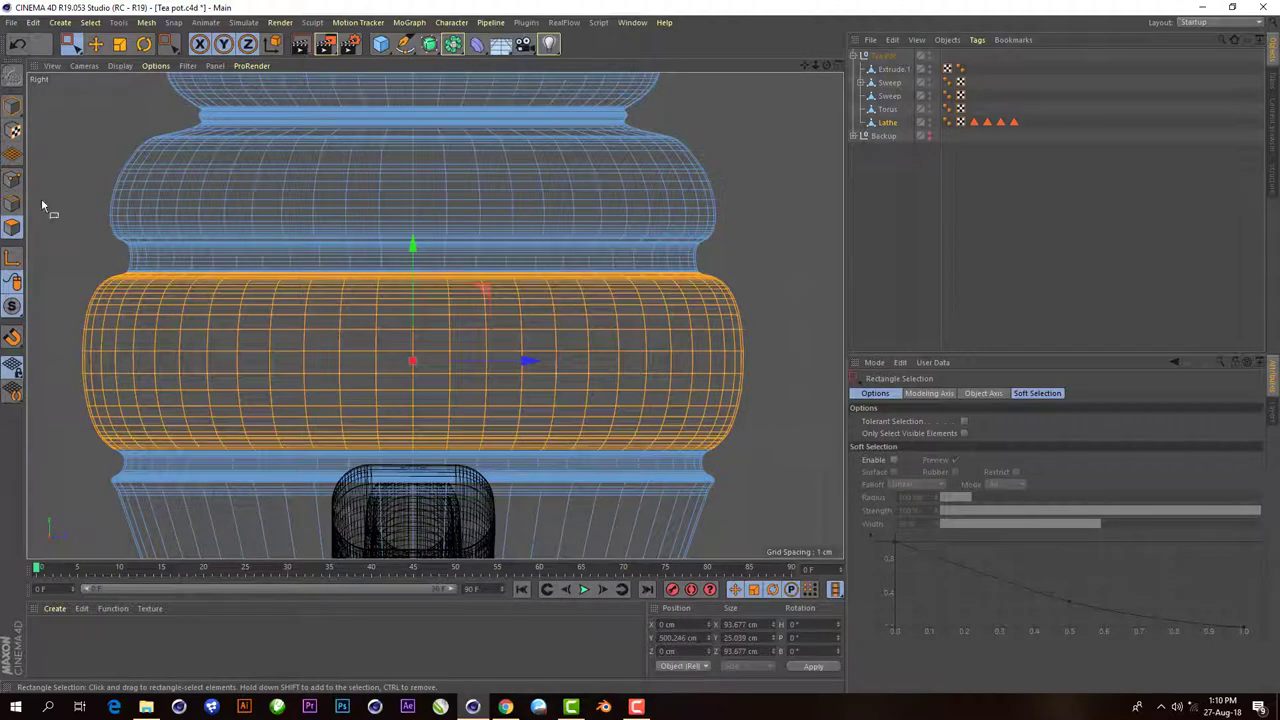
{"action": "left_click_drag", "start_coordinate": [41, 198], "coordinate": [818, 276], "text": "shift"}
{"action": "left_click_drag", "start_coordinate": [55, 148], "coordinate": [764, 274], "text": "shift"}
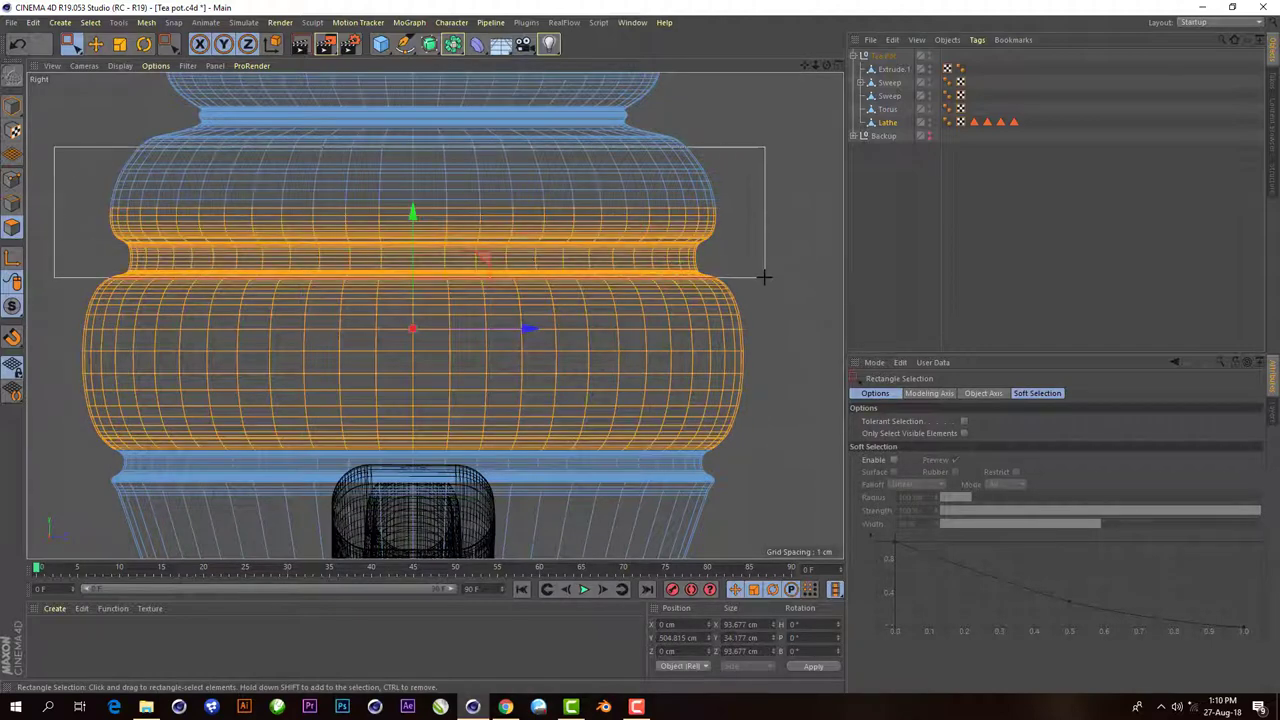
- Store the lid band as Polygon Selection tag "5" and clear the selection
{"action": "left_click", "coordinate": [838, 64]}
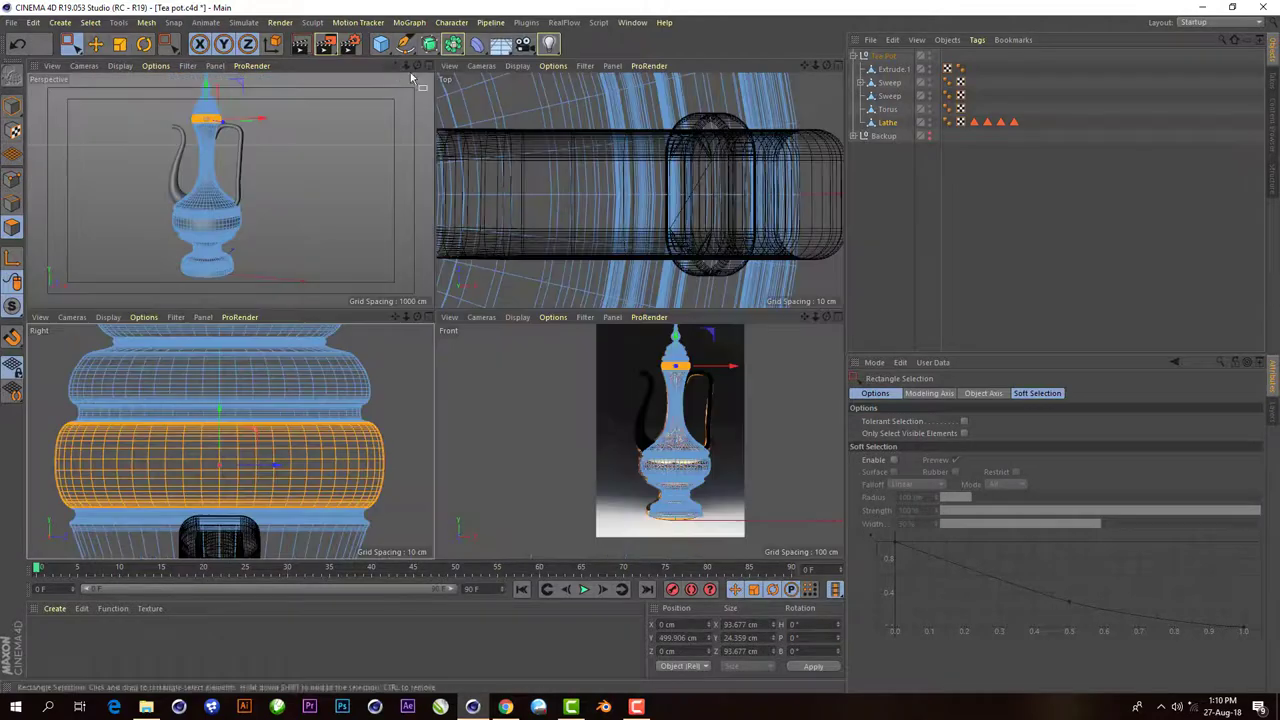
{"action": "left_click", "coordinate": [410, 70]}
{"action": "scroll", "coordinate": [395, 163], "scroll_direction": "up", "scroll_amount": 5}
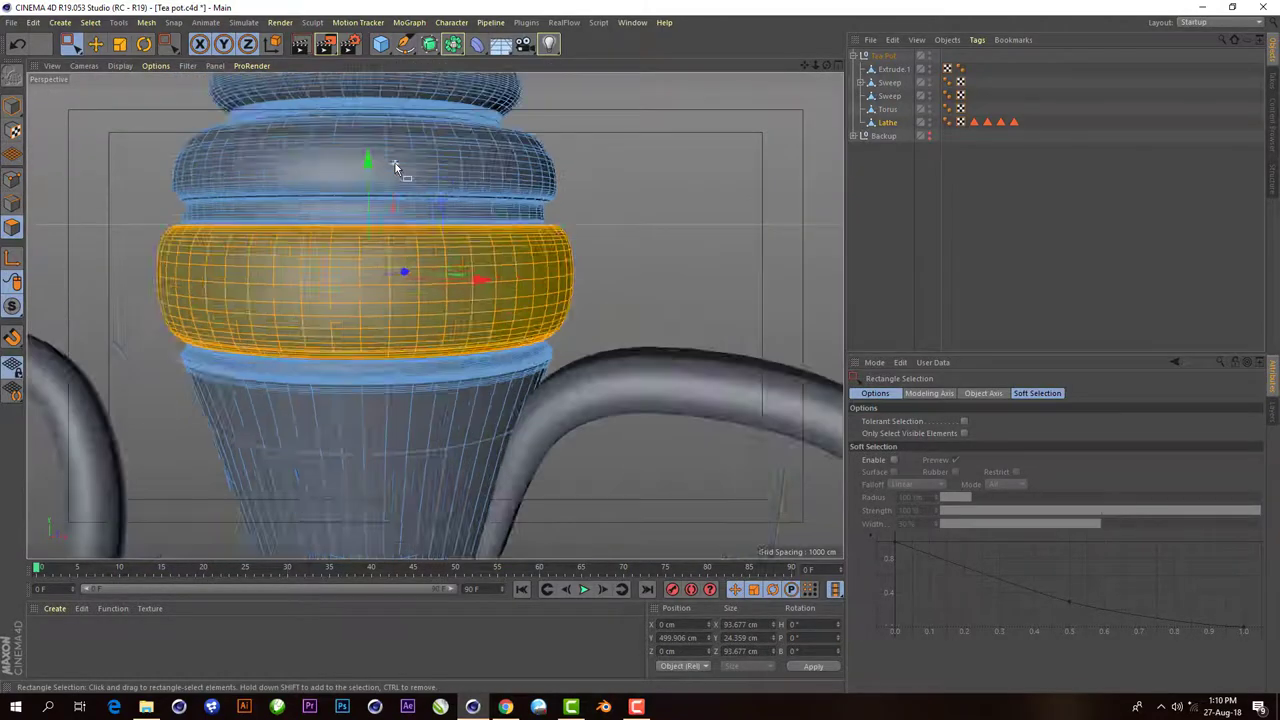
{"action": "left_click", "coordinate": [90, 22]}
{"action": "left_click", "coordinate": [130, 359]}
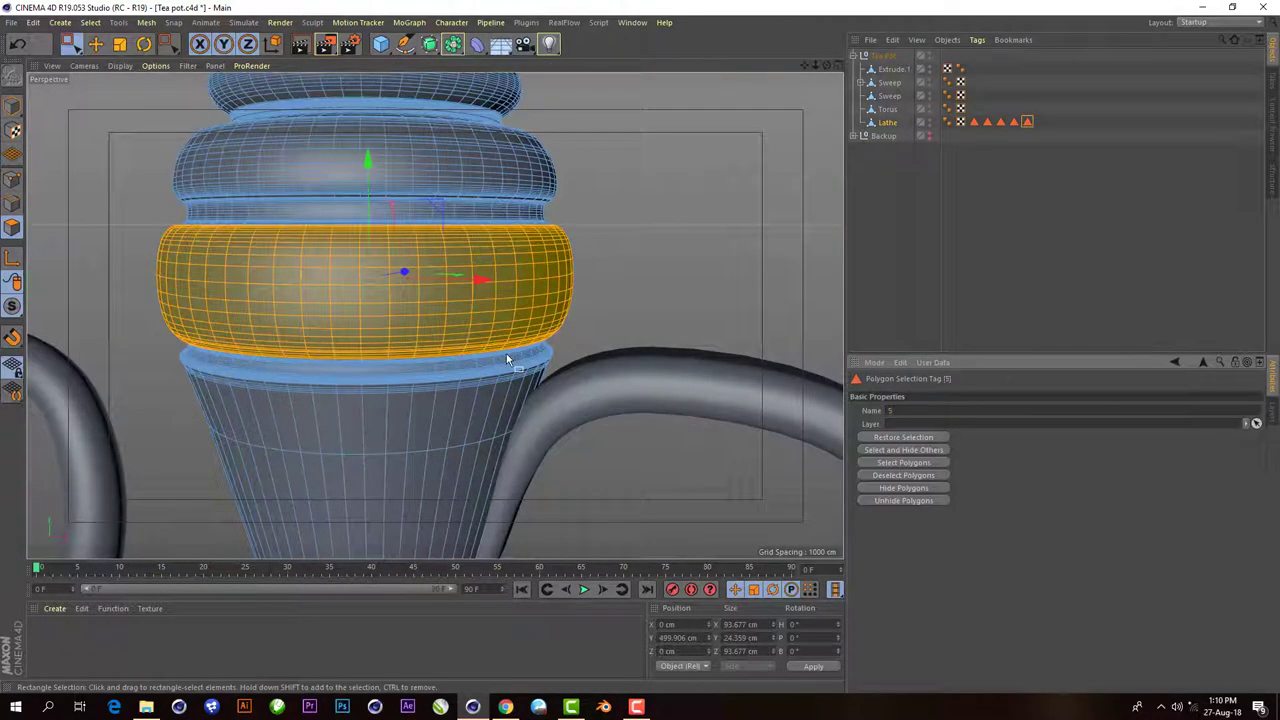
{"action": "left_click", "coordinate": [885, 122]}
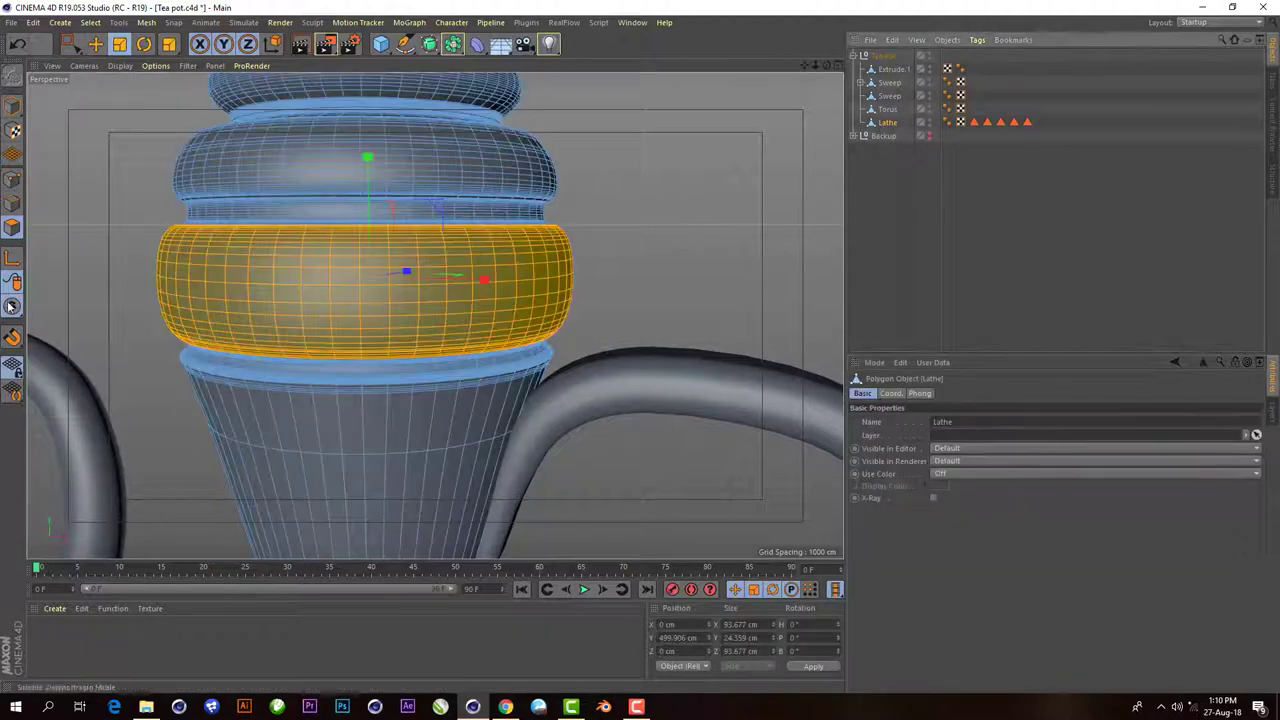
{"action": "left_click", "coordinate": [608, 246]}
{"action": "scroll", "coordinate": [608, 246], "scroll_direction": "down", "scroll_amount": 3}
{"action": "middle_click", "coordinate": [480, 300]}
- Box-select the lid's middle tier polygons in the enlarged Right view
{"action": "middle_click", "coordinate": [430, 318]}
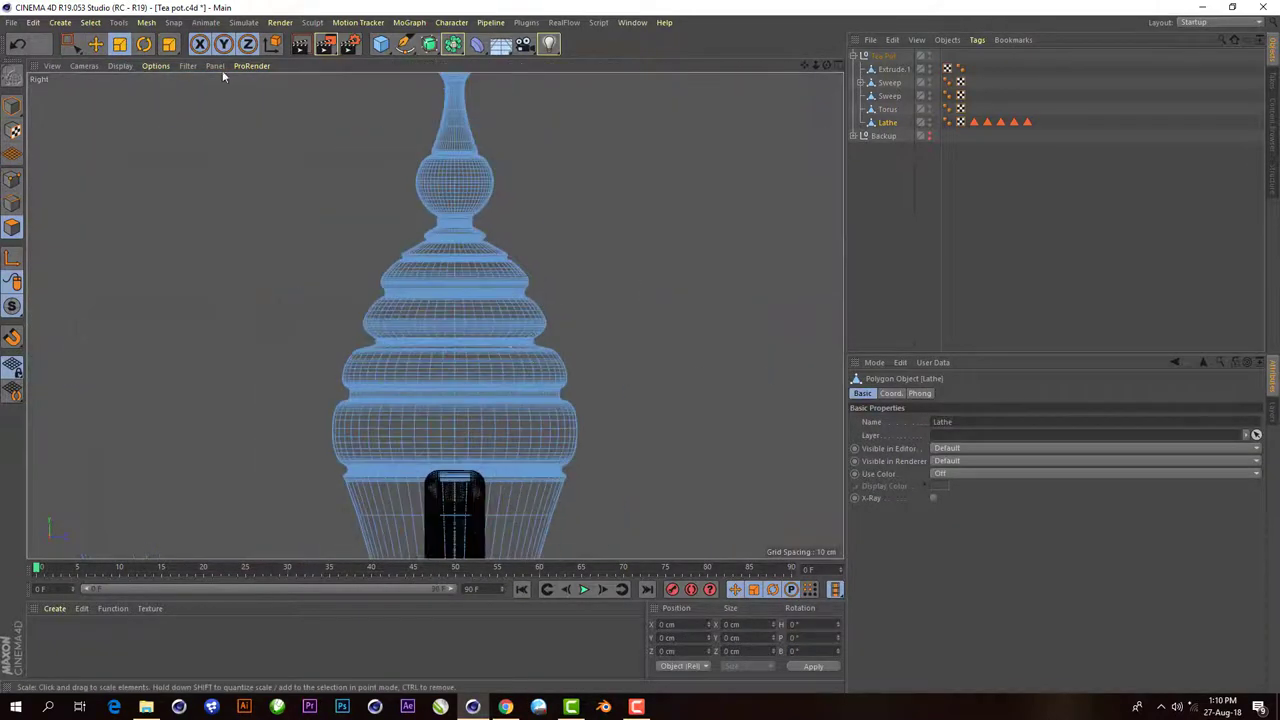
{"action": "key", "text": "0"}
{"action": "scroll", "coordinate": [530, 360], "scroll_direction": "up", "scroll_amount": 3}
{"action": "scroll", "coordinate": [320, 337], "scroll_direction": "up", "scroll_amount": 2}
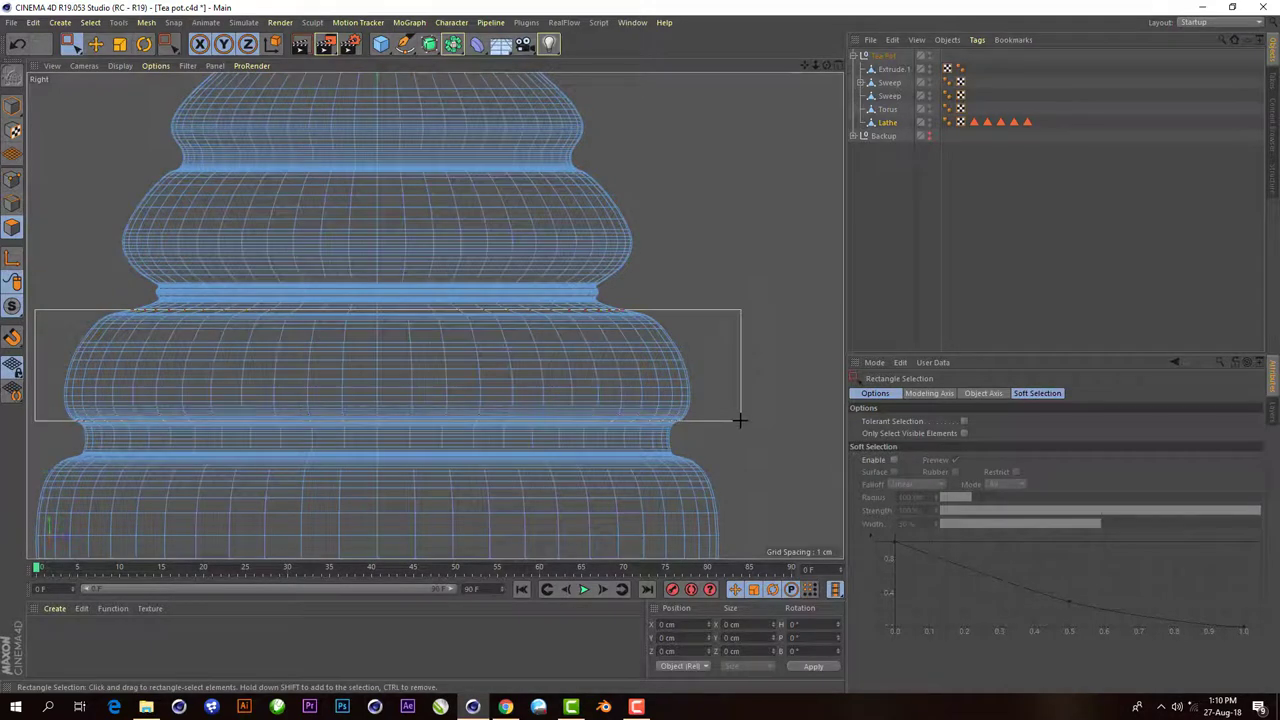
{"action": "left_click_drag", "start_coordinate": [218, 390], "coordinate": [737, 420]}
{"action": "scroll", "coordinate": [184, 242], "scroll_direction": "up", "scroll_amount": 3}
{"action": "scroll", "coordinate": [169, 288], "scroll_direction": "down", "scroll_amount": 5}
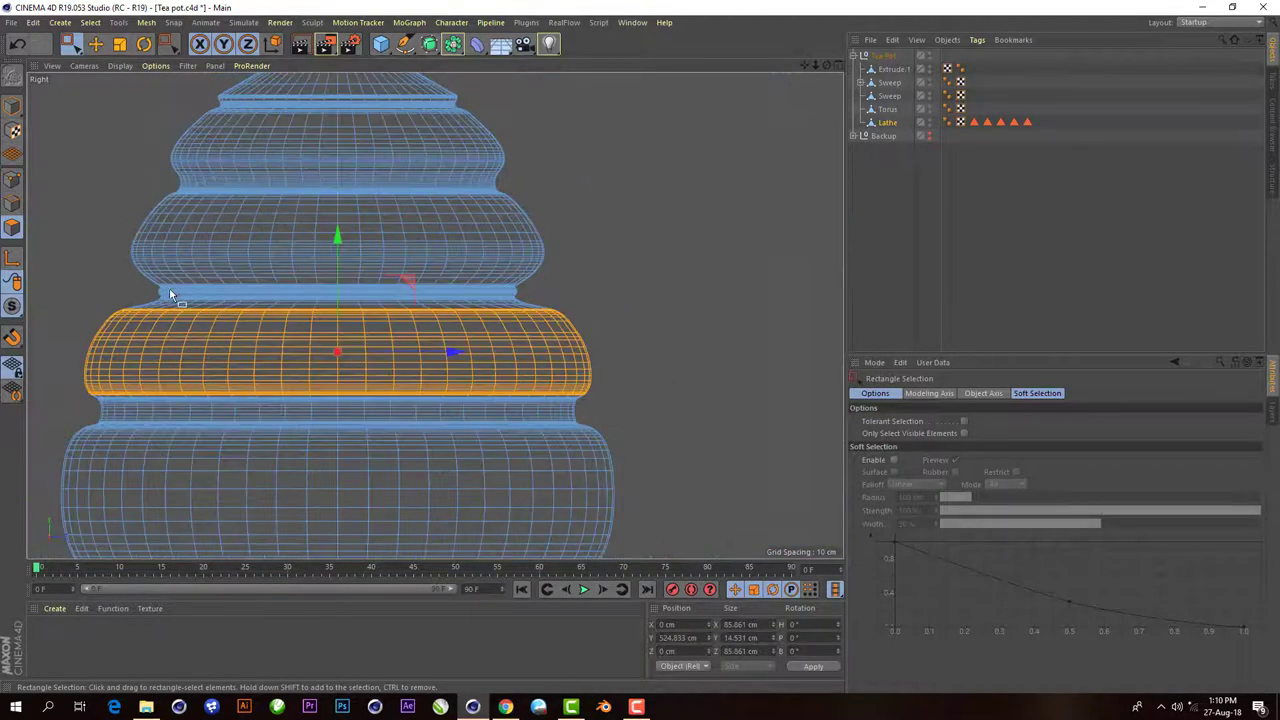
- Store the tier as Polygon Selection tag "6", then clear the selection
{"action": "left_click", "coordinate": [839, 66]}
{"action": "left_click", "coordinate": [428, 66]}
{"action": "scroll", "coordinate": [500, 223], "scroll_direction": "up", "scroll_amount": 2}
{"action": "scroll", "coordinate": [474, 300], "scroll_direction": "up", "scroll_amount": 3}
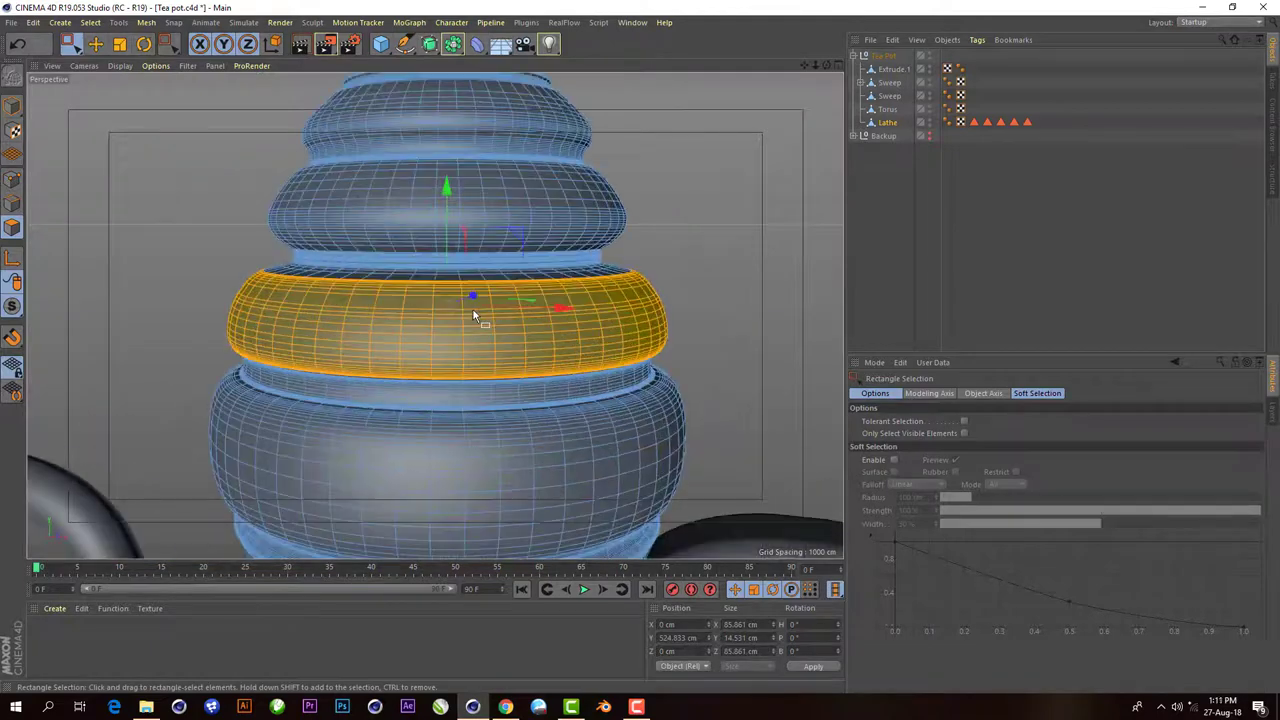
{"action": "scroll", "coordinate": [474, 314], "scroll_direction": "up", "scroll_amount": 1}
{"action": "scroll", "coordinate": [485, 295], "scroll_direction": "up", "scroll_amount": 1}
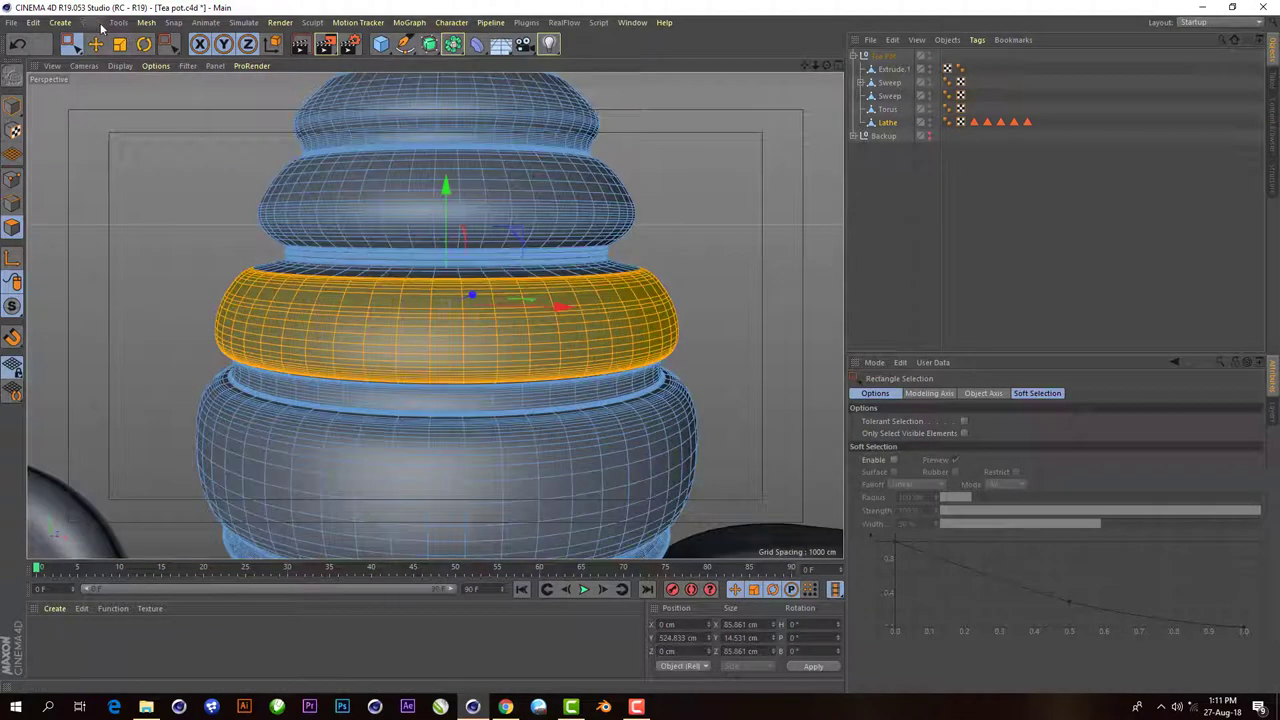
{"action": "left_click", "coordinate": [101, 26]}
{"action": "left_click", "coordinate": [118, 361]}
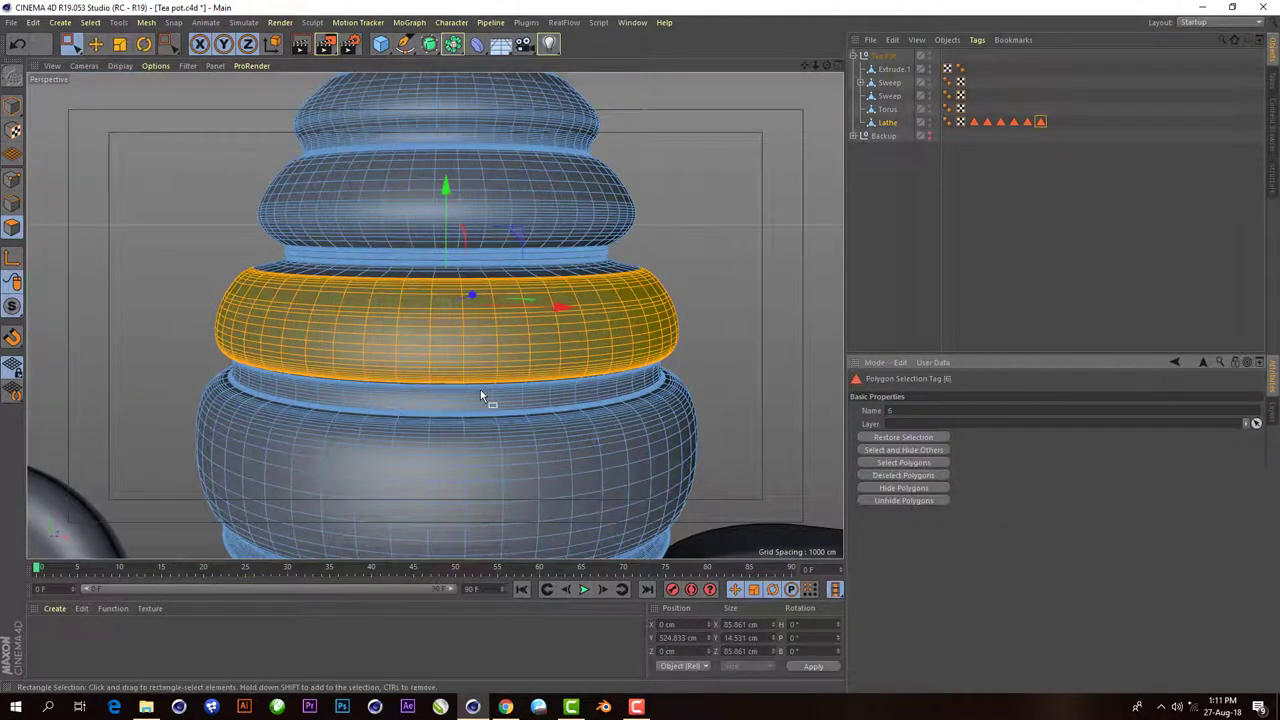
{"action": "left_click", "coordinate": [119, 44]}
{"action": "left_click", "coordinate": [672, 243]}
{"action": "left_click", "coordinate": [70, 44]}
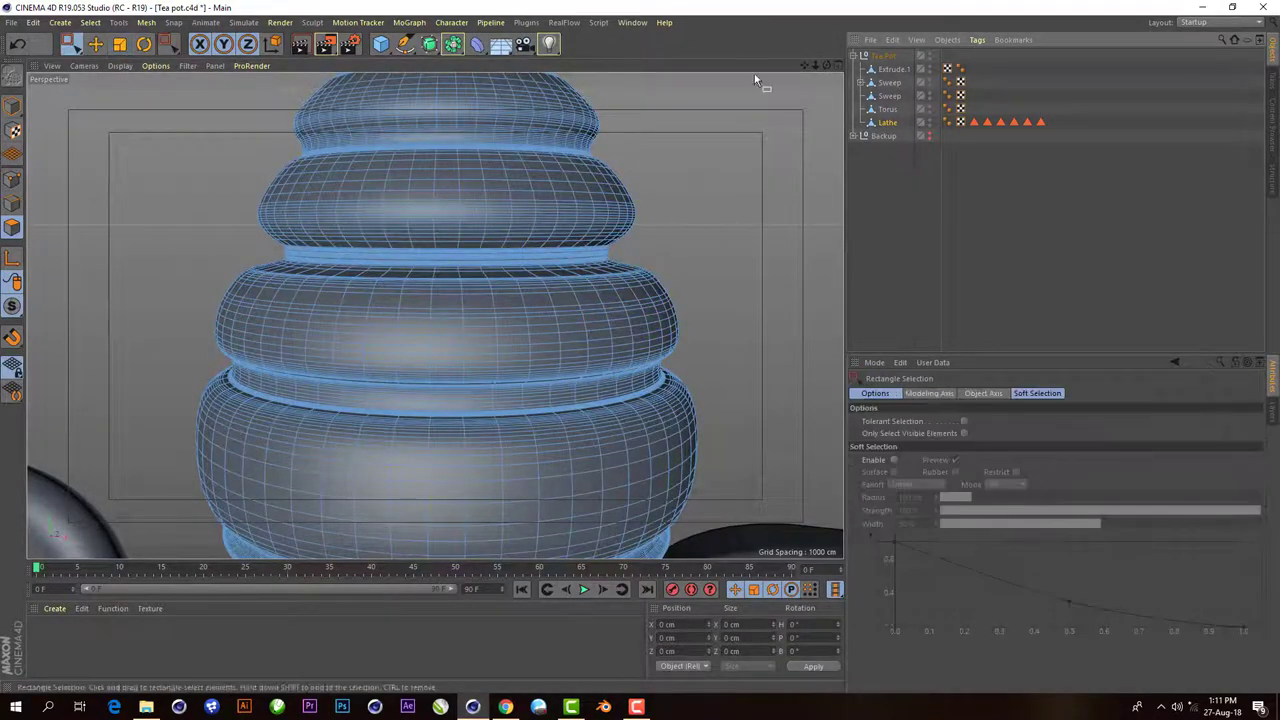
- Box-select the lid's middle ring polygons in the enlarged Right view
{"action": "scroll", "coordinate": [502, 292], "scroll_direction": "down", "scroll_amount": 3}
{"action": "left_click", "coordinate": [841, 64]}
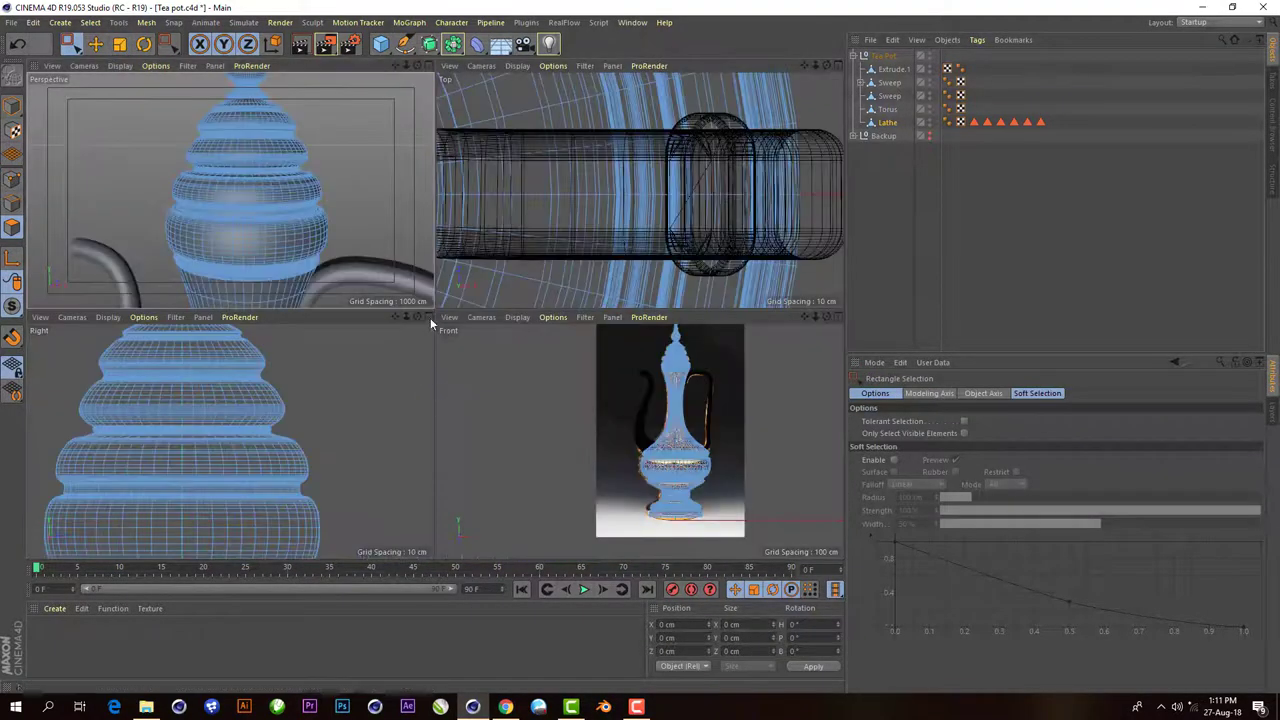
{"action": "left_click", "coordinate": [430, 317]}
{"action": "scroll", "coordinate": [440, 360], "scroll_direction": "down", "scroll_amount": 3}
{"action": "scroll", "coordinate": [389, 300], "scroll_direction": "up", "scroll_amount": 2}
{"action": "scroll", "coordinate": [389, 300], "scroll_direction": "down", "scroll_amount": 3}
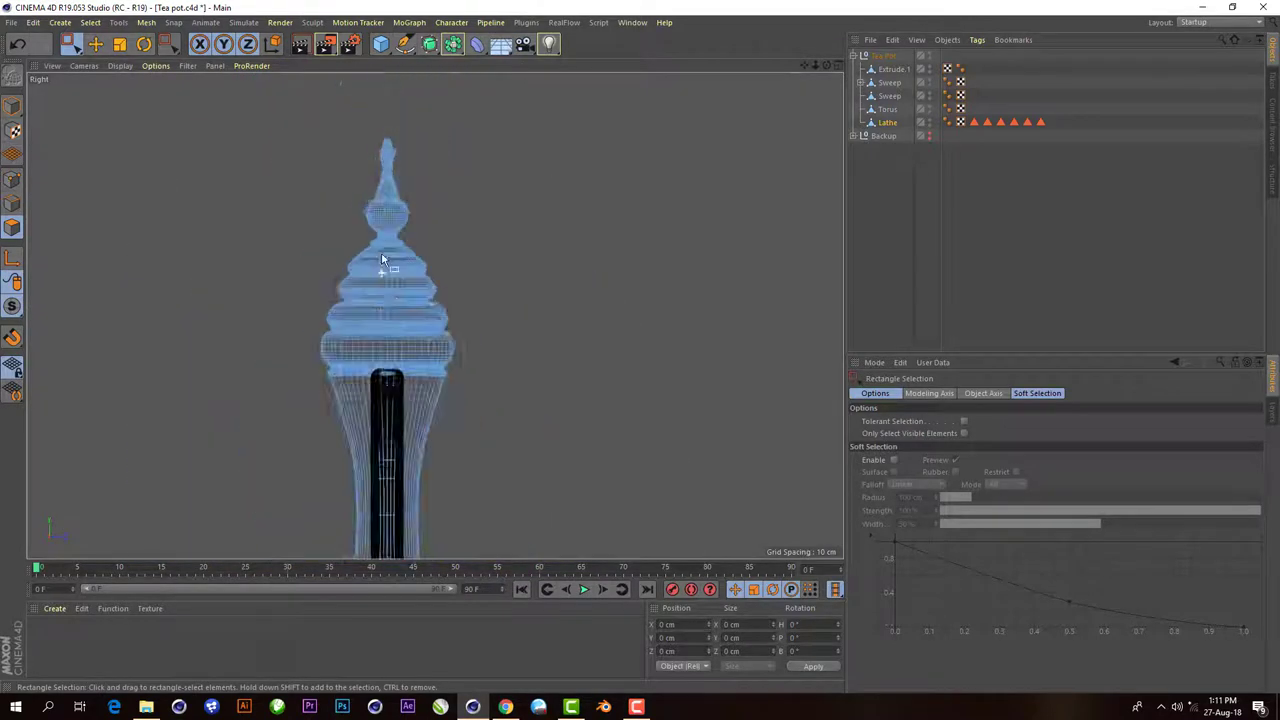
{"action": "scroll", "coordinate": [395, 532], "scroll_direction": "down", "scroll_amount": 1}
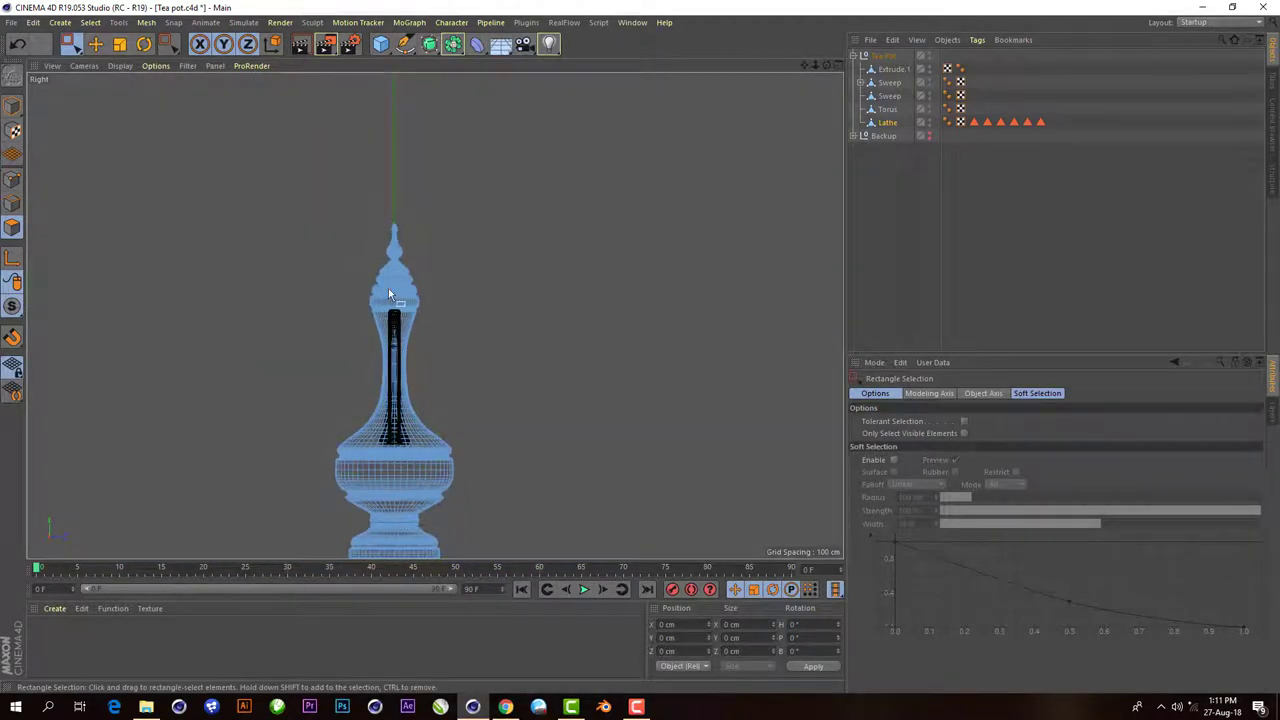
{"action": "scroll", "coordinate": [390, 295], "scroll_direction": "up", "scroll_amount": 2}
{"action": "scroll", "coordinate": [417, 198], "scroll_direction": "up", "scroll_amount": 2}
{"action": "scroll", "coordinate": [410, 225], "scroll_direction": "up", "scroll_amount": 3}
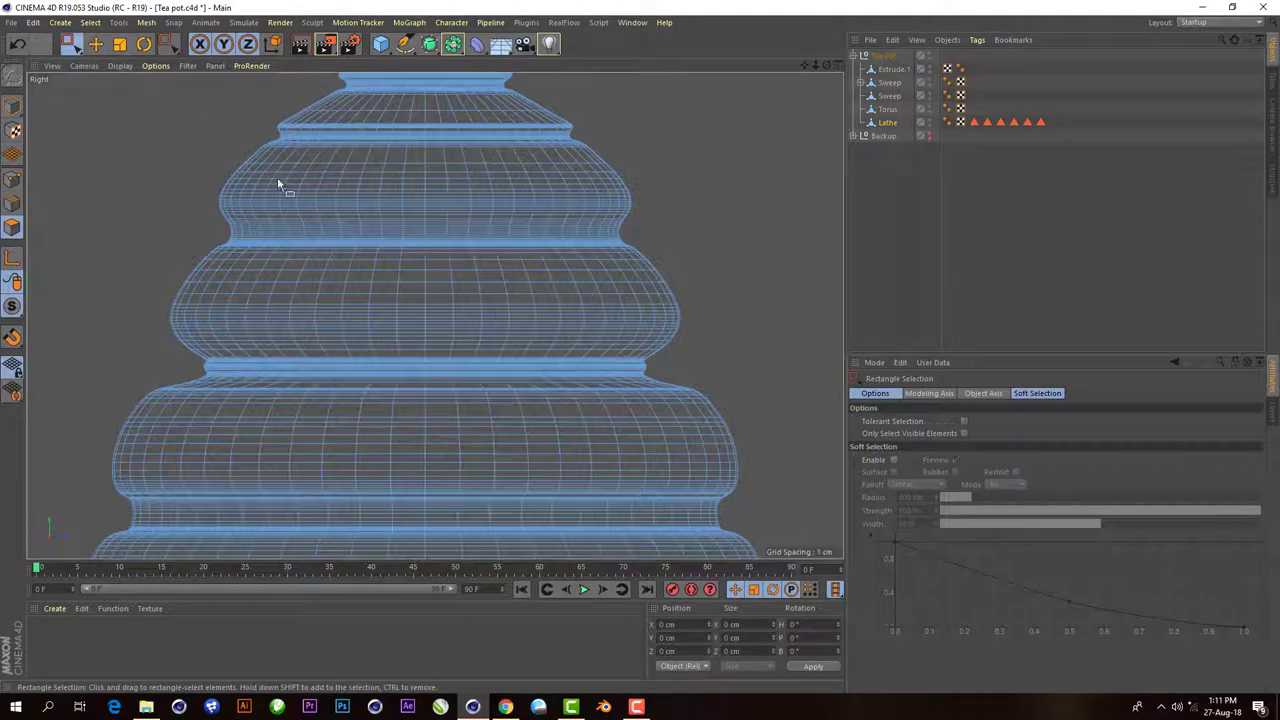
{"action": "scroll", "coordinate": [152, 262], "scroll_direction": "up", "scroll_amount": 2}
{"action": "left_click_drag", "start_coordinate": [460, 307], "coordinate": [777, 375]}
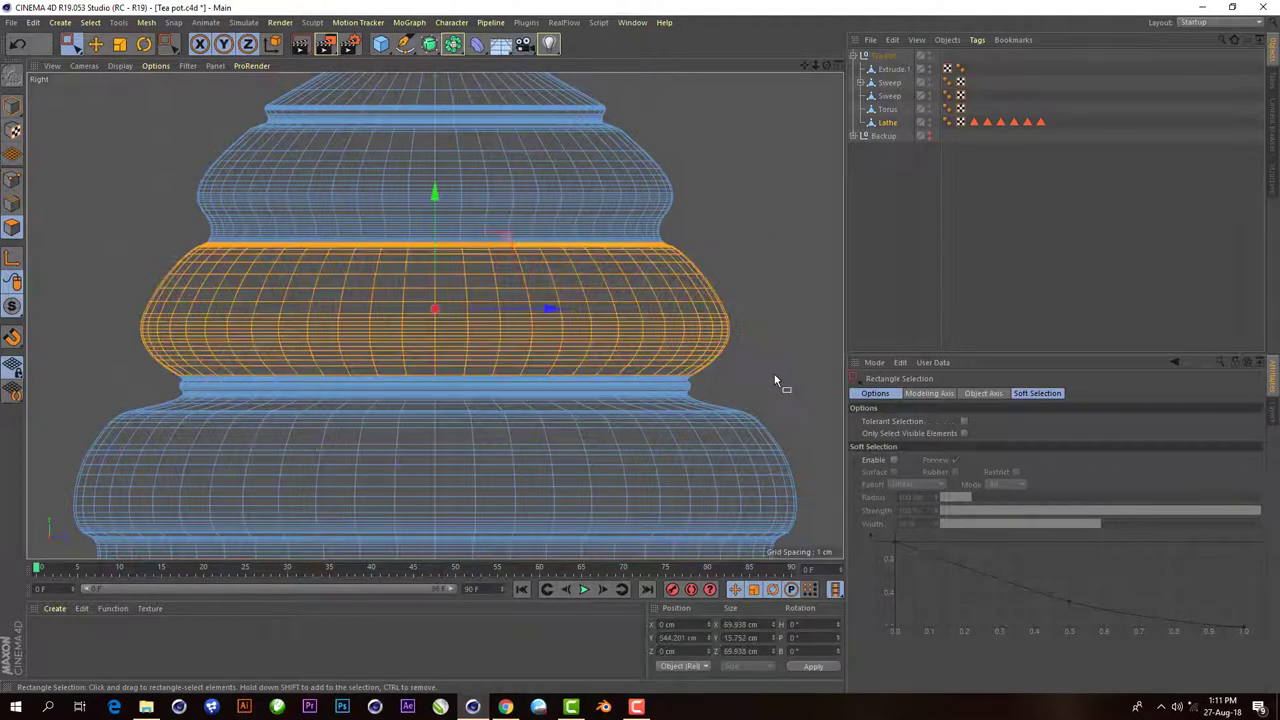
{"action": "scroll", "coordinate": [411, 181], "scroll_direction": "up", "scroll_amount": 2}
{"action": "left_click_drag", "start_coordinate": [47, 172], "coordinate": [794, 257]}
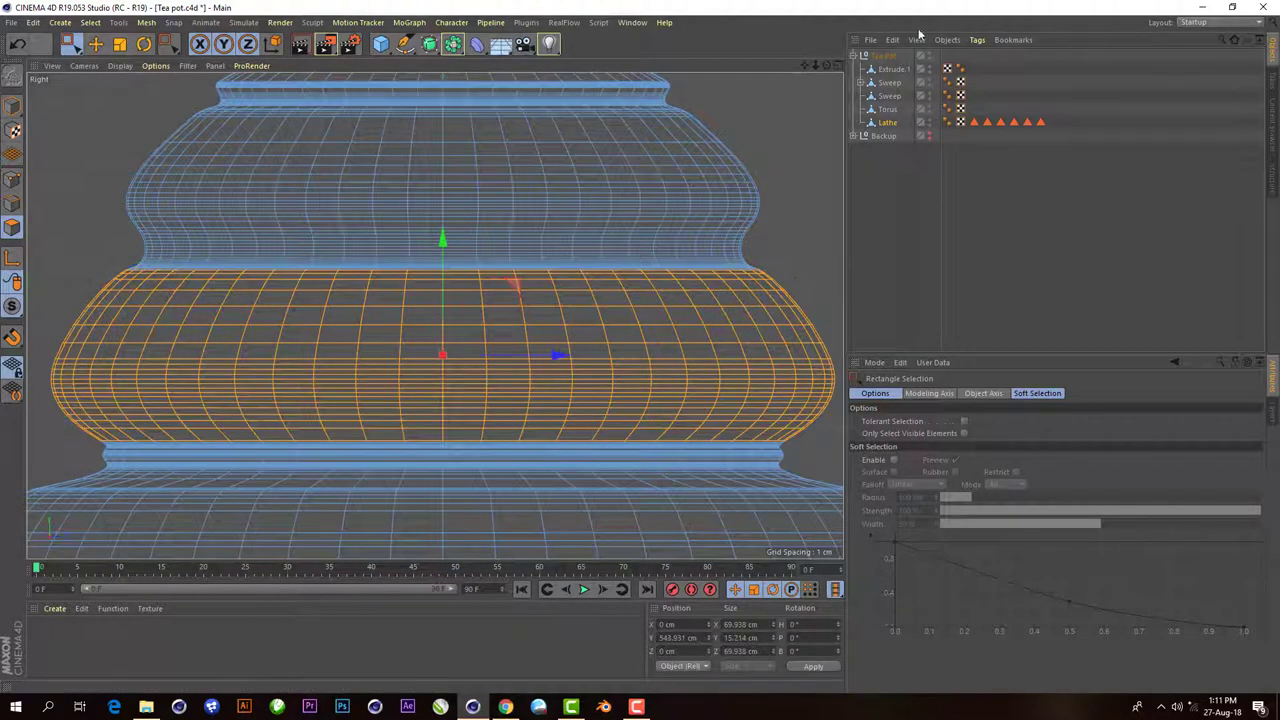
- Save the ring as Polygon Selection tag "7" on the Lathe
{"action": "middle_click", "coordinate": [500, 200]}
{"action": "middle_click", "coordinate": [428, 64]}
{"action": "scroll", "coordinate": [491, 280], "scroll_direction": "up", "scroll_amount": 2}
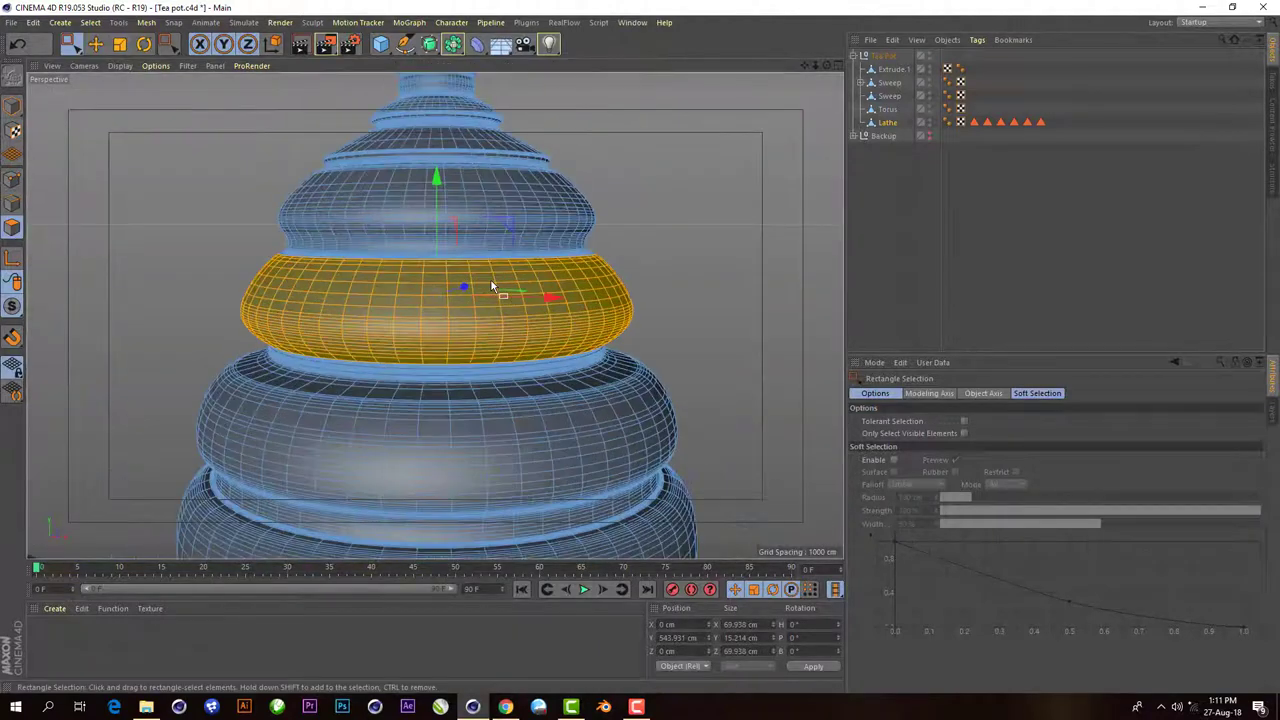
{"action": "scroll", "coordinate": [491, 280], "scroll_direction": "up", "scroll_amount": 2}
{"action": "left_click", "coordinate": [90, 22]}
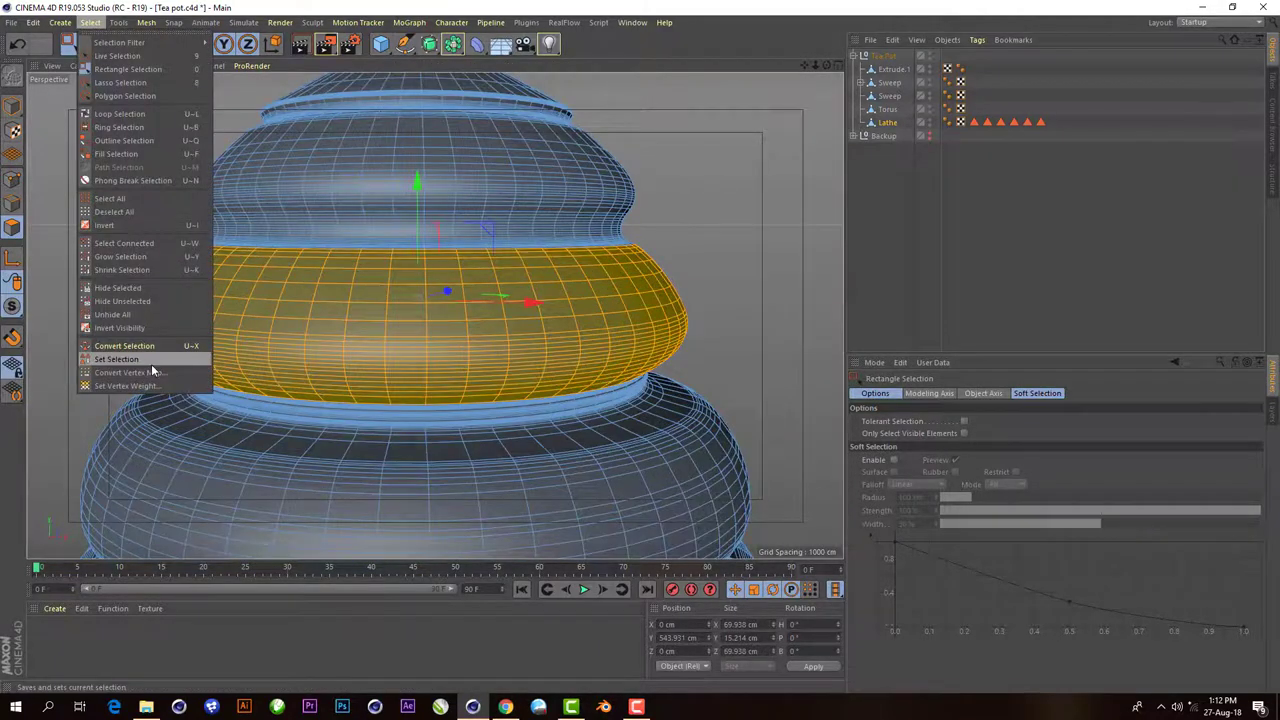
{"action": "left_click", "coordinate": [151, 364]}
{"action": "scroll", "coordinate": [584, 379], "scroll_direction": "down", "scroll_amount": 3}
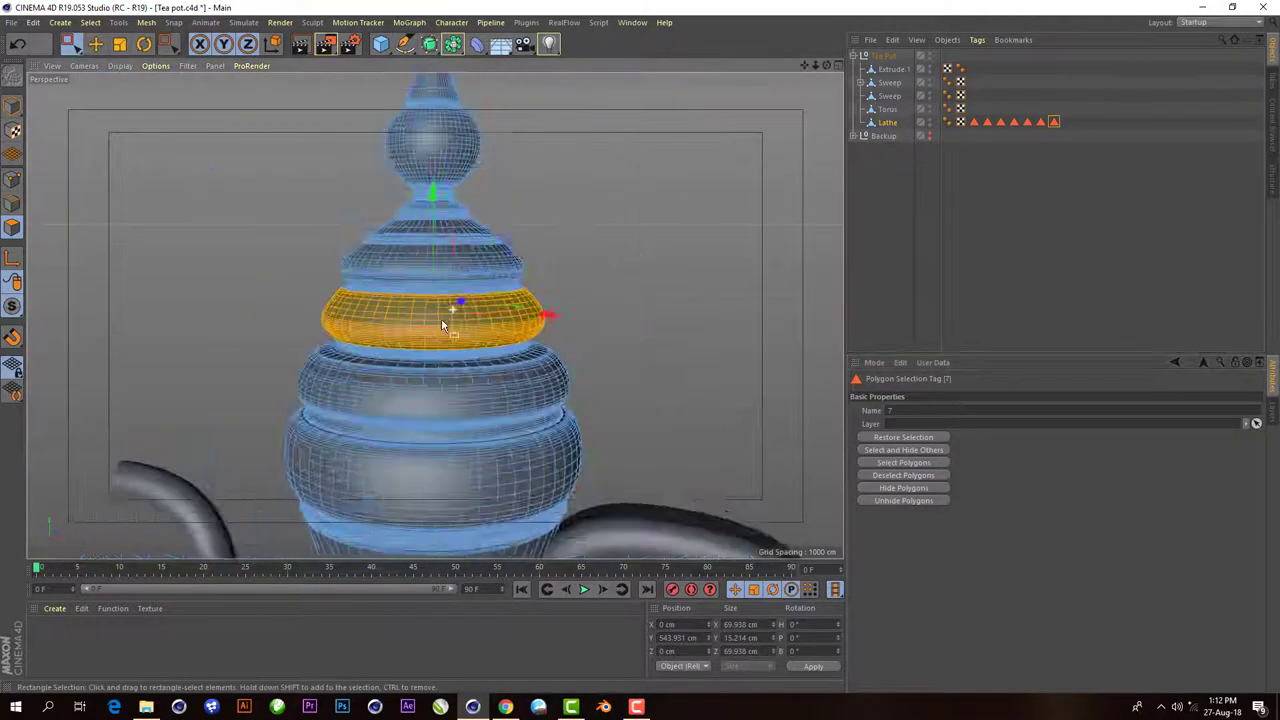
- Clear the ring selection and box-select the next wide lid band in Right view
{"action": "left_click", "coordinate": [818, 176]}
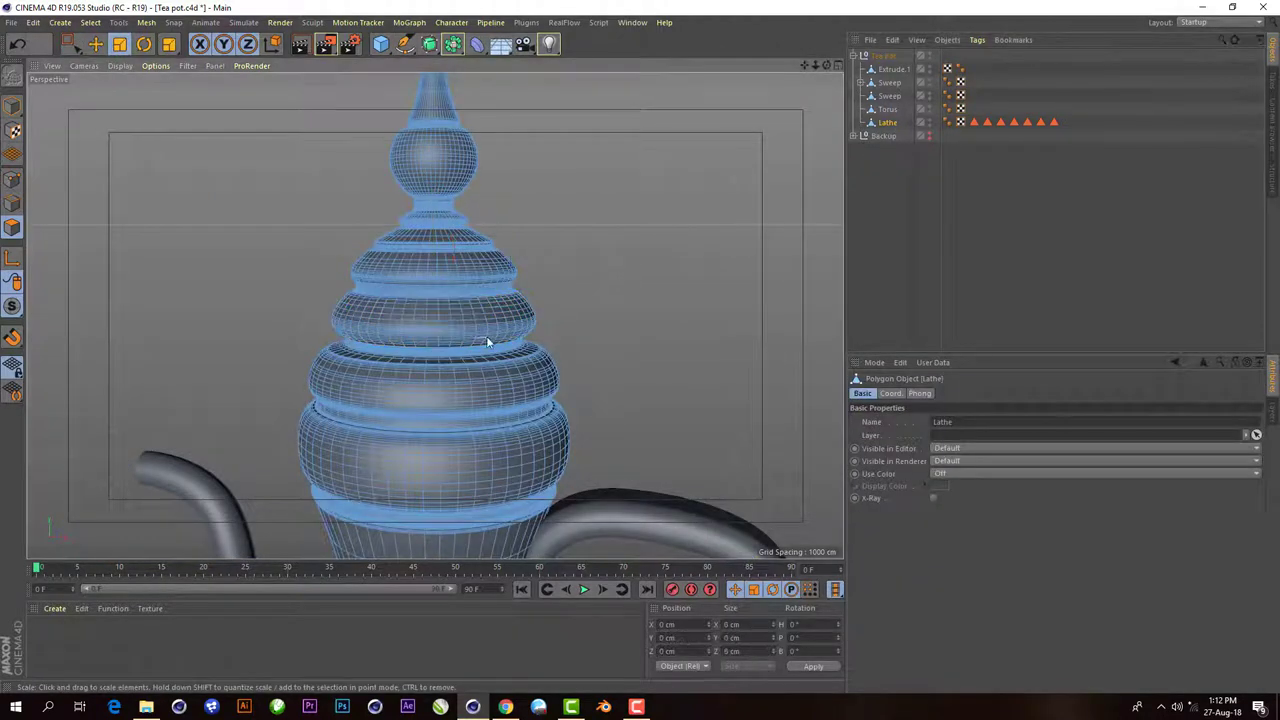
{"action": "left_click", "coordinate": [835, 67]}
{"action": "middle_click", "coordinate": [380, 374]}
{"action": "scroll", "coordinate": [545, 282], "scroll_direction": "down", "scroll_amount": 2}
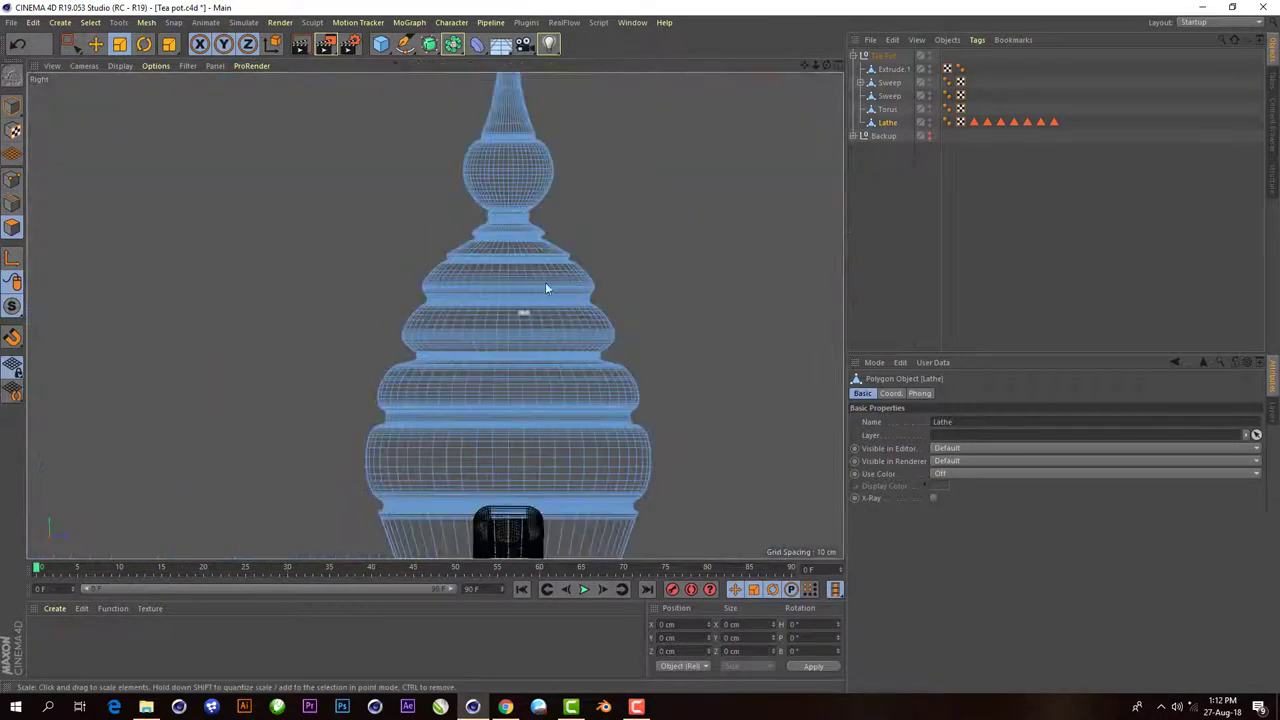
{"action": "scroll", "coordinate": [498, 238], "scroll_direction": "down", "scroll_amount": 2}
{"action": "scroll", "coordinate": [528, 217], "scroll_direction": "up", "scroll_amount": 2}
{"action": "scroll", "coordinate": [571, 277], "scroll_direction": "up", "scroll_amount": 3}
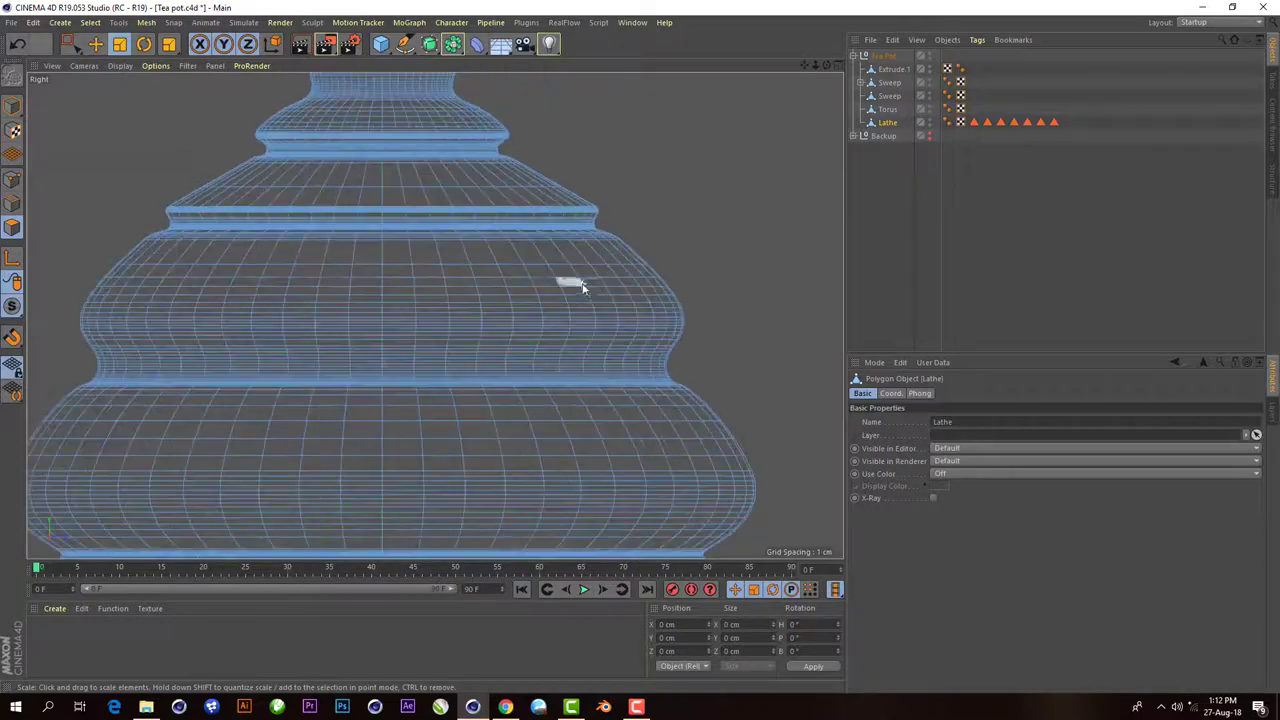
{"action": "key", "text": "0"}
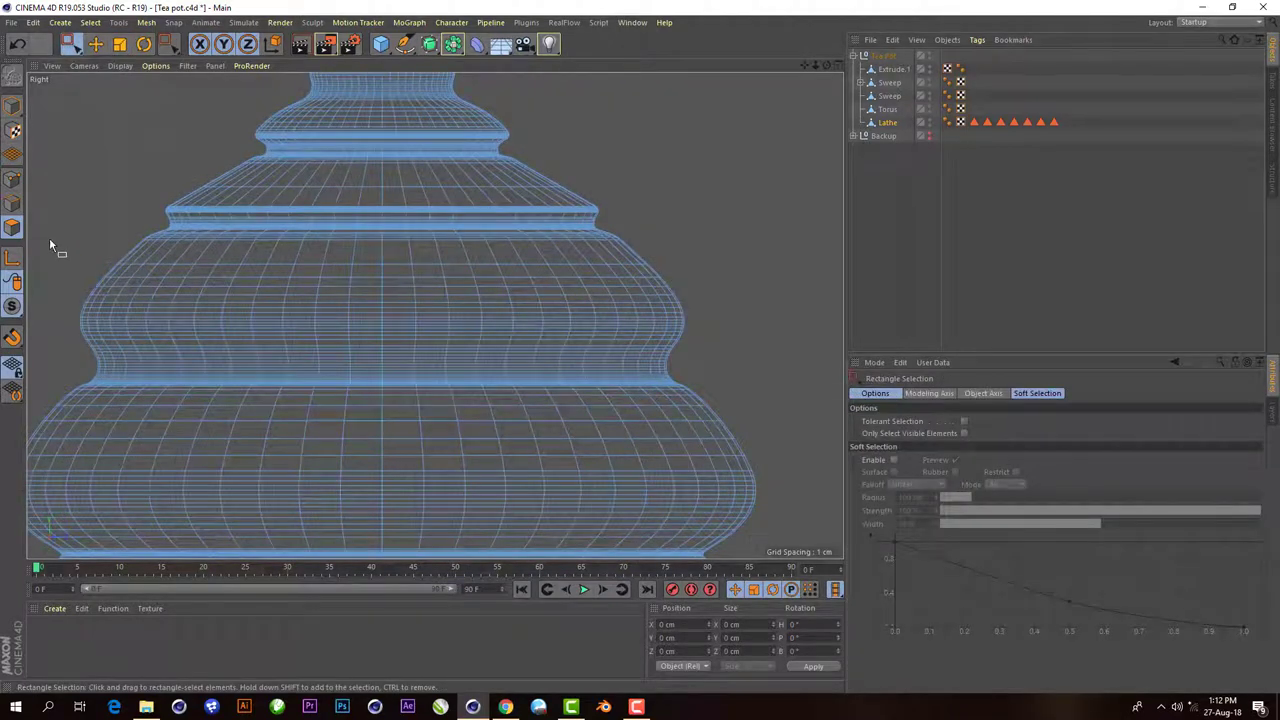
{"action": "left_click_drag", "start_coordinate": [33, 227], "coordinate": [731, 342]}
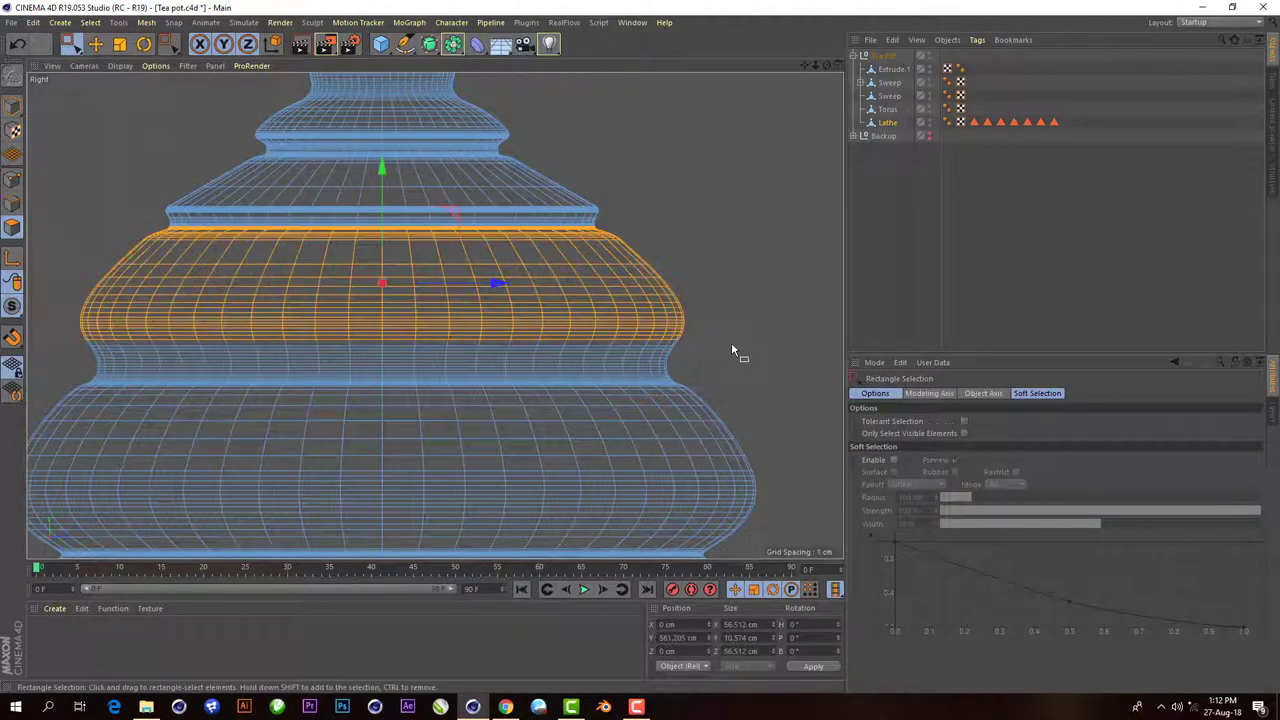
{"action": "key", "text": "s"}
{"action": "left_click_drag", "start_coordinate": [143, 163], "coordinate": [814, 240]}
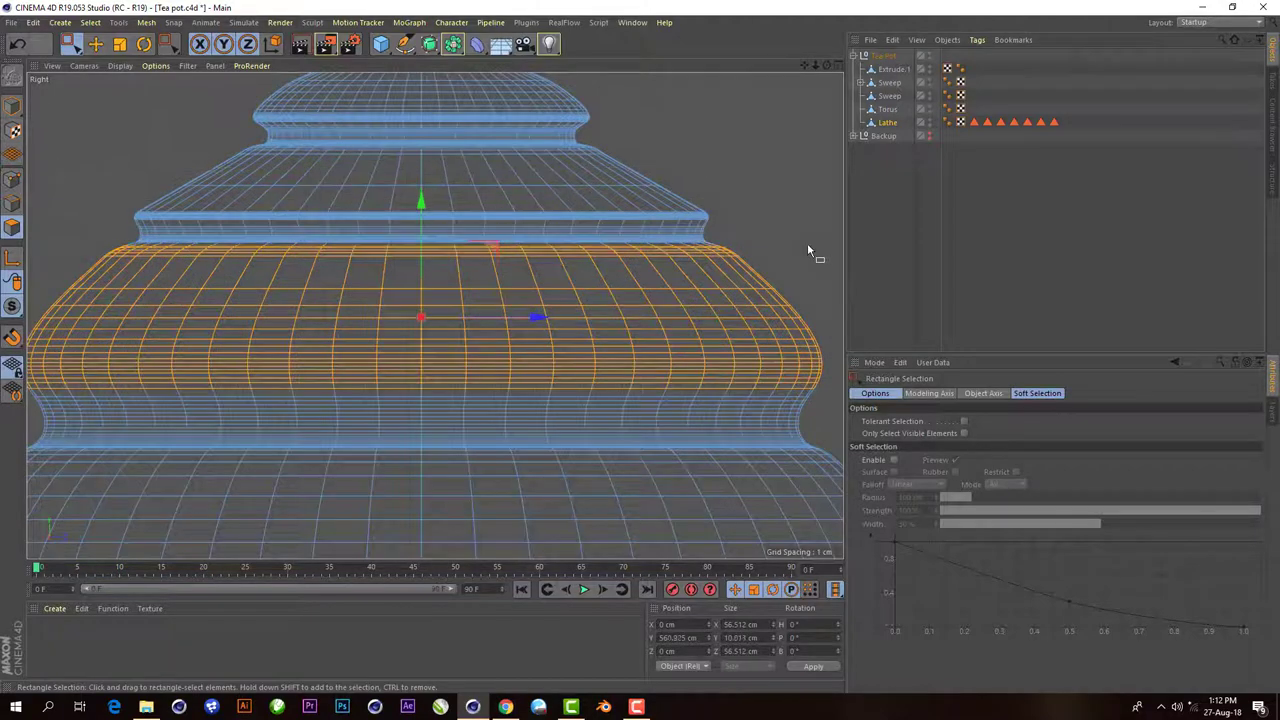
{"action": "scroll", "coordinate": [700, 200], "scroll_direction": "down", "scroll_amount": 3}
- Save the band as Polygon Selection tag "8" and switch to the Move tool
{"action": "middle_click", "coordinate": [427, 70]}
{"action": "middle_click", "coordinate": [427, 70]}
{"action": "scroll", "coordinate": [427, 268], "scroll_direction": "up", "scroll_amount": 3}
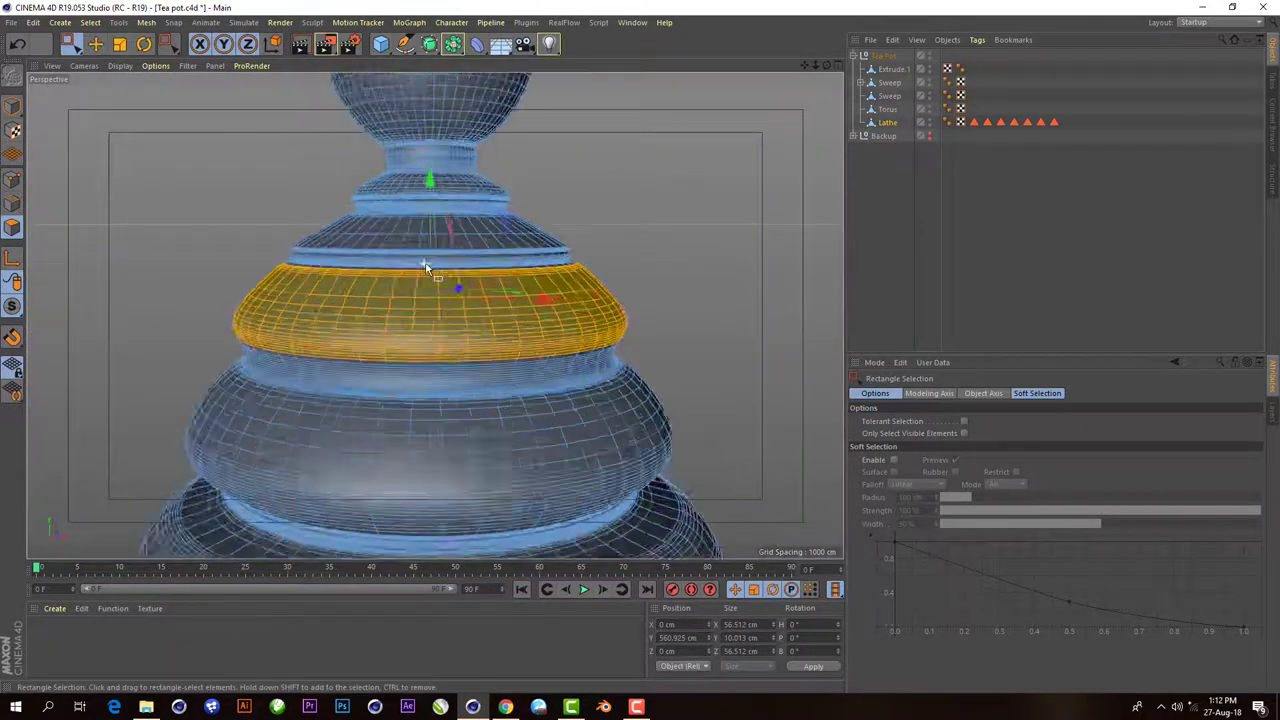
{"action": "scroll", "coordinate": [425, 263], "scroll_direction": "up", "scroll_amount": 3}
{"action": "left_click", "coordinate": [90, 22]}
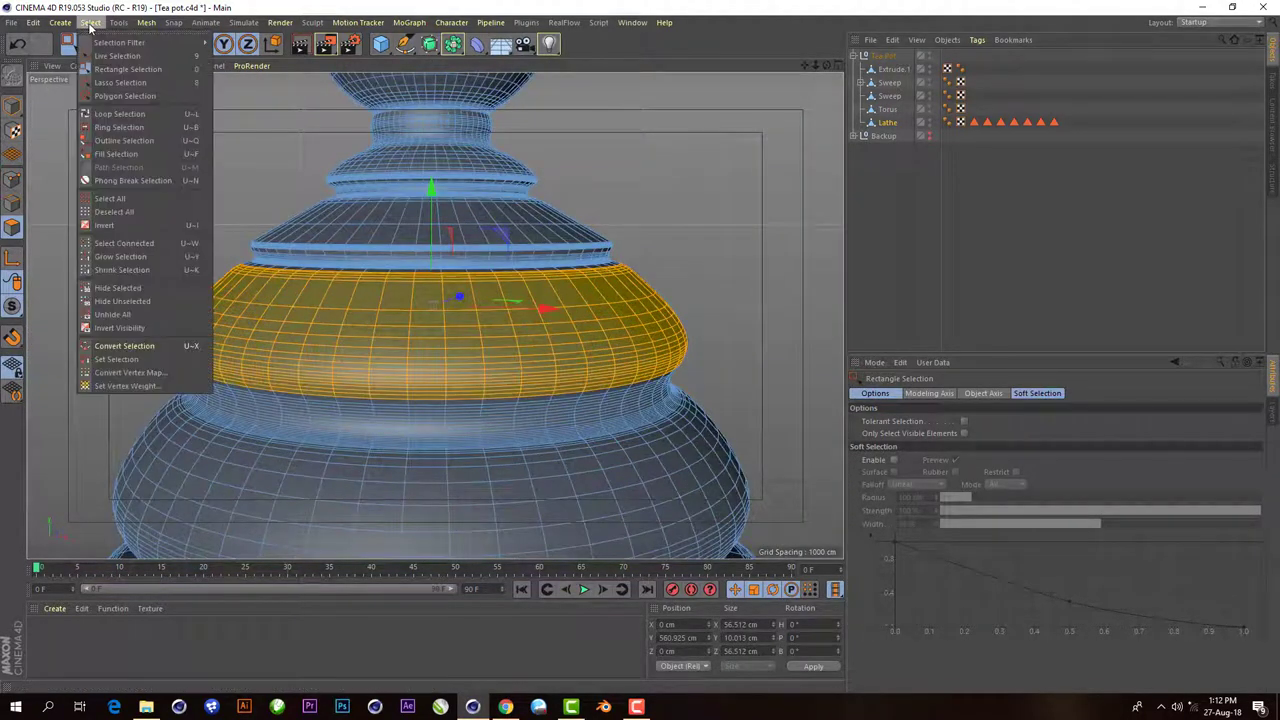
{"action": "left_click", "coordinate": [127, 359]}
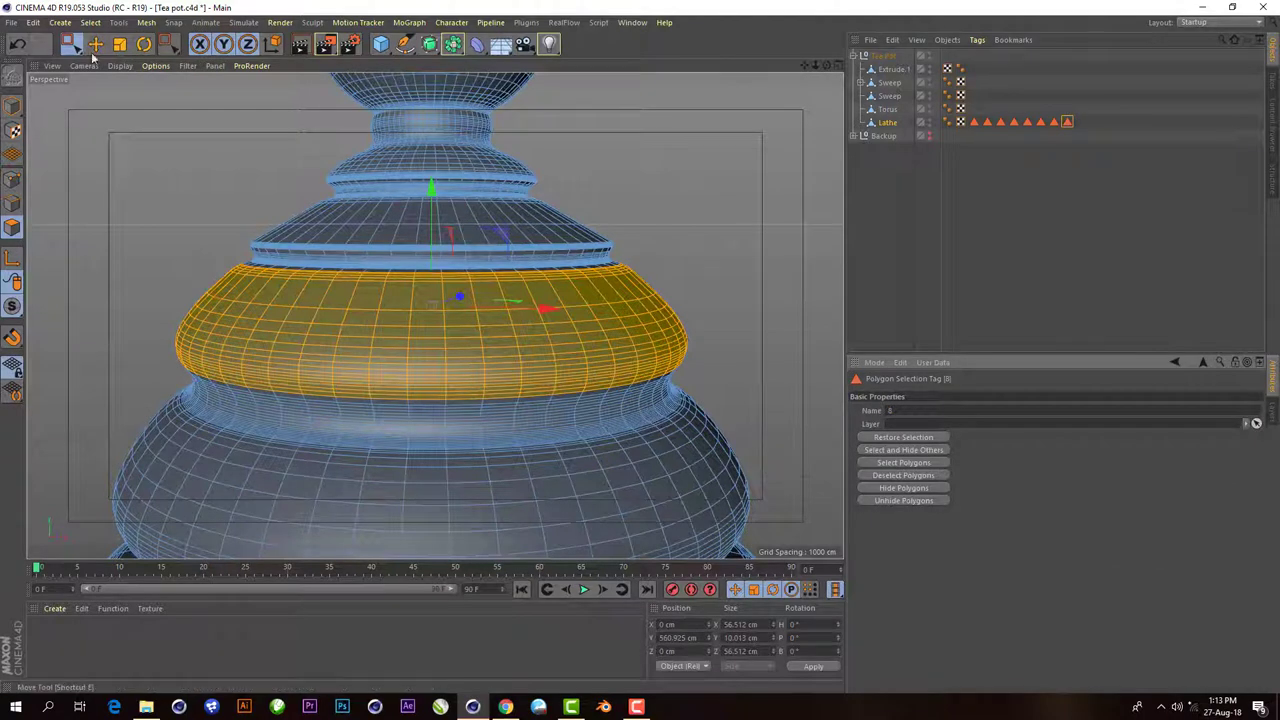
{"action": "left_click", "coordinate": [95, 46]}
- Create a new material and set its base colour to a saturated orange
{"action": "left_click", "coordinate": [17, 105]}
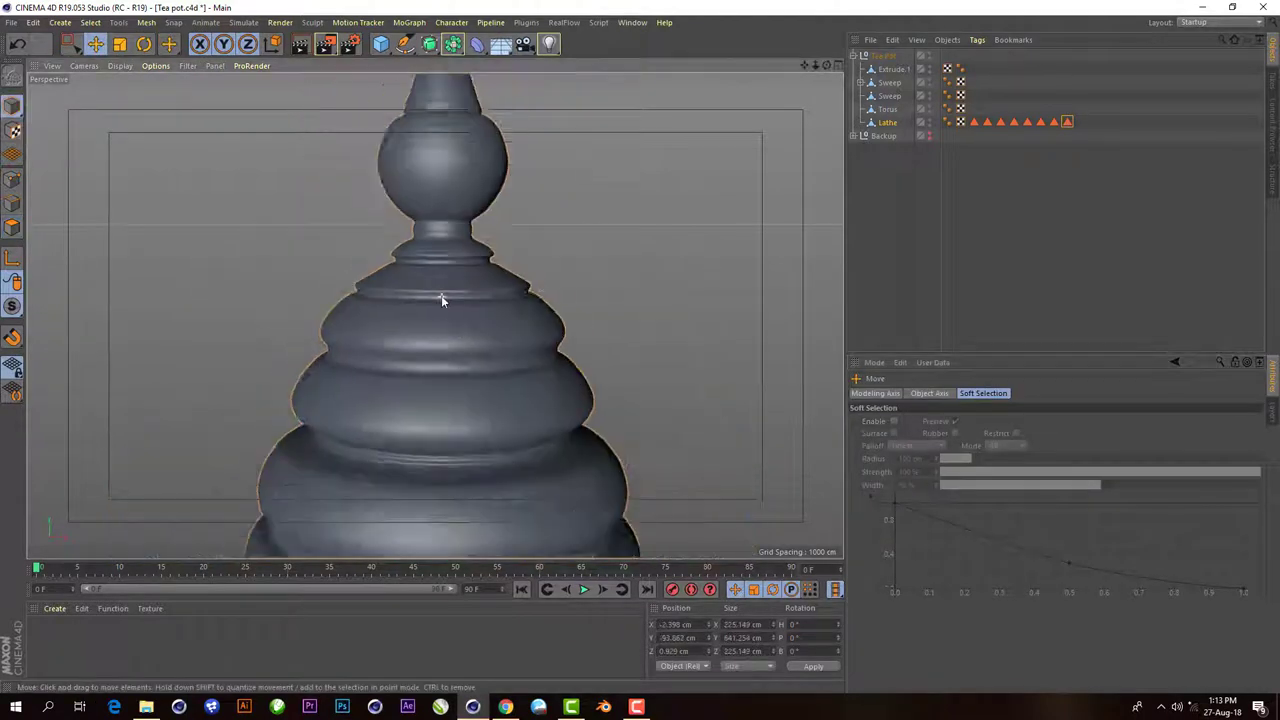
{"action": "scroll", "coordinate": [441, 295], "scroll_direction": "down", "scroll_amount": 8}
{"action": "scroll", "coordinate": [432, 241], "scroll_direction": "down", "scroll_amount": 3}
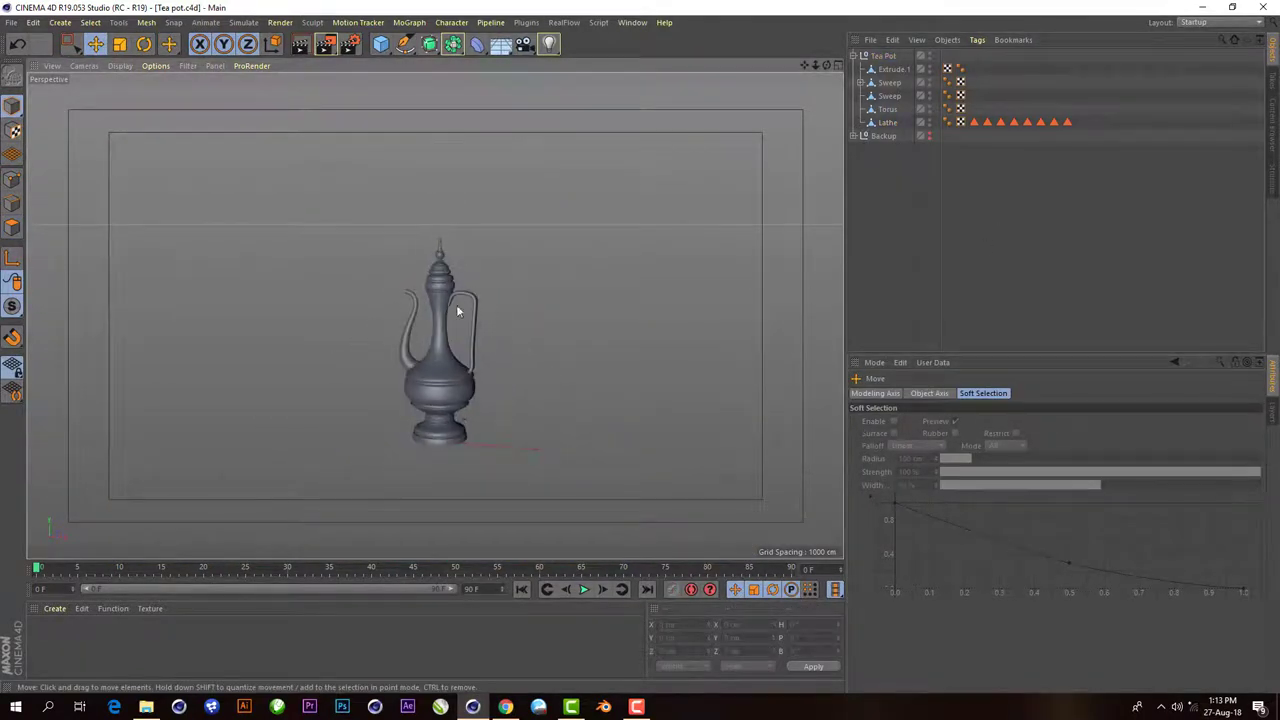
{"action": "mouse_move", "coordinate": [460, 311]}
{"action": "left_mouse_down", "text": "alt"}
{"action": "mouse_move", "coordinate": [540, 224]}
{"action": "mouse_move", "coordinate": [389, 394]}
{"action": "mouse_move", "coordinate": [417, 398]}
{"action": "left_mouse_up", "text": "alt"}
{"action": "scroll", "coordinate": [540, 224], "scroll_direction": "up", "scroll_amount": 2}
{"action": "double_click", "coordinate": [156, 670]}
{"action": "double_click", "coordinate": [41, 630]}
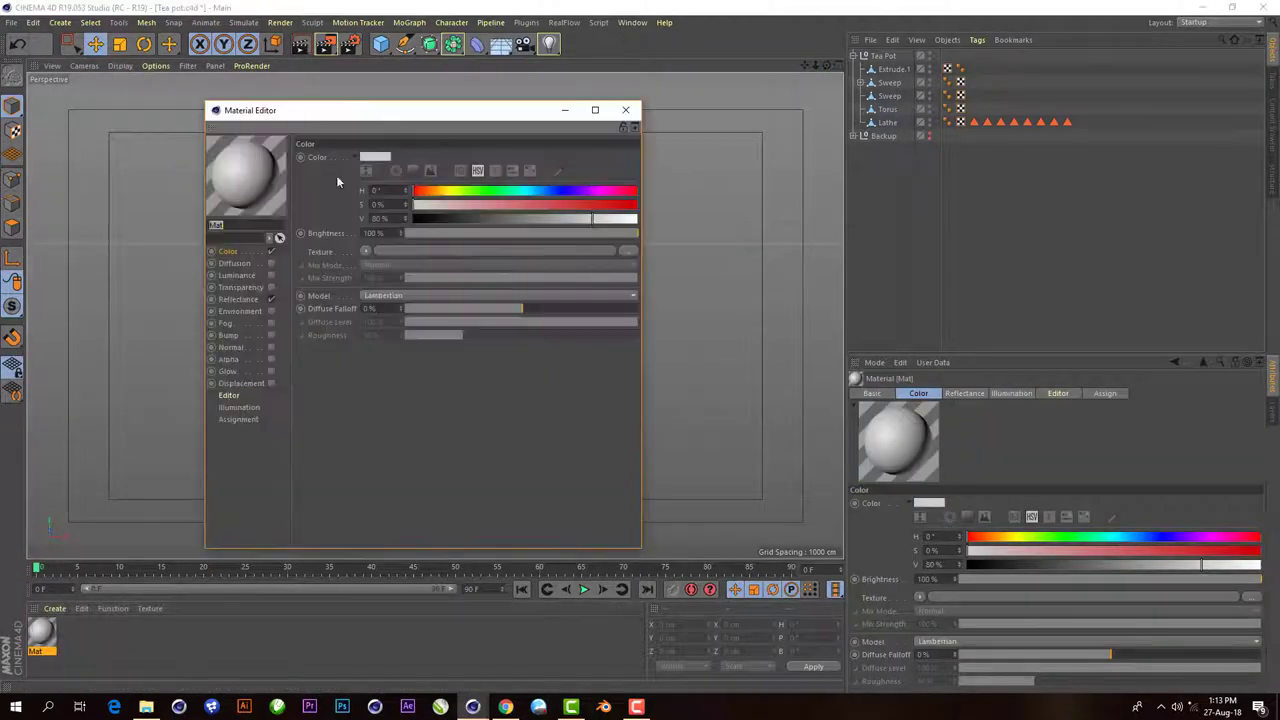
{"action": "left_click_drag", "start_coordinate": [406, 105], "coordinate": [910, 98]}
{"action": "left_click", "coordinate": [918, 155]}
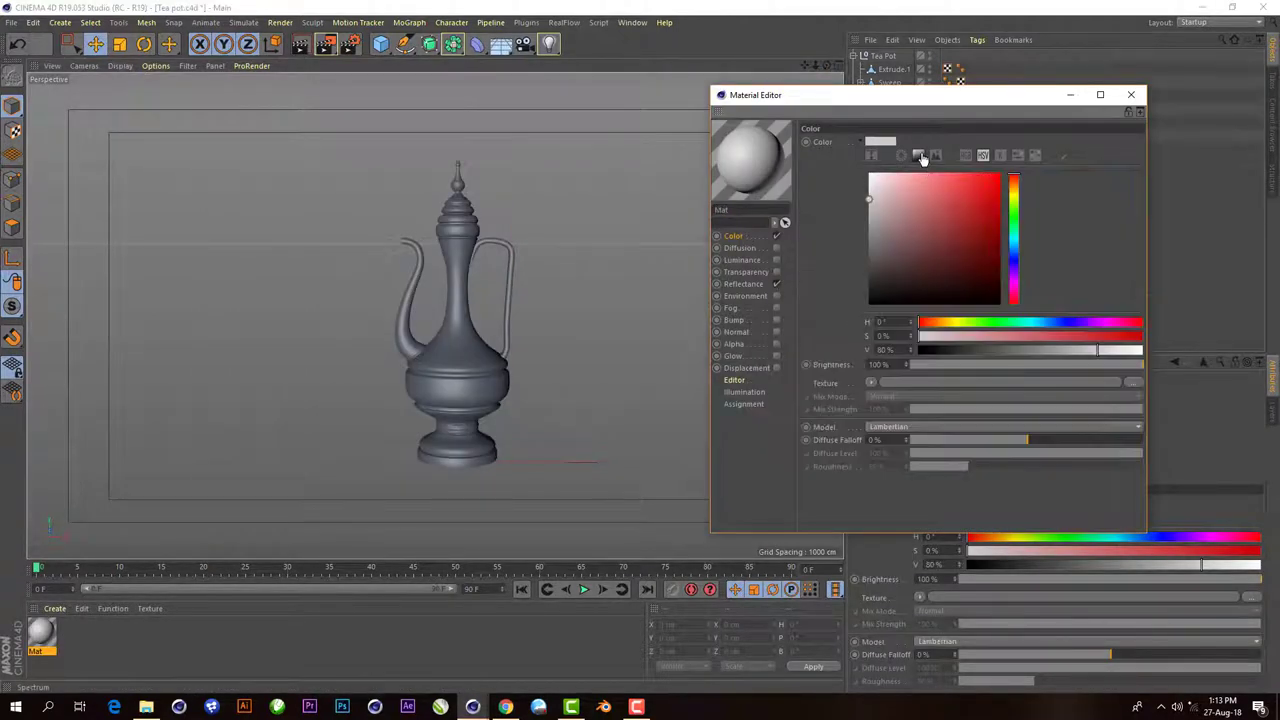
{"action": "left_click", "coordinate": [1015, 192]}
{"action": "mouse_move", "coordinate": [993, 196]}
{"action": "left_mouse_down"}
{"action": "mouse_move", "coordinate": [995, 218]}
{"action": "mouse_move", "coordinate": [1016, 190]}
{"action": "left_mouse_up"}
{"action": "left_click", "coordinate": [1014, 192]}
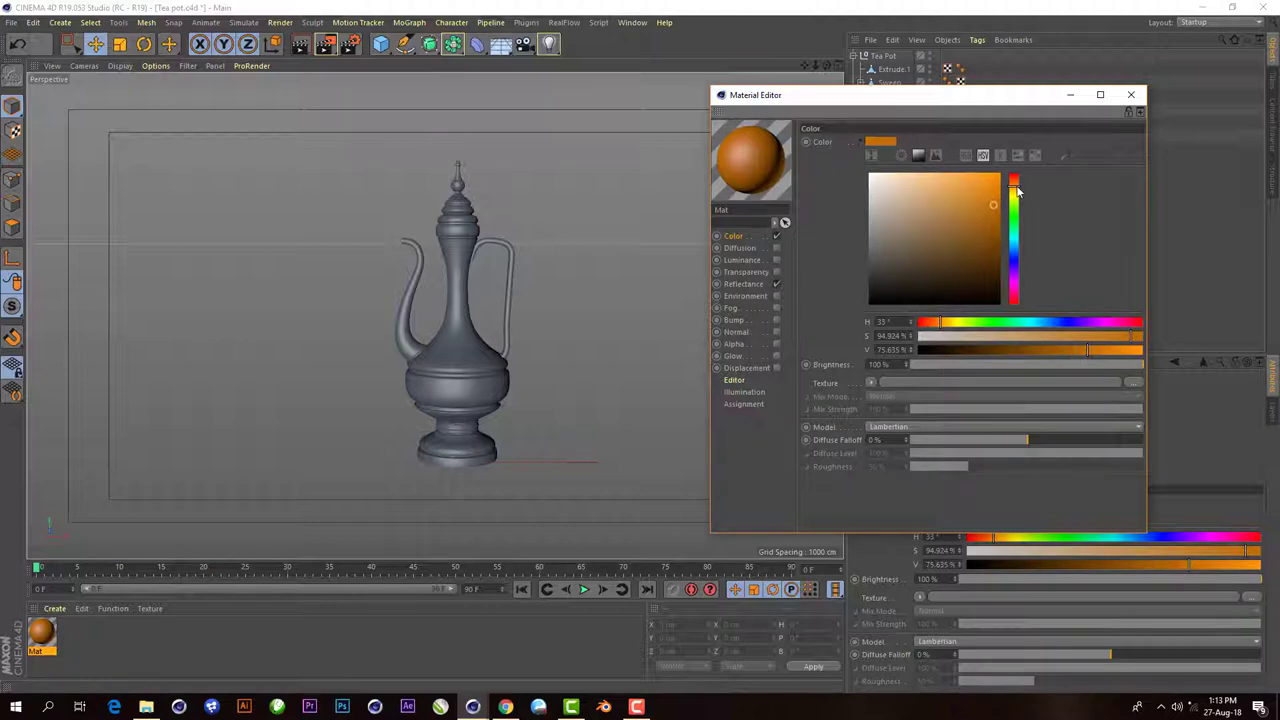
- Tint the specular highlights orange at 45% strength and apply the material to the teapot body
{"action": "left_click", "coordinate": [752, 285]}
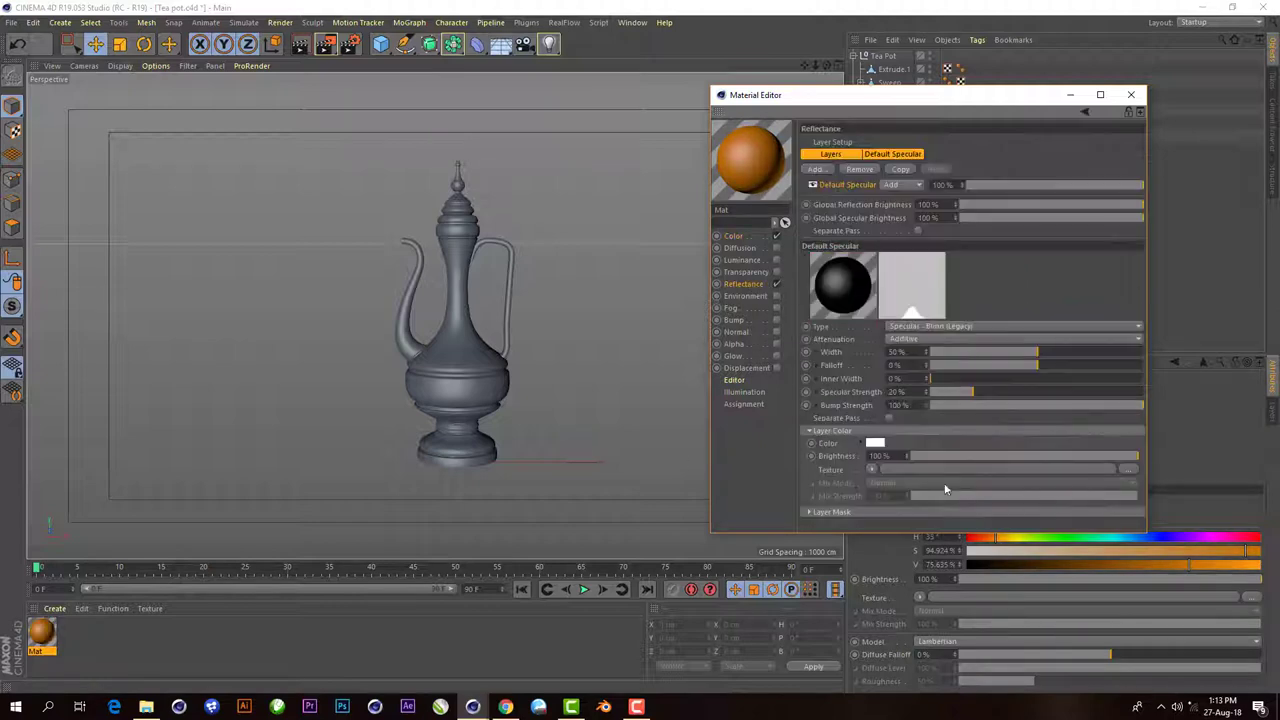
{"action": "left_click", "coordinate": [885, 455]}
{"action": "left_click", "coordinate": [828, 423]}
{"action": "left_click", "coordinate": [921, 455]}
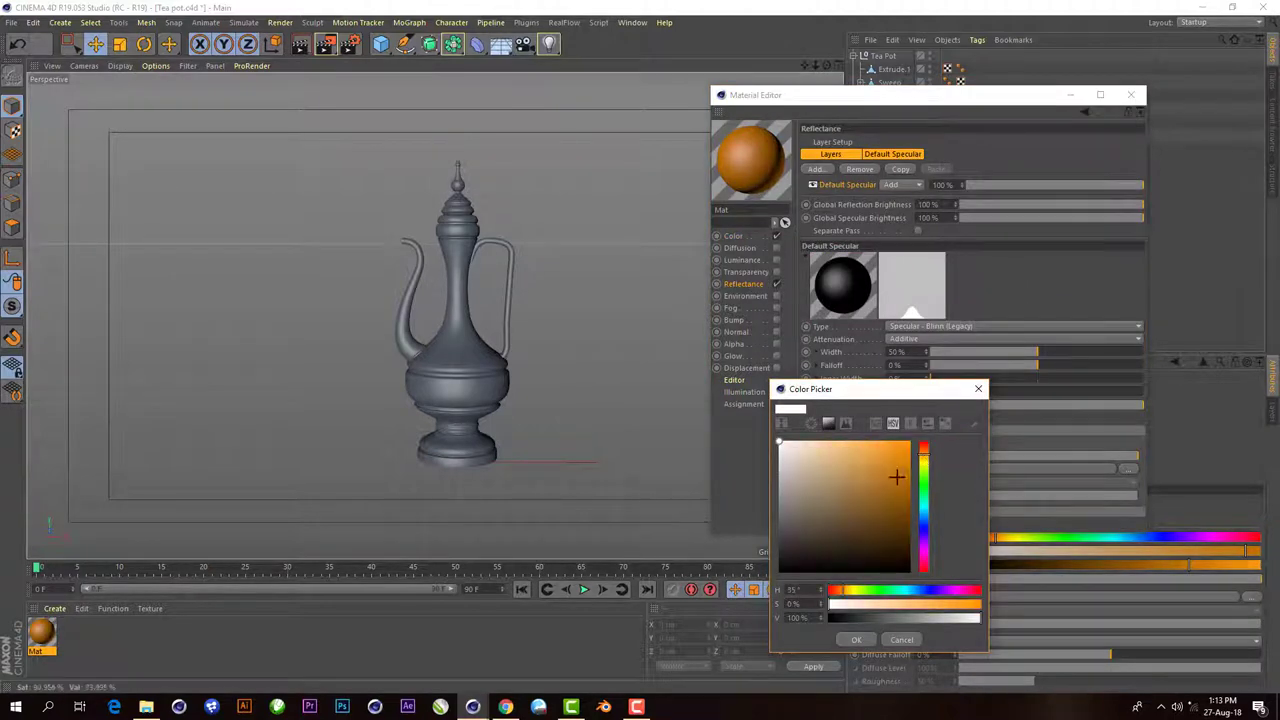
{"action": "left_click_drag", "start_coordinate": [894, 477], "coordinate": [903, 483]}
{"action": "left_click", "coordinate": [843, 640]}
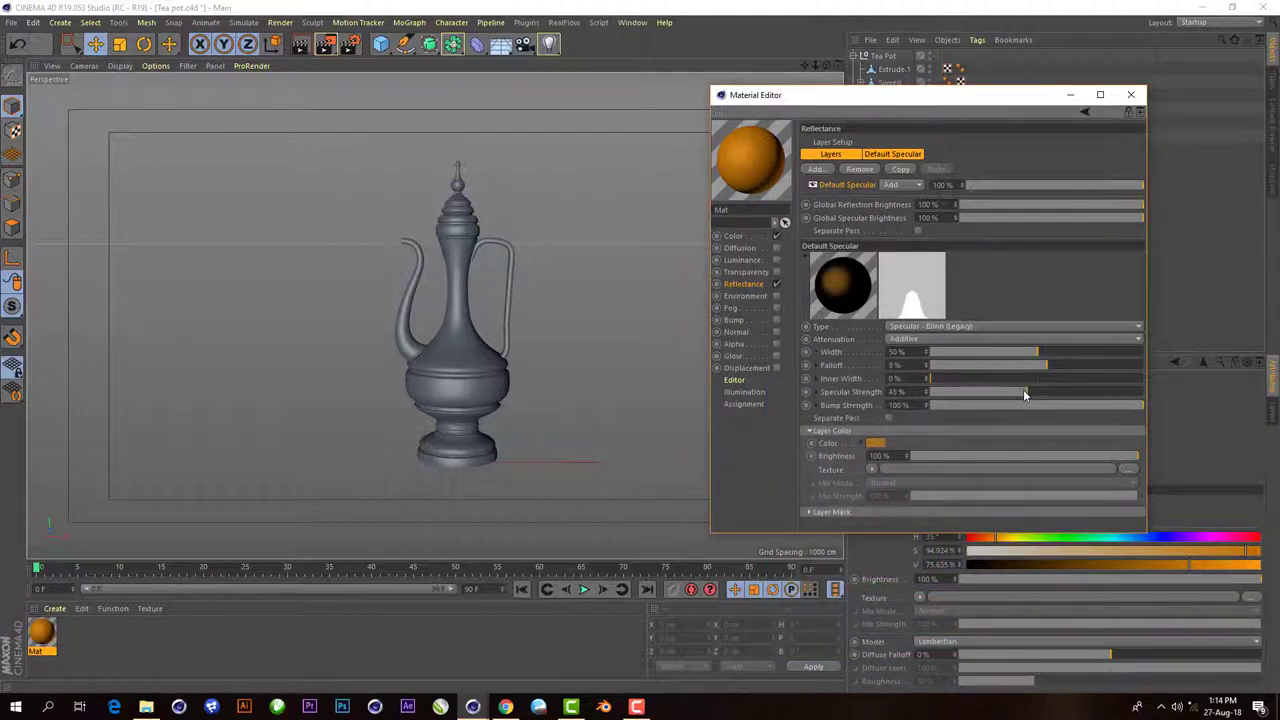
{"action": "left_click_drag", "start_coordinate": [41, 635], "coordinate": [448, 380]}
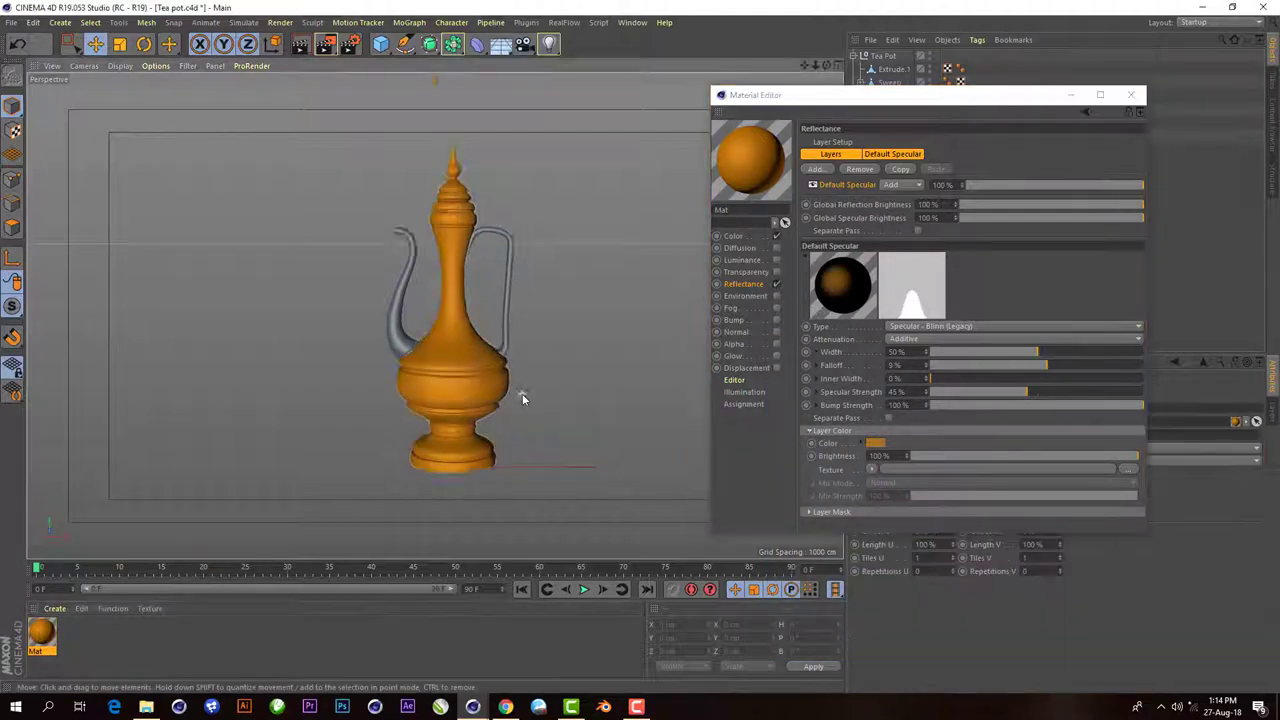
{"action": "scroll", "coordinate": [521, 397], "scroll_direction": "up", "scroll_amount": 4}
- Add a GGX reflection layer with Conductor Fresnel and an orange layer colour
{"action": "left_click", "coordinate": [816, 169]}
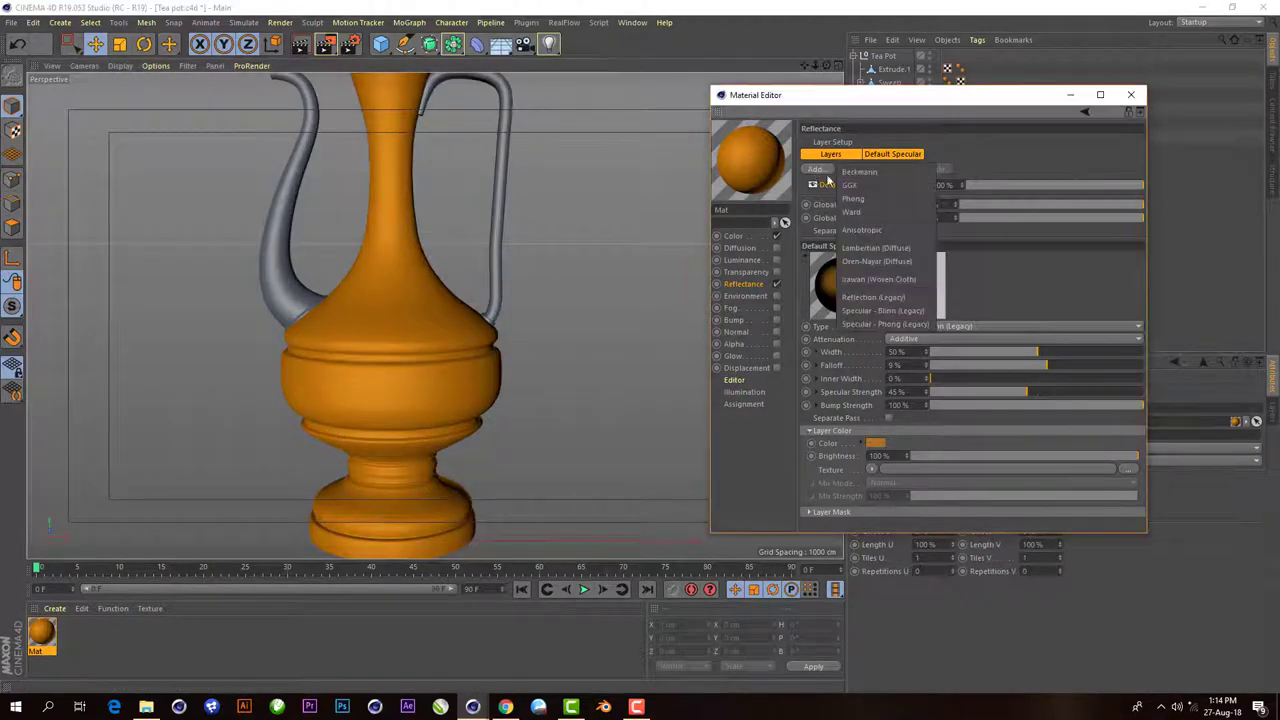
{"action": "left_click", "coordinate": [850, 195]}
{"action": "left_click", "coordinate": [834, 514]}
{"action": "left_click", "coordinate": [890, 527]}
{"action": "left_click", "coordinate": [883, 567]}
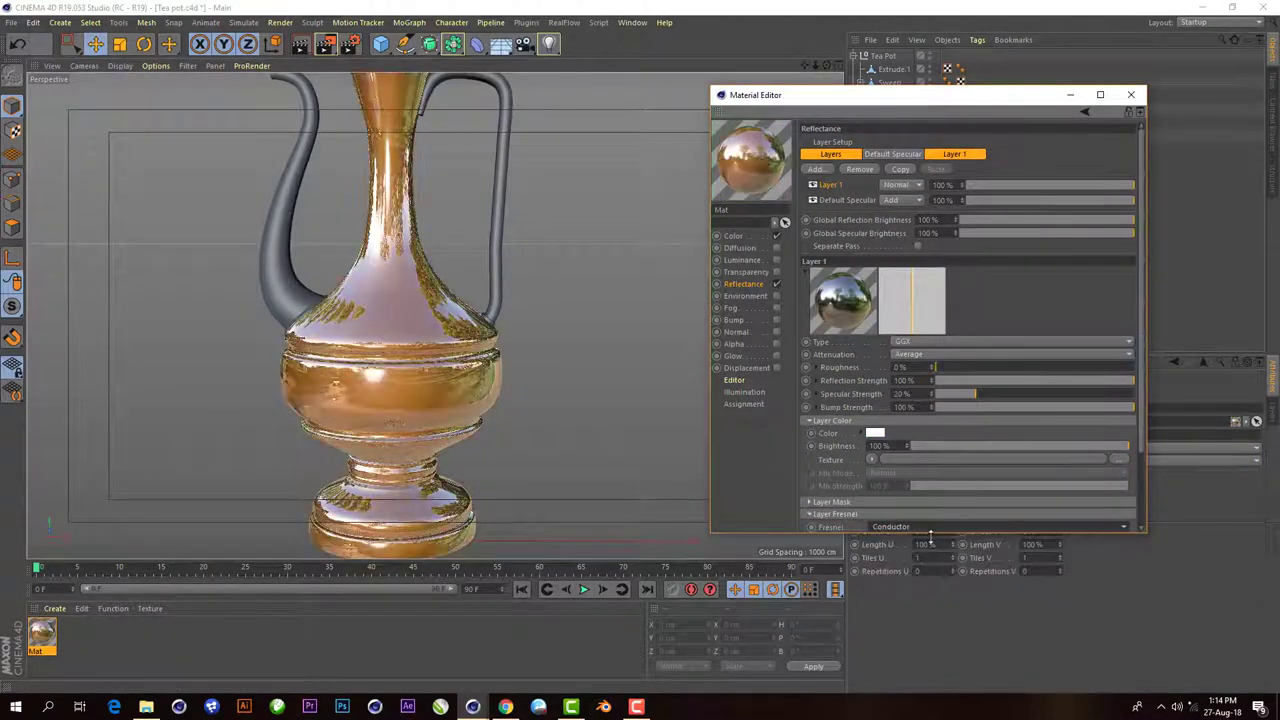
{"action": "scroll", "coordinate": [395, 422], "scroll_direction": "down", "scroll_amount": 2}
{"action": "scroll", "coordinate": [395, 422], "scroll_direction": "down", "scroll_amount": 1}
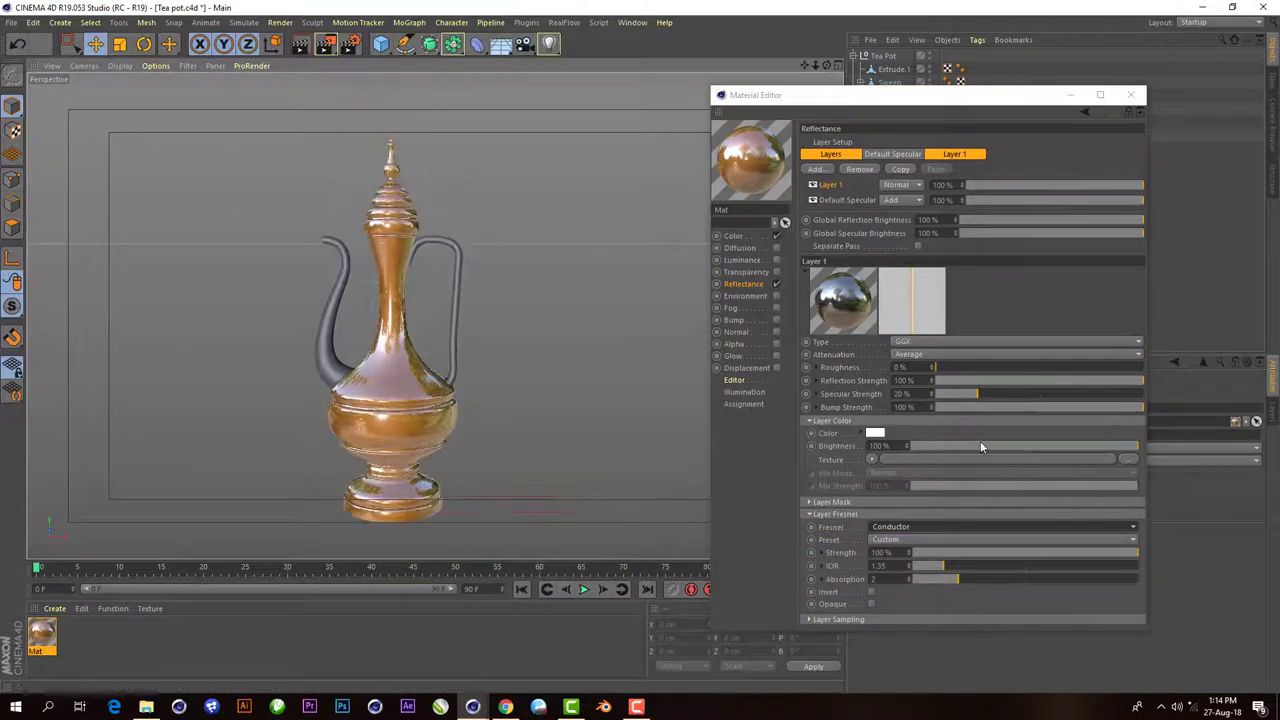
{"action": "left_click", "coordinate": [875, 432]}
{"action": "left_click", "coordinate": [924, 447]}
{"action": "left_click", "coordinate": [869, 464]}
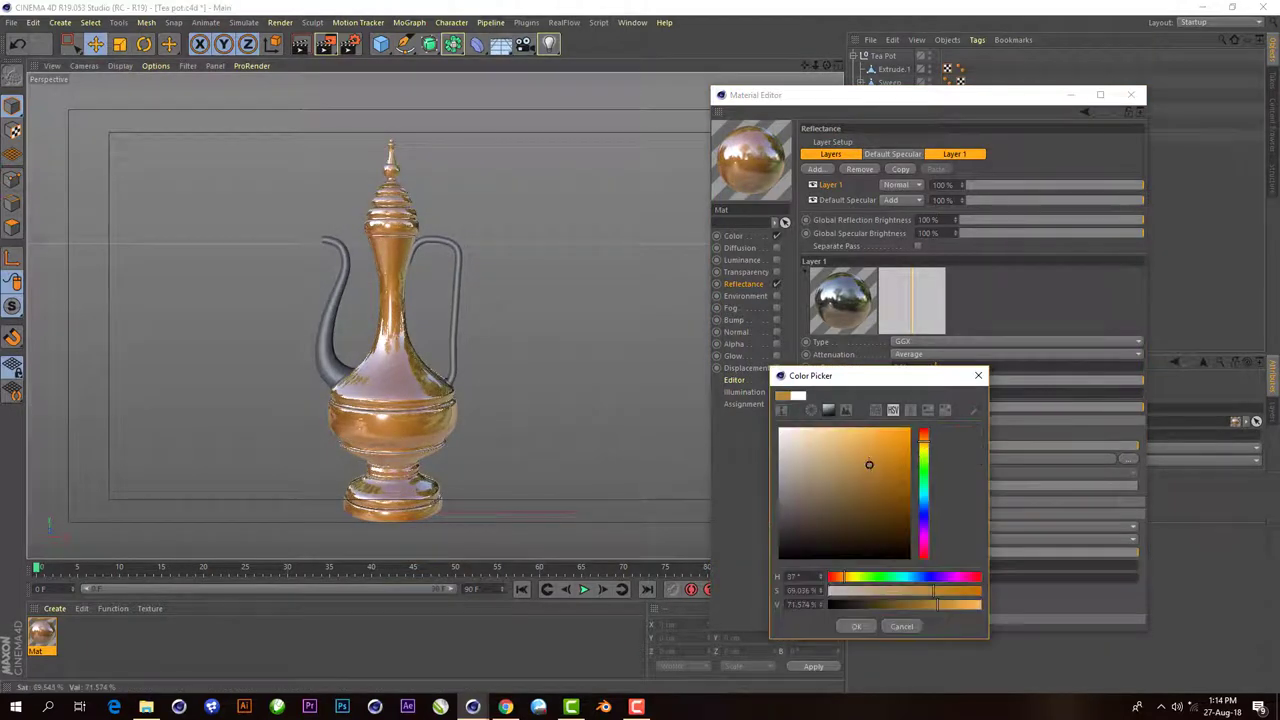
{"action": "left_click", "coordinate": [856, 626]}
{"action": "scroll", "coordinate": [440, 445], "scroll_direction": "up", "scroll_amount": 1}
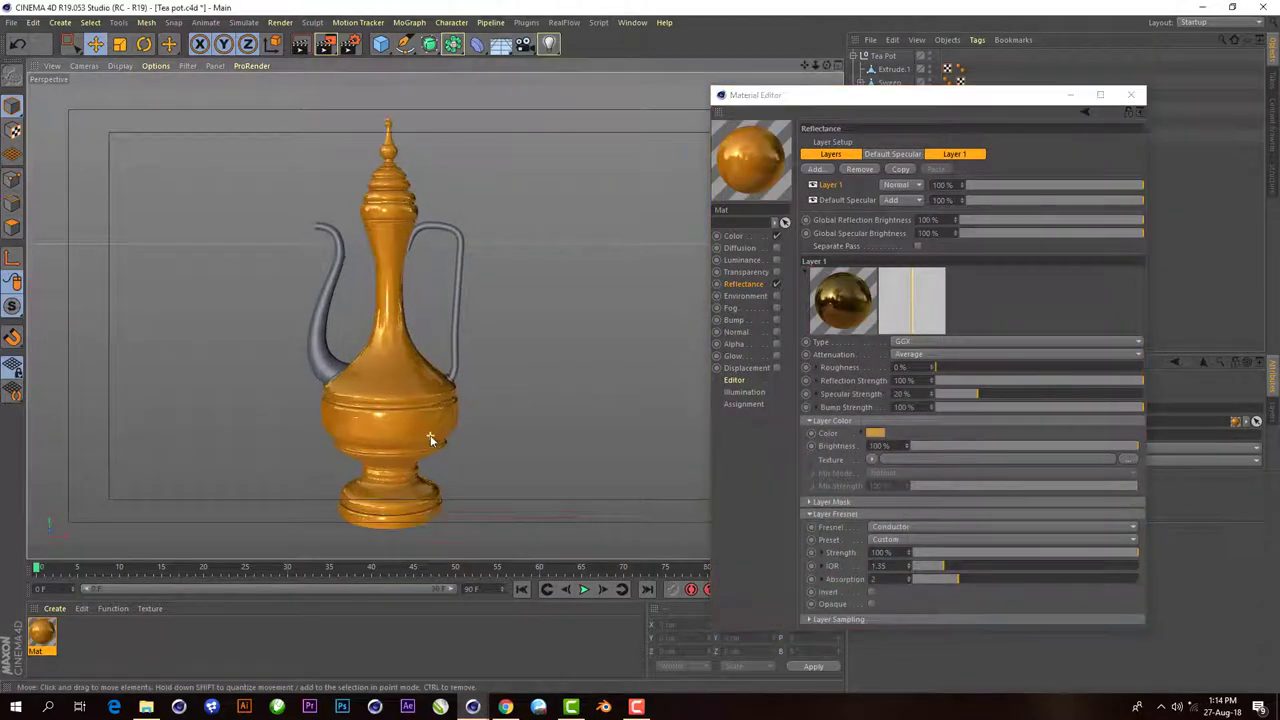
{"action": "scroll", "coordinate": [440, 445], "scroll_direction": "up", "scroll_amount": 2}
- Enable the Normal channel with a pale gold Color shader at 20% strength, then close the editor
{"action": "left_click", "coordinate": [740, 344]}
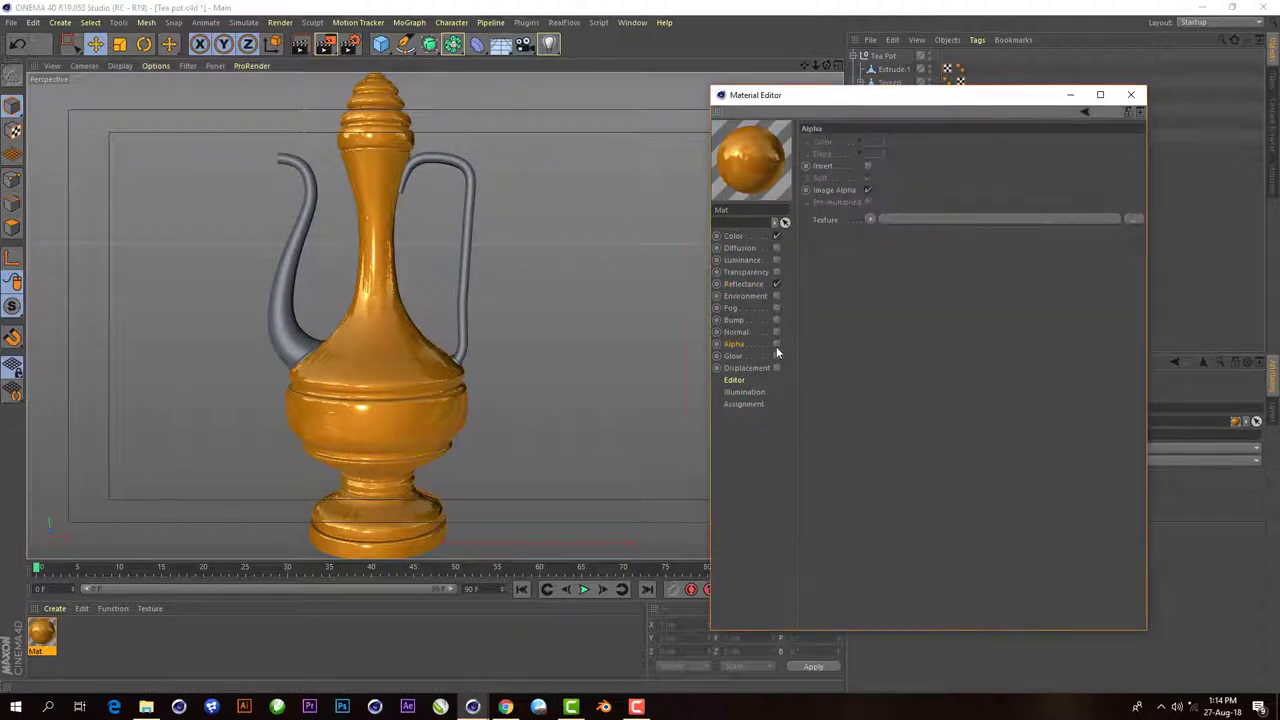
{"action": "left_click", "coordinate": [776, 332]}
{"action": "left_click", "coordinate": [889, 355]}
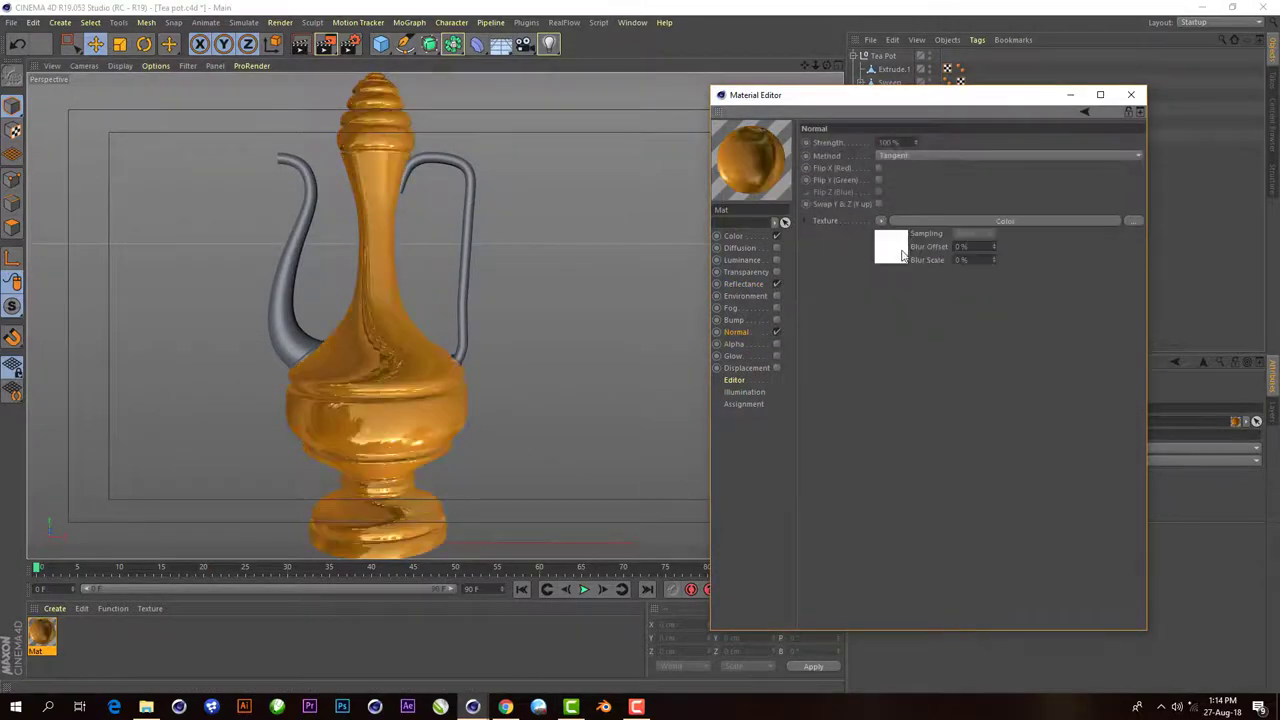
{"action": "left_click", "coordinate": [300, 45]}
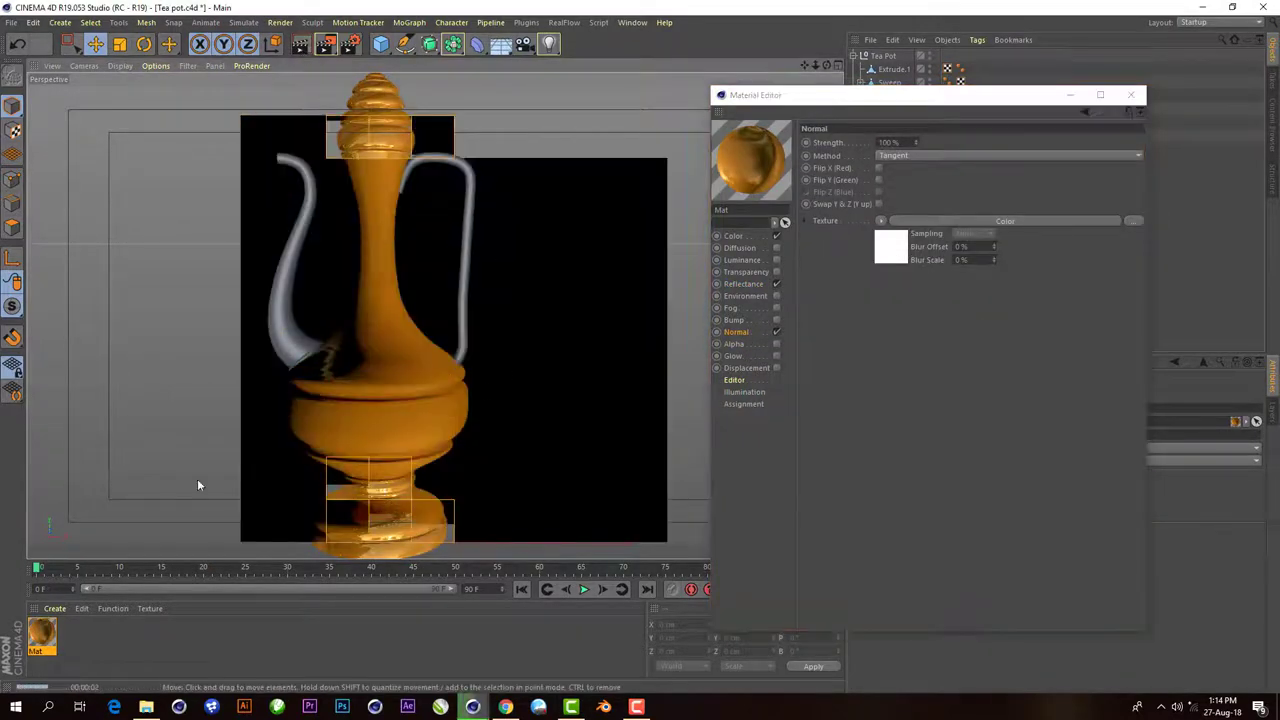
{"action": "left_click", "coordinate": [893, 246]}
{"action": "left_click", "coordinate": [923, 248]}
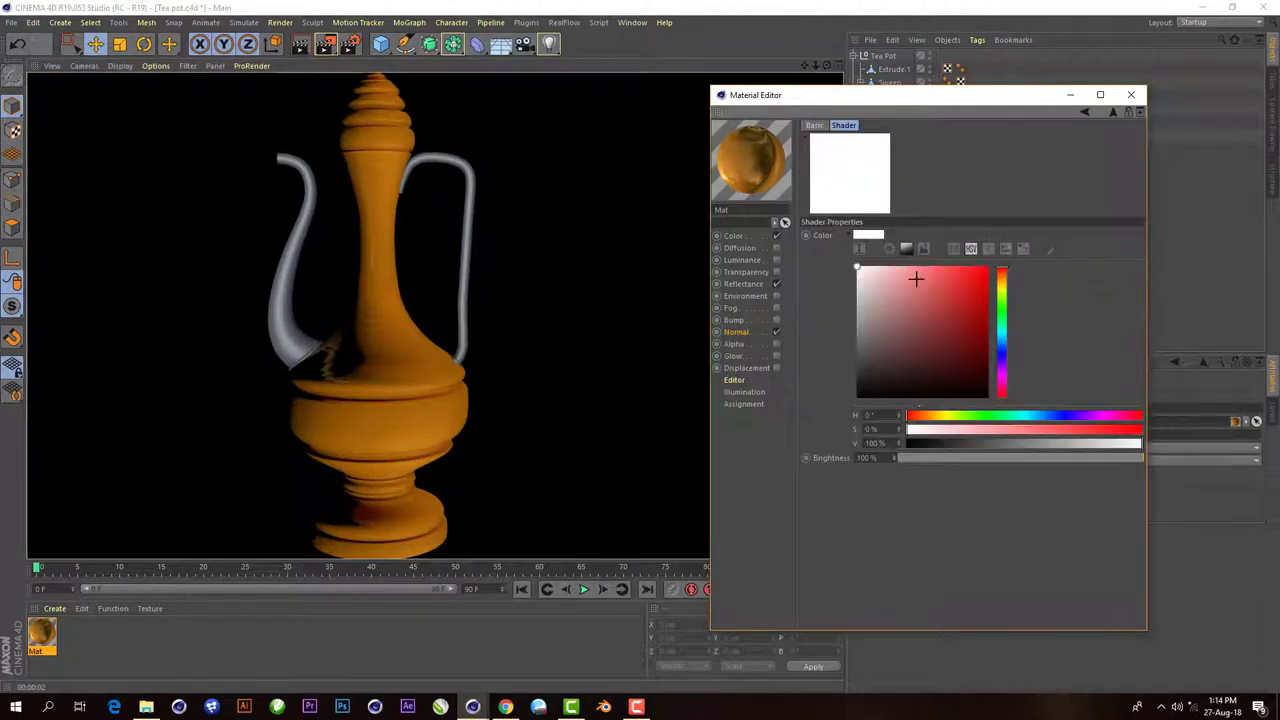
{"action": "left_click", "coordinate": [1001, 290]}
{"action": "mouse_move", "coordinate": [980, 277]}
{"action": "left_mouse_down"}
{"action": "mouse_move", "coordinate": [988, 270]}
{"action": "mouse_move", "coordinate": [918, 307]}
{"action": "mouse_move", "coordinate": [920, 292]}
{"action": "left_mouse_up"}
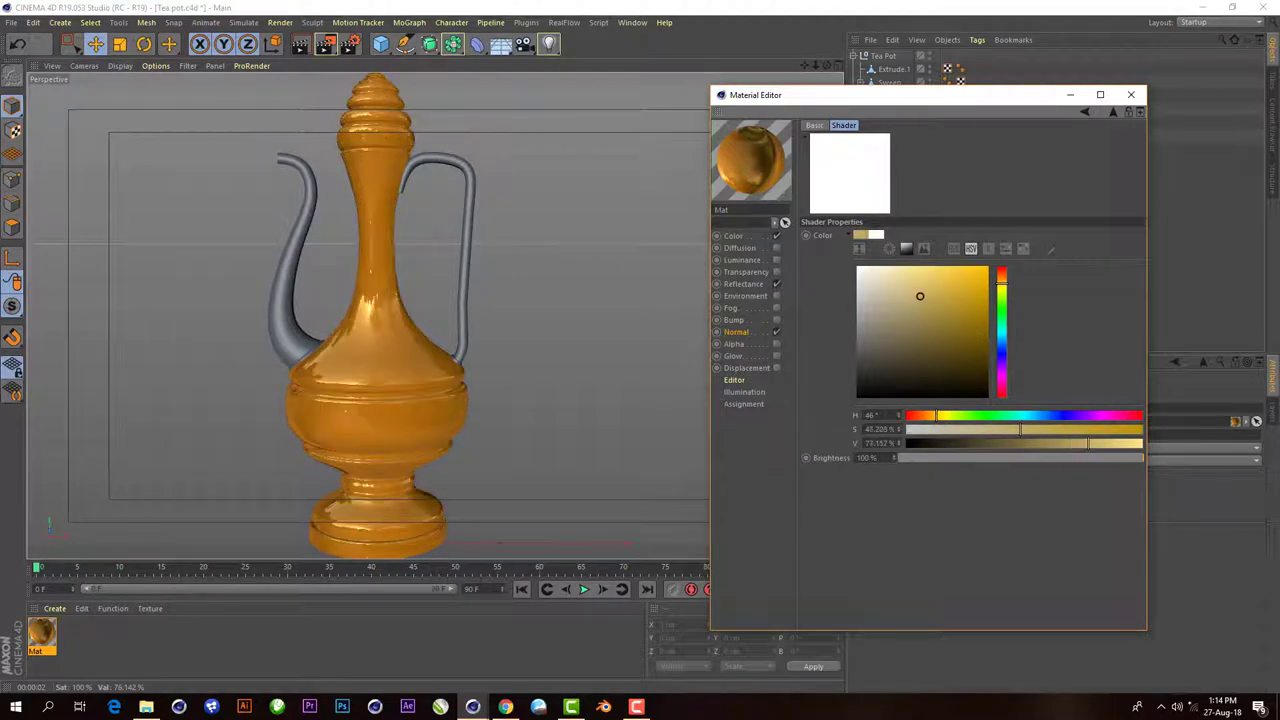
{"action": "left_click", "coordinate": [1085, 111]}
{"action": "type", "text": "20"}
{"action": "key", "text": "Return"}
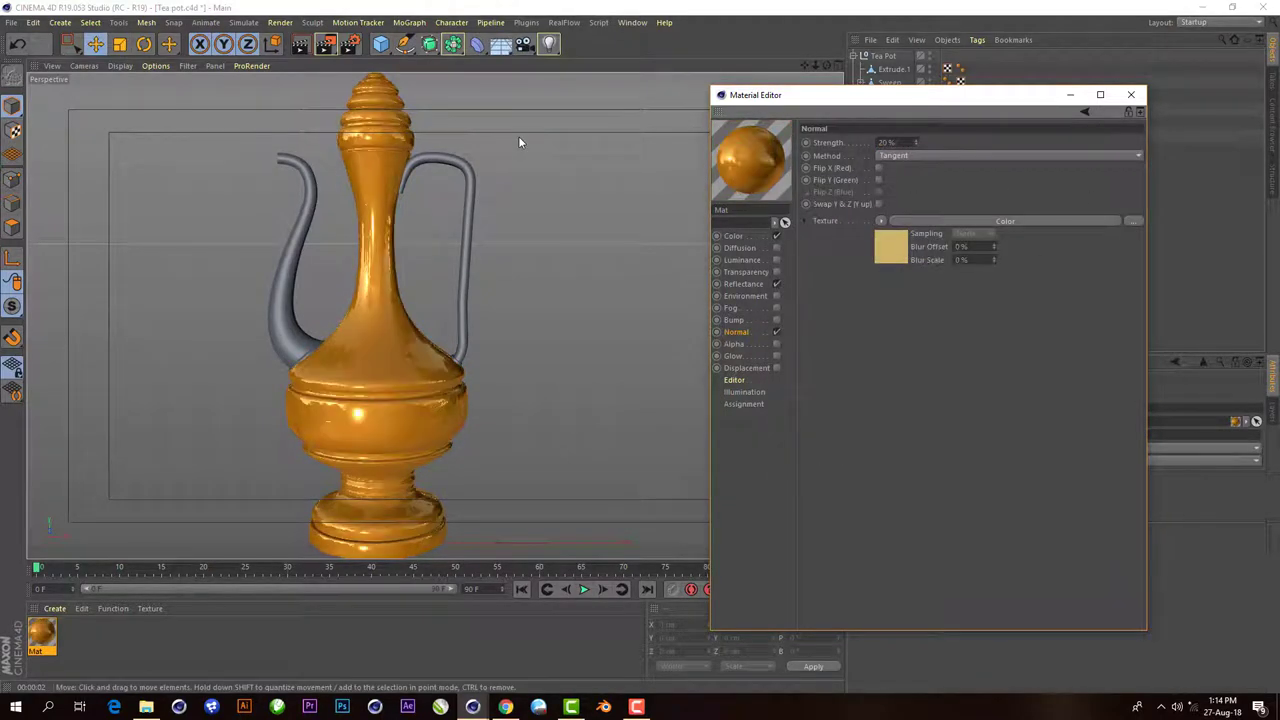
{"action": "left_click", "coordinate": [1133, 94]}
{"action": "scroll", "coordinate": [496, 278], "scroll_direction": "down", "scroll_amount": 3}
- Copy the material onto the spout and other teapot parts and preview a render
{"action": "scroll", "coordinate": [496, 278], "scroll_direction": "down", "scroll_amount": 1}
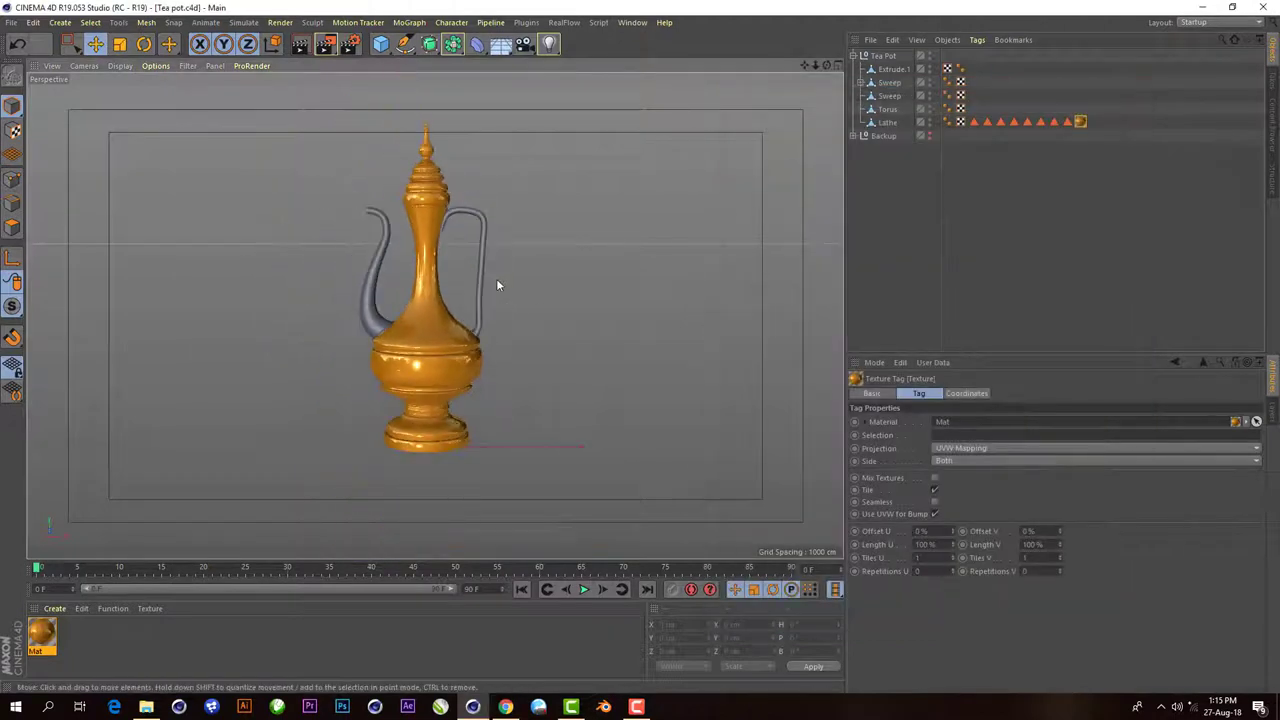
{"action": "scroll", "coordinate": [496, 278], "scroll_direction": "down", "scroll_amount": 1}
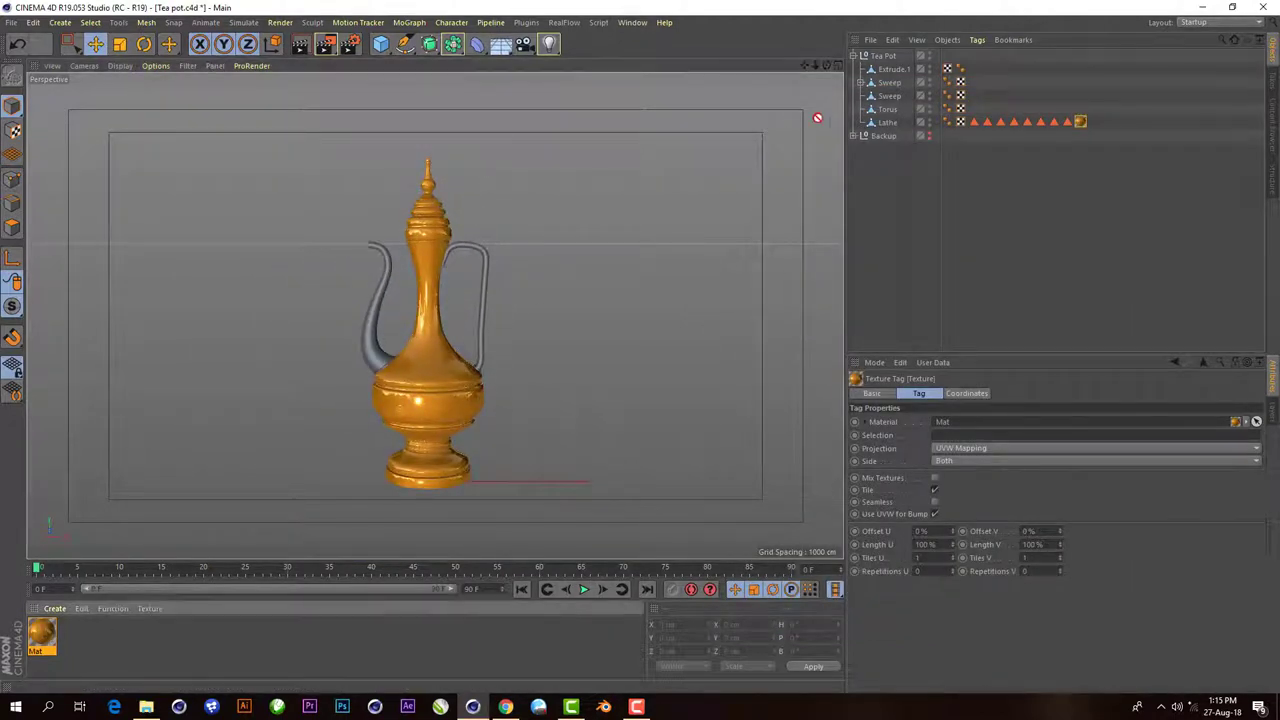
{"action": "left_click_drag", "start_coordinate": [973, 108], "coordinate": [977, 97]}
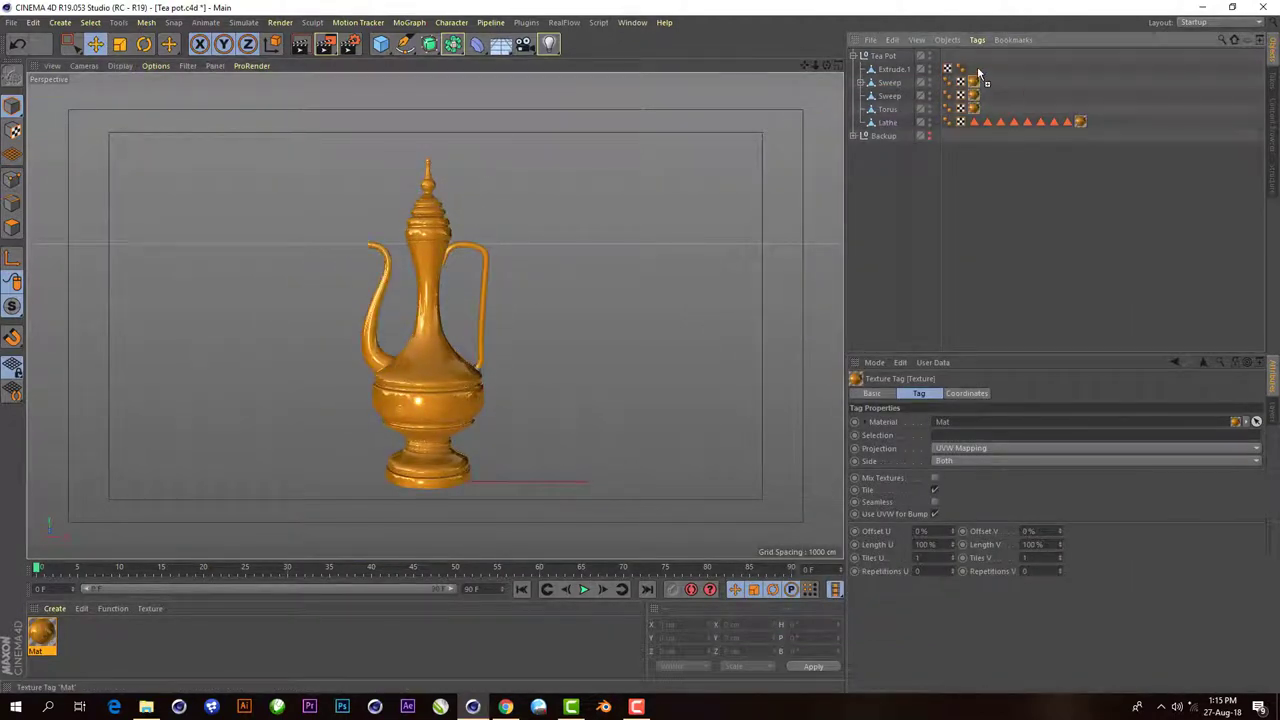
{"action": "left_click", "coordinate": [300, 47]}
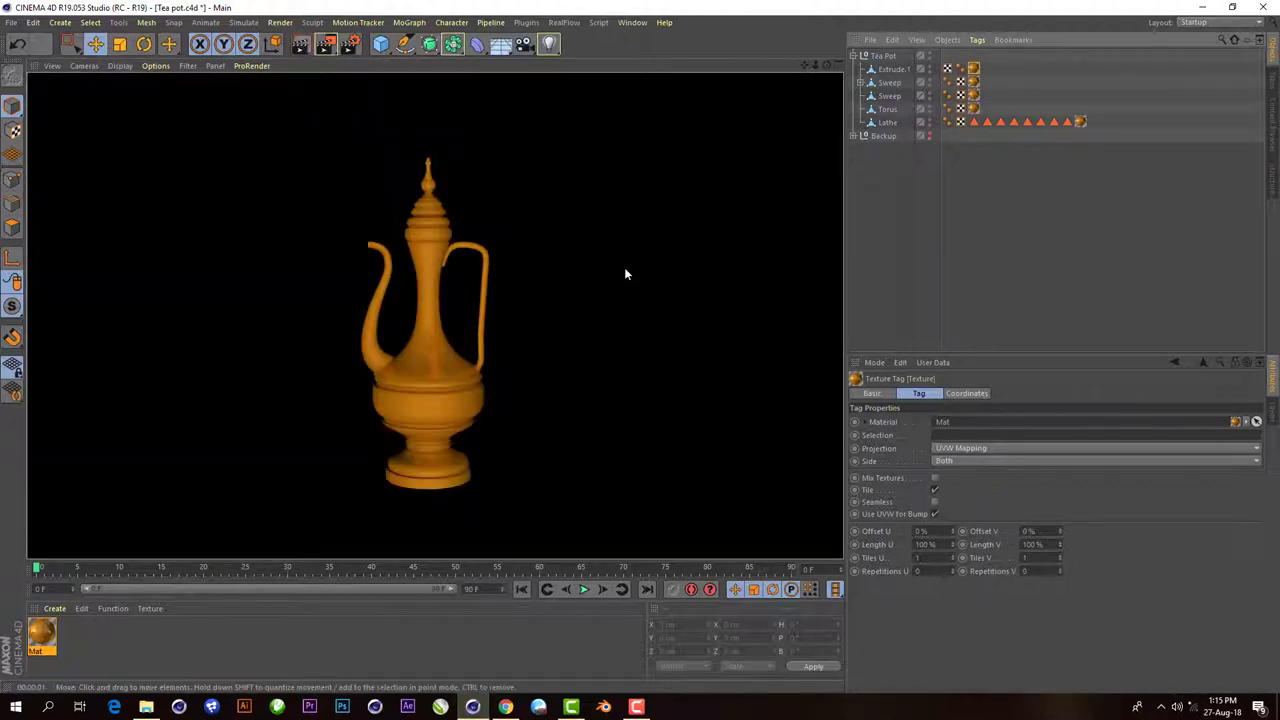
{"action": "left_click", "coordinate": [988, 223]}
- Add a cube raised into the teapot and a target camera aimed up the teapot
{"action": "left_click", "coordinate": [380, 44]}
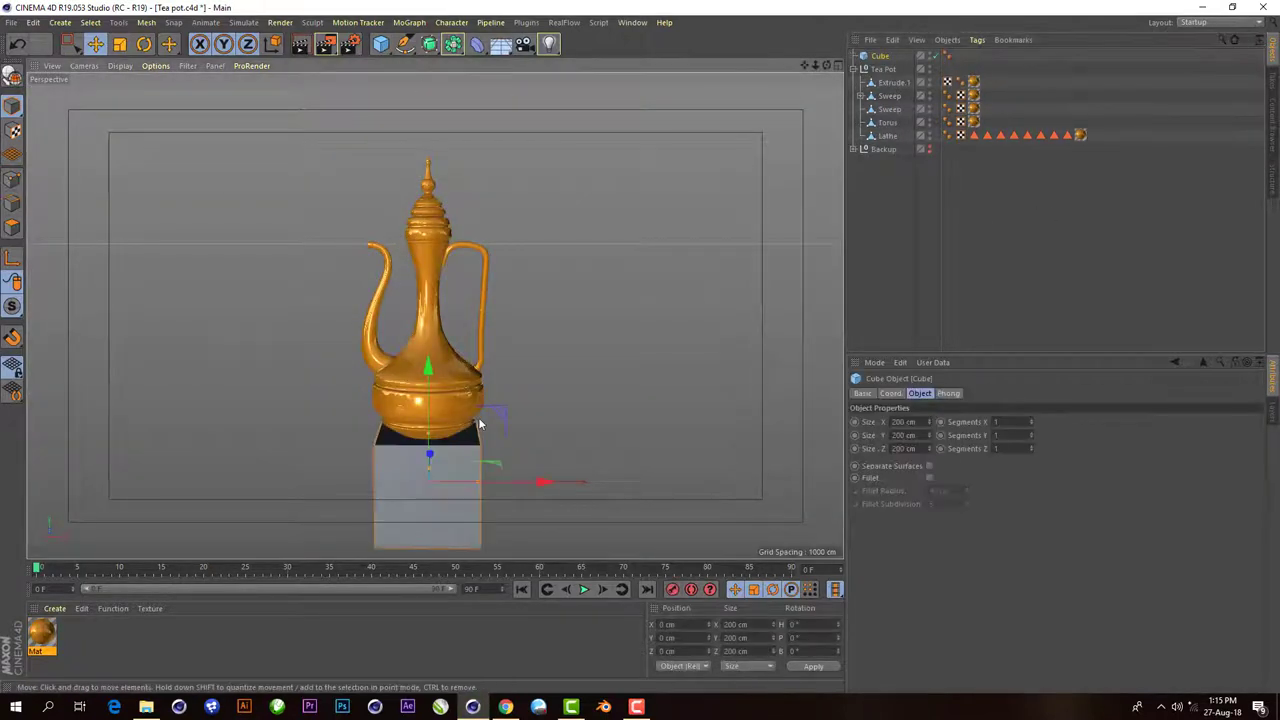
{"action": "left_click_drag", "start_coordinate": [480, 423], "coordinate": [480, 360]}
{"action": "left_click", "coordinate": [523, 45]}
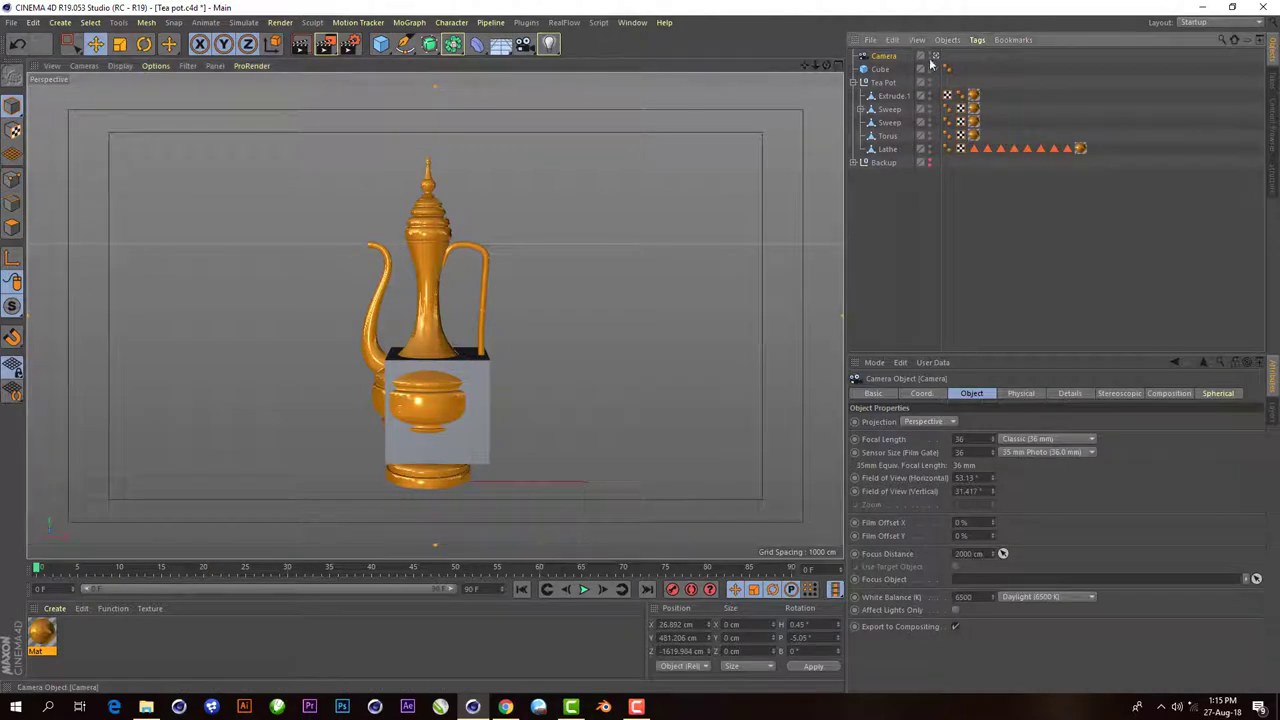
{"action": "left_click_drag", "start_coordinate": [523, 45], "coordinate": [575, 86]}
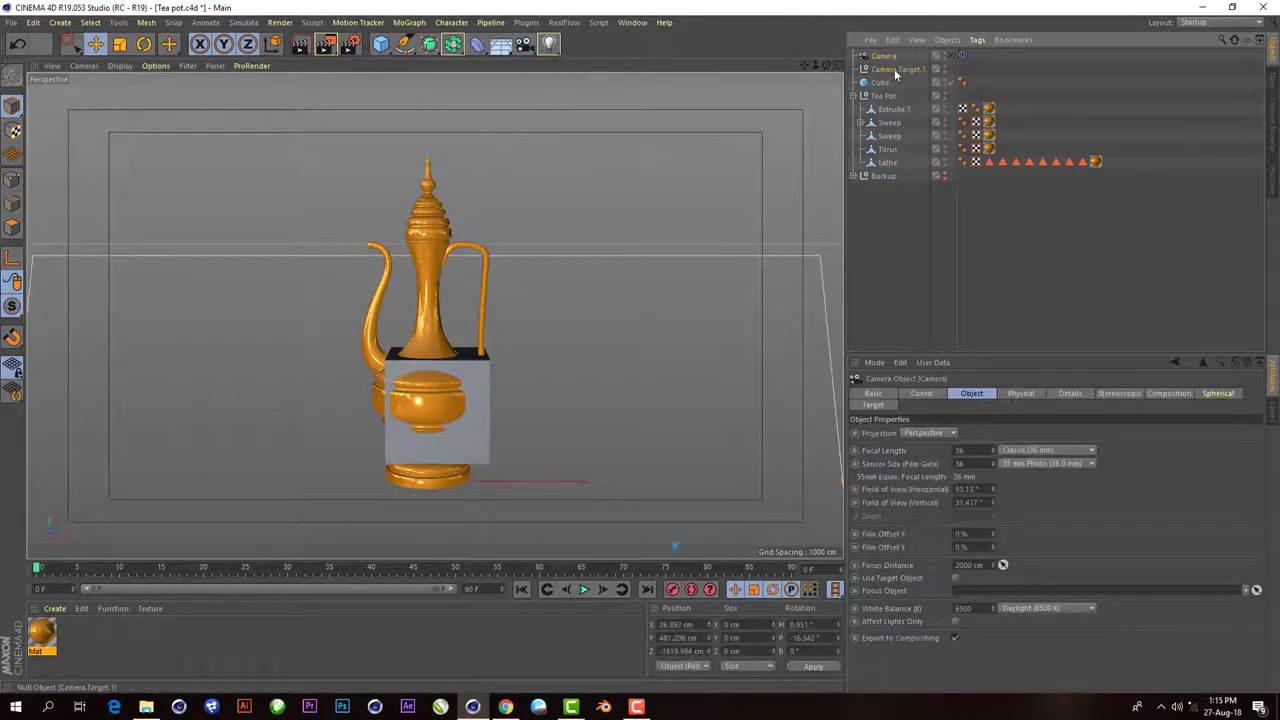
{"action": "left_click_drag", "start_coordinate": [430, 378], "coordinate": [448, 88]}
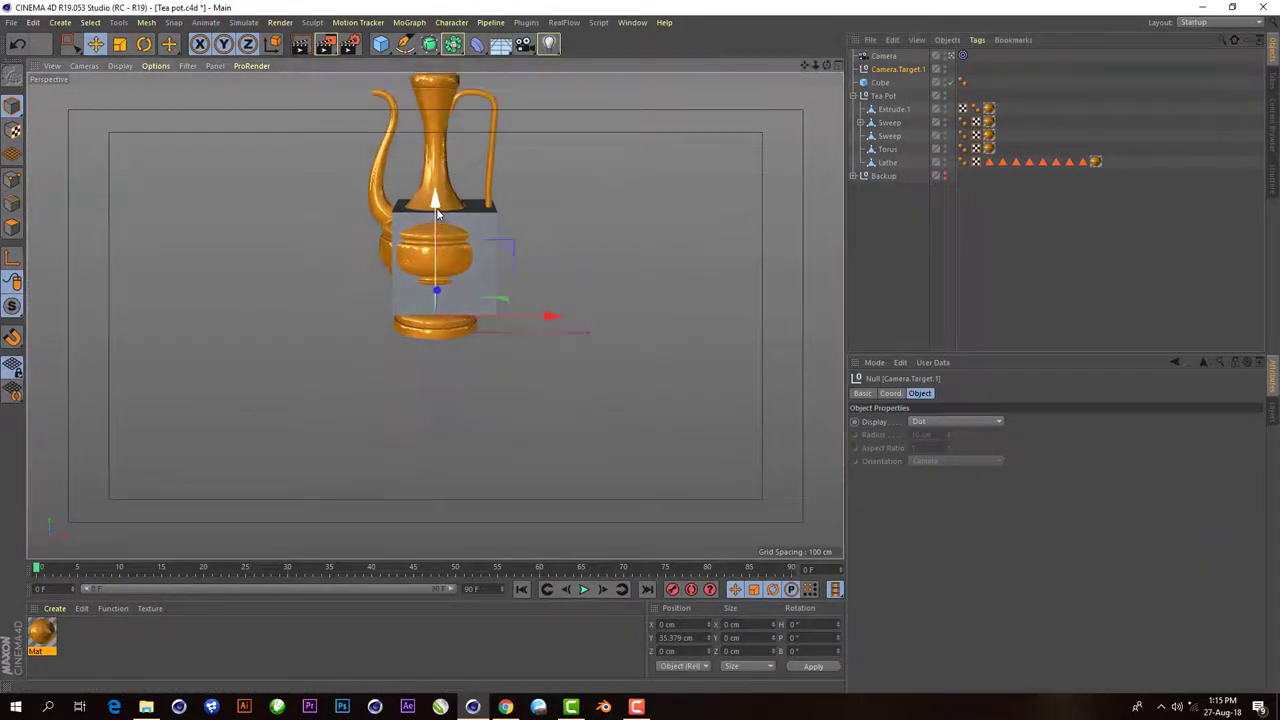
- Set the camera's focal length to 25 mm, reframe the teapot, and switch to four views
{"action": "left_click", "coordinate": [883, 55]}
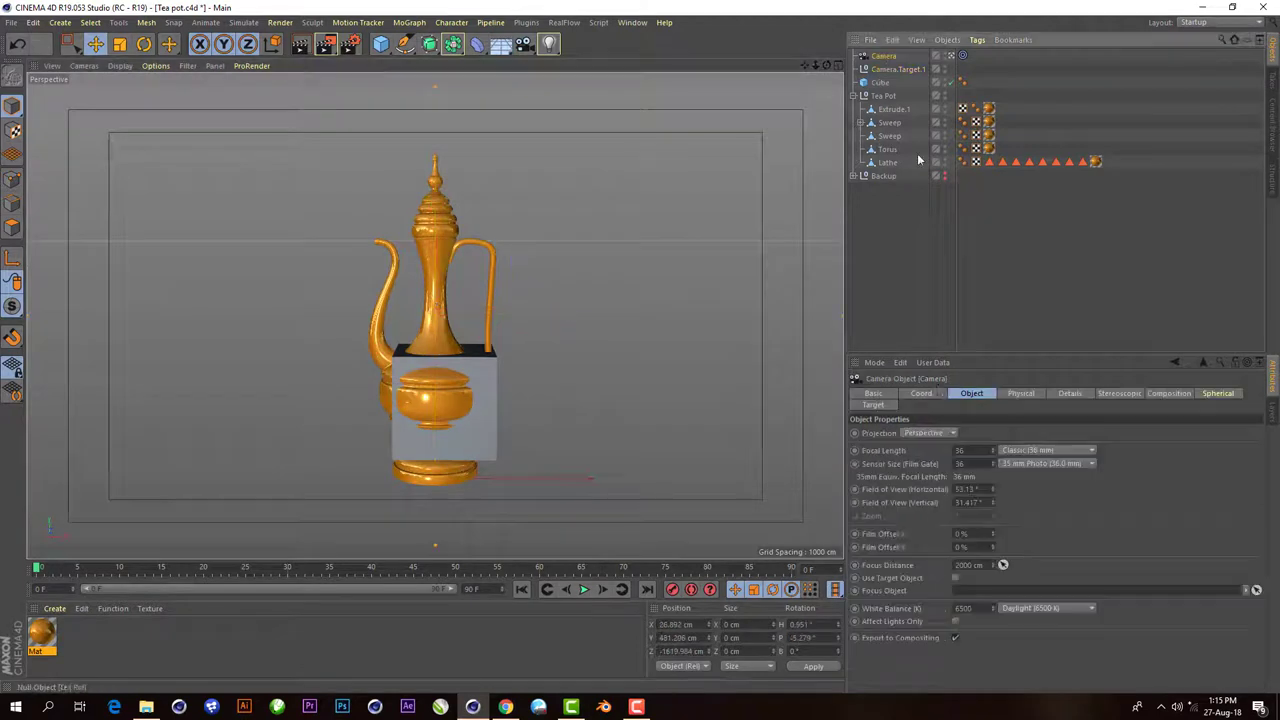
{"action": "left_click", "coordinate": [989, 450]}
{"action": "type", "text": "25"}
{"action": "key", "text": "Return"}
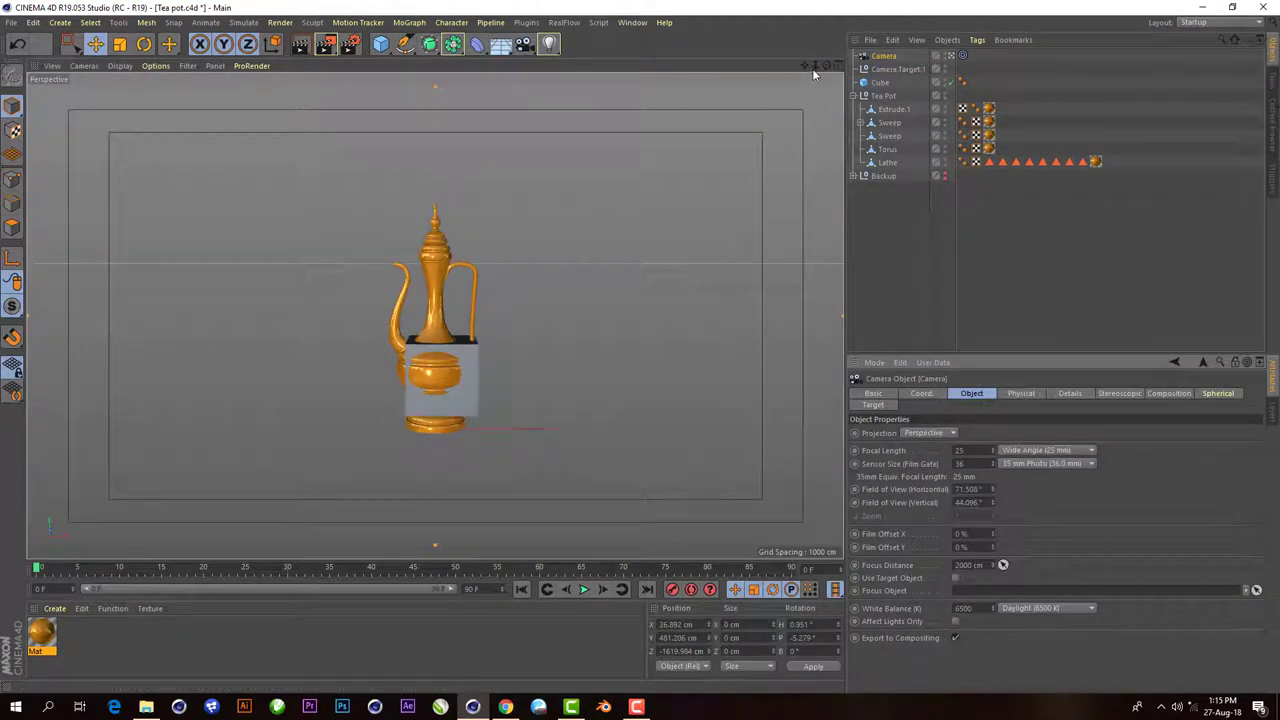
{"action": "left_click_drag", "start_coordinate": [815, 65], "coordinate": [908, 73]}
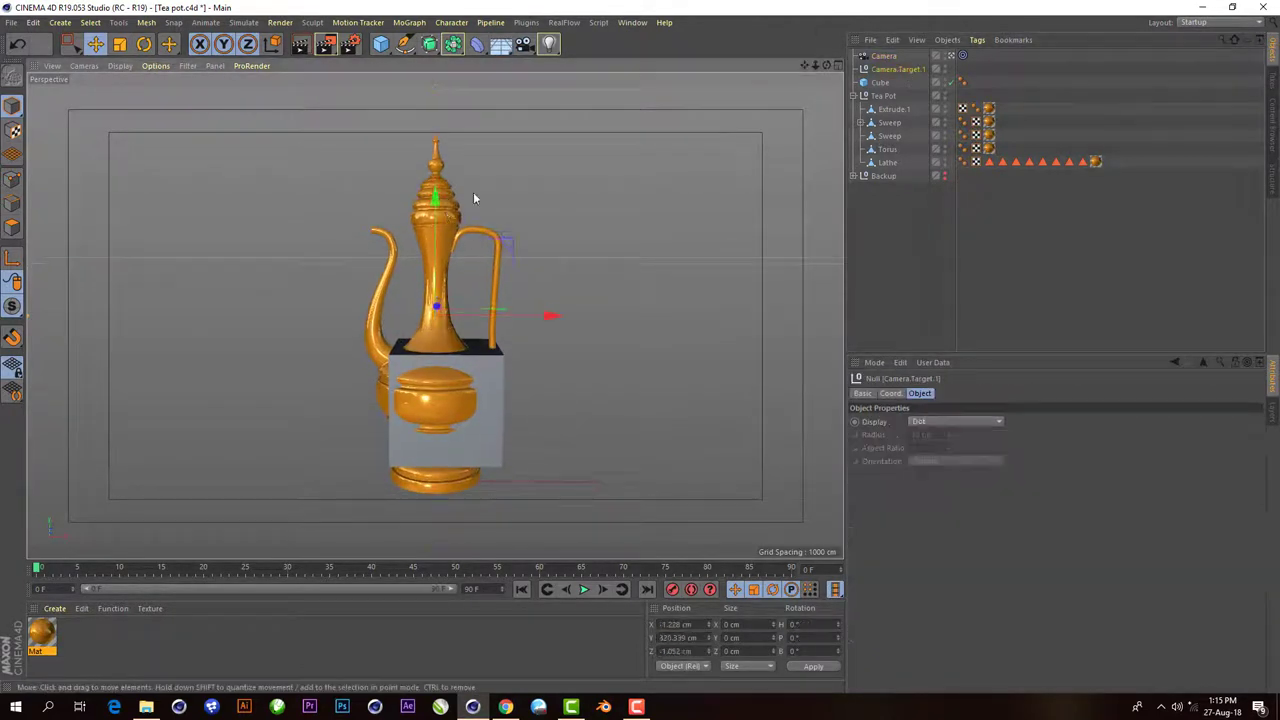
{"action": "left_click_drag", "start_coordinate": [471, 197], "coordinate": [434, 316], "text": "alt"}
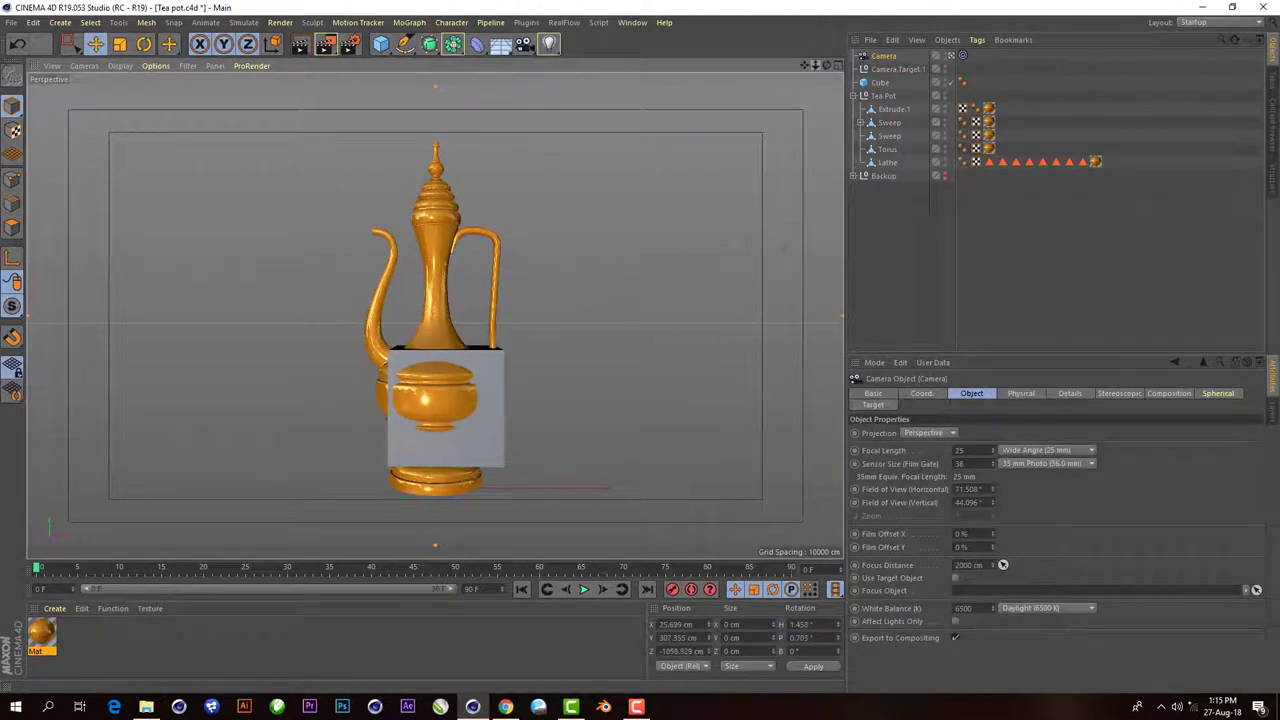
{"action": "left_click", "coordinate": [300, 43]}
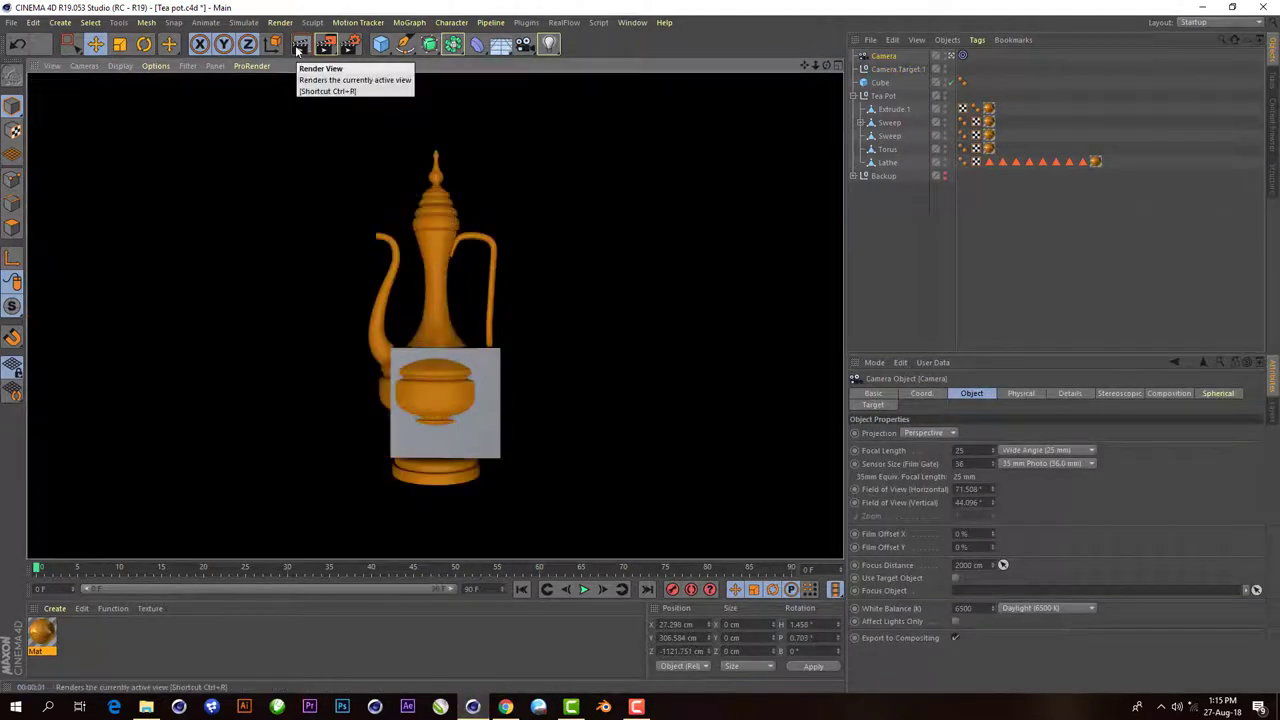
{"action": "left_click", "coordinate": [837, 65]}
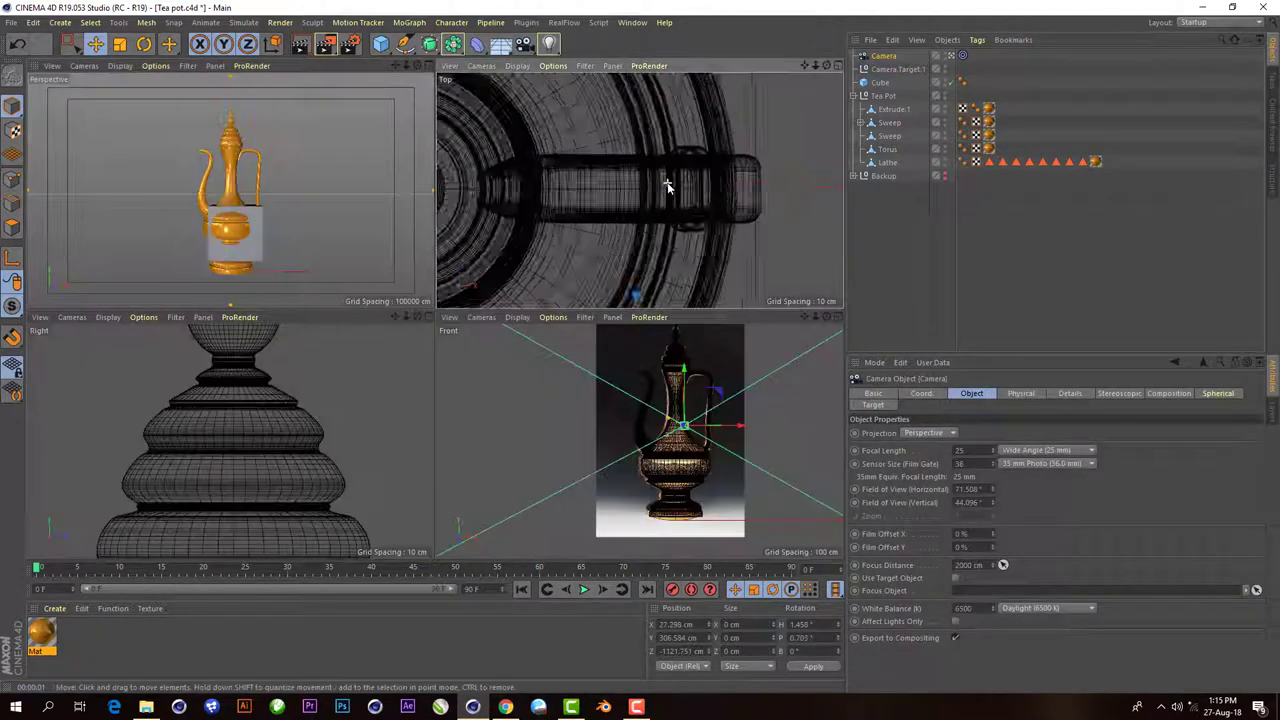
- Enlarge the cube into a tall, wide, deep backdrop behind the teapot
{"action": "left_click", "coordinate": [880, 82]}
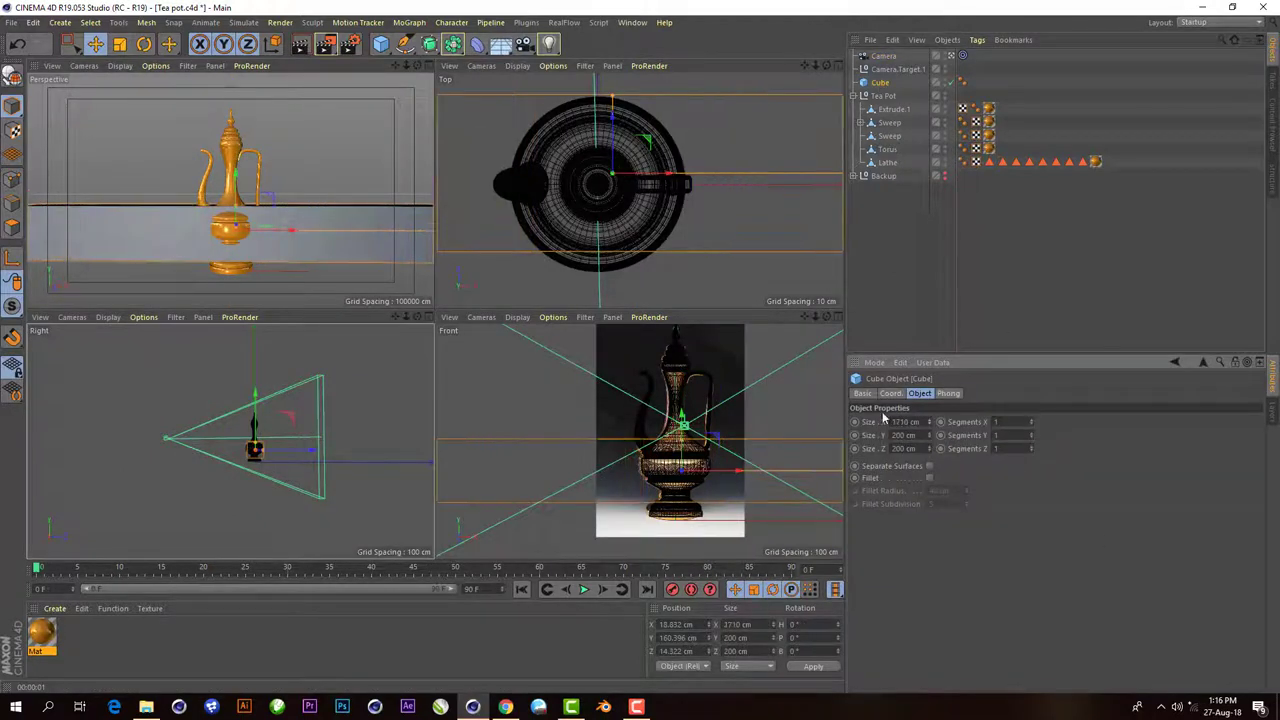
{"action": "left_click_drag", "start_coordinate": [255, 443], "coordinate": [235, 393]}
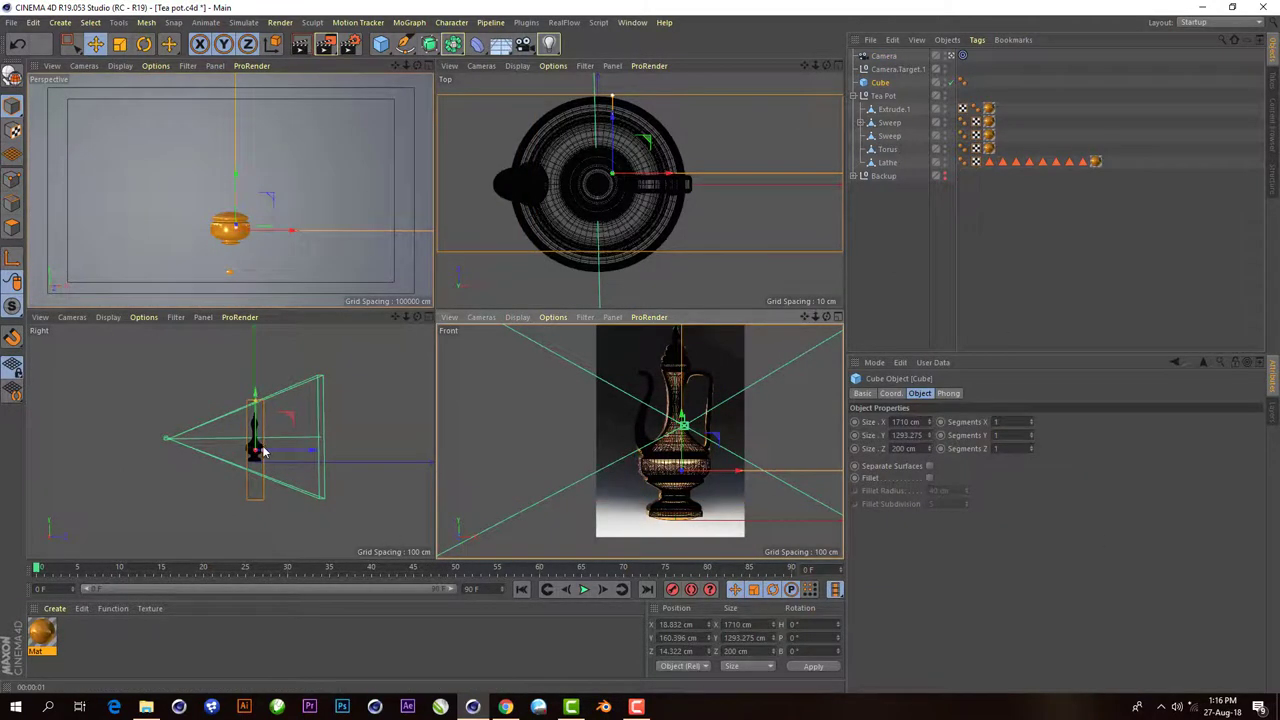
{"action": "left_click_drag", "start_coordinate": [262, 452], "coordinate": [380, 449]}
{"action": "left_click_drag", "start_coordinate": [257, 403], "coordinate": [266, 363]}
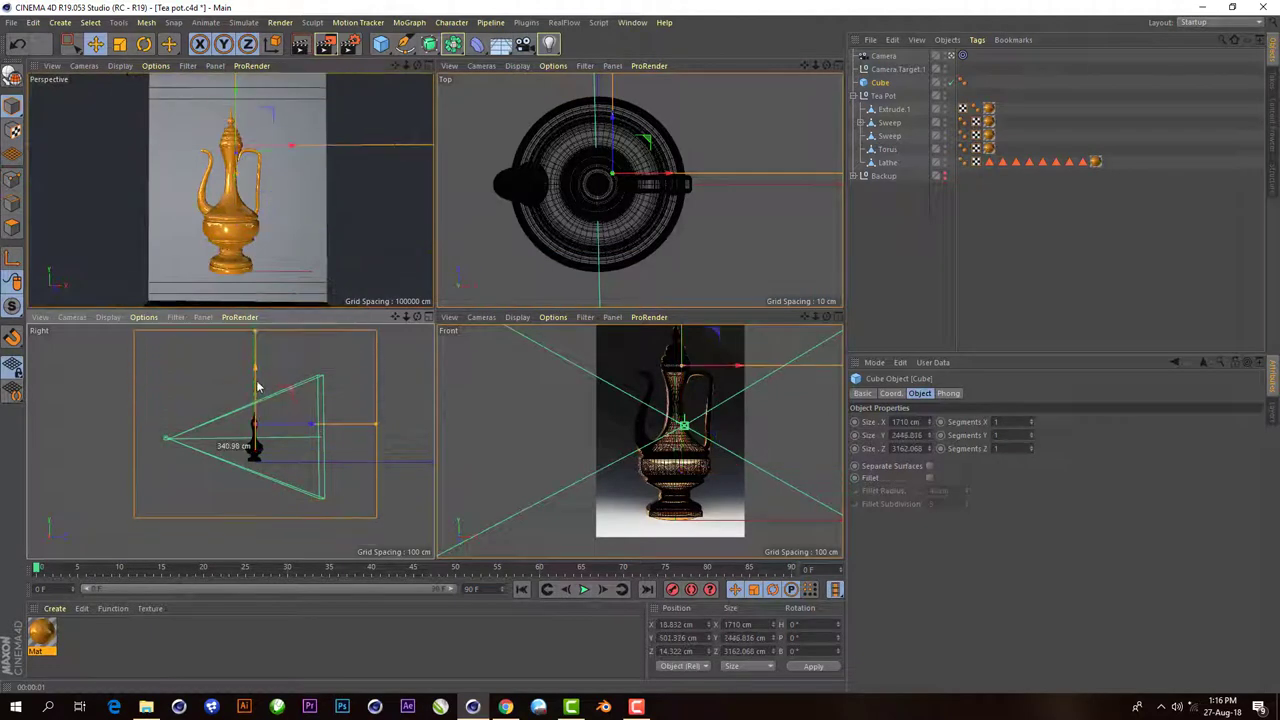
{"action": "scroll", "coordinate": [290, 400], "scroll_direction": "down", "scroll_amount": 3}
{"action": "scroll", "coordinate": [590, 190], "scroll_direction": "down", "scroll_amount": 5}
{"action": "scroll", "coordinate": [622, 193], "scroll_direction": "down", "scroll_amount": 3}
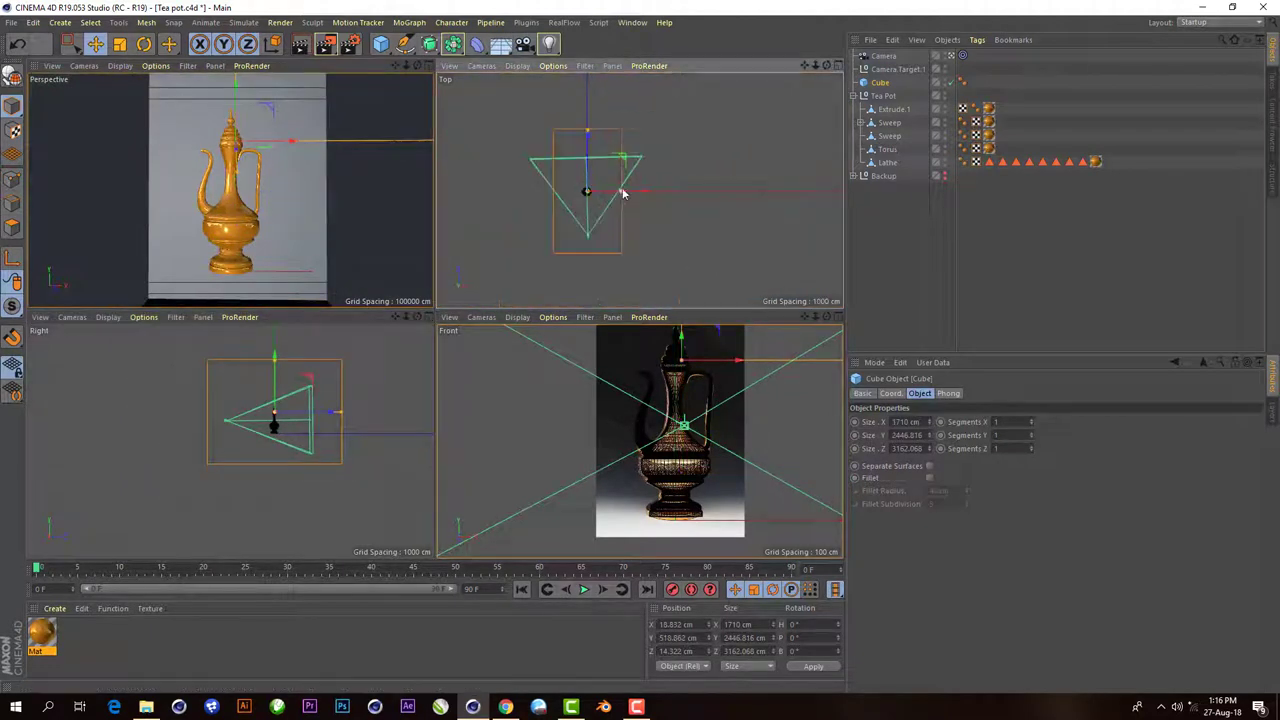
{"action": "left_click_drag", "start_coordinate": [622, 193], "coordinate": [658, 193]}
{"action": "left_click_drag", "start_coordinate": [588, 131], "coordinate": [600, 123]}
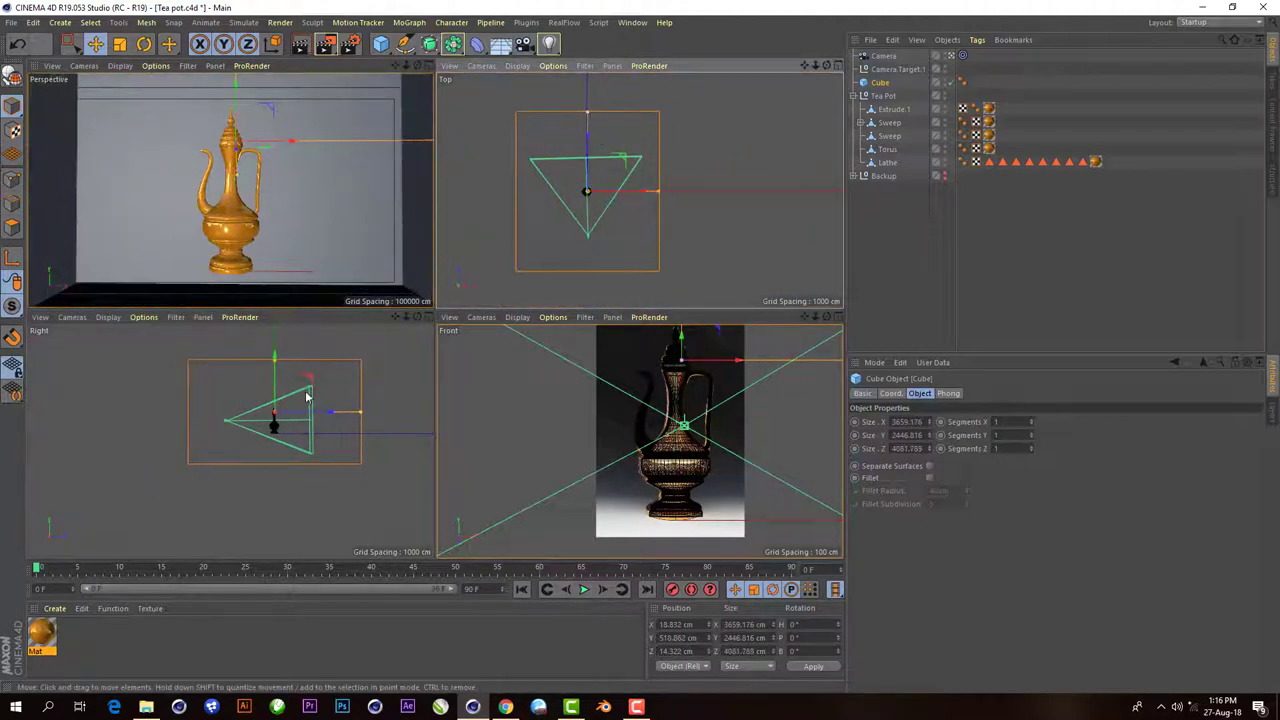
- Fillet the cube at about 853 cm radius, raise it, make it editable, and lower its axis
{"action": "left_click", "coordinate": [929, 477]}
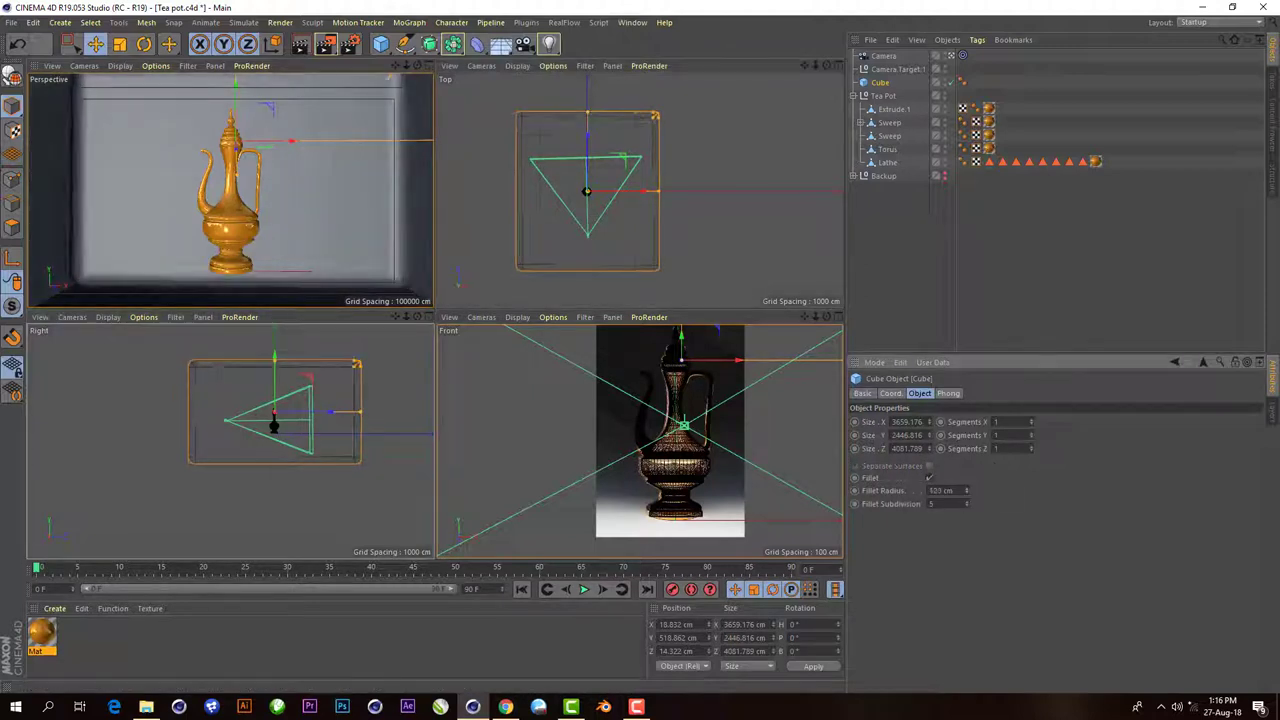
{"action": "left_click_drag", "start_coordinate": [966, 490], "coordinate": [966, 470]}
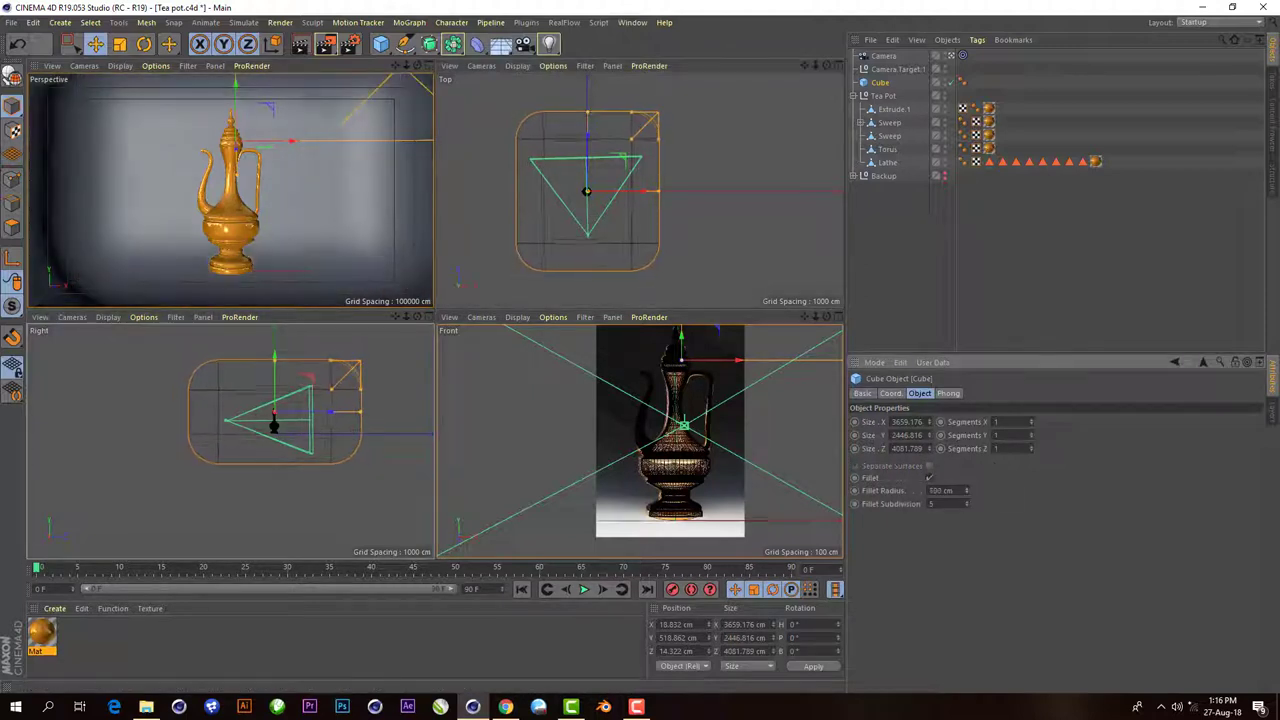
{"action": "left_click", "coordinate": [419, 317]}
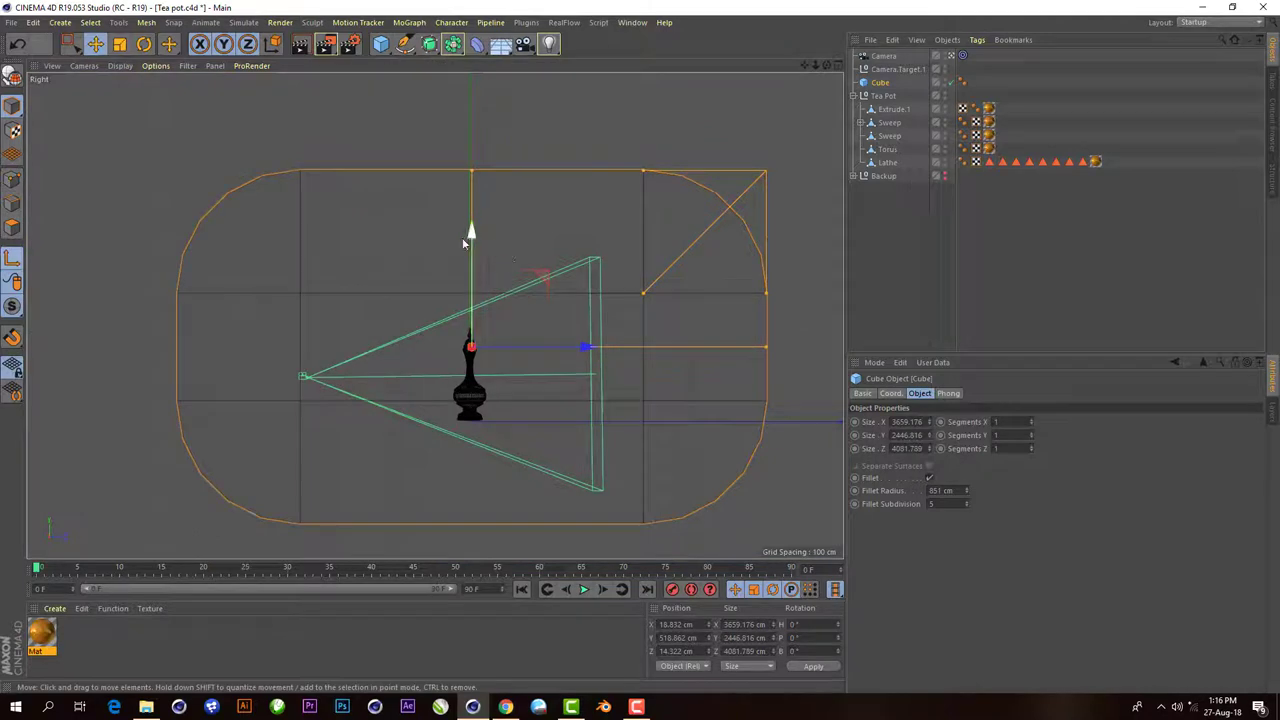
{"action": "left_click_drag", "start_coordinate": [471, 230], "coordinate": [487, 140]}
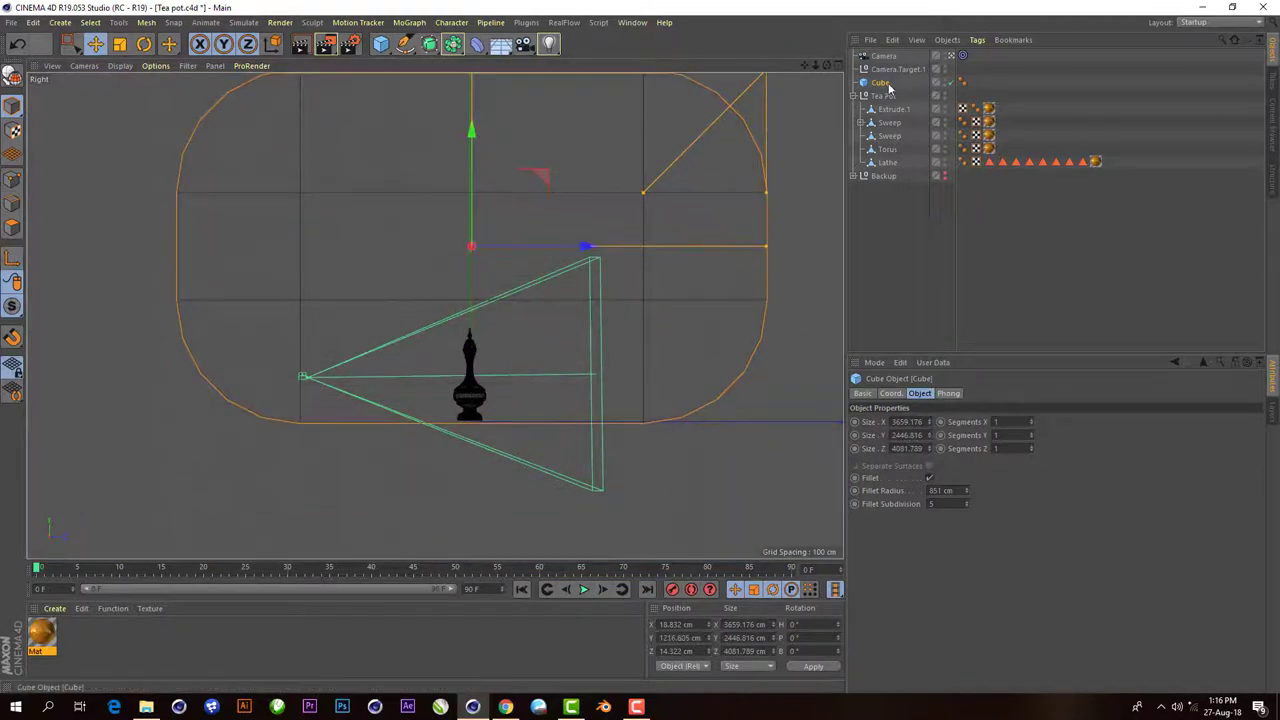
{"action": "left_click", "coordinate": [12, 76]}
{"action": "left_click", "coordinate": [12, 258]}
{"action": "left_click_drag", "start_coordinate": [471, 128], "coordinate": [463, 310]}
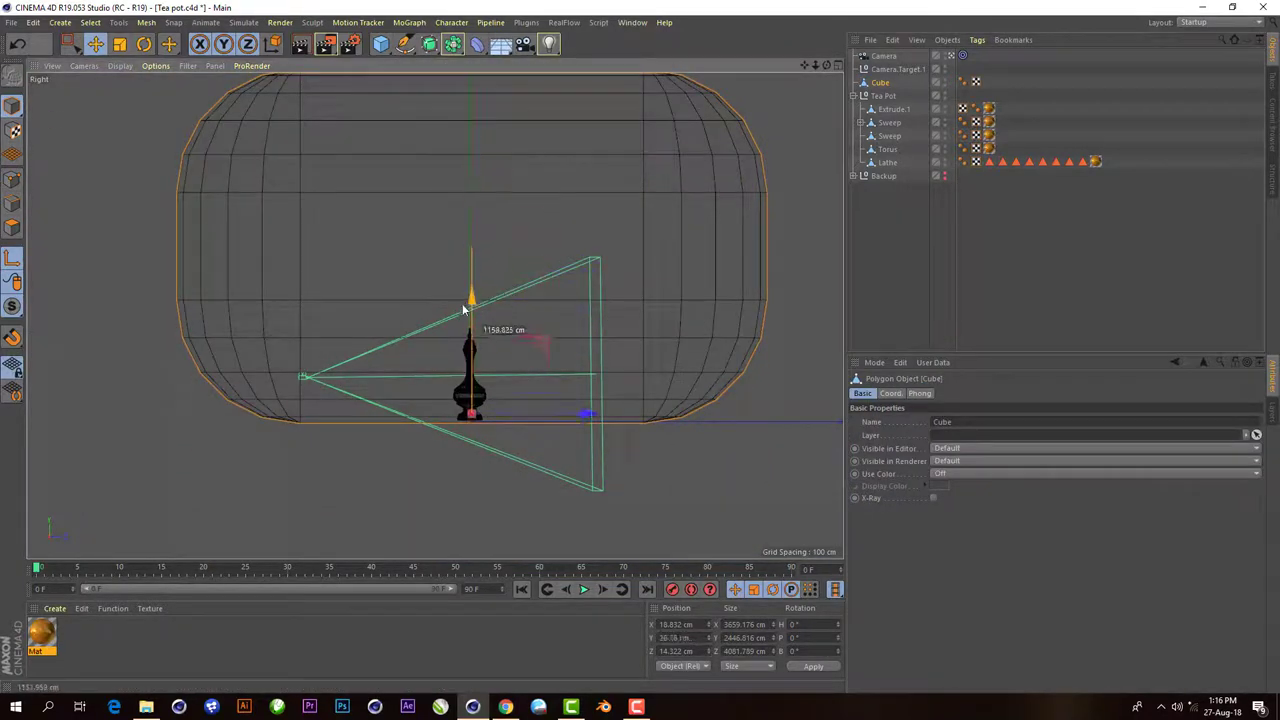
- Set the backdrop height to 10.549 cm so its floor meets the teapot base, and preview a render
{"action": "middle_click", "coordinate": [820, 74]}
{"action": "middle_click", "coordinate": [430, 72]}
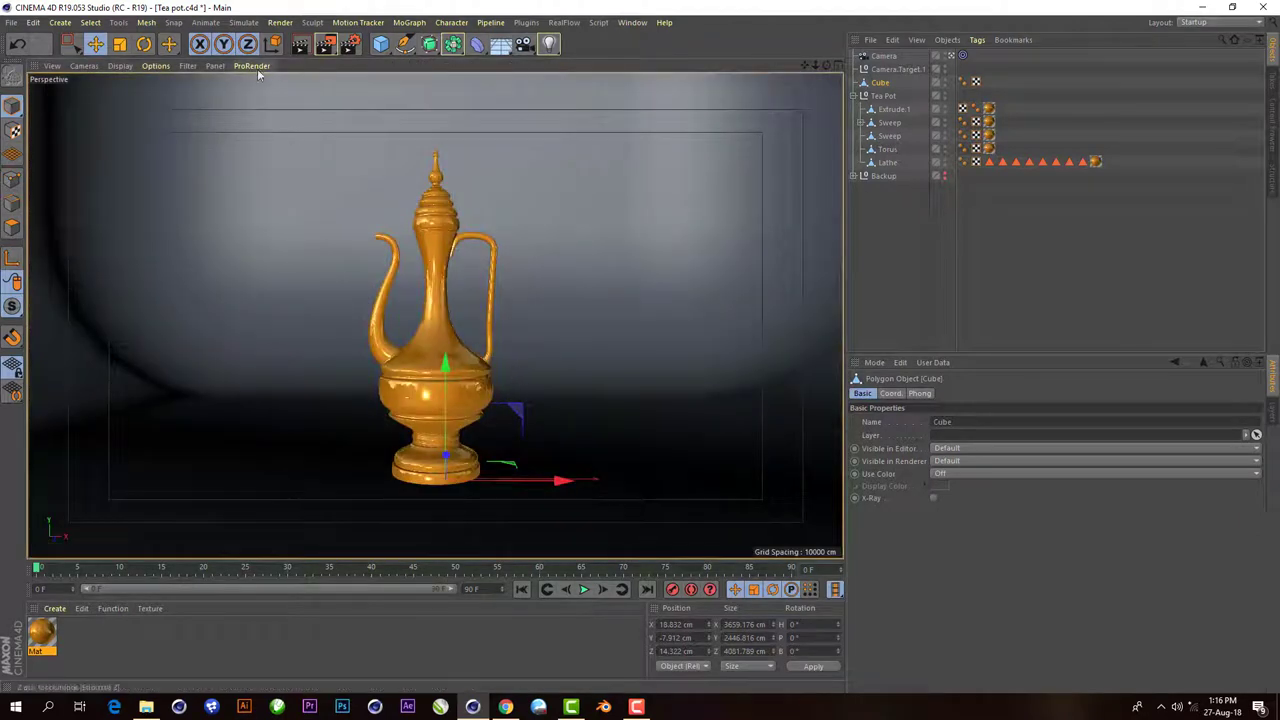
{"action": "left_click_drag", "start_coordinate": [449, 366], "coordinate": [452, 356]}
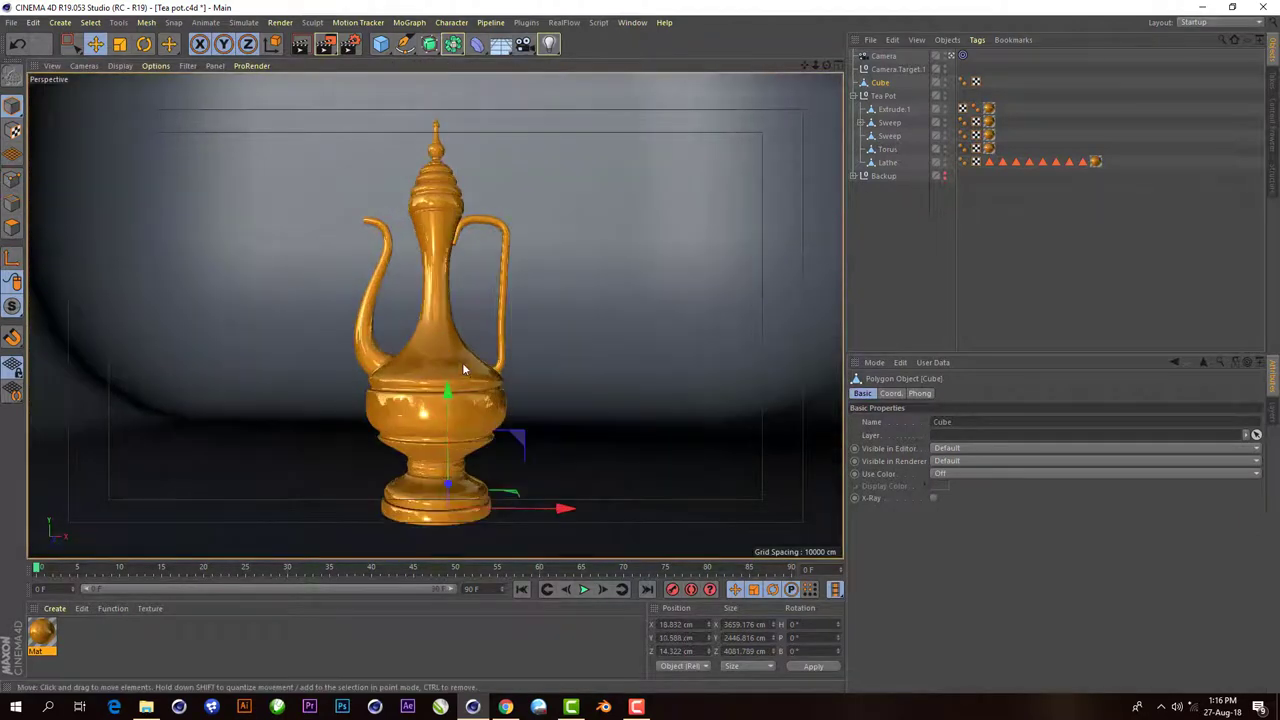
{"action": "left_click", "coordinate": [950, 55]}
{"action": "scroll", "coordinate": [446, 367], "scroll_direction": "up", "scroll_amount": 5}
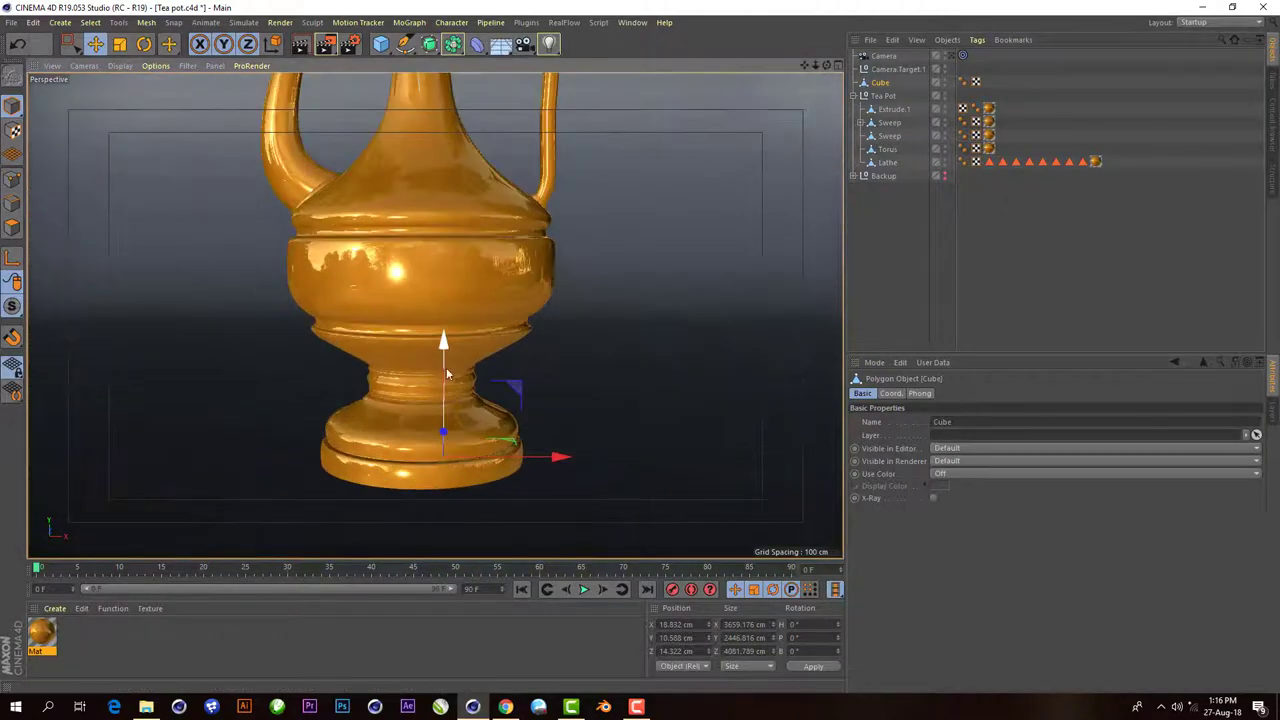
{"action": "left_click_drag", "start_coordinate": [449, 350], "coordinate": [450, 342]}
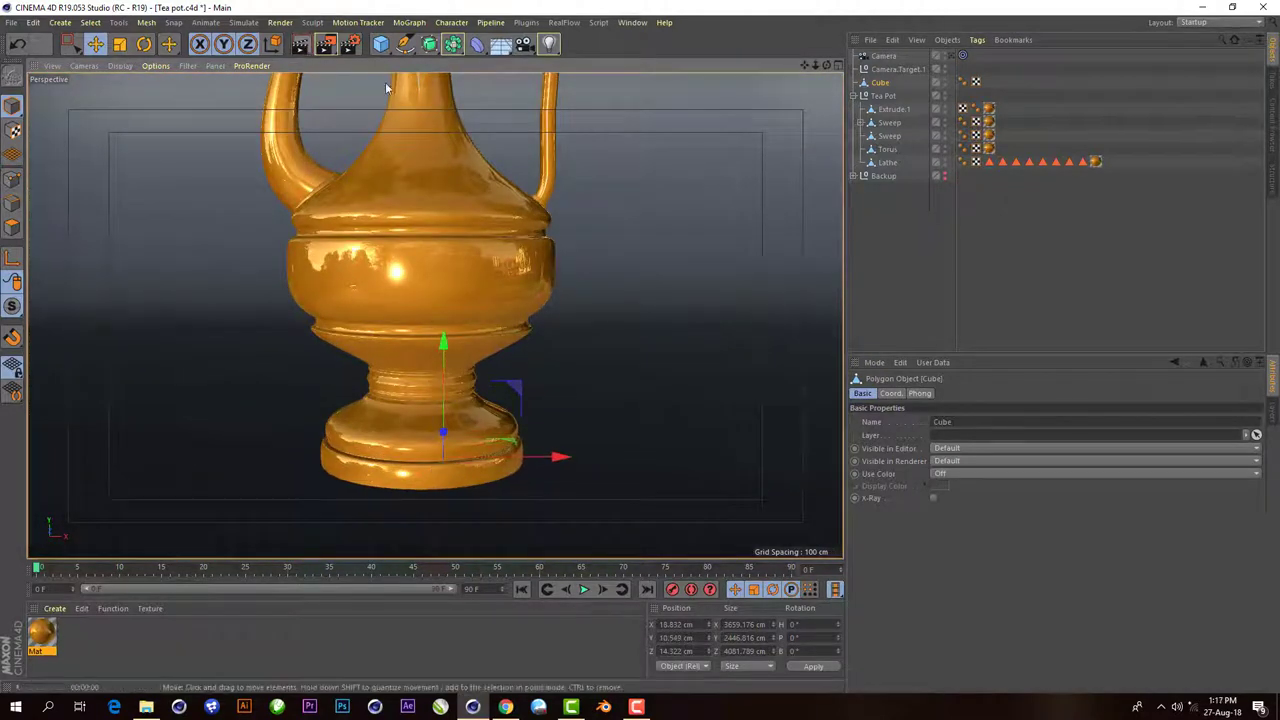
{"action": "key", "text": "ctrl+r"}
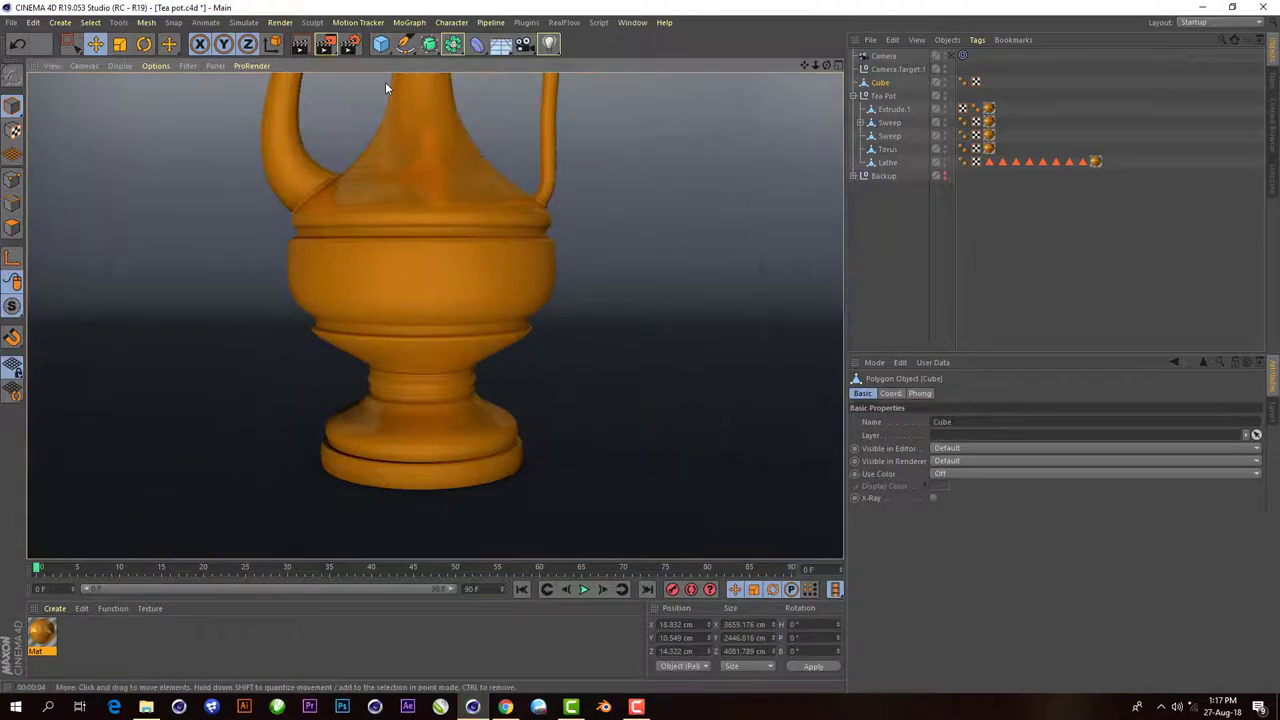
{"action": "left_click", "coordinate": [593, 278]}
{"action": "left_click", "coordinate": [952, 57]}
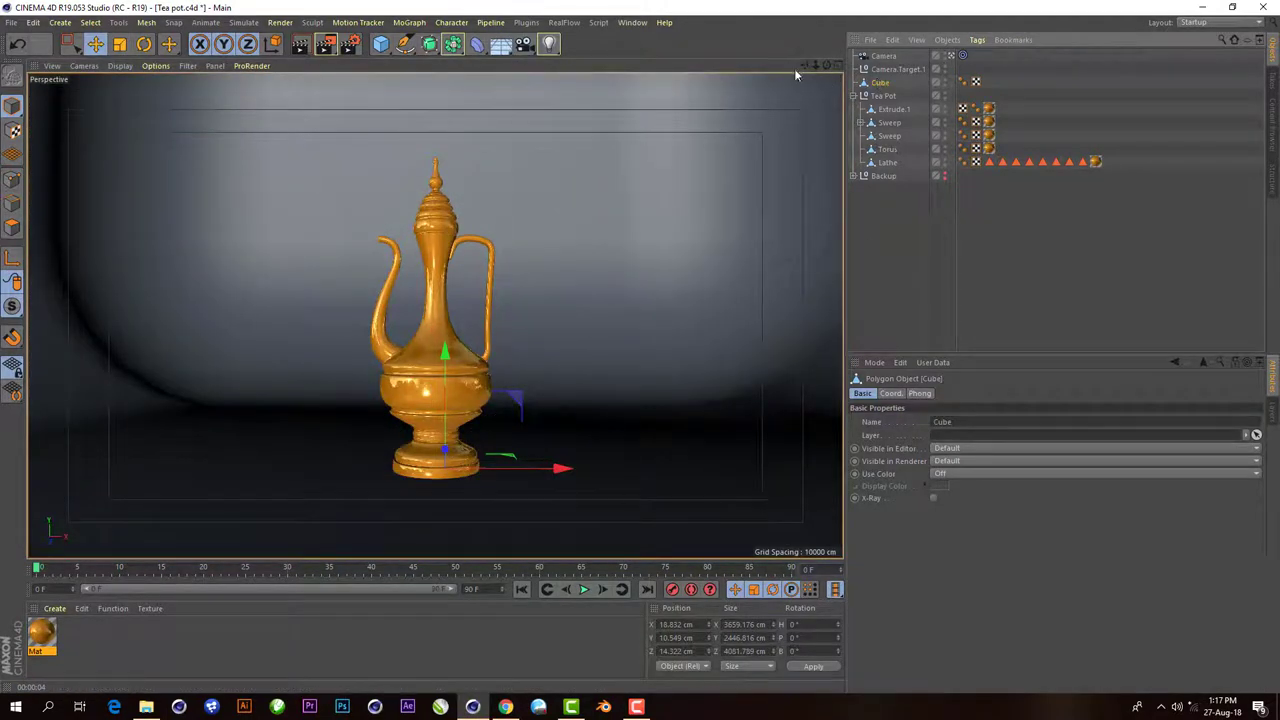
{"action": "left_click", "coordinate": [839, 66]}
- Delete the backdrop's top and left-side polygons in the Right view
{"action": "middle_click", "coordinate": [429, 337]}
{"action": "scroll", "coordinate": [429, 337], "scroll_direction": "down", "scroll_amount": 5}
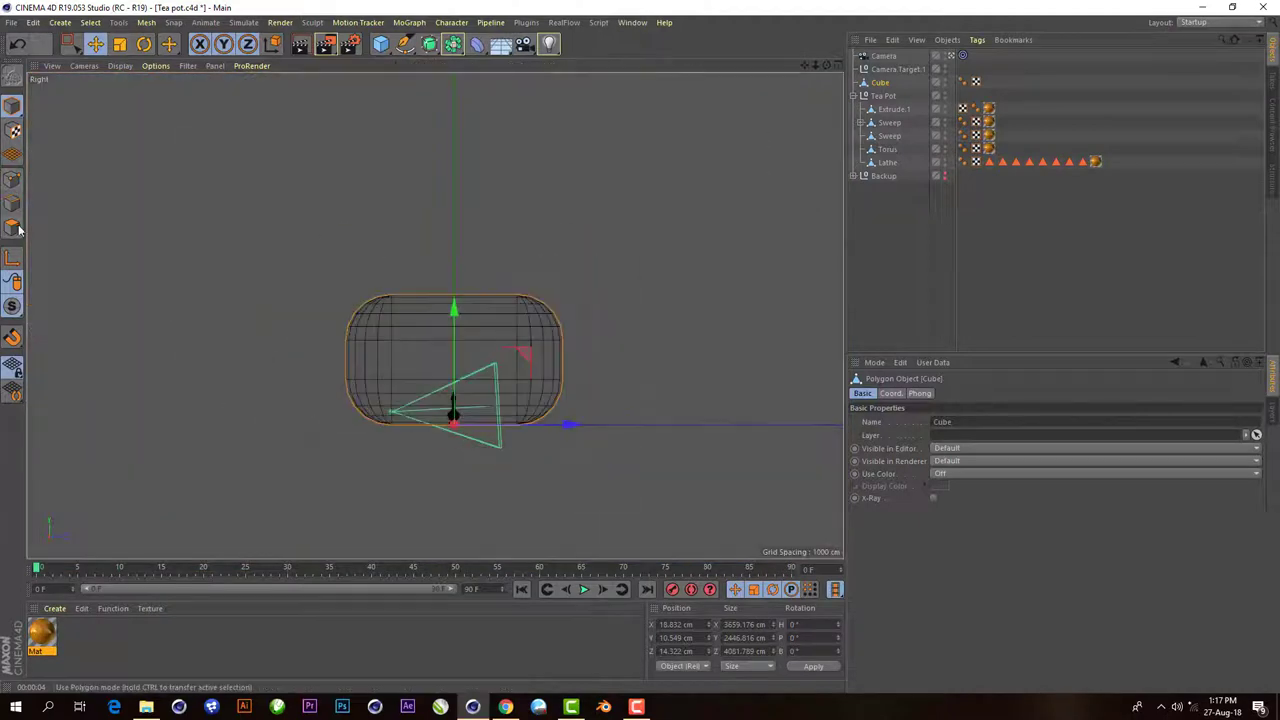
{"action": "key", "text": "0"}
{"action": "left_click_drag", "start_coordinate": [256, 226], "coordinate": [688, 310]}
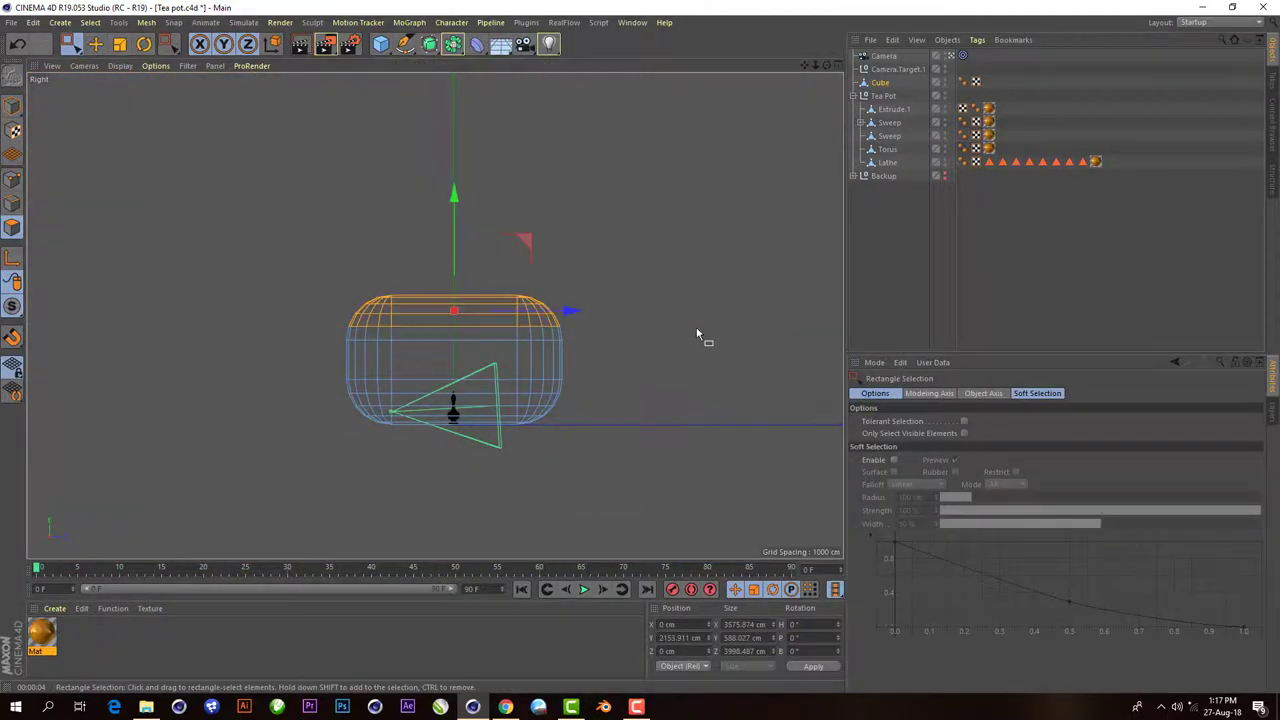
{"action": "key", "text": "Delete"}
{"action": "left_click_drag", "start_coordinate": [163, 206], "coordinate": [357, 434]}
{"action": "key", "text": "Delete"}
- Widen the backdrop along X to about 4082 cm and render to check it
{"action": "middle_click", "coordinate": [420, 530]}
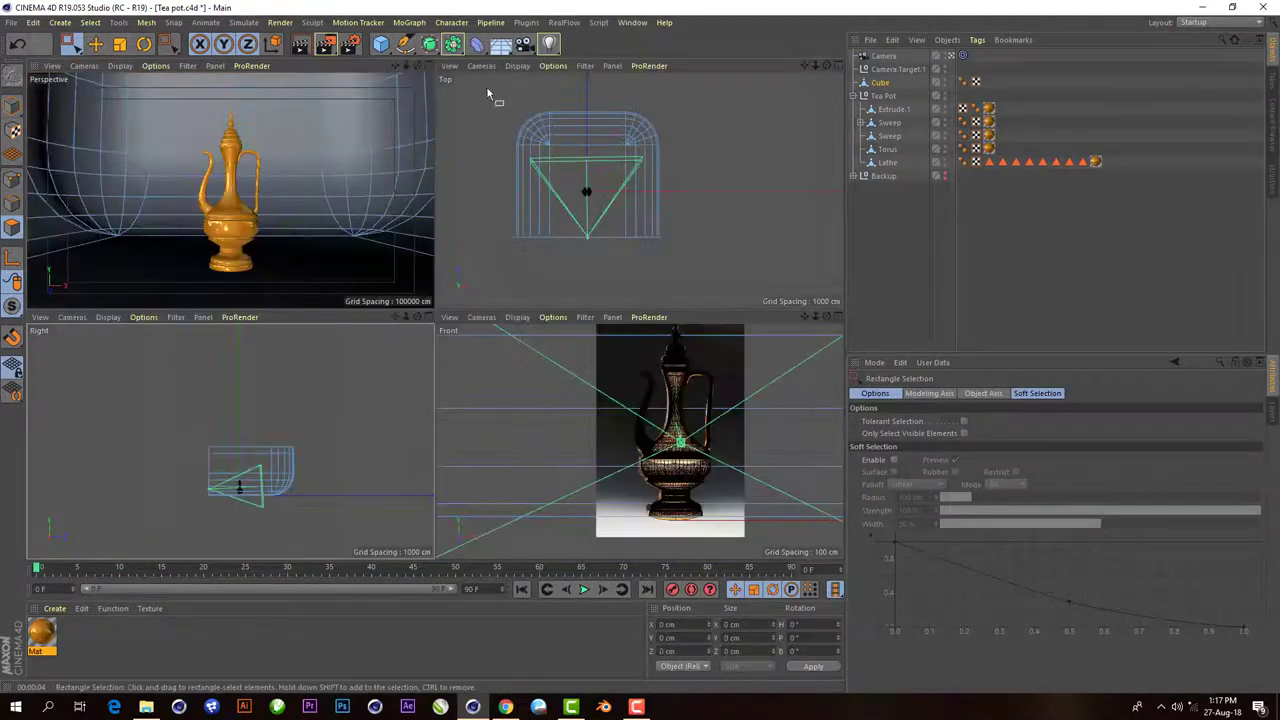
{"action": "key", "text": "F1"}
{"action": "left_click", "coordinate": [882, 96]}
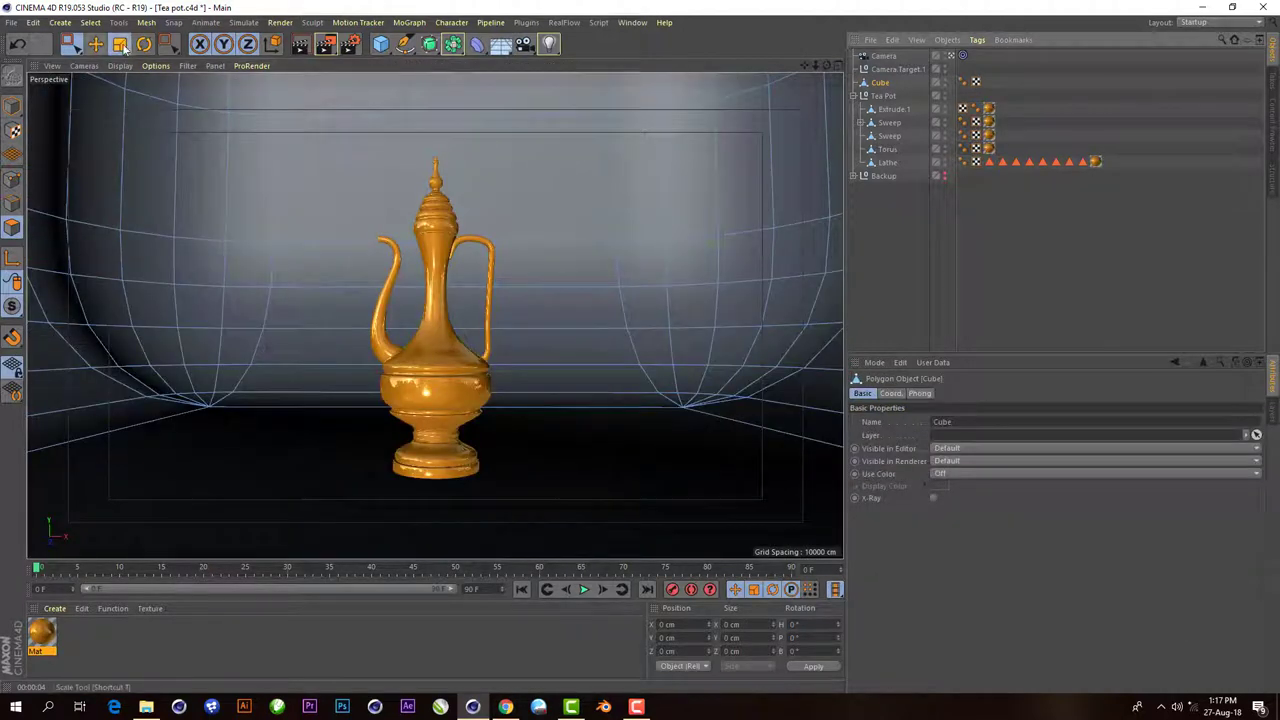
{"action": "key", "text": "t"}
{"action": "left_click_drag", "start_coordinate": [564, 468], "coordinate": [577, 467]}
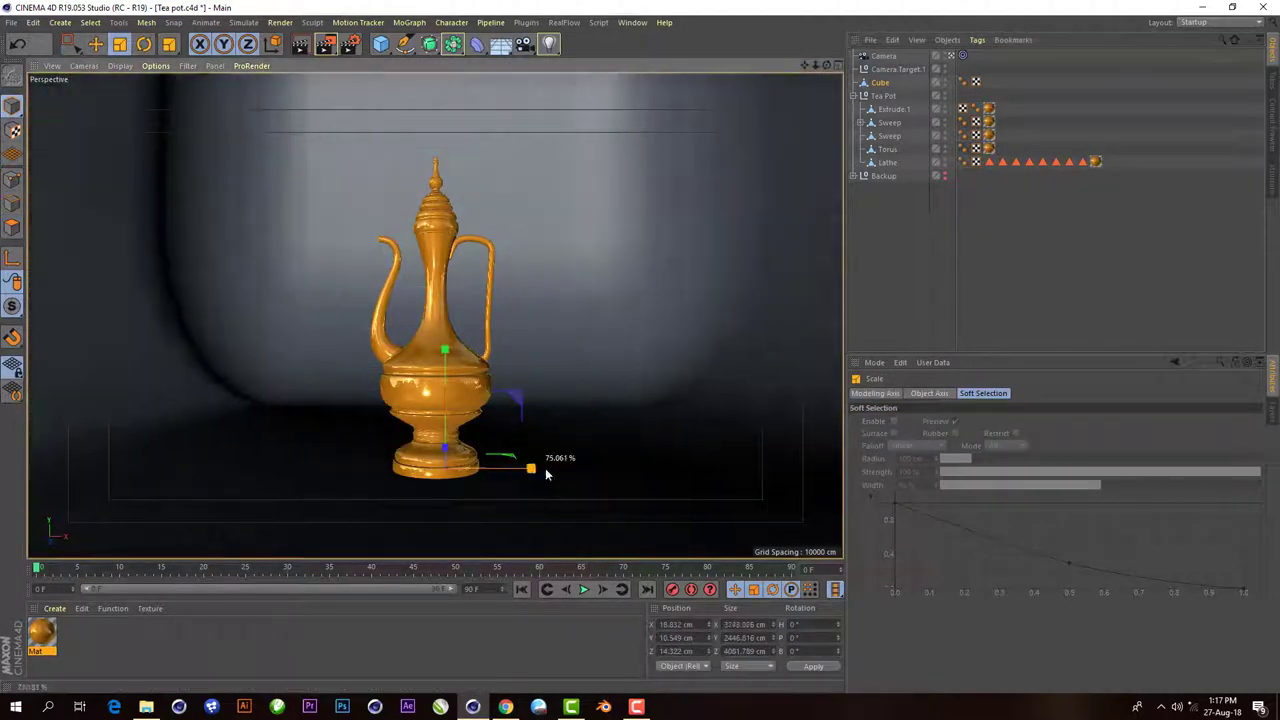
{"action": "left_click", "coordinate": [302, 46]}
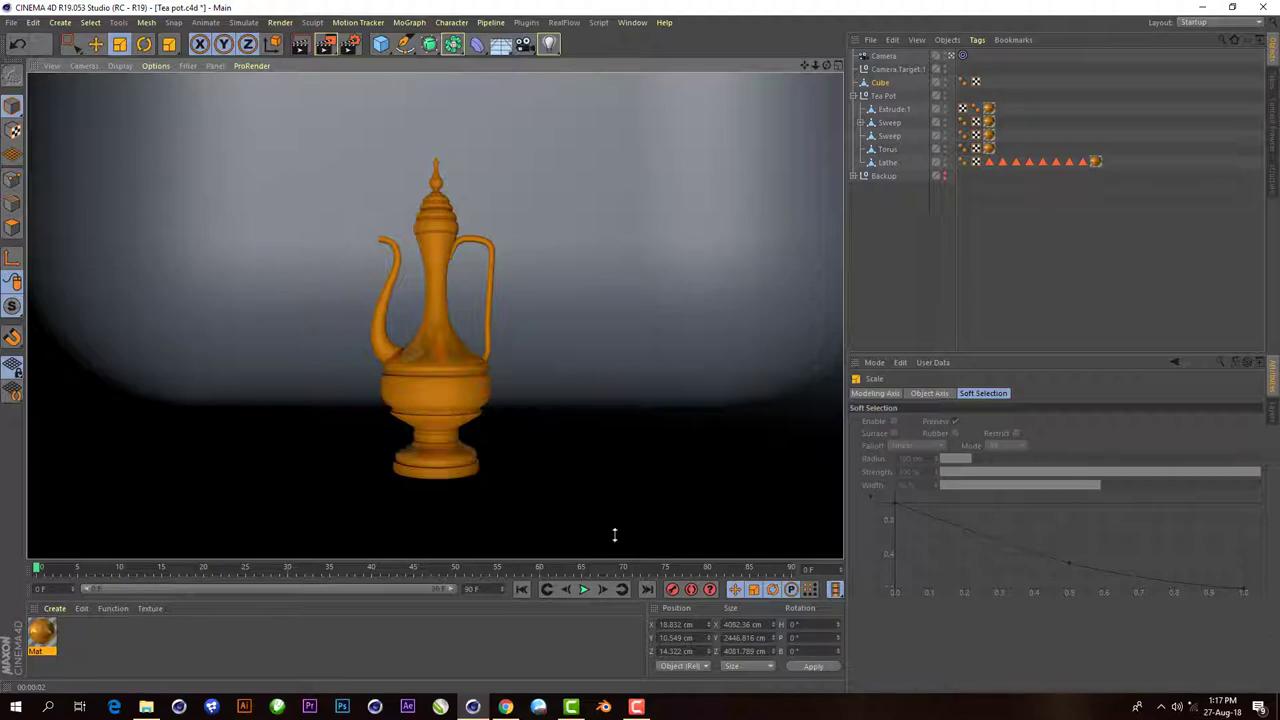
- Load the HDR Studio Rig from GSG_HDRI_Studio_Pack, assign BevelReflection.hdr, and render the preview
{"action": "left_click", "coordinate": [632, 22]}
{"action": "left_click", "coordinate": [660, 93]}
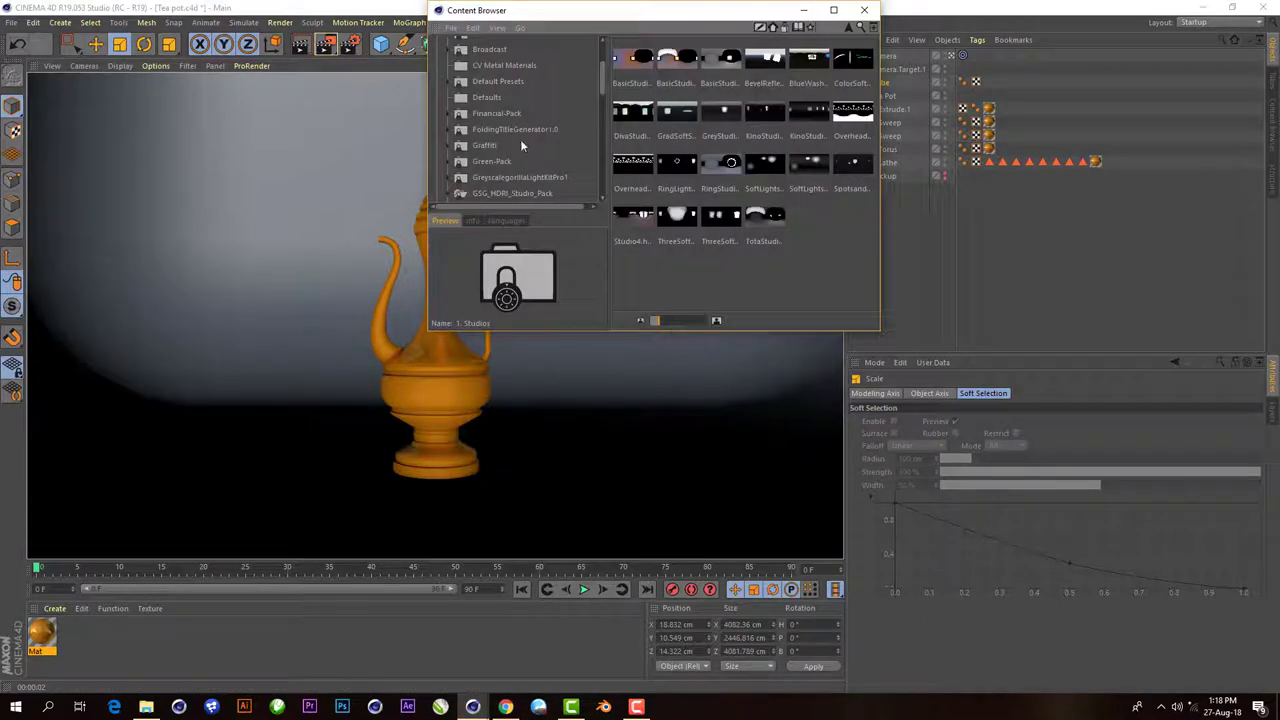
{"action": "scroll", "coordinate": [520, 145], "scroll_direction": "down", "scroll_amount": 2}
{"action": "left_click", "coordinate": [544, 114]}
{"action": "double_click", "coordinate": [720, 112]}
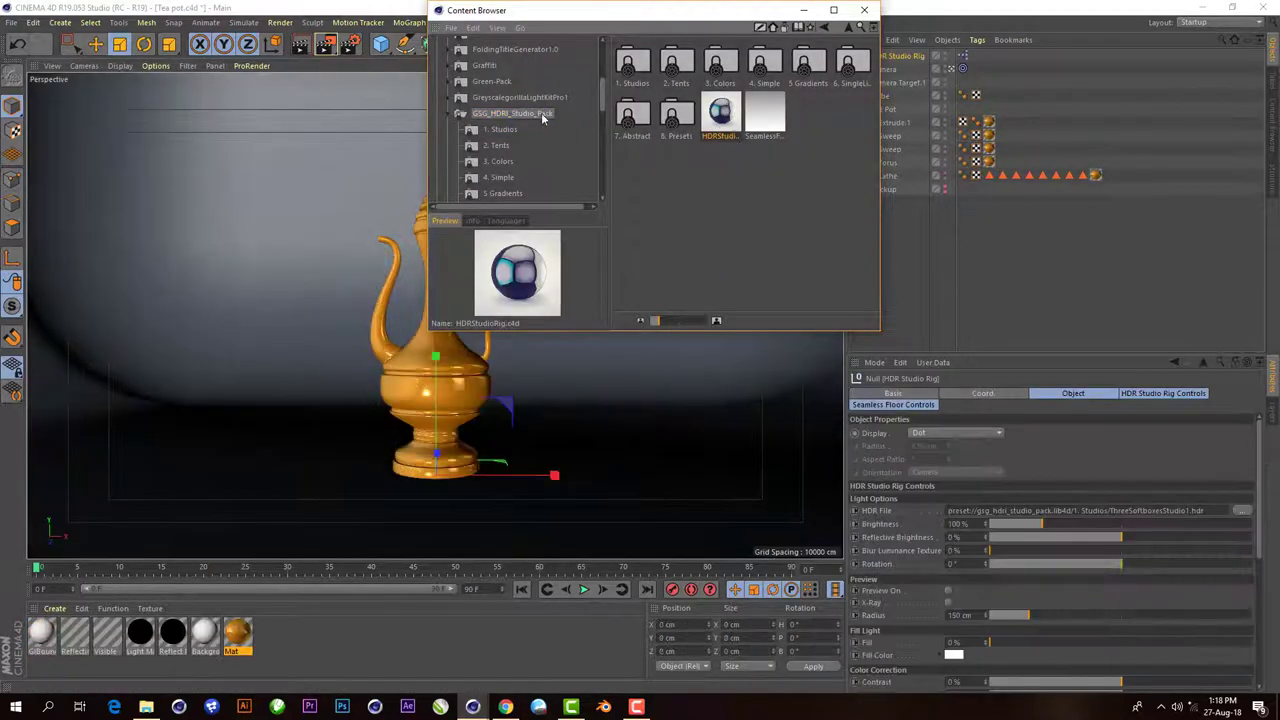
{"action": "left_click_drag", "start_coordinate": [742, 12], "coordinate": [617, 60]}
{"action": "double_click", "coordinate": [507, 110]}
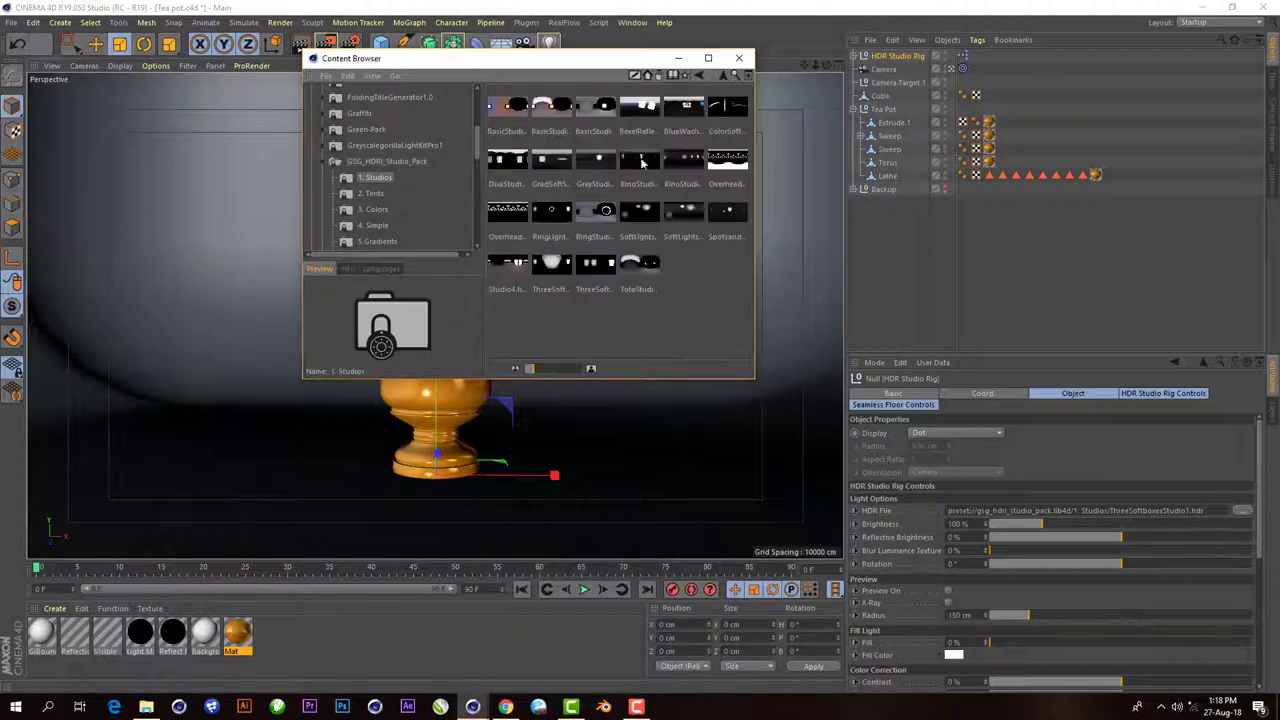
{"action": "left_click_drag", "start_coordinate": [640, 115], "coordinate": [1060, 514]}
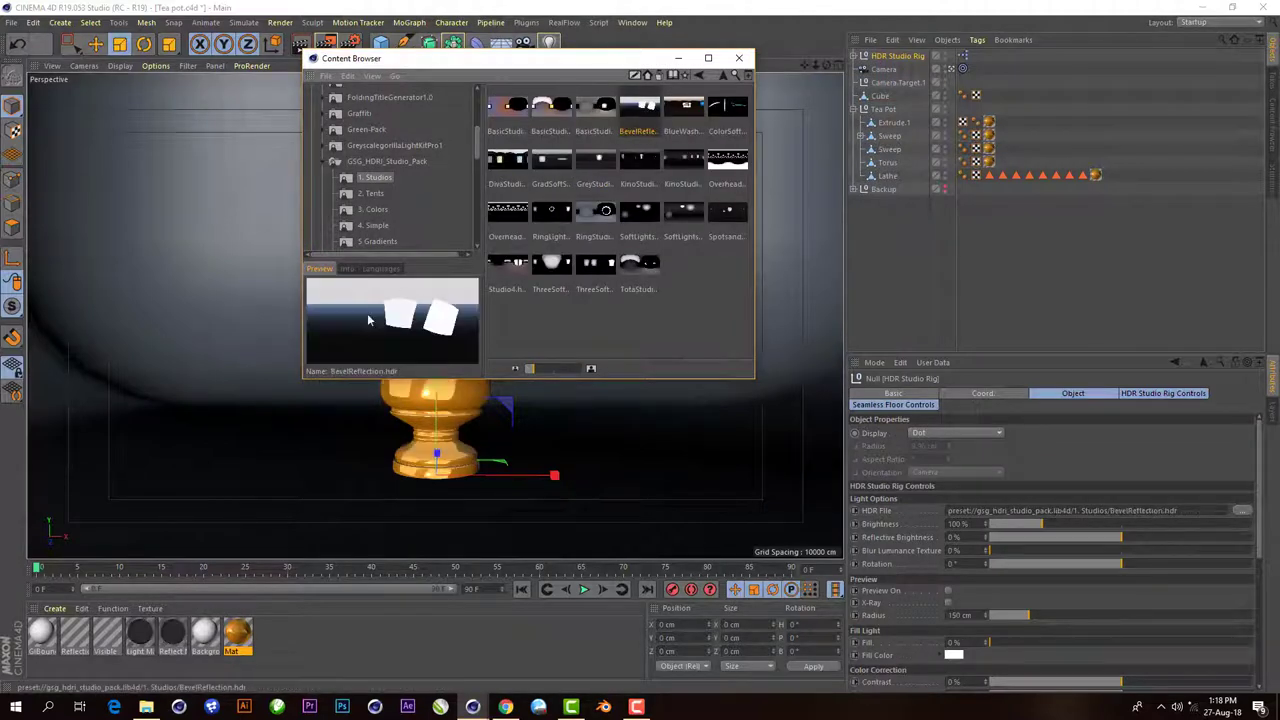
{"action": "left_click", "coordinate": [739, 58]}
{"action": "left_click", "coordinate": [318, 50]}
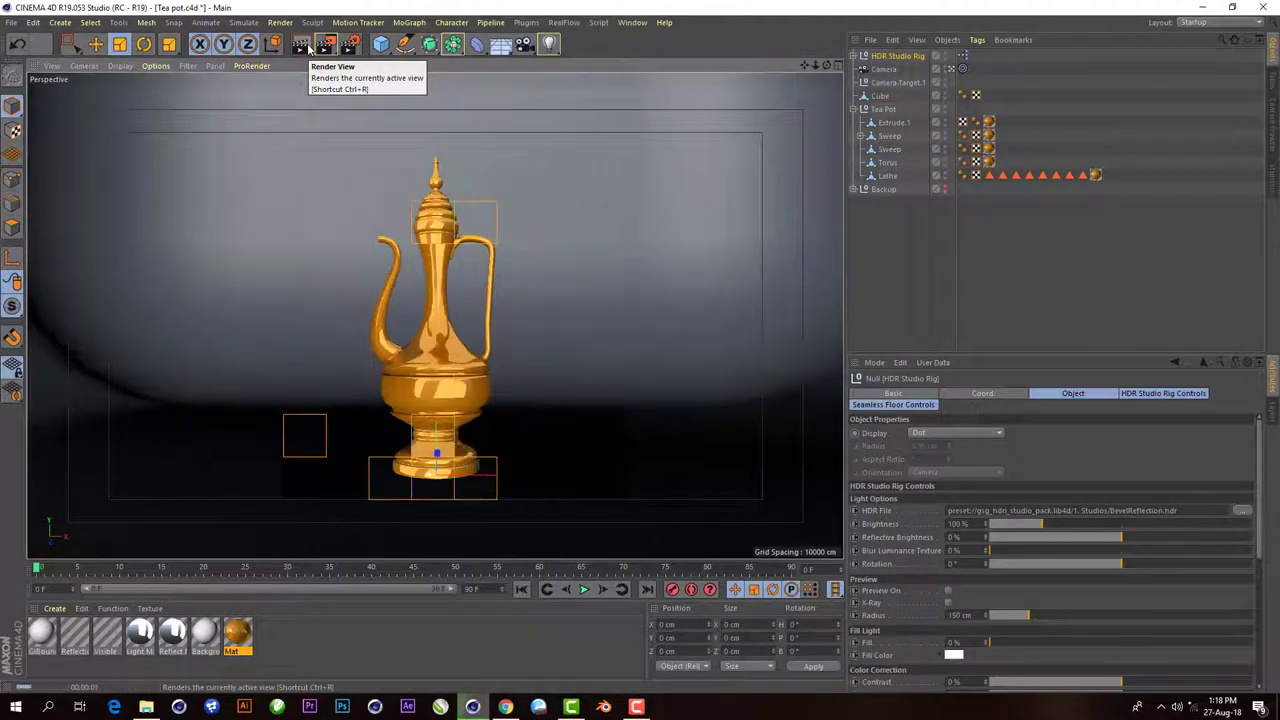
{"action": "double_click", "coordinate": [237, 635]}
- Adjust the reflection layer colour's saturation and brightness
{"action": "left_click_drag", "start_coordinate": [350, 88], "coordinate": [899, 99]}
{"action": "left_click", "coordinate": [782, 289]}
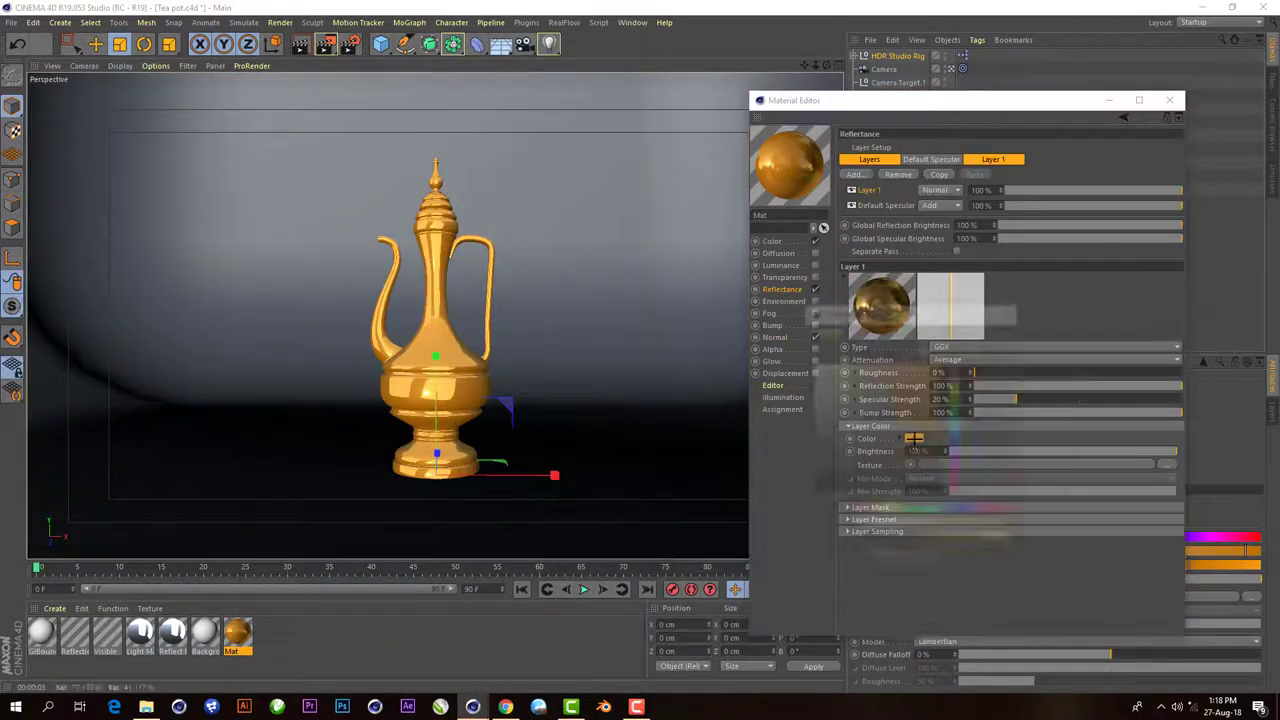
{"action": "left_click", "coordinate": [913, 438]}
{"action": "mouse_move", "coordinate": [894, 389]}
{"action": "left_mouse_down"}
{"action": "mouse_move", "coordinate": [927, 409]}
{"action": "mouse_move", "coordinate": [926, 396]}
{"action": "left_mouse_up"}
{"action": "left_click", "coordinate": [888, 561]}
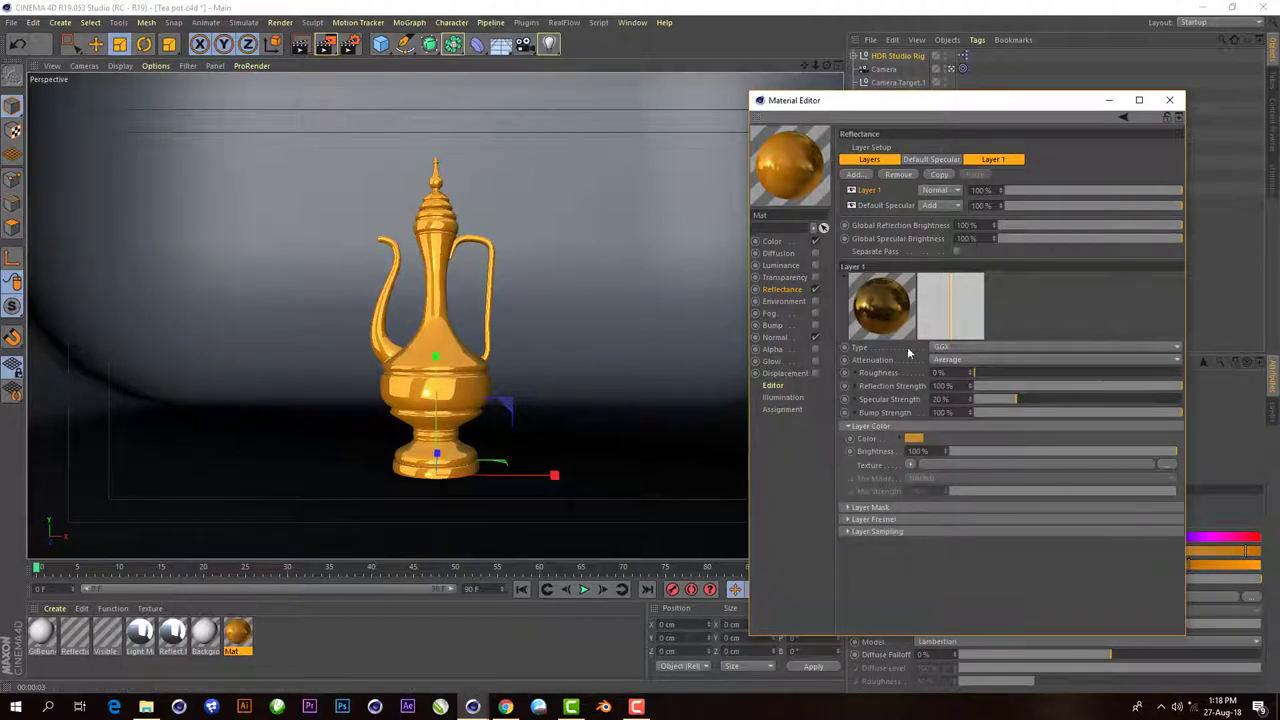
- Refine the base colour to about H 26°, S 72.6%, V 93.9%, checking with renders
{"action": "left_click", "coordinate": [772, 241]}
{"action": "mouse_move", "coordinate": [1030, 201]}
{"action": "left_mouse_down"}
{"action": "mouse_move", "coordinate": [1036, 247]}
{"action": "mouse_move", "coordinate": [1038, 235]}
{"action": "left_mouse_up"}
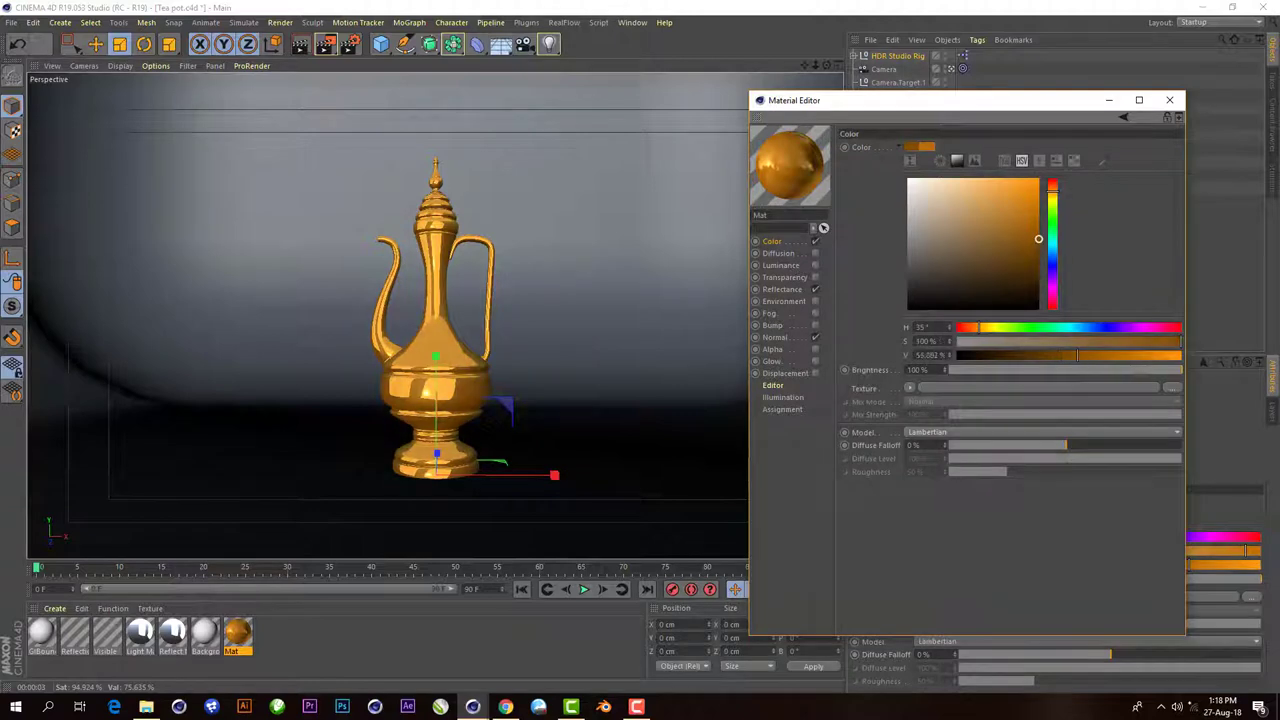
{"action": "left_click", "coordinate": [305, 48]}
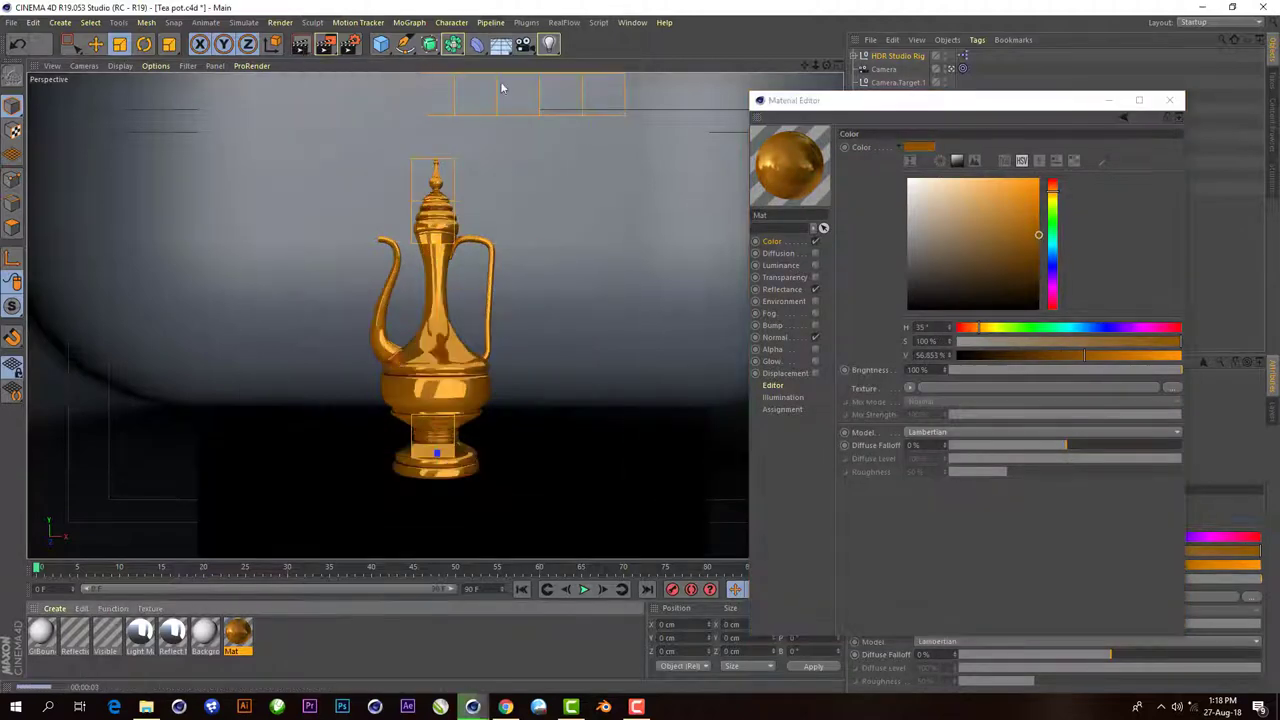
{"action": "mouse_move", "coordinate": [1038, 235]}
{"action": "left_mouse_down"}
{"action": "mouse_move", "coordinate": [1009, 218]}
{"action": "mouse_move", "coordinate": [1021, 214]}
{"action": "mouse_move", "coordinate": [1014, 197]}
{"action": "left_mouse_up"}
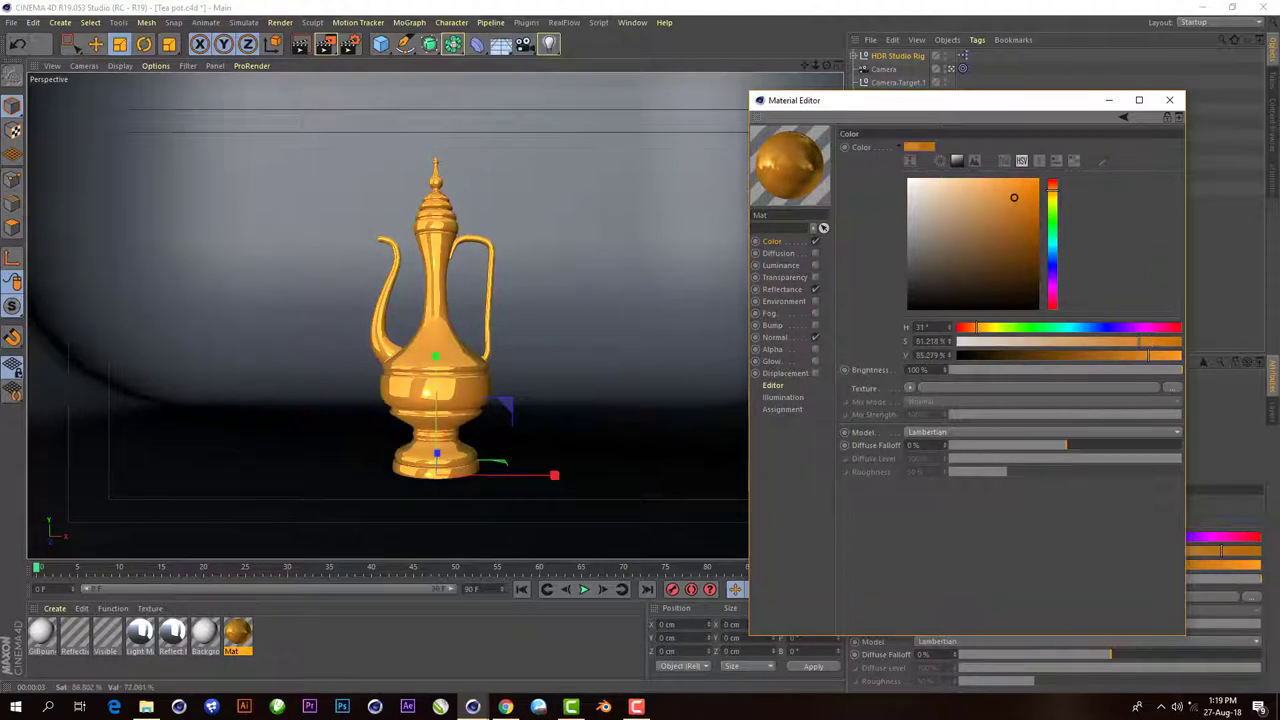
{"action": "left_click", "coordinate": [300, 45]}
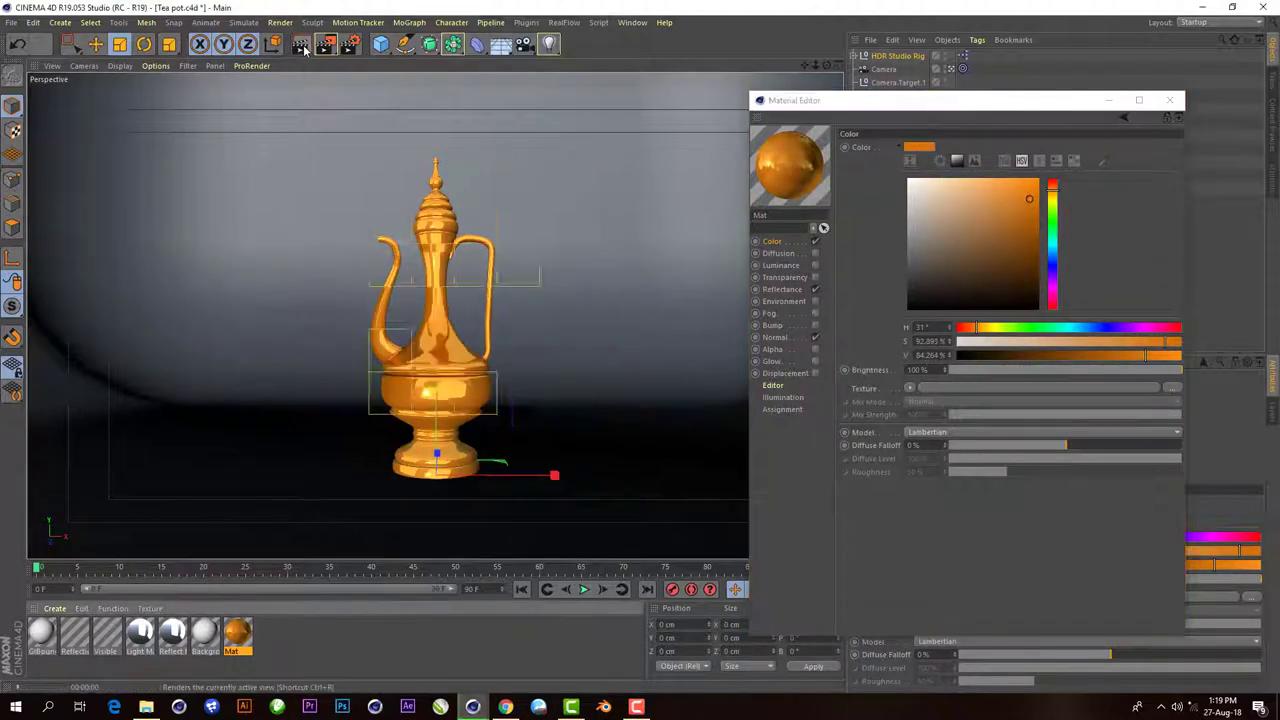
{"action": "left_click_drag", "start_coordinate": [1026, 201], "coordinate": [1016, 189]}
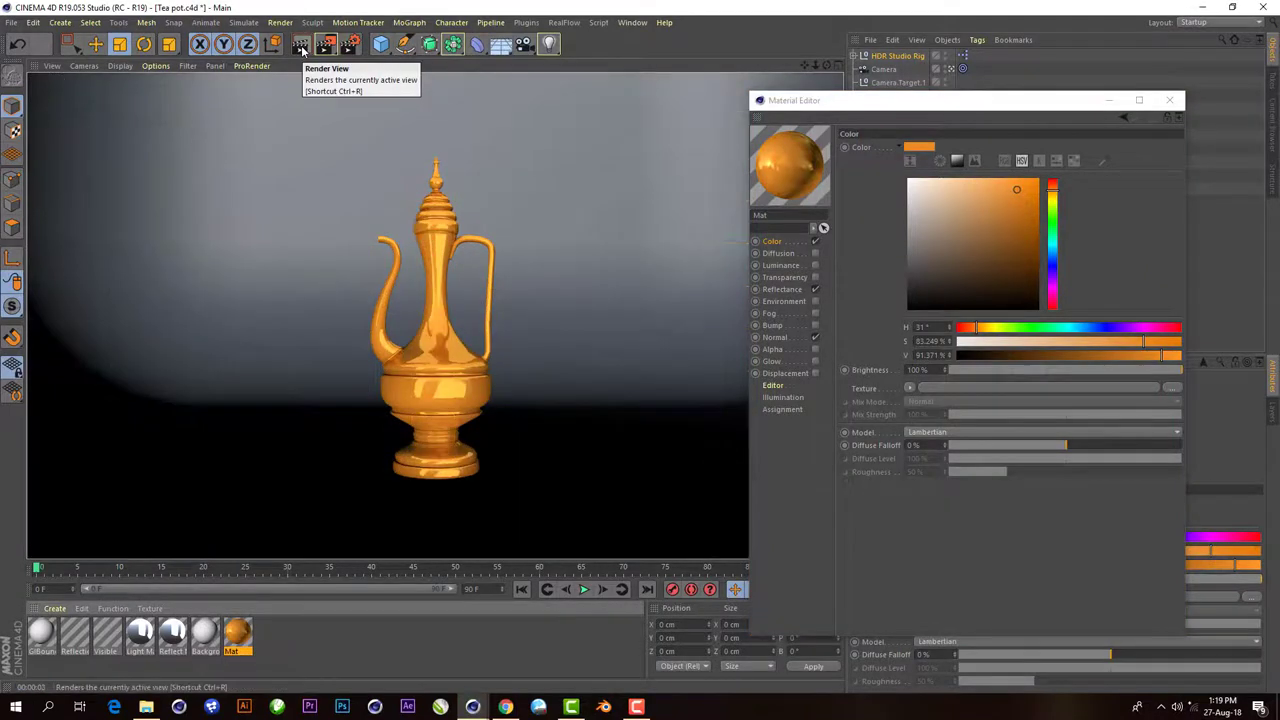
{"action": "left_click_drag", "start_coordinate": [1055, 206], "coordinate": [1057, 195]}
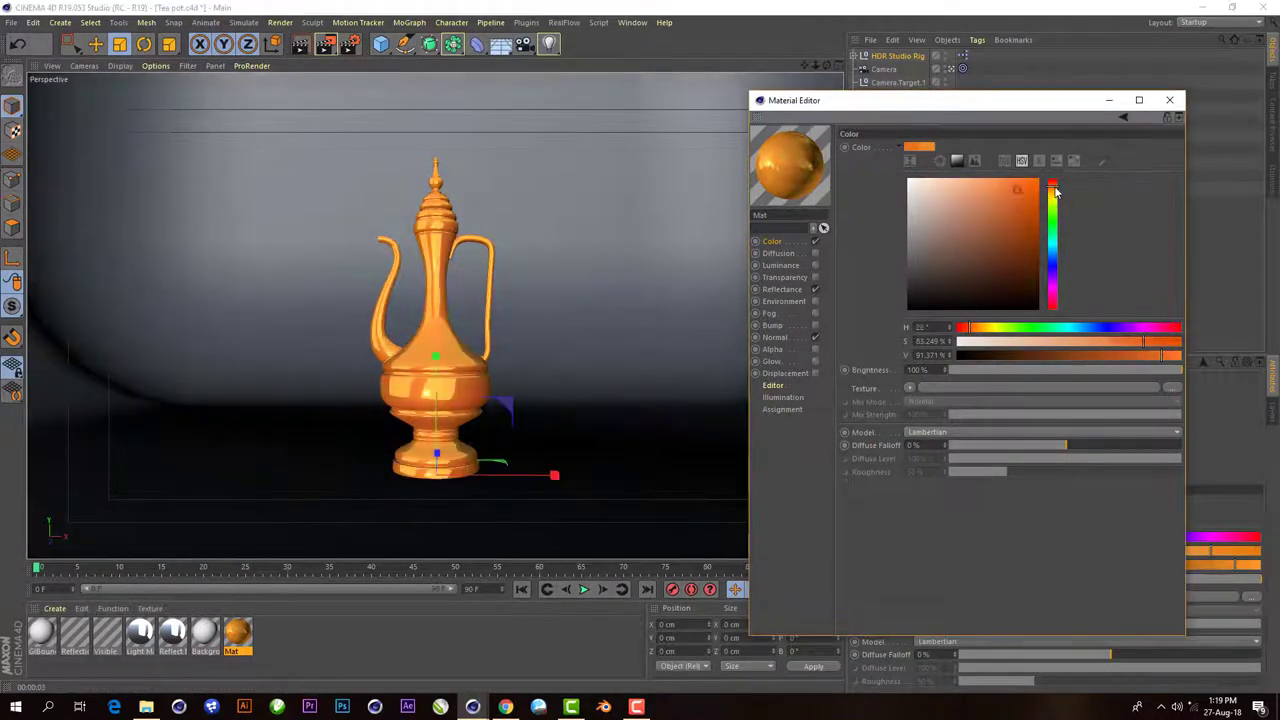
{"action": "left_click", "coordinate": [300, 43]}
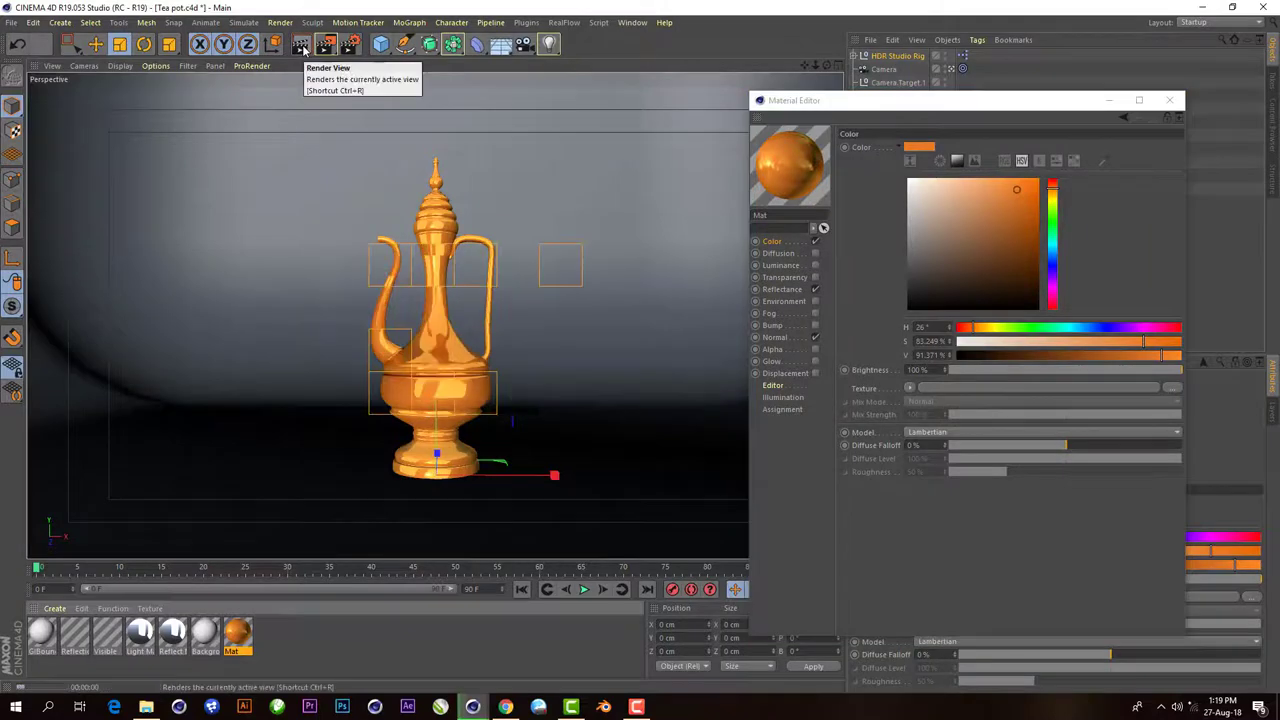
{"action": "left_click_drag", "start_coordinate": [1019, 190], "coordinate": [1010, 188]}
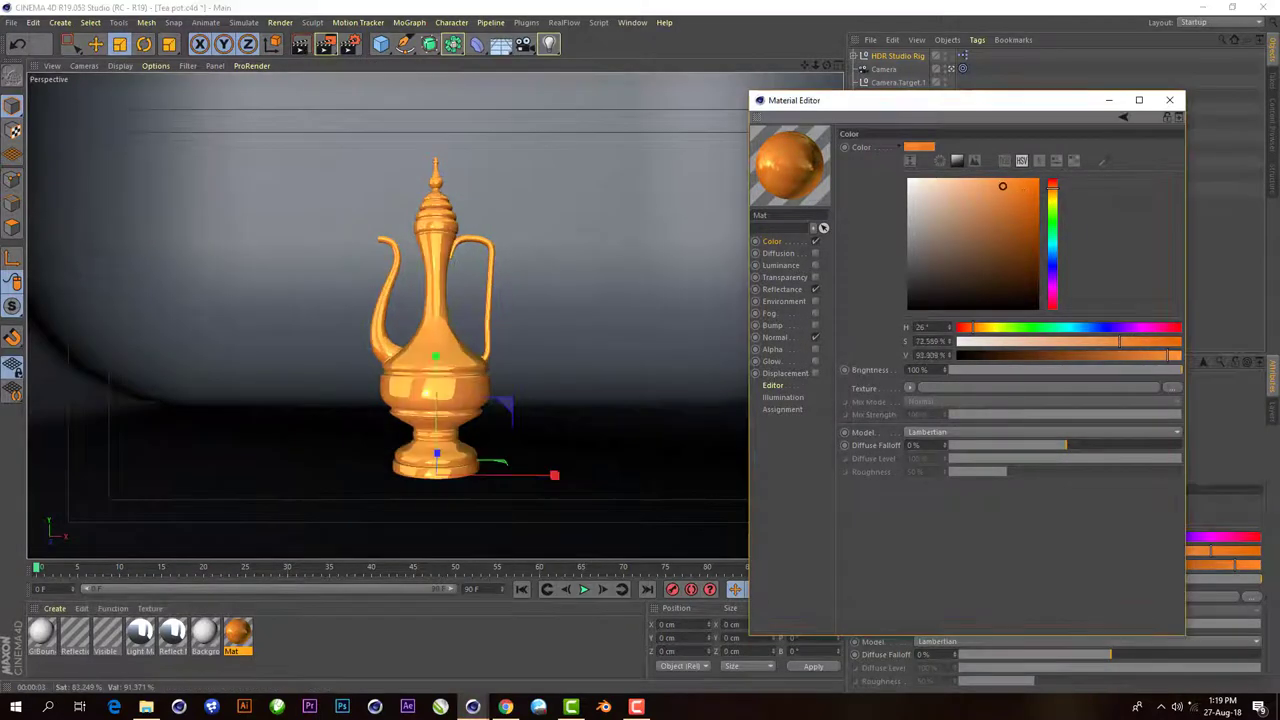
{"action": "left_click", "coordinate": [300, 43]}
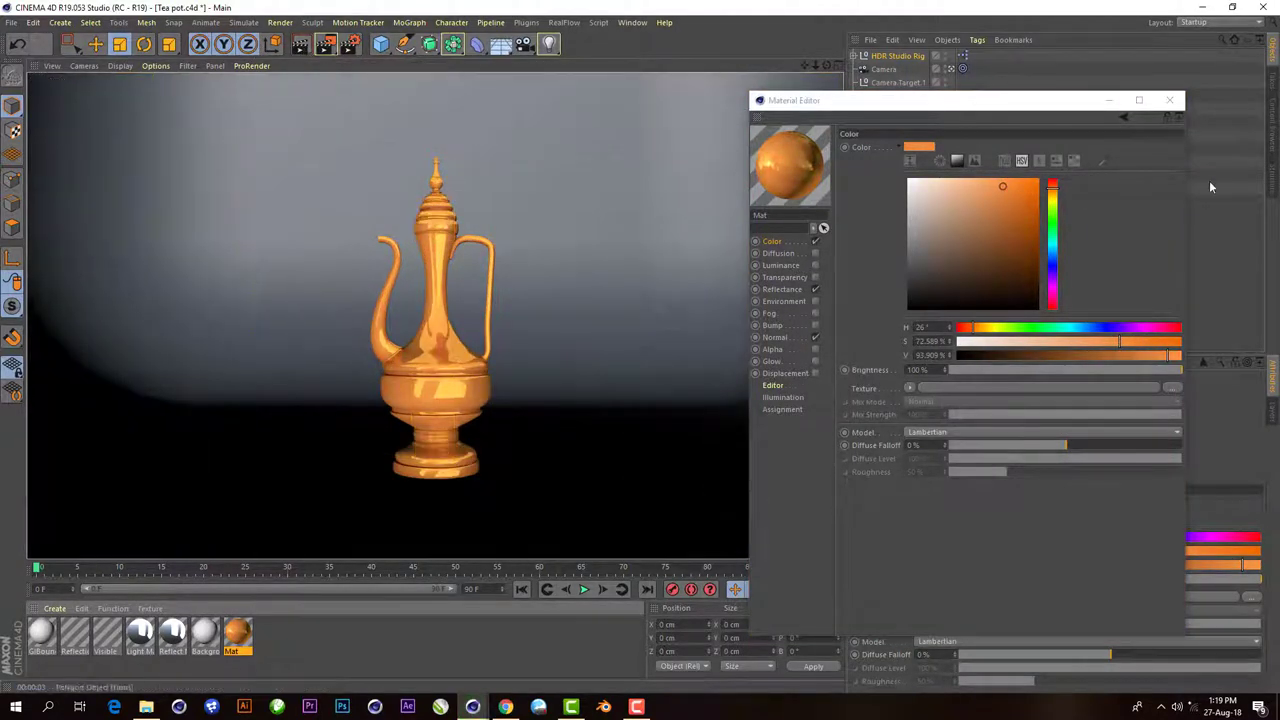
{"action": "left_click", "coordinate": [1172, 101]}
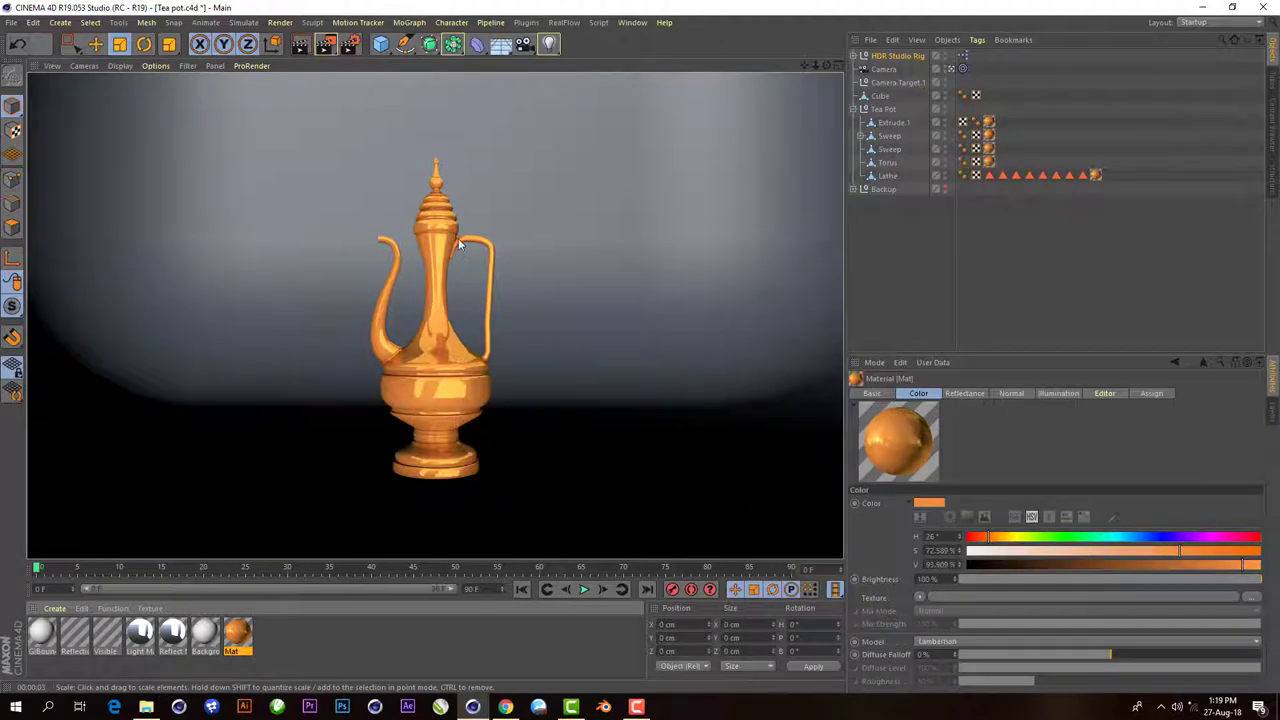
- Create a new material Mat.1 with gold-flower-pattern.jpg as its colour texture
{"action": "double_click", "coordinate": [336, 629]}
{"action": "double_click", "coordinate": [40, 632]}
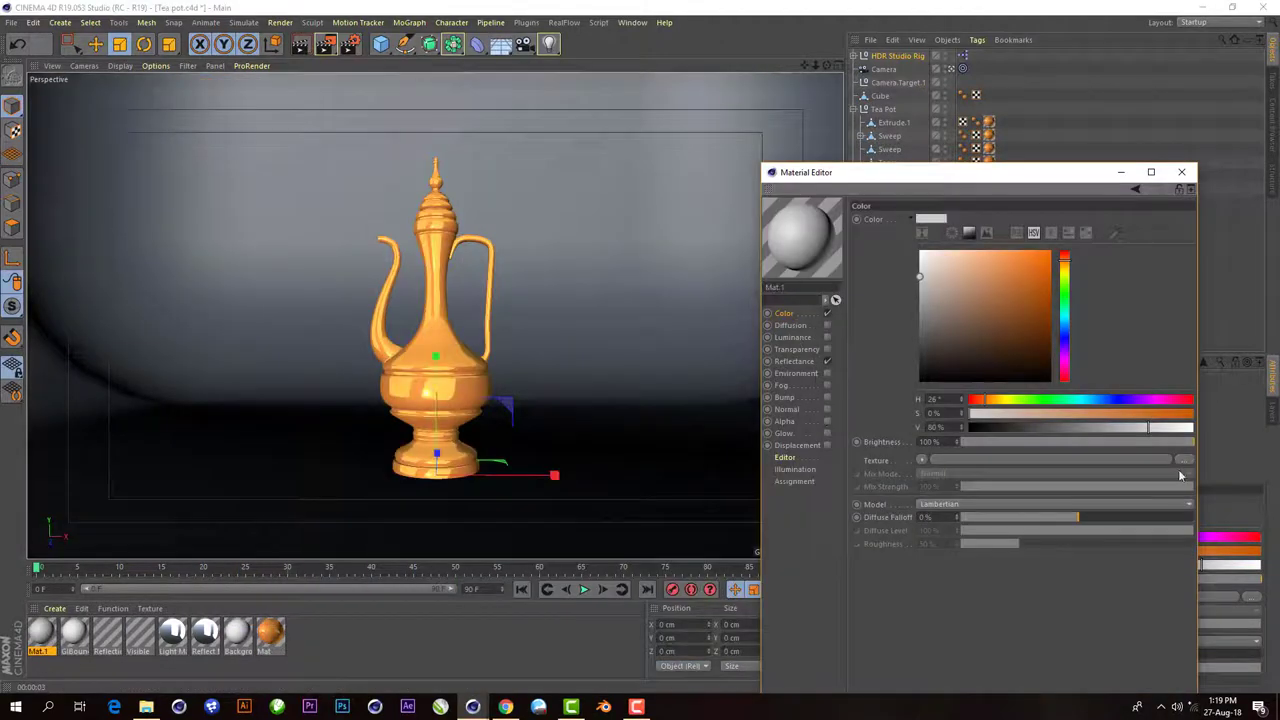
{"action": "left_click", "coordinate": [1184, 460]}
{"action": "left_click", "coordinate": [1146, 318]}
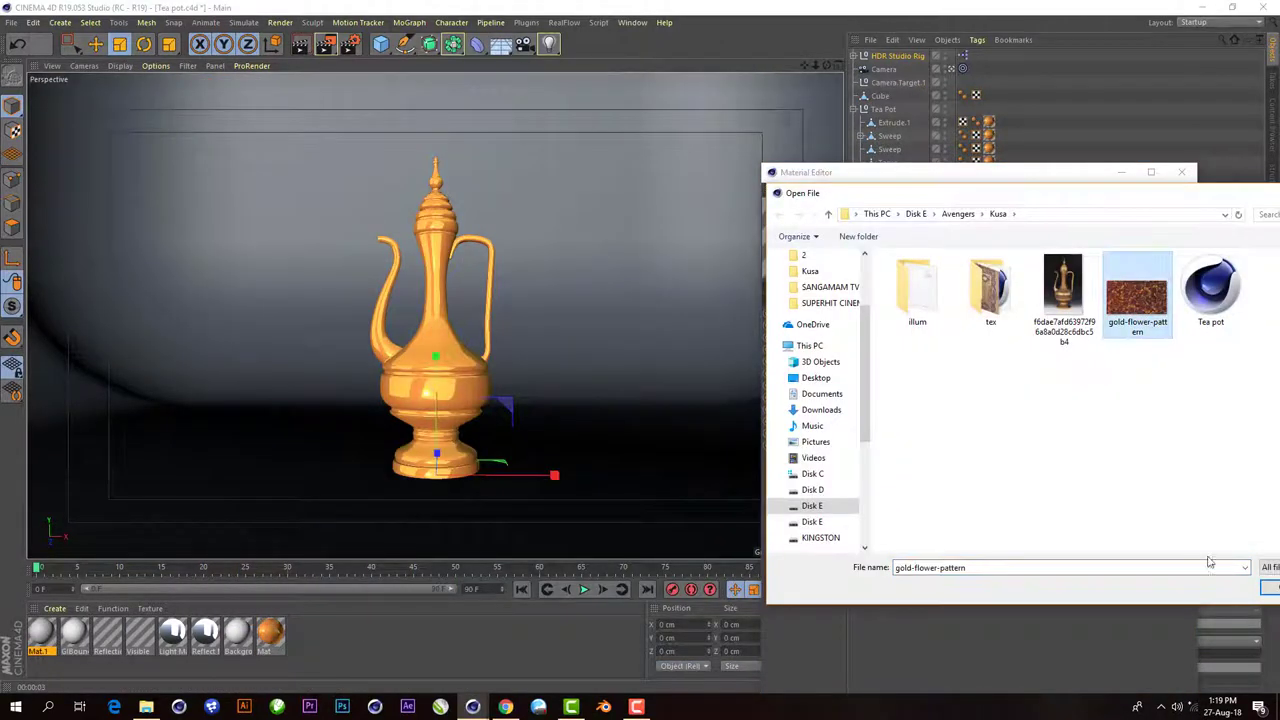
{"action": "left_click", "coordinate": [1164, 589]}
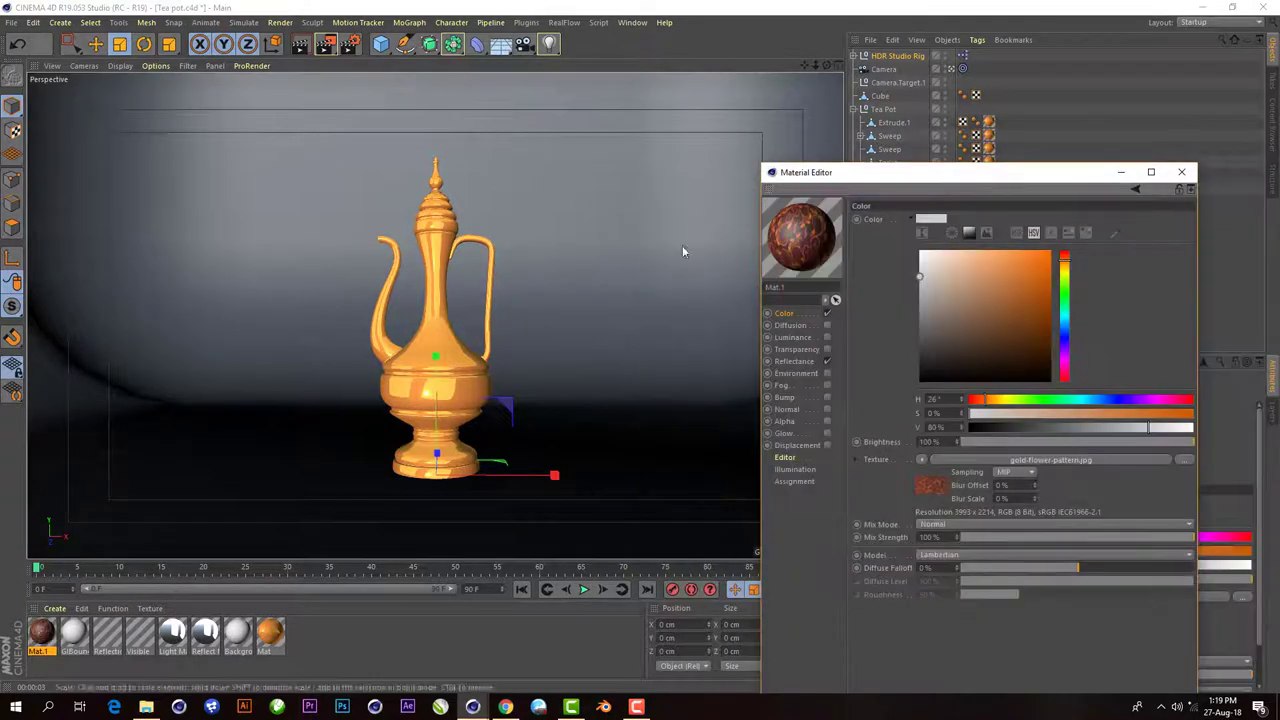
- Add a Reflection (Legacy) layer textured with gold-flower-pattern.jpg at about 30% strength and dimmed brightness
{"action": "left_click_drag", "start_coordinate": [953, 194], "coordinate": [909, 151]}
{"action": "left_click", "coordinate": [752, 319]}
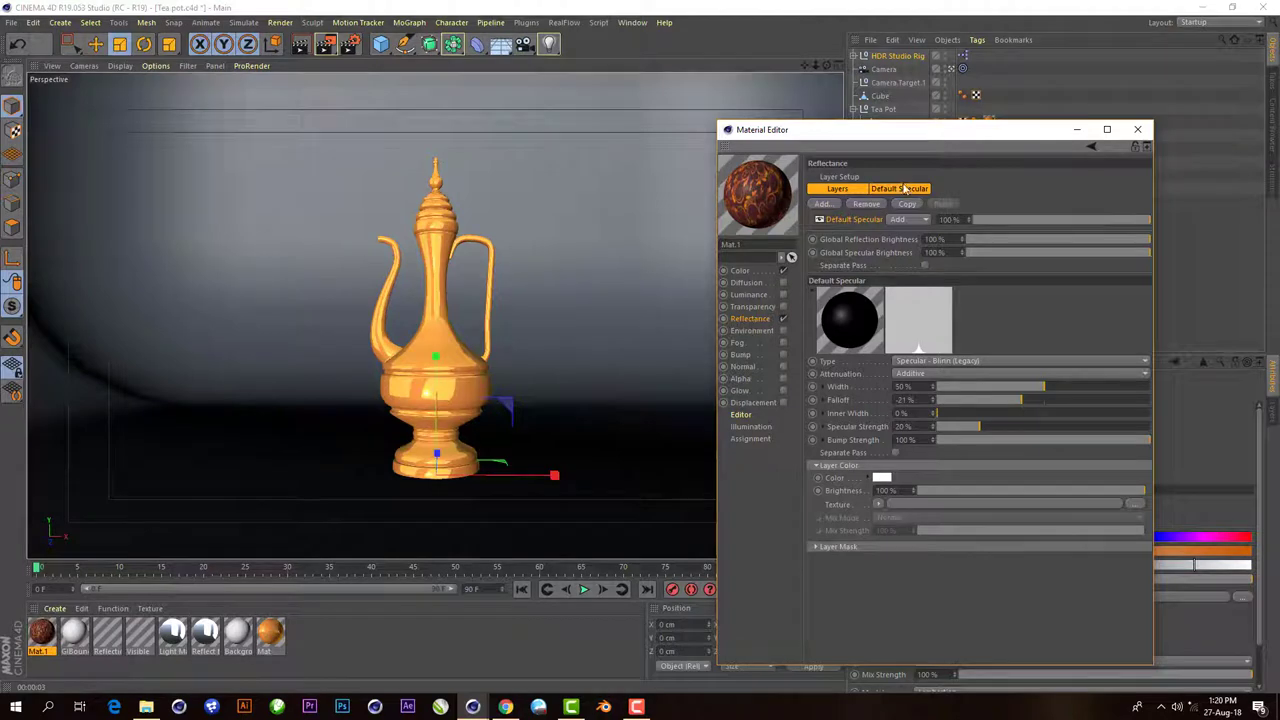
{"action": "left_click", "coordinate": [822, 203]}
{"action": "left_click", "coordinate": [880, 332]}
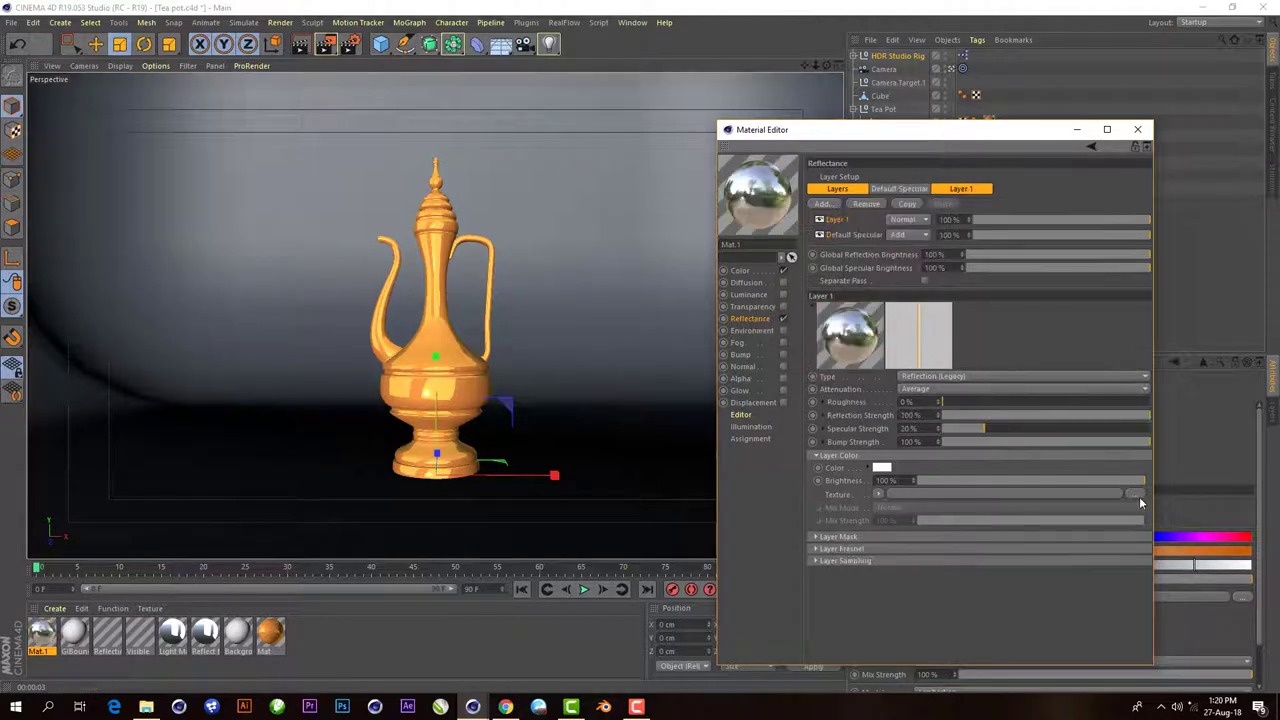
{"action": "left_click", "coordinate": [1134, 494]}
{"action": "double_click", "coordinate": [1089, 240]}
{"action": "left_click_drag", "start_coordinate": [1000, 415], "coordinate": [1030, 415]}
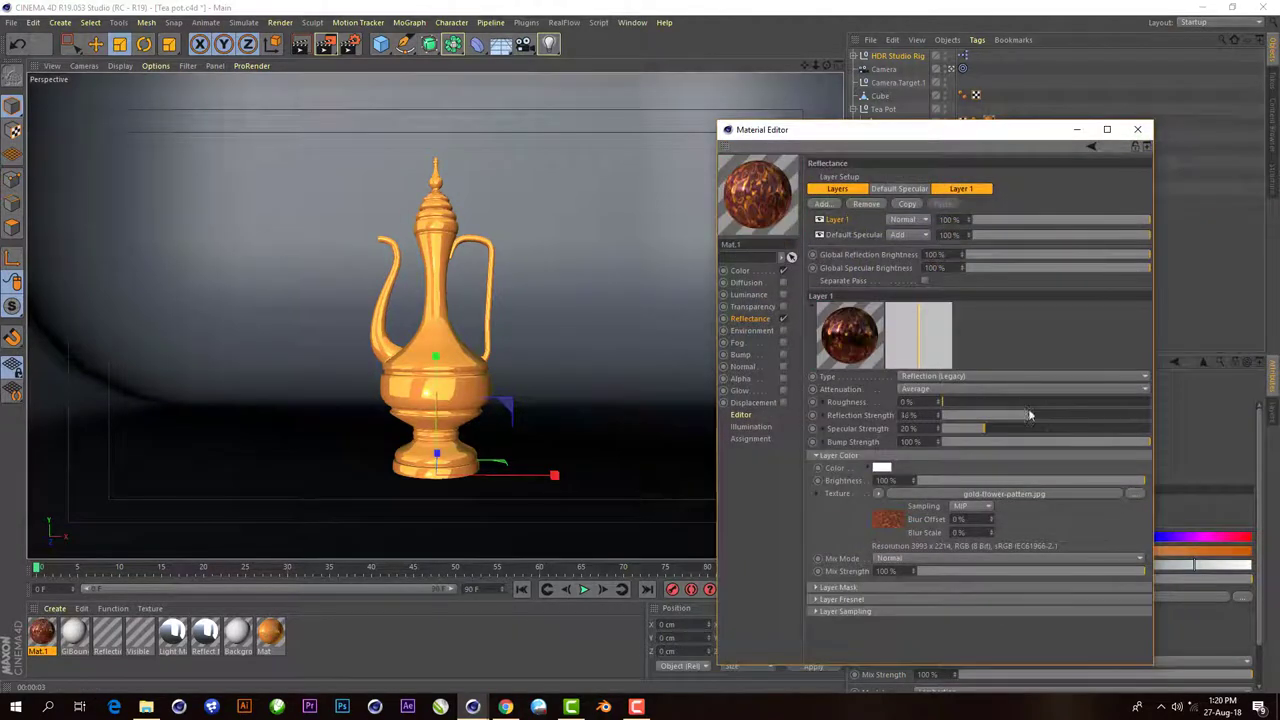
{"action": "left_click_drag", "start_coordinate": [1028, 481], "coordinate": [1021, 483]}
- Apply Mat.1 to the Lathe teapot, restricted to the base polygon selection
{"action": "left_click", "coordinate": [1137, 130]}
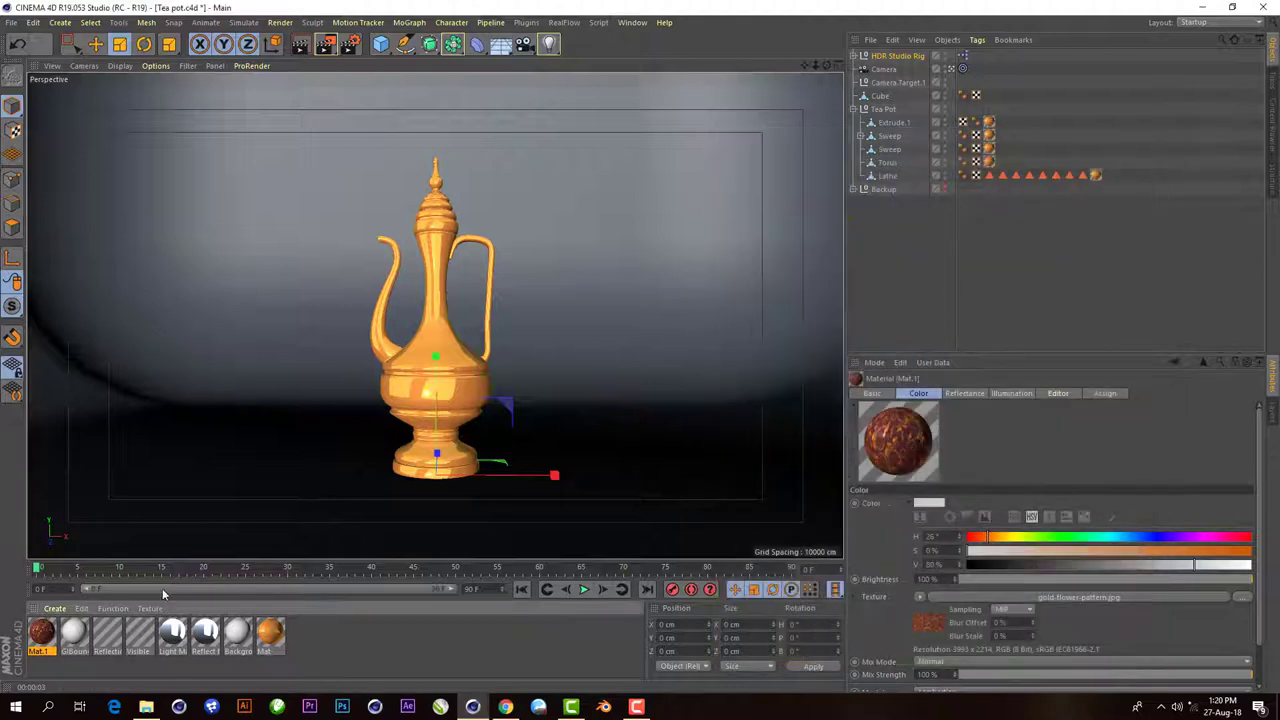
{"action": "left_click_drag", "start_coordinate": [41, 632], "coordinate": [890, 177]}
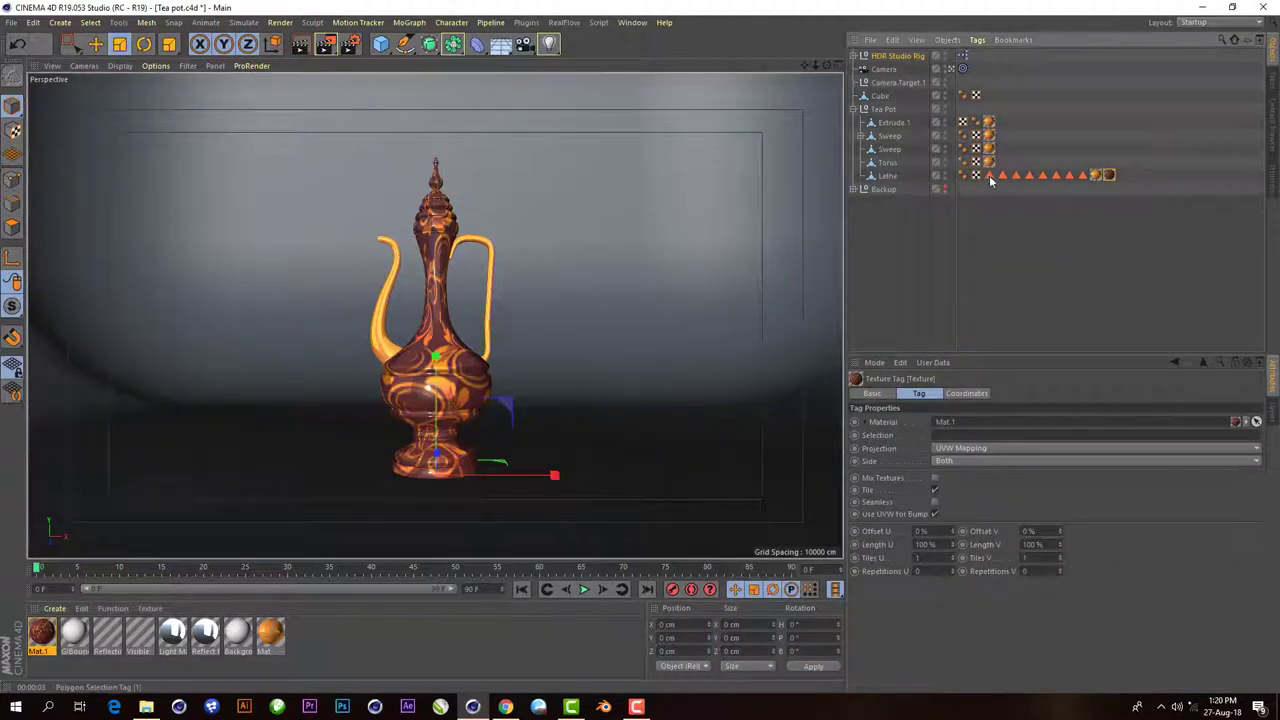
{"action": "left_click_drag", "start_coordinate": [958, 437], "coordinate": [950, 435]}
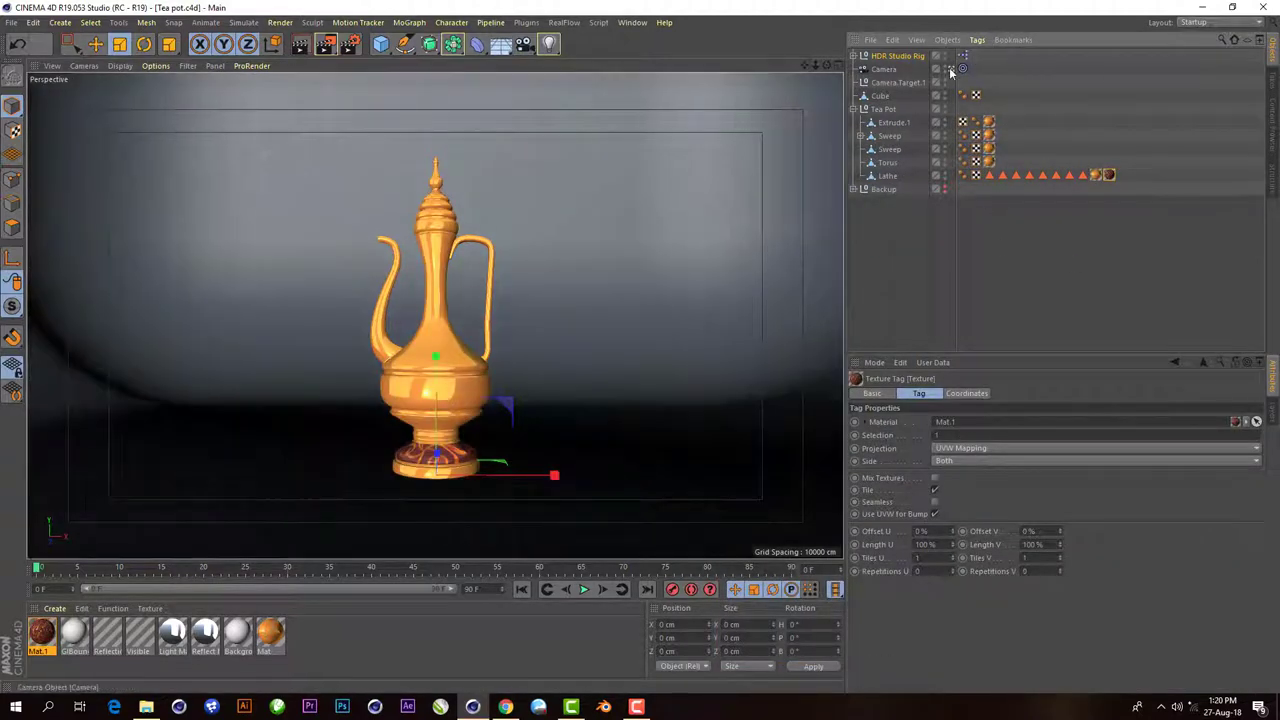
{"action": "left_click", "coordinate": [961, 68]}
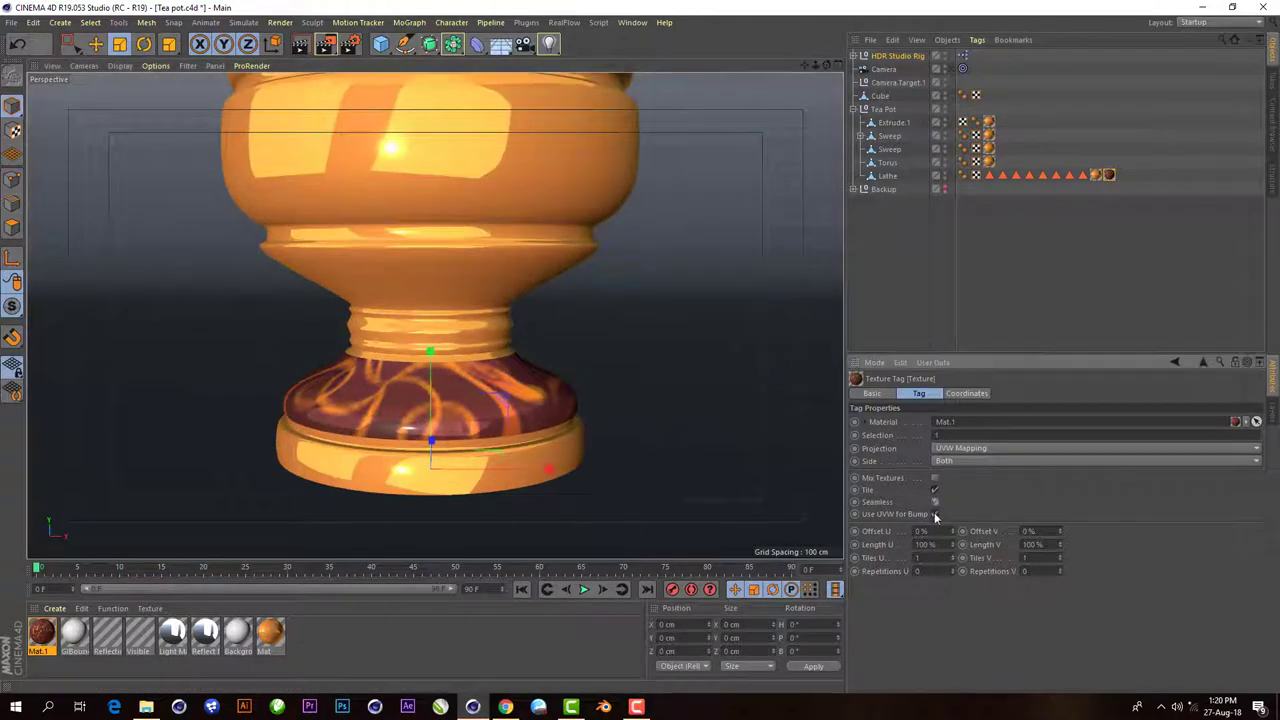
- Try cubic projection on the texture tag with 50% horizontal and vertical length
{"action": "left_click", "coordinate": [958, 446]}
{"action": "left_click", "coordinate": [977, 488]}
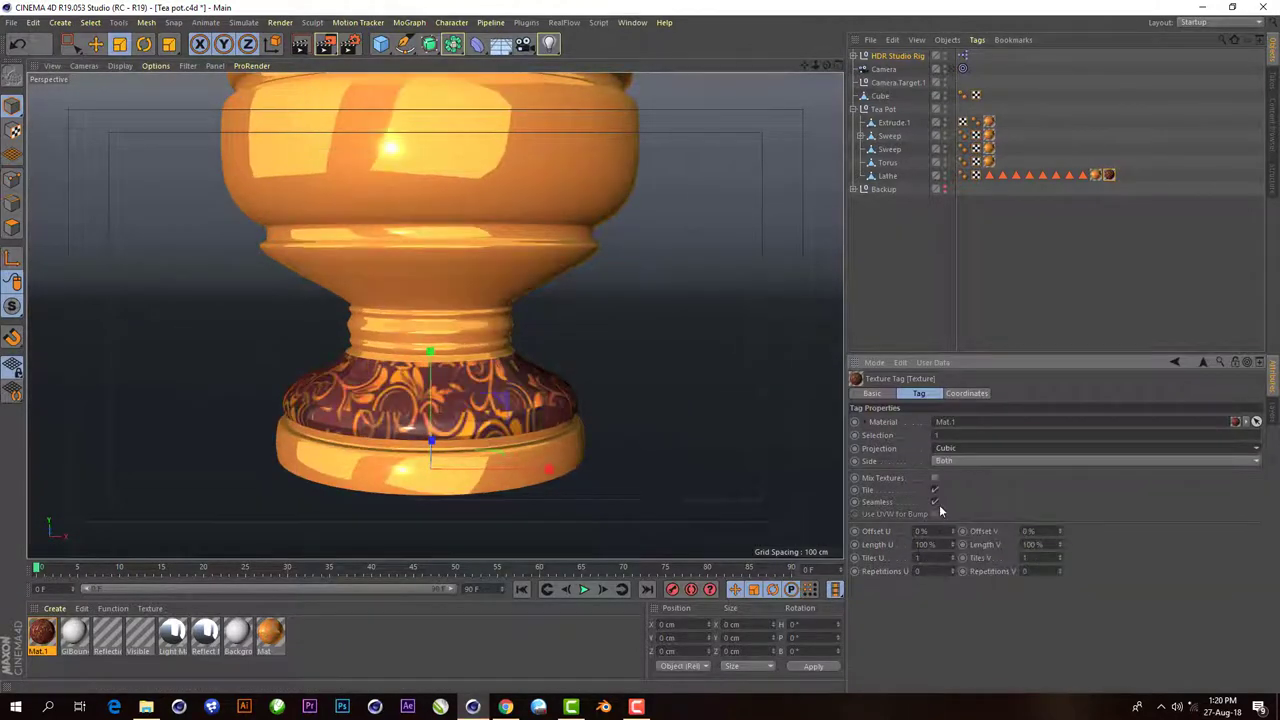
{"action": "left_click", "coordinate": [925, 544]}
{"action": "type", "text": "50"}
{"action": "key", "text": "Tab"}
{"action": "type", "text": "50"}
{"action": "key", "text": "Tab"}
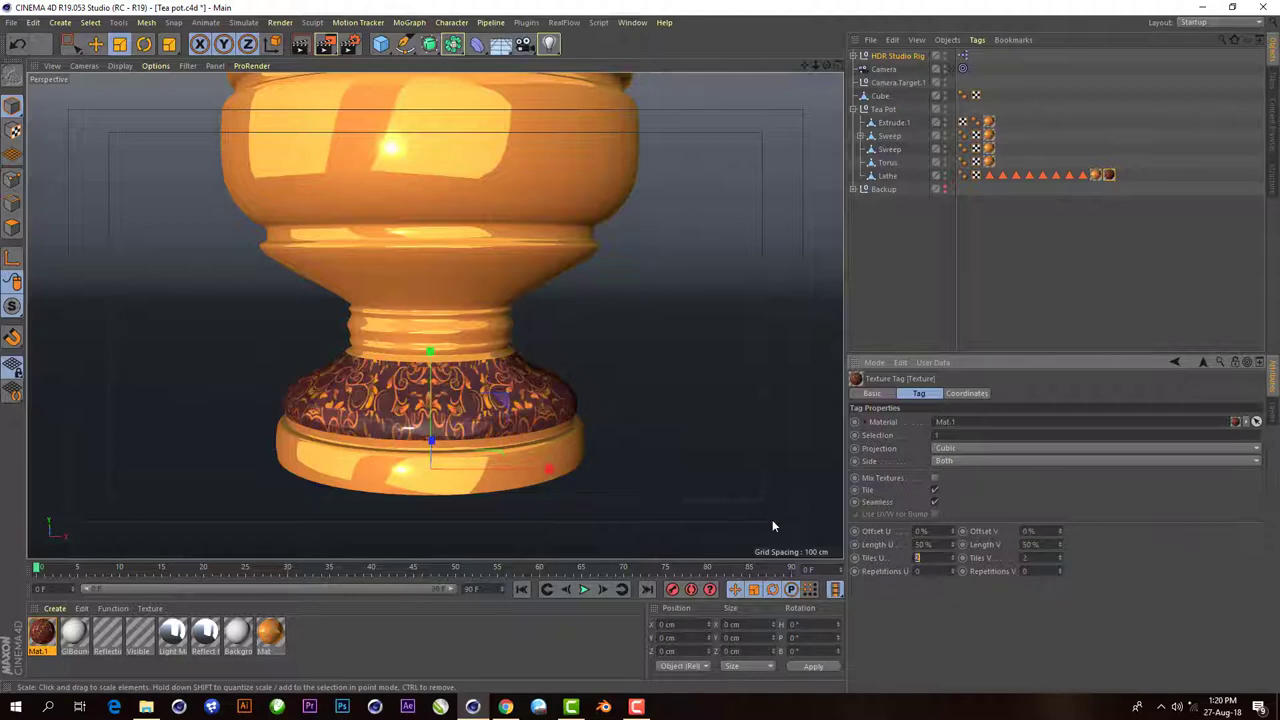
- Switch the projection back to UVW mapping with Length U and V at 25%
{"action": "left_click", "coordinate": [960, 448]}
{"action": "left_click", "coordinate": [985, 539]}
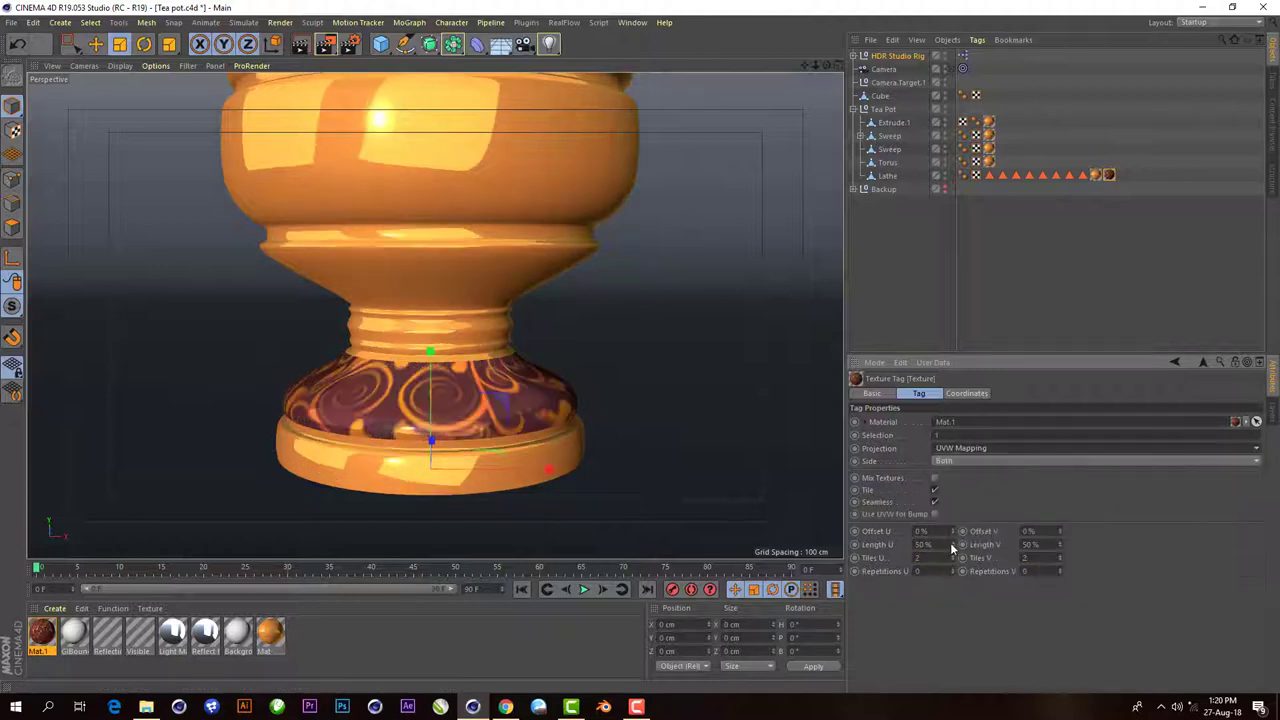
{"action": "left_click_drag", "start_coordinate": [952, 548], "coordinate": [952, 560]}
{"action": "type", "text": "25"}
{"action": "key", "text": "Tab"}
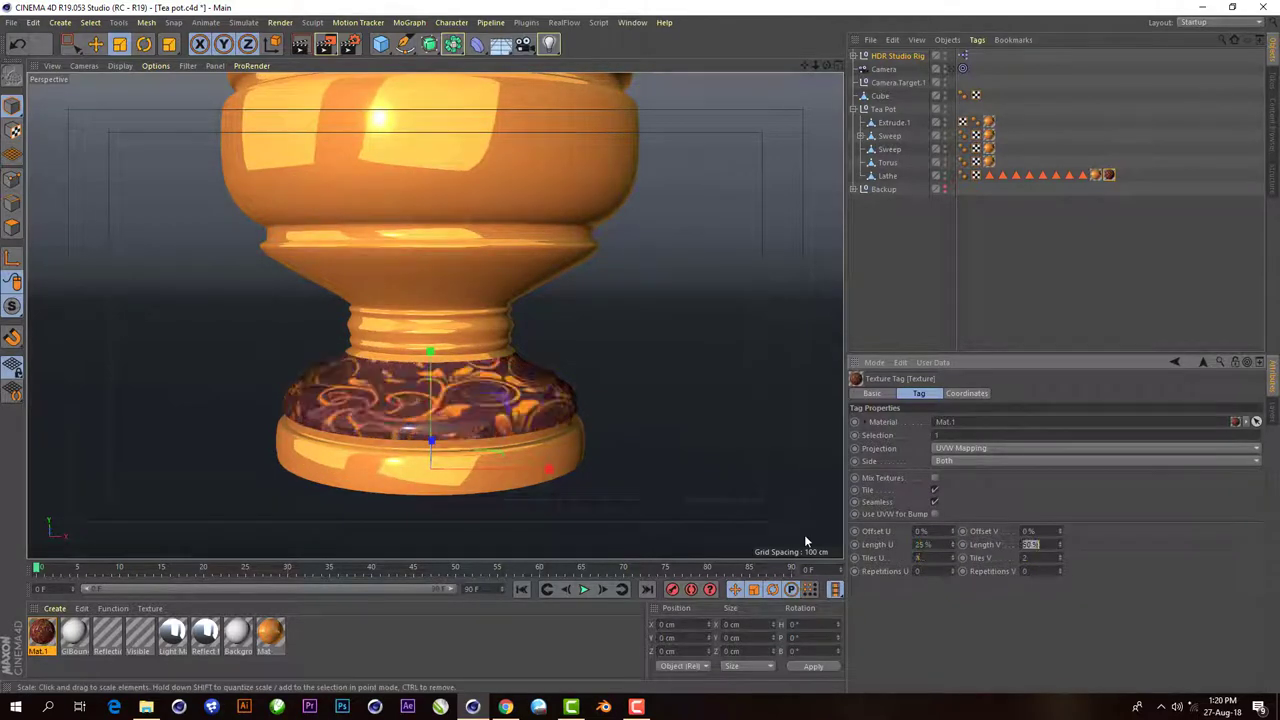
{"action": "type", "text": "25"}
{"action": "key", "text": "Tab"}
- Frame the whole teapot, review Mat.1's settings and render the view to preview the base
{"action": "left_click_drag", "start_coordinate": [804, 540], "coordinate": [492, 90], "text": "alt"}
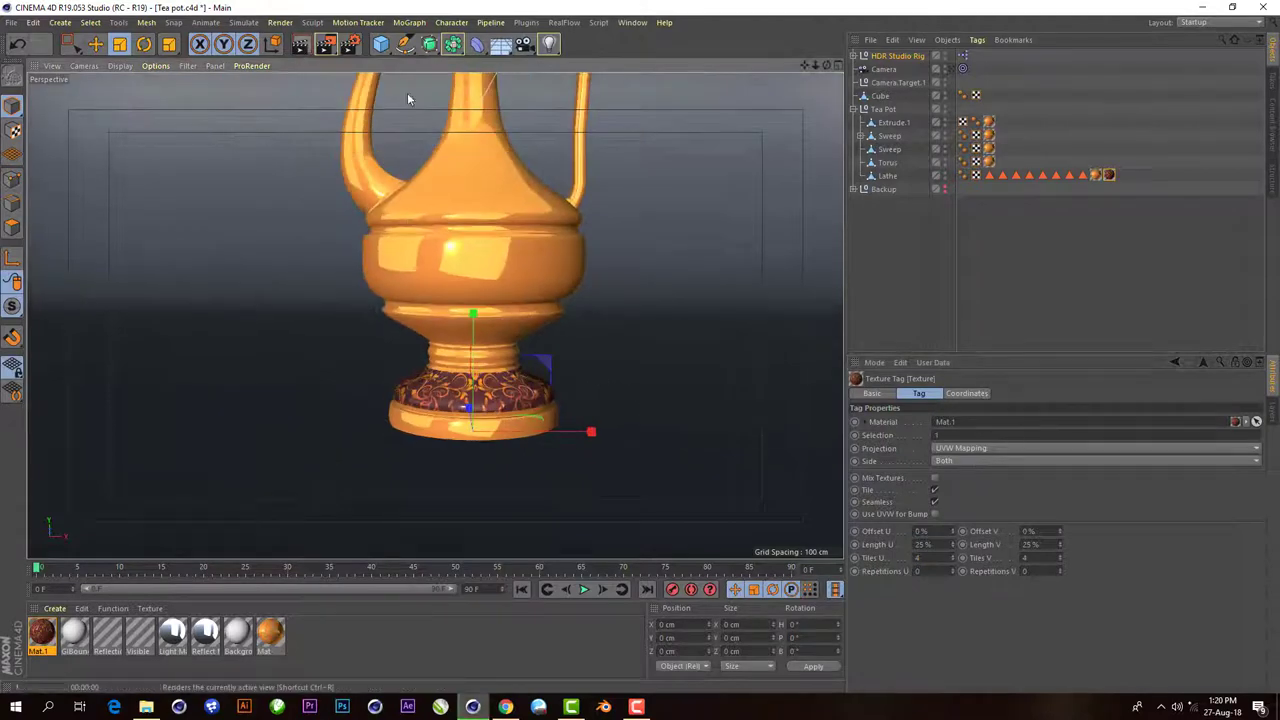
{"action": "scroll", "coordinate": [554, 145], "scroll_direction": "down", "scroll_amount": 5}
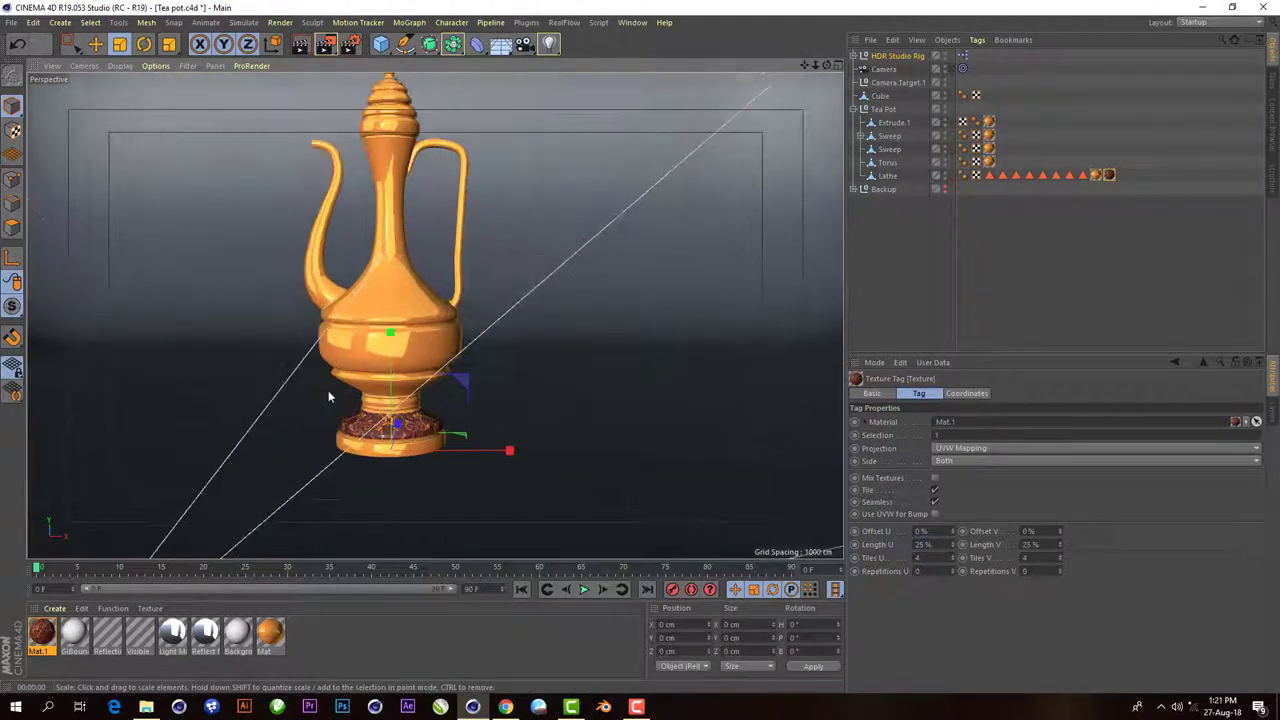
{"action": "left_click_drag", "start_coordinate": [312, 455], "coordinate": [330, 90], "text": "alt"}
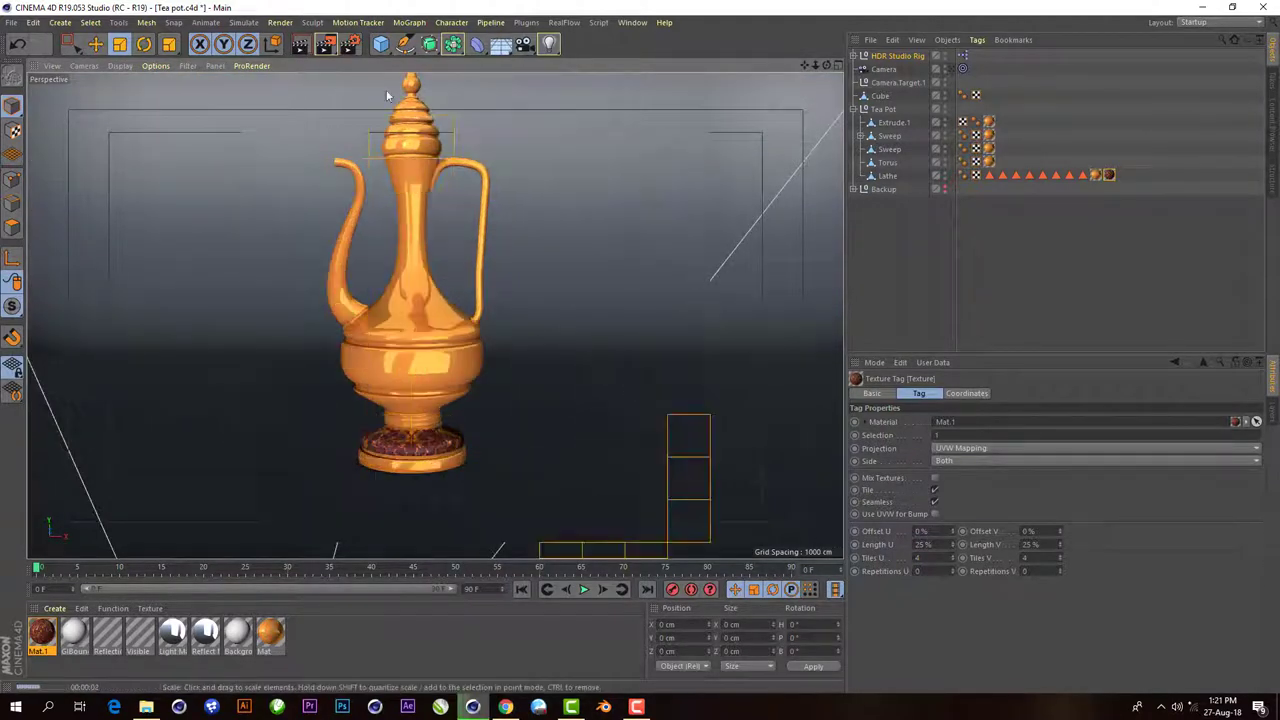
{"action": "double_click", "coordinate": [41, 632]}
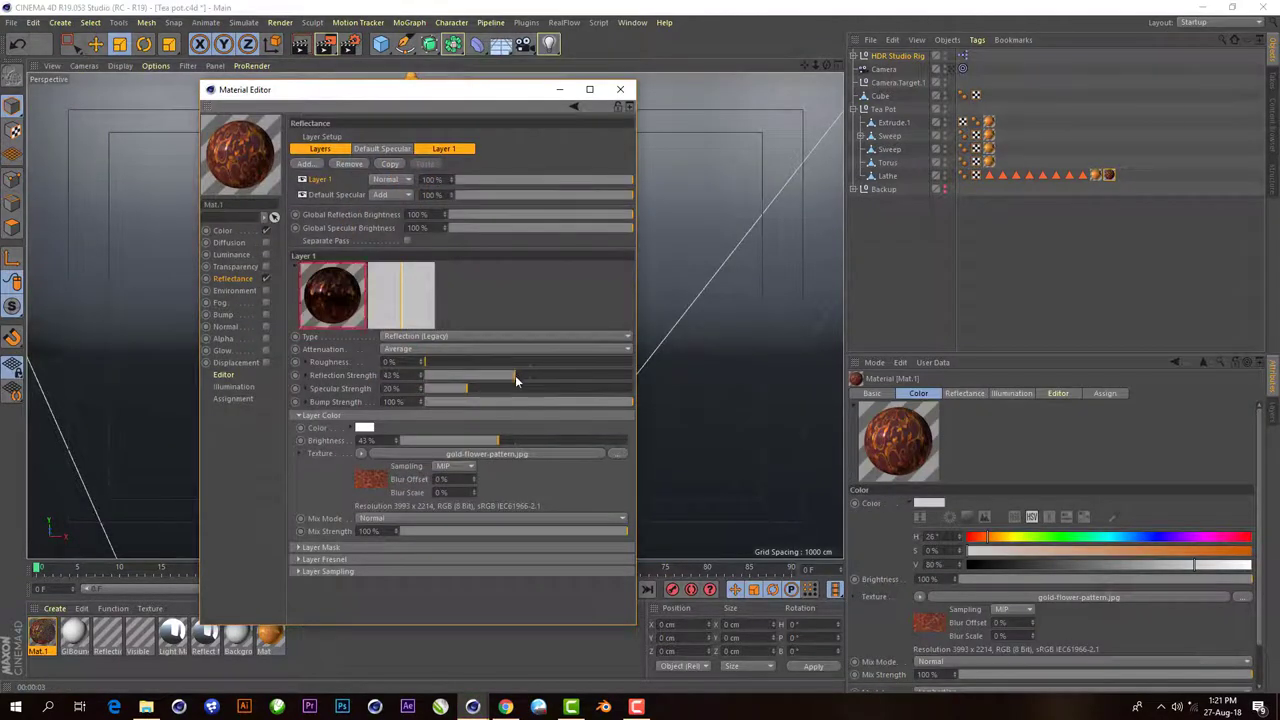
{"action": "left_click", "coordinate": [620, 89]}
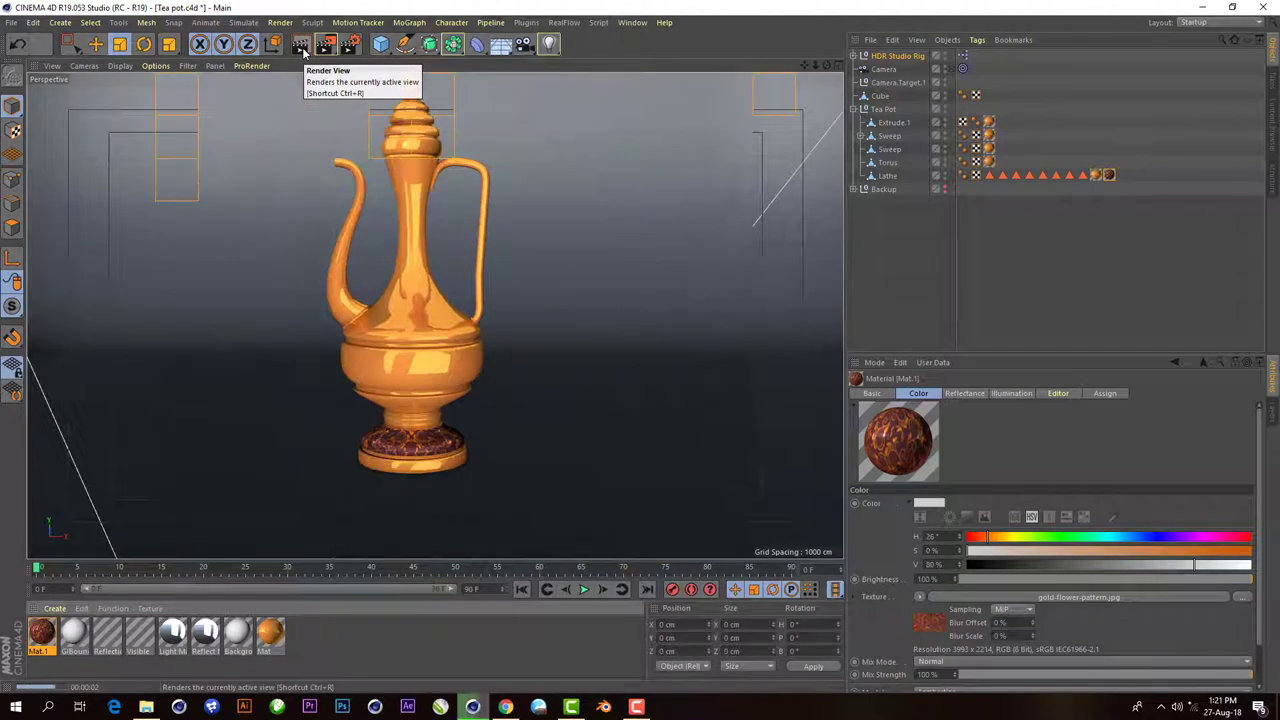
{"action": "left_click", "coordinate": [302, 52]}
- Show the Lathe texture tag's settings and zoom out to the whole teapot
{"action": "left_click", "coordinate": [1109, 175]}
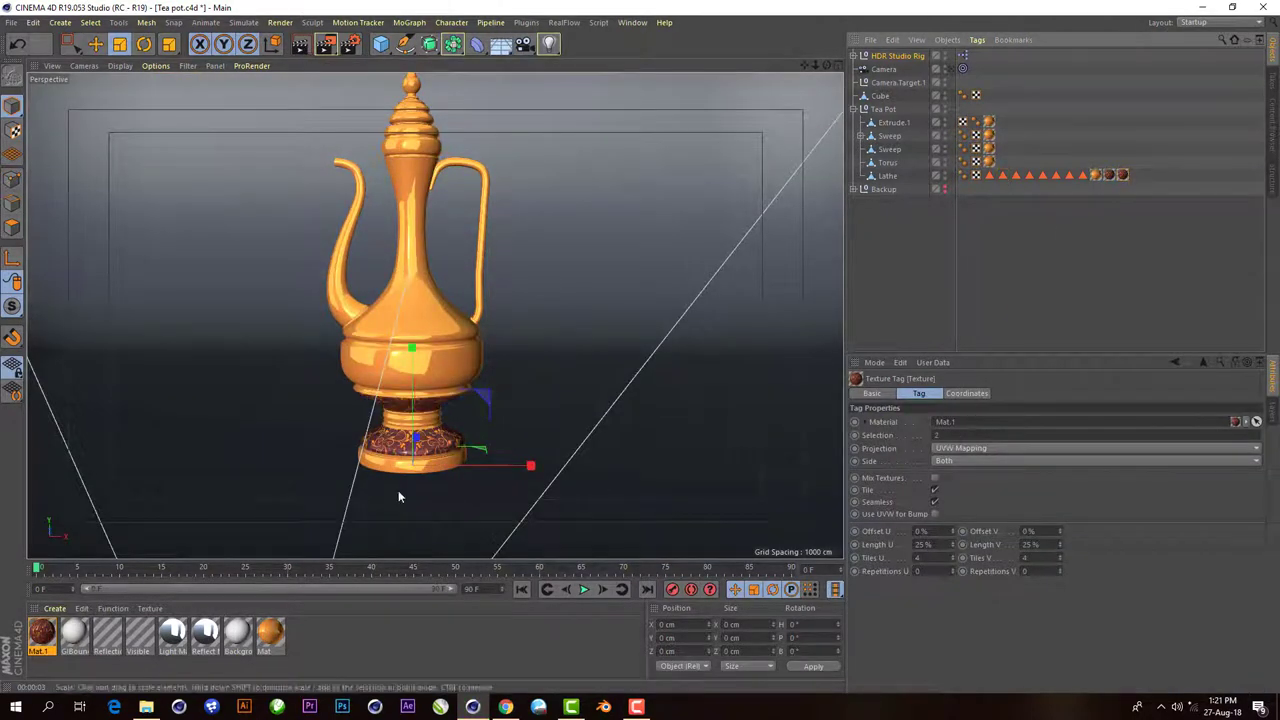
{"action": "scroll", "coordinate": [400, 490], "scroll_direction": "up", "scroll_amount": 2}
{"action": "scroll", "coordinate": [400, 490], "scroll_direction": "up", "scroll_amount": 5}
{"action": "left_click_drag", "start_coordinate": [829, 72], "coordinate": [523, 351]}
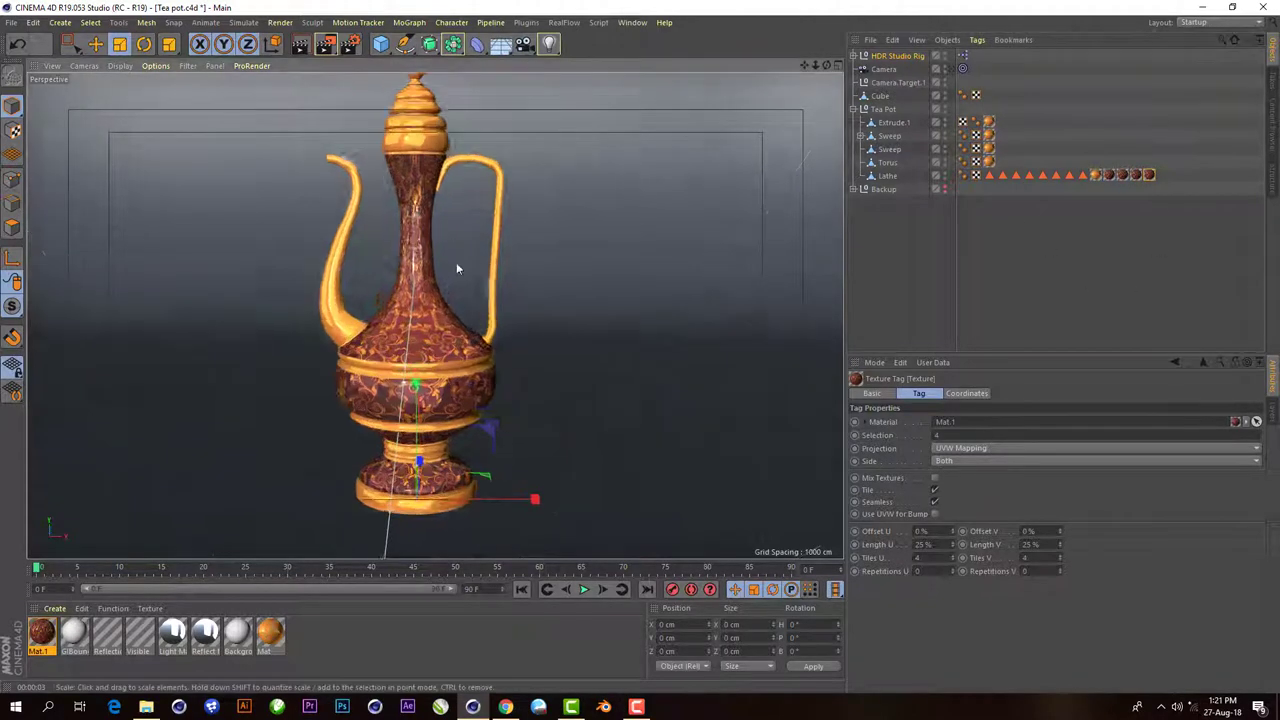
{"action": "scroll", "coordinate": [456, 263], "scroll_direction": "up", "scroll_amount": 3}
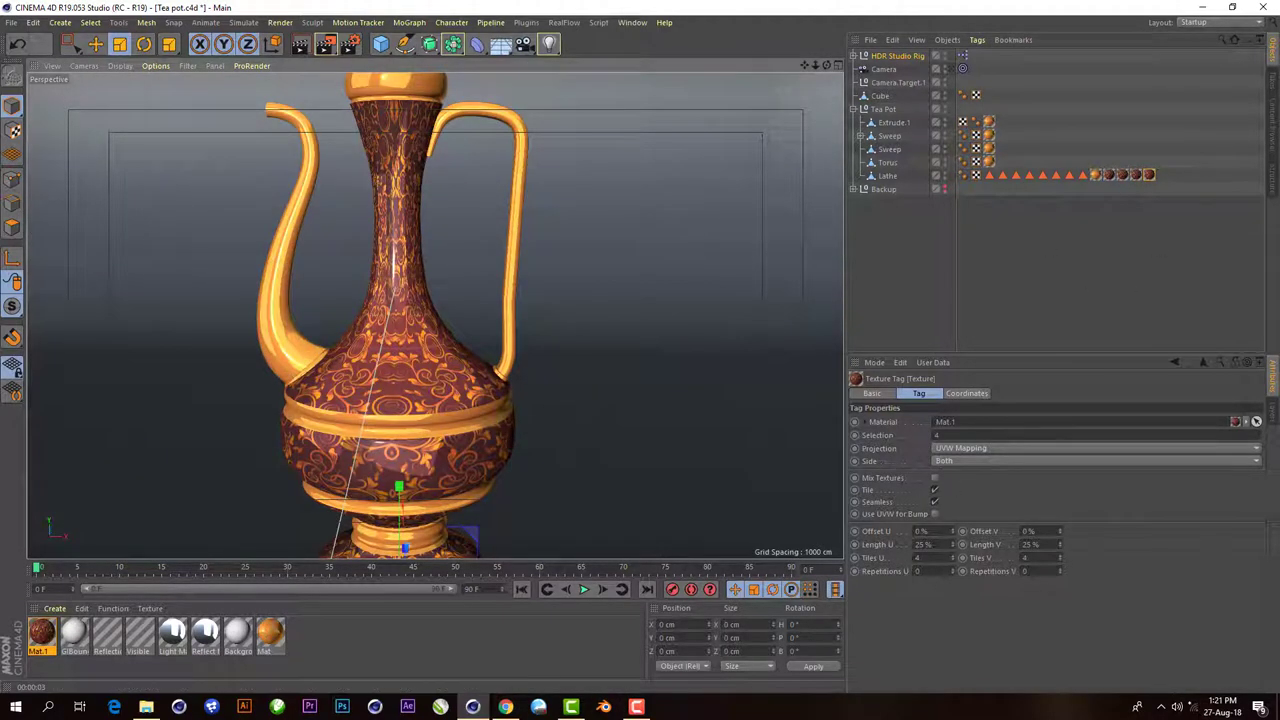
- Enter the body texture's tile lengths, 50% horizontally and 70% vertically
{"action": "type", "text": "50"}
{"action": "key", "text": "Tab"}
{"action": "type", "text": "1"}
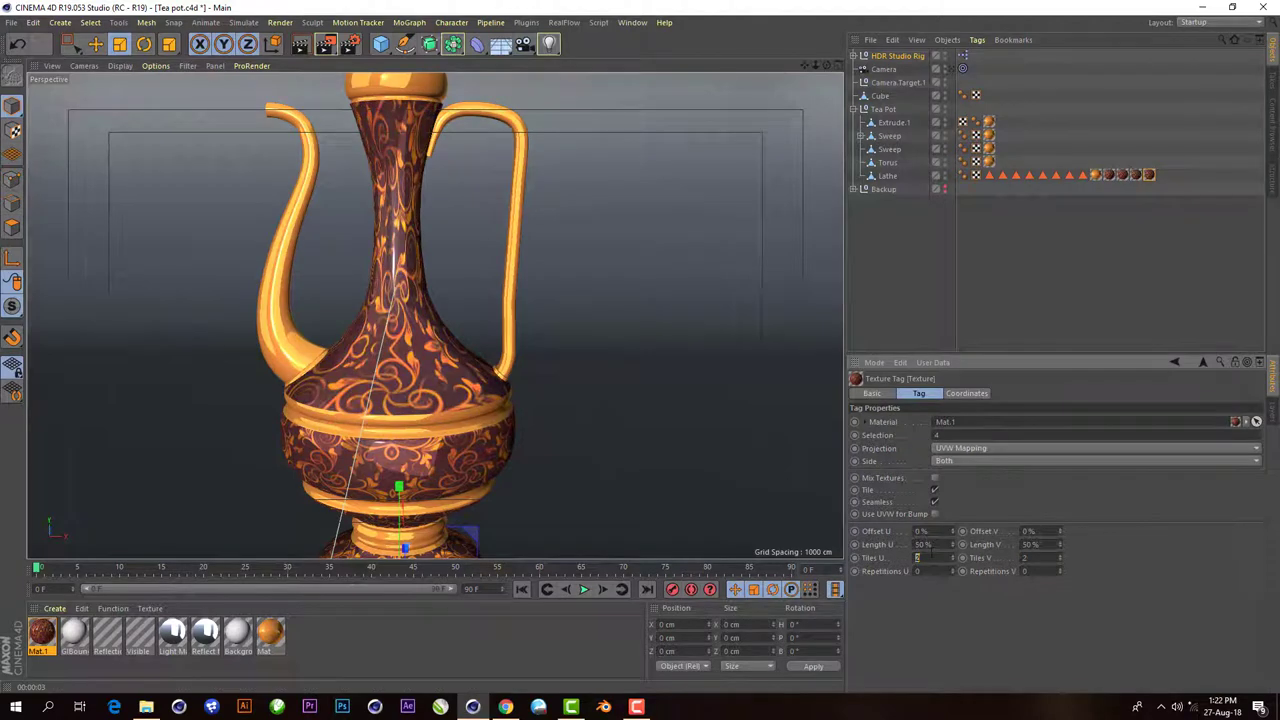
{"action": "type", "text": "70"}
{"action": "key", "text": "Tab"}
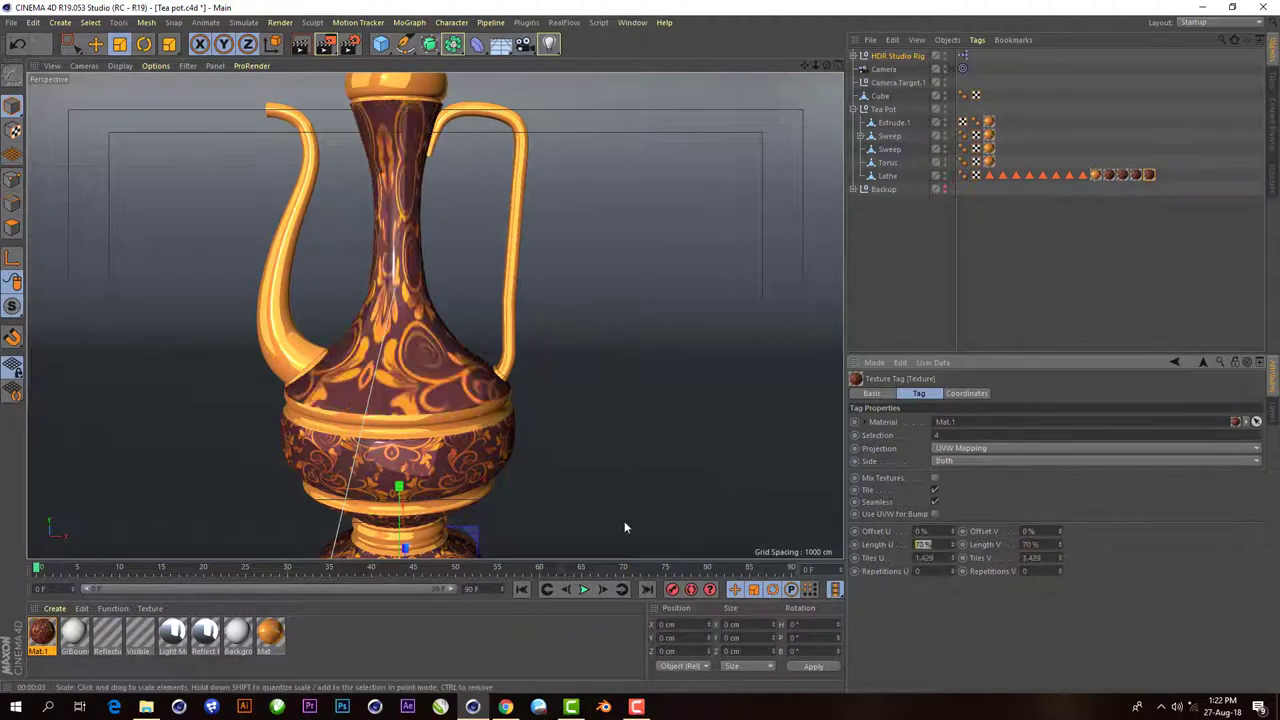
- Render the view to preview the patterned teapot body
{"action": "left_click", "coordinate": [300, 44]}
{"action": "scroll", "coordinate": [336, 148], "scroll_direction": "up", "scroll_amount": 2}
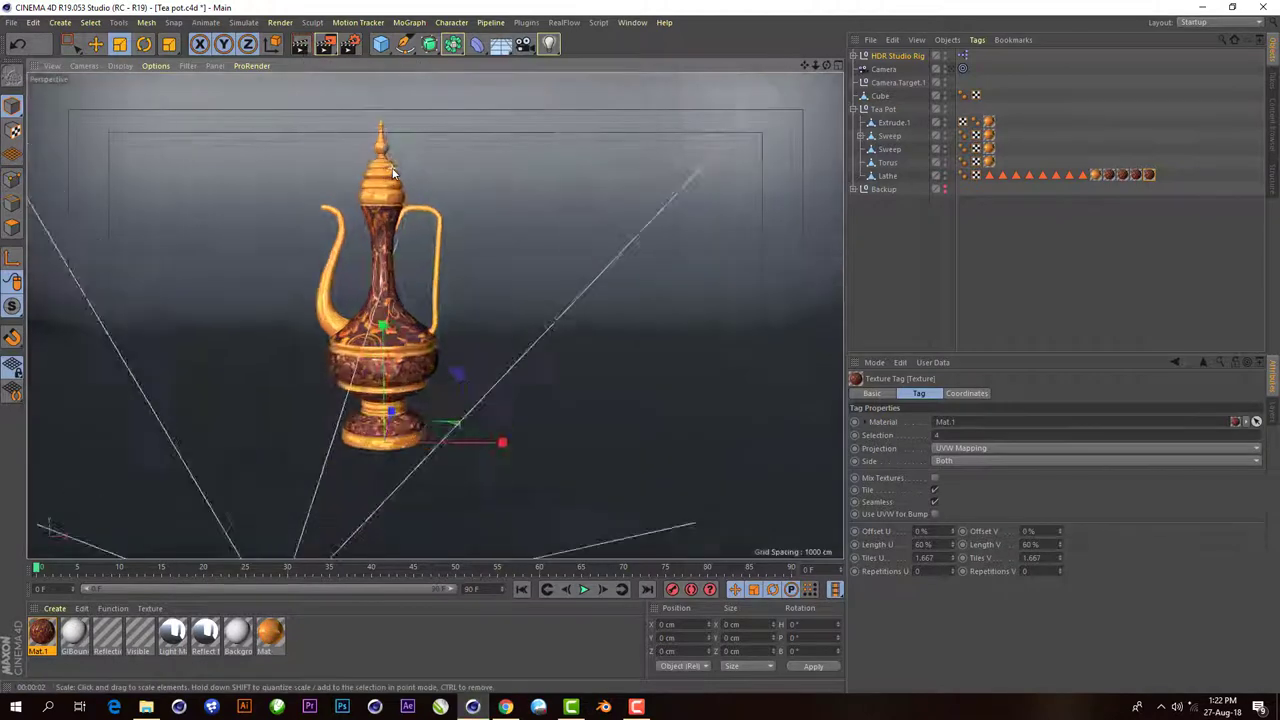
{"action": "scroll", "coordinate": [392, 167], "scroll_direction": "up", "scroll_amount": 3}
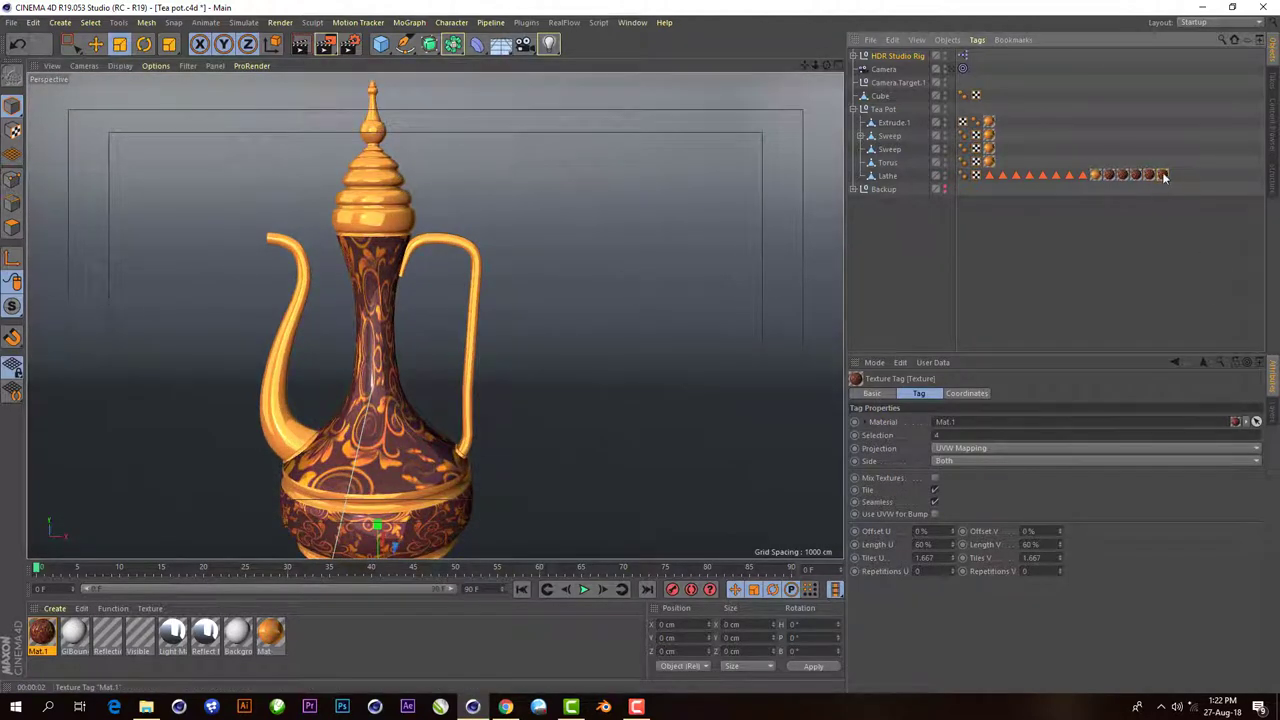
- Restrict the texture tag to the next polygon selection and tile it at 20% length
{"action": "left_click_drag", "start_coordinate": [1042, 175], "coordinate": [950, 440]}
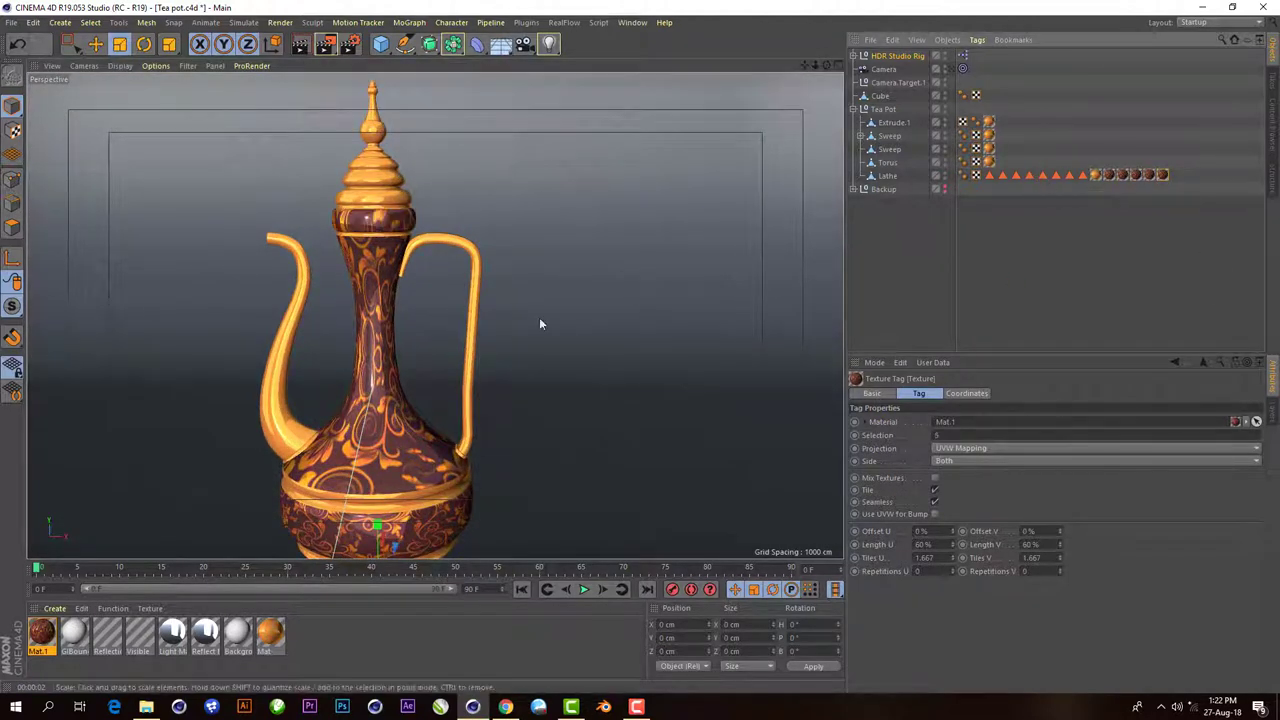
{"action": "left_click", "coordinate": [920, 544]}
{"action": "type", "text": "25"}
{"action": "key", "text": "Tab"}
{"action": "key", "text": "Tab"}
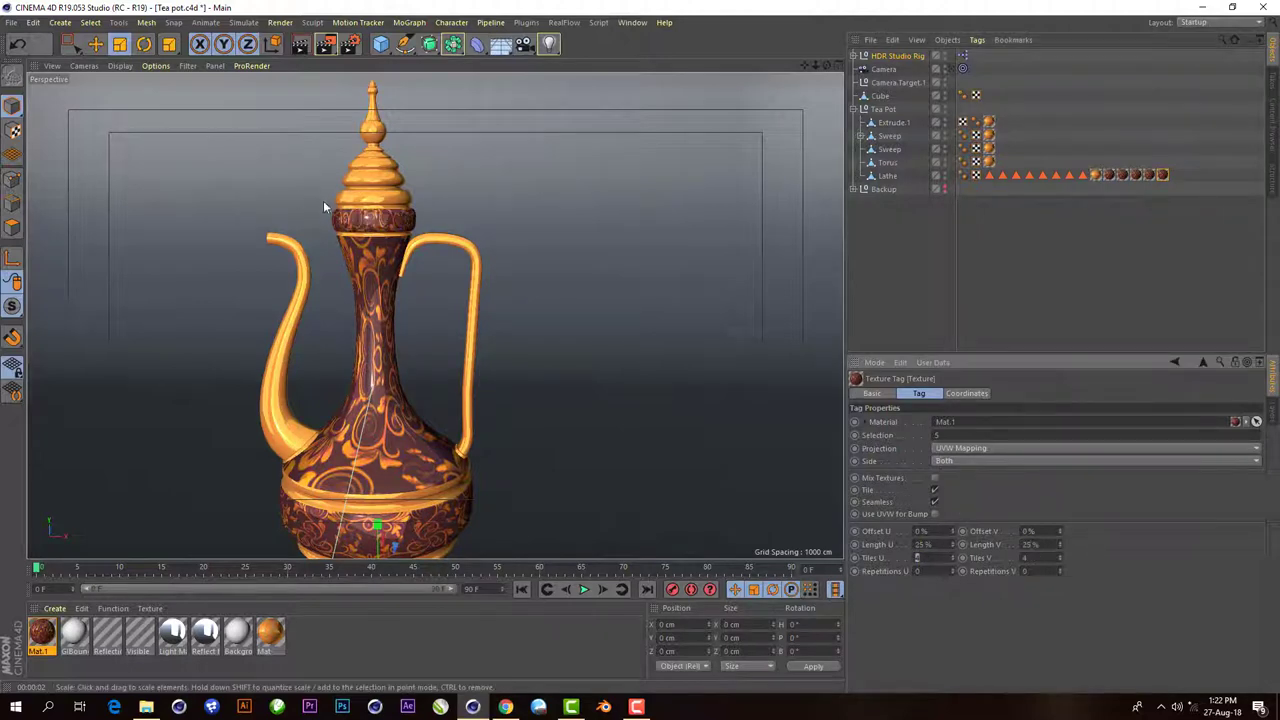
{"action": "scroll", "coordinate": [323, 200], "scroll_direction": "up", "scroll_amount": 3}
{"action": "scroll", "coordinate": [323, 200], "scroll_direction": "up", "scroll_amount": 1}
{"action": "type", "text": "20"}
{"action": "key", "text": "Tab"}
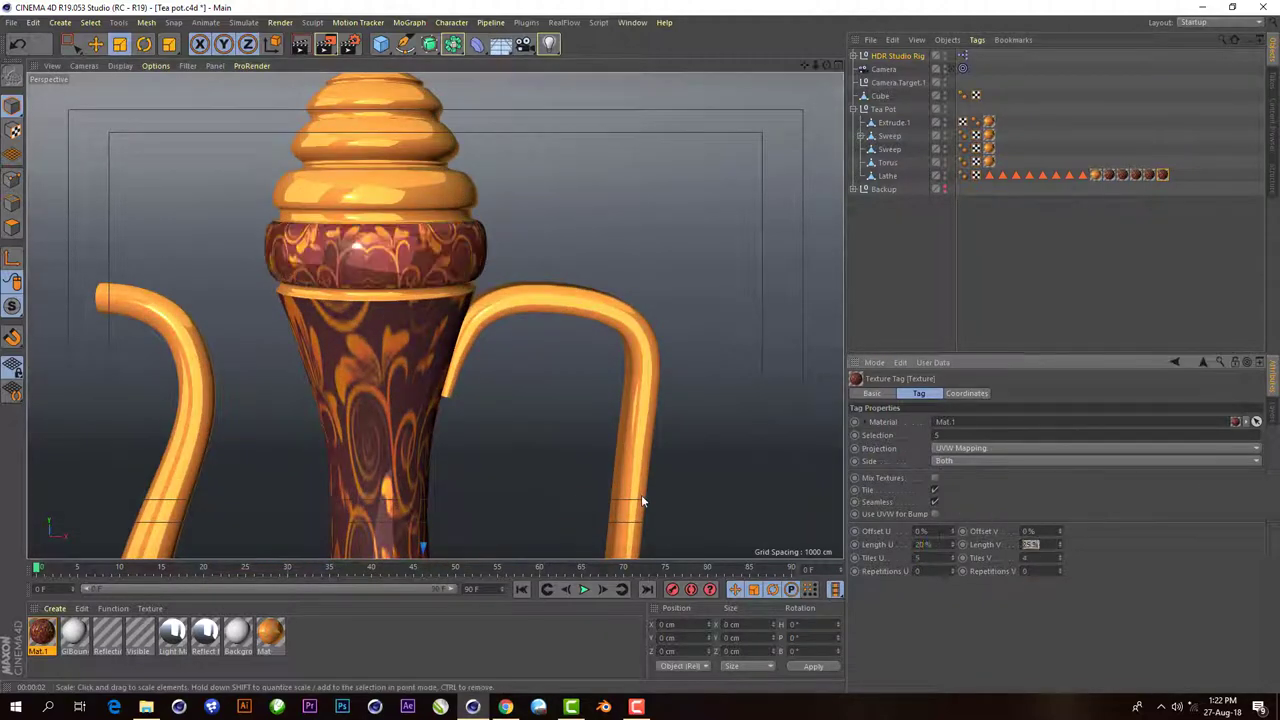
{"action": "type", "text": "20"}
{"action": "key", "text": "Tab"}
- Duplicate the Lathe's patterned texture tag for the following selection
{"action": "scroll", "coordinate": [716, 504], "scroll_direction": "down", "scroll_amount": 3}
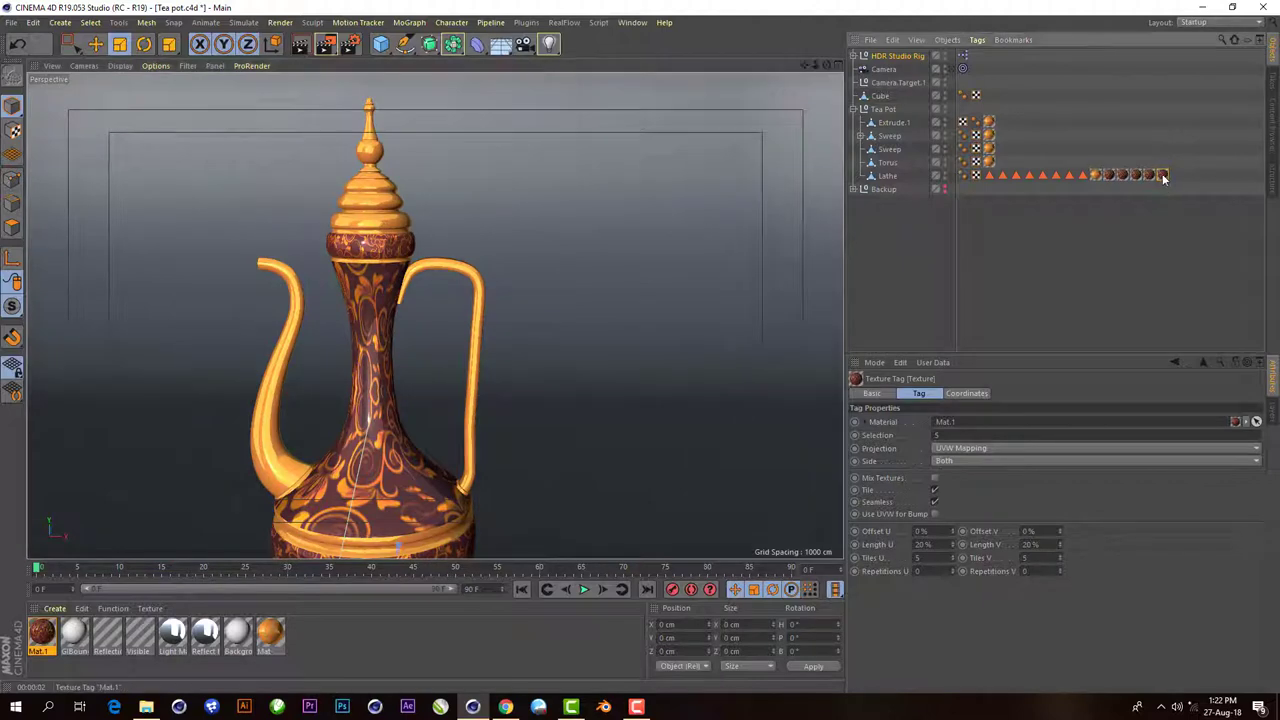
{"action": "left_click_drag", "start_coordinate": [1162, 158], "coordinate": [1123, 180]}
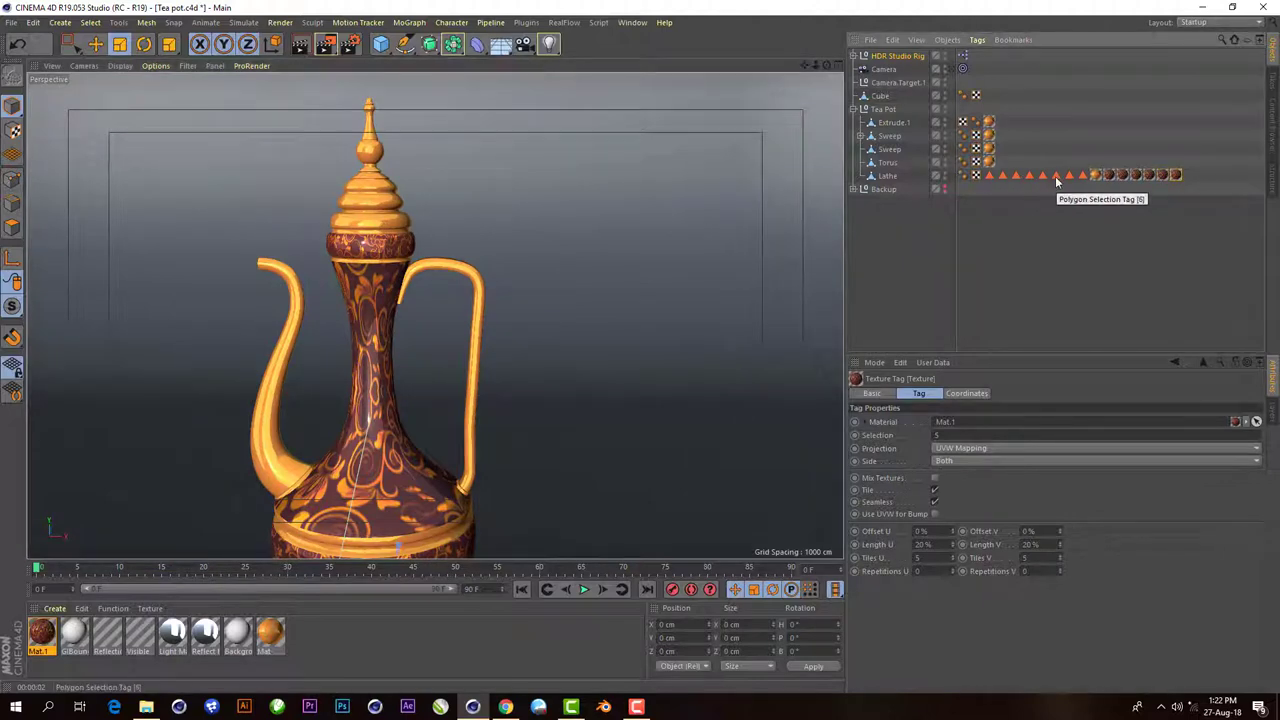
{"action": "scroll", "coordinate": [789, 552], "scroll_direction": "up", "scroll_amount": 3}
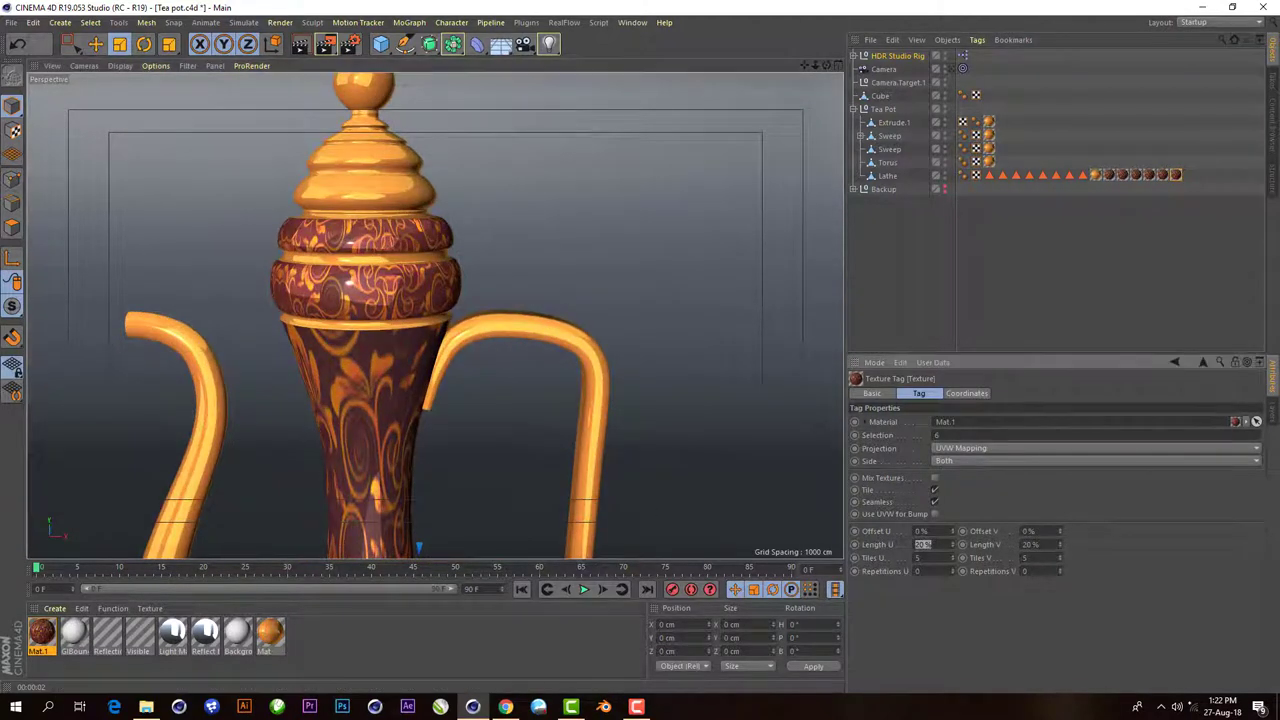
{"action": "scroll", "coordinate": [447, 263], "scroll_direction": "down", "scroll_amount": 5}
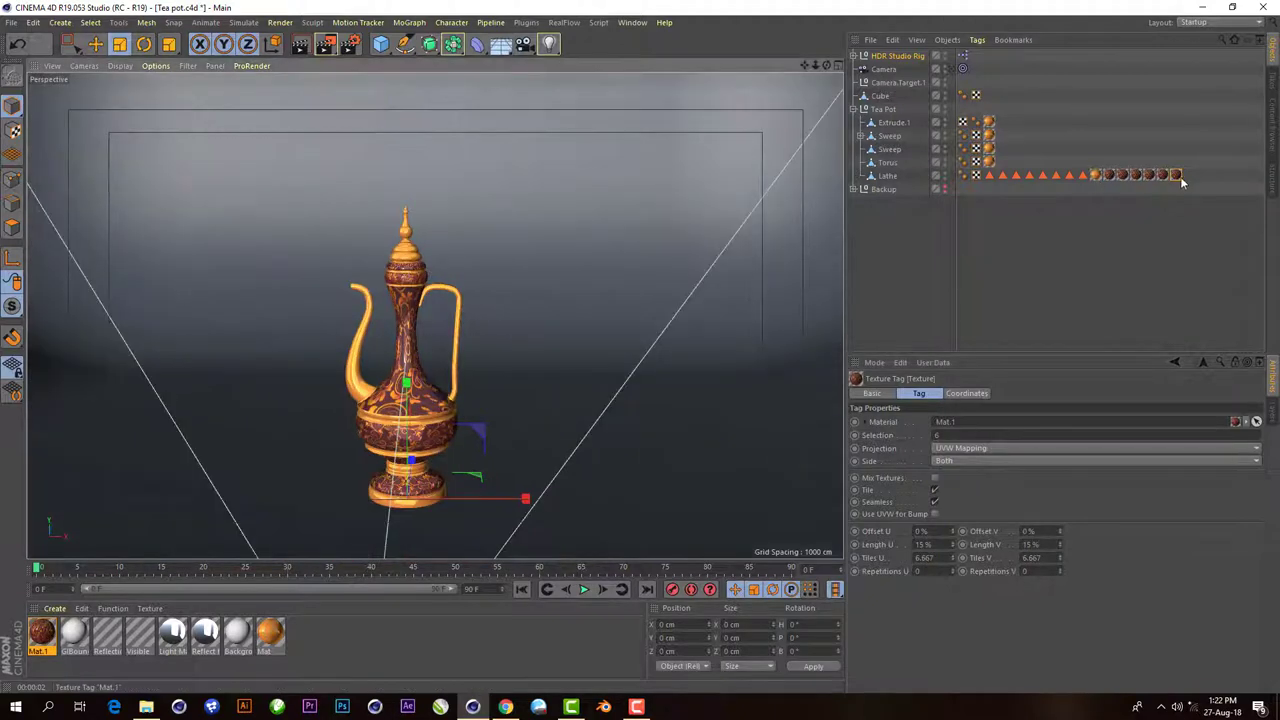
- Duplicate the texture tag for selection 7 and set Length U and V to 10%
{"action": "left_click_drag", "start_coordinate": [1176, 176], "coordinate": [1189, 176], "text": "ctrl"}
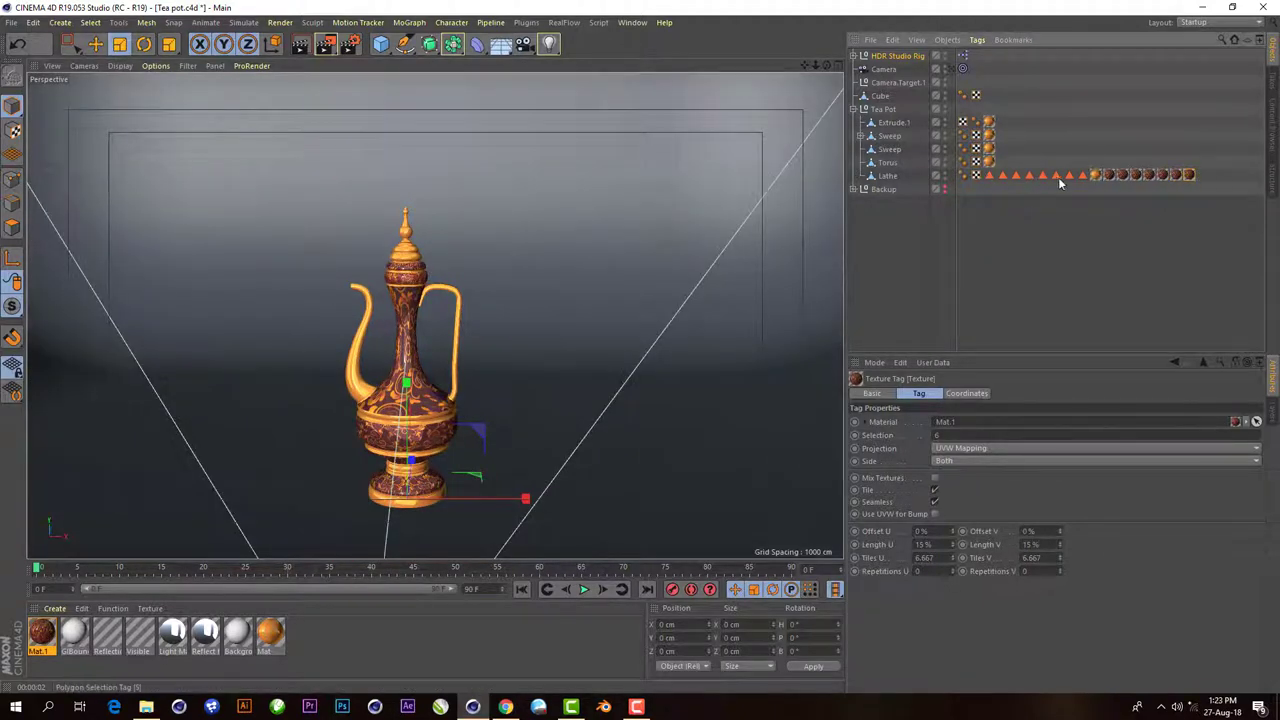
{"action": "scroll", "coordinate": [434, 251], "scroll_direction": "up", "scroll_amount": 2}
{"action": "scroll", "coordinate": [557, 386], "scroll_direction": "up", "scroll_amount": 3}
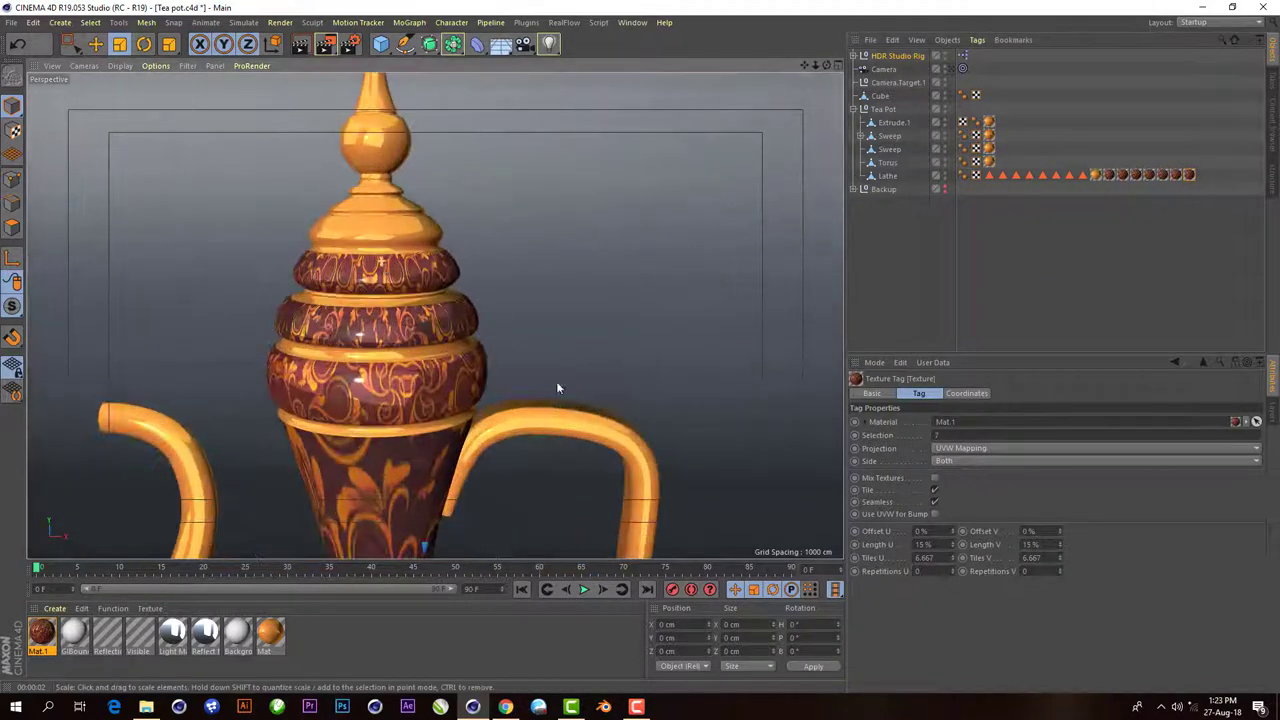
{"action": "type", "text": "10"}
{"action": "key", "text": "Tab"}
{"action": "type", "text": "10"}
{"action": "key", "text": "Return"}
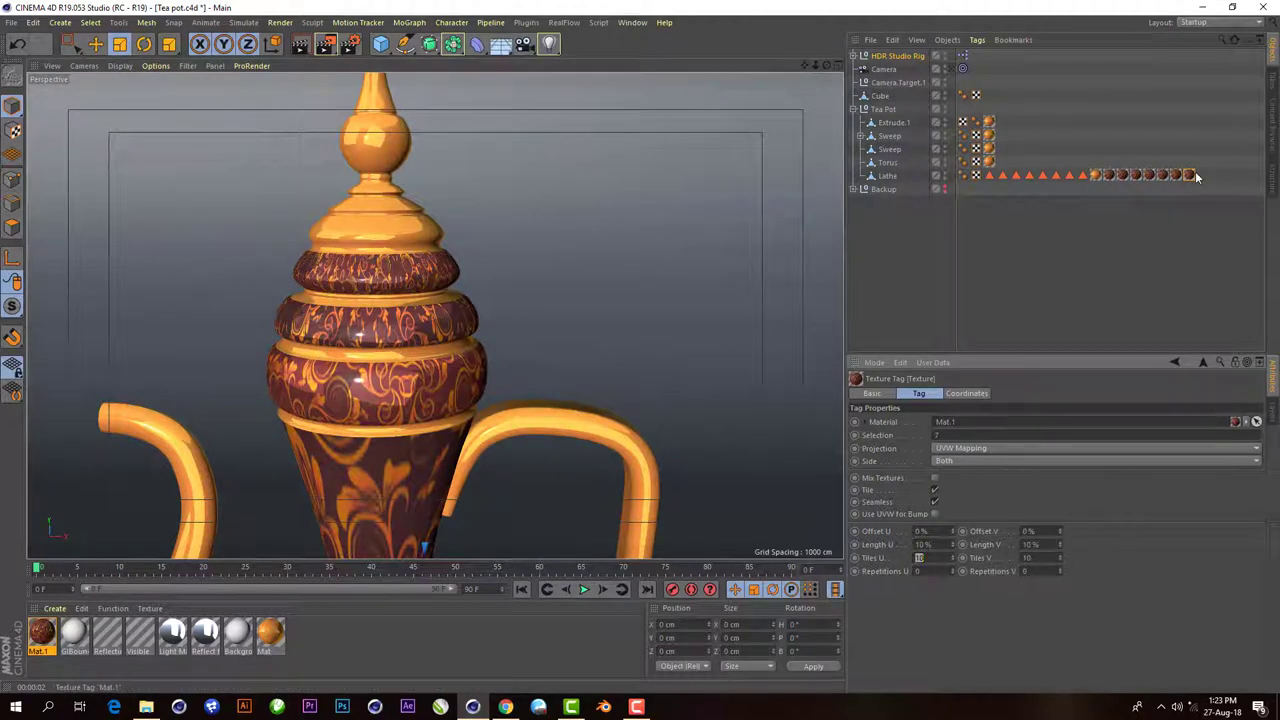
- Duplicate the texture tag again for selection 8 at 5% length
{"action": "left_click_drag", "start_coordinate": [1189, 176], "coordinate": [1203, 176], "text": "ctrl"}
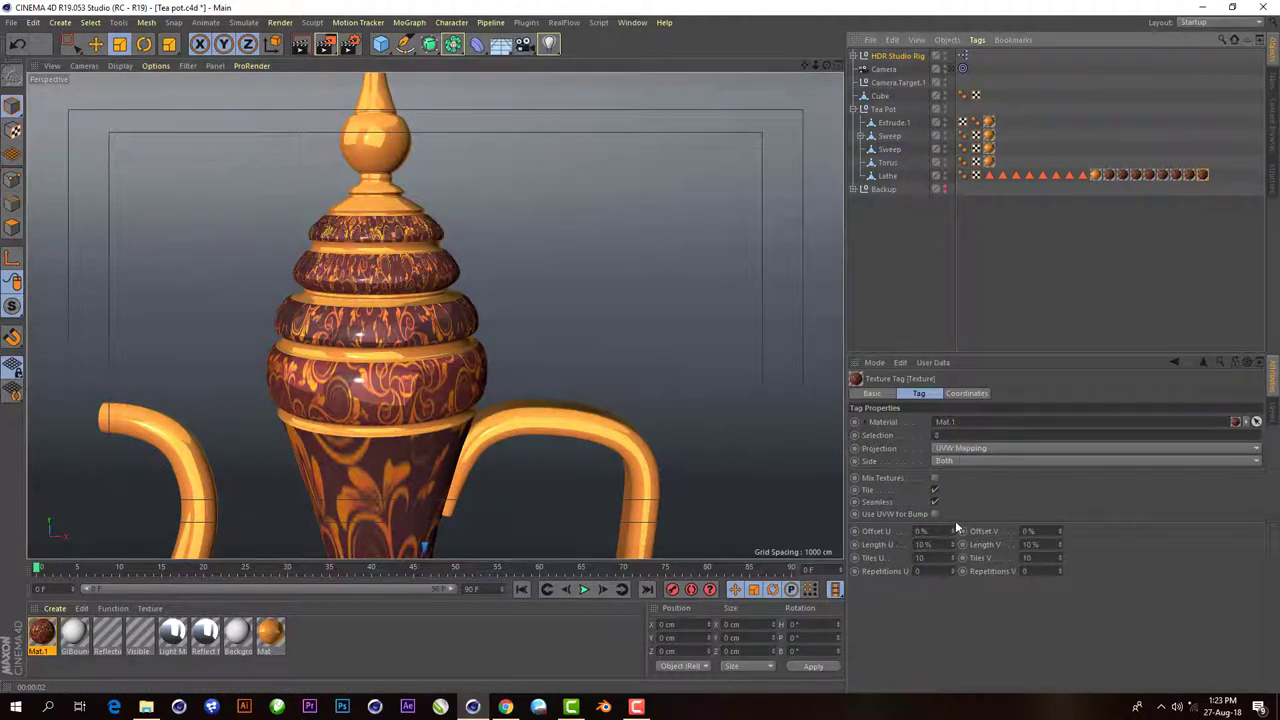
{"action": "type", "text": "5"}
{"action": "key", "text": "Tab"}
{"action": "type", "text": "5"}
{"action": "key", "text": "Return"}
- Look through the scene camera and render the view
{"action": "scroll", "coordinate": [632, 298], "scroll_direction": "down", "scroll_amount": 6}
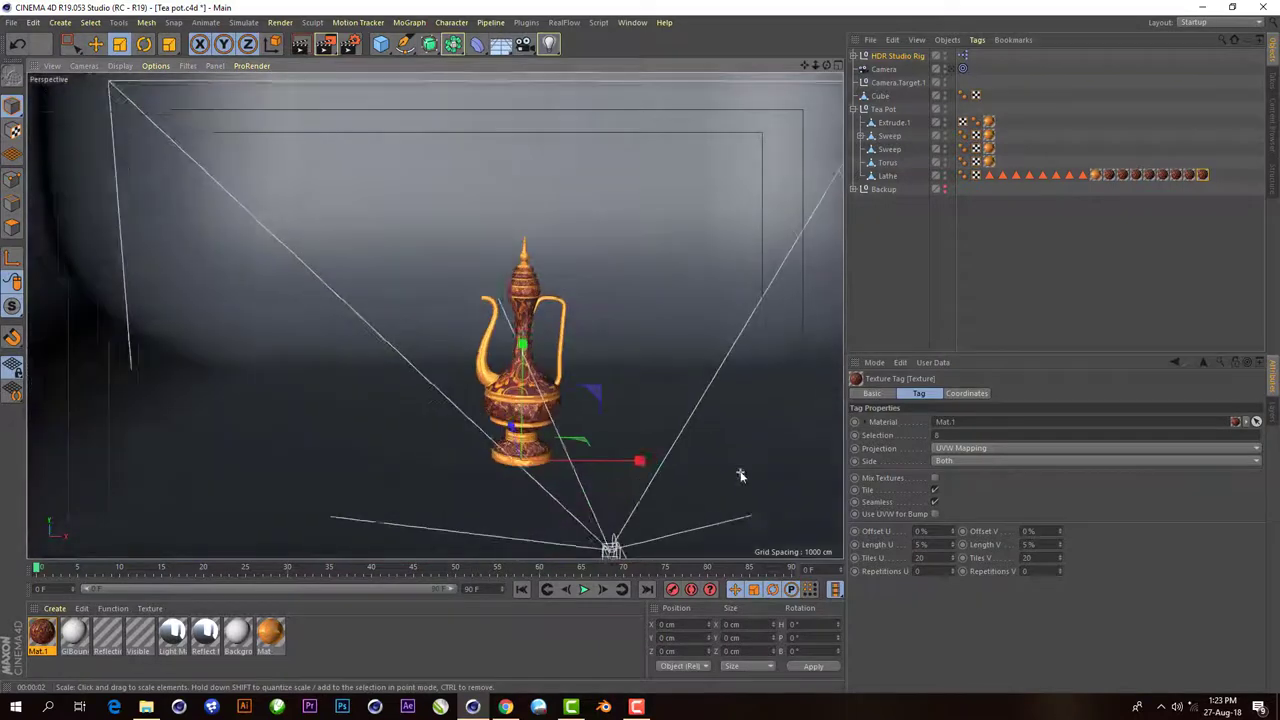
{"action": "left_click", "coordinate": [962, 68]}
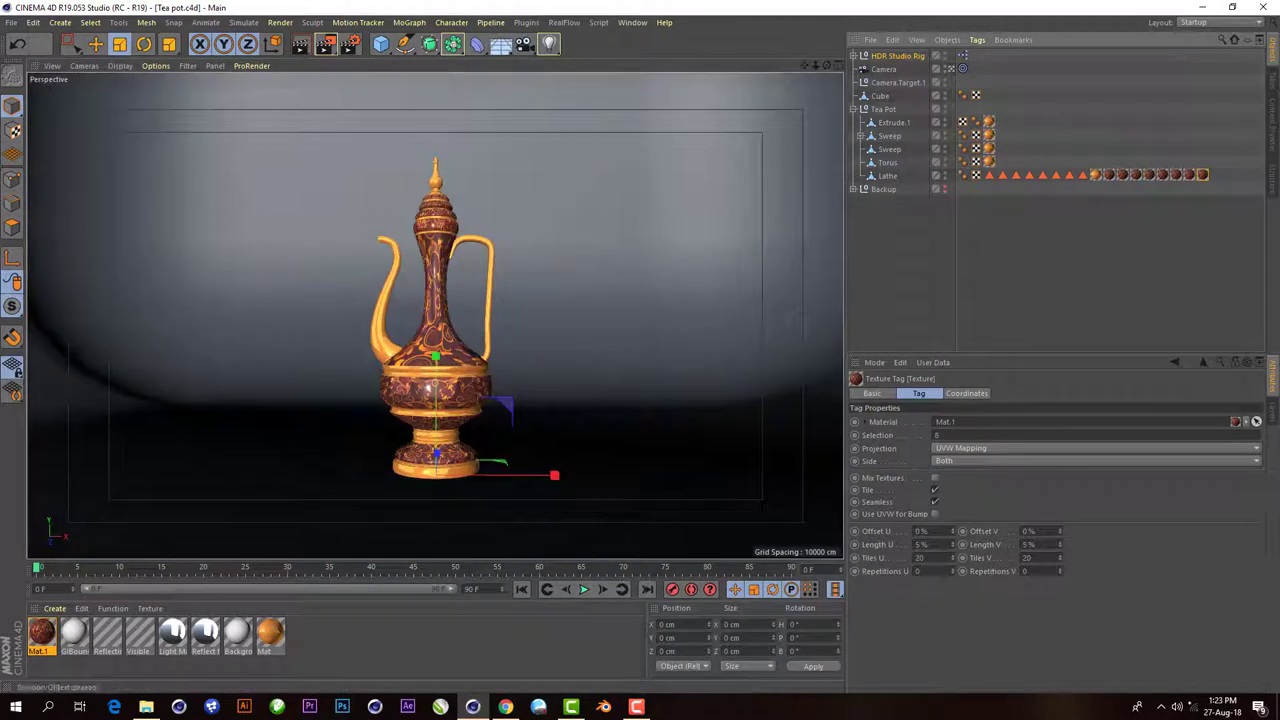
{"action": "left_click", "coordinate": [302, 44]}
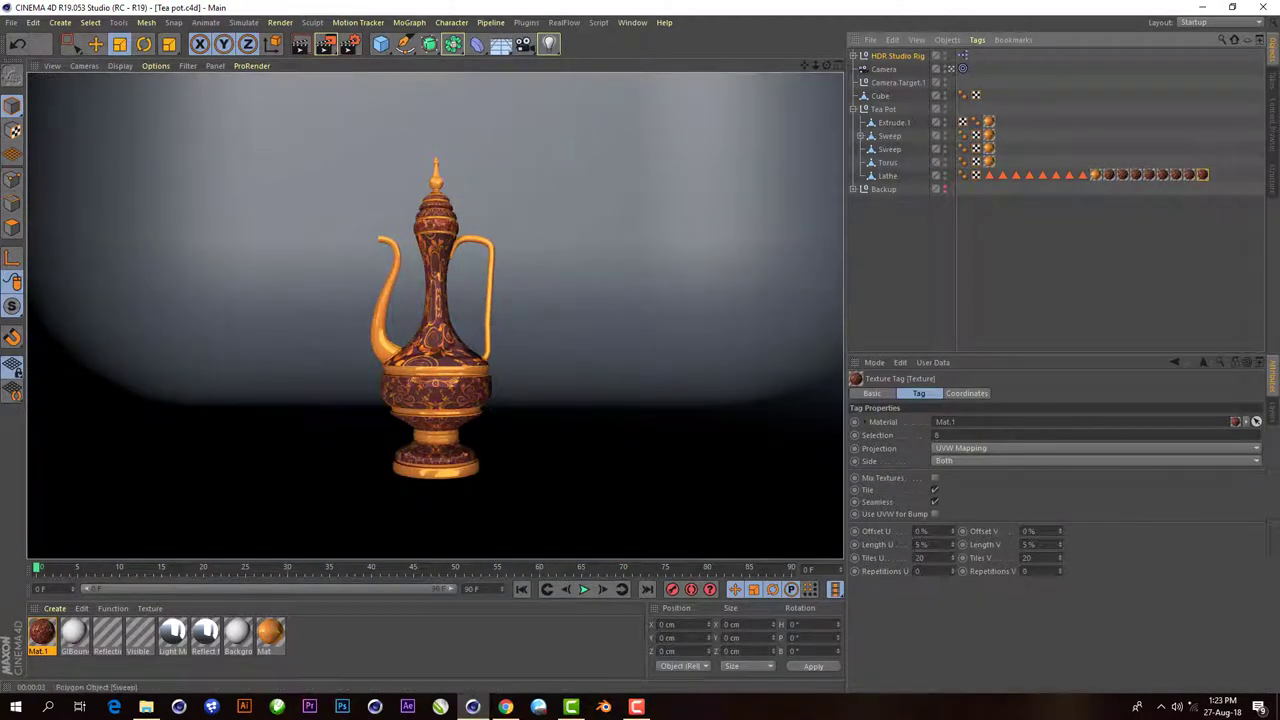
- Create Mat.2 with Color and Reflectance off and only Luminance enabled
{"action": "double_click", "coordinate": [443, 651]}
{"action": "double_click", "coordinate": [42, 632]}
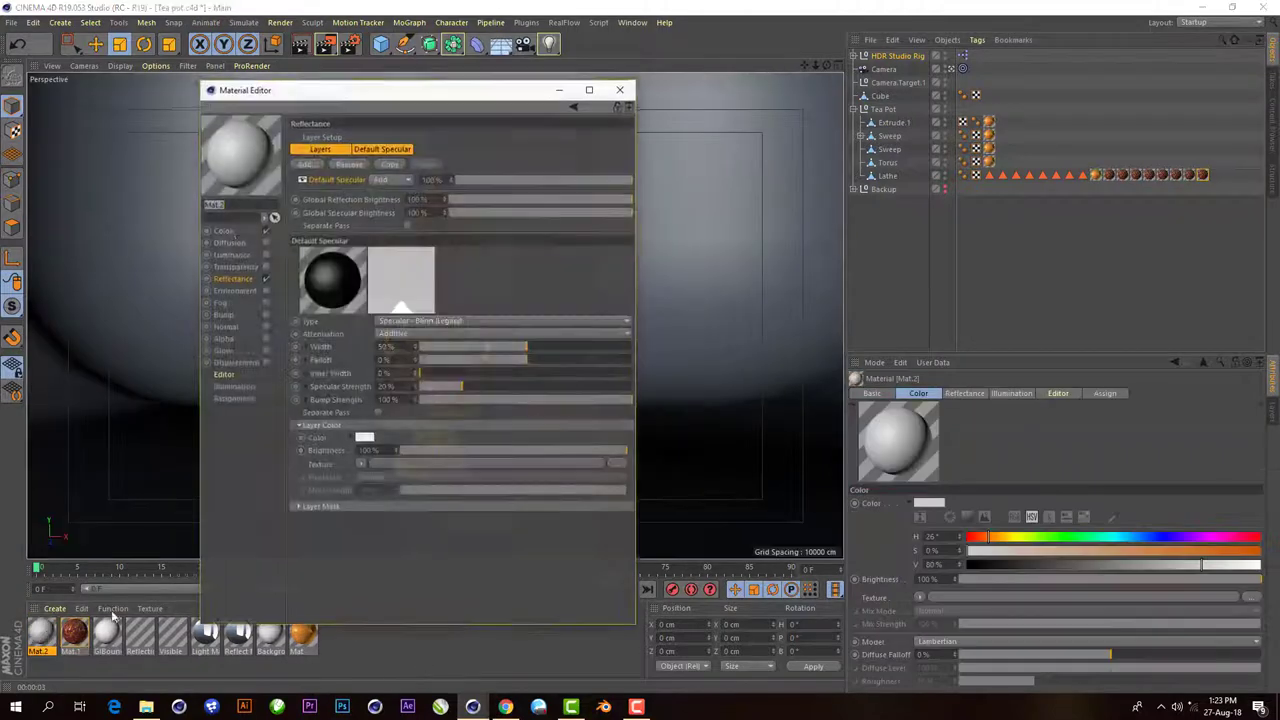
{"action": "left_click_drag", "start_coordinate": [292, 93], "coordinate": [865, 113]}
{"action": "left_click", "coordinate": [838, 251]}
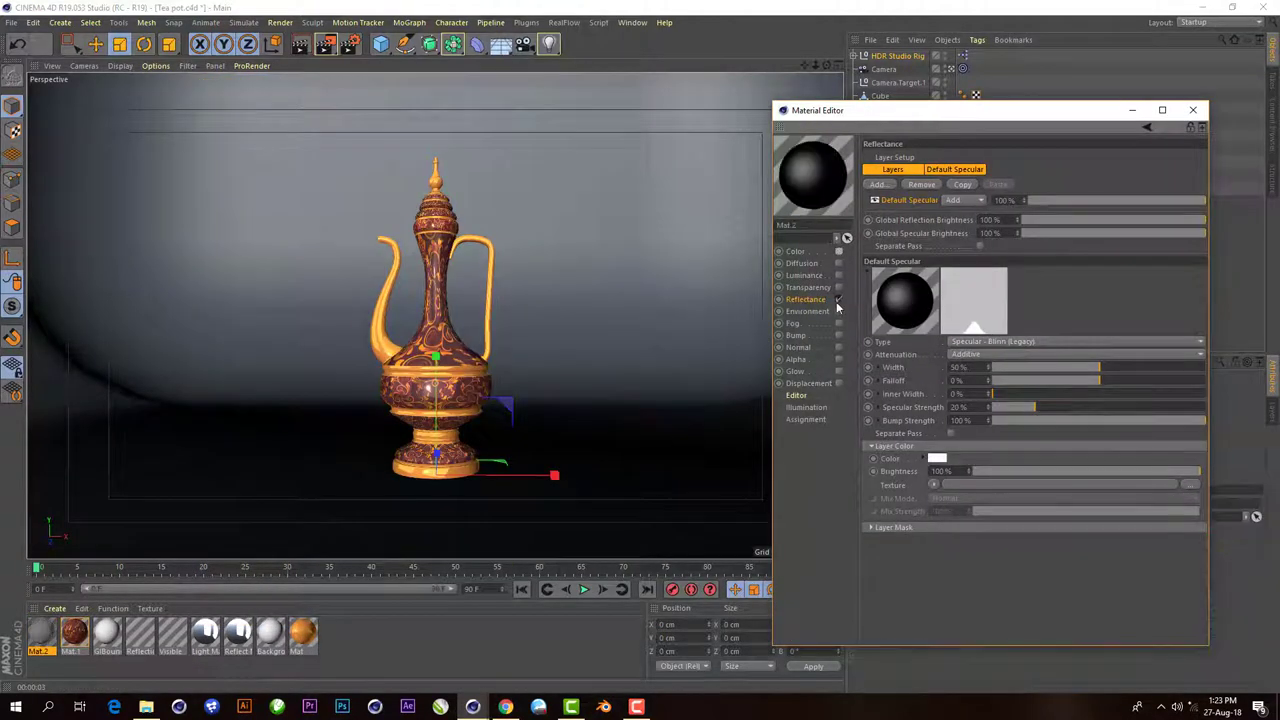
{"action": "left_click", "coordinate": [838, 299]}
{"action": "left_click", "coordinate": [838, 275]}
- Load a 2D - V Gradient into Luminance, apply Mat.2 to the backdrop and render
{"action": "left_click", "coordinate": [927, 251]}
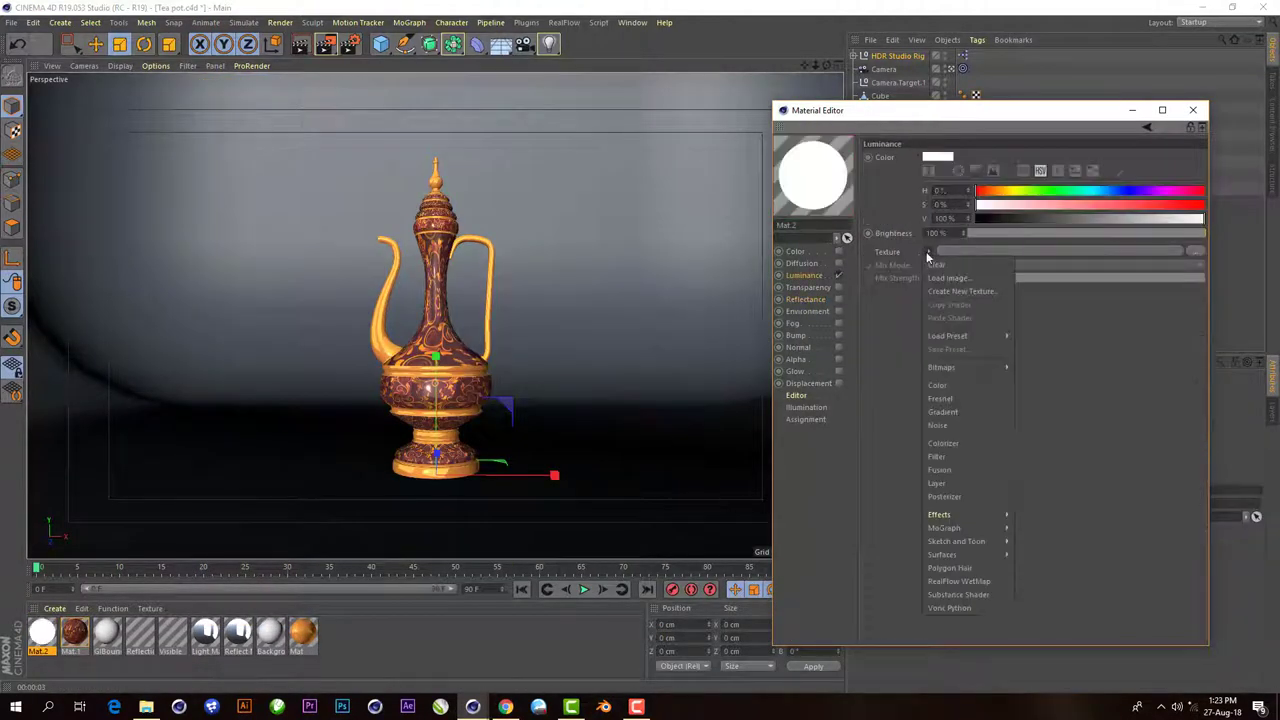
{"action": "left_click", "coordinate": [961, 412]}
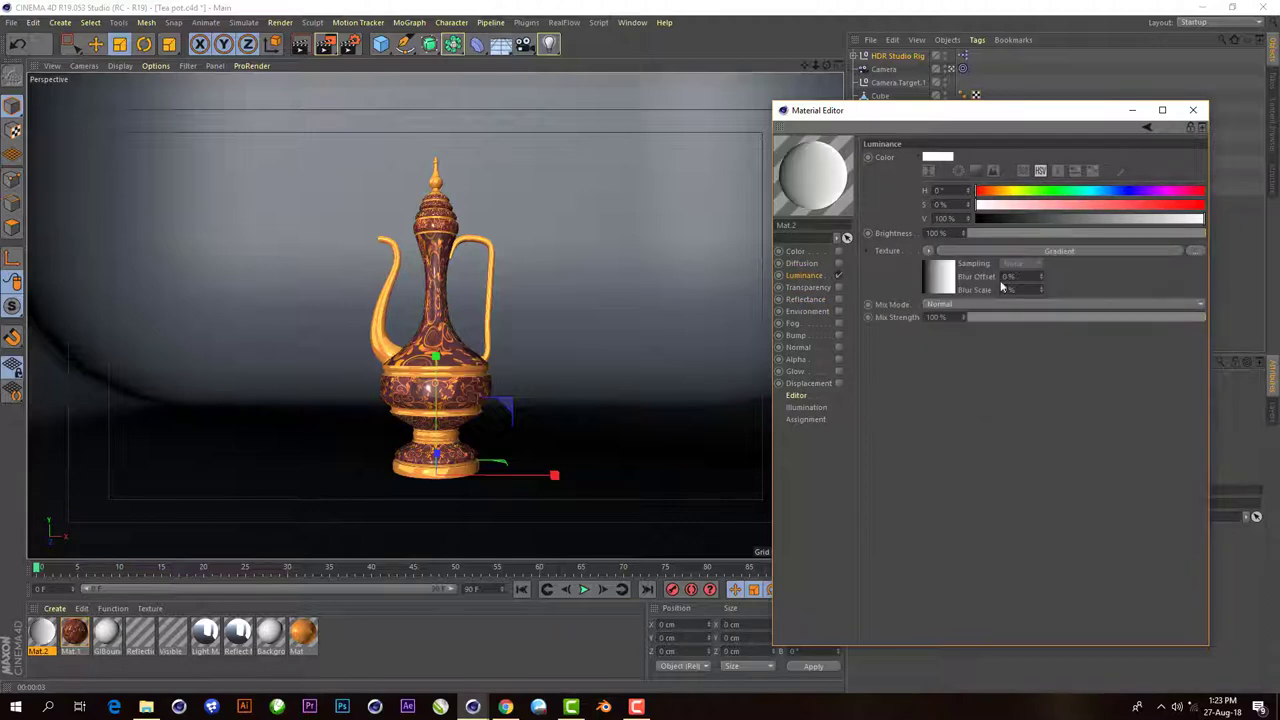
{"action": "left_click", "coordinate": [1003, 249]}
{"action": "left_click", "coordinate": [958, 271]}
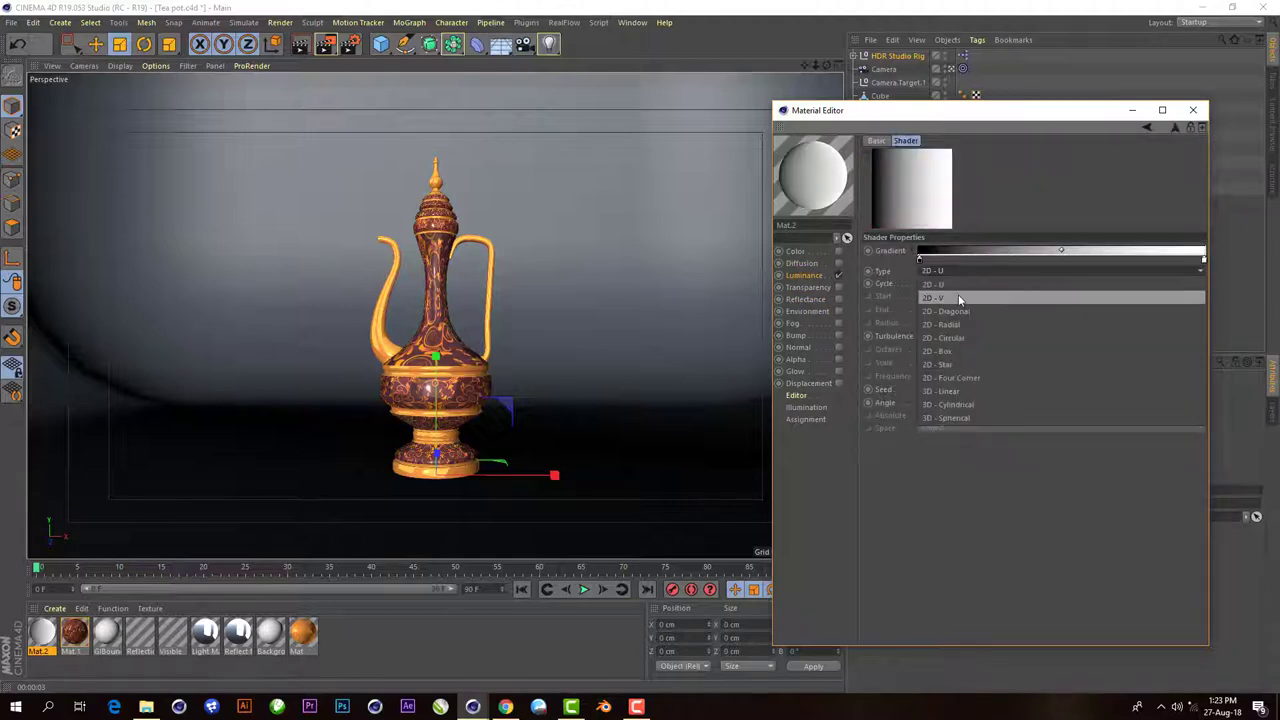
{"action": "left_click", "coordinate": [958, 297]}
{"action": "left_click_drag", "start_coordinate": [55, 632], "coordinate": [218, 417]}
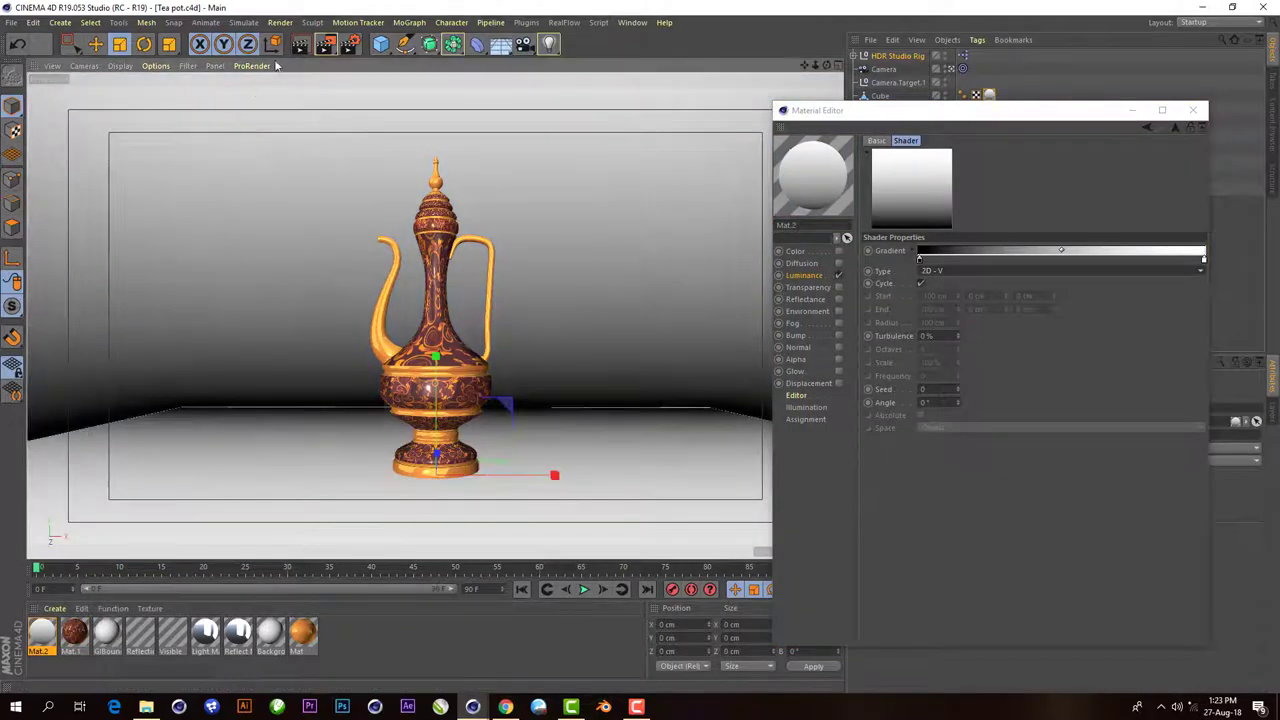
{"action": "left_click", "coordinate": [299, 50]}
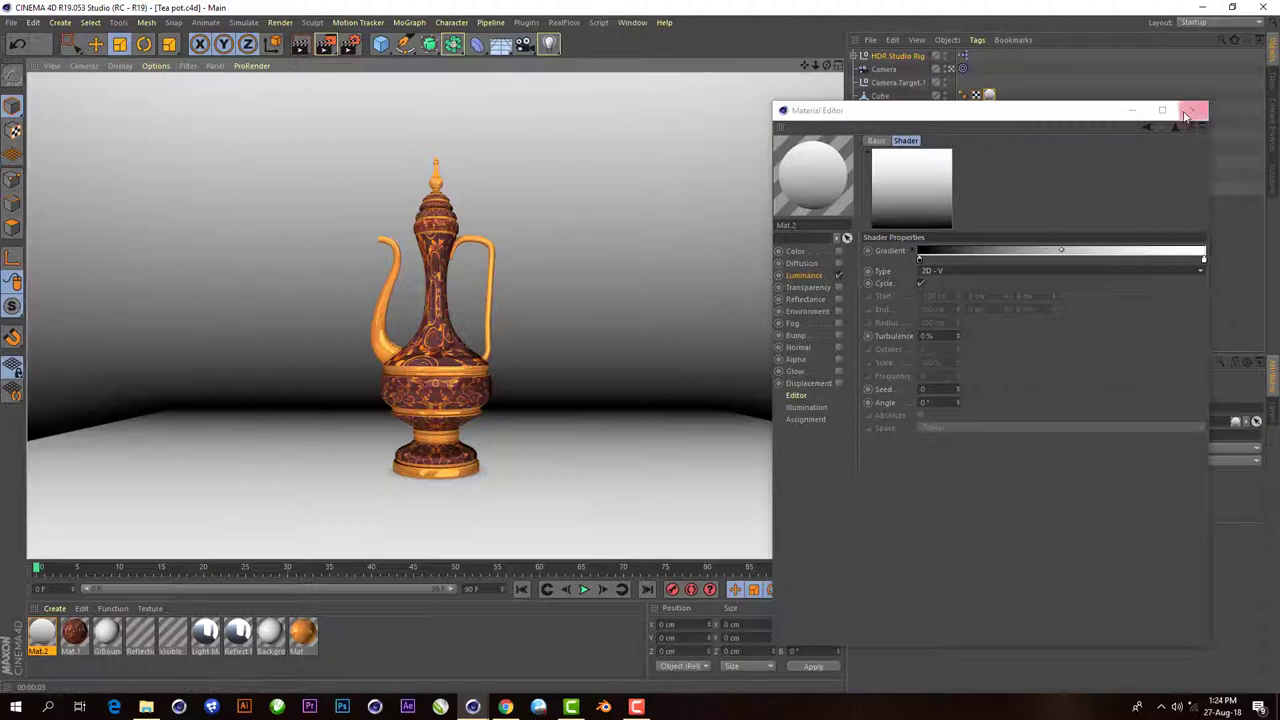
- Set the gradient's dark end to the teapot's orange, eyedropped and darkened to 17% value
{"action": "left_click", "coordinate": [919, 260]}
{"action": "double_click", "coordinate": [919, 260]}
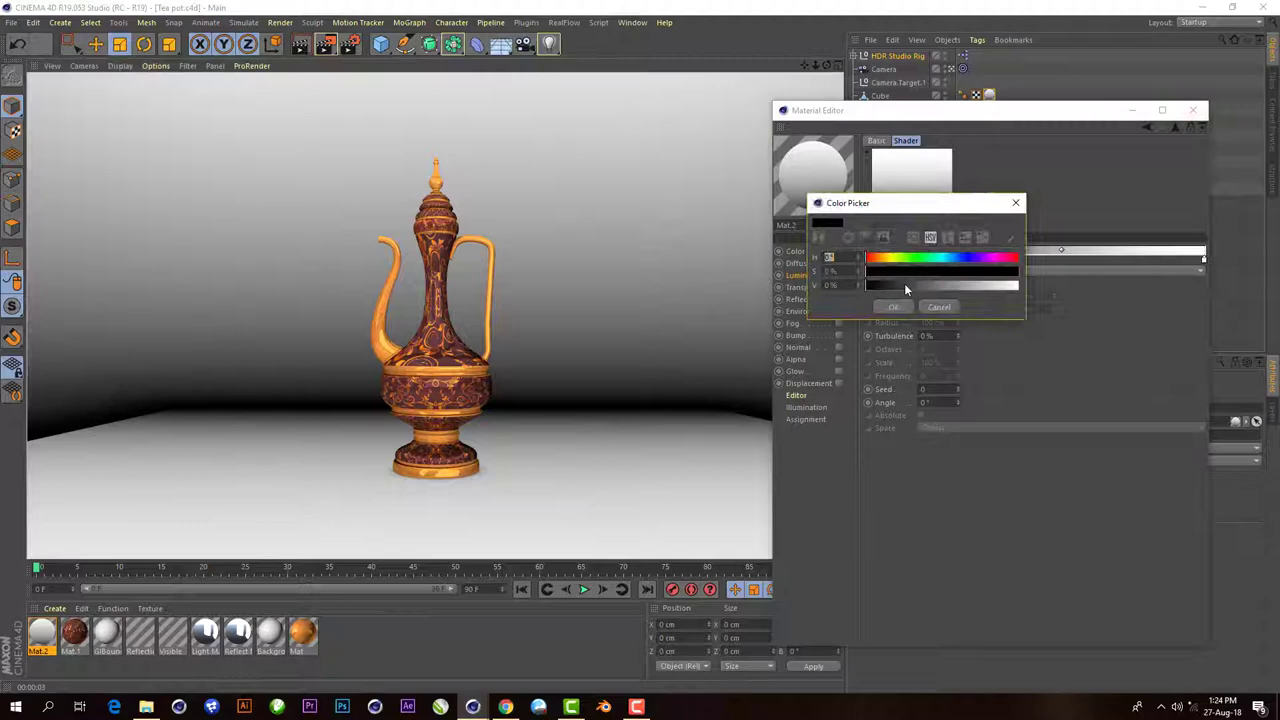
{"action": "left_click", "coordinate": [1009, 239]}
{"action": "left_click", "coordinate": [466, 468]}
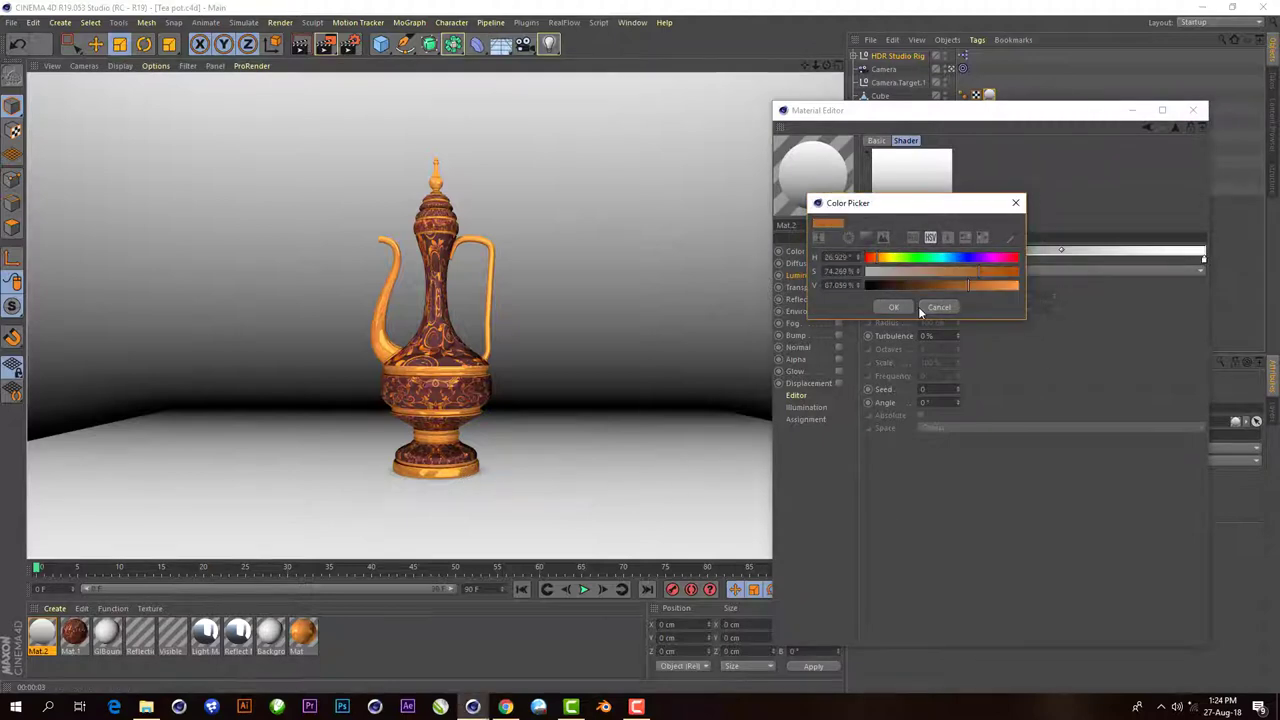
{"action": "left_click_drag", "start_coordinate": [958, 286], "coordinate": [890, 287]}
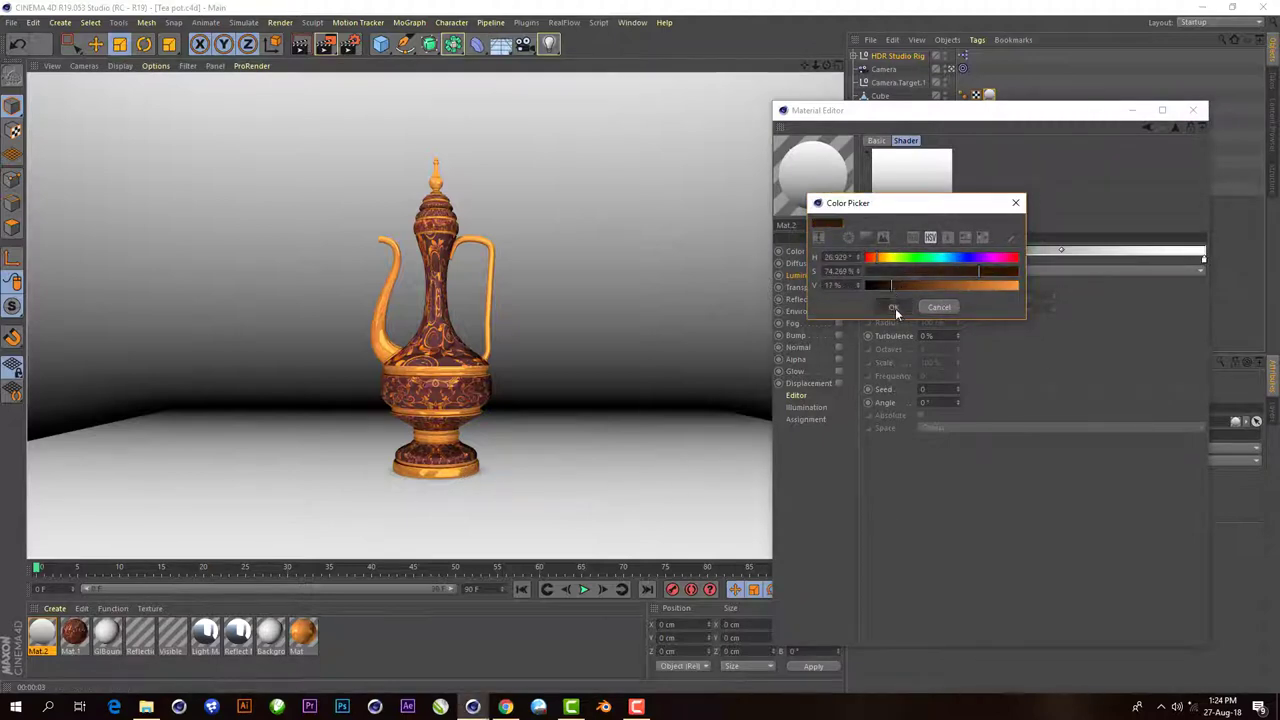
{"action": "left_click", "coordinate": [894, 308]}
{"action": "double_click", "coordinate": [1204, 262]}
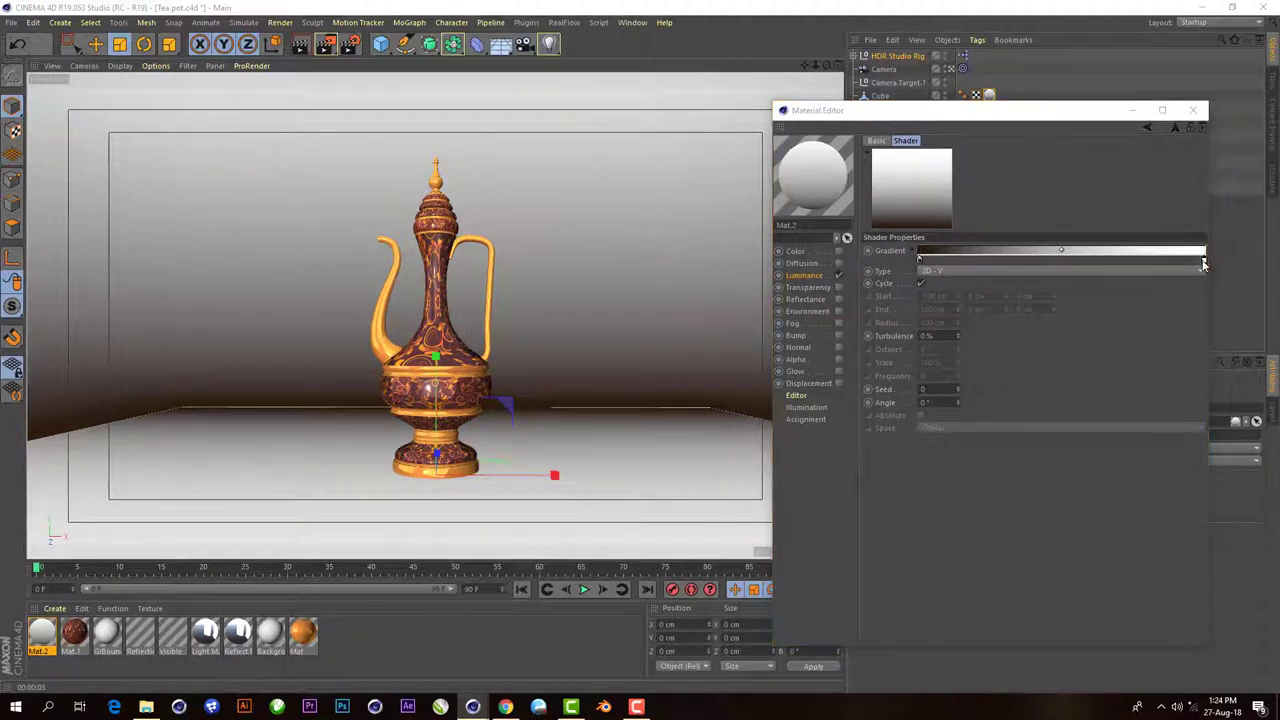
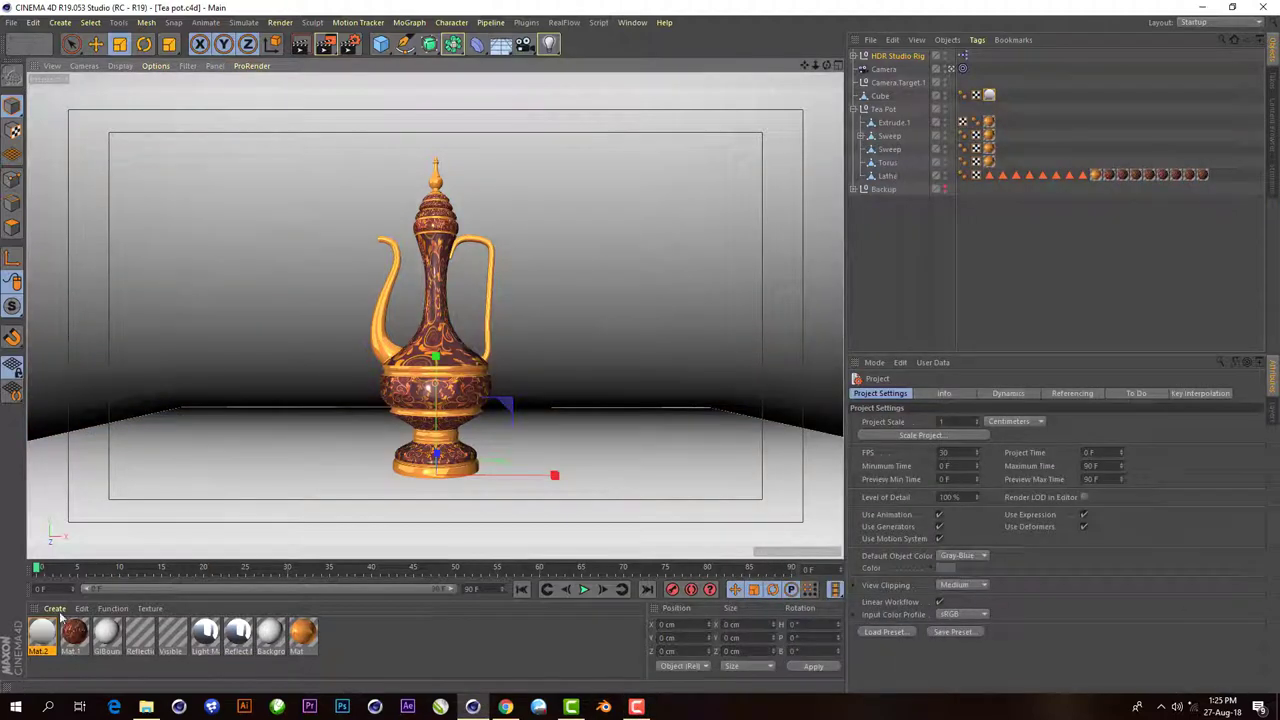
- Open Mat.2's luminance gradient shader and slide the white knot further left
{"action": "double_click", "coordinate": [41, 633]}
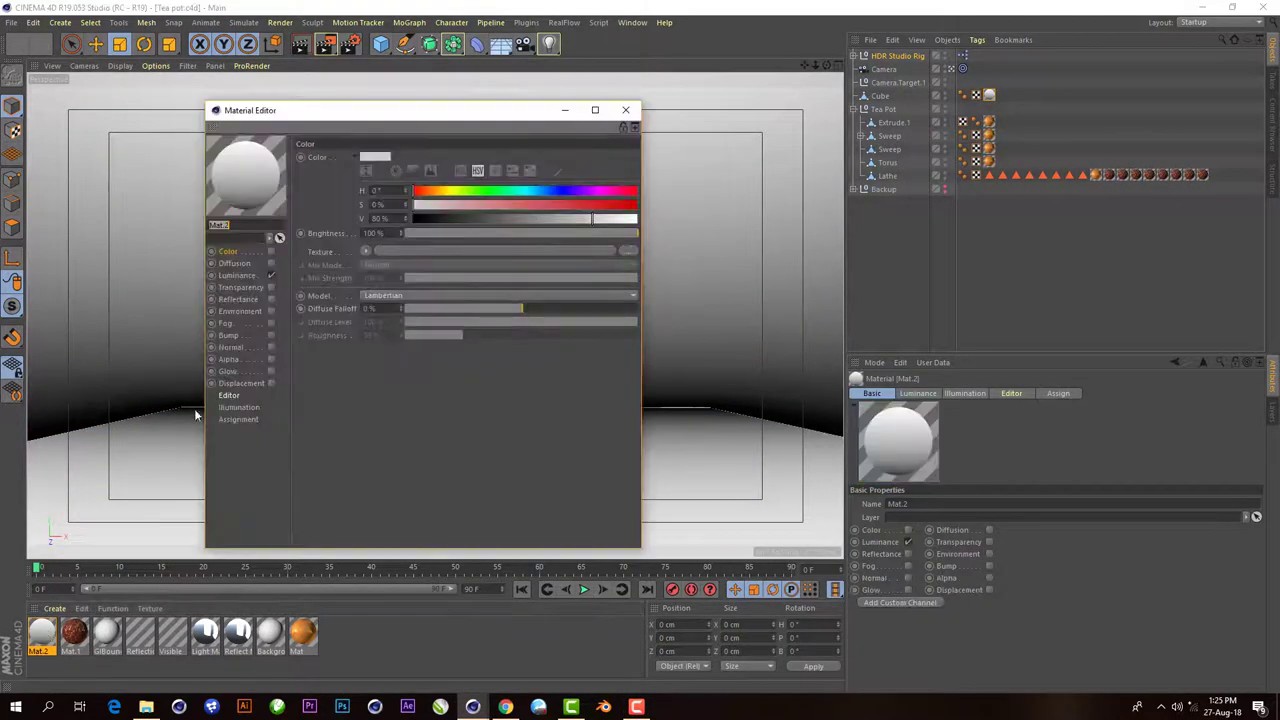
{"action": "left_click", "coordinate": [237, 275]}
{"action": "left_click", "coordinate": [366, 251]}
{"action": "left_click", "coordinate": [435, 280]}
{"action": "left_click", "coordinate": [450, 267]}
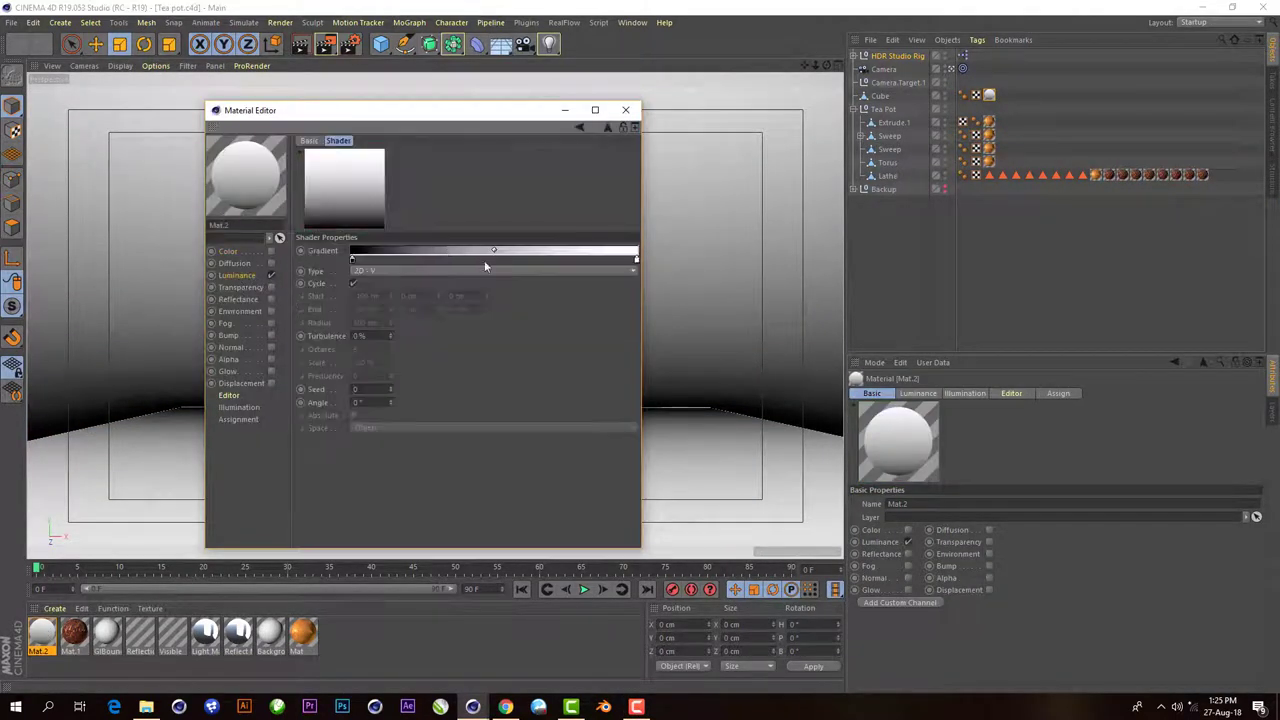
{"action": "left_click_drag", "start_coordinate": [636, 260], "coordinate": [570, 260]}
{"action": "double_click", "coordinate": [566, 260]}
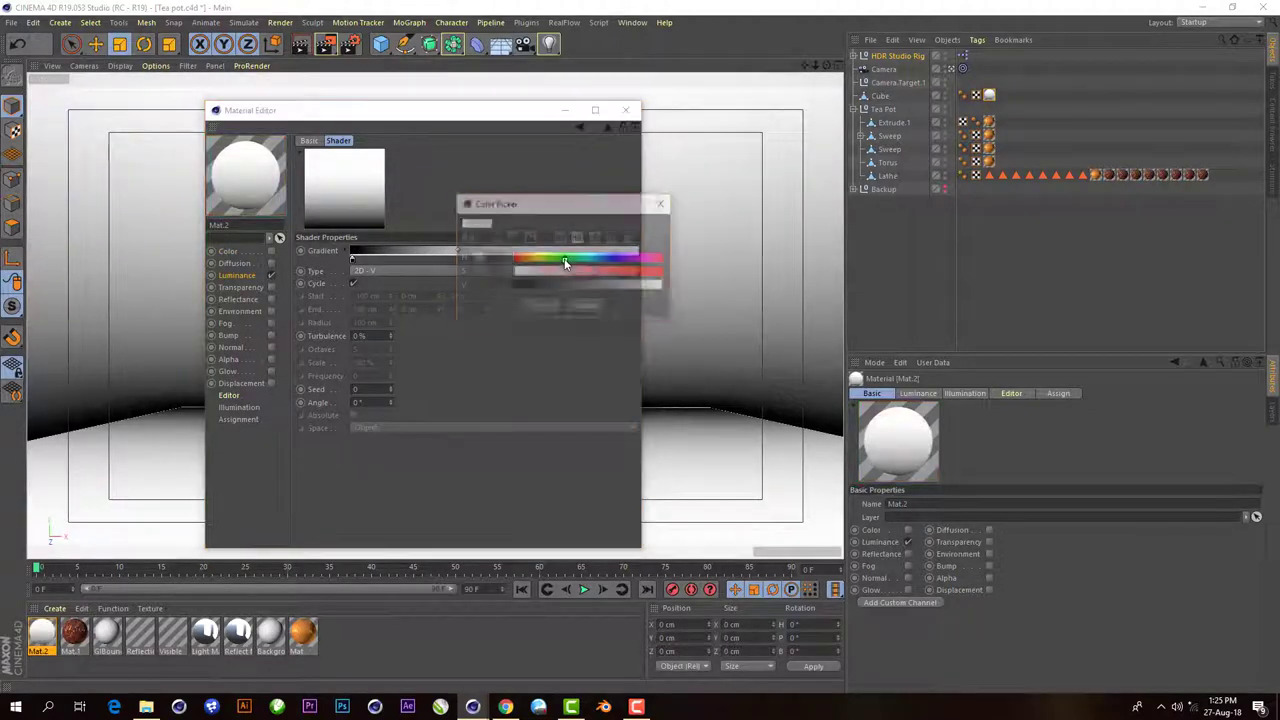
{"action": "left_click", "coordinate": [513, 237]}
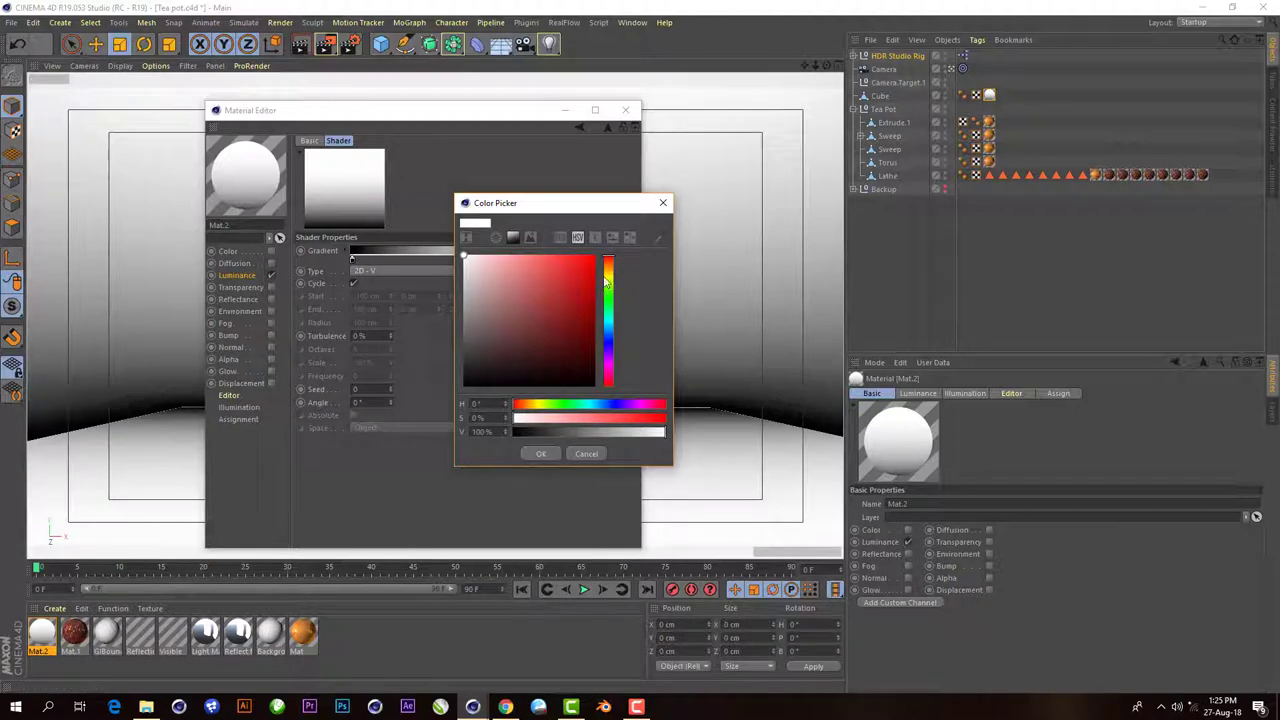
{"action": "left_click", "coordinate": [553, 455]}
- Sample a dark brown and a mid brown from the teapot for the left and right knots
{"action": "left_click_drag", "start_coordinate": [480, 110], "coordinate": [1002, 132]}
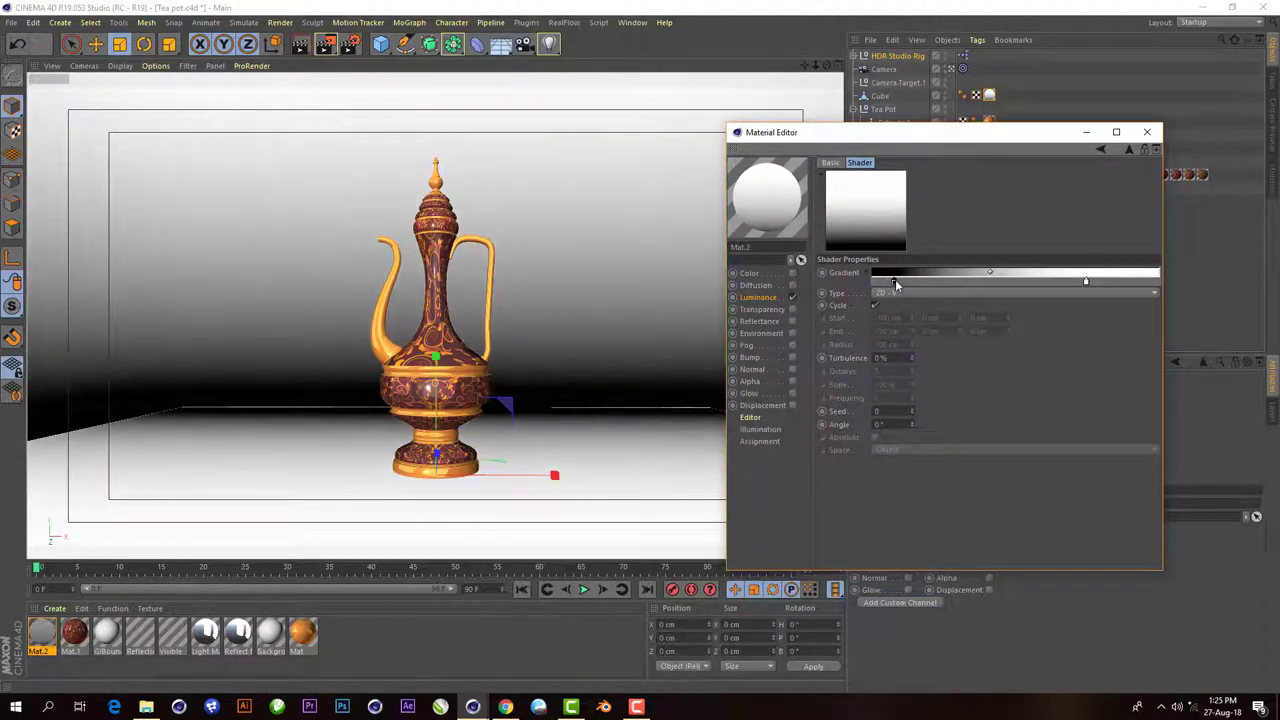
{"action": "double_click", "coordinate": [874, 282]}
{"action": "left_click", "coordinate": [987, 193]}
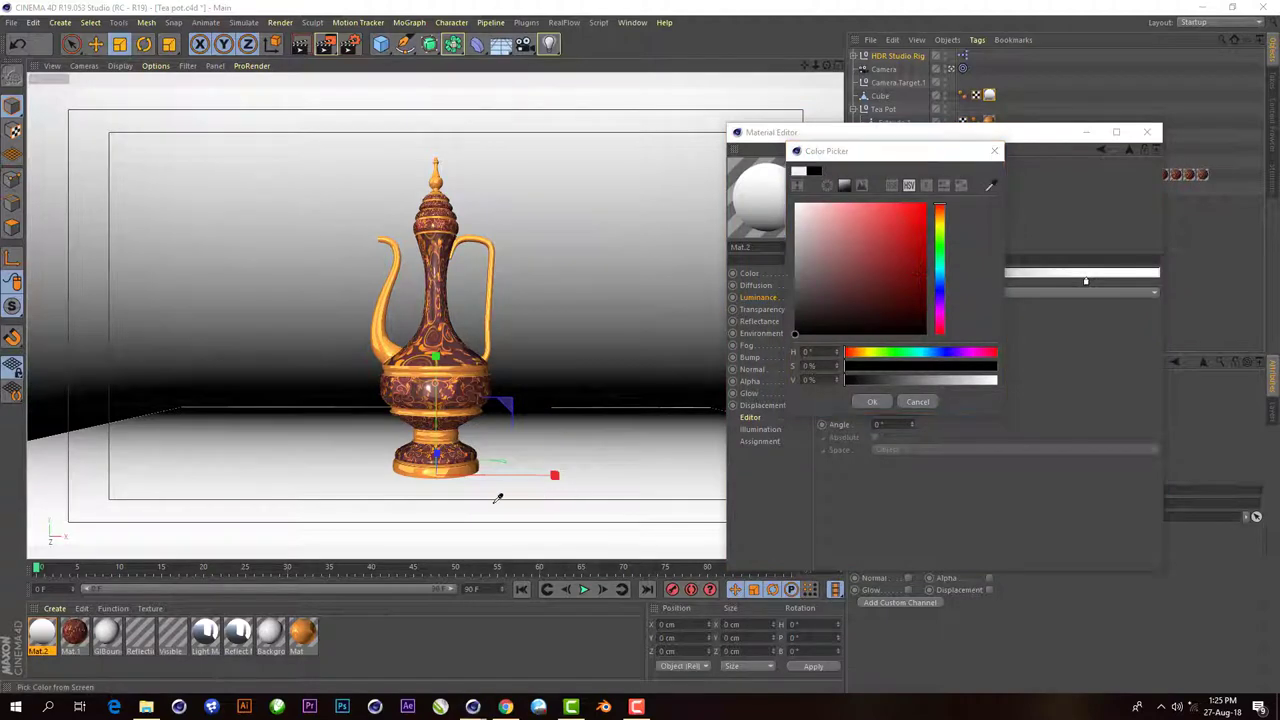
{"action": "left_click", "coordinate": [462, 468]}
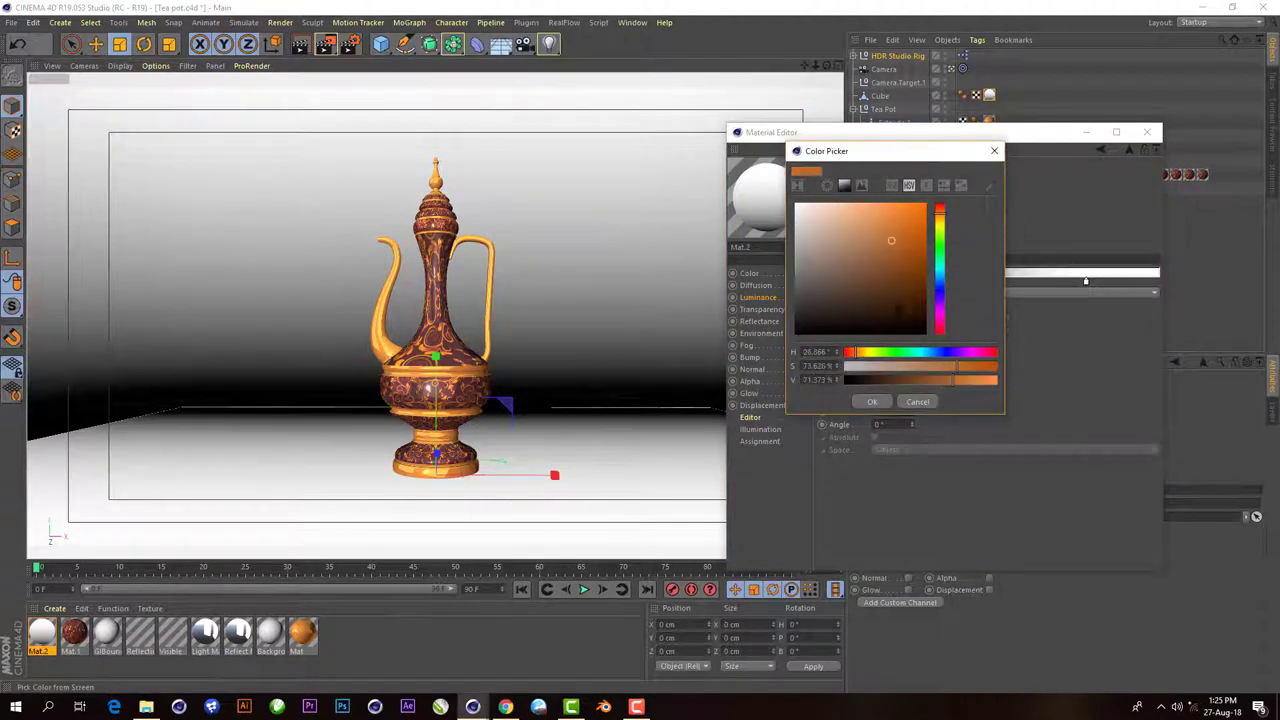
{"action": "left_click", "coordinate": [872, 402]}
{"action": "double_click", "coordinate": [1087, 284]}
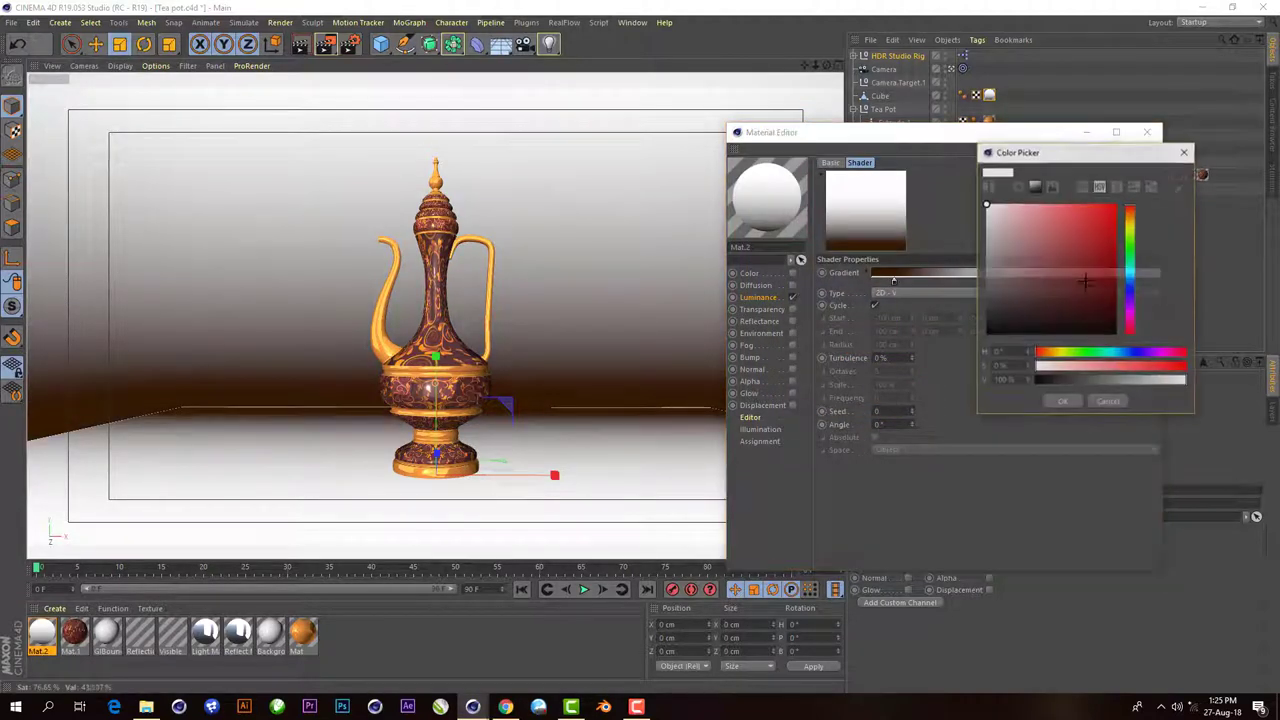
{"action": "left_click", "coordinate": [1178, 190]}
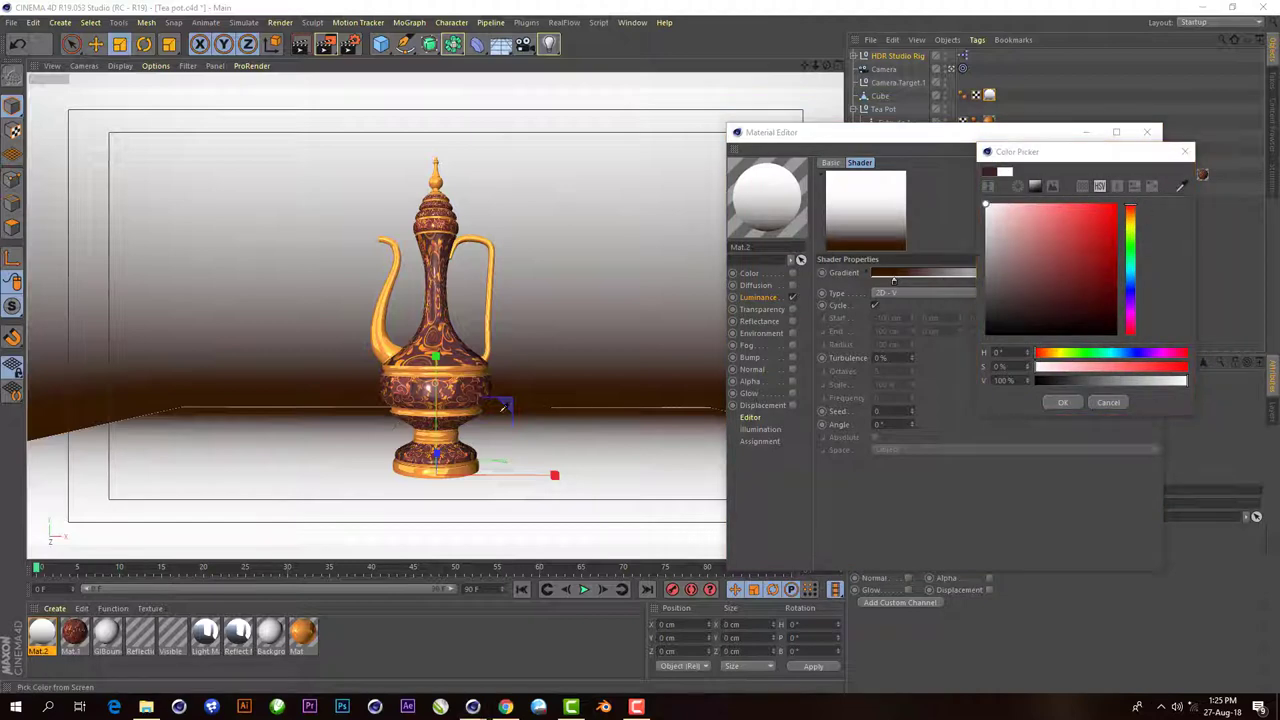
{"action": "left_click", "coordinate": [546, 377]}
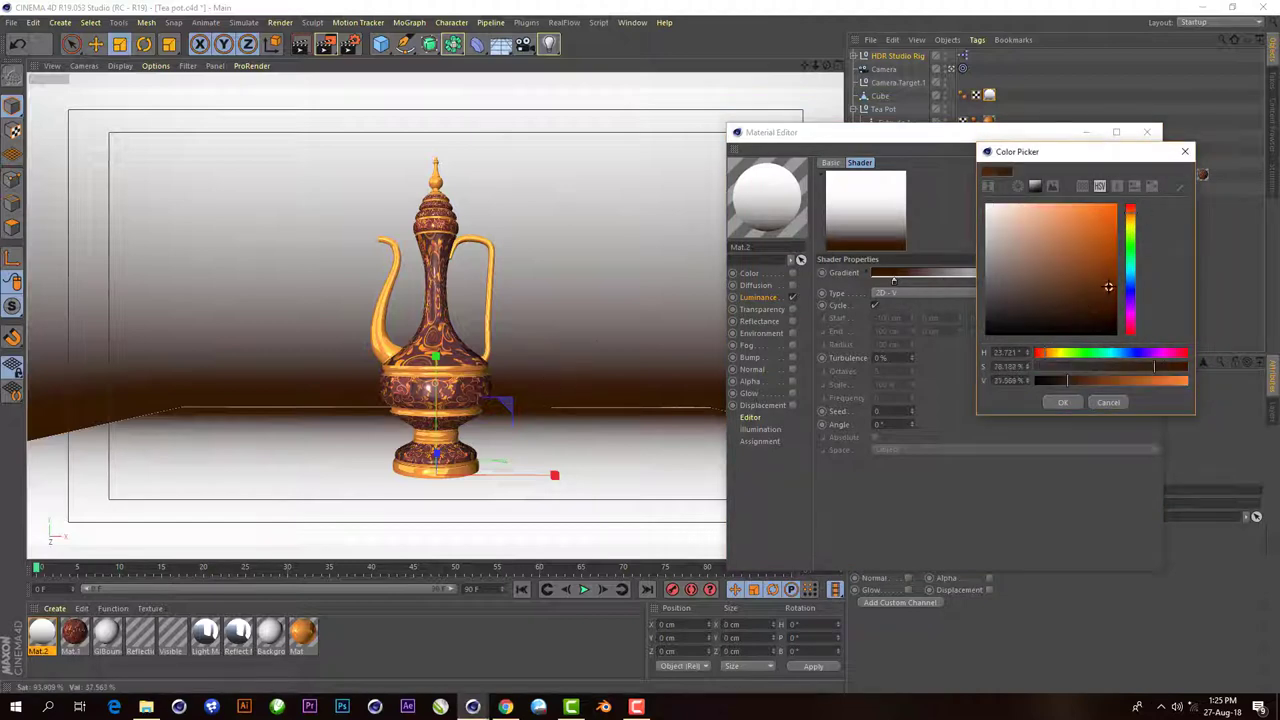
{"action": "left_click", "coordinate": [1062, 402]}
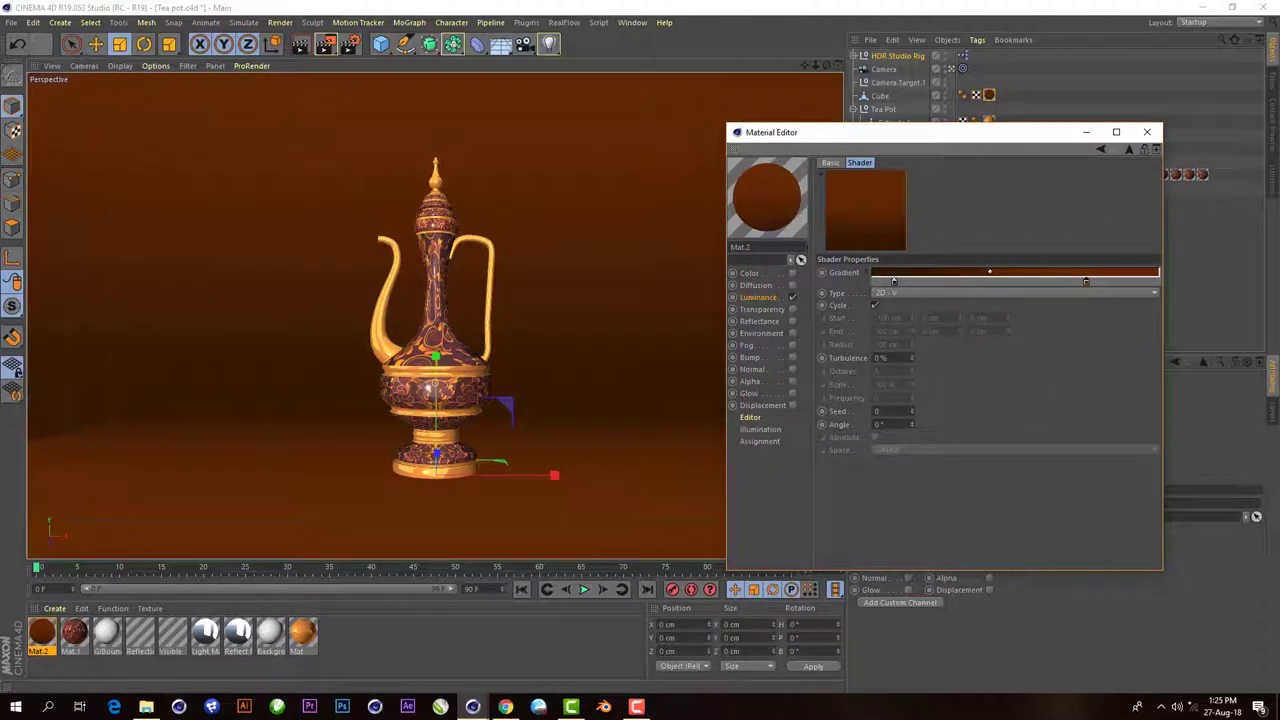
- Change the gradient type to 2D - Circular
{"action": "left_click", "coordinate": [890, 293]}
{"action": "left_click", "coordinate": [913, 355]}
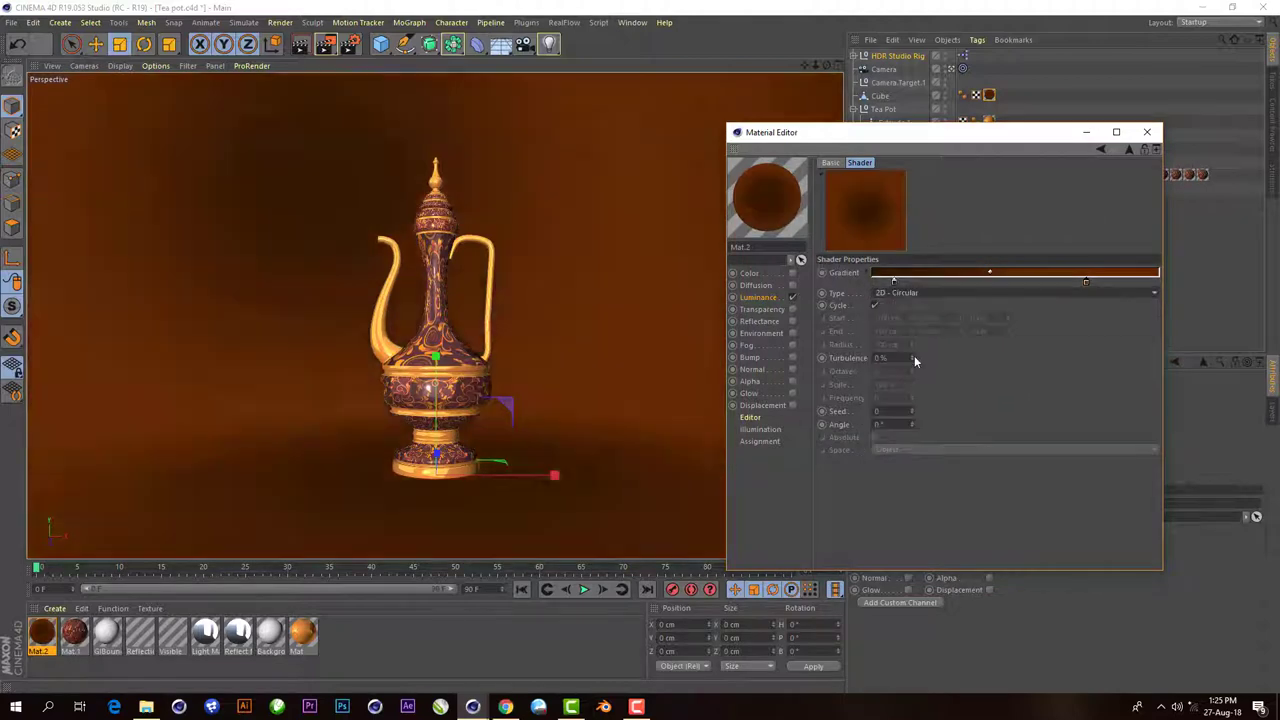
{"action": "left_click_drag", "start_coordinate": [1011, 132], "coordinate": [1139, 185]}
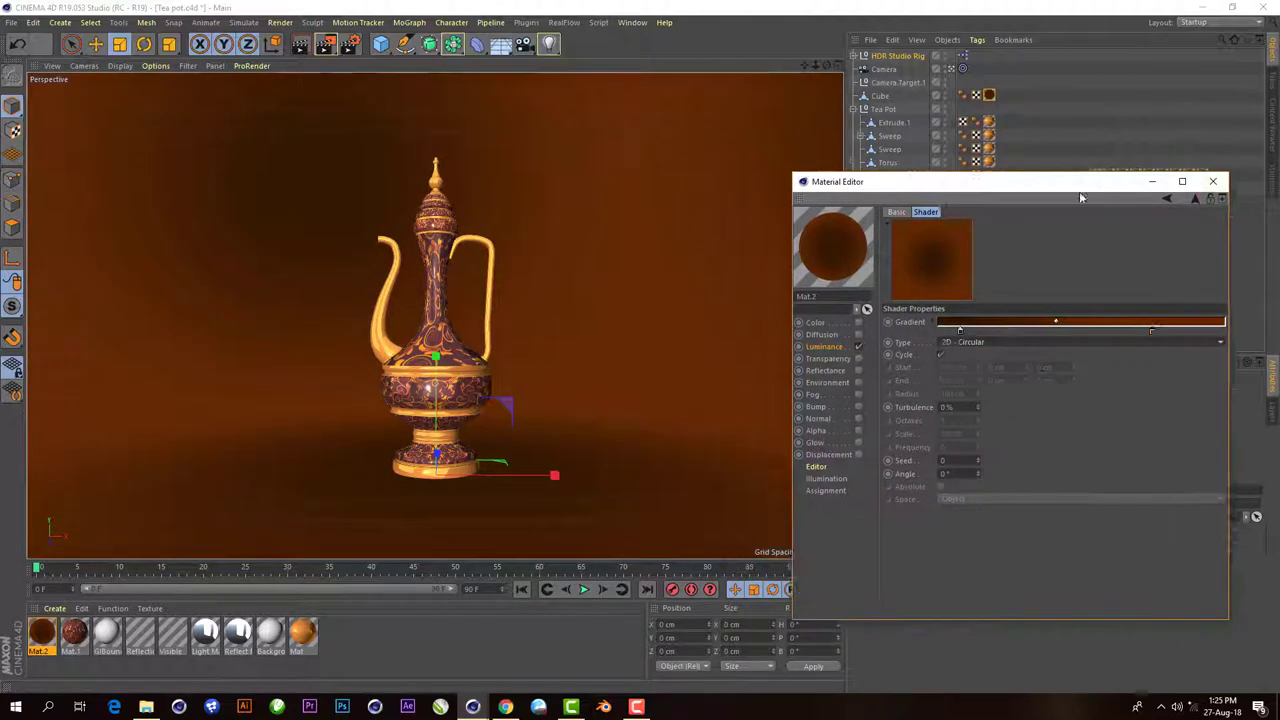
{"action": "left_click_drag", "start_coordinate": [1043, 189], "coordinate": [869, 145]}
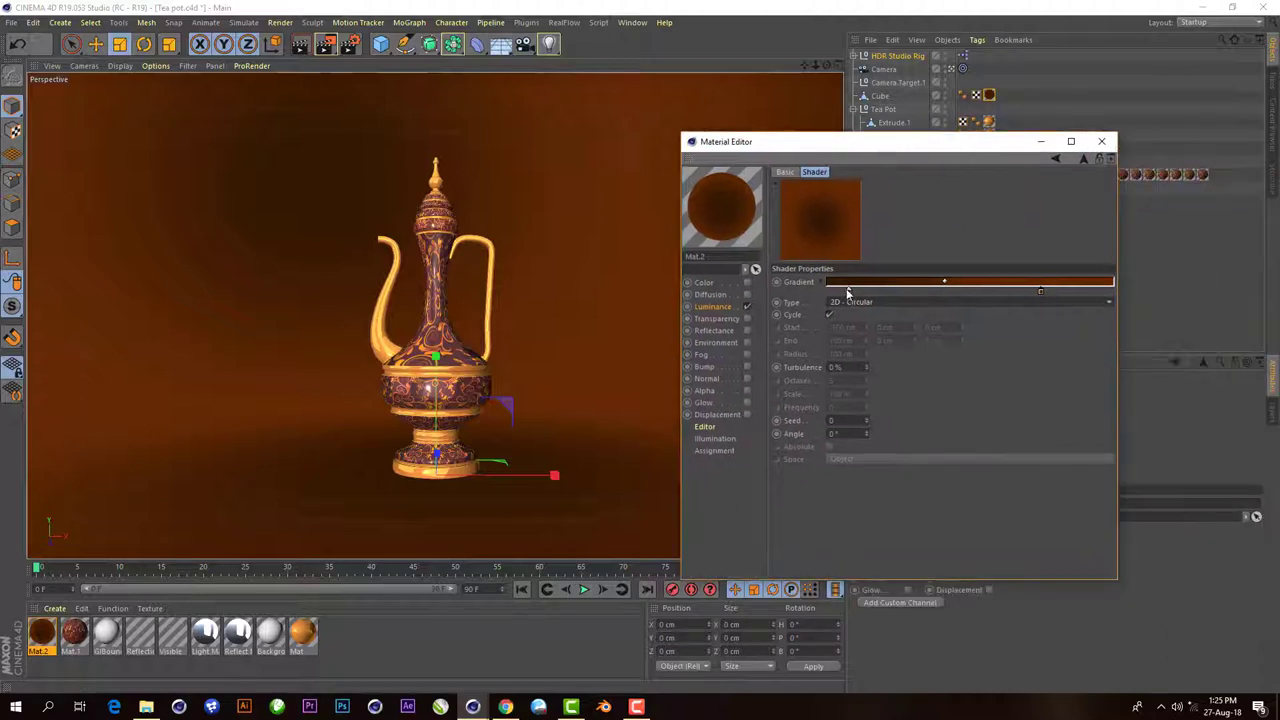
- Brighten both knot browns, the right one to about 51% value, then close and render
{"action": "double_click", "coordinate": [848, 291]}
{"action": "left_click_drag", "start_coordinate": [875, 316], "coordinate": [873, 307]}
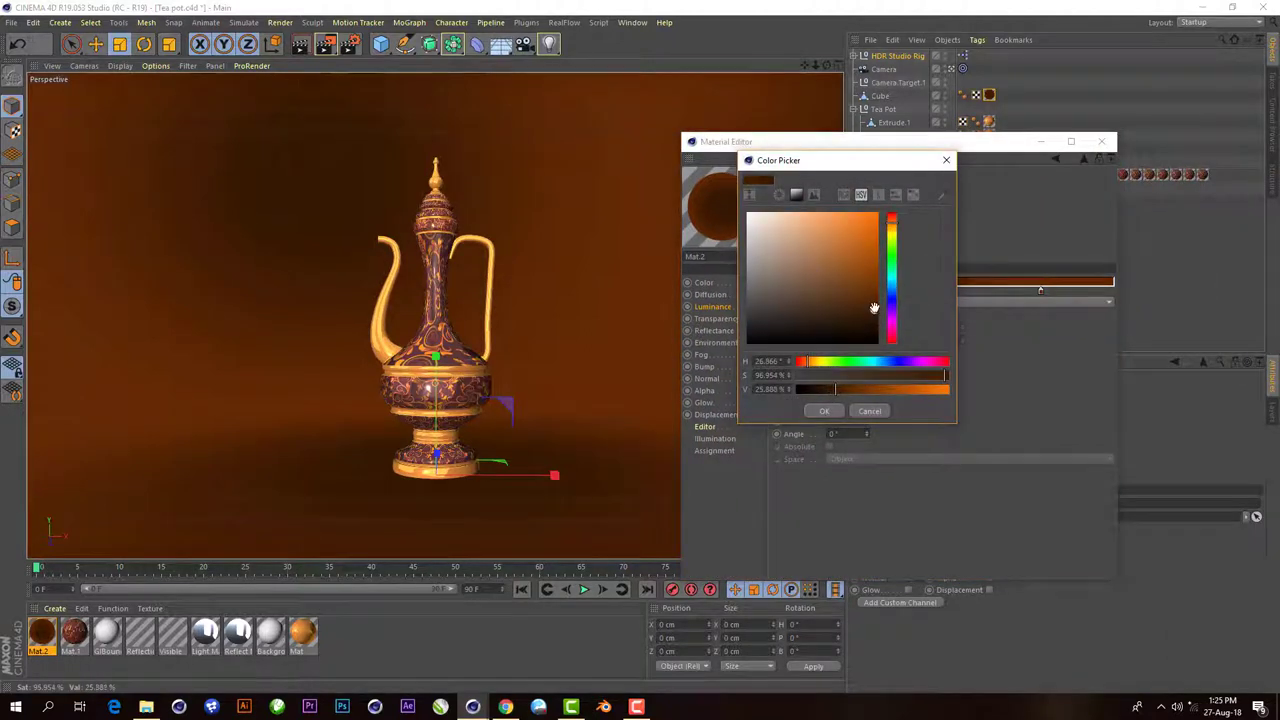
{"action": "left_click", "coordinate": [824, 410]}
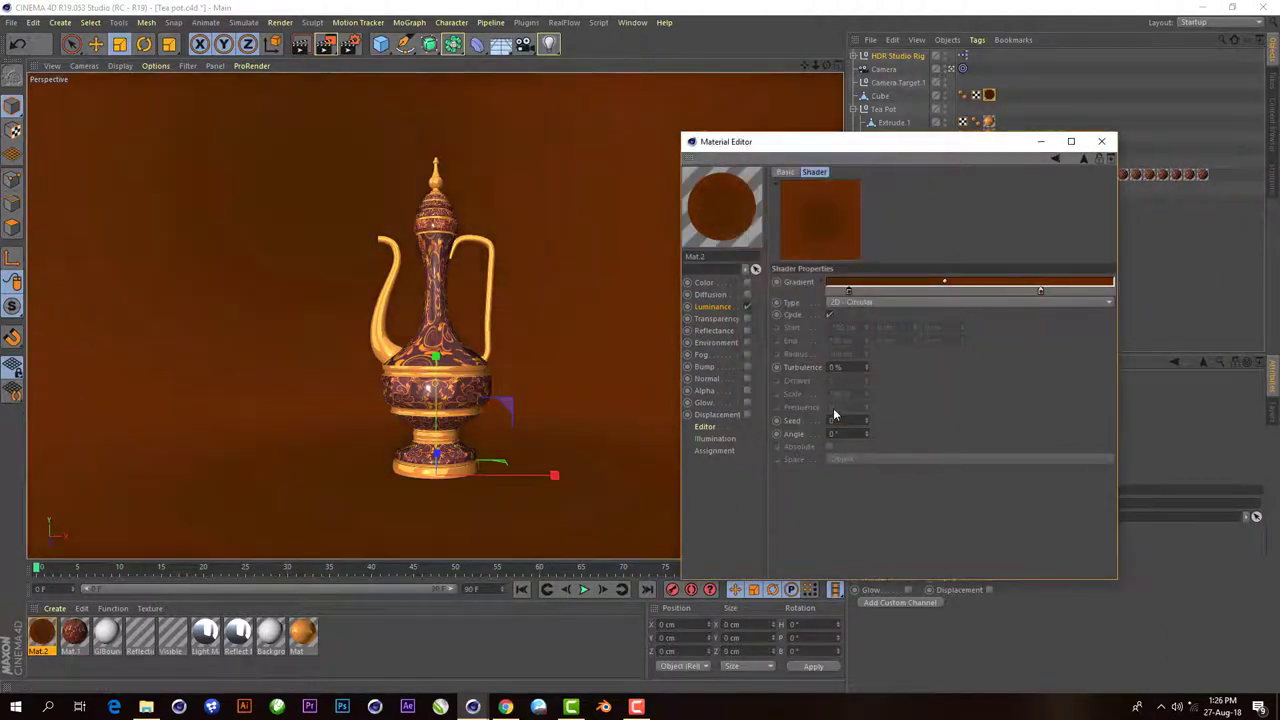
{"action": "double_click", "coordinate": [1039, 288]}
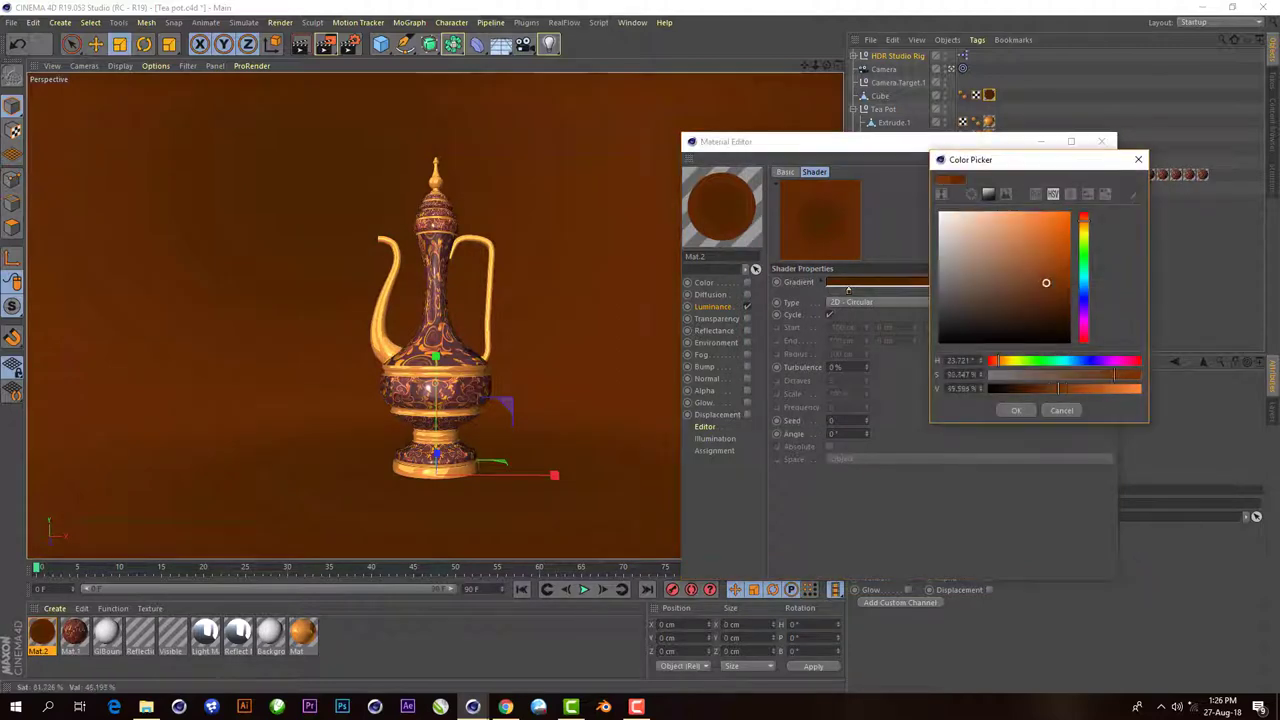
{"action": "left_click_drag", "start_coordinate": [1066, 388], "coordinate": [1043, 392]}
{"action": "left_click", "coordinate": [1015, 410]}
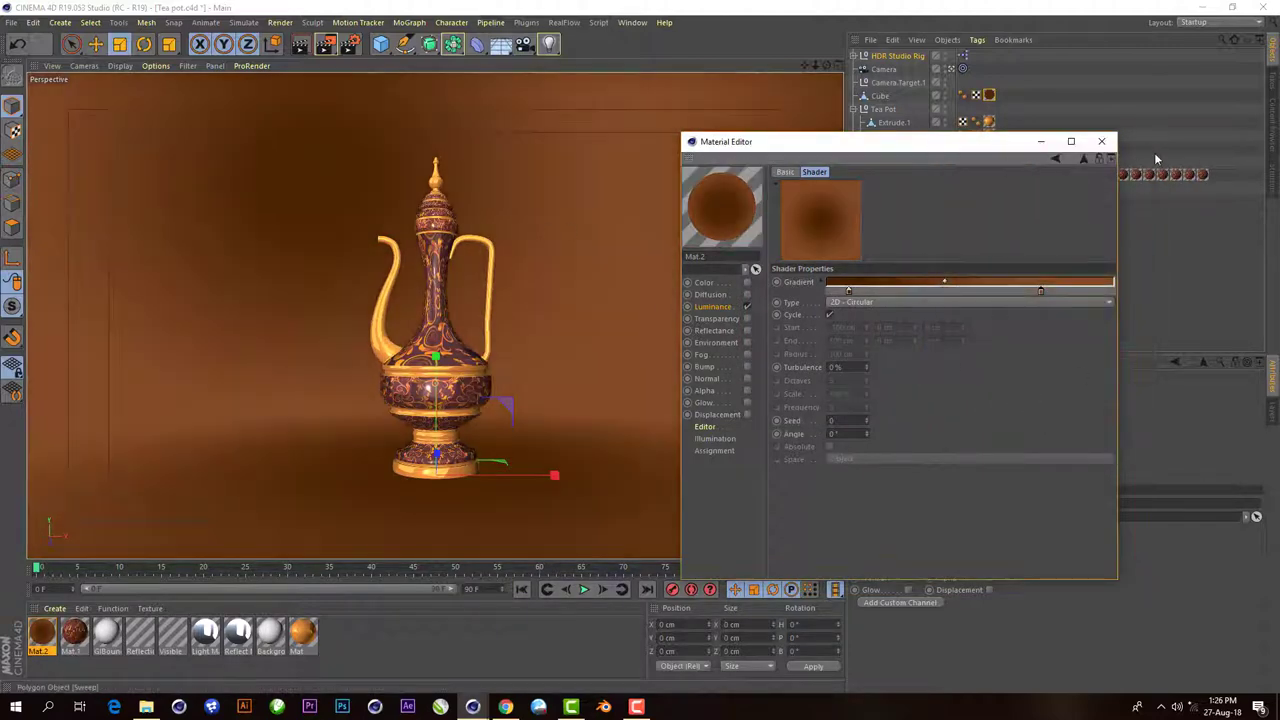
{"action": "left_click", "coordinate": [1100, 143]}
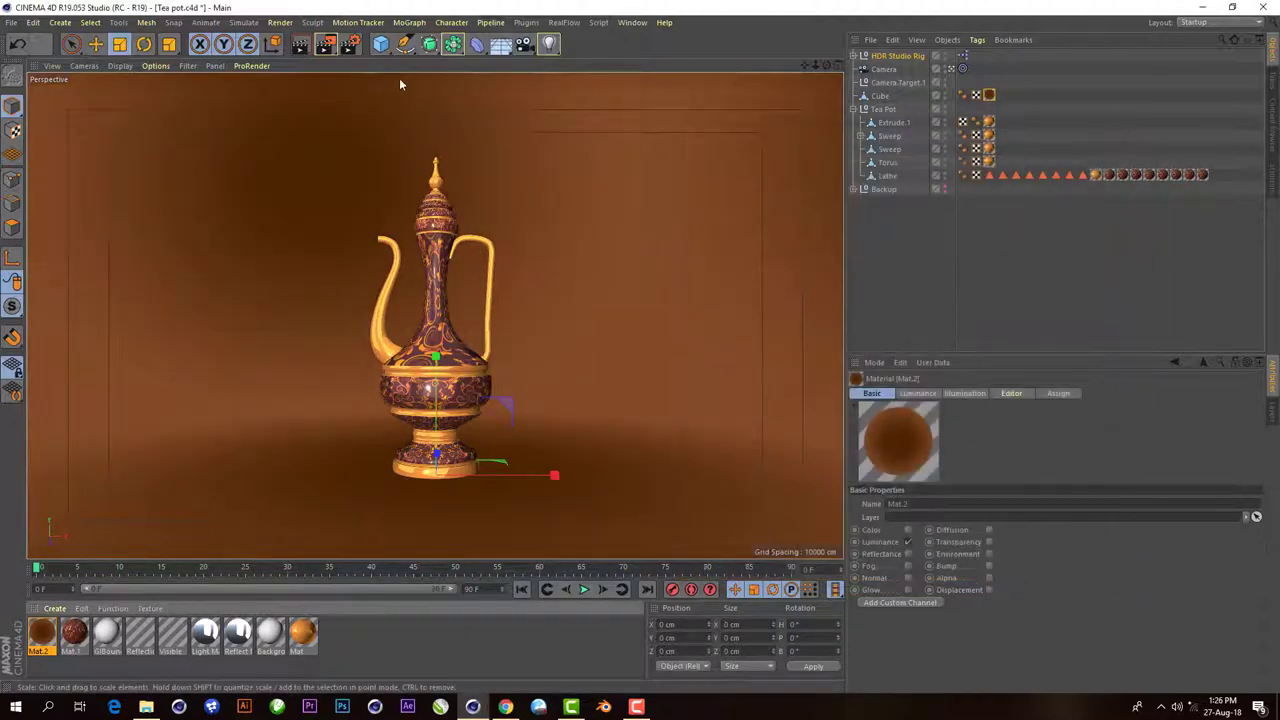
{"action": "left_click", "coordinate": [301, 47]}
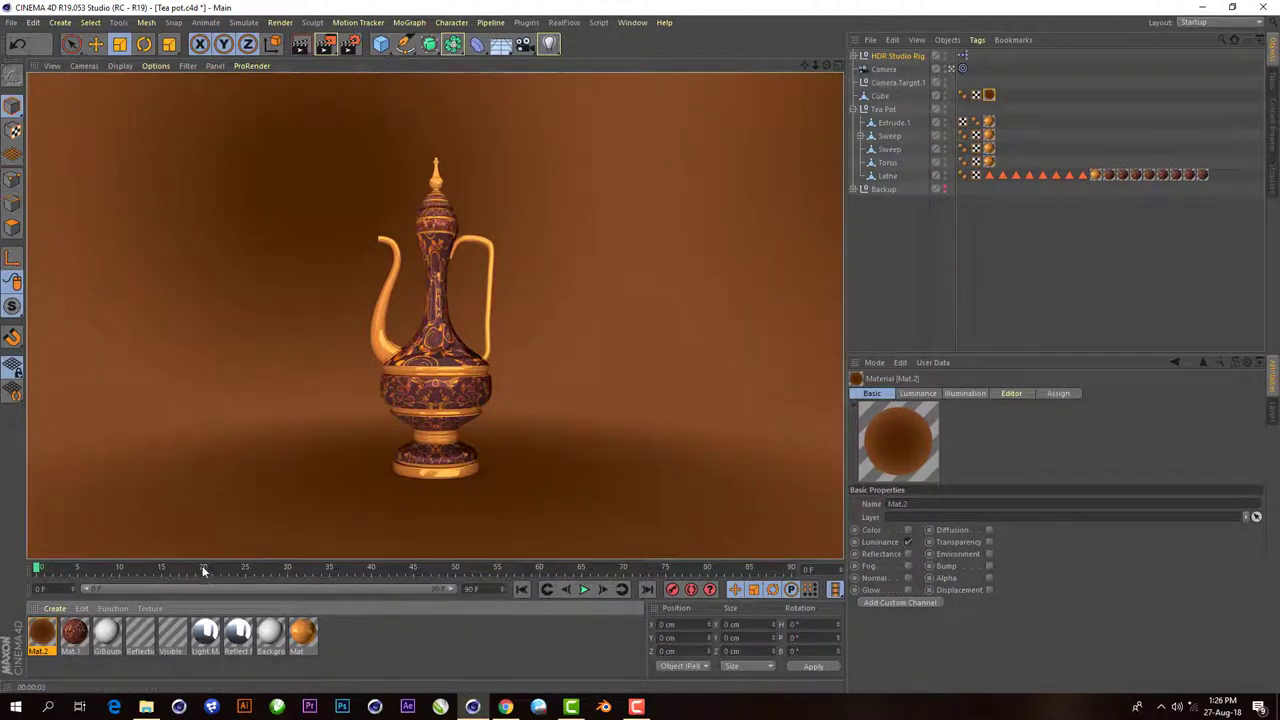
- Reopen Mat.2's gradient and set one knot's colour to white
{"action": "double_click", "coordinate": [45, 637]}
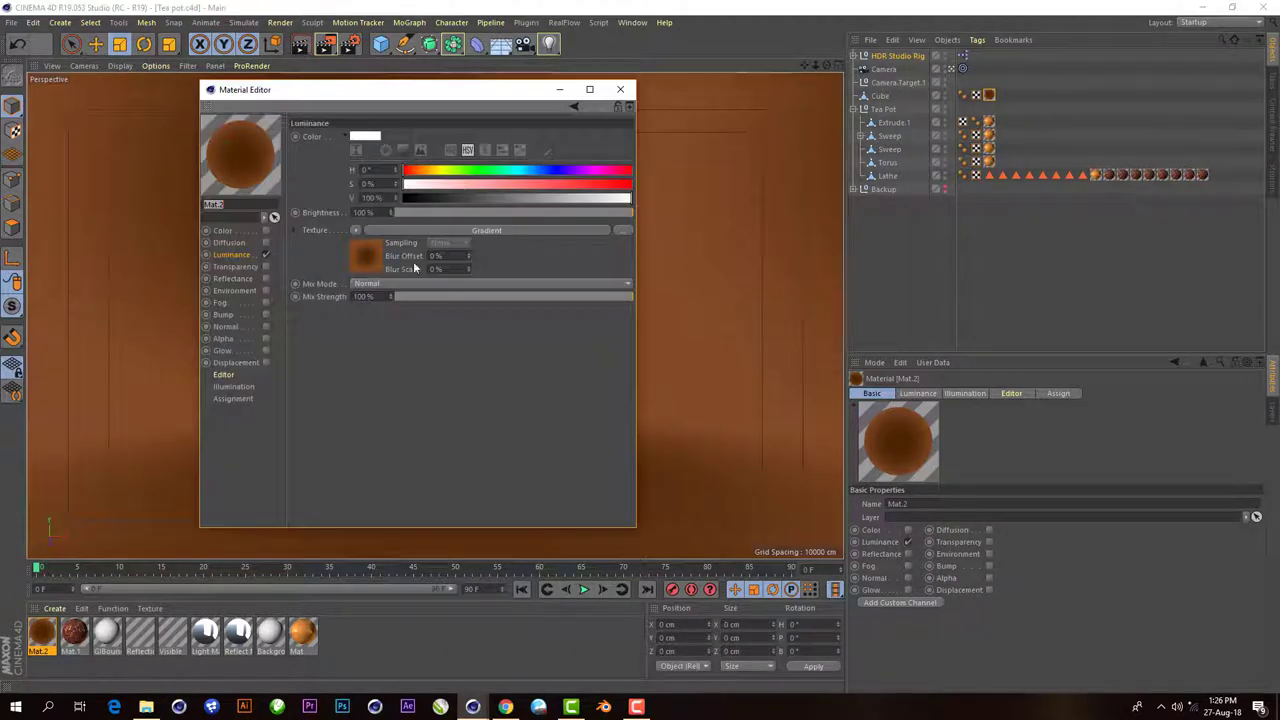
{"action": "left_click", "coordinate": [374, 259]}
{"action": "left_click_drag", "start_coordinate": [432, 96], "coordinate": [878, 106]}
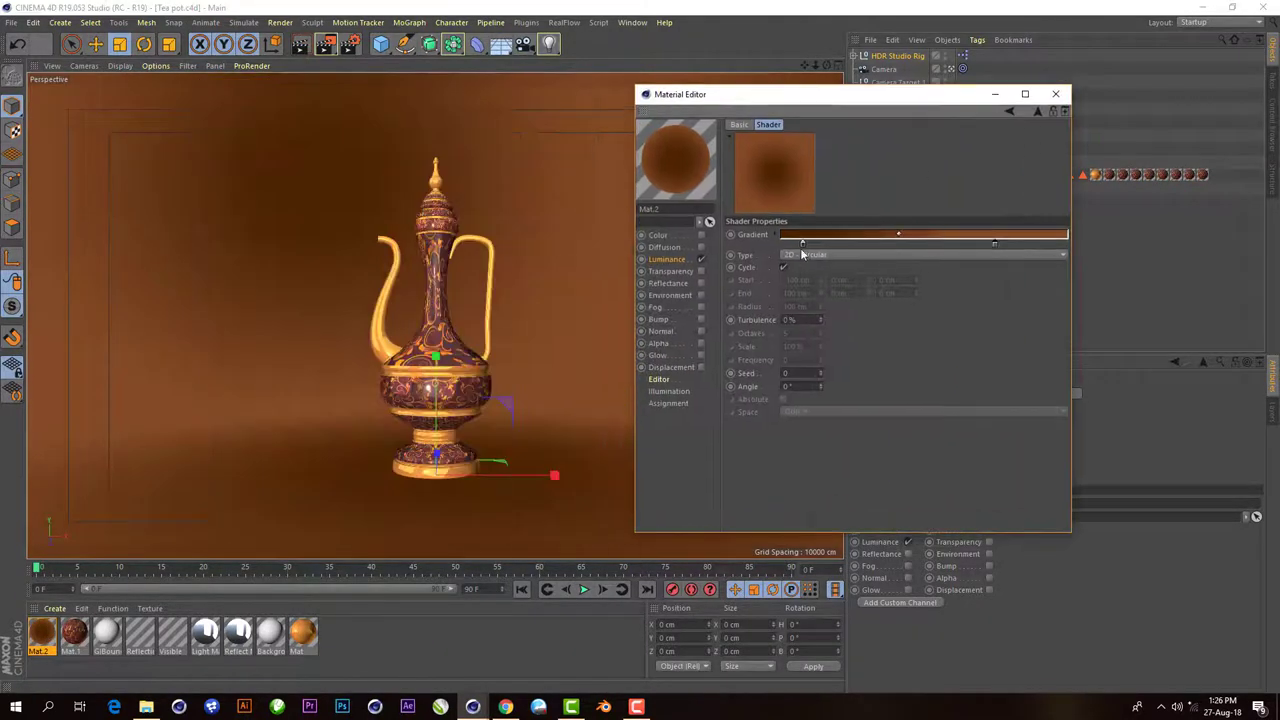
{"action": "double_click", "coordinate": [802, 243]}
{"action": "left_click", "coordinate": [702, 168]}
{"action": "left_click", "coordinate": [762, 366]}
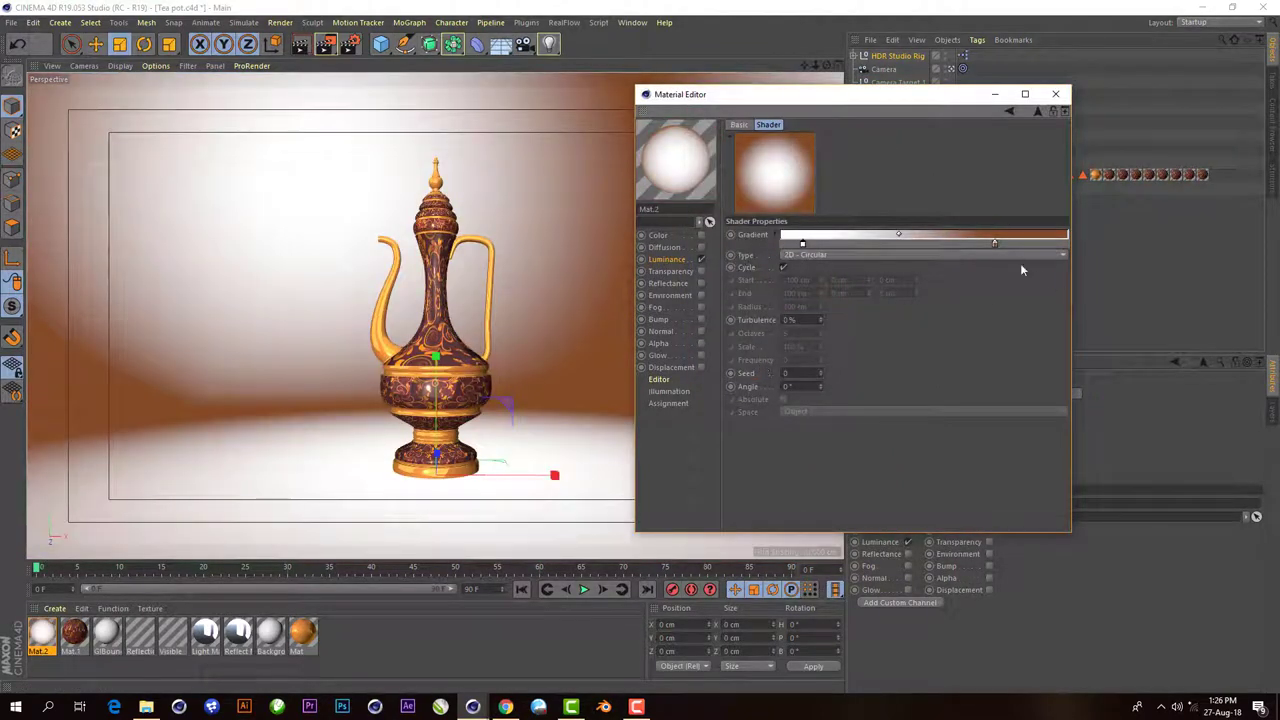
- Adjust the knots to spread and soften the white glow, then close and render
{"action": "left_click_drag", "start_coordinate": [995, 245], "coordinate": [908, 255]}
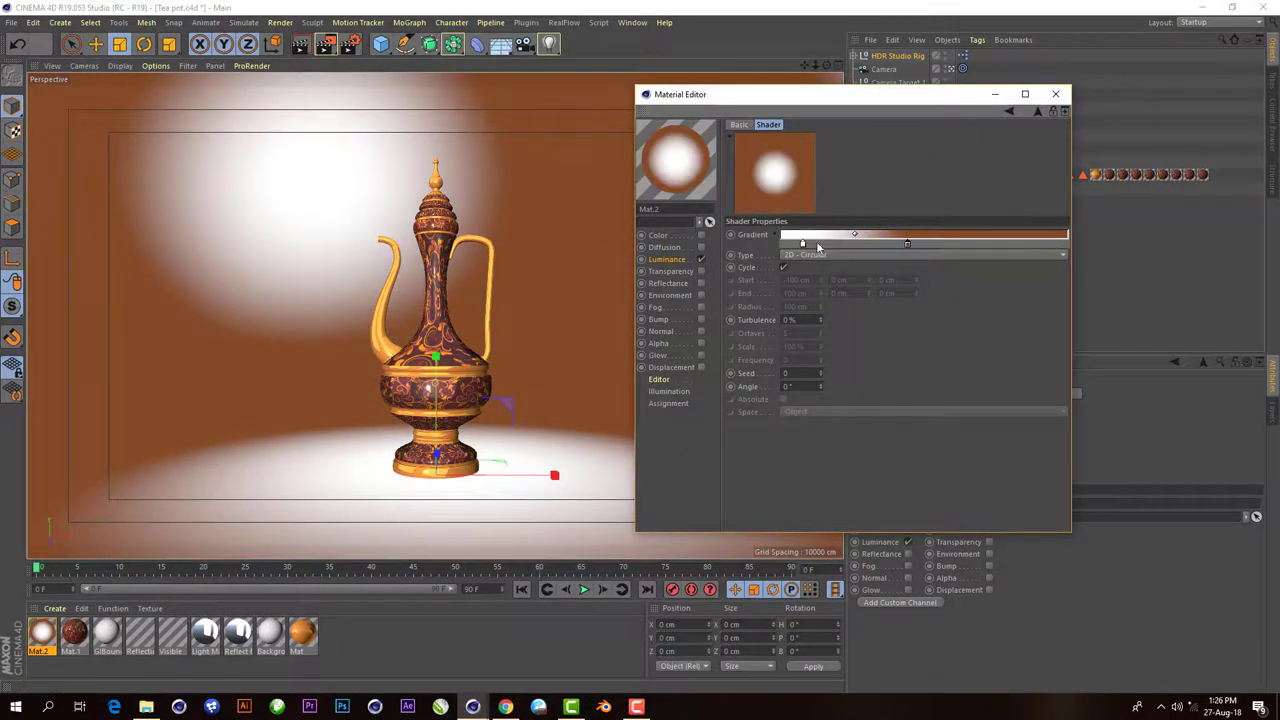
{"action": "left_click_drag", "start_coordinate": [802, 244], "coordinate": [782, 246]}
{"action": "left_click", "coordinate": [1055, 94]}
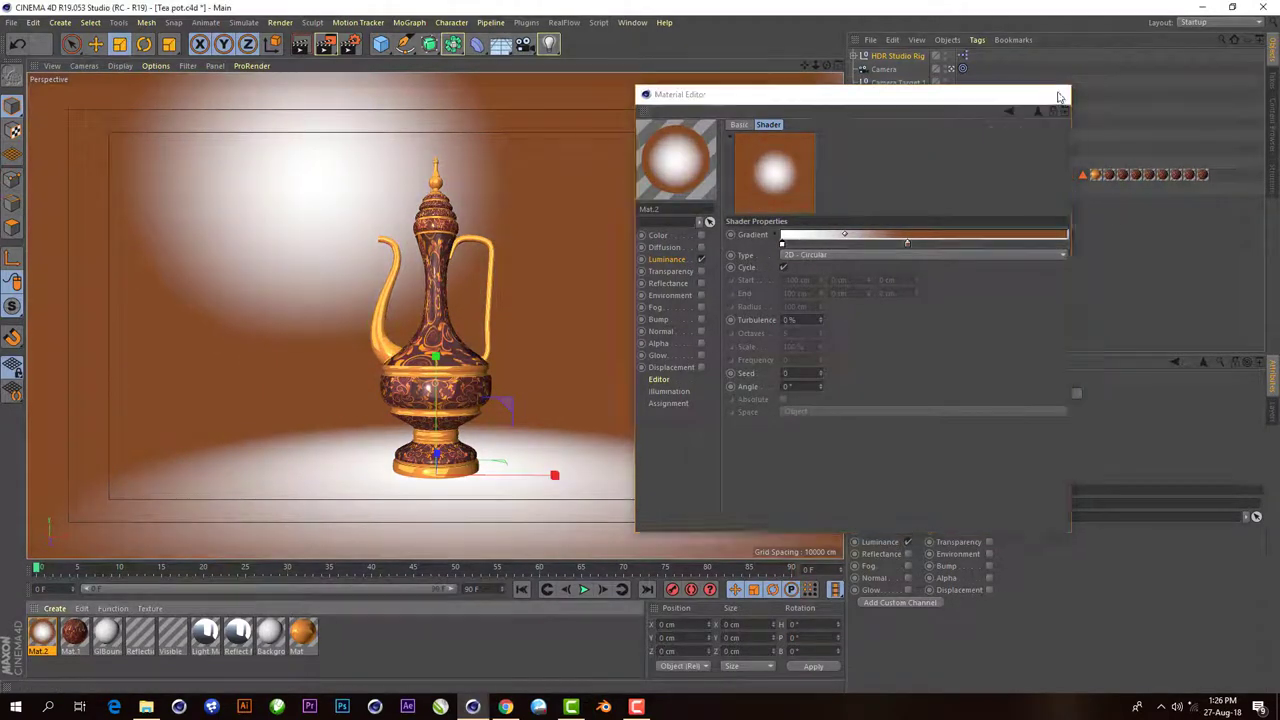
{"action": "left_click", "coordinate": [300, 50]}
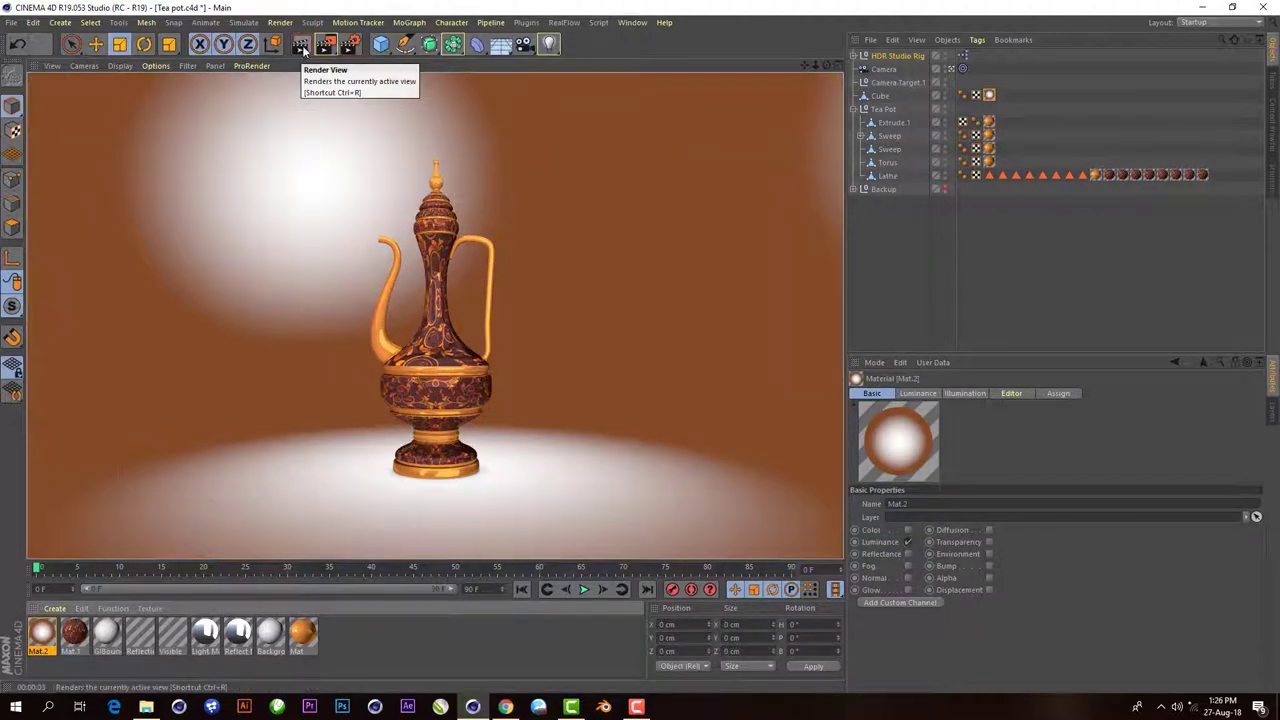
- Set Mat.2's gradient brown end to a darker brown and render to check
{"action": "double_click", "coordinate": [40, 632]}
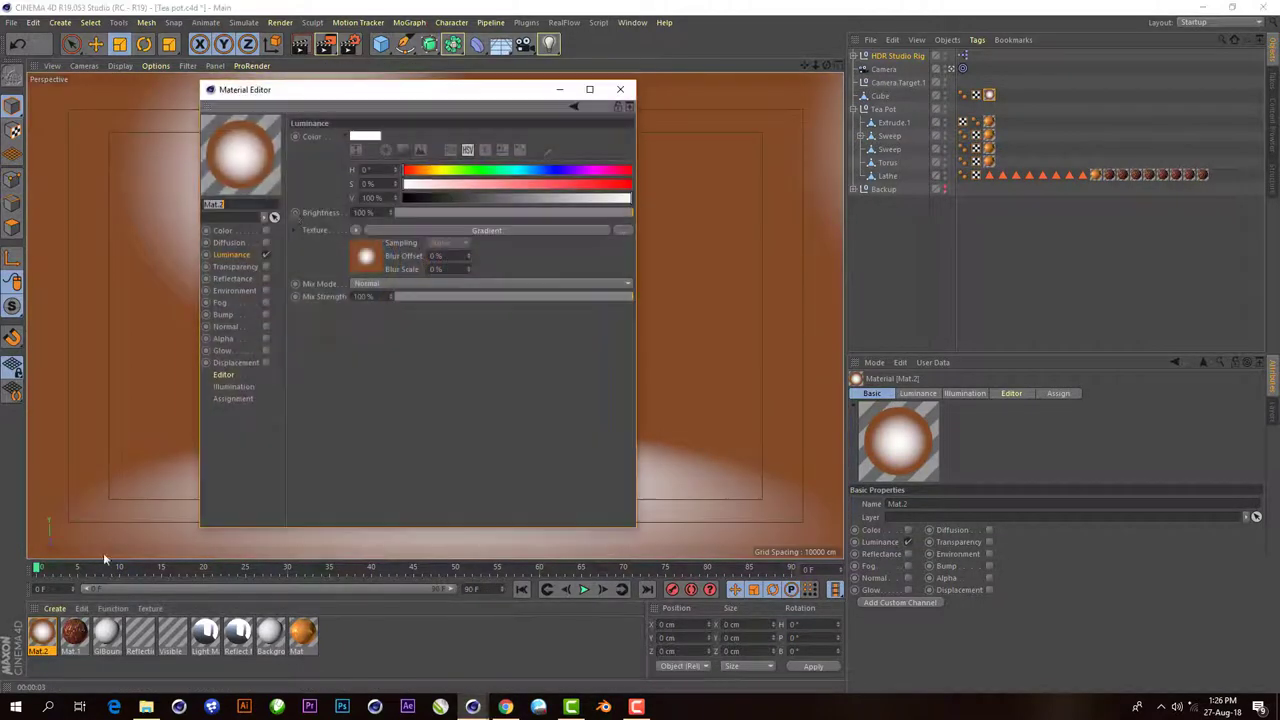
{"action": "left_click", "coordinate": [416, 232]}
{"action": "double_click", "coordinate": [472, 240]}
{"action": "left_click", "coordinate": [486, 251]}
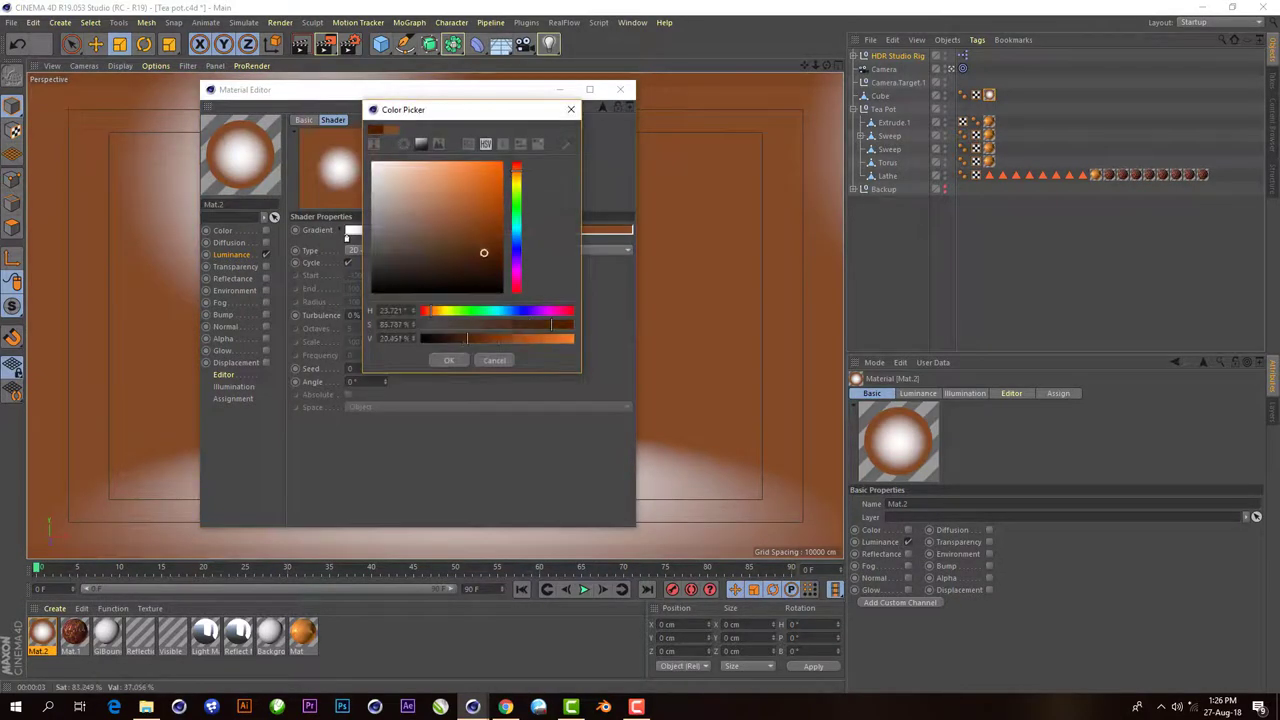
{"action": "left_click", "coordinate": [455, 362]}
{"action": "left_click_drag", "start_coordinate": [430, 89], "coordinate": [990, 55]}
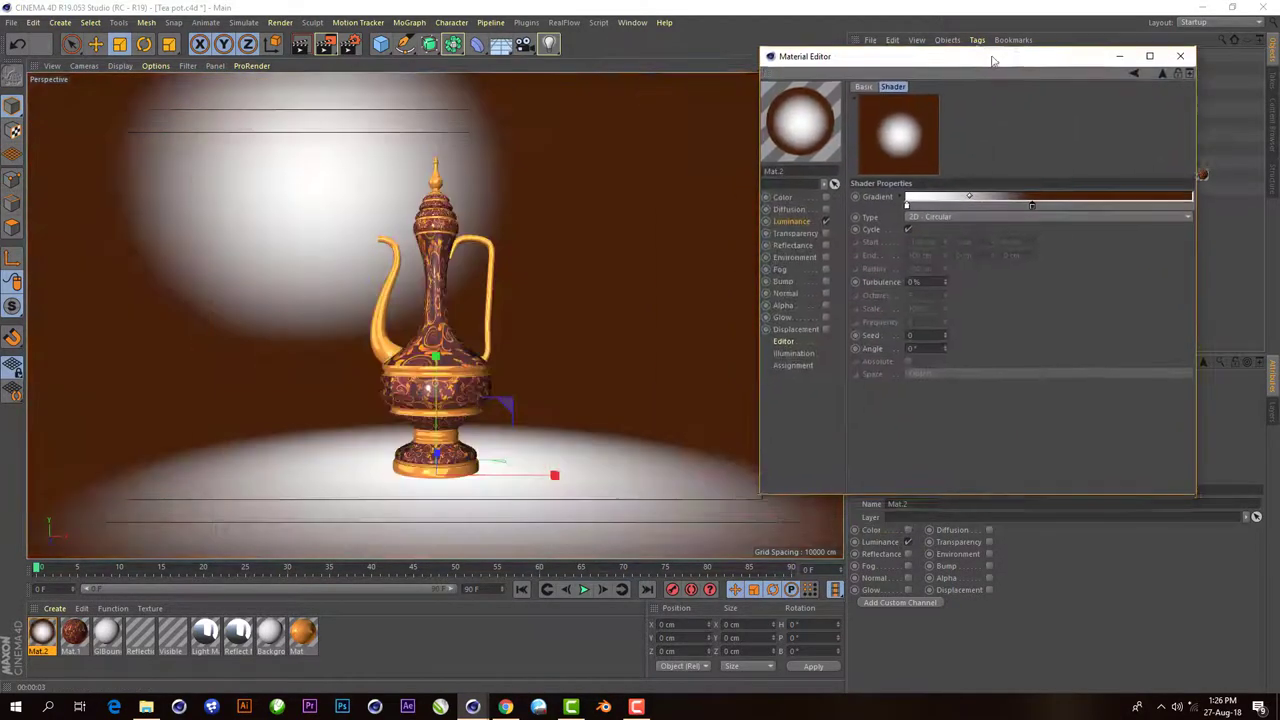
{"action": "left_click", "coordinate": [300, 44]}
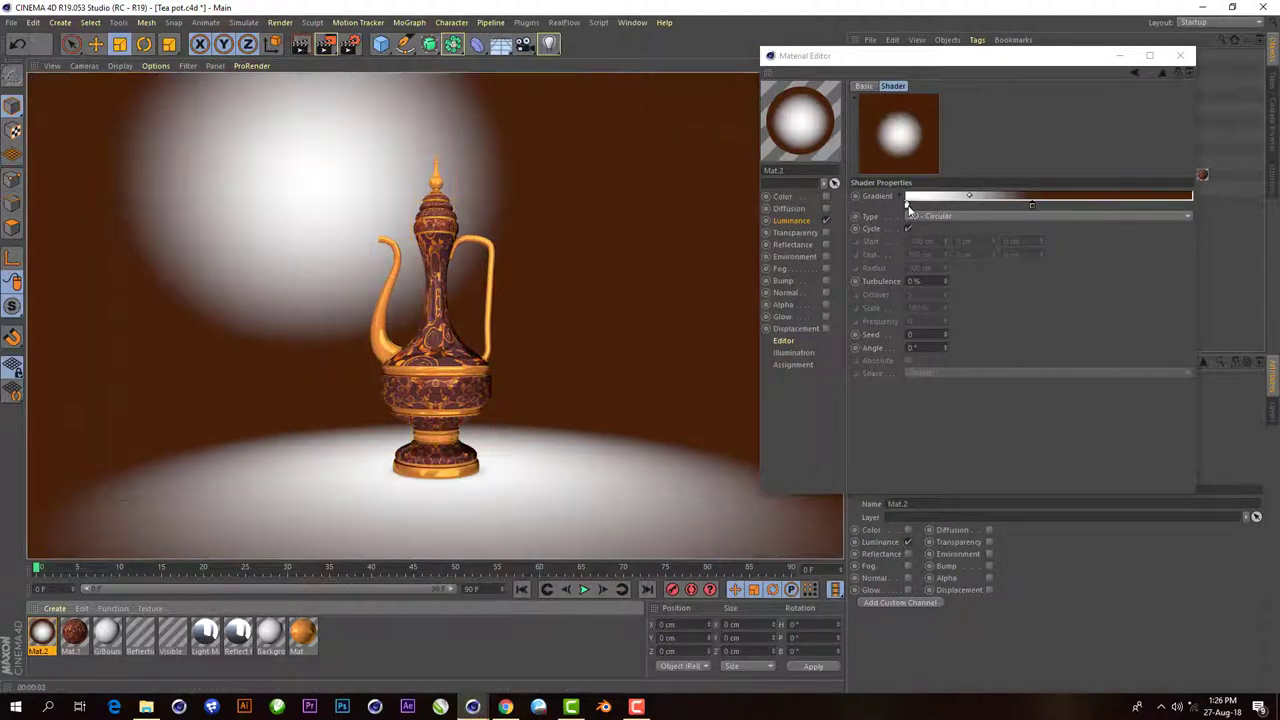
- Change the white gradient centre to a saturated golden orange and render
{"action": "double_click", "coordinate": [908, 204]}
{"action": "left_click", "coordinate": [952, 145]}
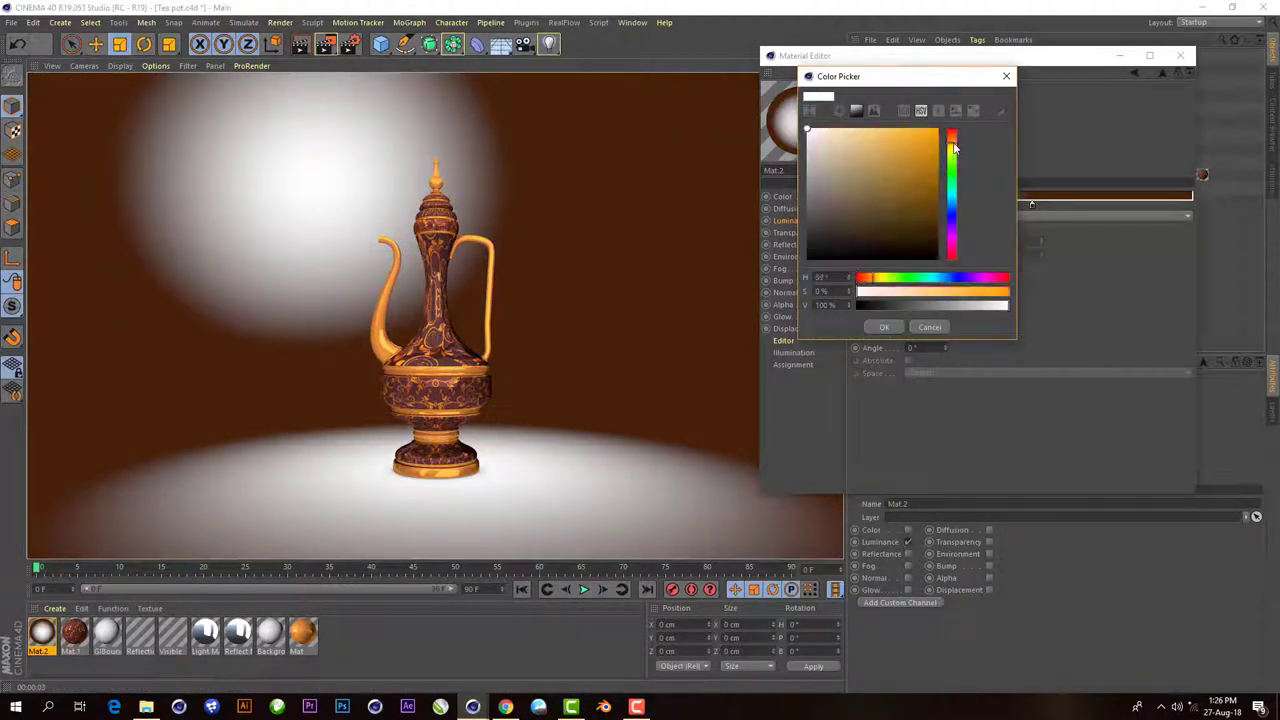
{"action": "left_click", "coordinate": [921, 175]}
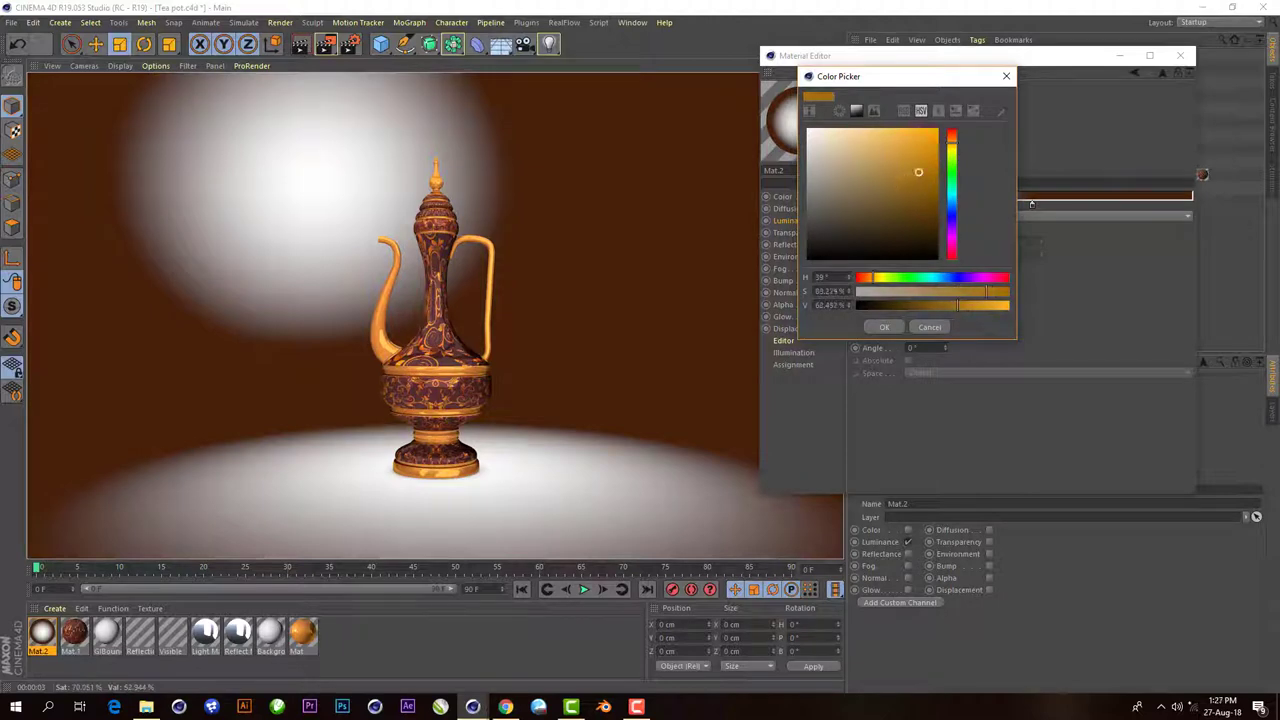
{"action": "left_click", "coordinate": [929, 174]}
{"action": "left_click", "coordinate": [889, 326]}
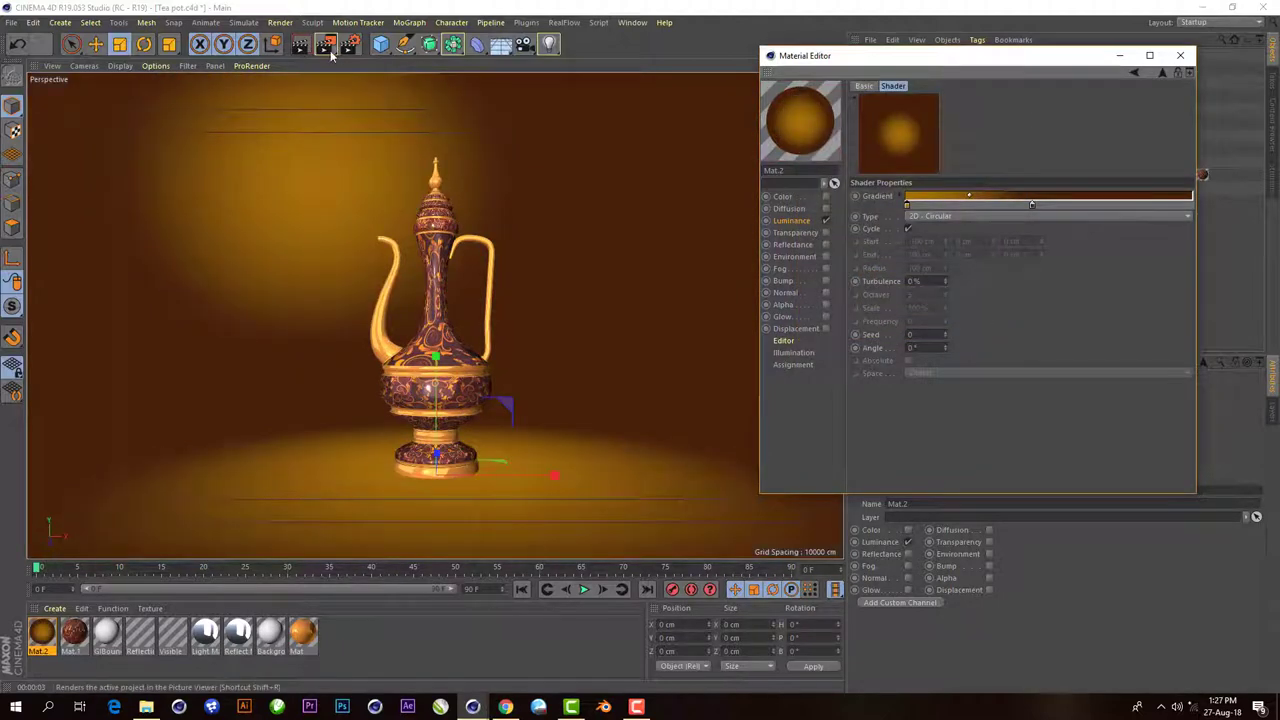
{"action": "left_click", "coordinate": [299, 47]}
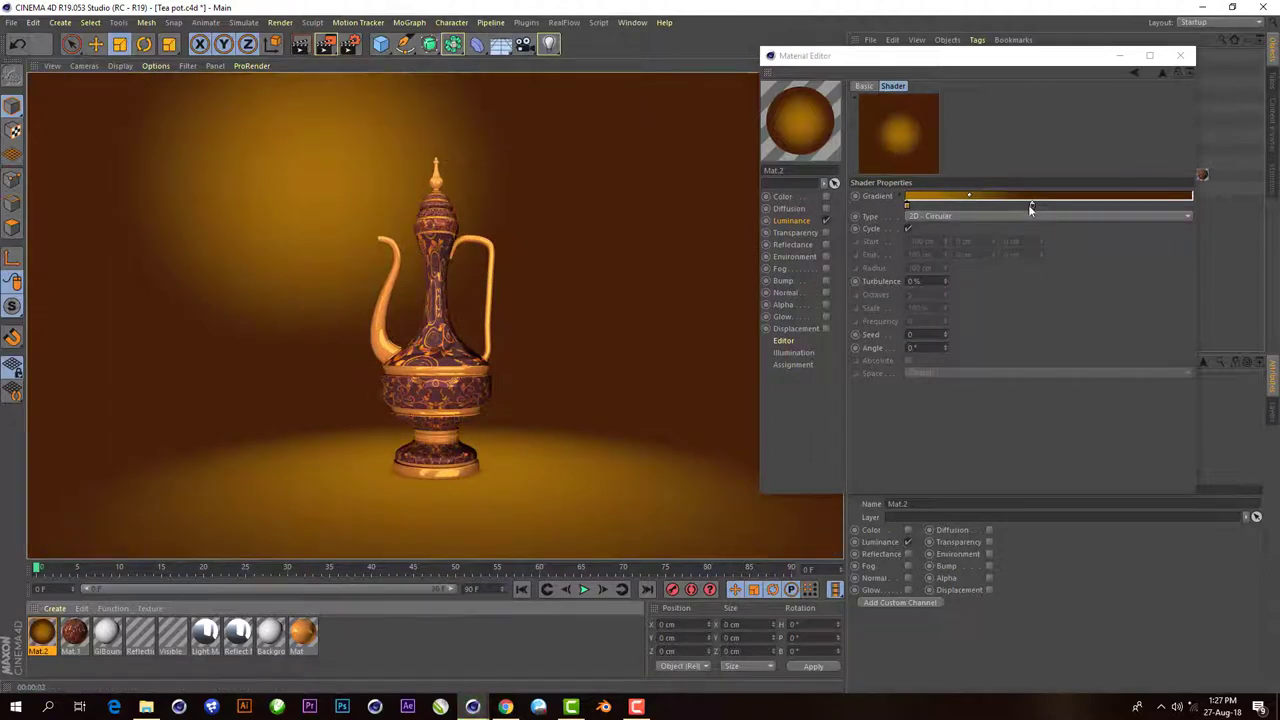
- Shift the gradient knot to widen the golden glow and re-render
{"action": "left_click_drag", "start_coordinate": [1031, 205], "coordinate": [1045, 206]}
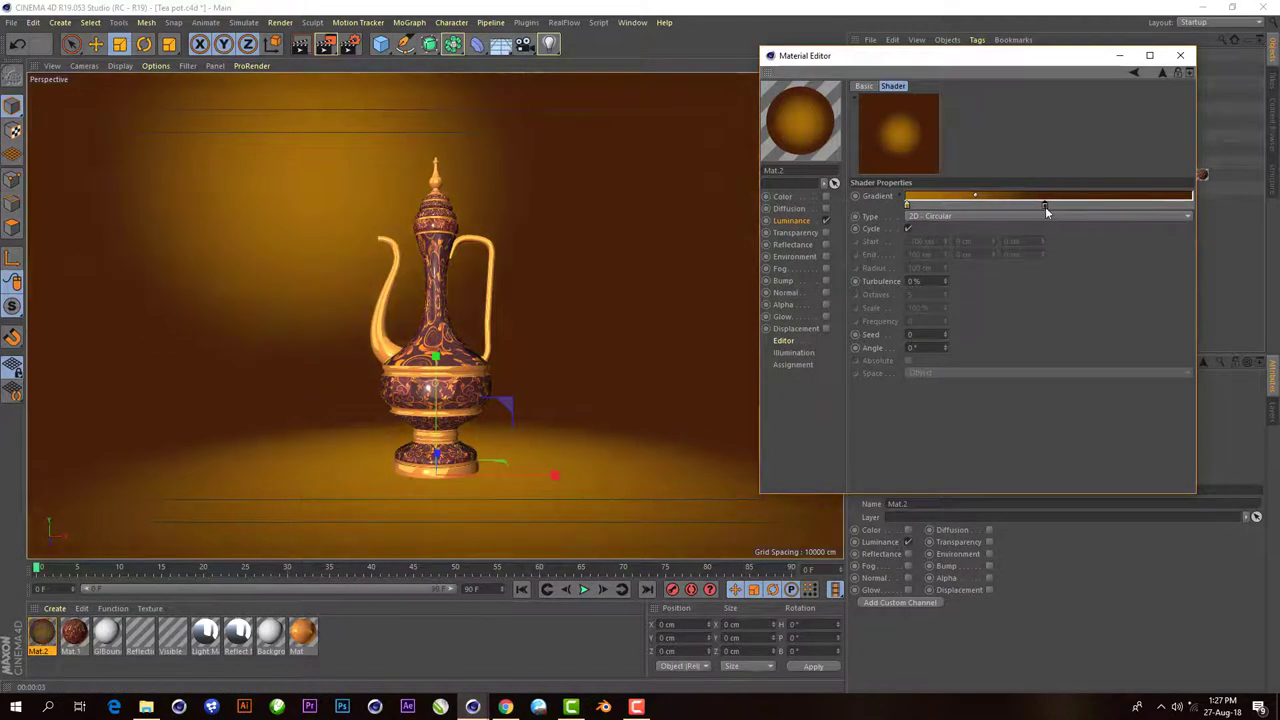
{"action": "double_click", "coordinate": [1045, 206]}
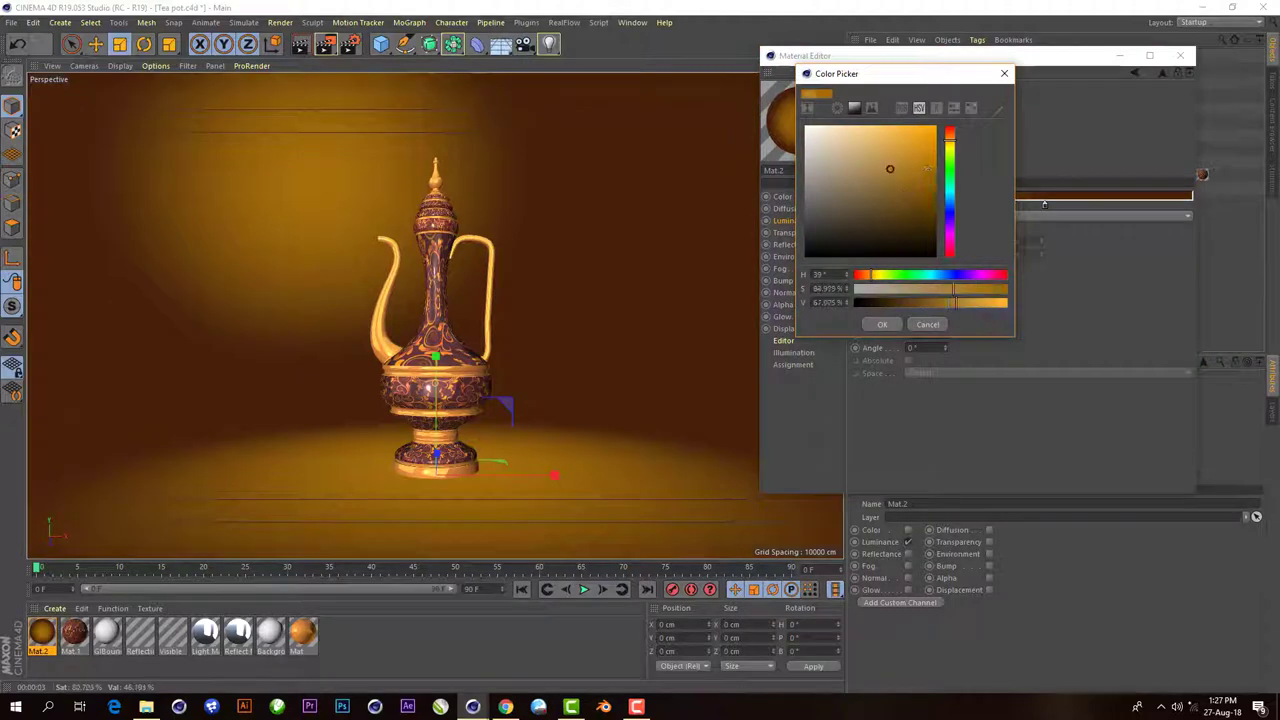
{"action": "left_click", "coordinate": [882, 324]}
{"action": "left_click", "coordinate": [298, 48]}
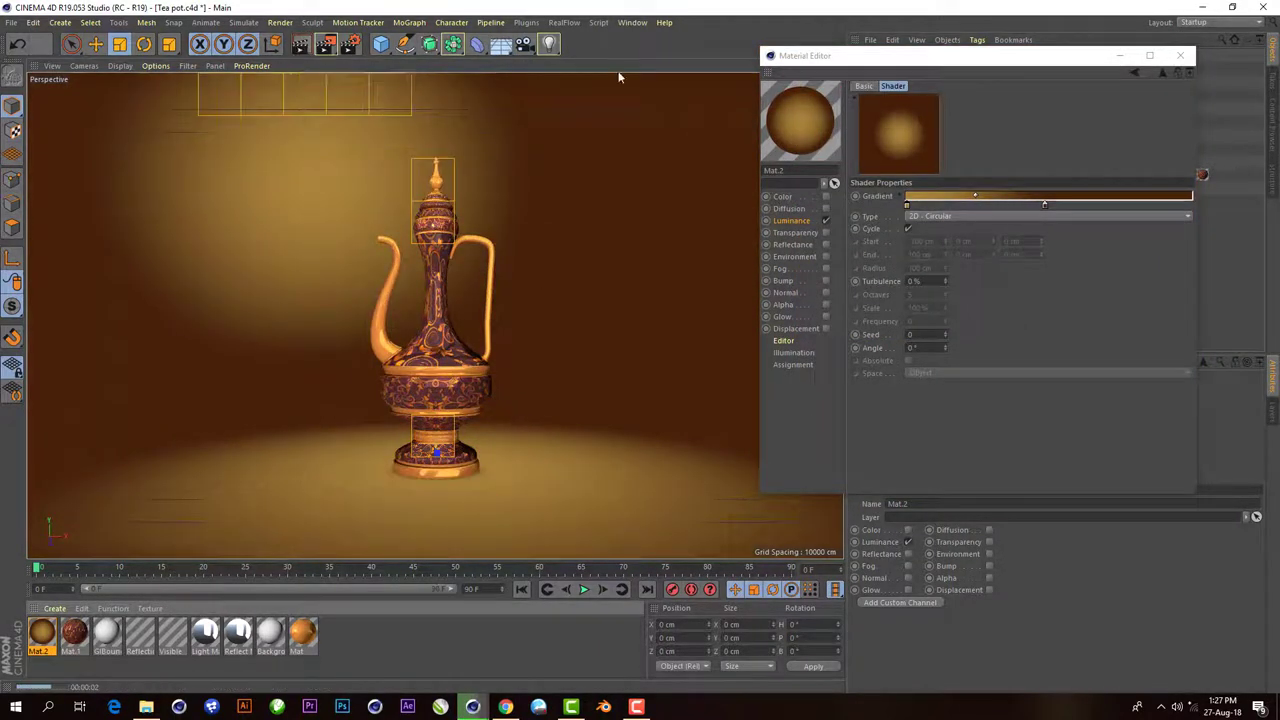
- Raise the HDR Studio Rig brightness to 156% and render
{"action": "left_click", "coordinate": [1181, 58]}
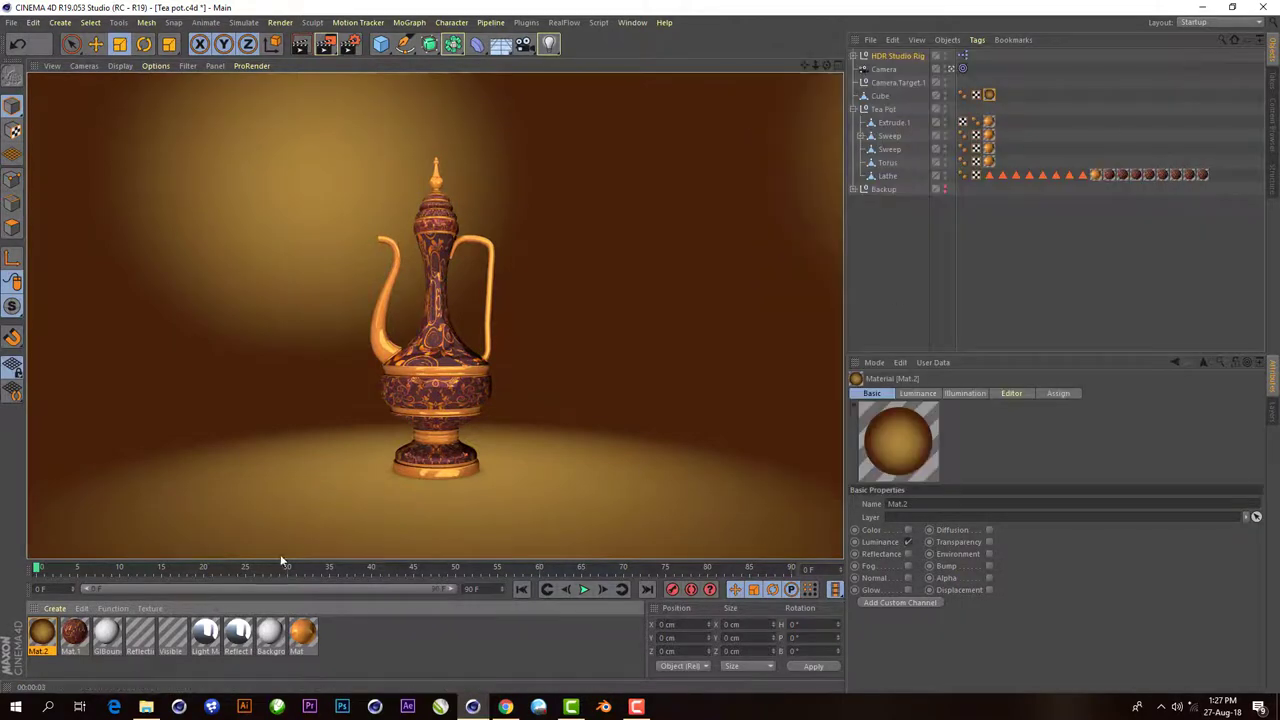
{"action": "left_click", "coordinate": [893, 55]}
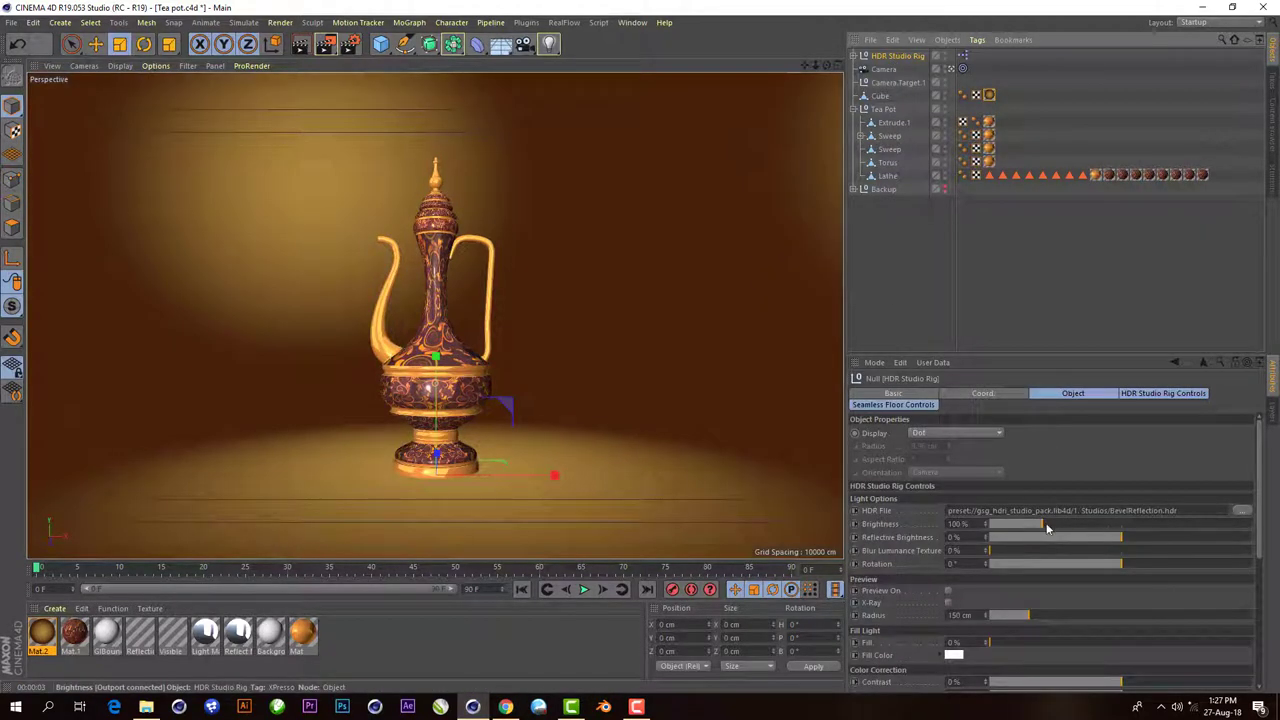
{"action": "left_click_drag", "start_coordinate": [1047, 528], "coordinate": [1074, 528]}
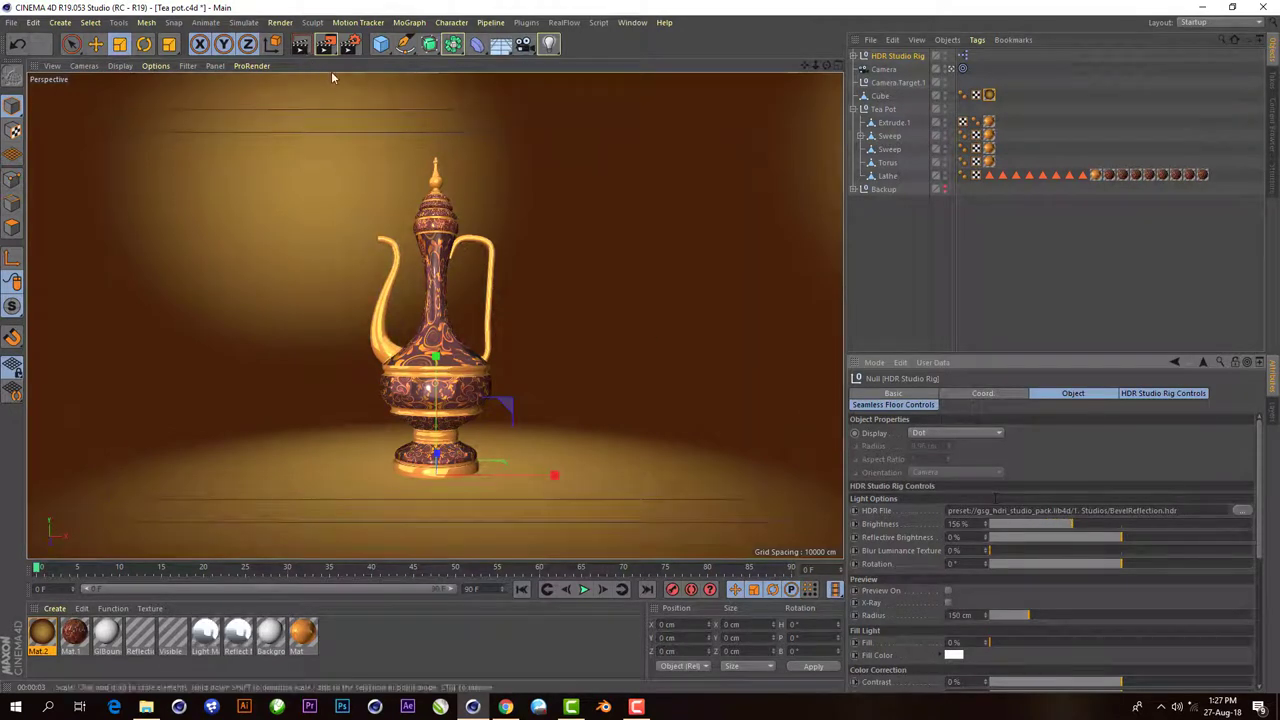
{"action": "left_click", "coordinate": [300, 47]}
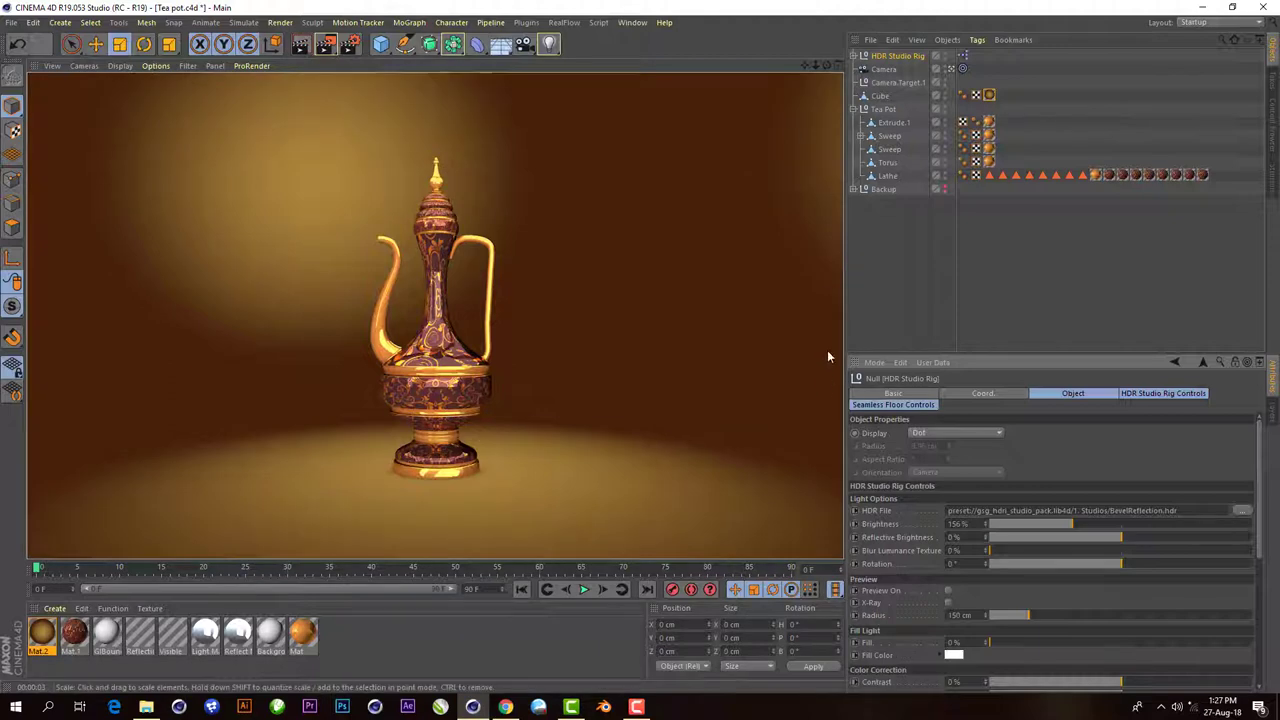
- Lower Mat.1's reflection strength to 32%, save the project, and render
{"action": "double_click", "coordinate": [79, 634]}
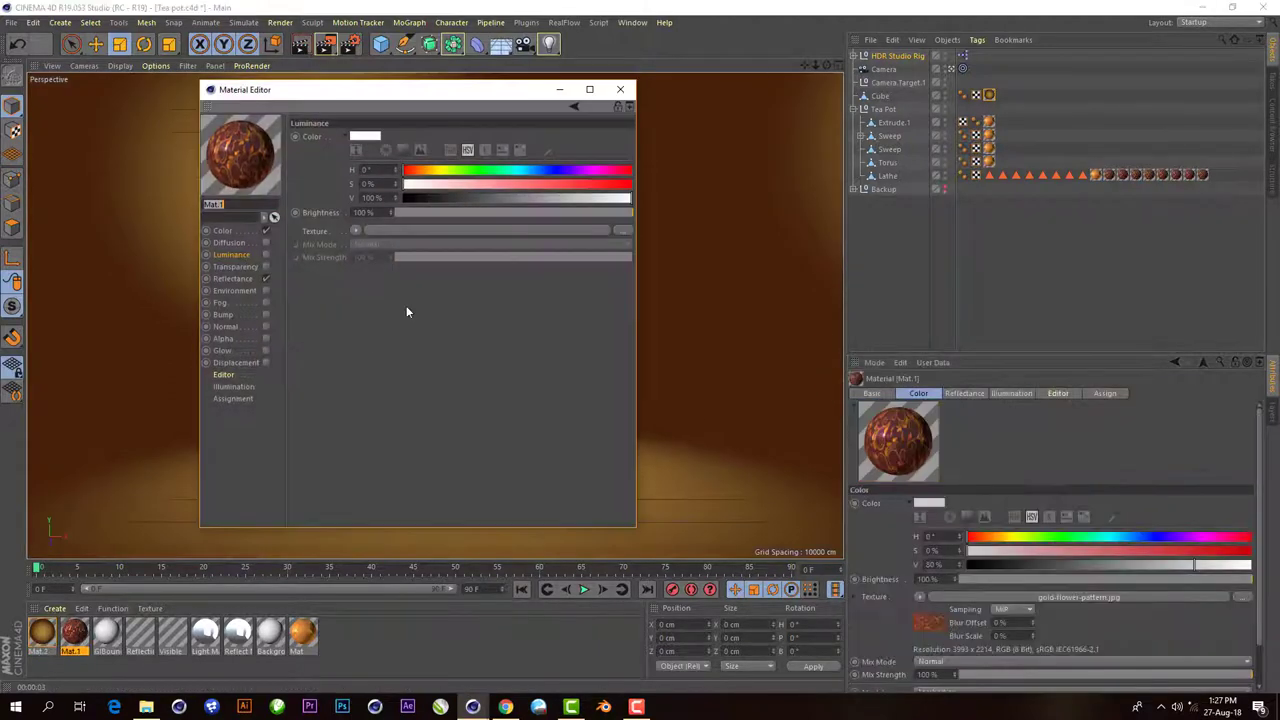
{"action": "left_click", "coordinate": [231, 279]}
{"action": "left_click_drag", "start_coordinate": [499, 380], "coordinate": [491, 437]}
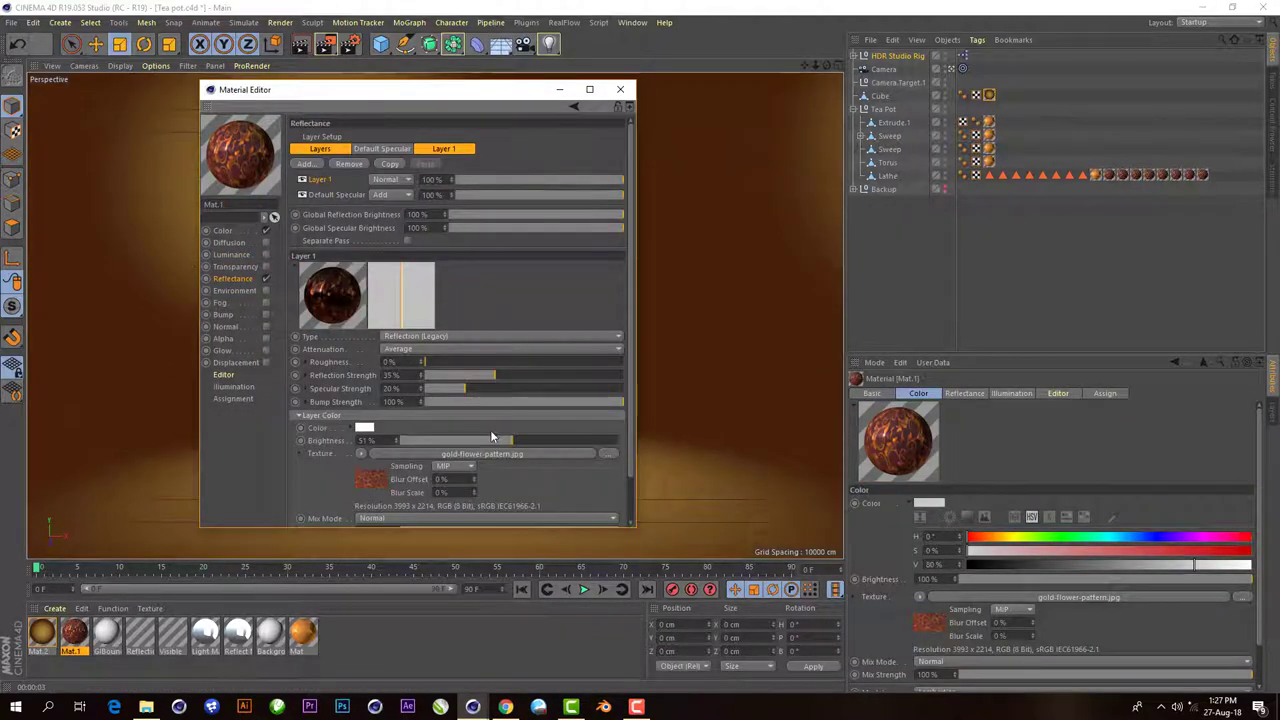
{"action": "left_click", "coordinate": [620, 89]}
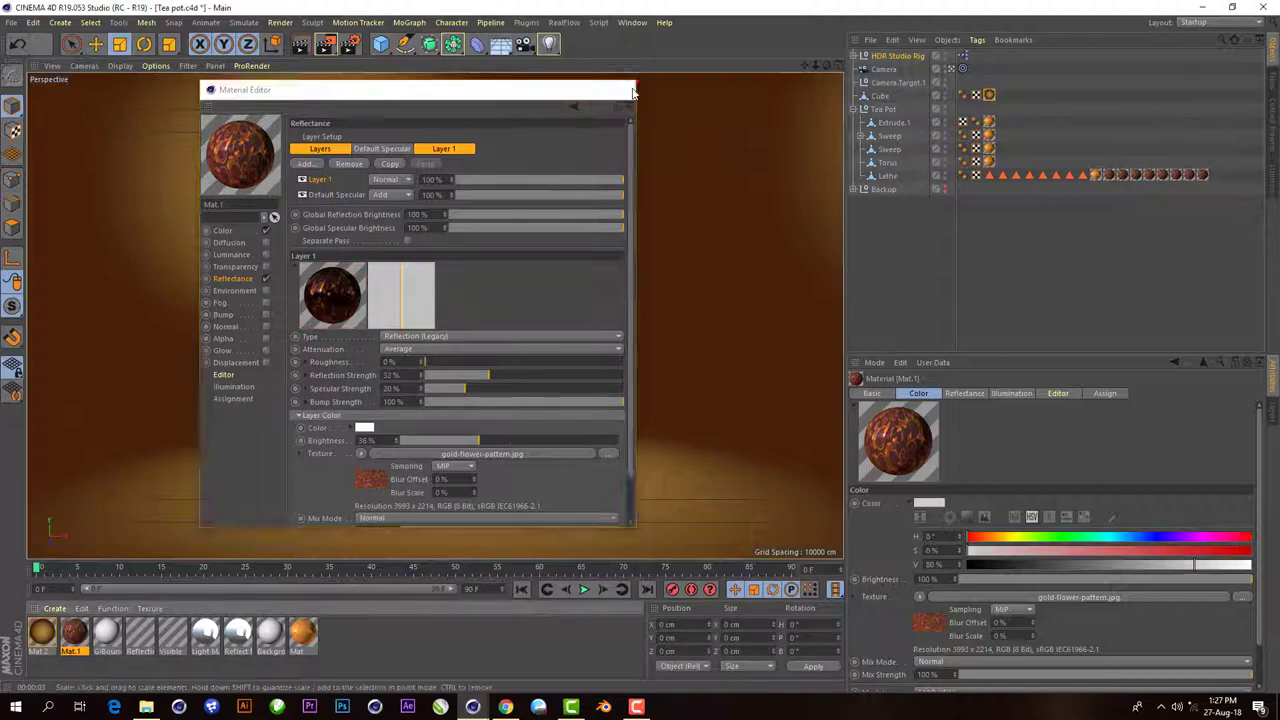
{"action": "key", "text": "ctrl+s"}
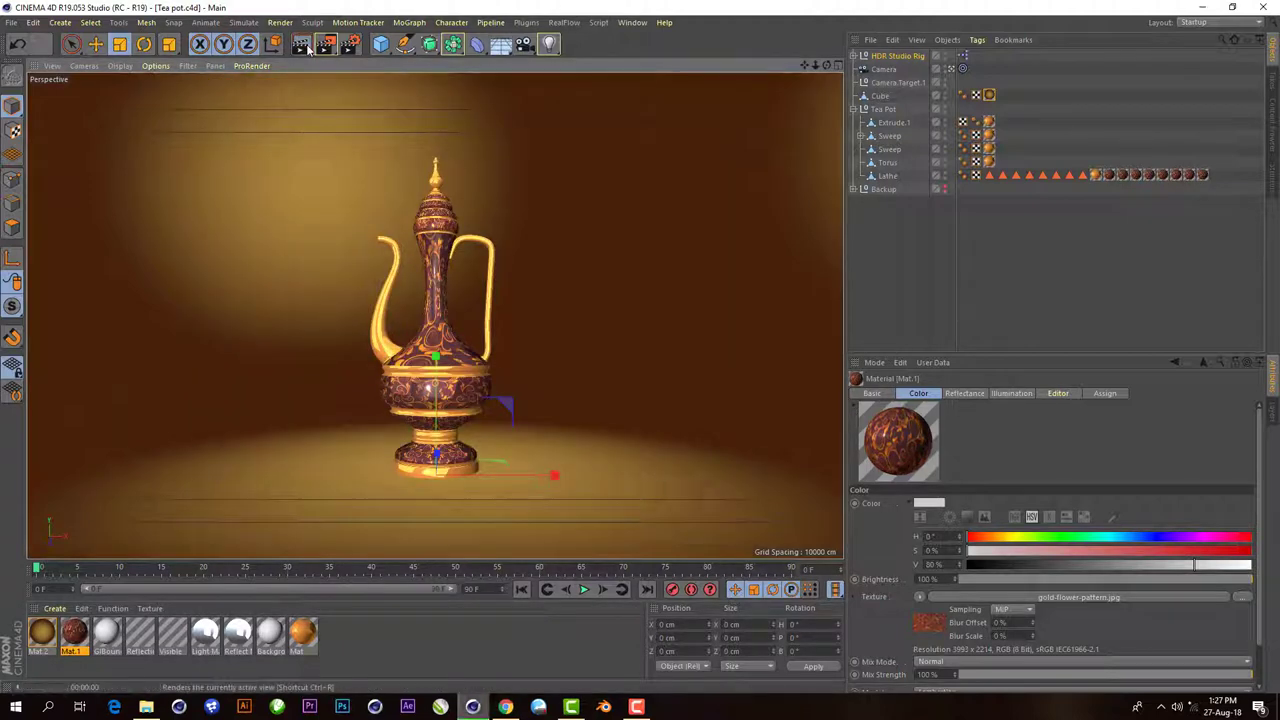
{"action": "left_click", "coordinate": [308, 48]}
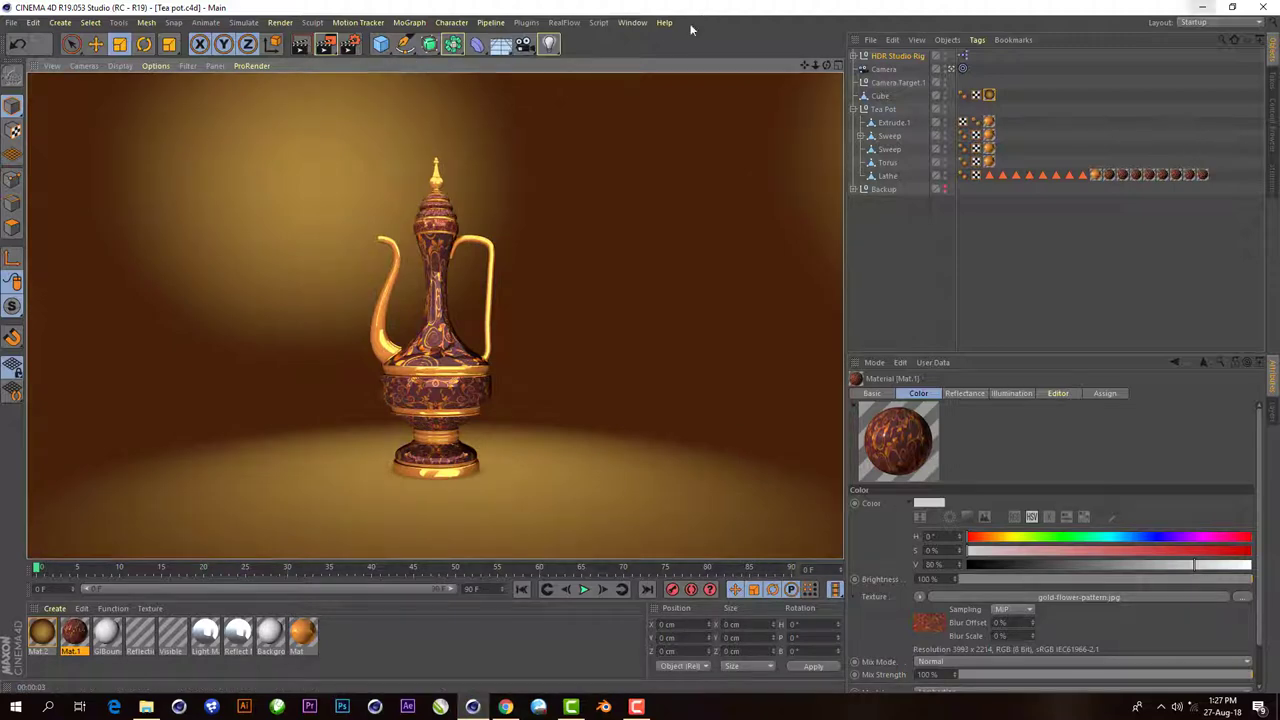
- Add an omni light and raise it above the teapot in the four-view layout
{"action": "left_click", "coordinate": [551, 45]}
{"action": "left_click", "coordinate": [829, 65]}
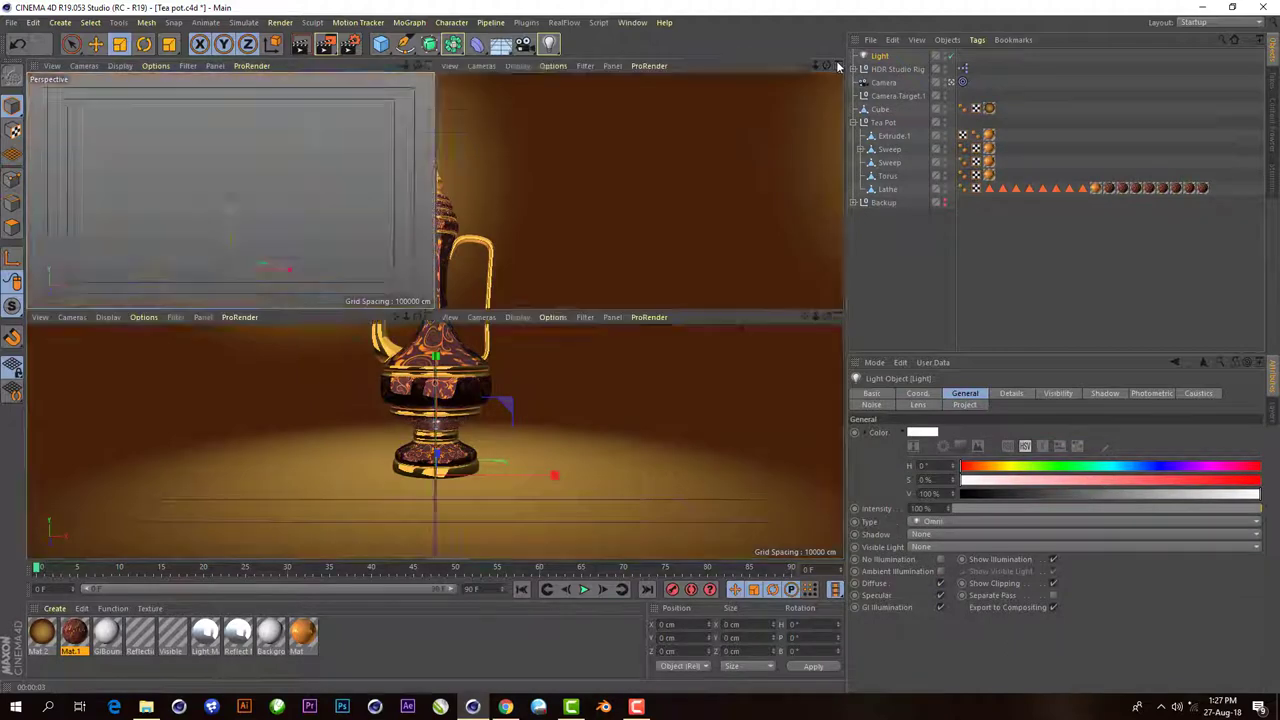
{"action": "left_click", "coordinate": [95, 44]}
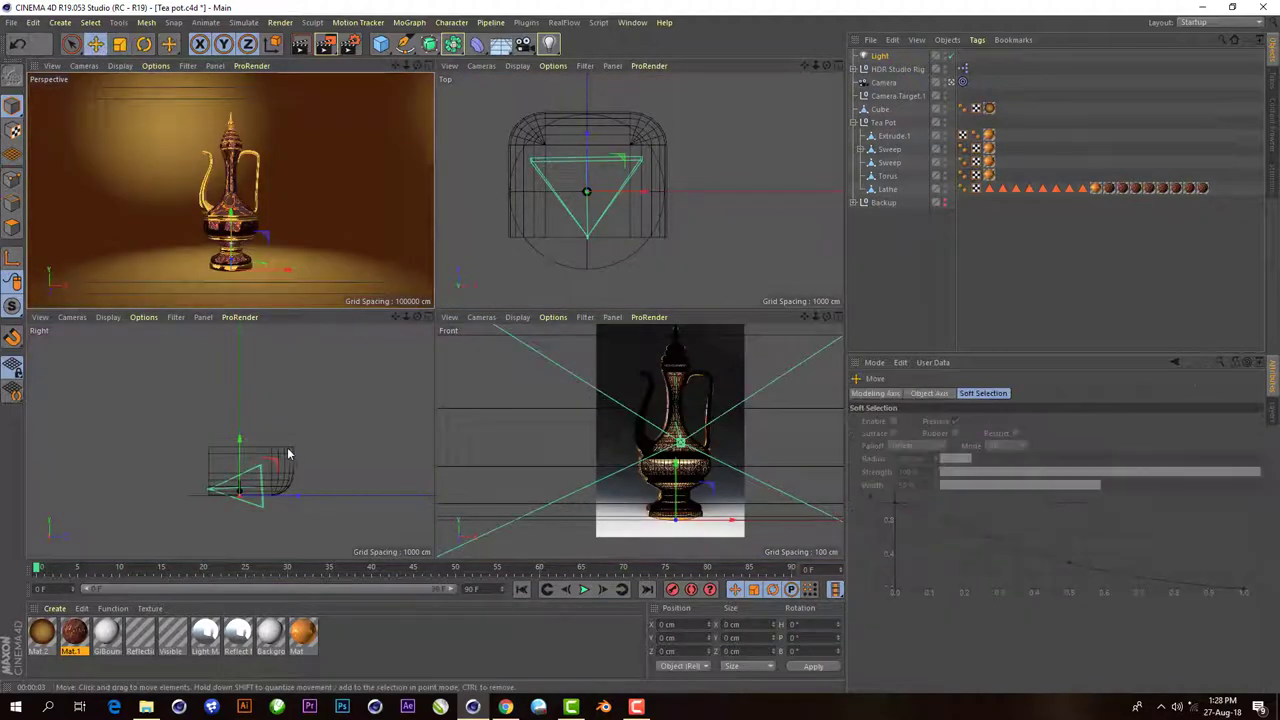
{"action": "left_click_drag", "start_coordinate": [280, 491], "coordinate": [226, 450]}
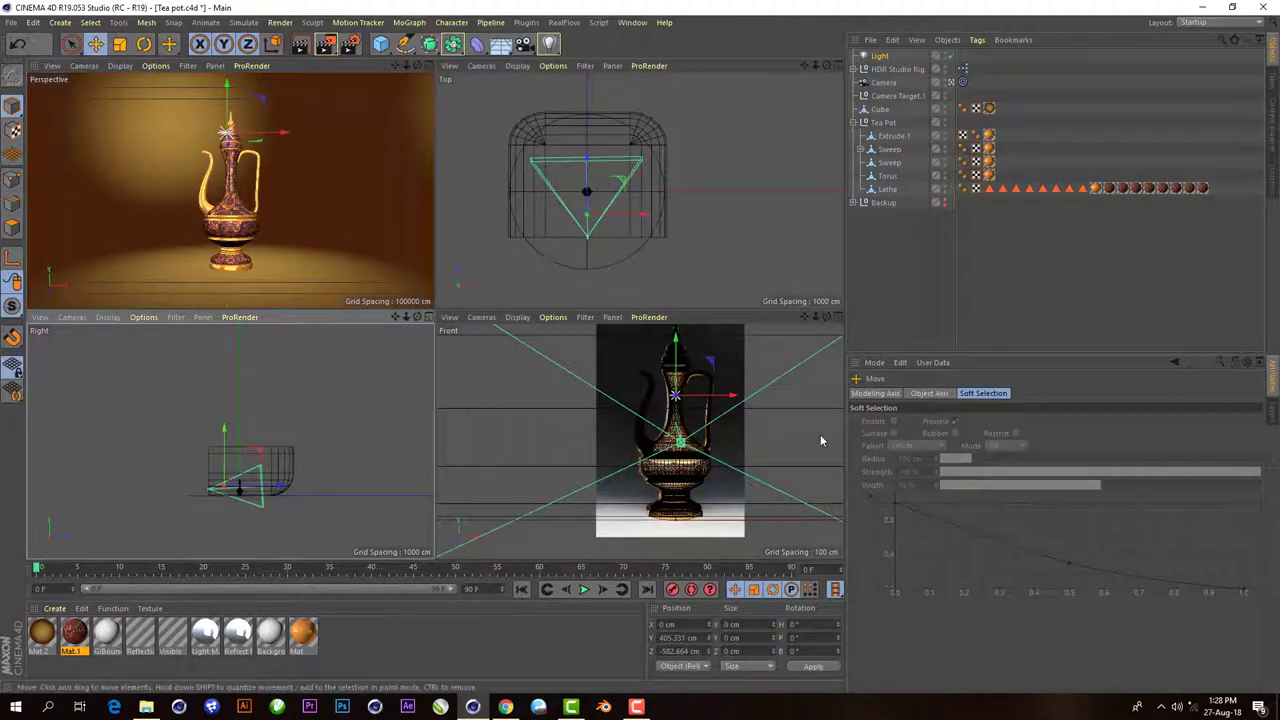
- Give the light Inverse Square falloff with a radius of about 1200 cm
{"action": "left_click", "coordinate": [880, 56]}
{"action": "left_click", "coordinate": [1011, 393]}
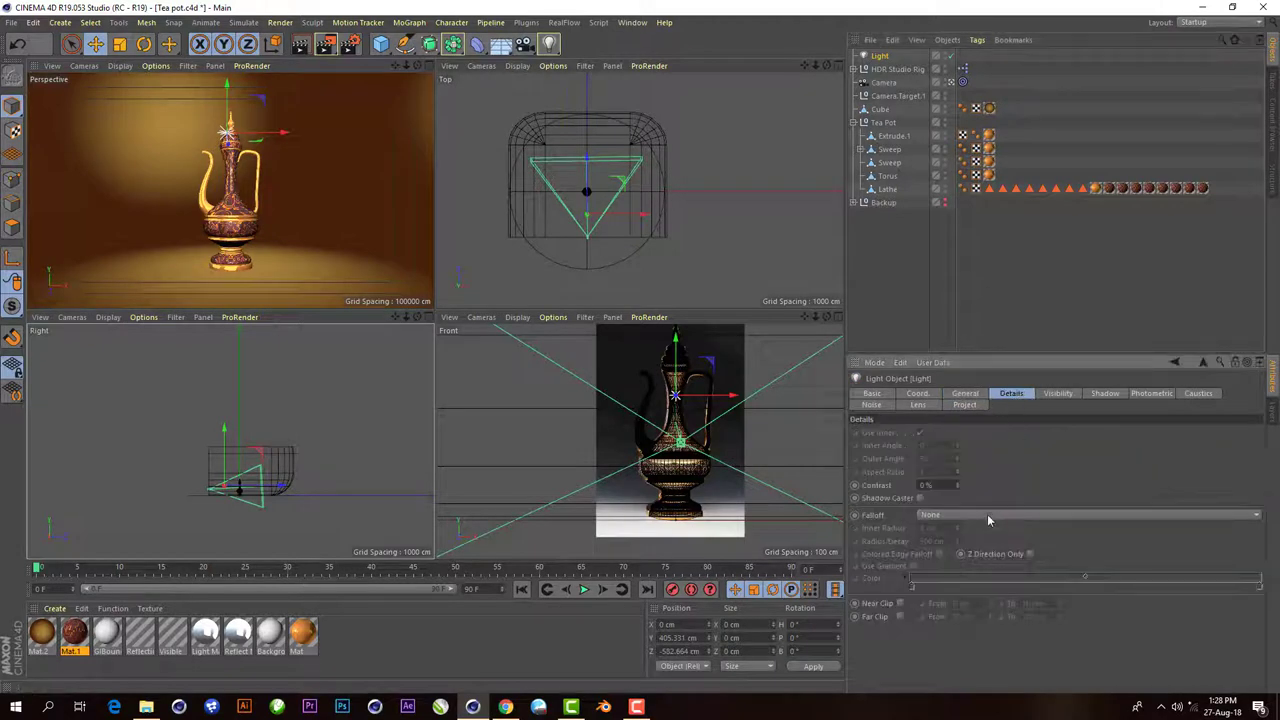
{"action": "left_click", "coordinate": [990, 514]}
{"action": "left_click", "coordinate": [990, 542]}
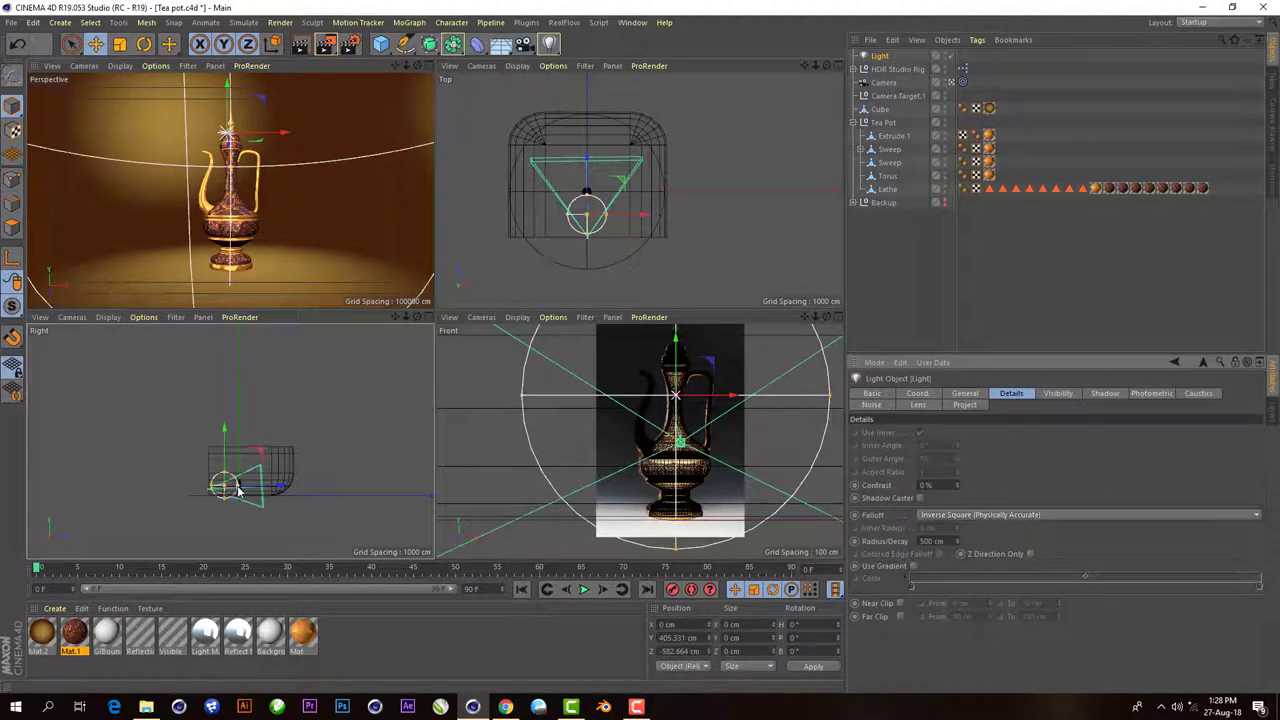
{"action": "mouse_move", "coordinate": [226, 490]}
{"action": "left_mouse_down"}
{"action": "mouse_move", "coordinate": [270, 488]}
{"action": "mouse_move", "coordinate": [204, 441]}
{"action": "left_mouse_up"}
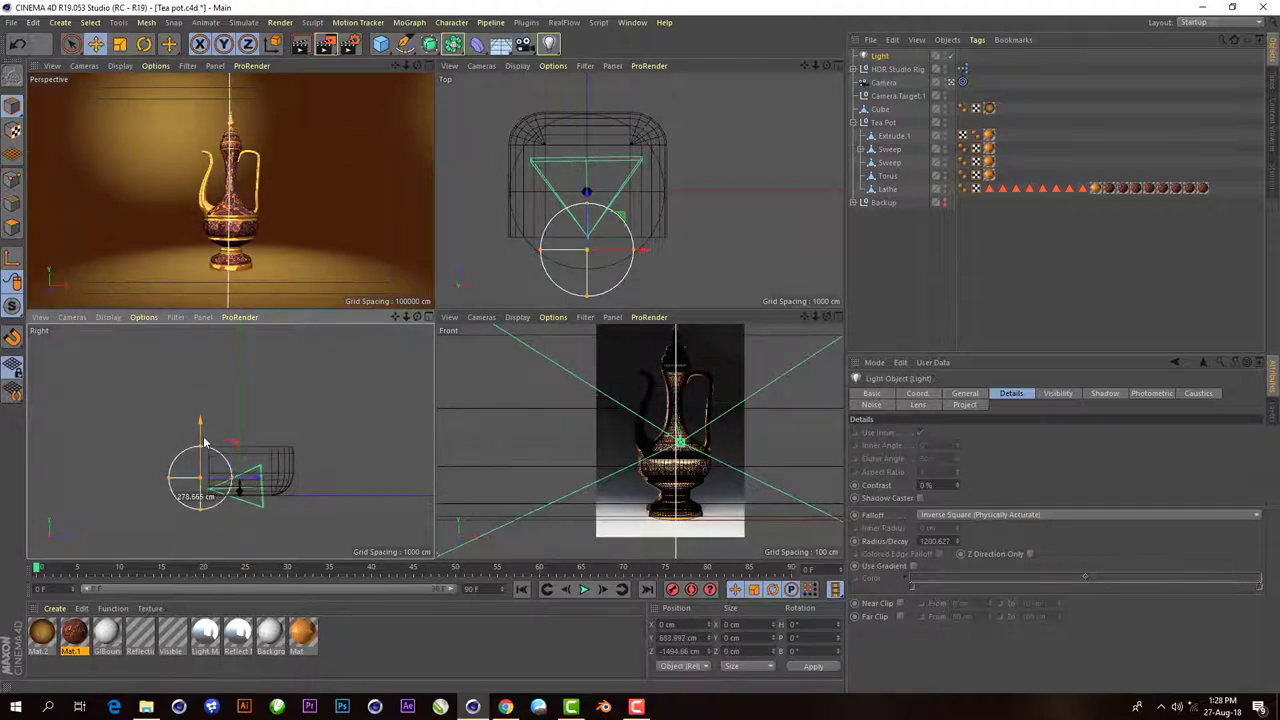
{"action": "left_click_drag", "start_coordinate": [256, 483], "coordinate": [263, 483]}
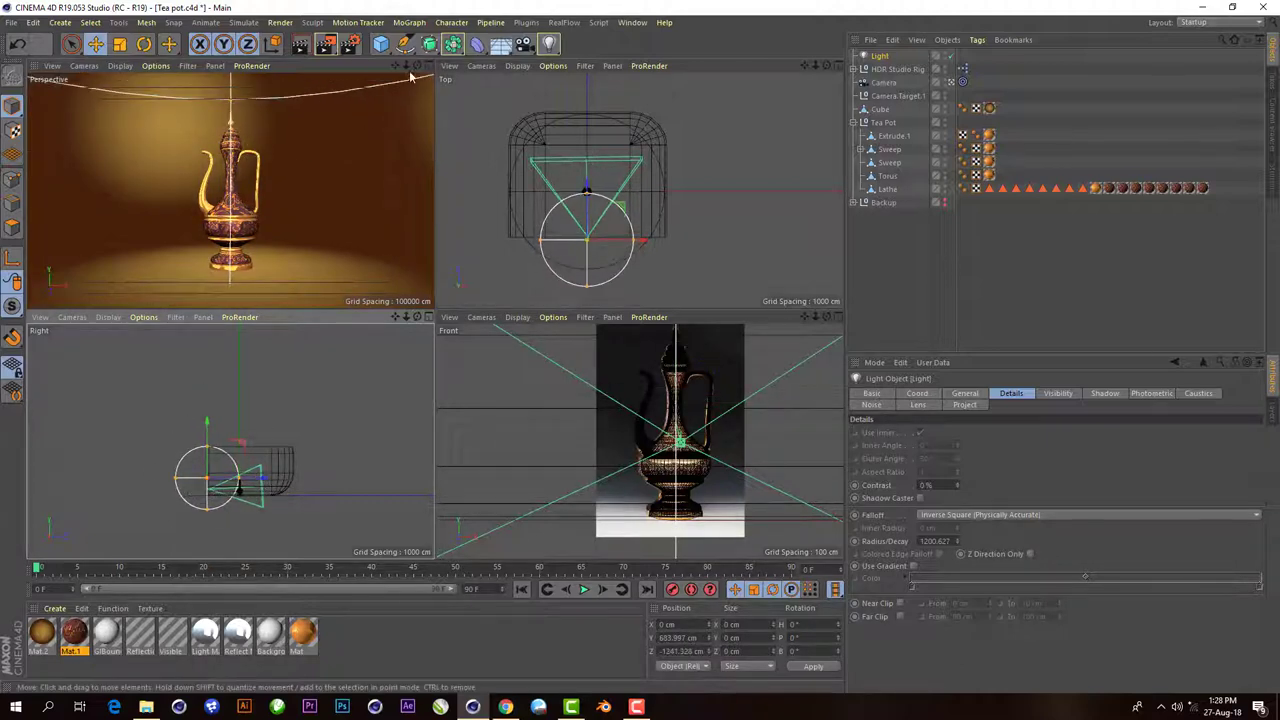
- Duplicate the light as Light.1, reposition it, and render the maximized perspective view
{"action": "key", "text": "ctrl+c"}
{"action": "key", "text": "ctrl+v"}
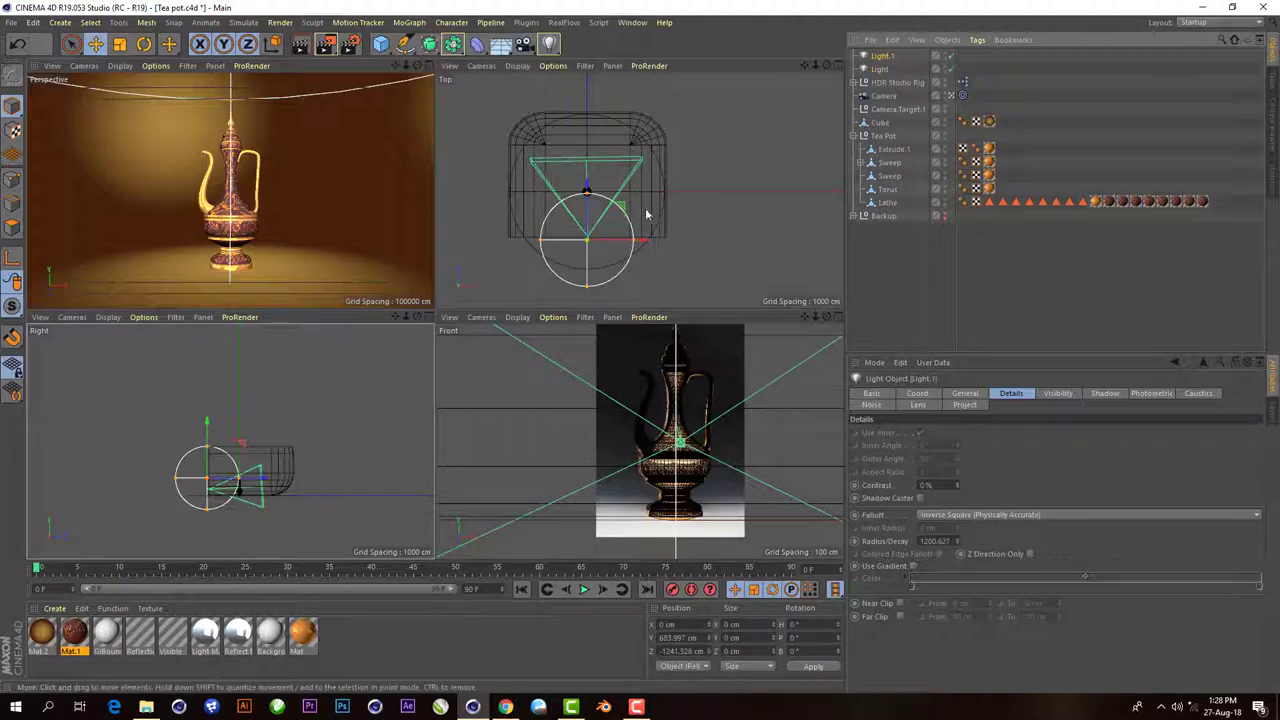
{"action": "left_click_drag", "start_coordinate": [582, 226], "coordinate": [636, 172]}
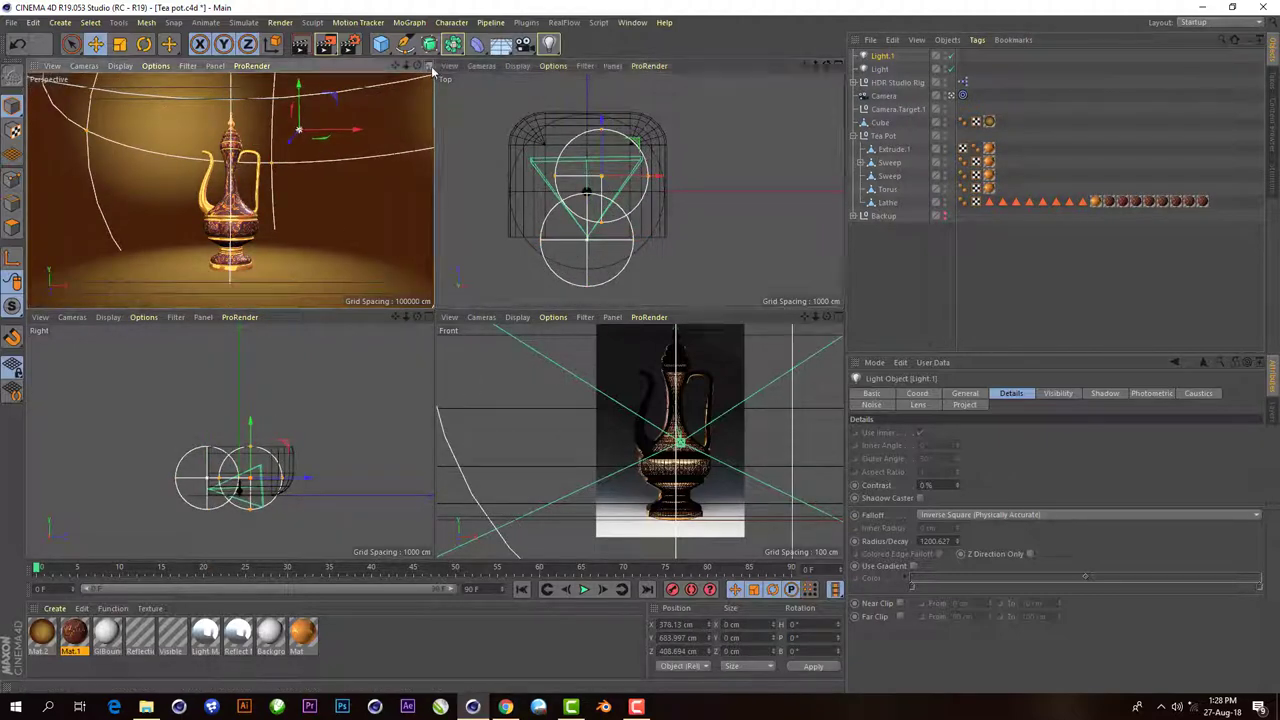
{"action": "middle_click", "coordinate": [325, 75]}
{"action": "left_click", "coordinate": [300, 47]}
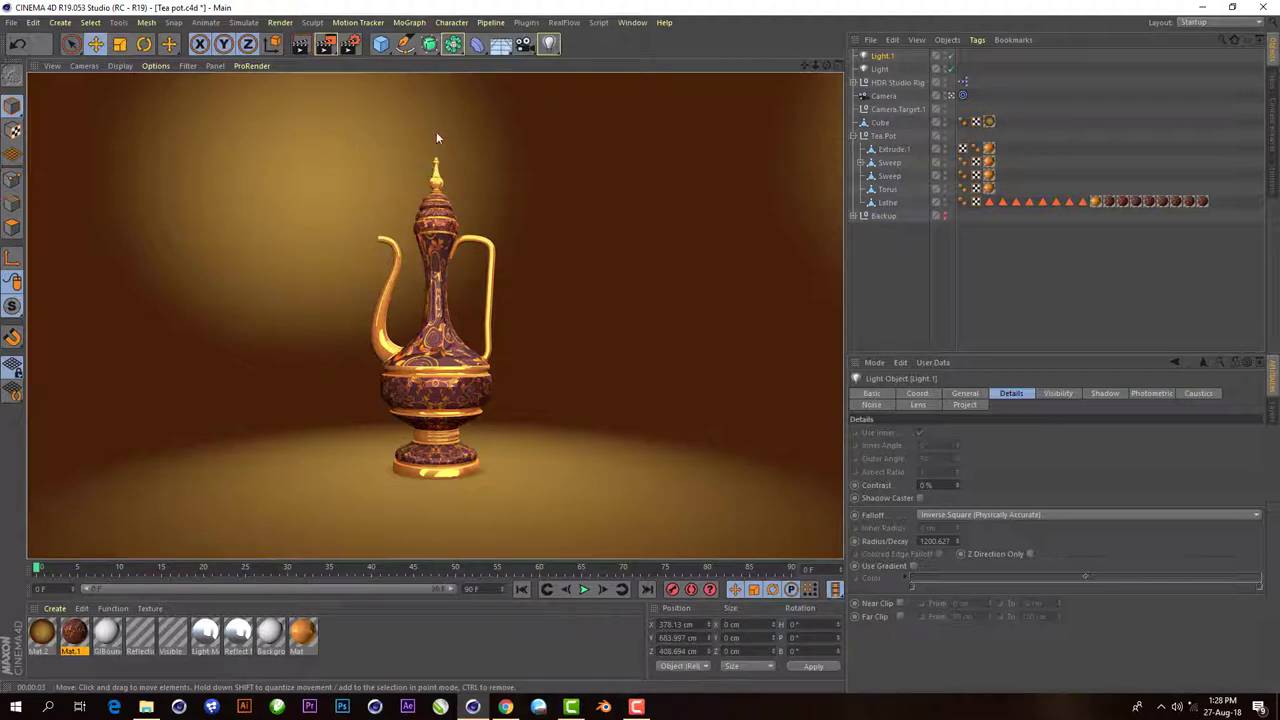
- Darken one knot of Mat.2's luminance gradient to near black
{"action": "double_click", "coordinate": [42, 636]}
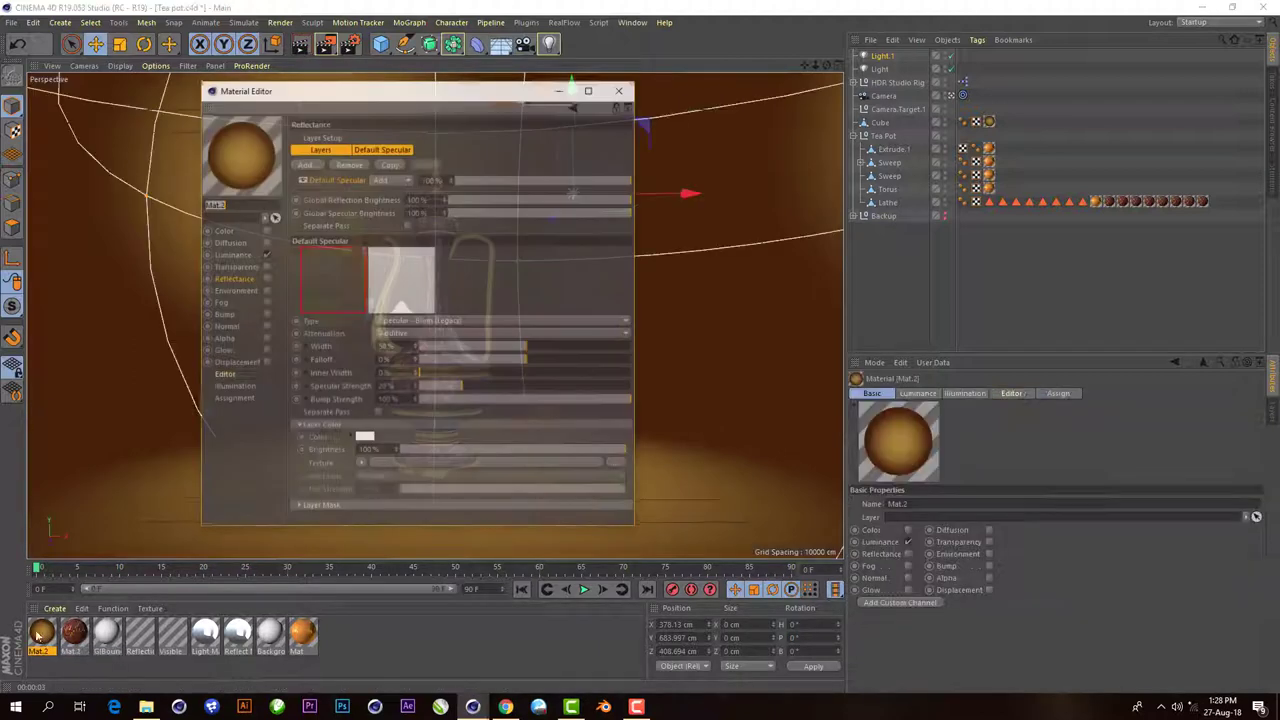
{"action": "left_click", "coordinate": [265, 254]}
{"action": "left_click", "coordinate": [366, 259]}
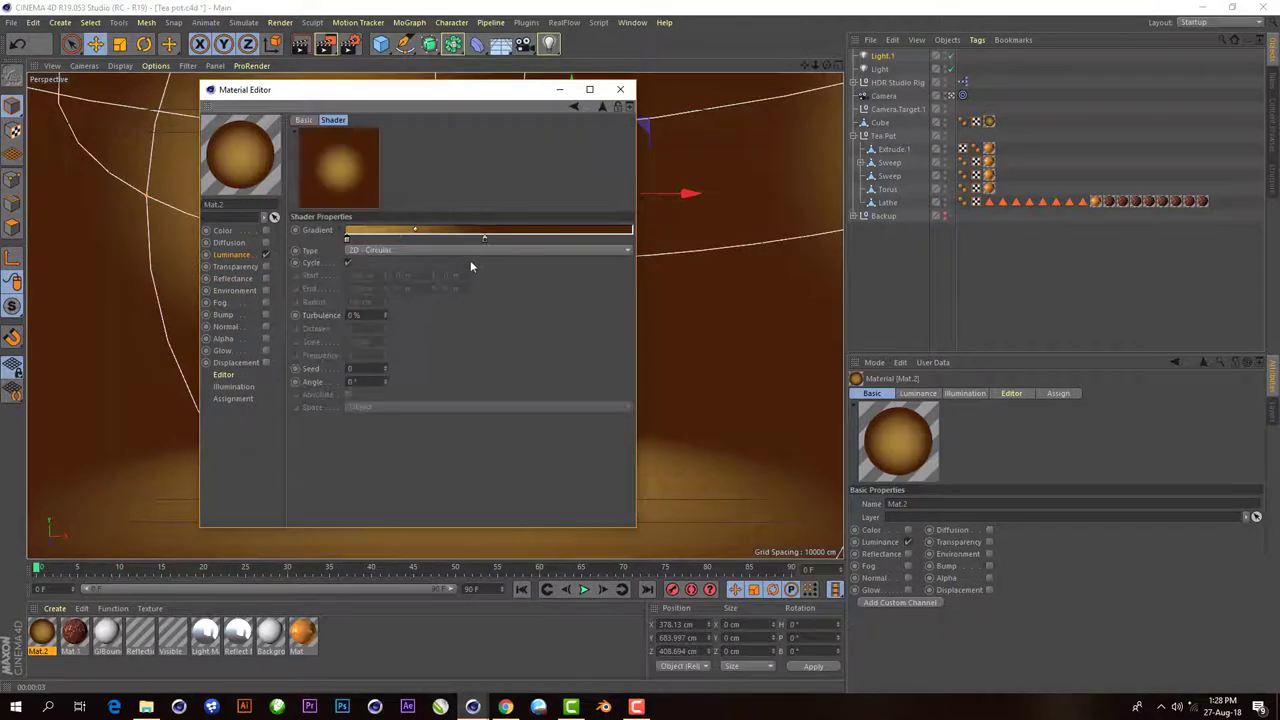
{"action": "double_click", "coordinate": [484, 240]}
{"action": "left_click_drag", "start_coordinate": [491, 257], "coordinate": [503, 283]}
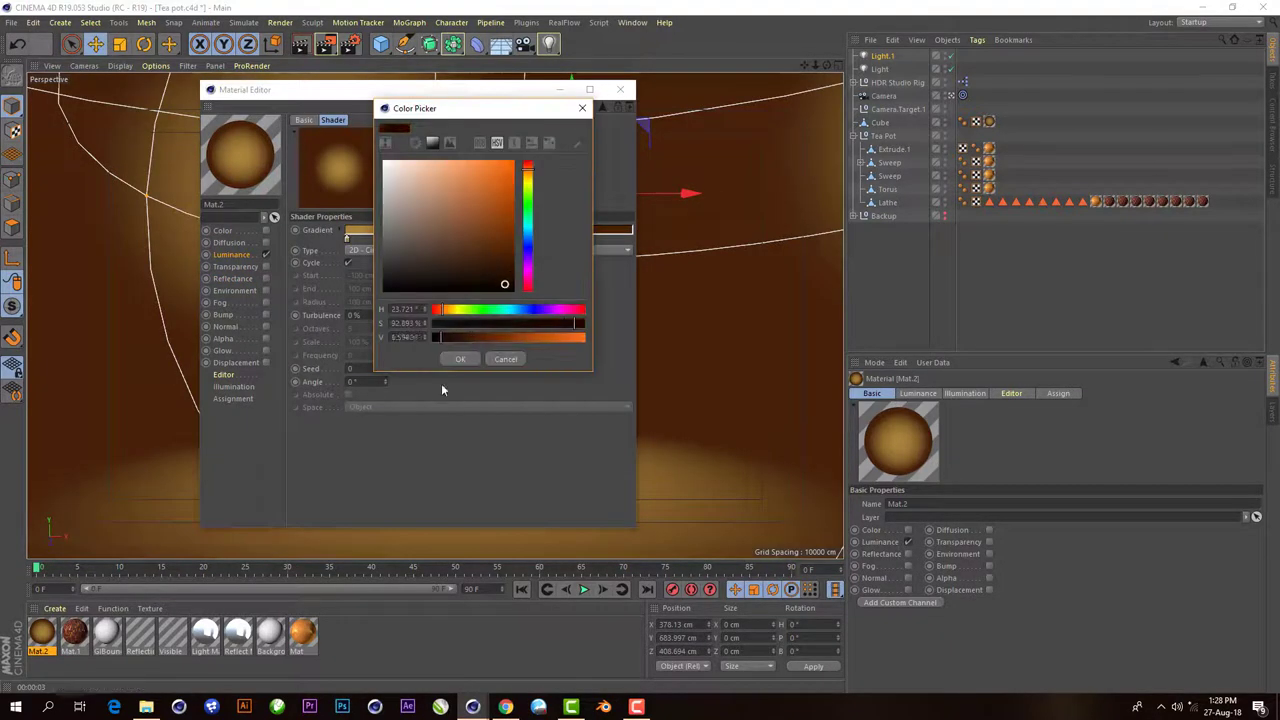
{"action": "left_click", "coordinate": [457, 357]}
- Turn the left knot a dim desaturated grey, then close and re-render
{"action": "left_click_drag", "start_coordinate": [376, 94], "coordinate": [840, 118]}
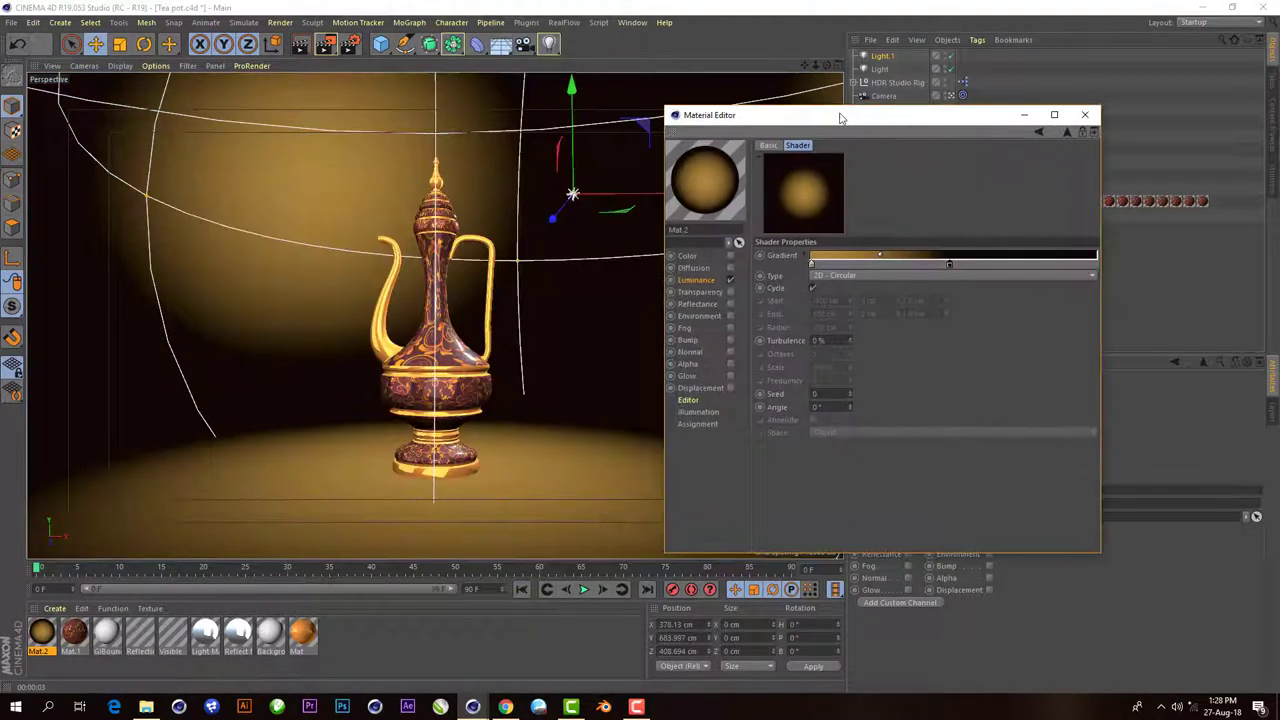
{"action": "double_click", "coordinate": [813, 263]}
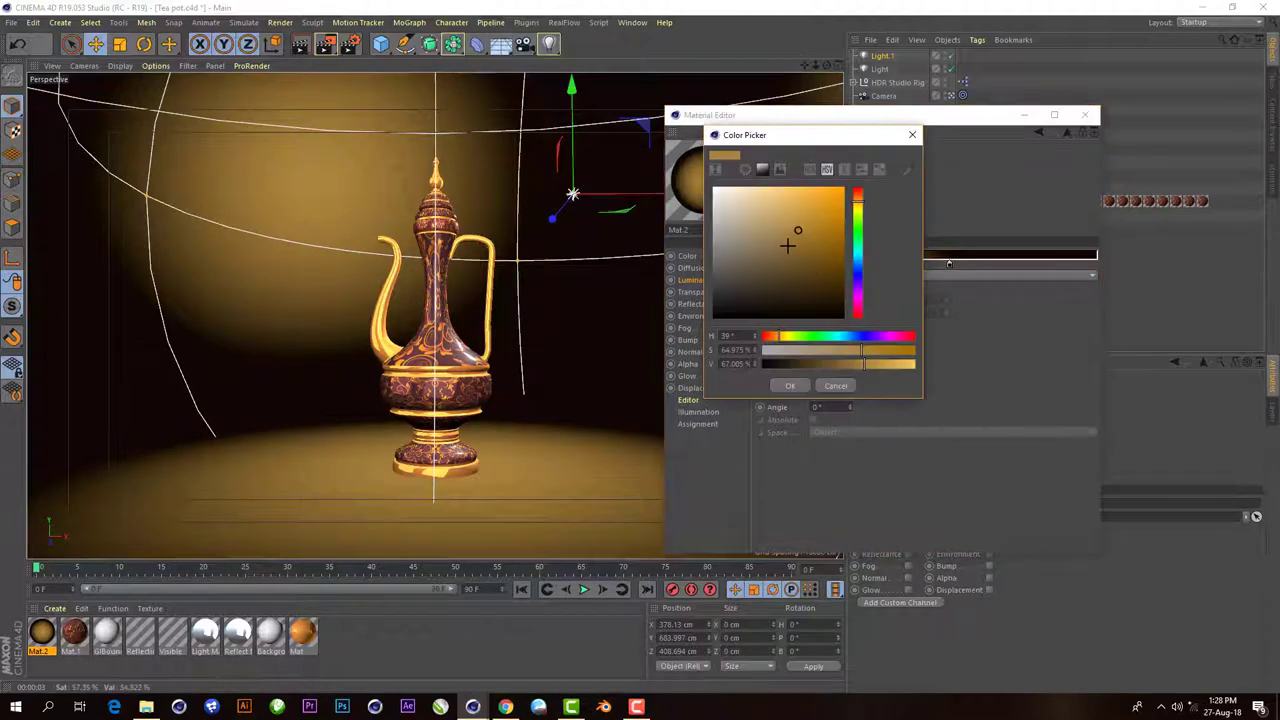
{"action": "left_click_drag", "start_coordinate": [787, 245], "coordinate": [760, 260]}
{"action": "left_click", "coordinate": [788, 387]}
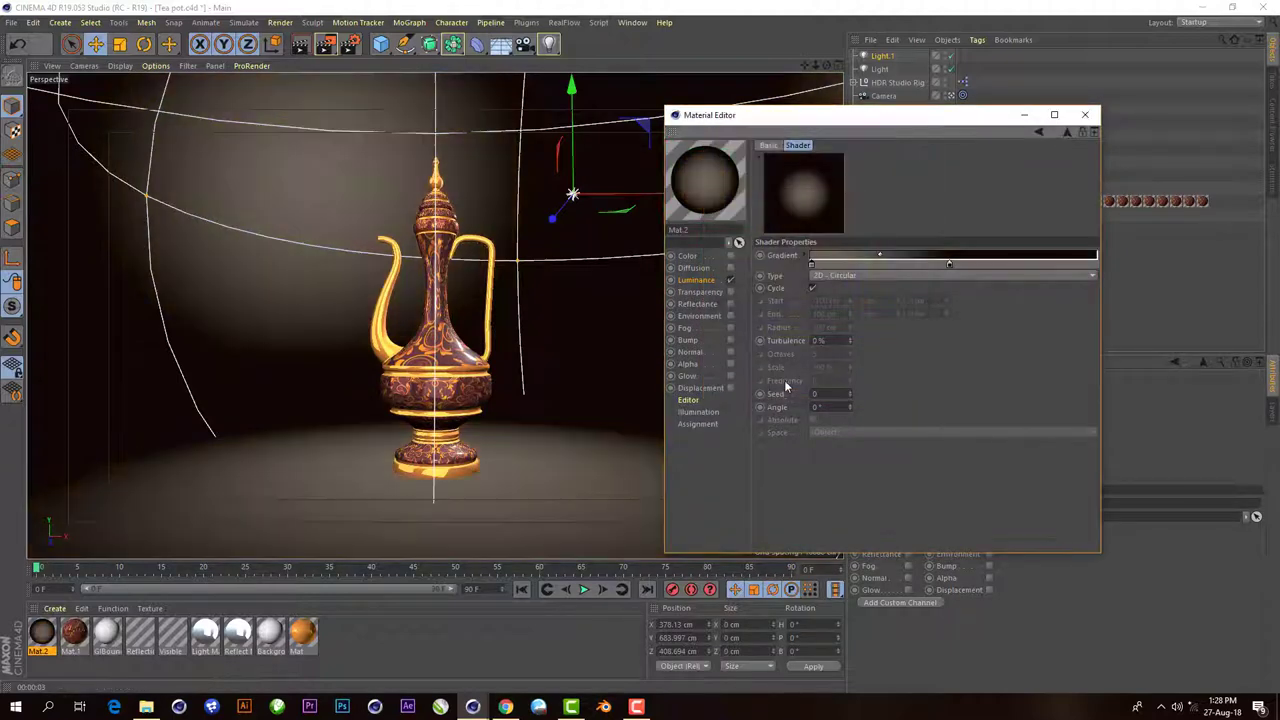
{"action": "left_click", "coordinate": [1087, 118]}
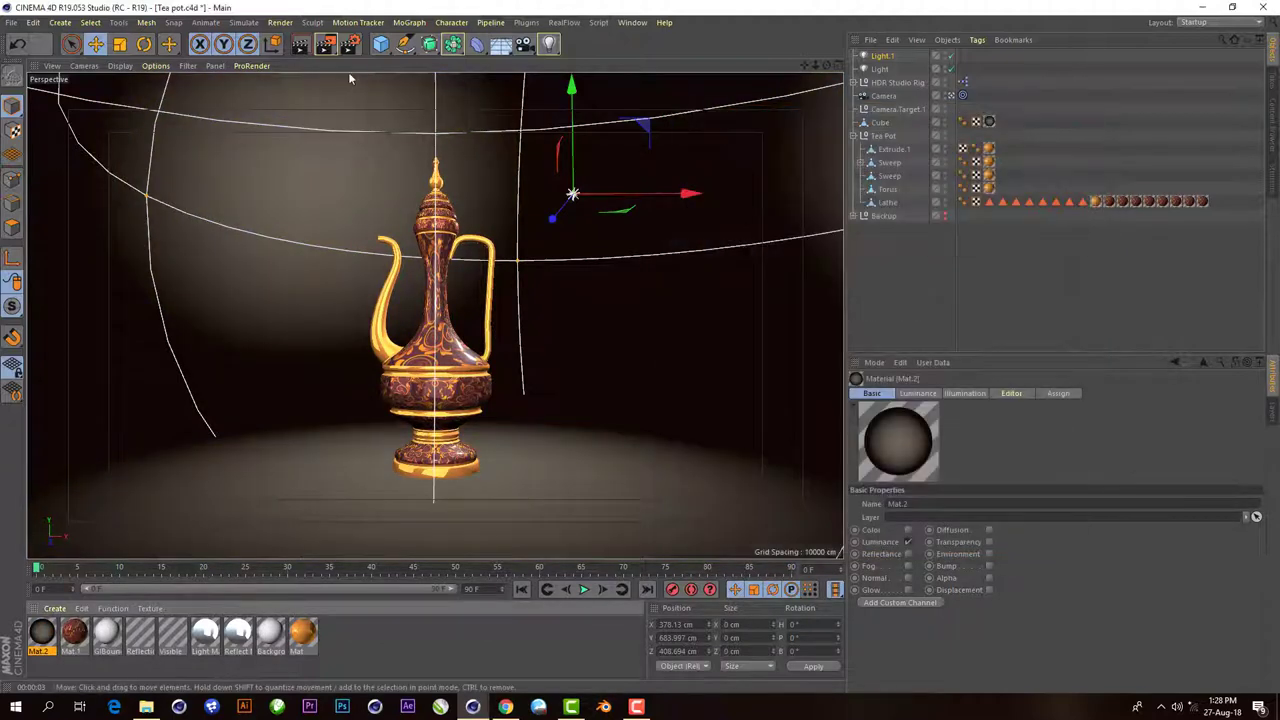
{"action": "left_click", "coordinate": [305, 46]}
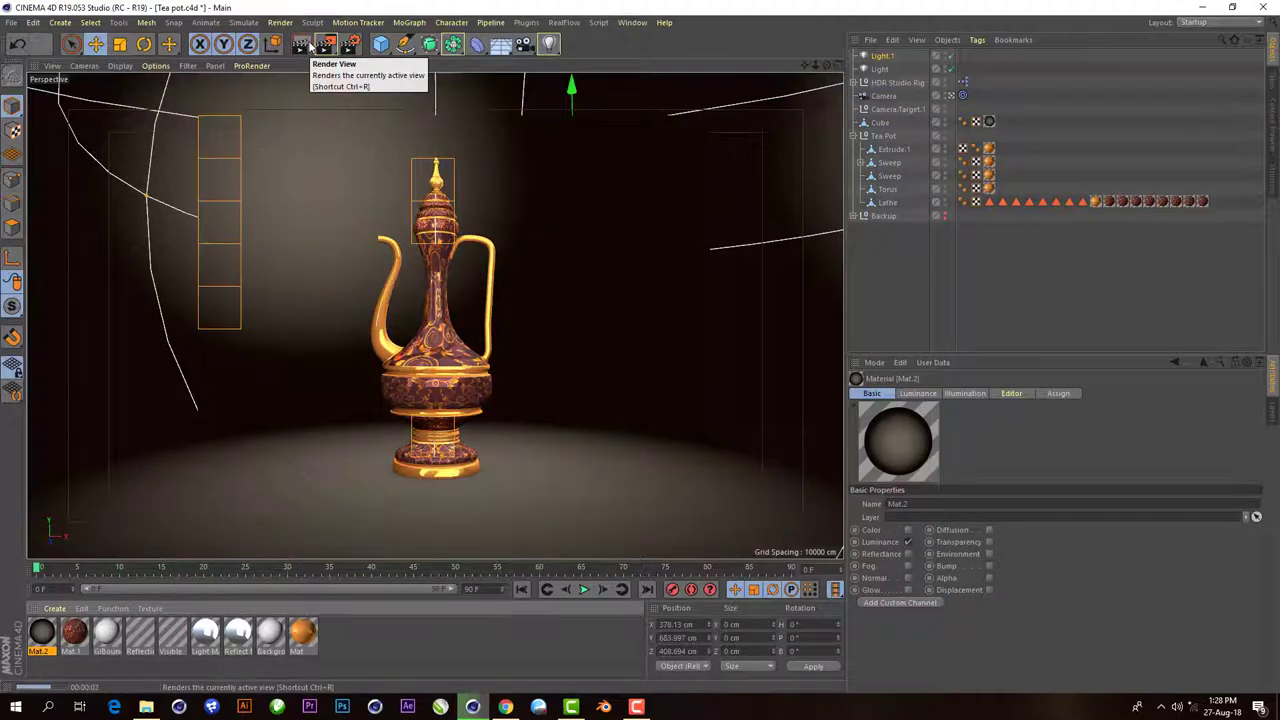
- Set the right knot of Mat.2's gradient to dark orange
{"action": "double_click", "coordinate": [42, 630]}
{"action": "left_click", "coordinate": [375, 252]}
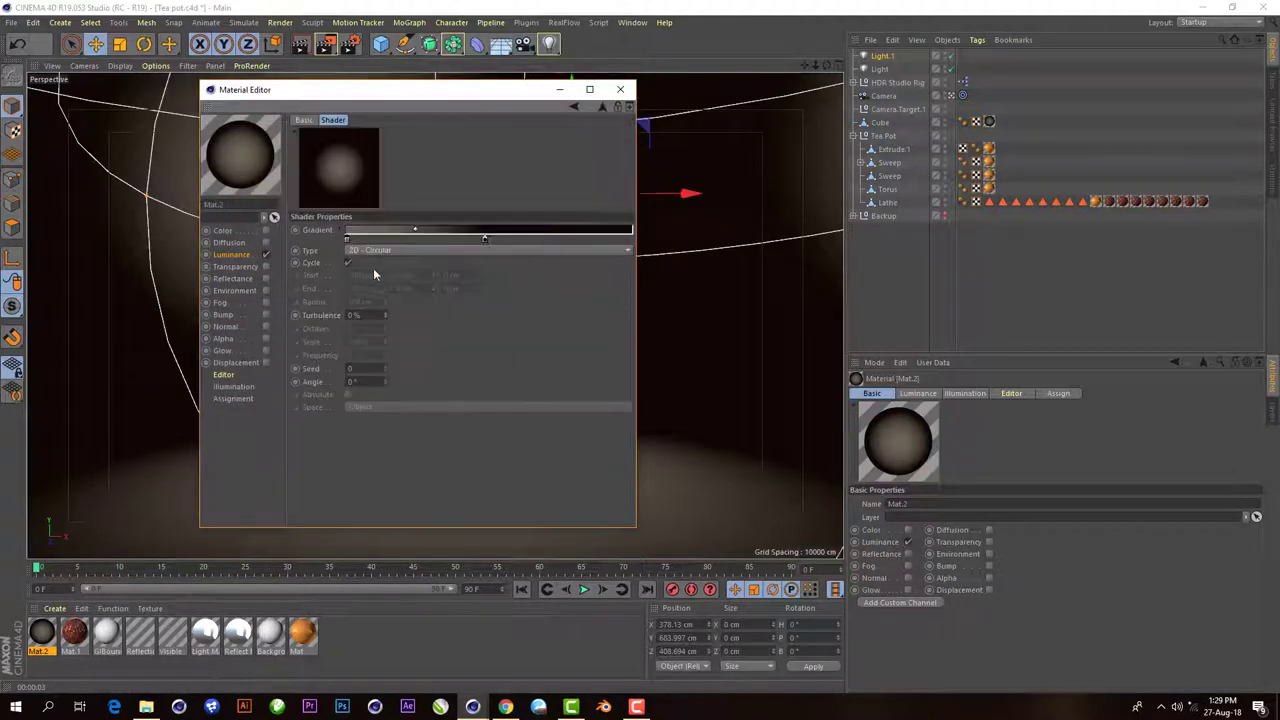
{"action": "double_click", "coordinate": [485, 240]}
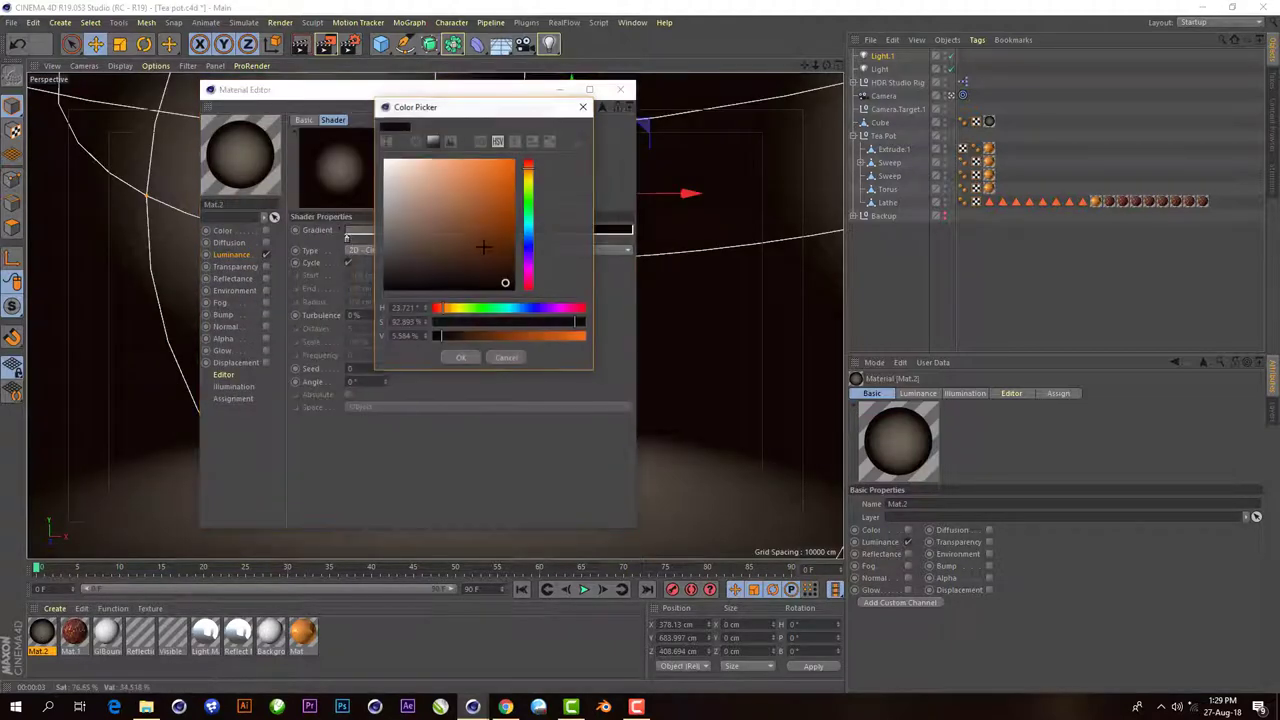
{"action": "left_click", "coordinate": [464, 357]}
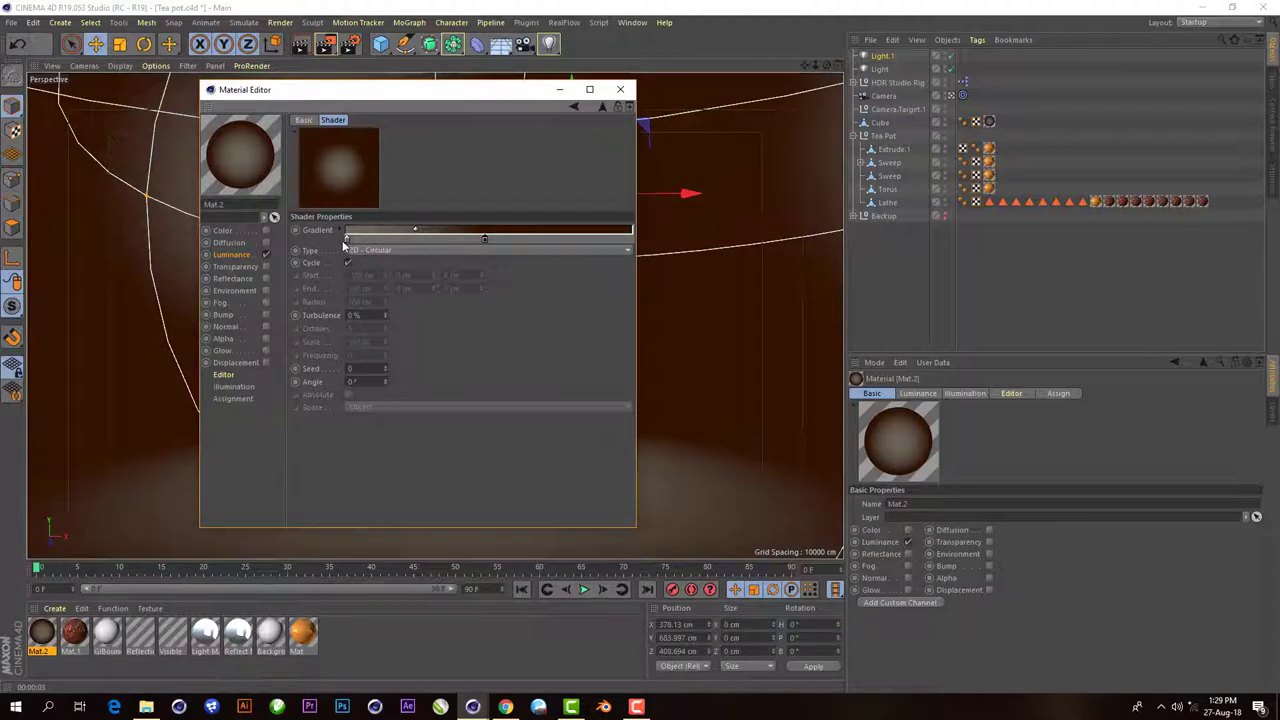
- Sample a dark orange-brown for the left knot and lighten it to a warmer orange-brown
{"action": "double_click", "coordinate": [346, 238]}
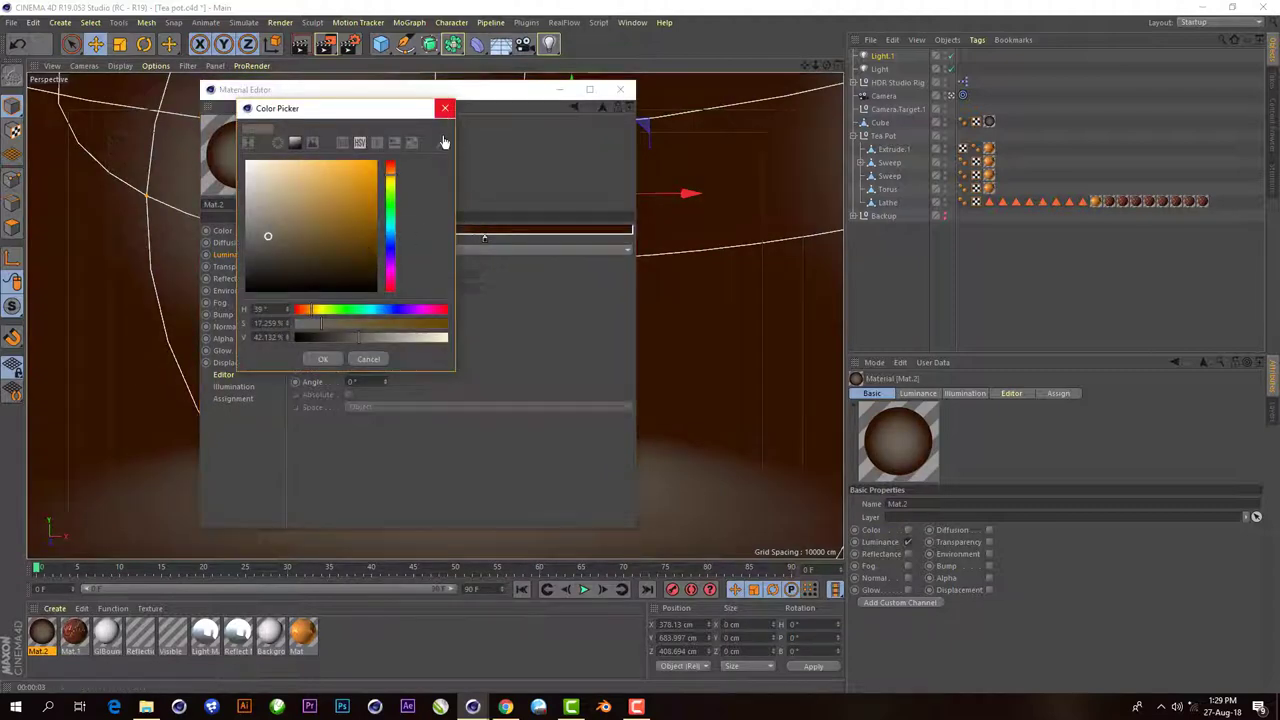
{"action": "left_click", "coordinate": [445, 142]}
{"action": "left_click", "coordinate": [336, 210]}
{"action": "left_click_drag", "start_coordinate": [358, 250], "coordinate": [314, 224]}
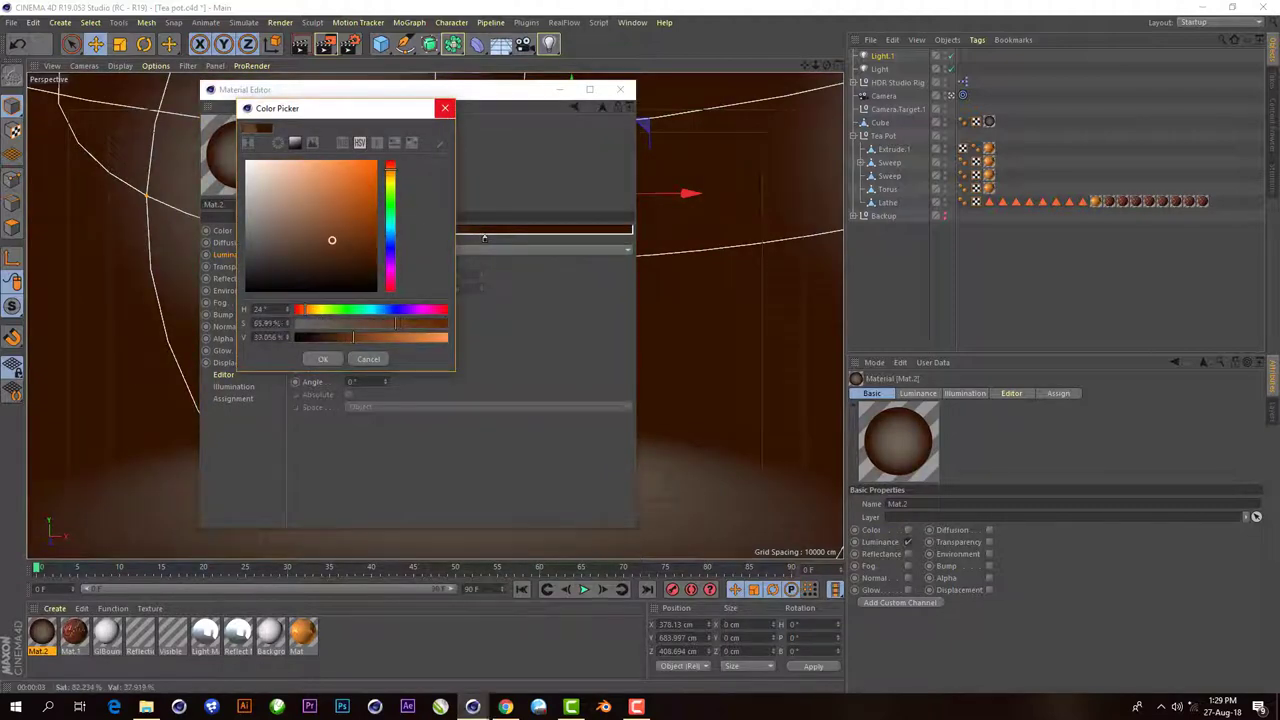
{"action": "left_click", "coordinate": [323, 359]}
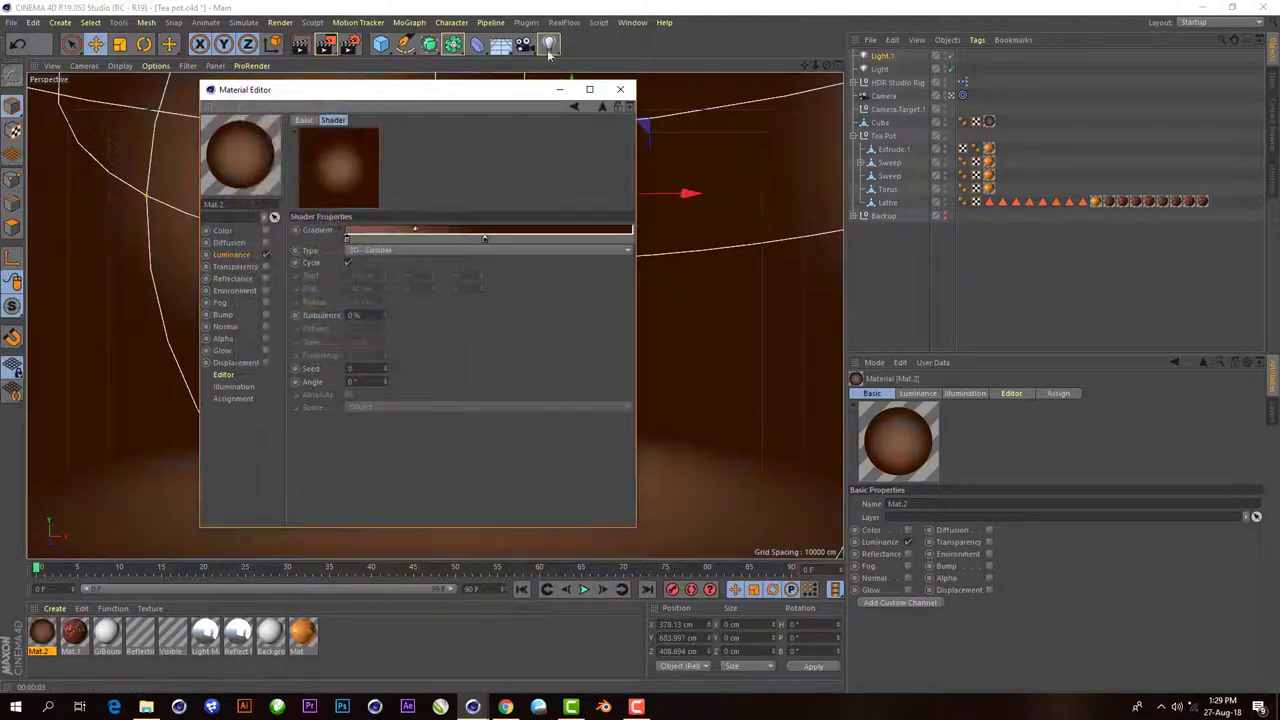
- Render the perspective view, then render it again maximized full screen
{"action": "left_click", "coordinate": [620, 89]}
{"action": "left_click", "coordinate": [300, 43]}
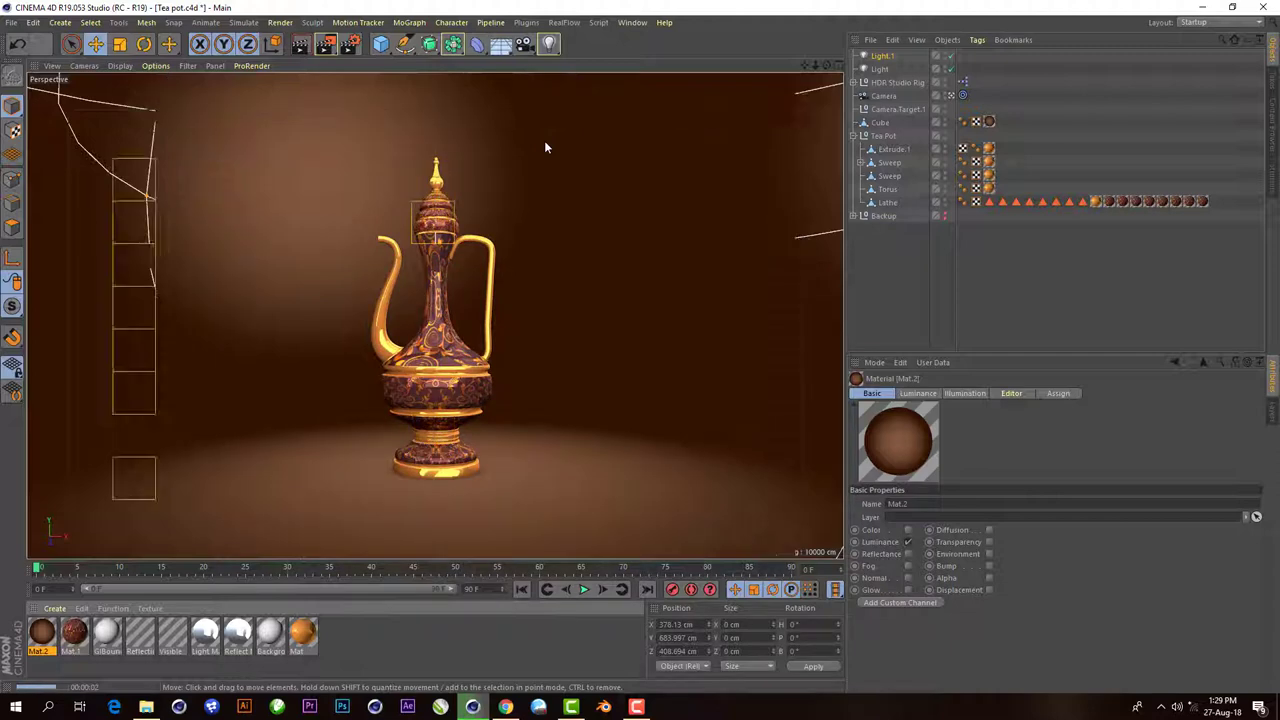
{"action": "key", "text": "ctrl+Tab"}
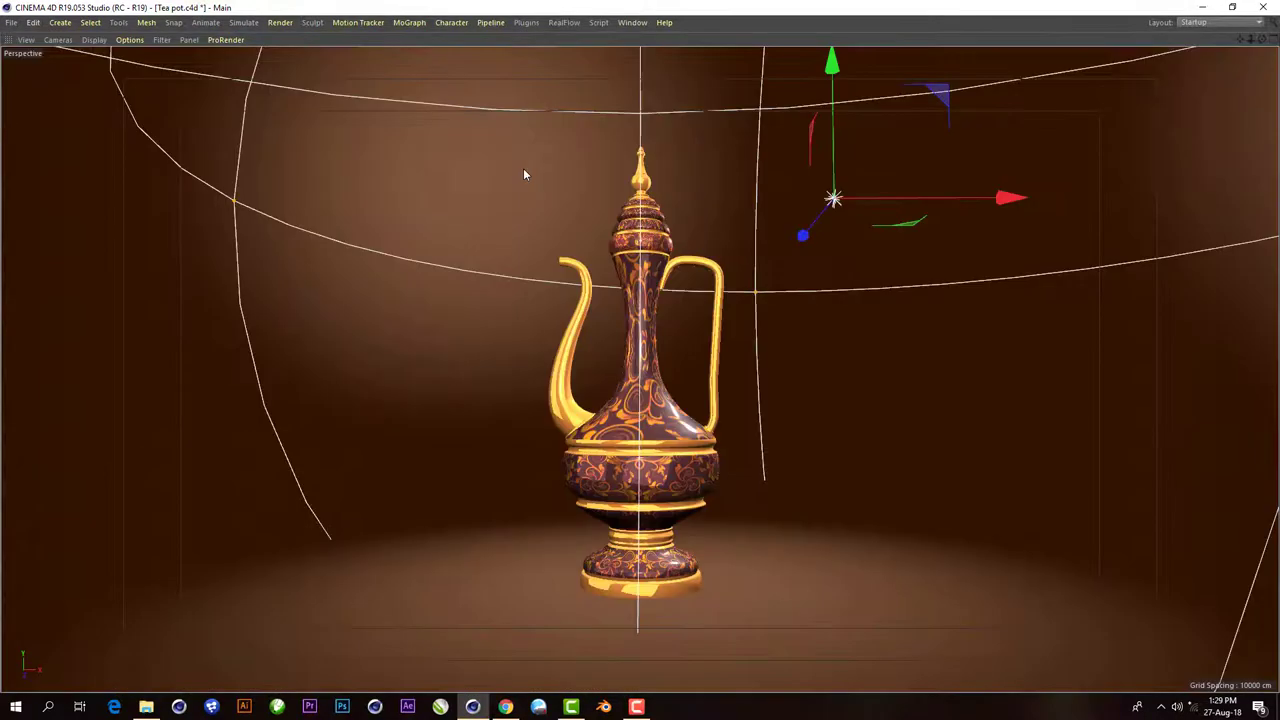
{"action": "key", "text": "ctrl+r"}
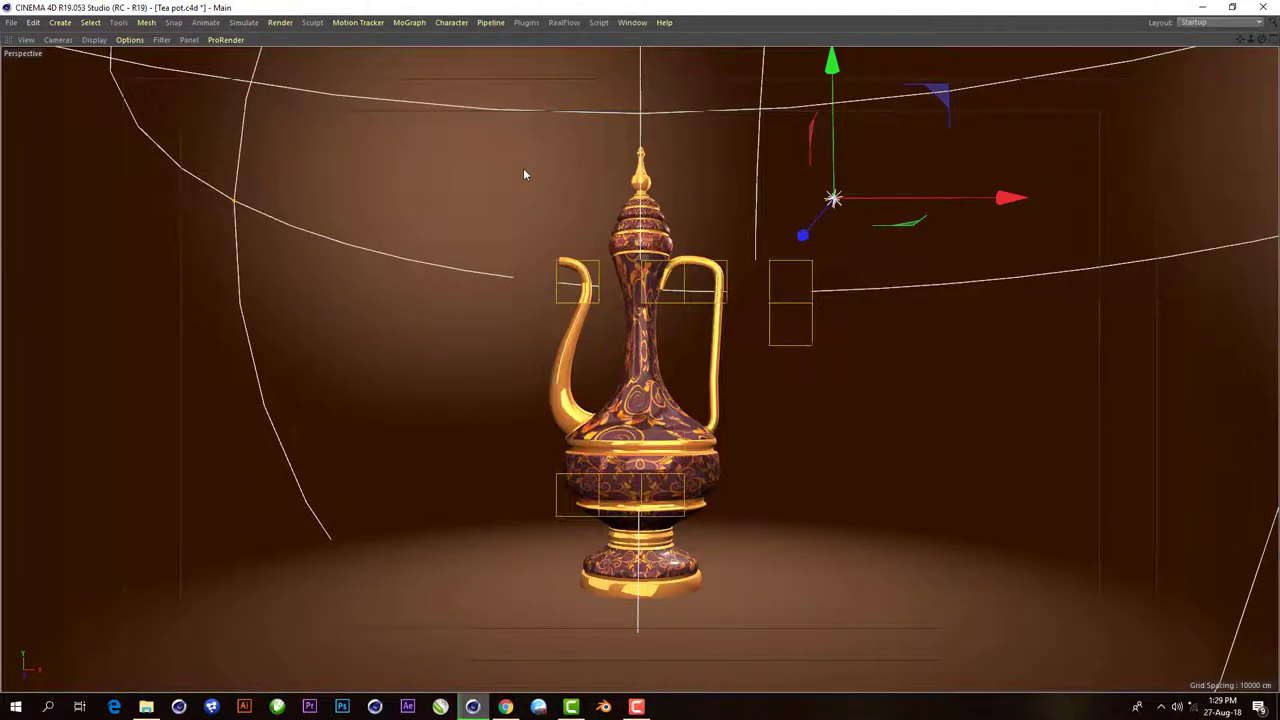